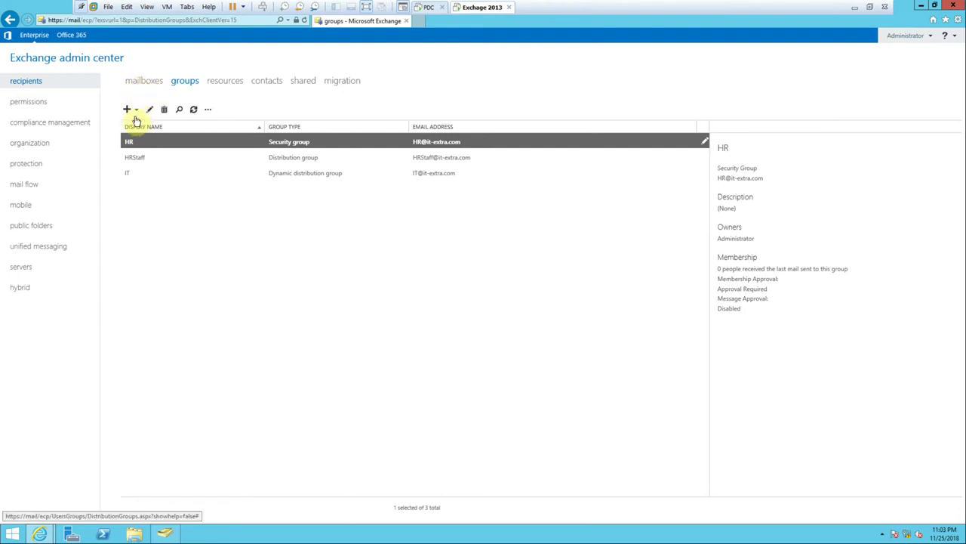
Preview the available group types, then switch to the list of 17 user mailboxes.
{"action": "left_click", "coordinate": [136, 119]}
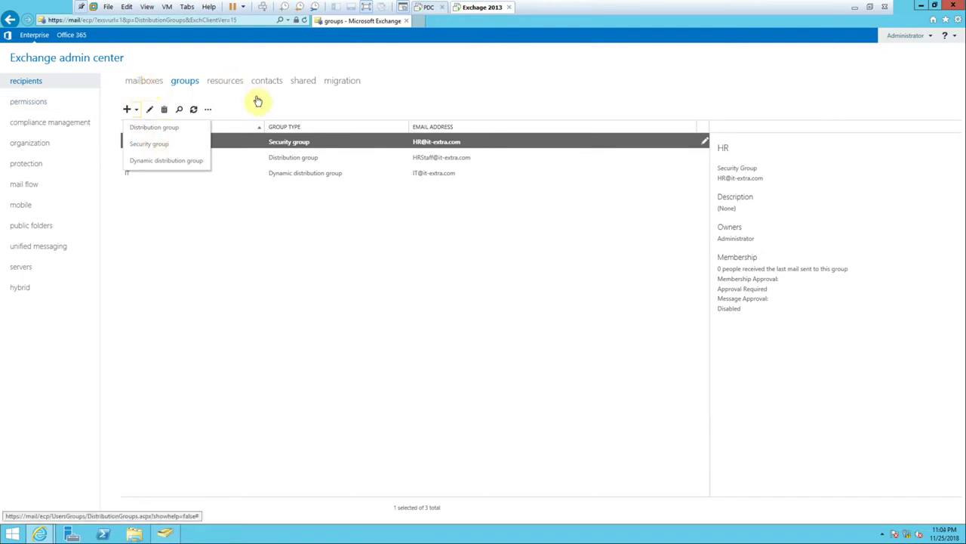
{"action": "left_click", "coordinate": [156, 86]}
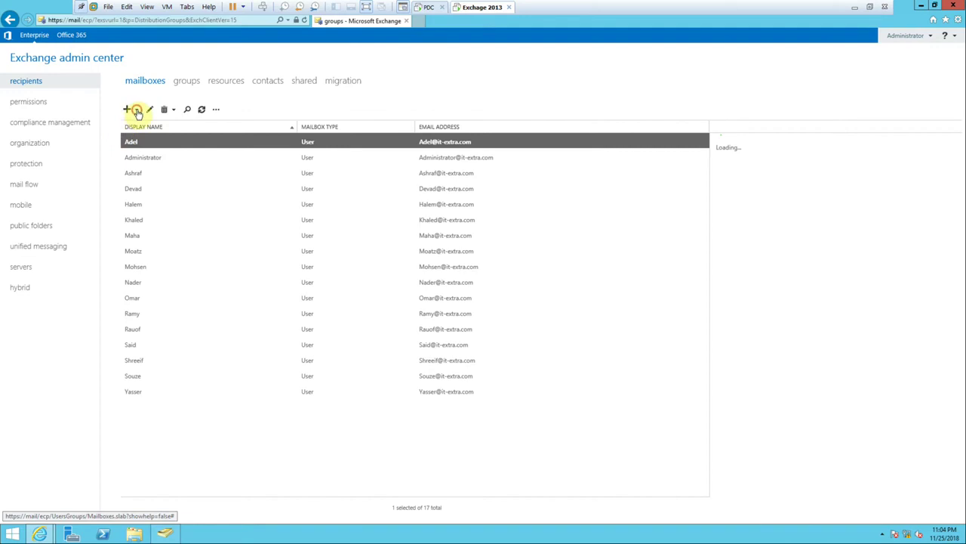
Show the User mailbox and Linked mailbox options, check the host's screen recorder, then return to EAC.
{"action": "left_click", "coordinate": [138, 113]}
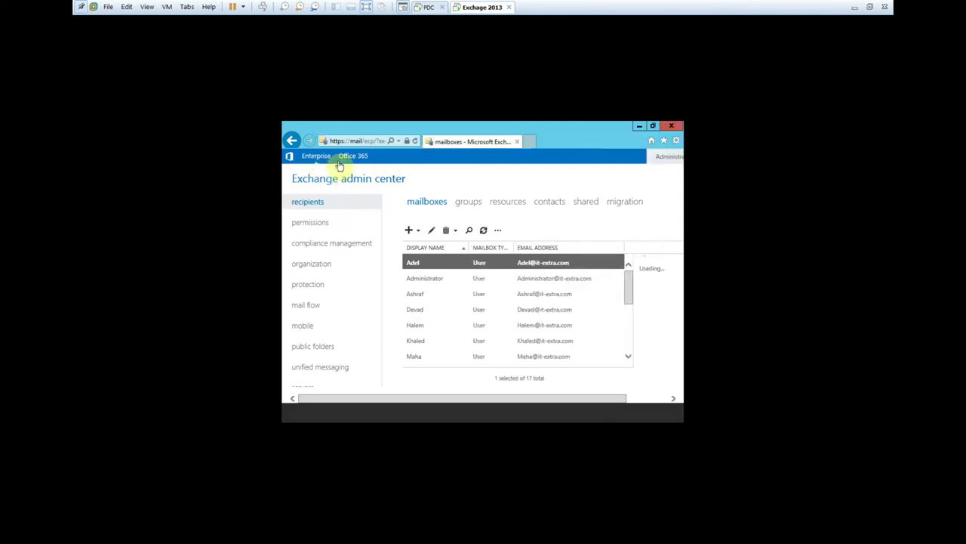
{"action": "left_click", "coordinate": [856, 6]}
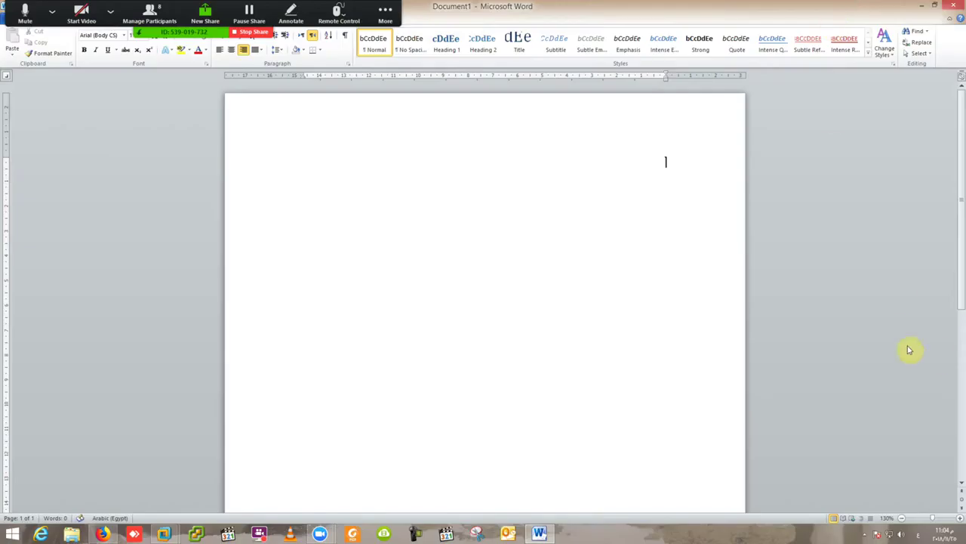
{"action": "left_click", "coordinate": [864, 533]}
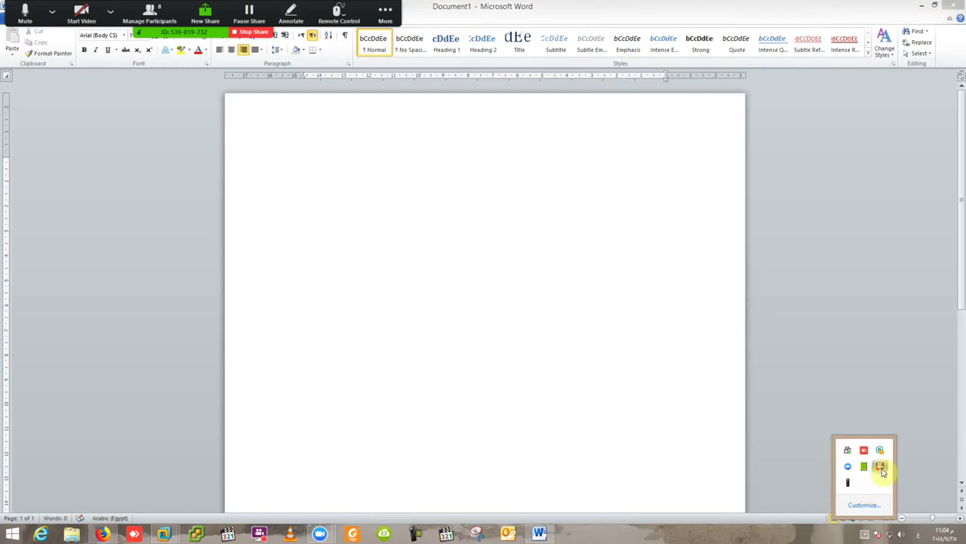
{"action": "left_click", "coordinate": [880, 468]}
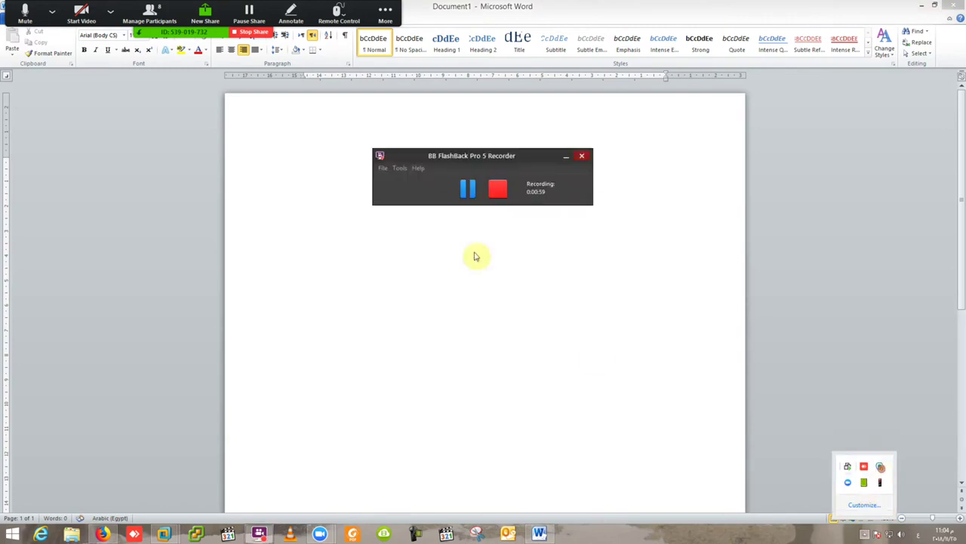
{"action": "mouse_move", "coordinate": [196, 531]}
{"action": "left_click", "coordinate": [251, 463]}
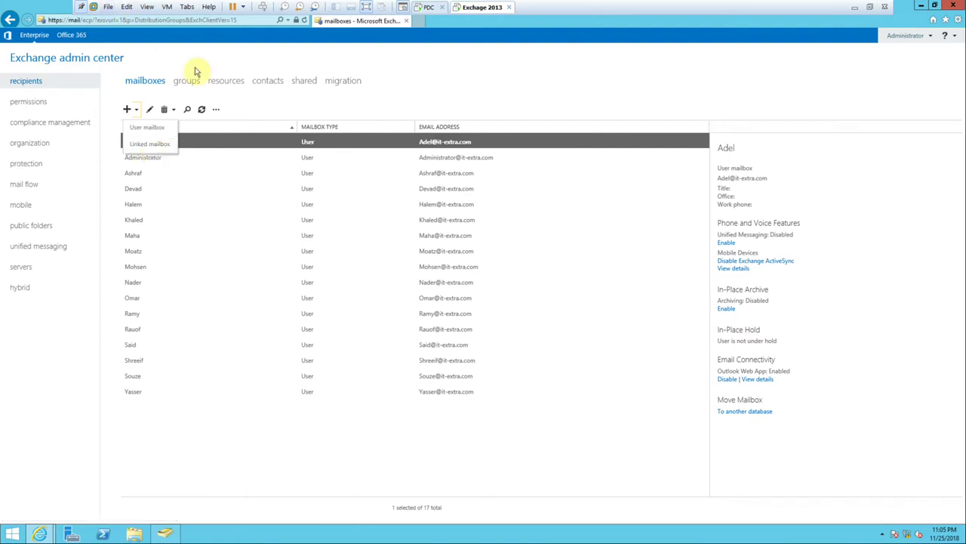
Switch to the groups list showing HR, HRStaff and IT.
{"action": "left_click", "coordinate": [187, 82]}
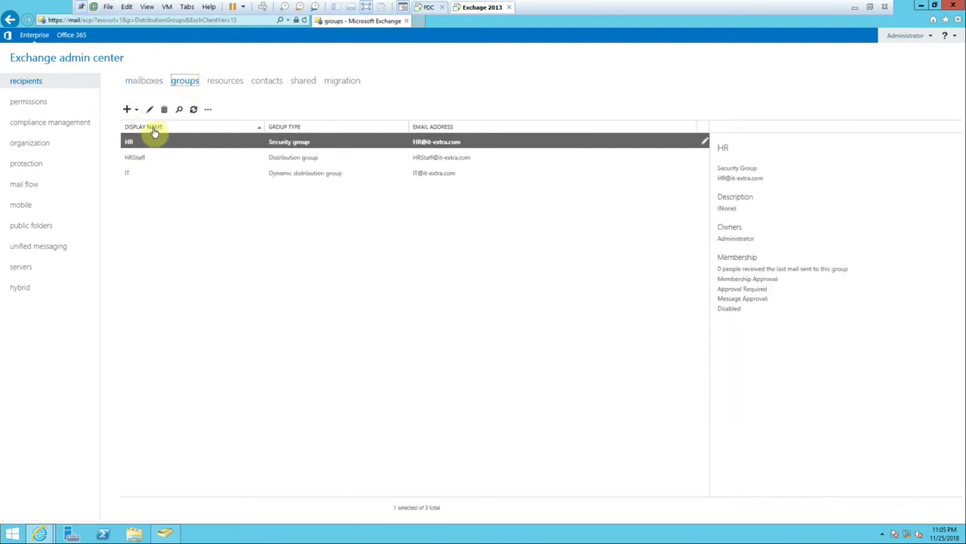
Review the Distribution, Security and Dynamic distribution group types, then move to the resources page.
{"action": "left_click", "coordinate": [138, 111]}
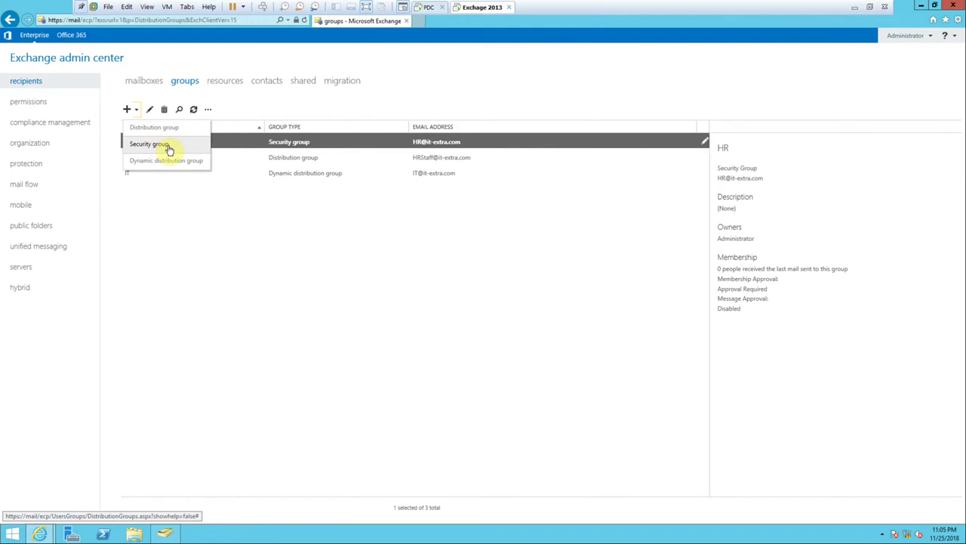
{"action": "left_click", "coordinate": [150, 149]}
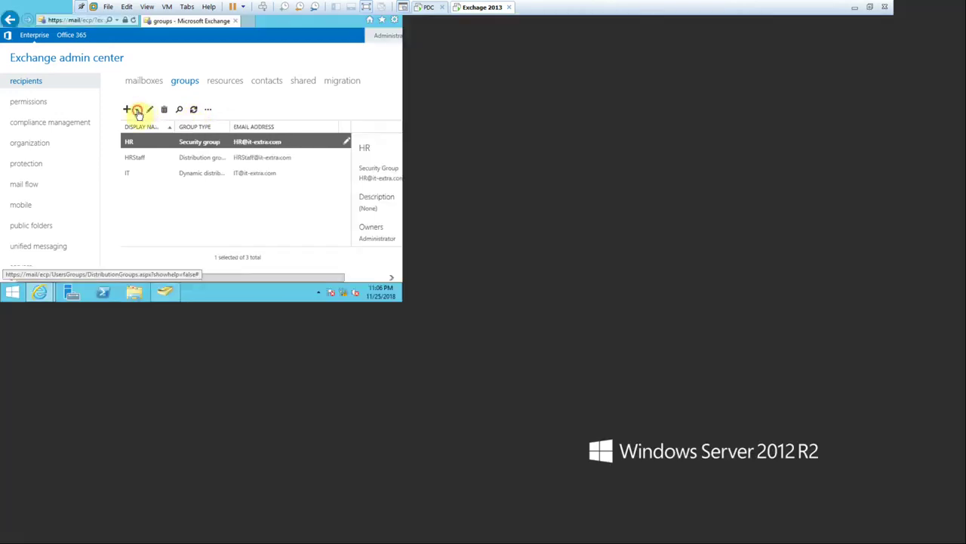
{"action": "left_click", "coordinate": [138, 111]}
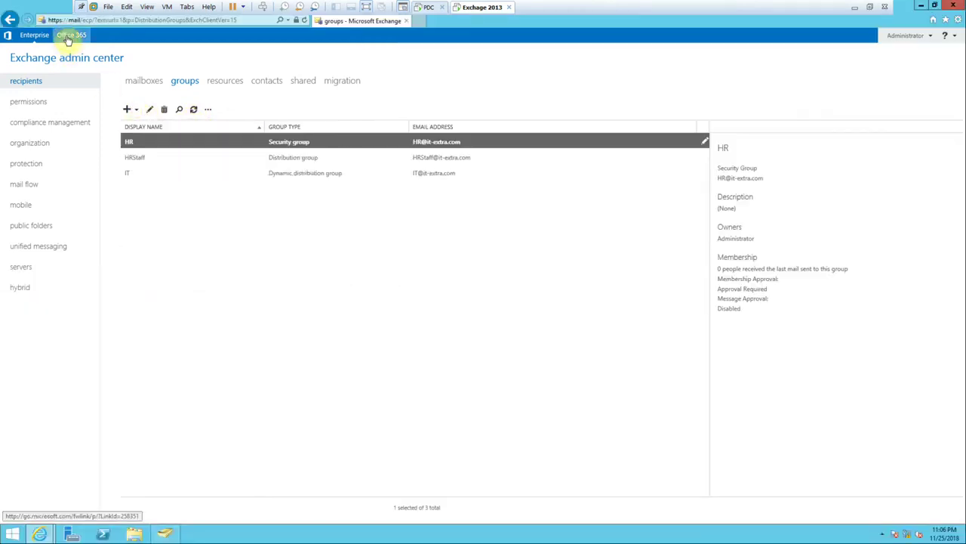
{"action": "left_click", "coordinate": [134, 109]}
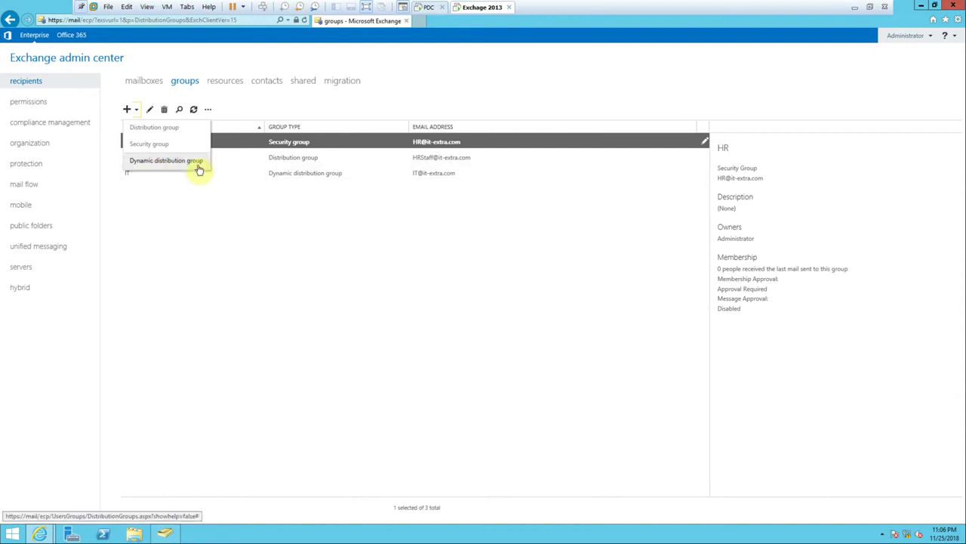
{"action": "left_click", "coordinate": [229, 82]}
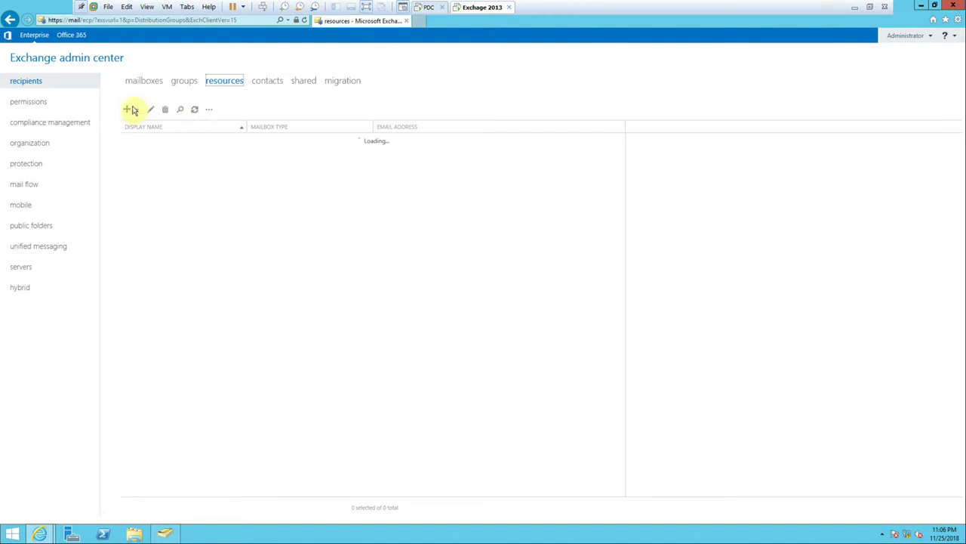
Show the Room and Equipment mailbox options, then switch to the contacts page.
{"action": "left_click", "coordinate": [136, 111]}
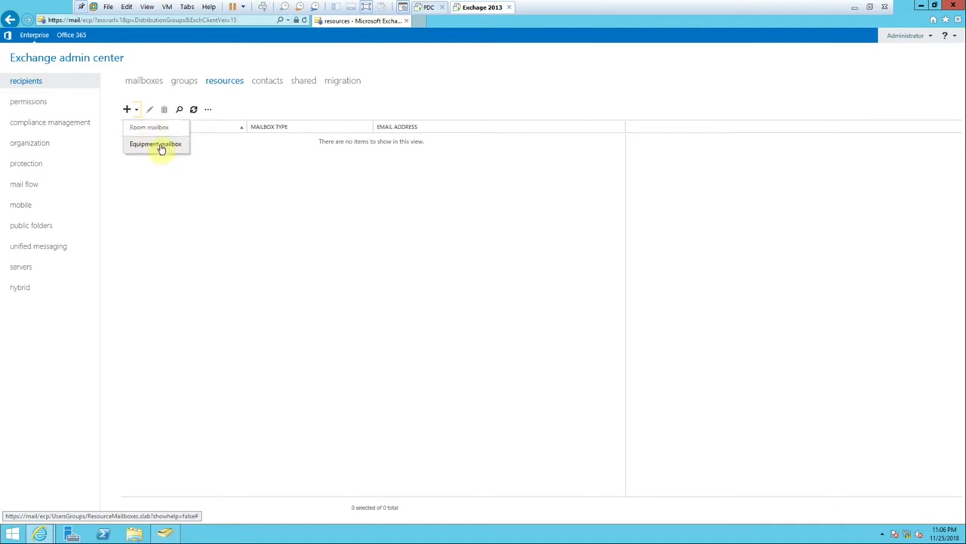
{"action": "left_click", "coordinate": [262, 81]}
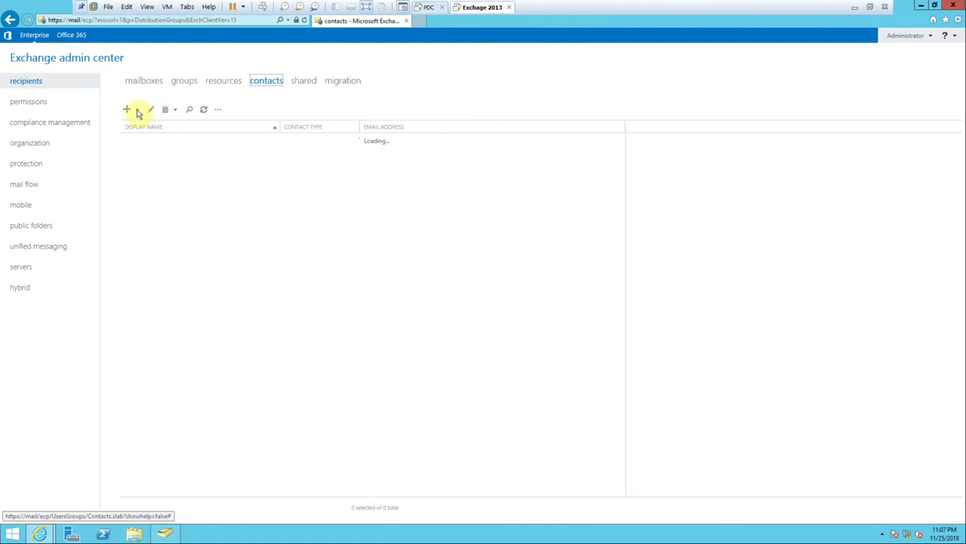
Display the Mail contact and Mail user options on the empty contacts page.
{"action": "left_click", "coordinate": [139, 111]}
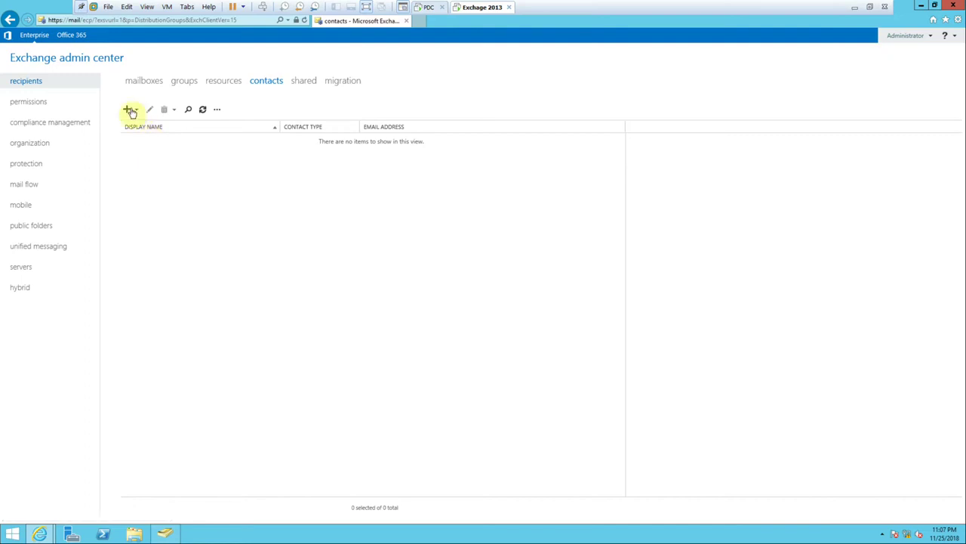
{"action": "left_click", "coordinate": [131, 111]}
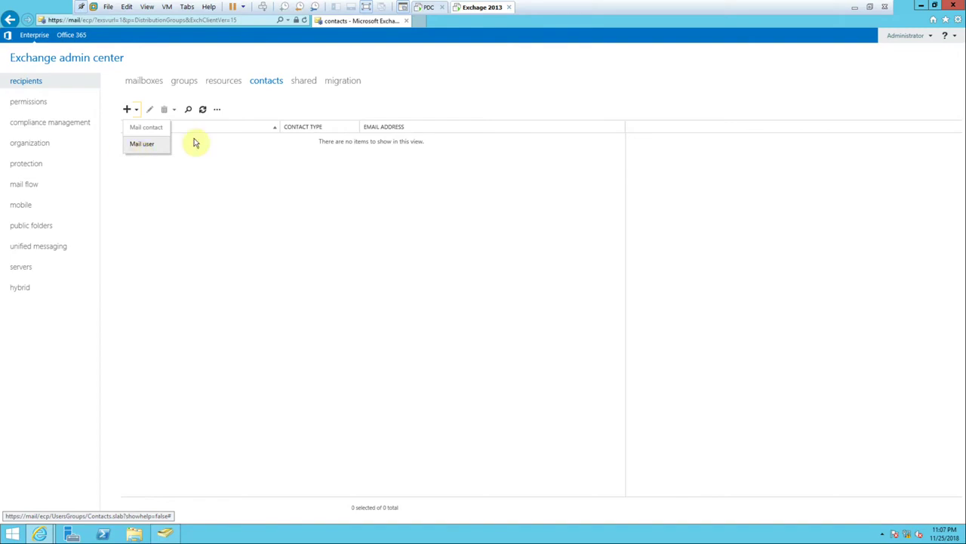
Visit the empty shared page and the mailboxes list, then minimize the VMware console.
{"action": "left_click", "coordinate": [309, 83]}
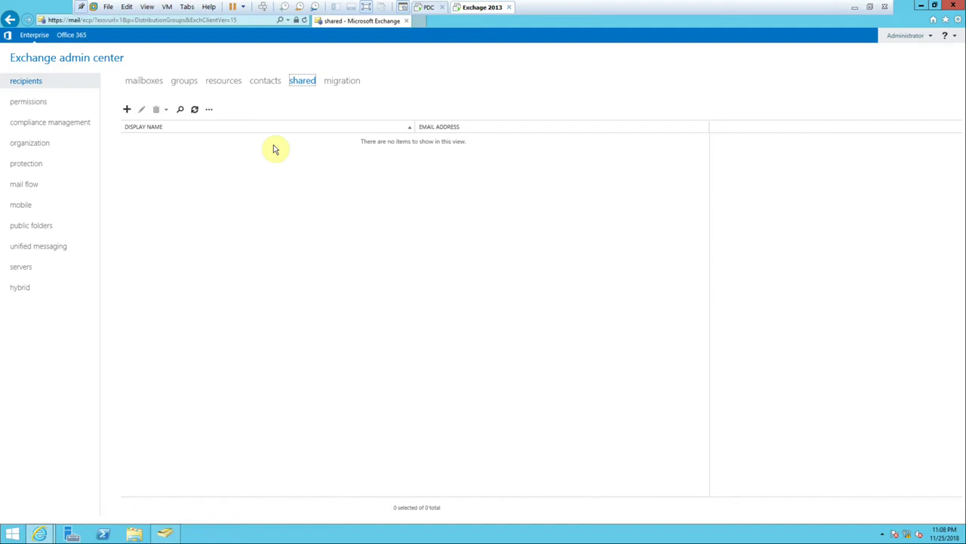
{"action": "left_click", "coordinate": [143, 85]}
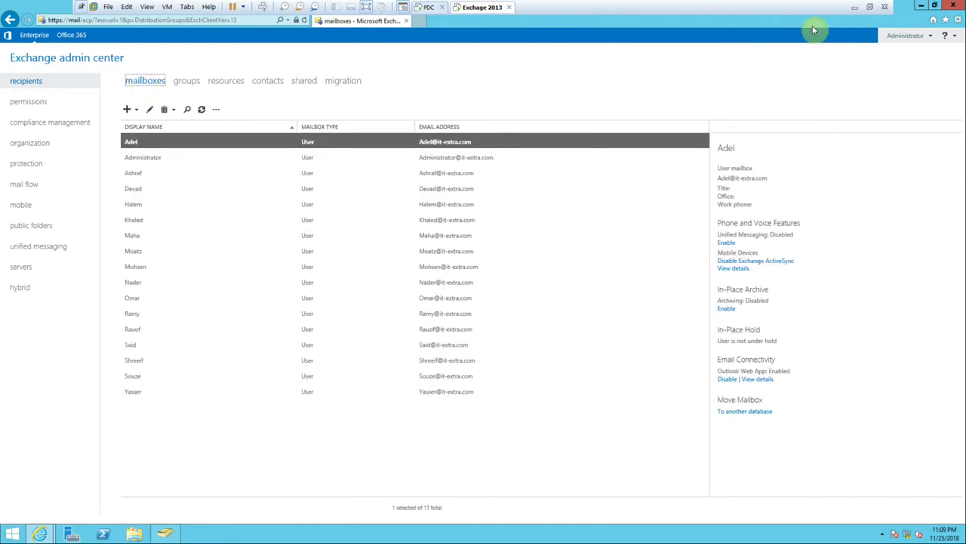
{"action": "left_click", "coordinate": [853, 7]}
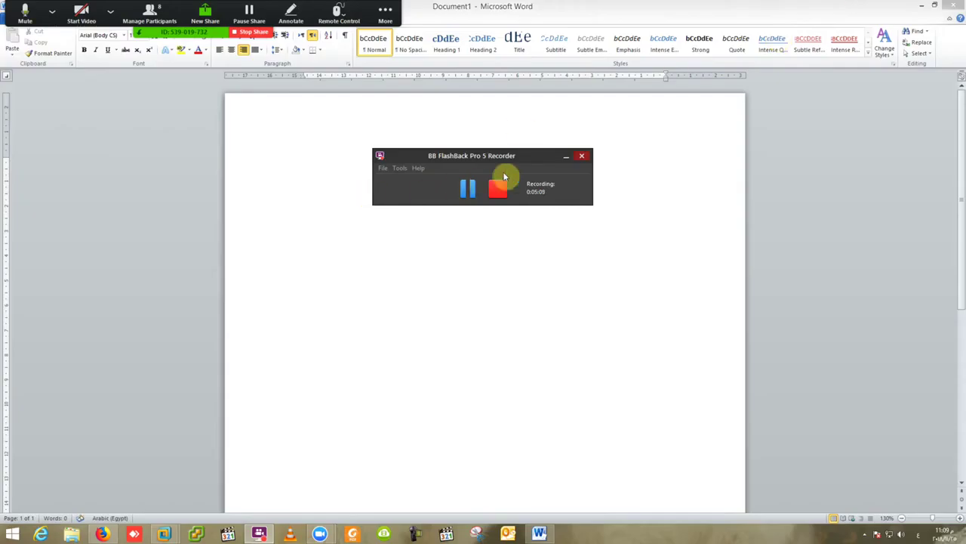
Type a centred left-to-right 'Recipients' heading in the Word document.
{"action": "left_click", "coordinate": [564, 159]}
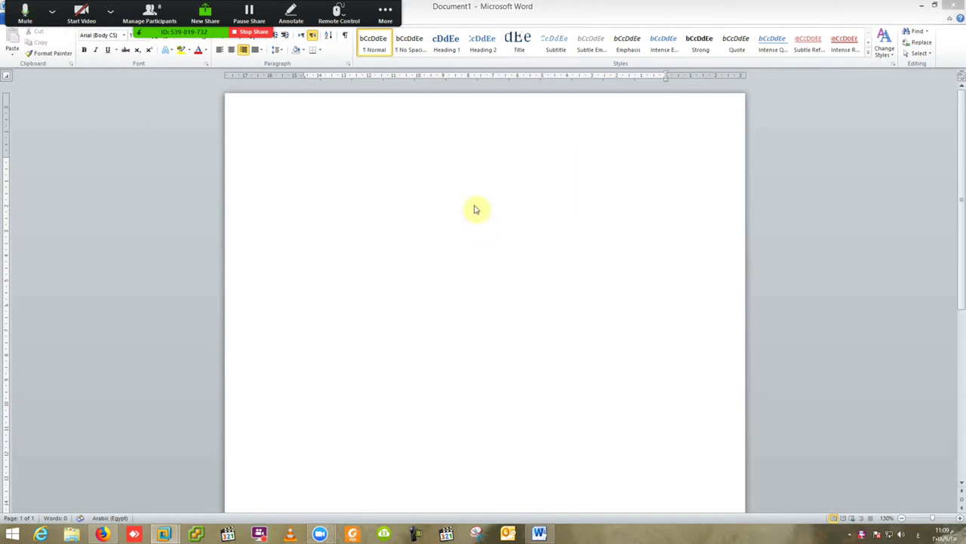
{"action": "left_click", "coordinate": [362, 134]}
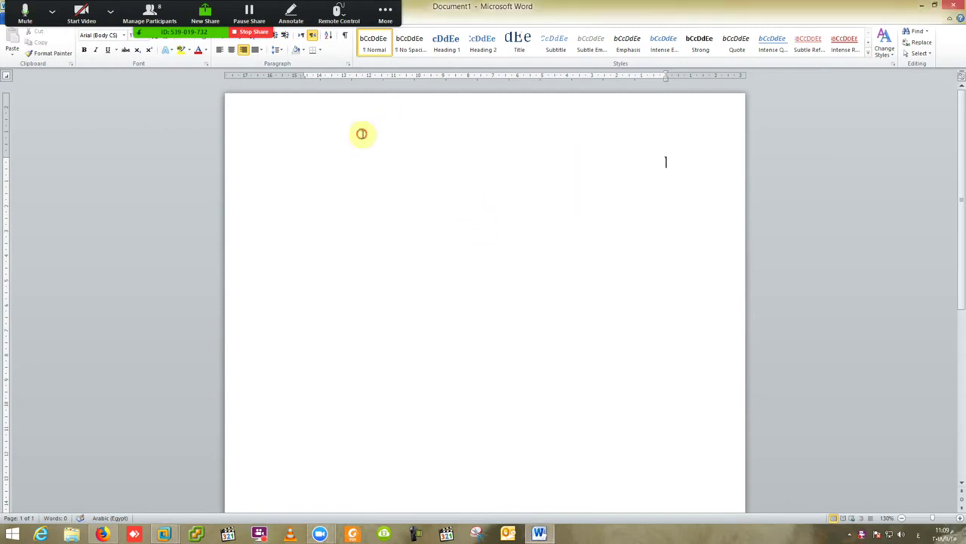
{"action": "left_click", "coordinate": [301, 36]}
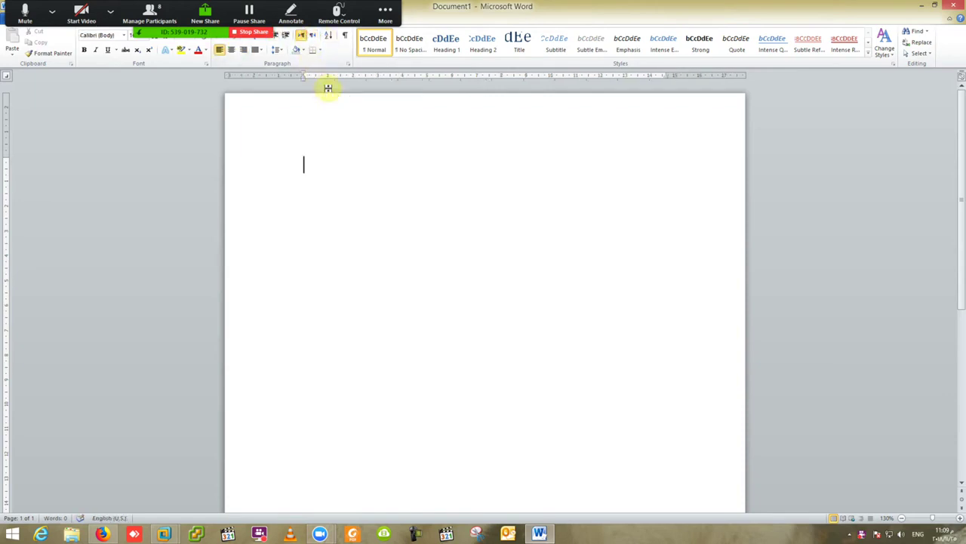
{"action": "key", "text": "Tab"}
{"action": "key", "text": "Tab"}
{"action": "key", "text": "Tab"}
{"action": "key", "text": "Tab"}
{"action": "key", "text": "Tab"}
{"action": "type", "text": "Recip"}
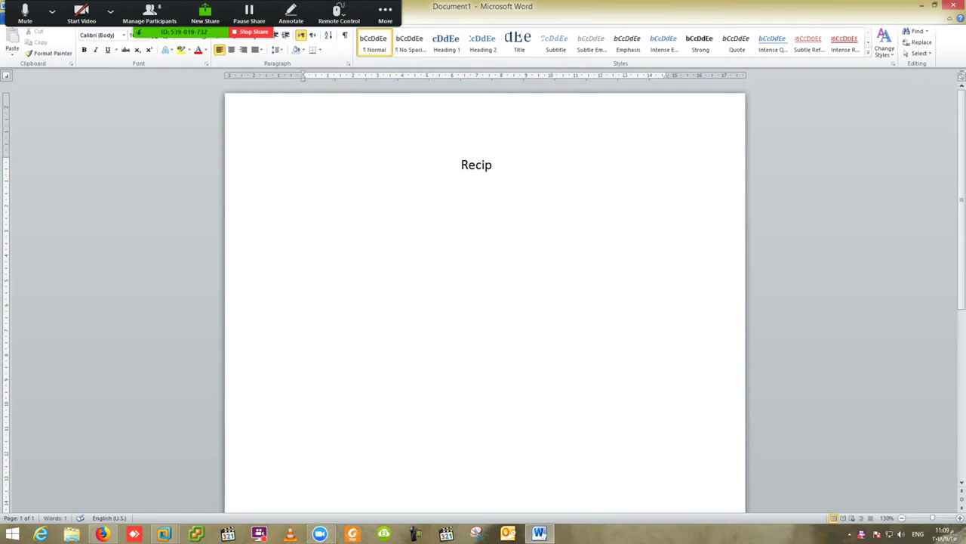
{"action": "type", "text": "ients"}
List Mailbox, Resources and Share Mailbox on indented lines beneath the heading.
{"action": "key", "text": "Tab"}
{"action": "key", "text": "Tab"}
{"action": "type", "text": "Mailb"}
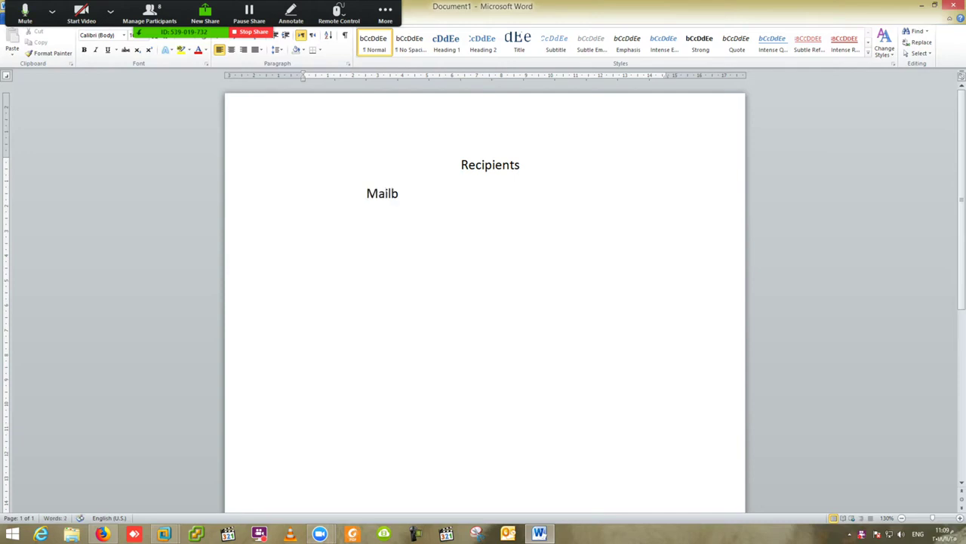
{"action": "type", "text": "ox"}
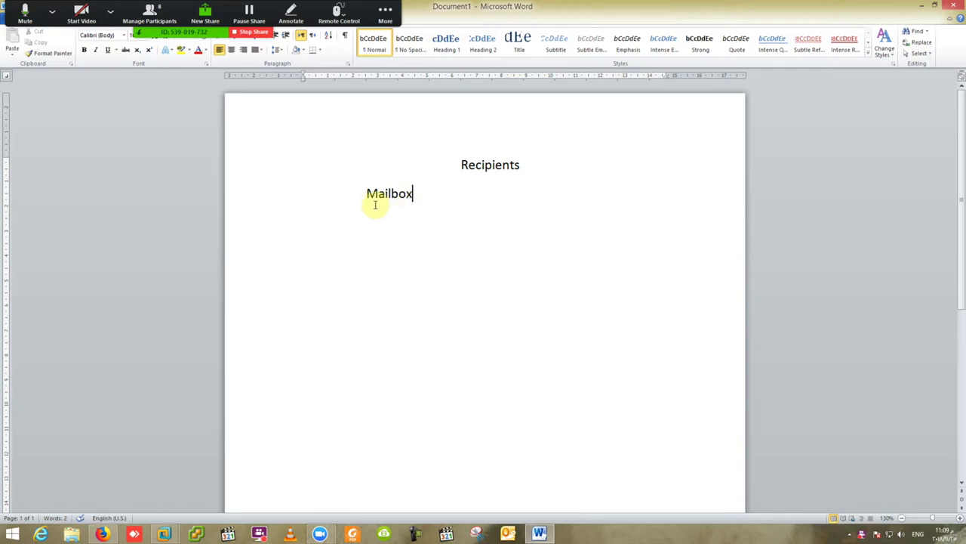
{"action": "key", "text": "Return"}
{"action": "key", "text": "Return"}
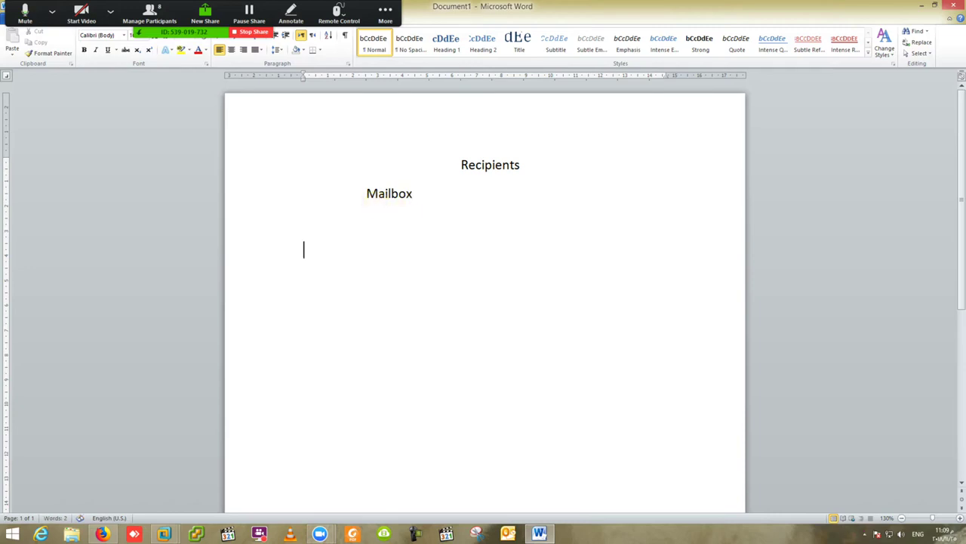
{"action": "key", "text": "Up"}
{"action": "key", "text": "Up"}
{"action": "type", "text": "\""}
{"action": "type", "text": "R"}
{"action": "type", "text": "es"}
{"action": "type", "text": "ource"}
{"action": "type", "text": "s"}
{"action": "key", "text": "Return"}
{"action": "key", "text": "Tab"}
{"action": "key", "text": "Tab"}
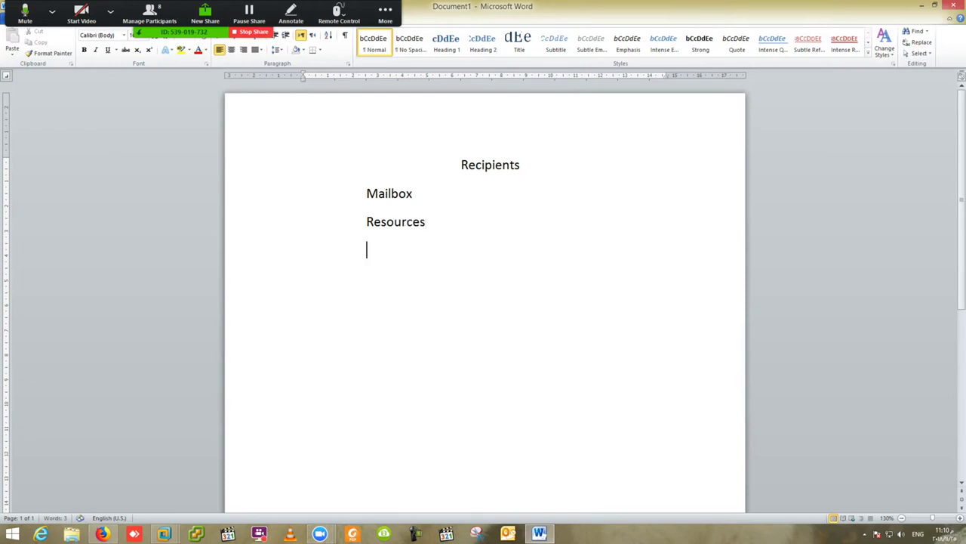
{"action": "type", "text": "Share Mailbox"}
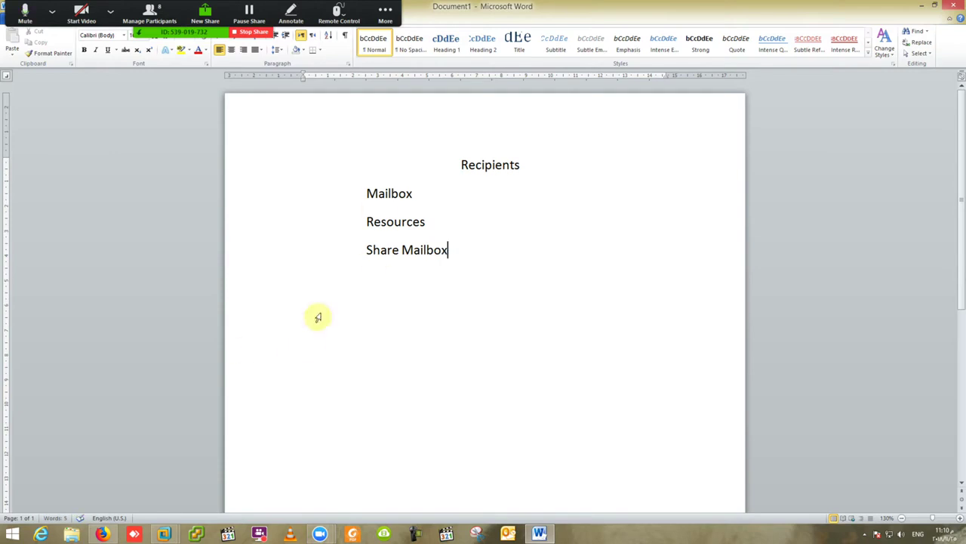
{"action": "left_click", "coordinate": [414, 194]}
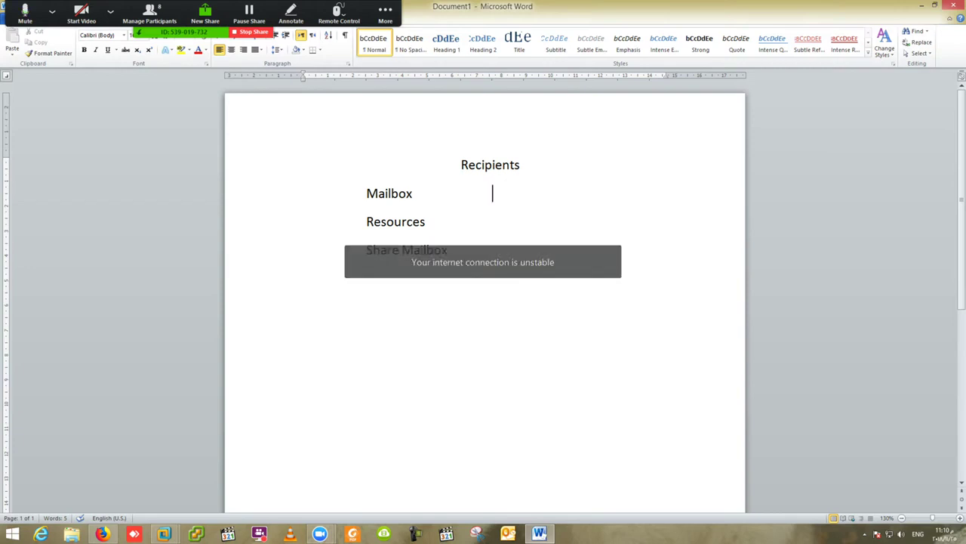
Add a second column: Email Address beside Mailbox, Group beside Resources, Contacts beside Share Mailbox.
{"action": "type", "text": "Email Address"}
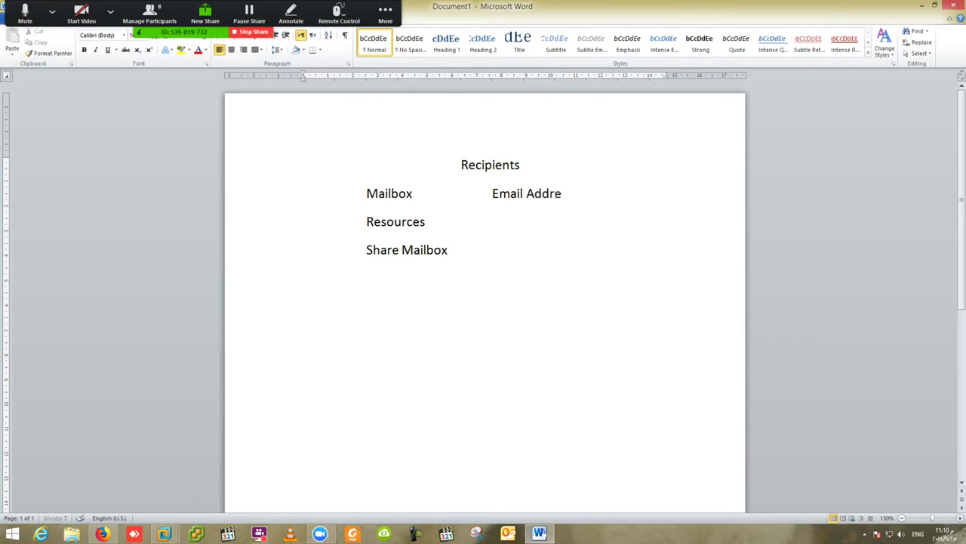
{"action": "left_click", "coordinate": [426, 221]}
{"action": "type", "text": "Group"}
{"action": "left_click", "coordinate": [449, 249]}
{"action": "key", "text": "Tab"}
{"action": "type", "text": "Contac"}
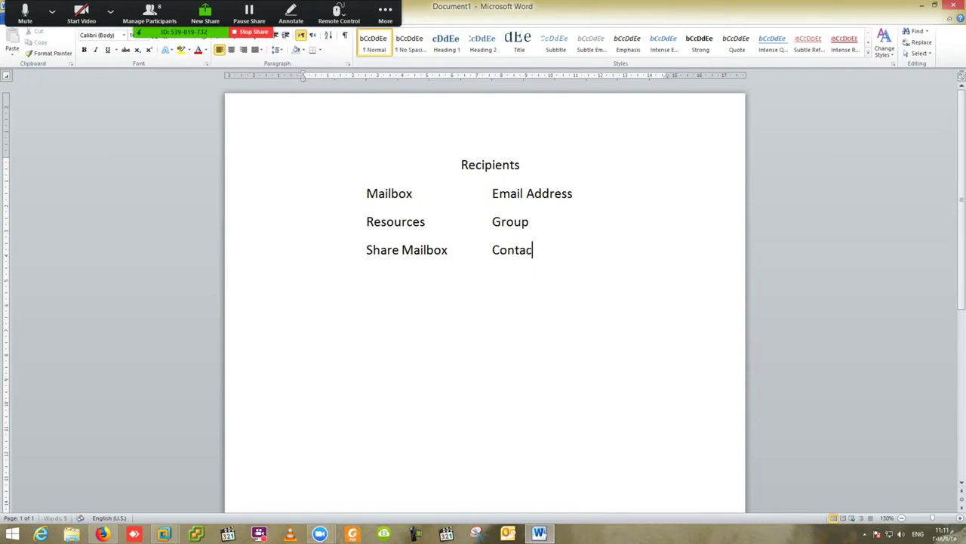
{"action": "type", "text": "ts"}
Back in EAC, preview the User and Linked mailbox options, then open the groups list.
{"action": "mouse_move", "coordinate": [164, 533]}
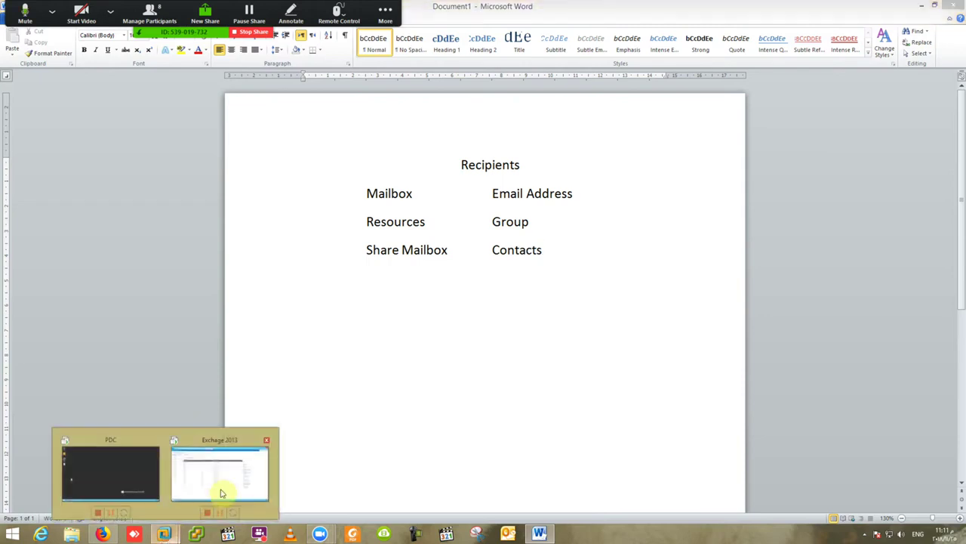
{"action": "left_click", "coordinate": [230, 478]}
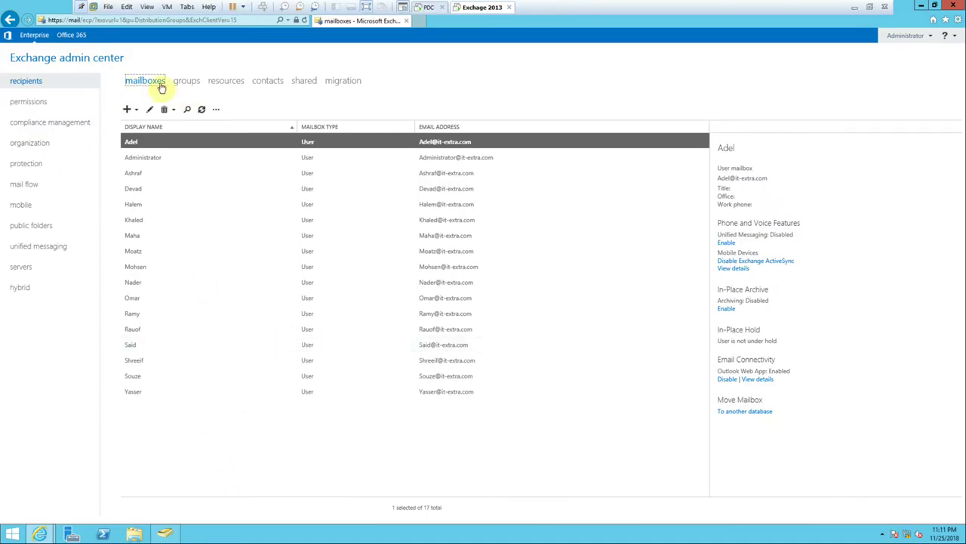
{"action": "left_click", "coordinate": [136, 111]}
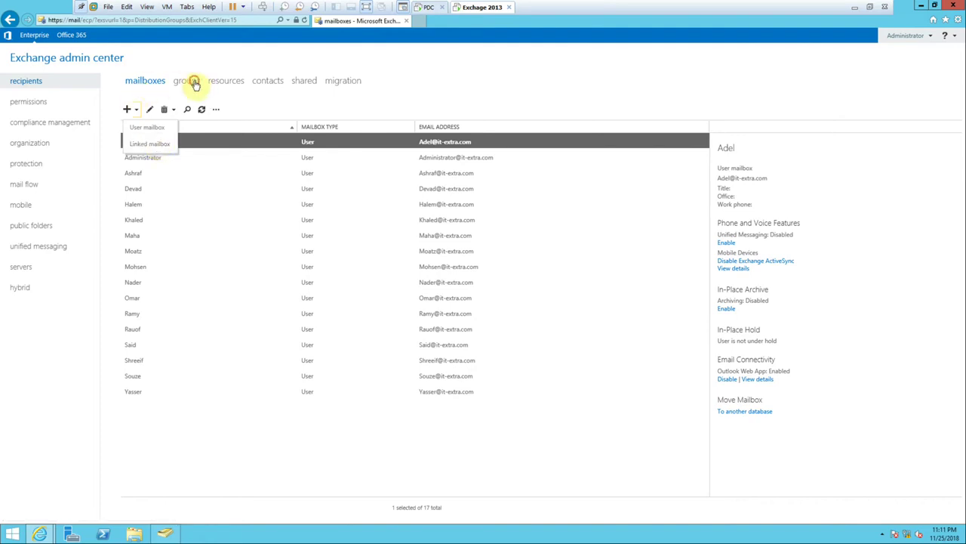
{"action": "left_click", "coordinate": [194, 83]}
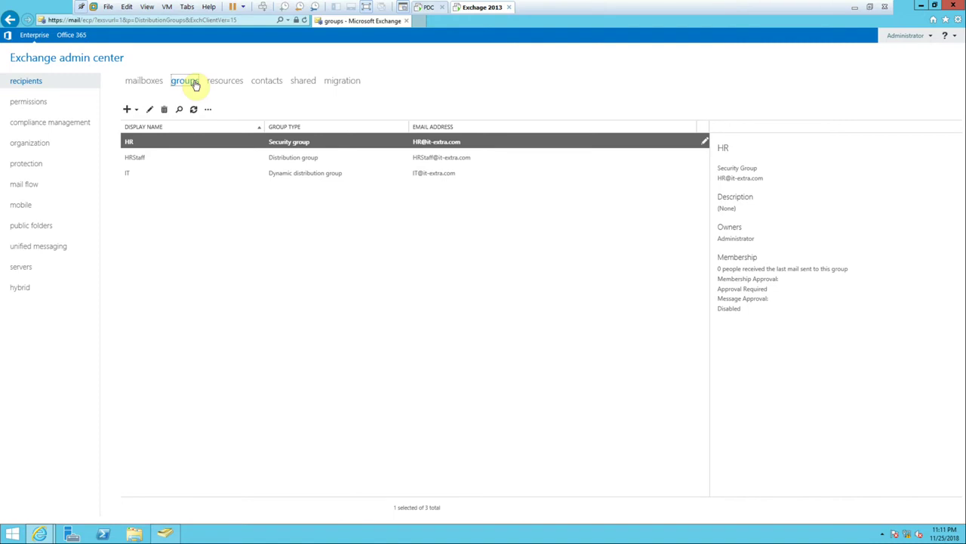
Browse the resources, contacts and shared recipient lists, then bring Active Directory Users and Computers forward.
{"action": "left_click", "coordinate": [227, 84]}
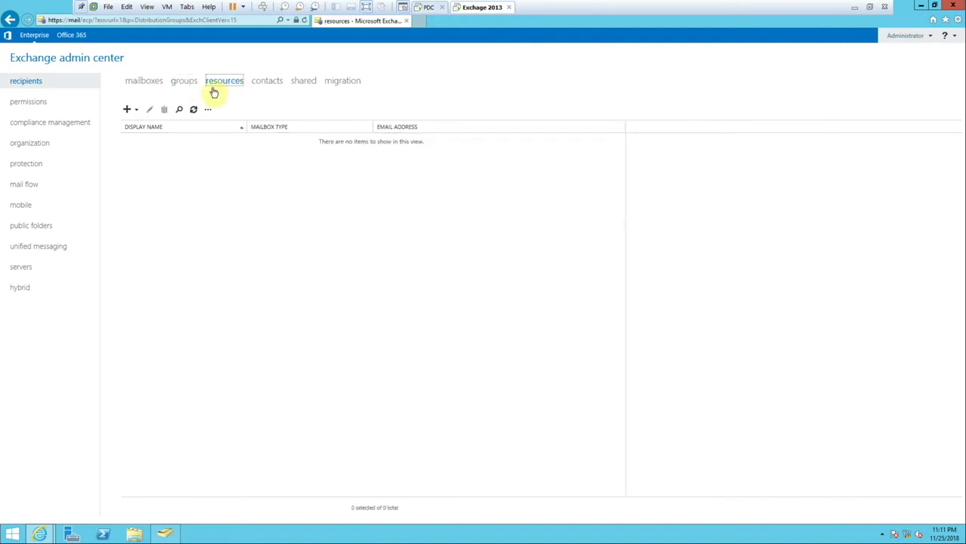
{"action": "left_click", "coordinate": [136, 111]}
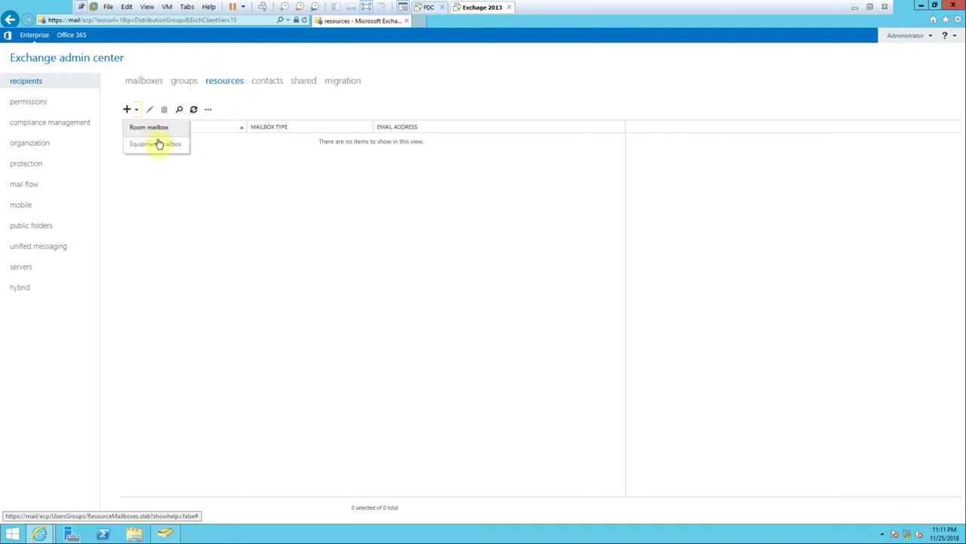
{"action": "left_click", "coordinate": [227, 85]}
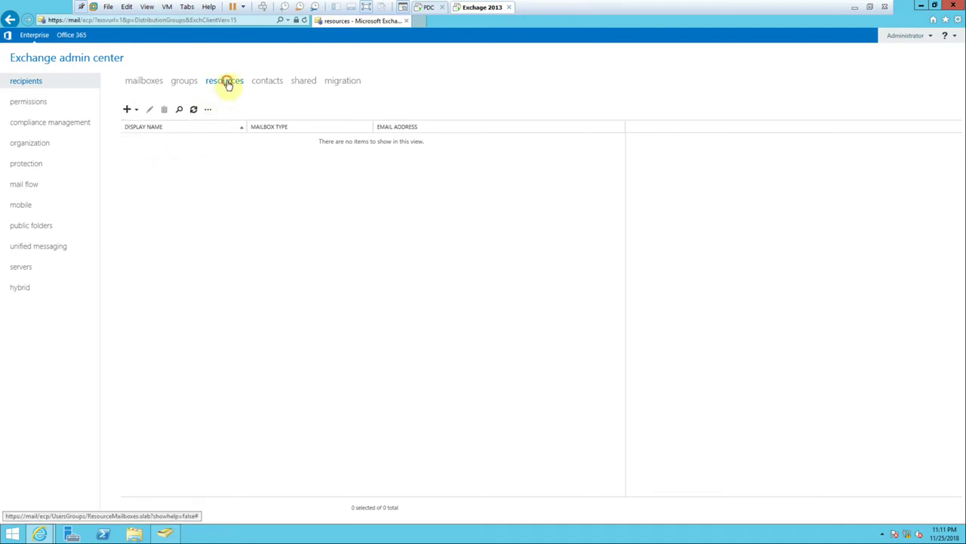
{"action": "left_click", "coordinate": [268, 88]}
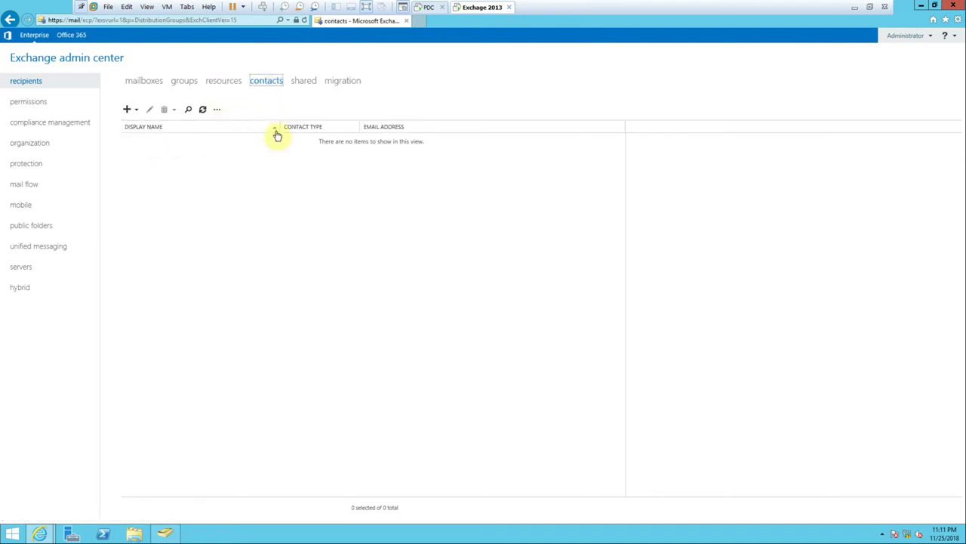
{"action": "left_click", "coordinate": [311, 80]}
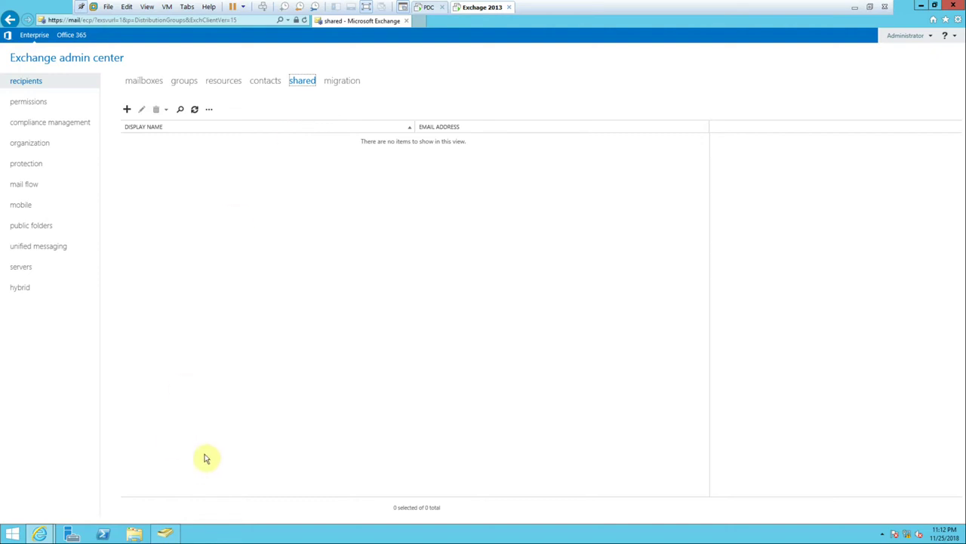
{"action": "left_click", "coordinate": [138, 80]}
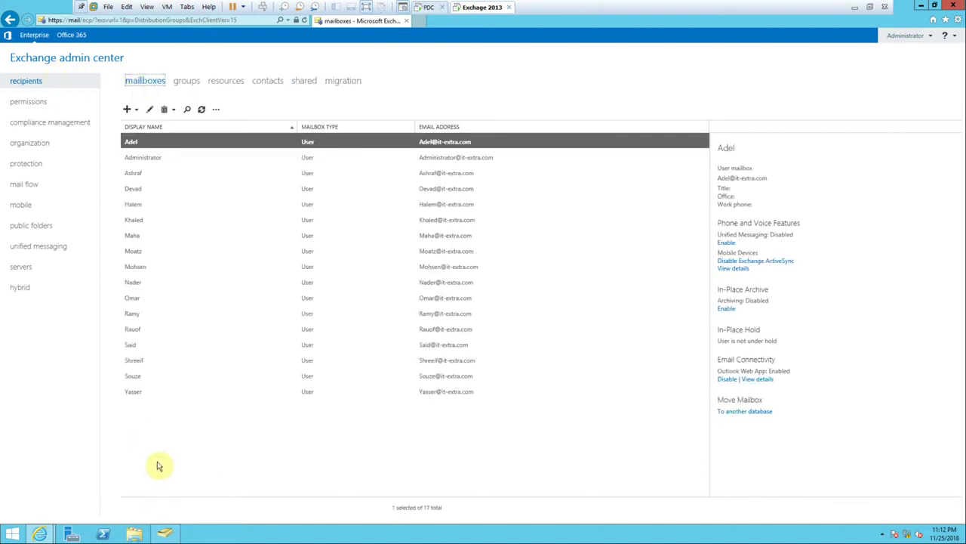
{"action": "left_click", "coordinate": [164, 533]}
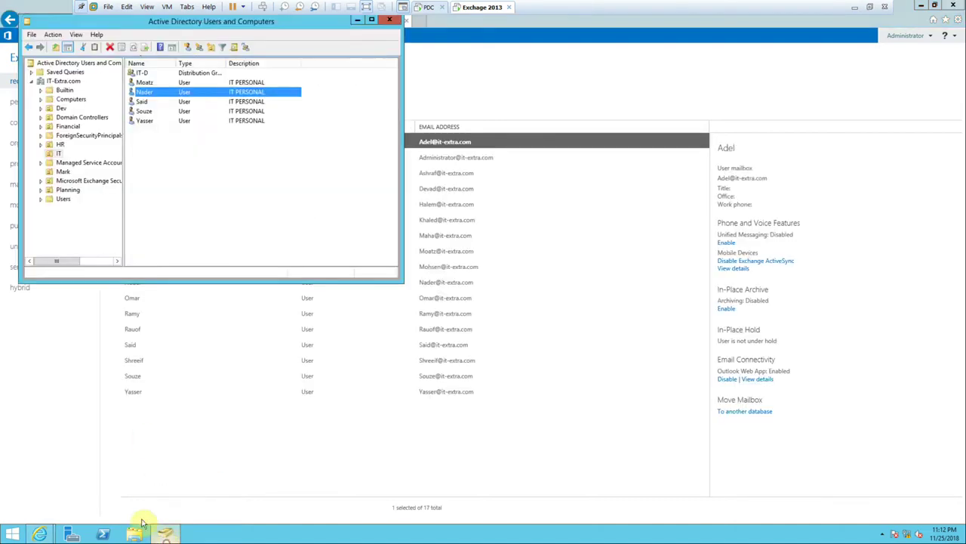
Review the E-mail field in Nader's IT account properties, cancel unchanged, and minimize ADUC.
{"action": "double_click", "coordinate": [161, 92]}
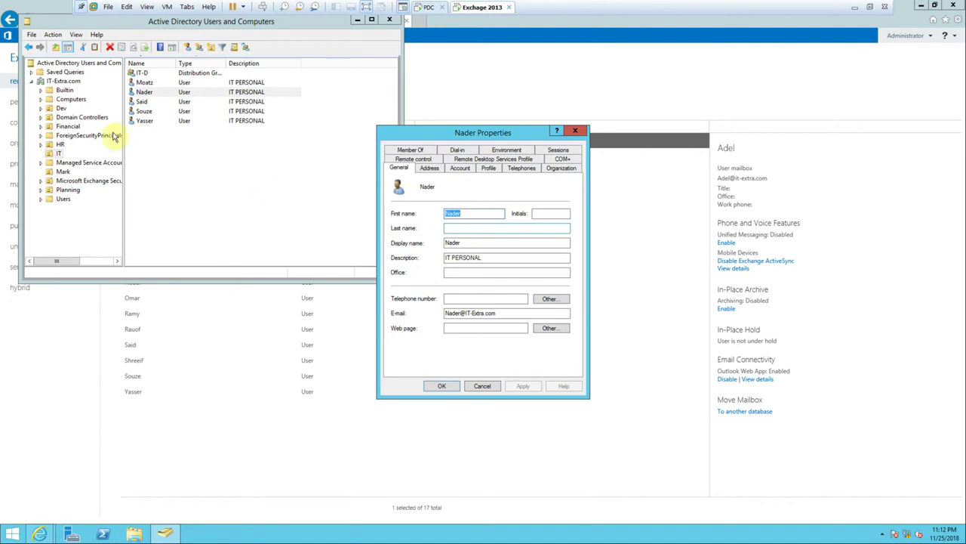
{"action": "left_click_drag", "start_coordinate": [501, 313], "coordinate": [444, 314]}
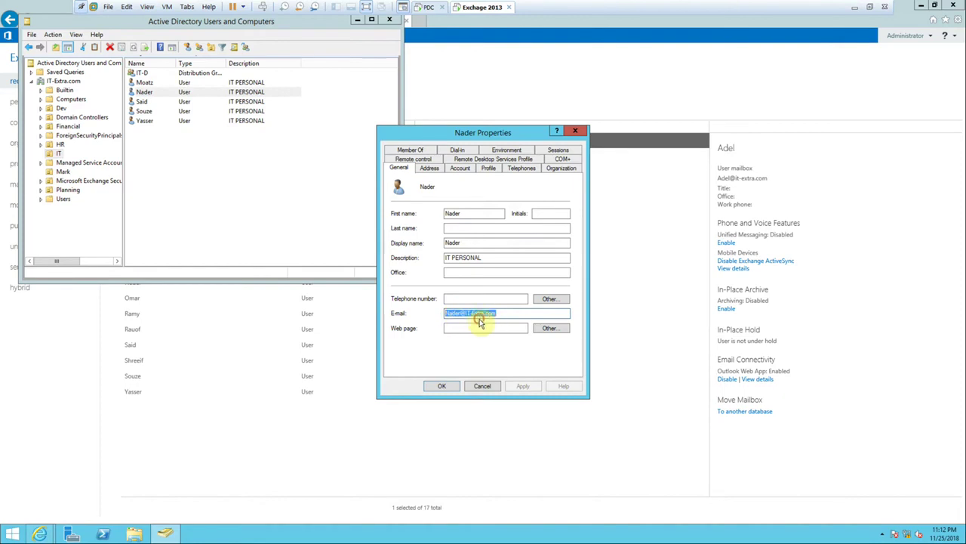
{"action": "left_click", "coordinate": [468, 315]}
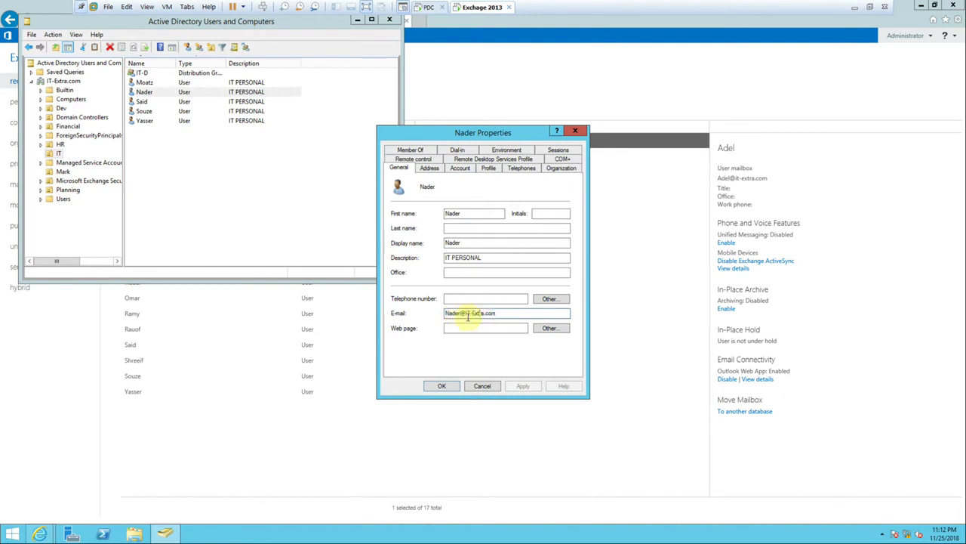
{"action": "left_click", "coordinate": [483, 386]}
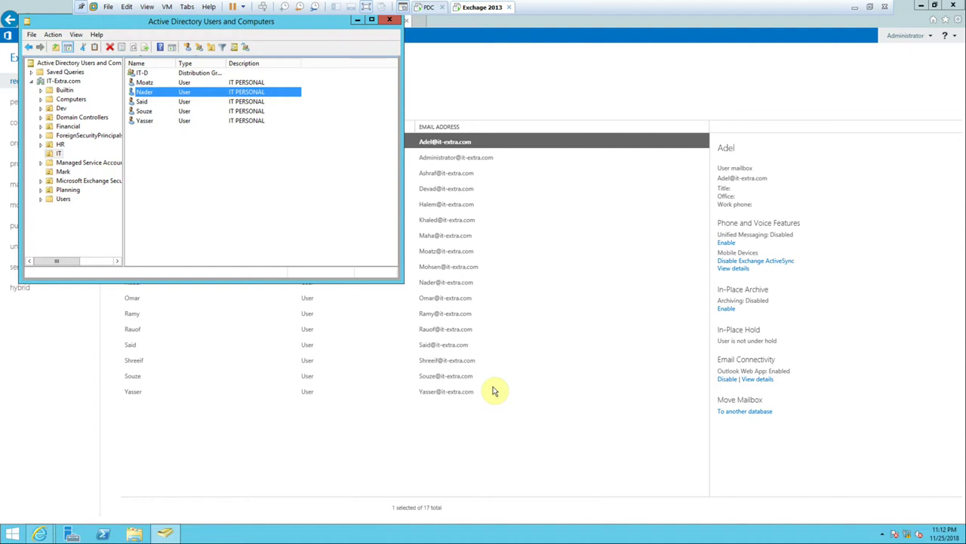
{"action": "left_click", "coordinate": [356, 22]}
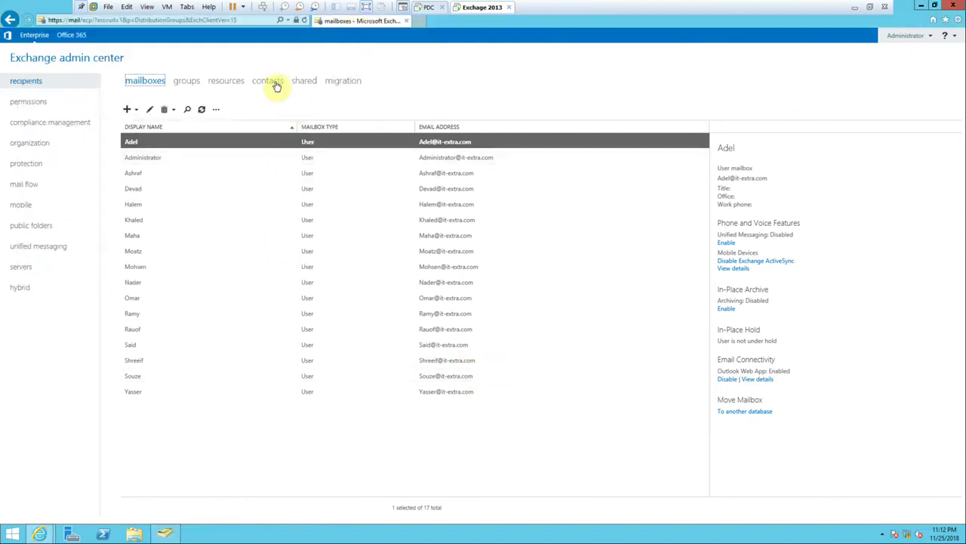
Browse the contacts, mailboxes and resources lists, ending on contacts with Mail contact and Mail user offered.
{"action": "left_click", "coordinate": [274, 83]}
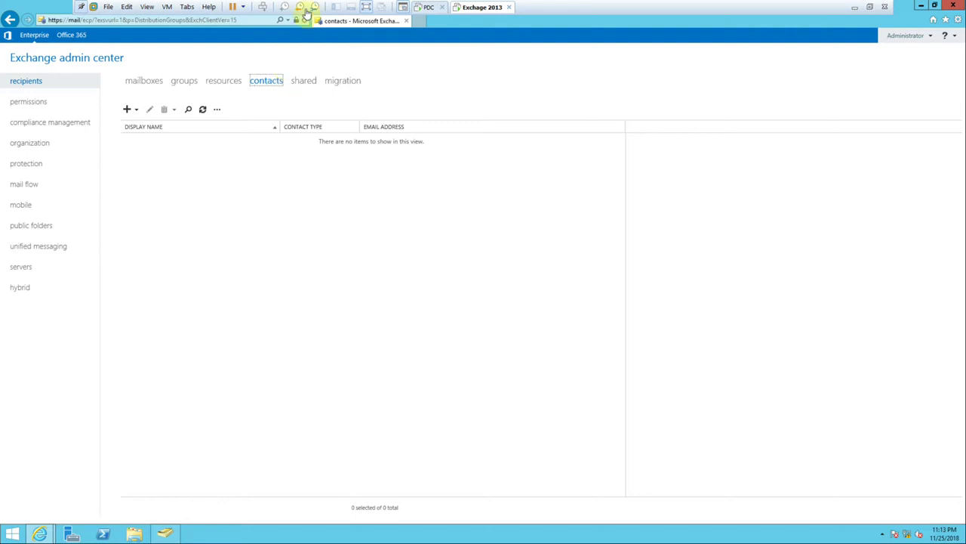
{"action": "left_click", "coordinate": [142, 86]}
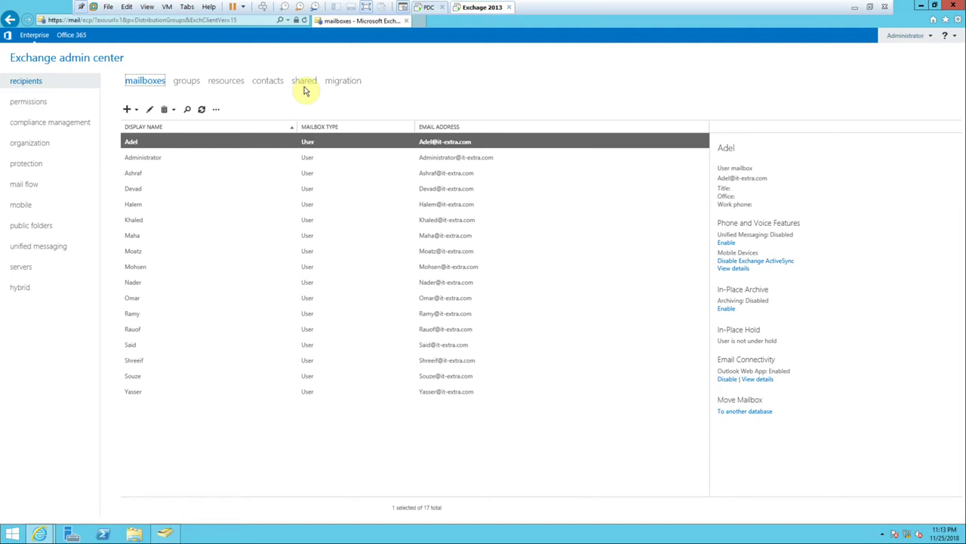
{"action": "left_click", "coordinate": [234, 87]}
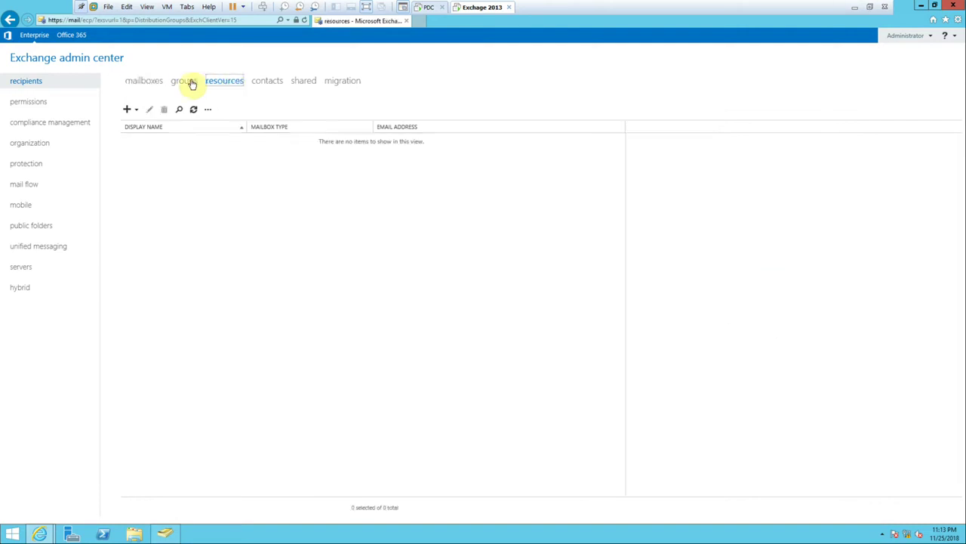
{"action": "left_click", "coordinate": [150, 86]}
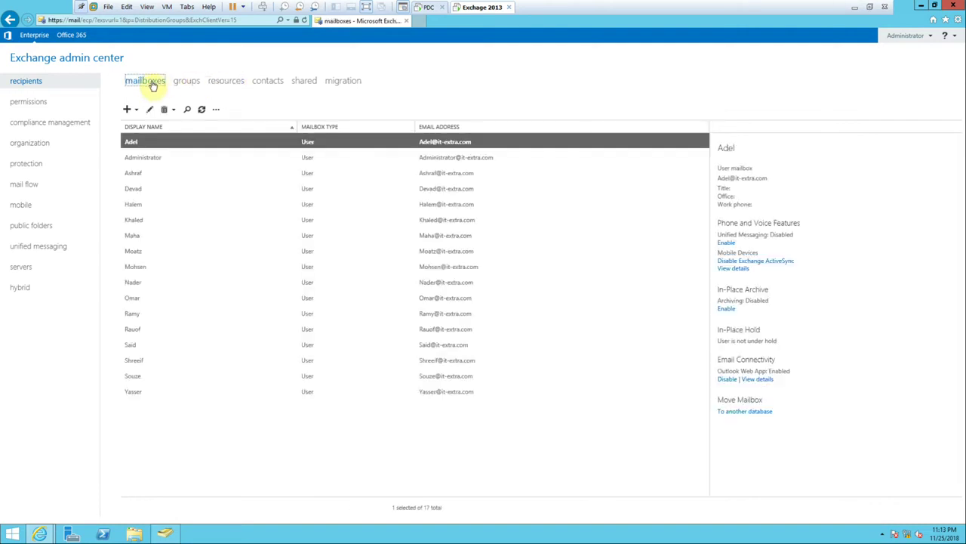
{"action": "left_click", "coordinate": [133, 111]}
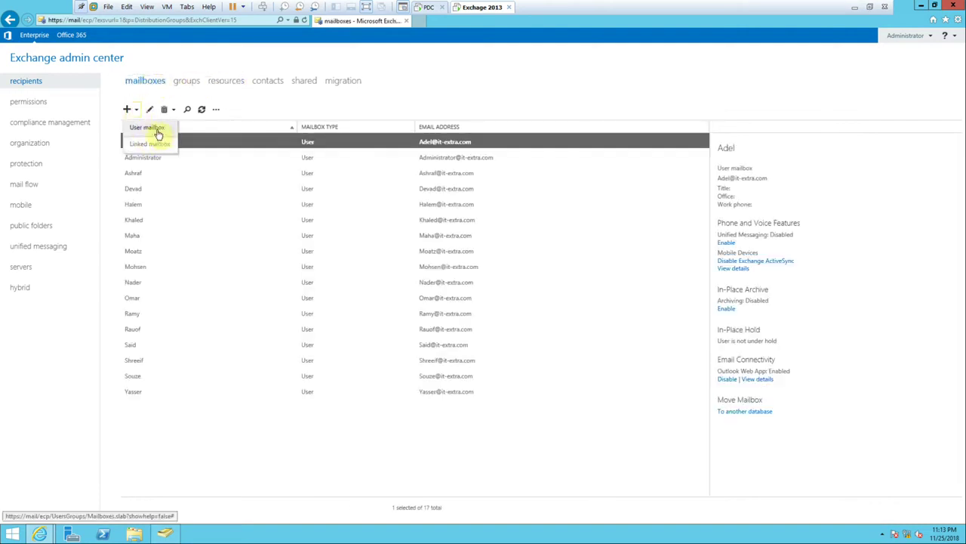
{"action": "left_click", "coordinate": [221, 81]}
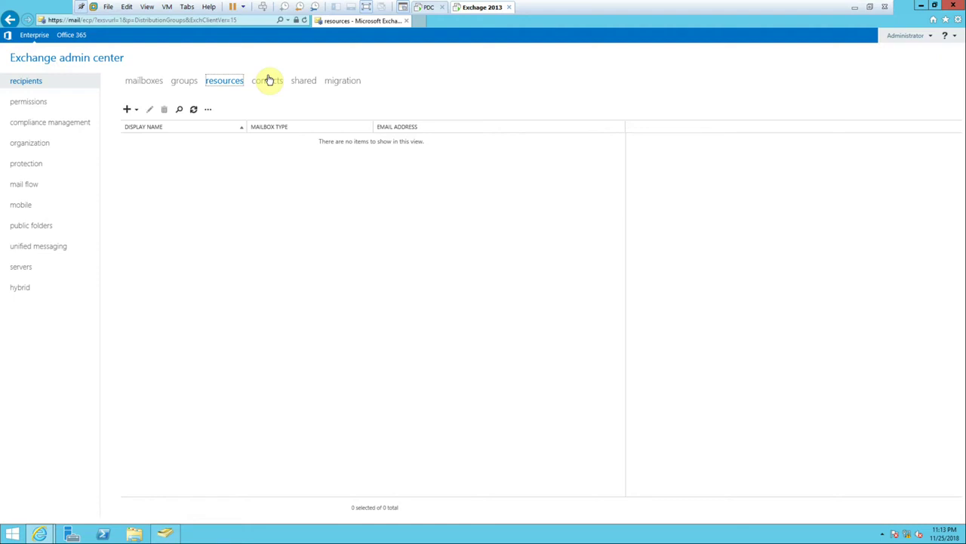
{"action": "left_click", "coordinate": [268, 80]}
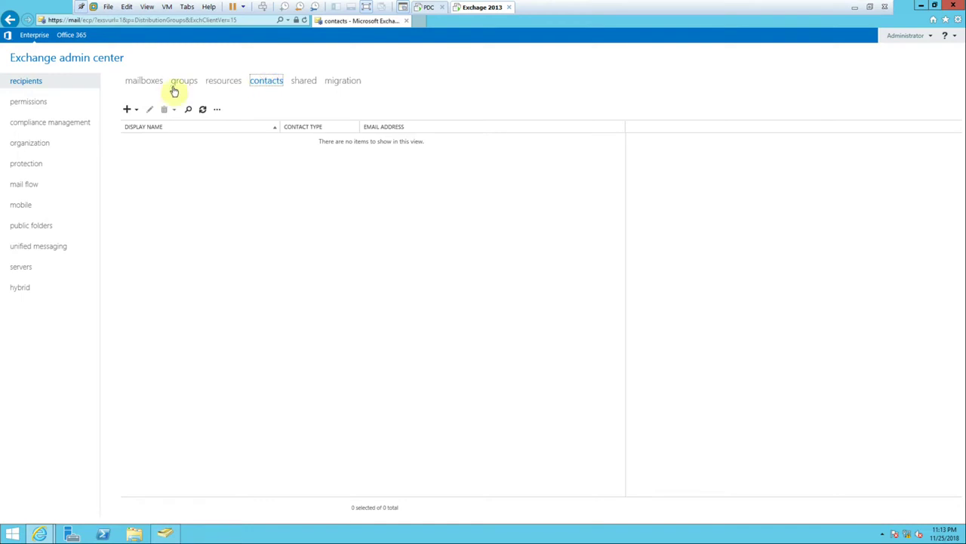
{"action": "left_click", "coordinate": [137, 111]}
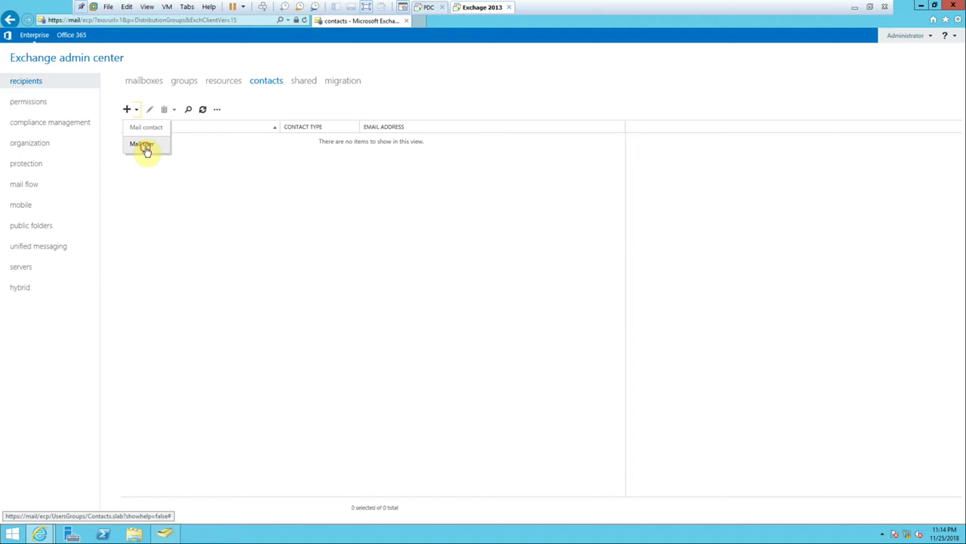
Open the new mail user form twice to look it over, closing it unsaved each time.
{"action": "left_click", "coordinate": [147, 150]}
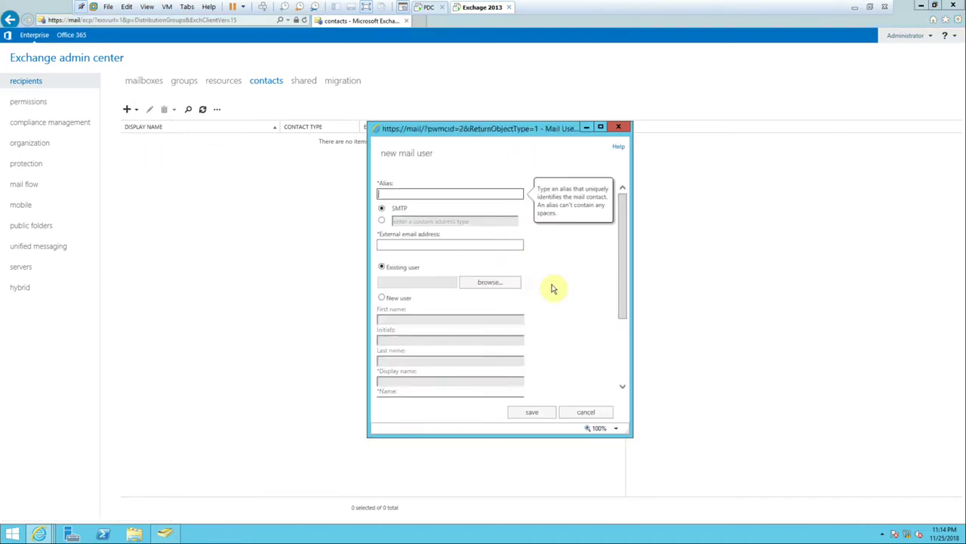
{"action": "scroll", "coordinate": [539, 280], "scroll_direction": "down", "scroll_amount": 3}
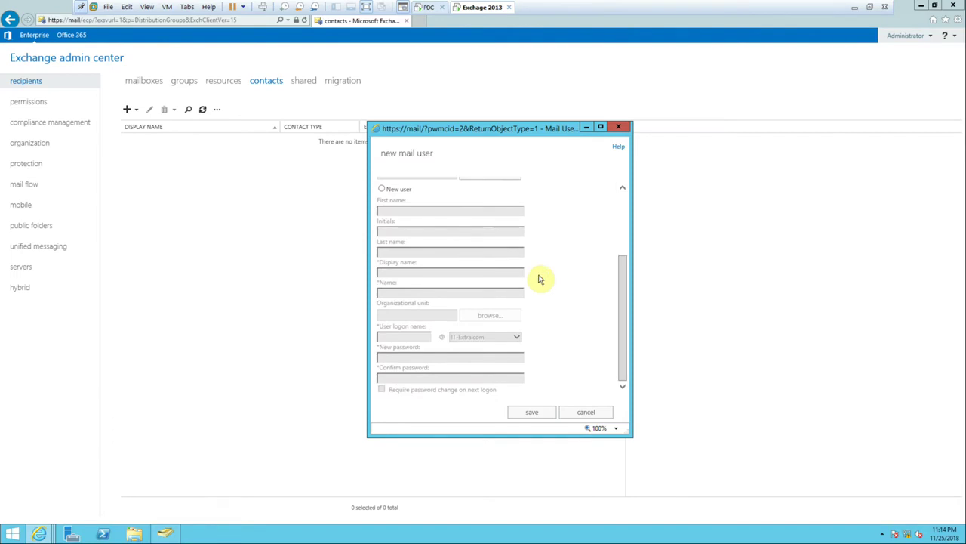
{"action": "scroll", "coordinate": [549, 317], "scroll_direction": "up", "scroll_amount": 3}
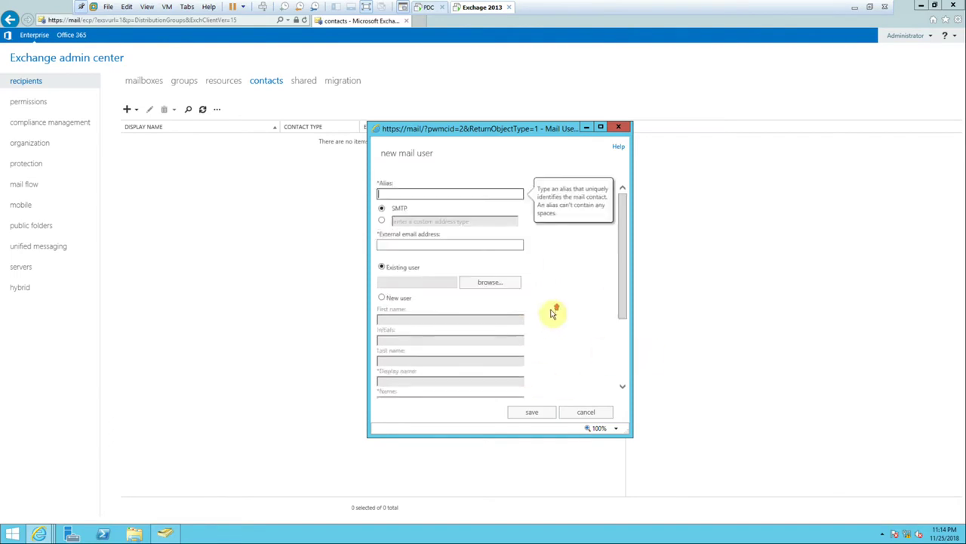
{"action": "left_click", "coordinate": [602, 412]}
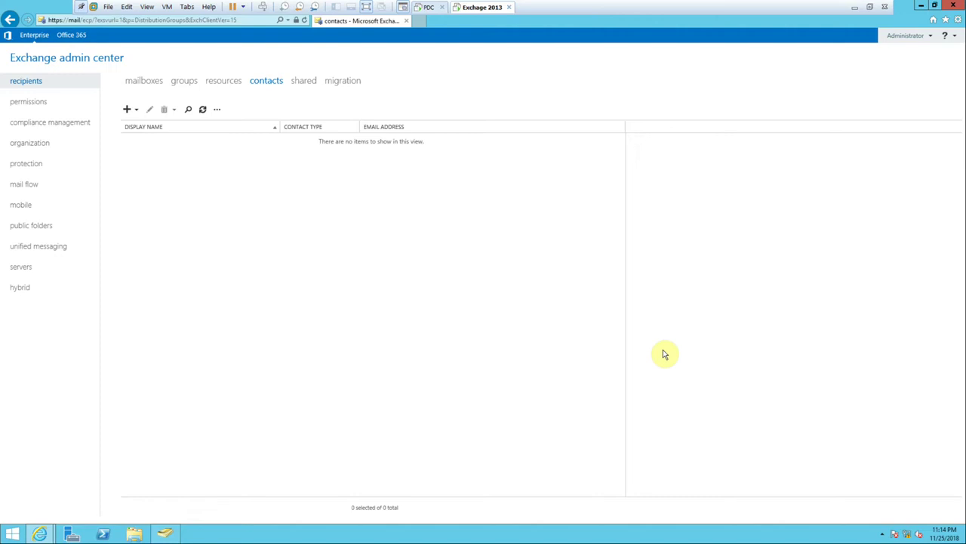
{"action": "left_click", "coordinate": [132, 111]}
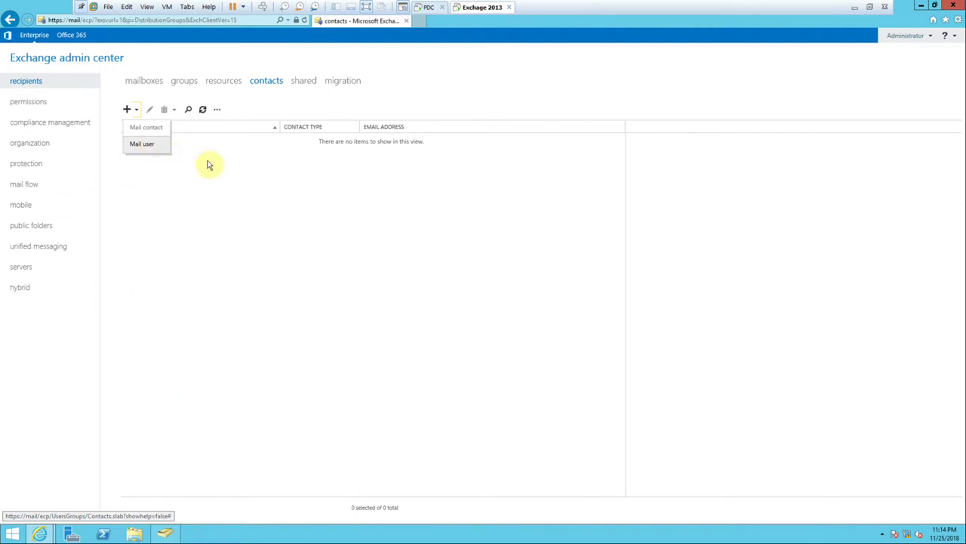
{"action": "left_click", "coordinate": [143, 145]}
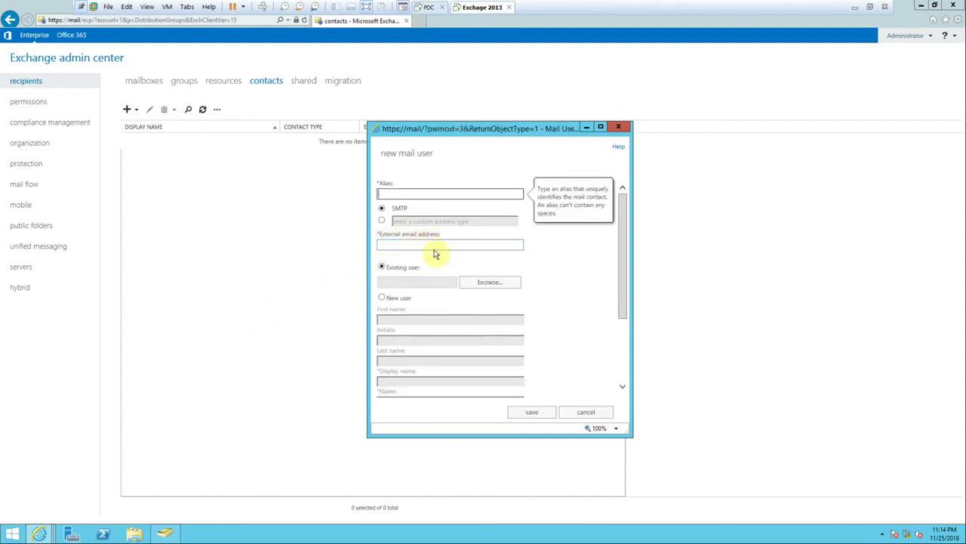
{"action": "left_click", "coordinate": [619, 128]}
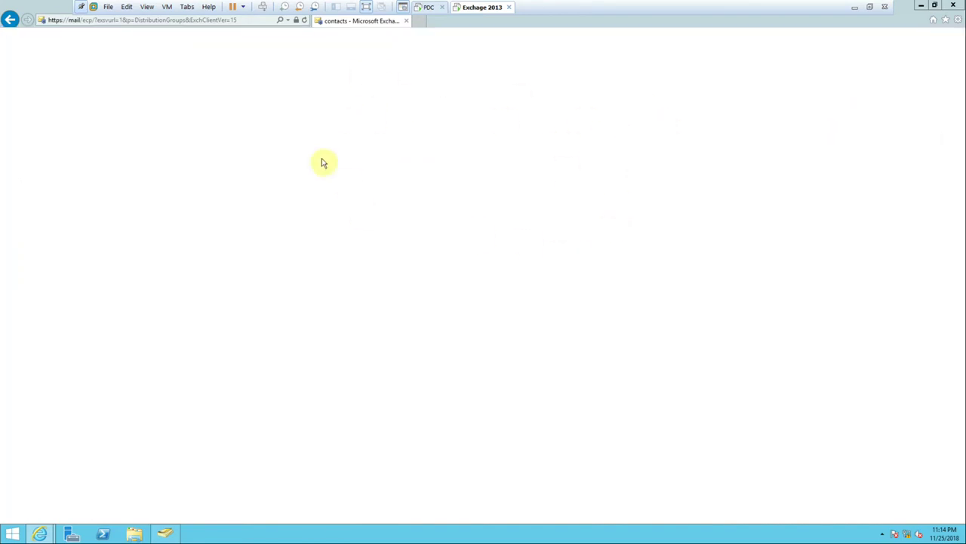
Restore the blank, crashed Internet Explorer window, move it down and close it.
{"action": "left_click", "coordinate": [935, 5]}
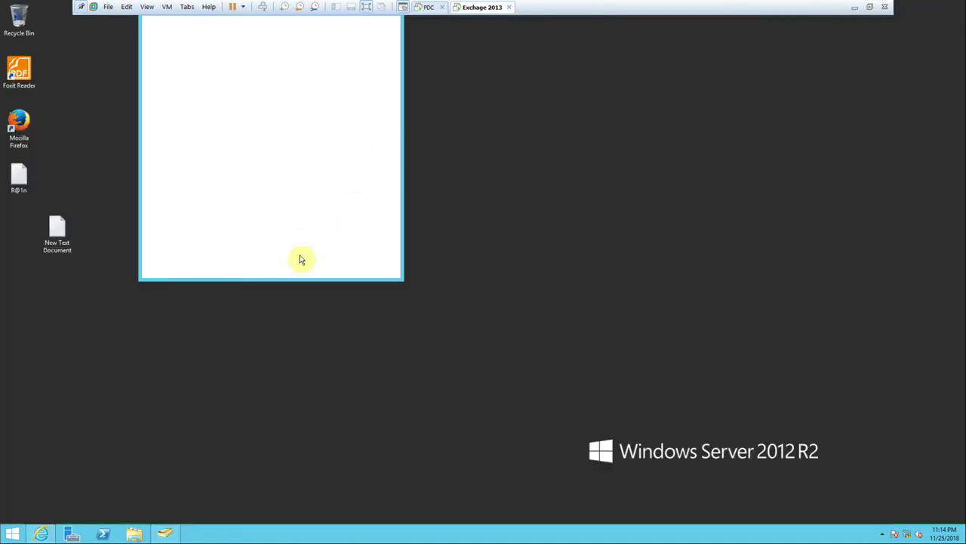
{"action": "left_click_drag", "start_coordinate": [305, 3], "coordinate": [333, 81]}
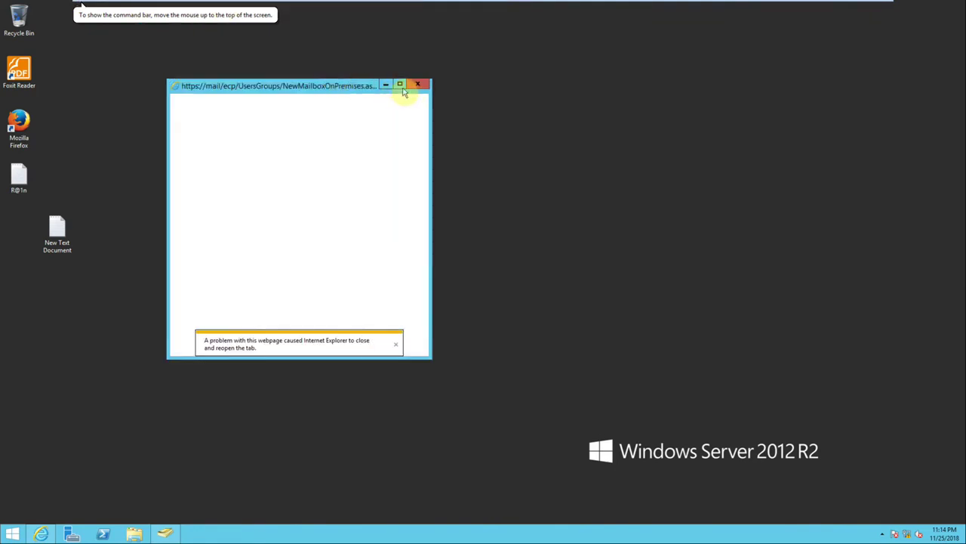
{"action": "left_click", "coordinate": [418, 84]}
Relaunch Internet Explorer and sign back in to Exchange via the saved OWA logon URL.
{"action": "left_click", "coordinate": [43, 535]}
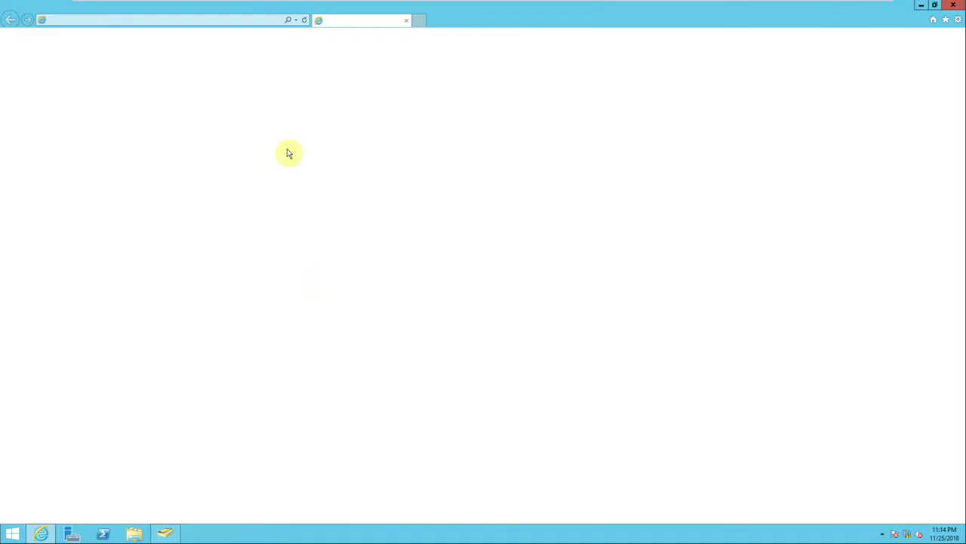
{"action": "left_click", "coordinate": [296, 20]}
{"action": "left_click", "coordinate": [237, 33]}
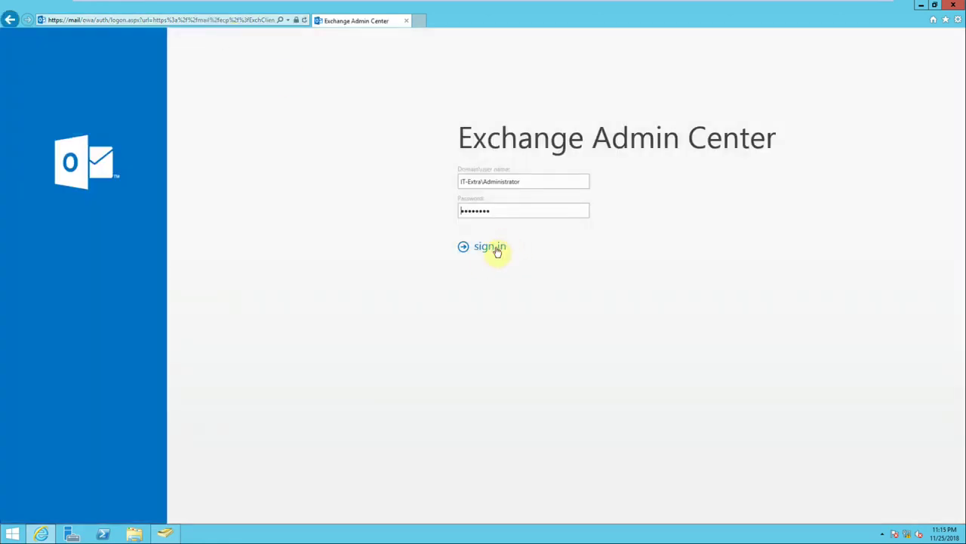
{"action": "left_click", "coordinate": [491, 247]}
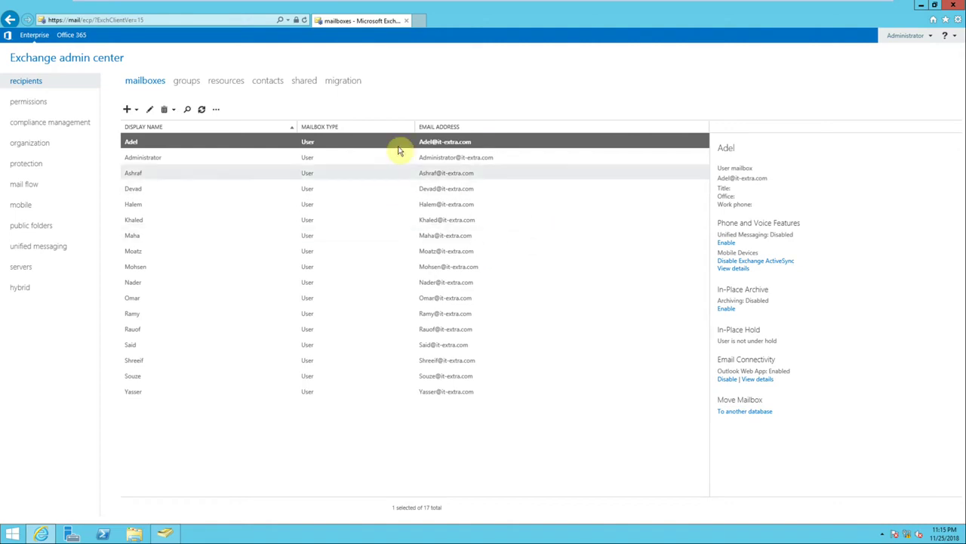
Review a full-screen new shared mailbox form with More options, close it unsaved, and view groups.
{"action": "left_click", "coordinate": [300, 84]}
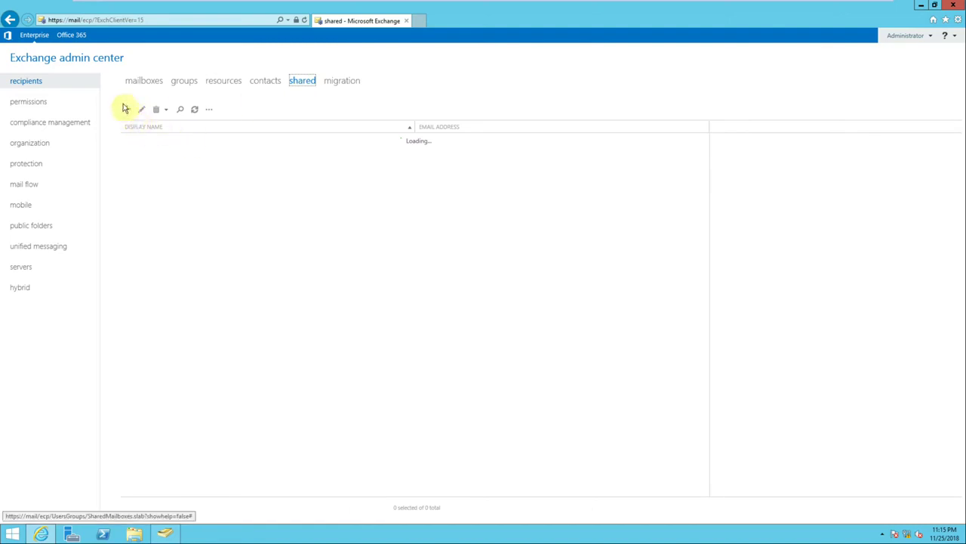
{"action": "left_click", "coordinate": [125, 110]}
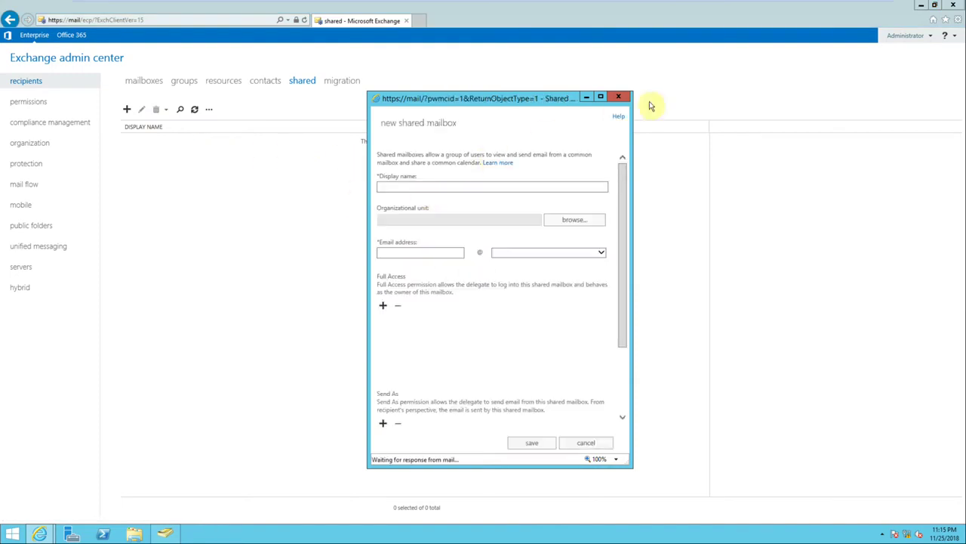
{"action": "left_click", "coordinate": [600, 96]}
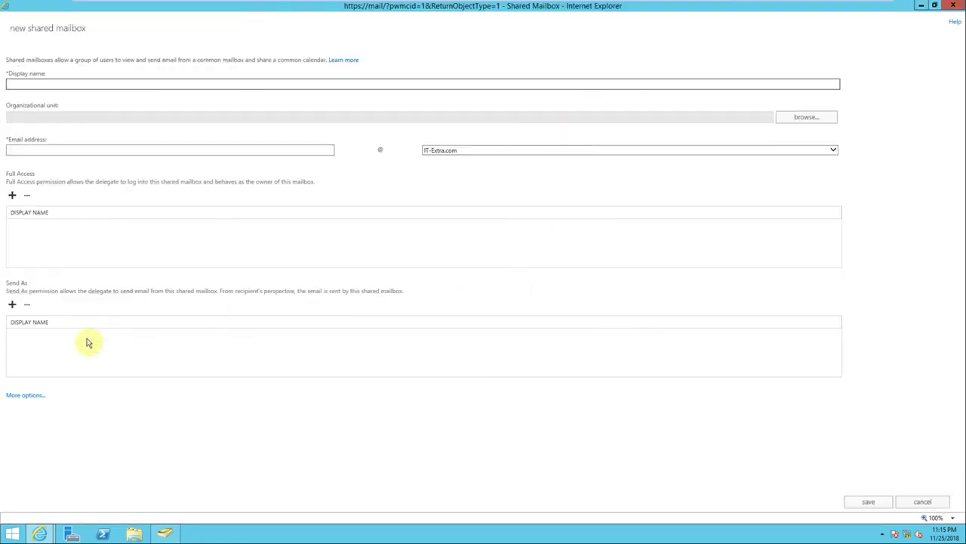
{"action": "left_click", "coordinate": [35, 396]}
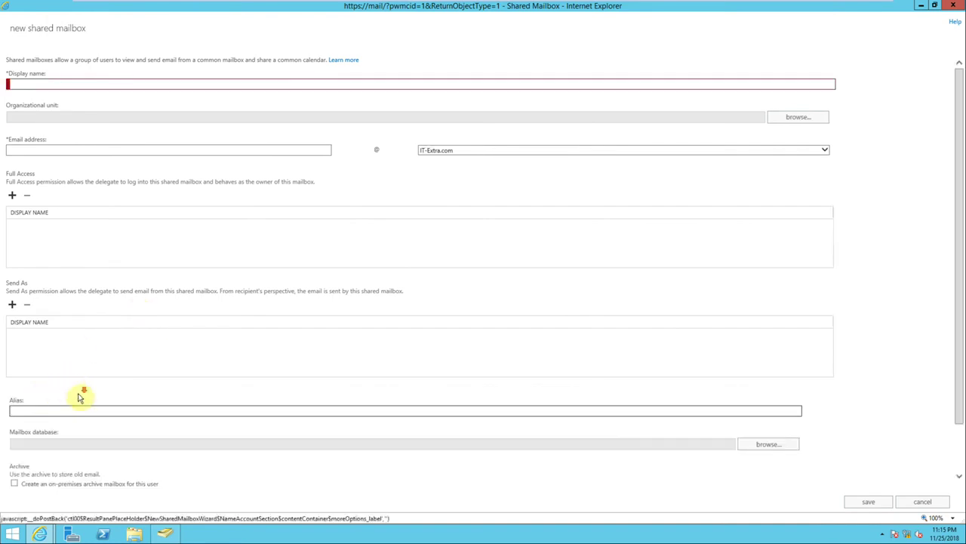
{"action": "scroll", "coordinate": [106, 393], "scroll_direction": "down", "scroll_amount": 1}
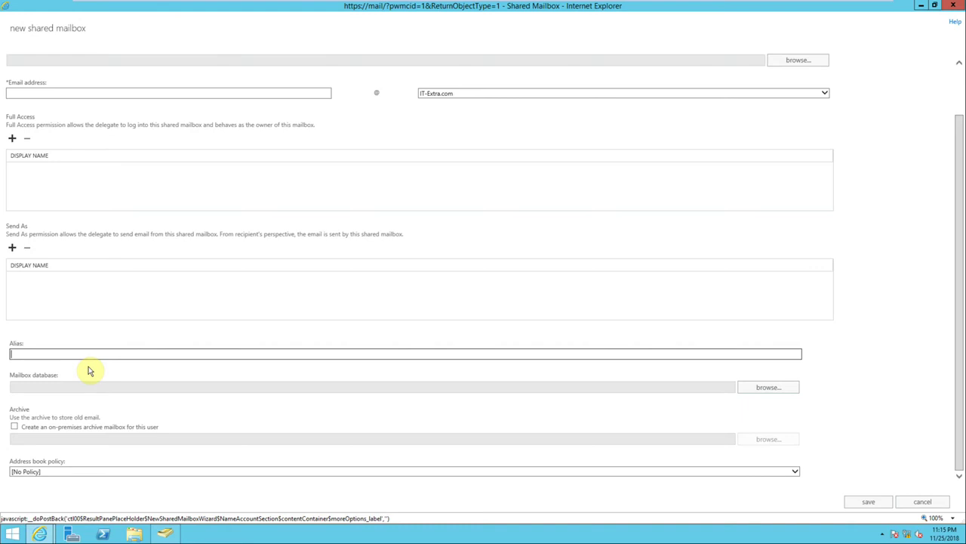
{"action": "left_click", "coordinate": [955, 9]}
{"action": "left_click", "coordinate": [185, 86]}
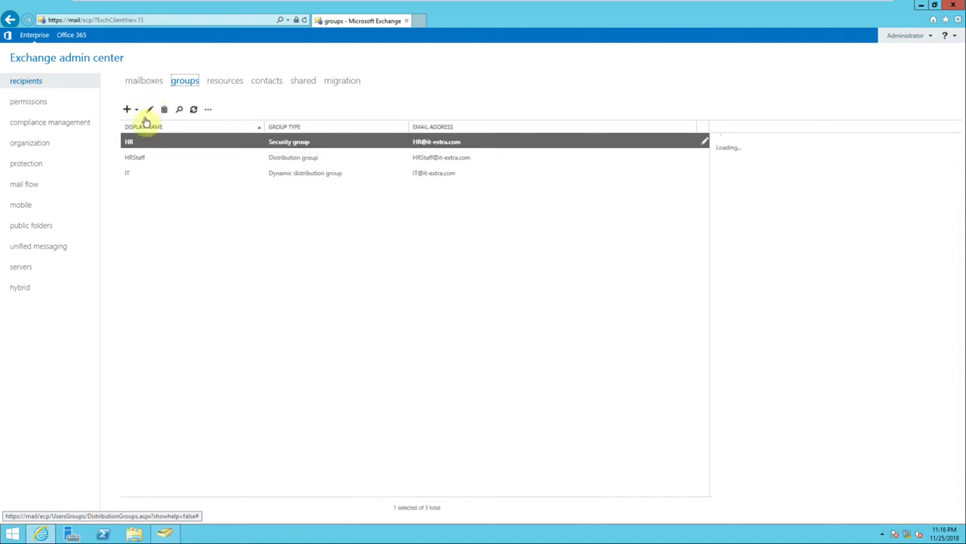
View the group types offered for new groups, then move to the contacts list.
{"action": "left_click", "coordinate": [137, 110]}
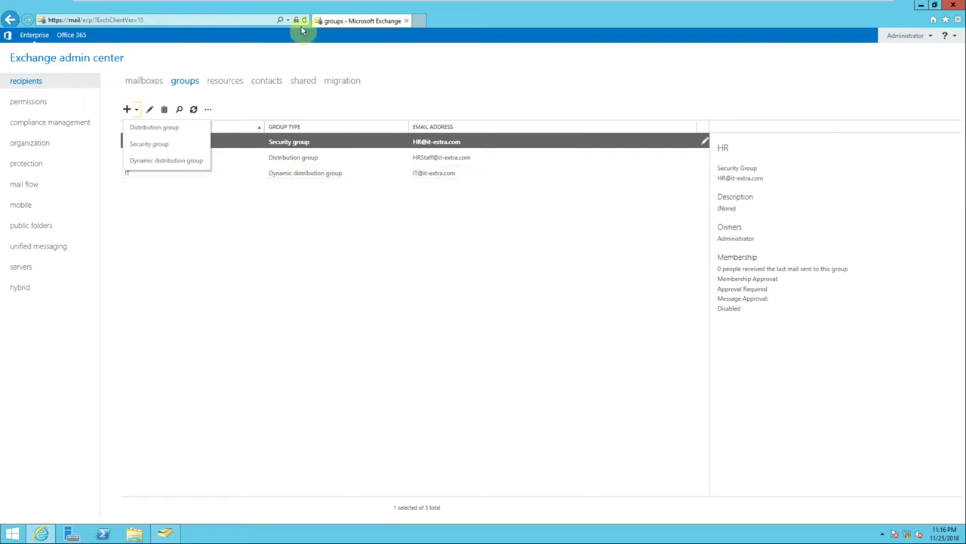
{"action": "left_click", "coordinate": [265, 84]}
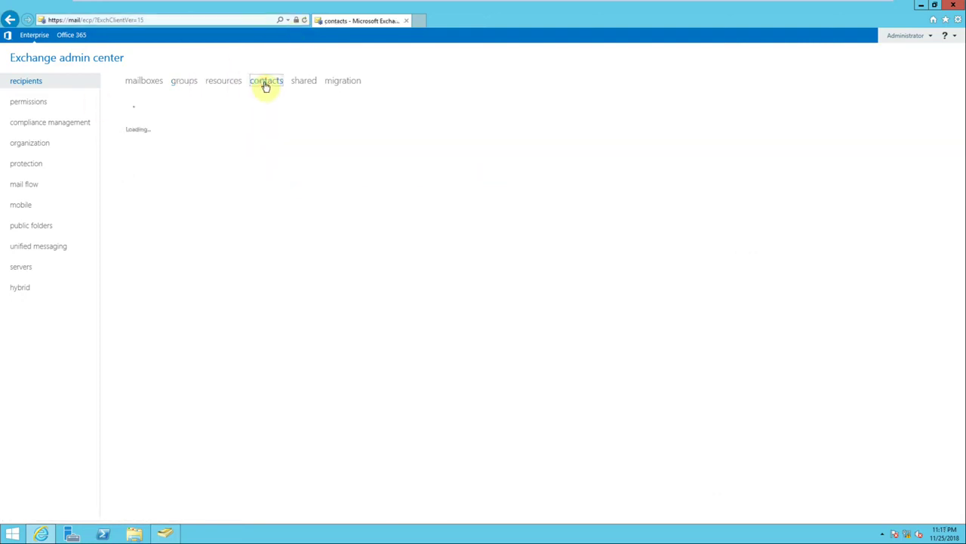
View the Mail contact and Mail user options, then go back to the mailboxes list.
{"action": "left_click", "coordinate": [138, 111]}
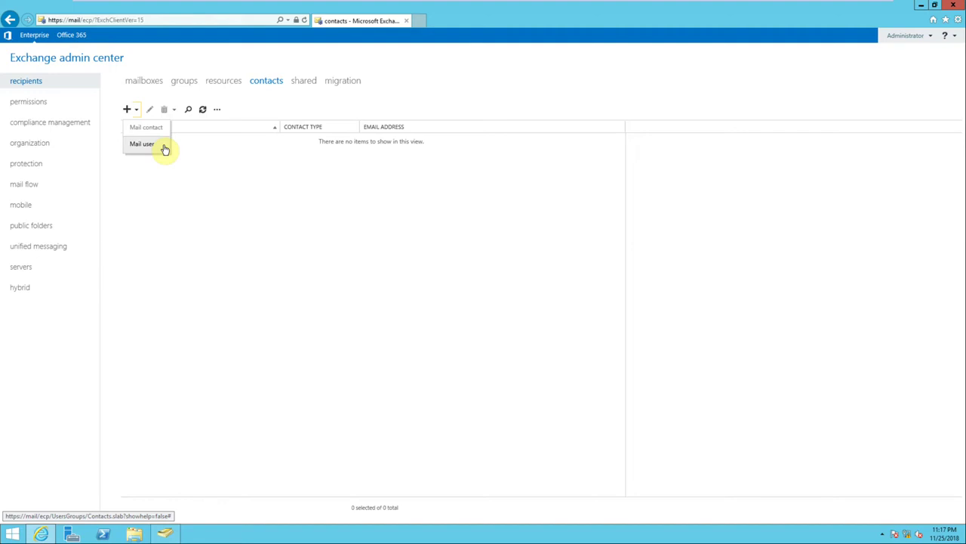
{"action": "left_click", "coordinate": [141, 81]}
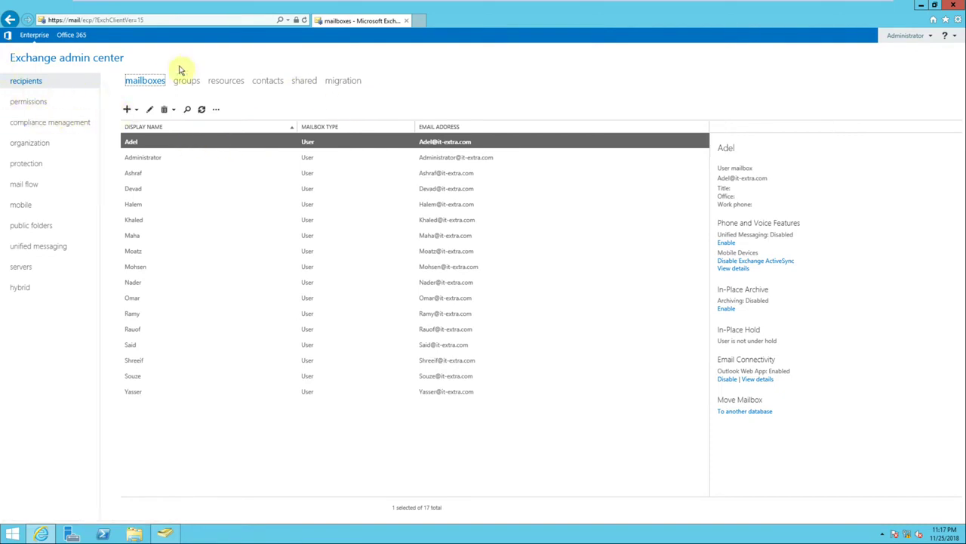
Start a new user mailbox, check the Alias field explanation, and bring up ADUC beside it.
{"action": "left_click", "coordinate": [134, 110]}
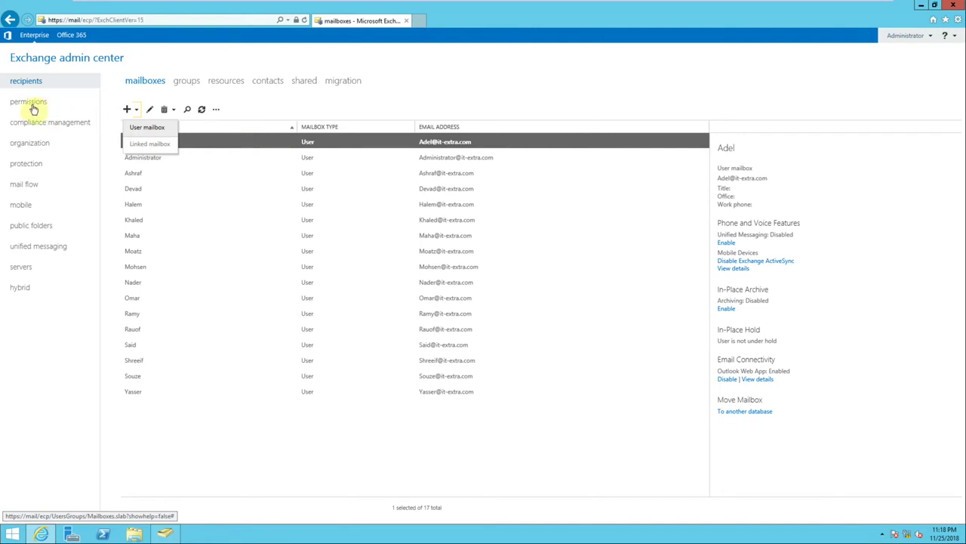
{"action": "left_click", "coordinate": [156, 133]}
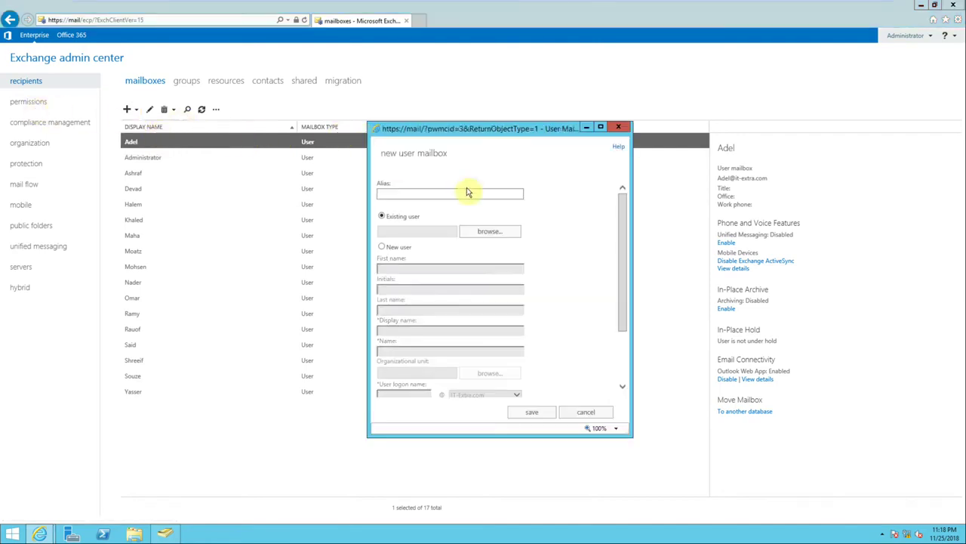
{"action": "left_click", "coordinate": [467, 193]}
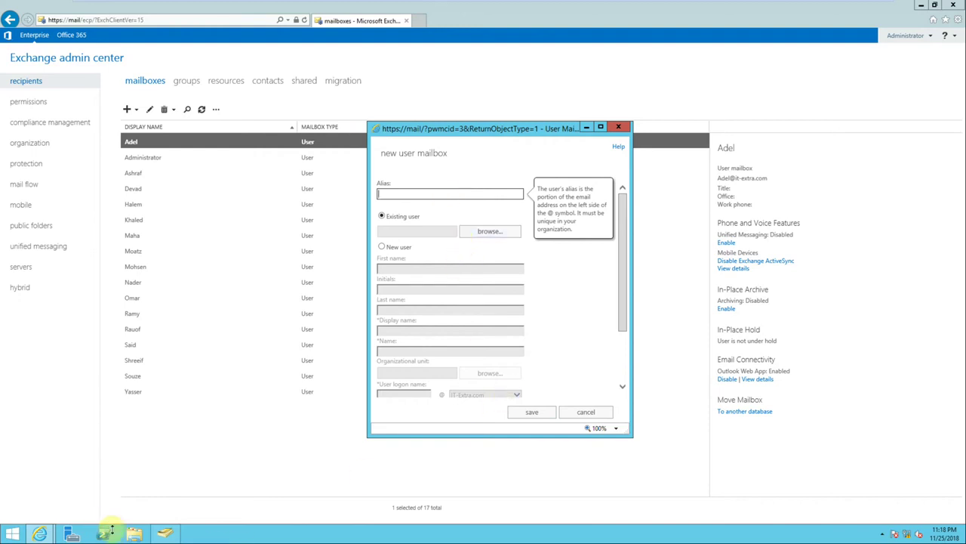
{"action": "left_click", "coordinate": [164, 534]}
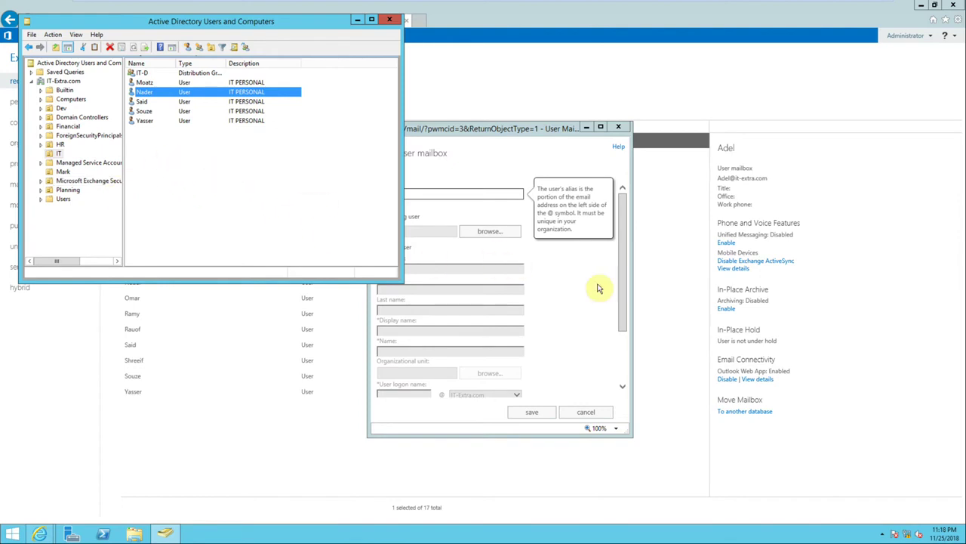
{"action": "left_click", "coordinate": [623, 301]}
{"action": "left_click", "coordinate": [393, 220]}
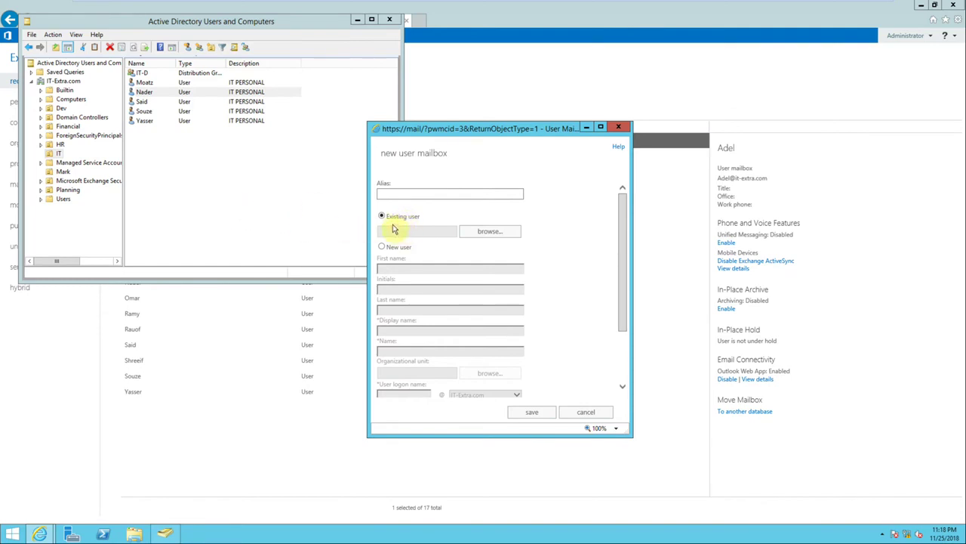
{"action": "left_click", "coordinate": [479, 232]}
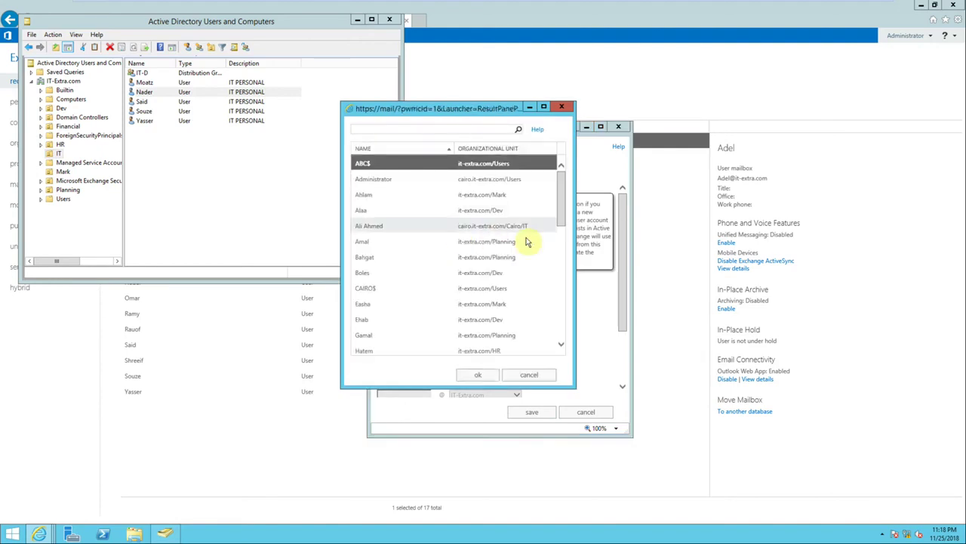
{"action": "left_click_drag", "start_coordinate": [560, 221], "coordinate": [562, 288]}
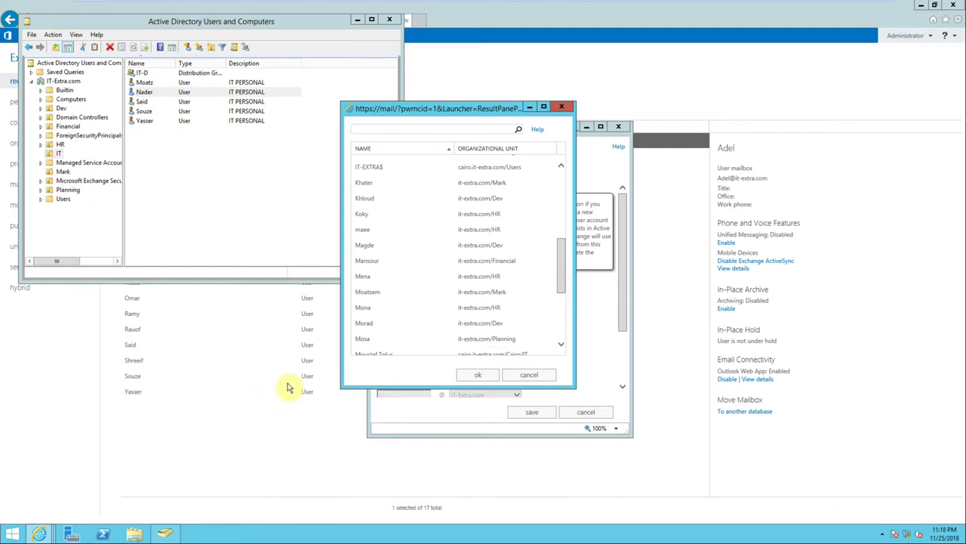
{"action": "left_click", "coordinate": [562, 106]}
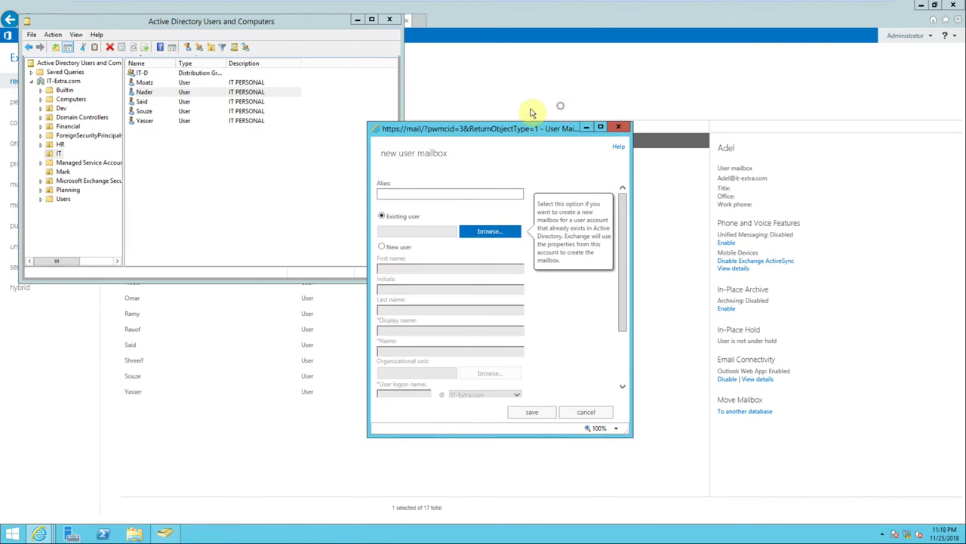
Choose New user in the mailbox form, move the form higher, and re-toggle Existing user to New user.
{"action": "left_click", "coordinate": [398, 247]}
{"action": "left_click_drag", "start_coordinate": [503, 123], "coordinate": [497, 70]}
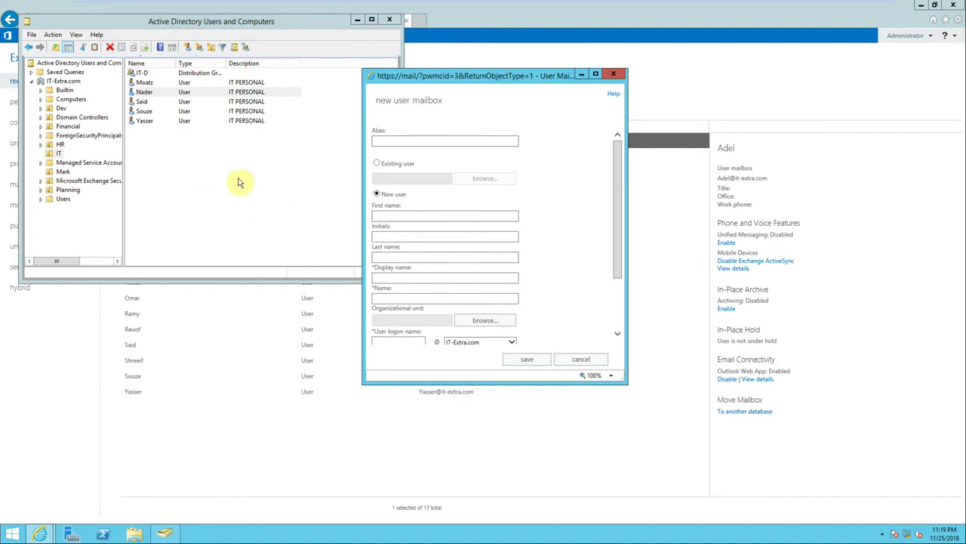
{"action": "left_click", "coordinate": [202, 168]}
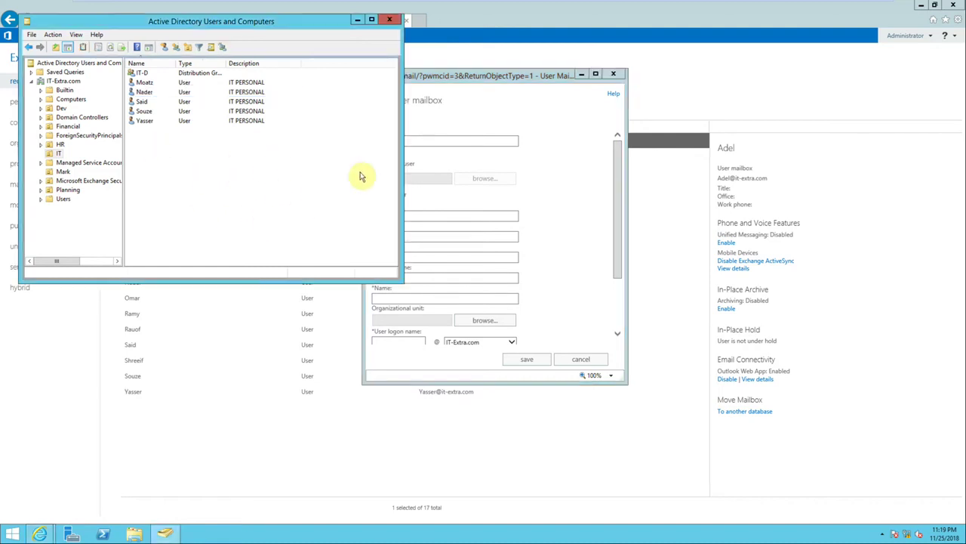
{"action": "left_click", "coordinate": [528, 189]}
{"action": "left_click", "coordinate": [400, 165]}
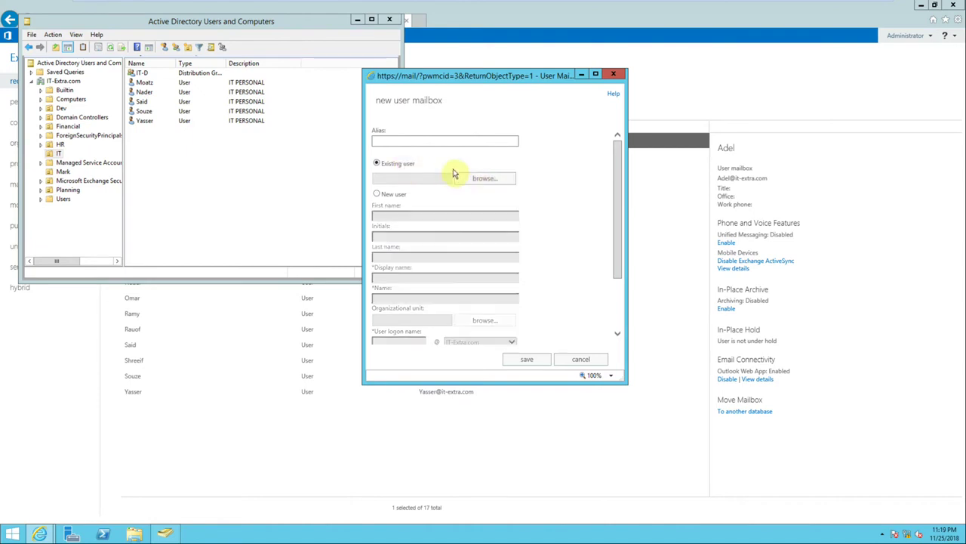
{"action": "left_click", "coordinate": [393, 195]}
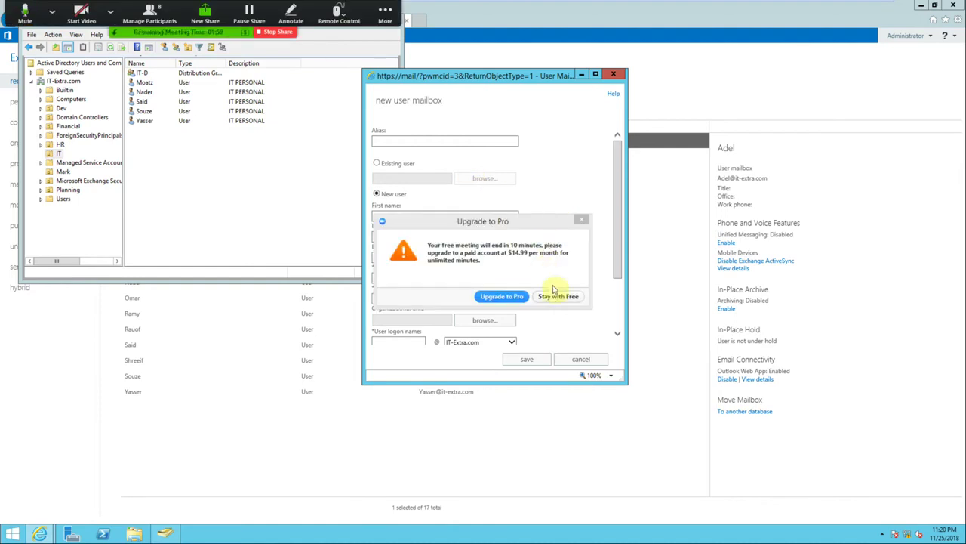
Dismiss the meeting software's upgrade prompt and discard the unsaved new user mailbox form.
{"action": "left_click", "coordinate": [555, 298]}
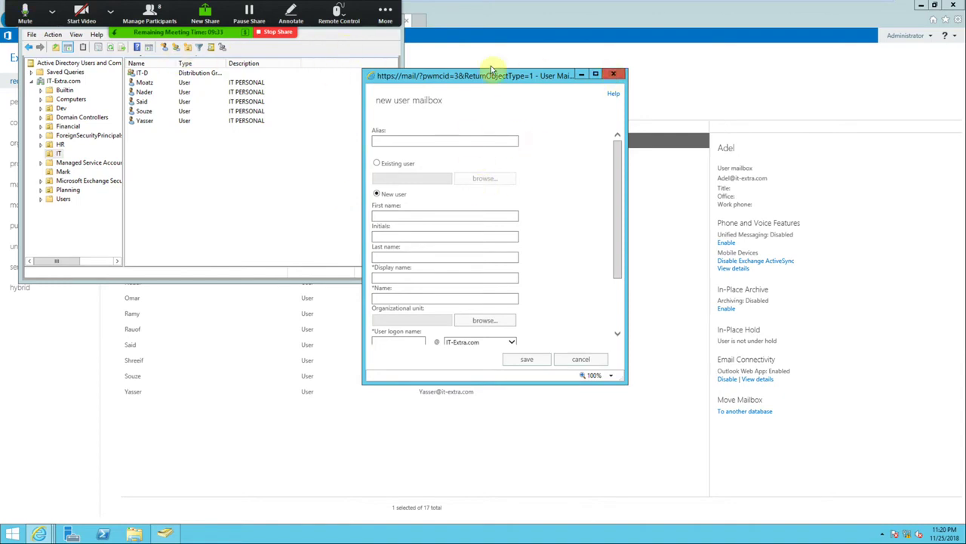
{"action": "left_click", "coordinate": [614, 74]}
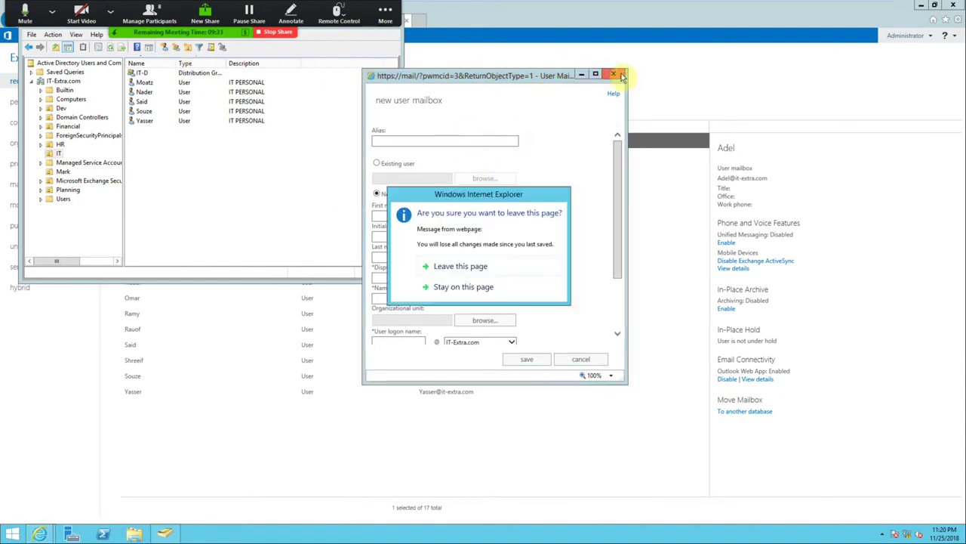
{"action": "left_click", "coordinate": [462, 269]}
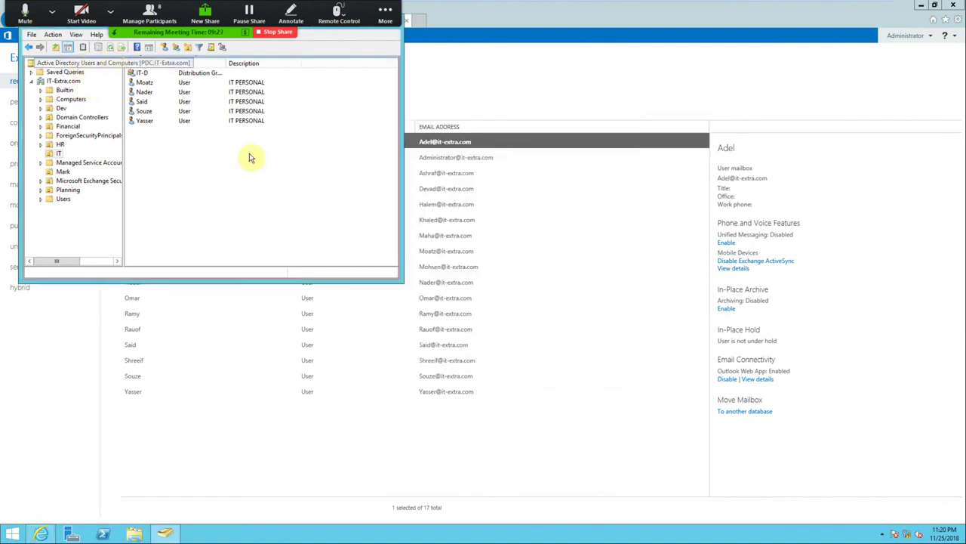
Deselect Adel, select Ashraf's mailbox in the list and open it for editing.
{"action": "left_click", "coordinate": [496, 441]}
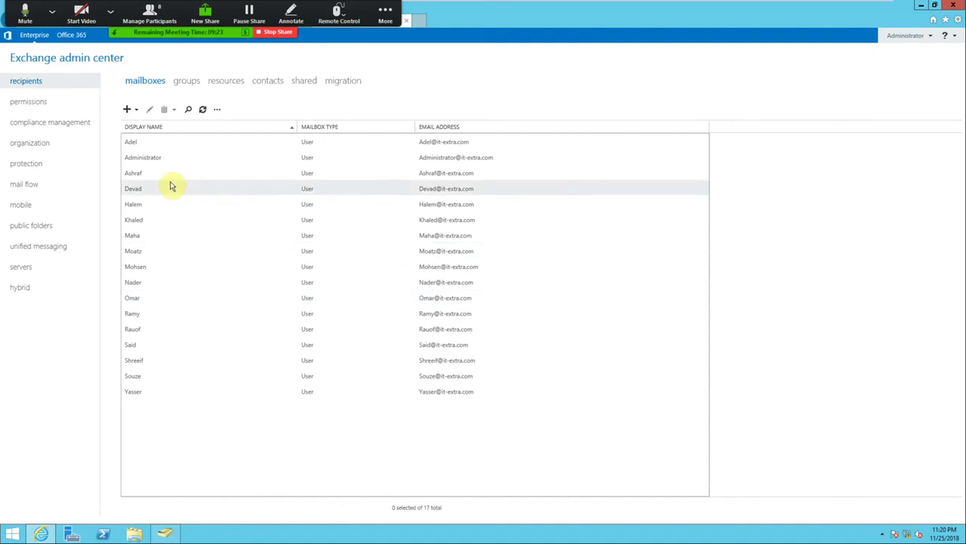
{"action": "left_click", "coordinate": [143, 175]}
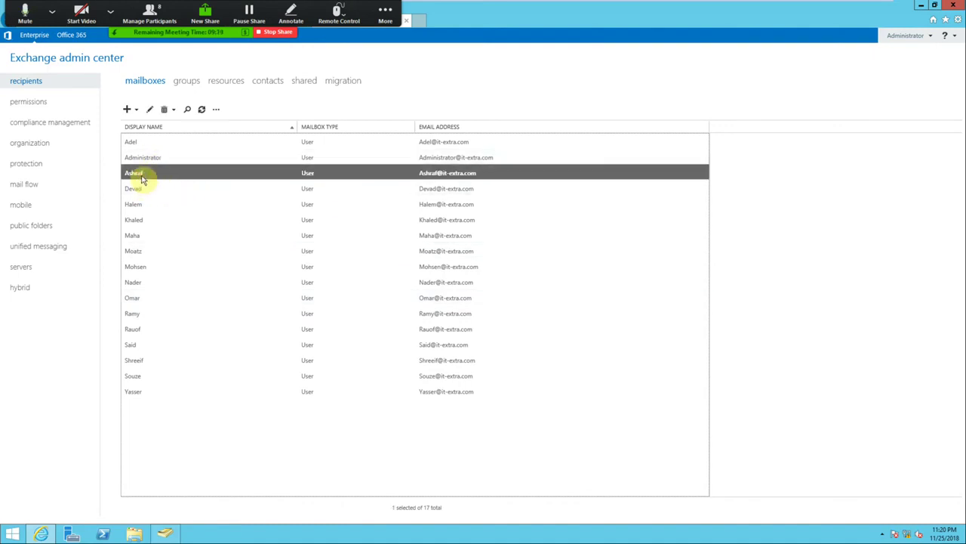
{"action": "left_click", "coordinate": [150, 110]}
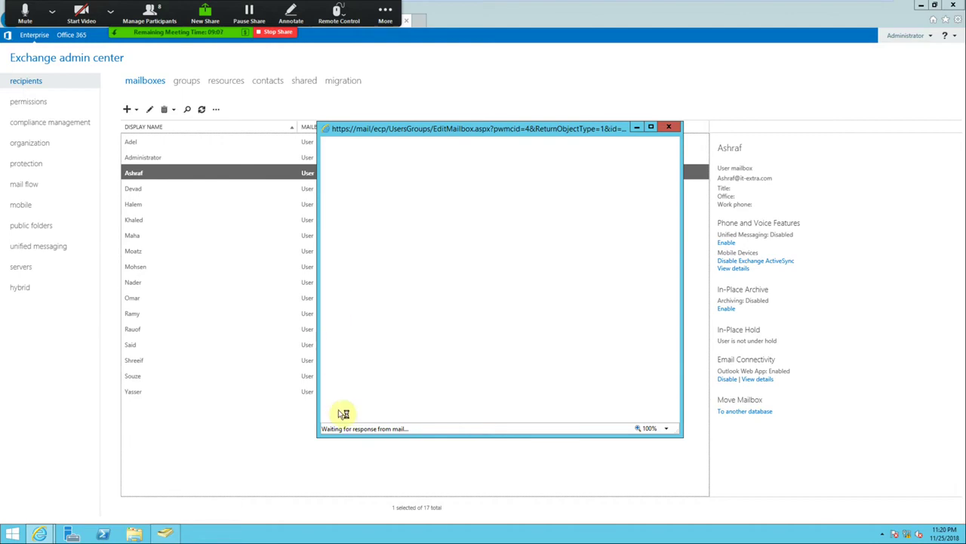
Resize, move, and then close the stalled blank User Mailbox window.
{"action": "left_click_drag", "start_coordinate": [319, 435], "coordinate": [260, 493]}
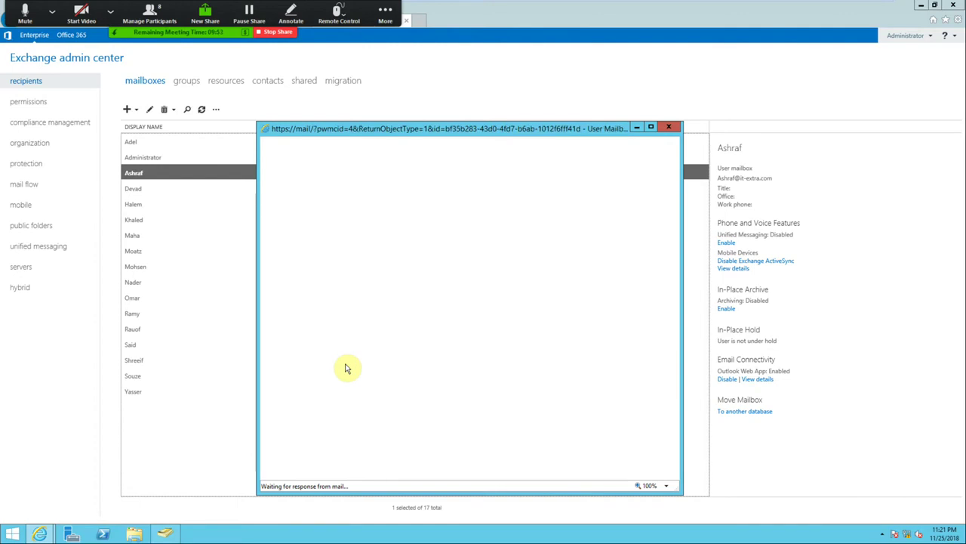
{"action": "left_click_drag", "start_coordinate": [524, 129], "coordinate": [526, 116]}
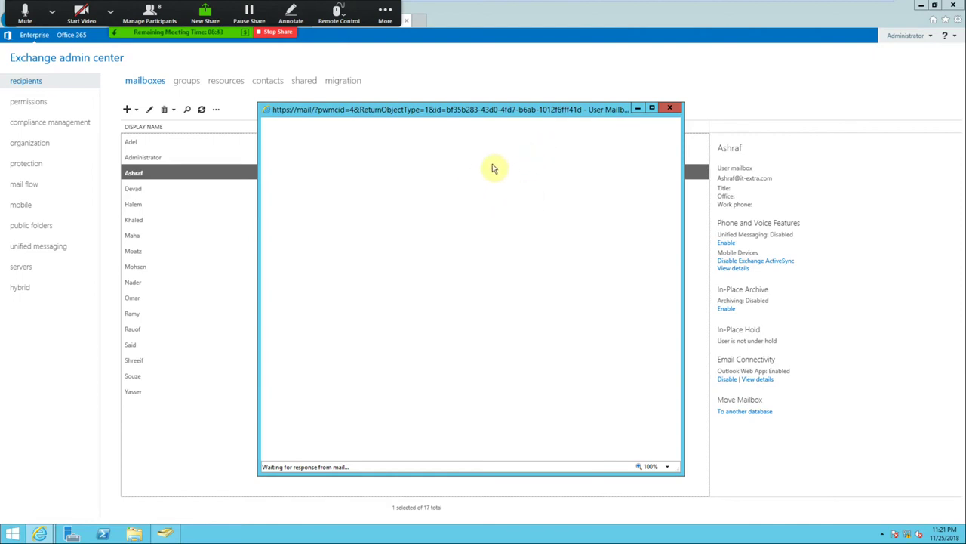
{"action": "left_click", "coordinate": [919, 7]}
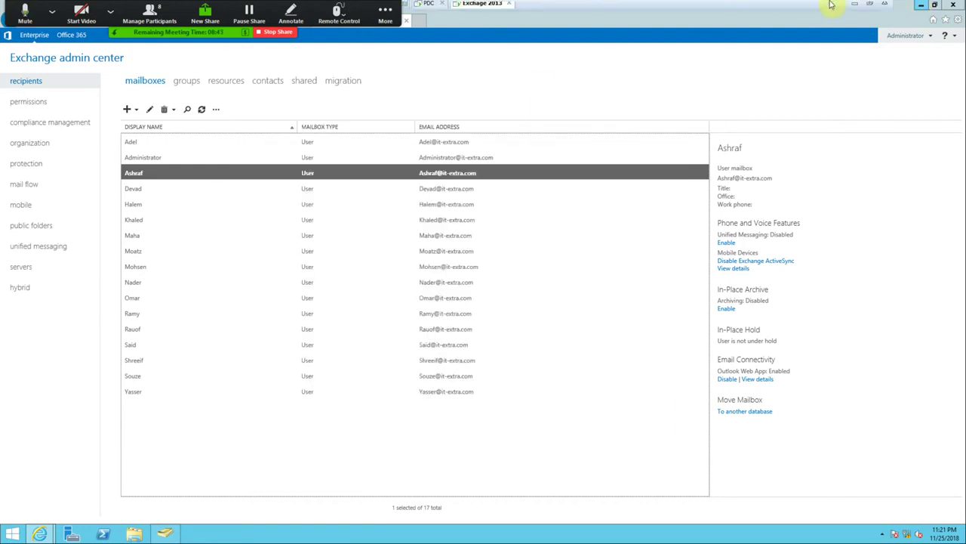
{"action": "left_click", "coordinate": [854, 6]}
{"action": "left_click", "coordinate": [857, 6]}
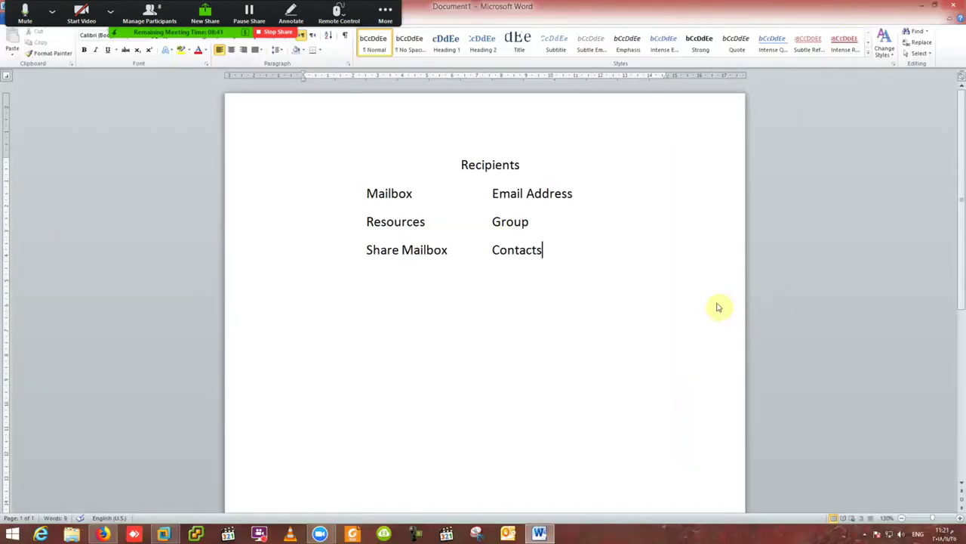
{"action": "left_click", "coordinate": [867, 534]}
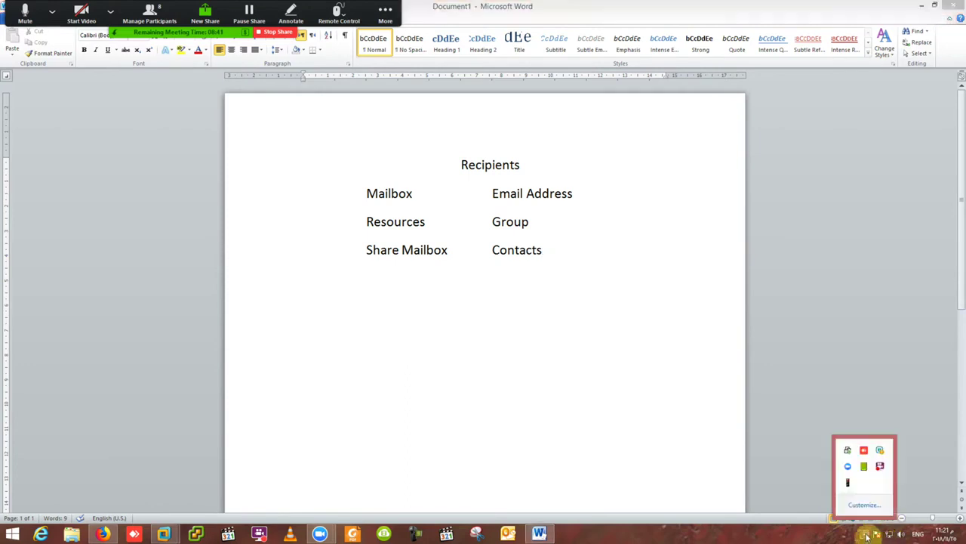
{"action": "left_click", "coordinate": [880, 468]}
{"action": "left_click", "coordinate": [468, 188]}
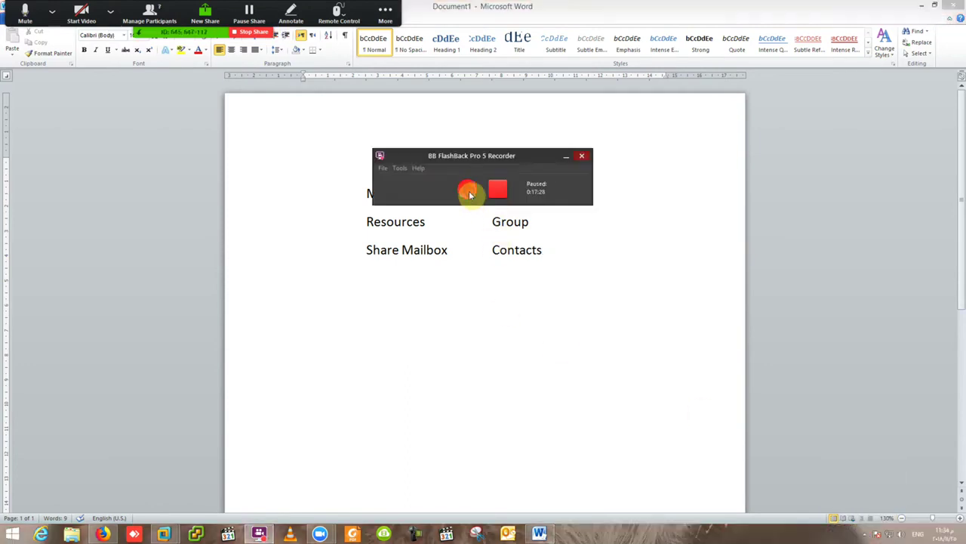
{"action": "mouse_move", "coordinate": [196, 532]}
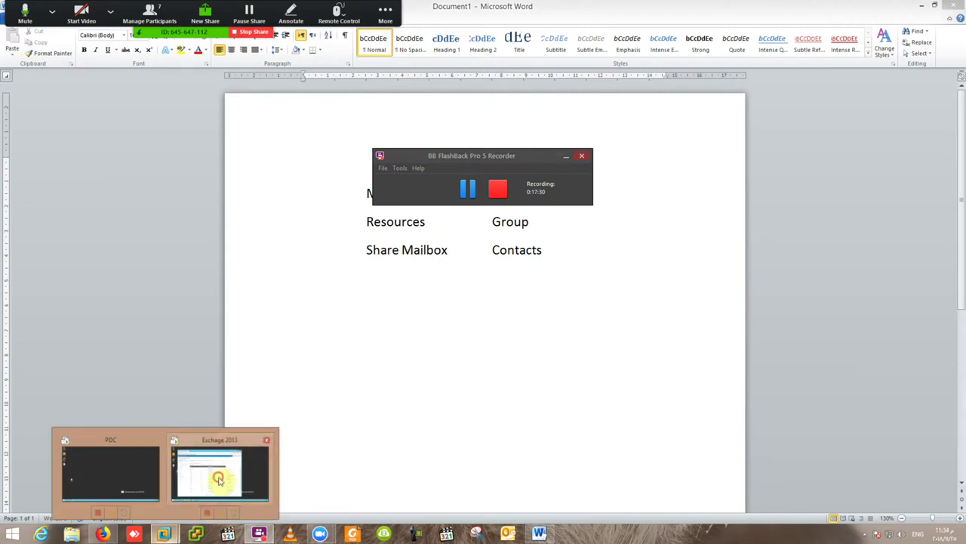
{"action": "left_click", "coordinate": [218, 483]}
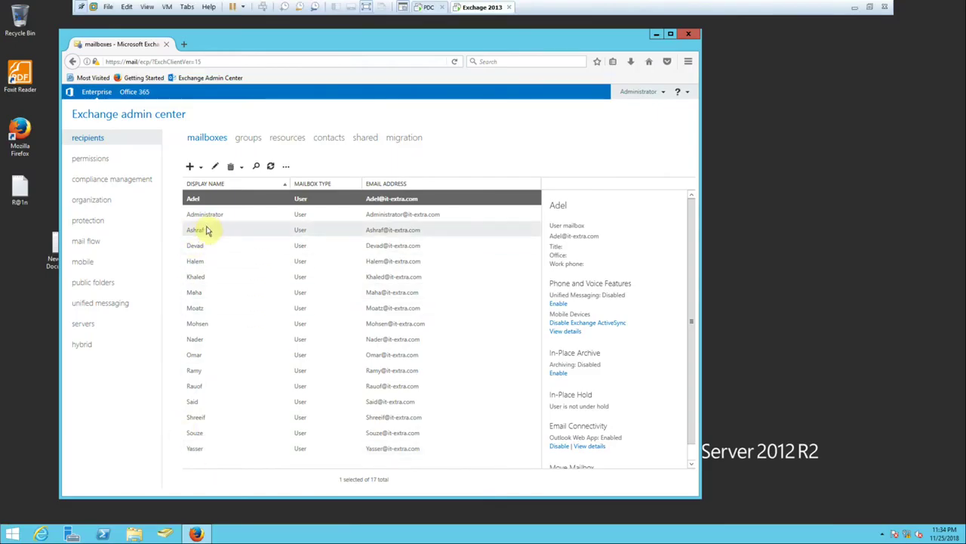
Open Ashraf's mailbox properties and enlarge the window on the general page.
{"action": "double_click", "coordinate": [208, 229]}
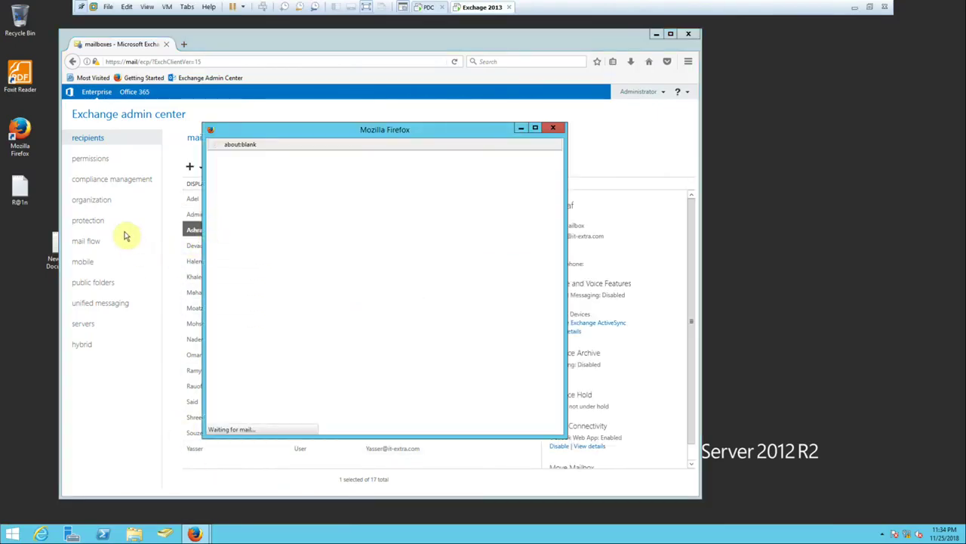
{"action": "left_click", "coordinate": [535, 128]}
{"action": "left_click_drag", "start_coordinate": [40, 10], "coordinate": [249, 110]}
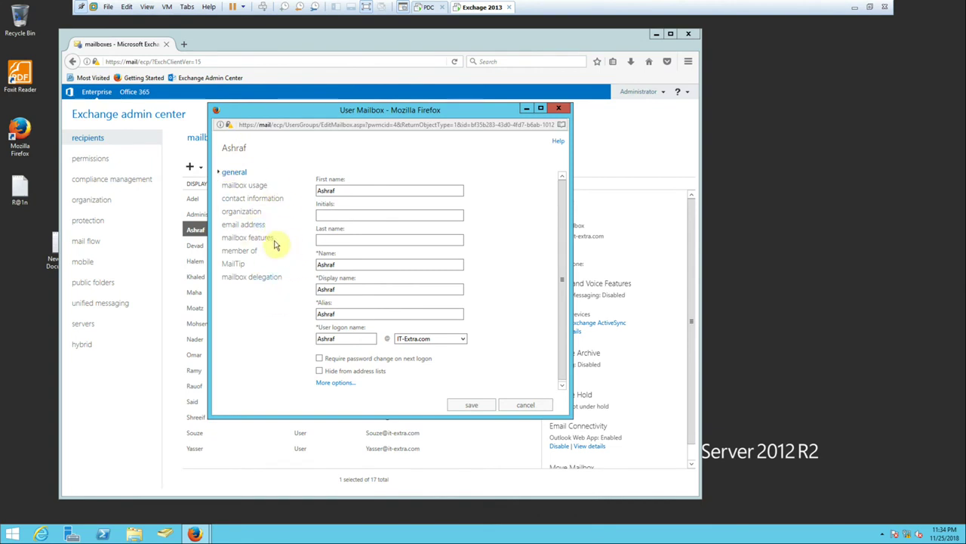
{"action": "left_click_drag", "start_coordinate": [571, 416], "coordinate": [812, 520]}
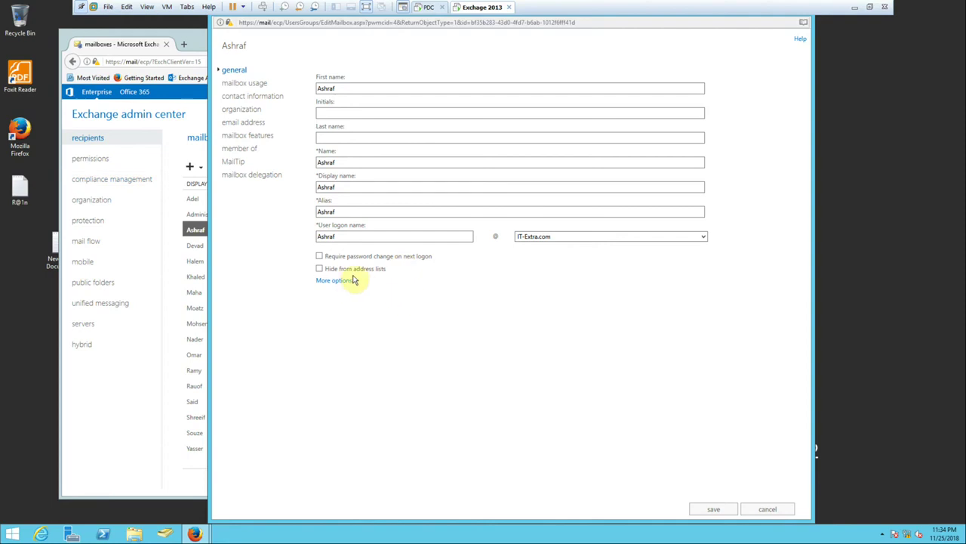
{"action": "mouse_move", "coordinate": [335, 262]}
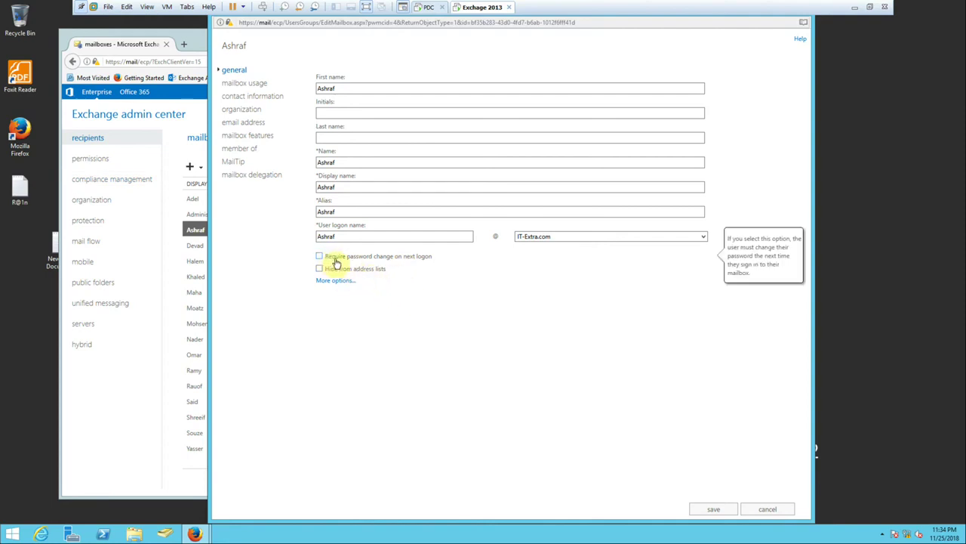
{"action": "mouse_move", "coordinate": [400, 264]}
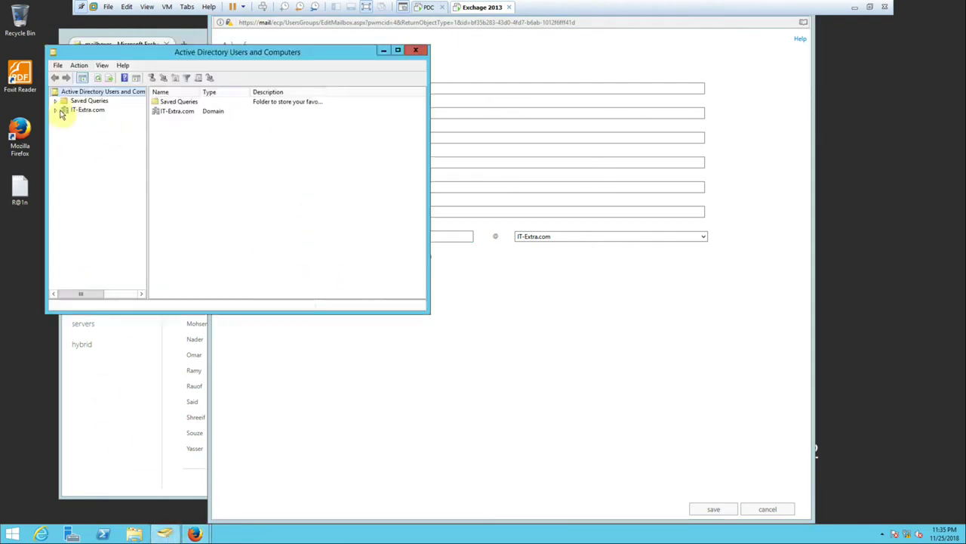
Browse the IT unit under IT-Extra.com, cancel a New User wizard, and close ADUC.
{"action": "left_click", "coordinate": [81, 113]}
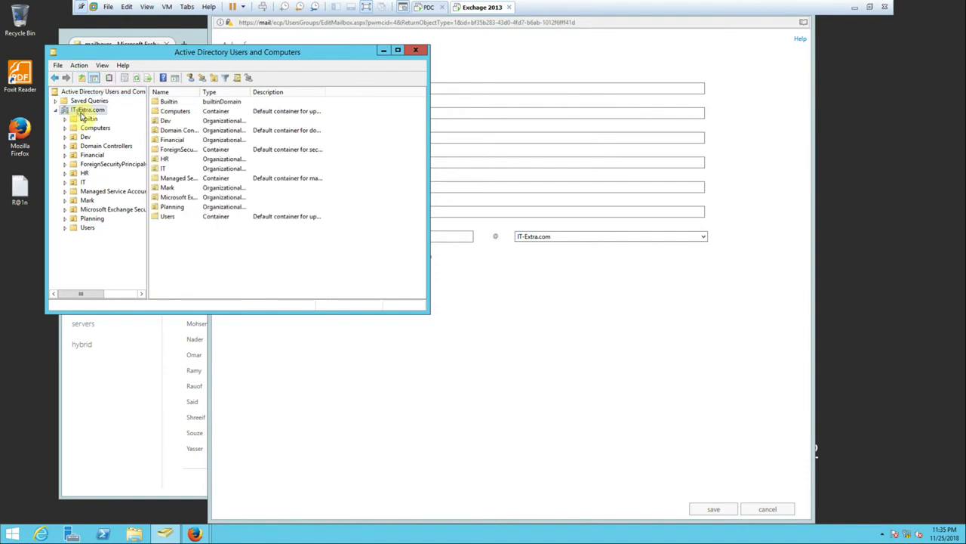
{"action": "left_click", "coordinate": [83, 182]}
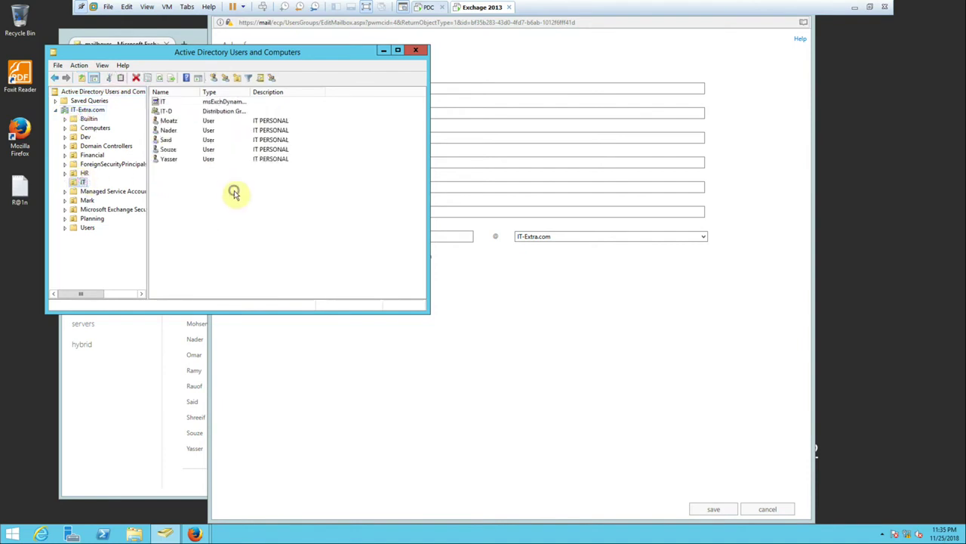
{"action": "right_click", "coordinate": [235, 192]}
{"action": "mouse_move", "coordinate": [325, 232]}
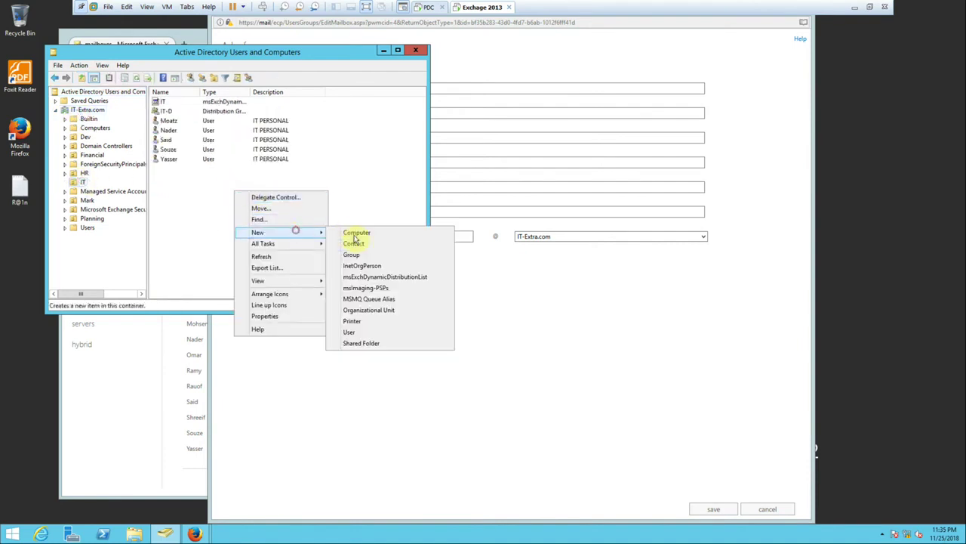
{"action": "left_click", "coordinate": [351, 331]}
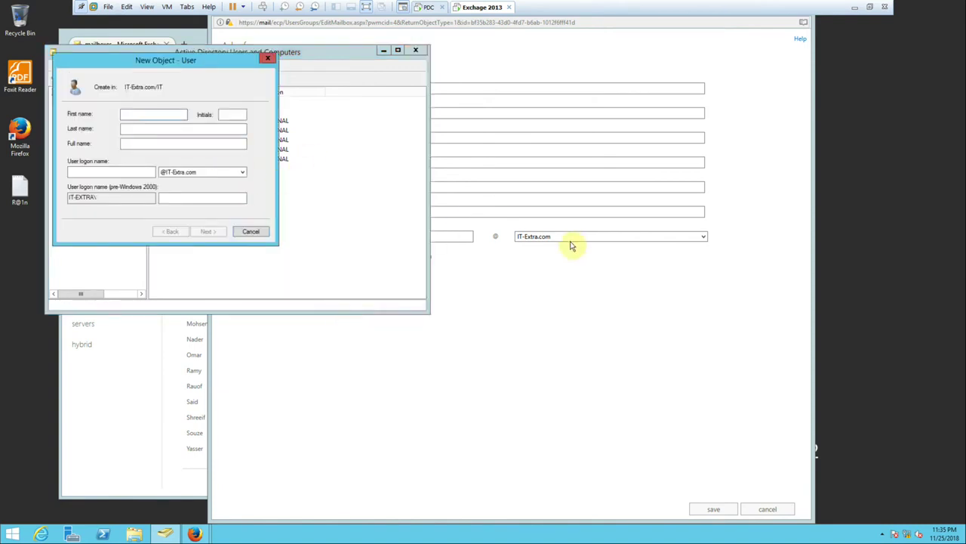
{"action": "left_click", "coordinate": [268, 58]}
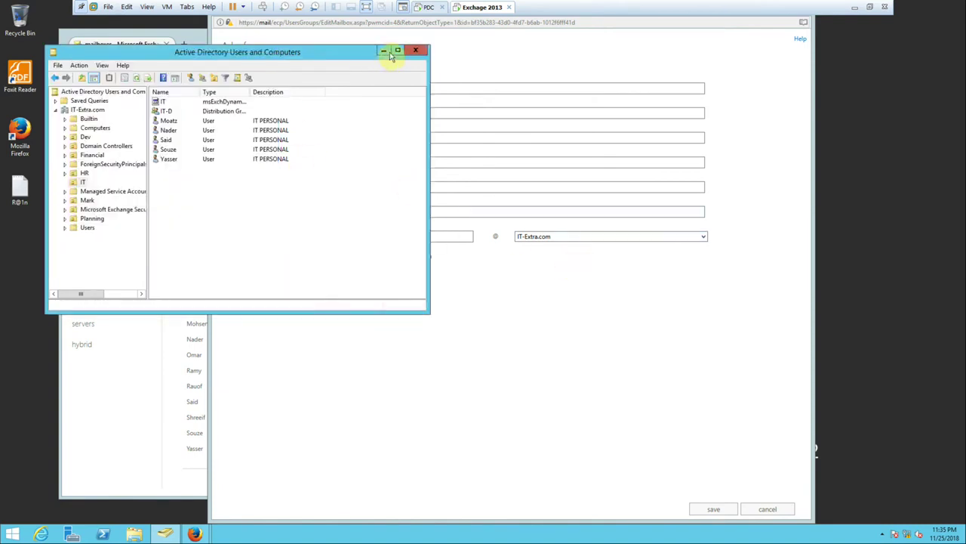
{"action": "left_click", "coordinate": [418, 52]}
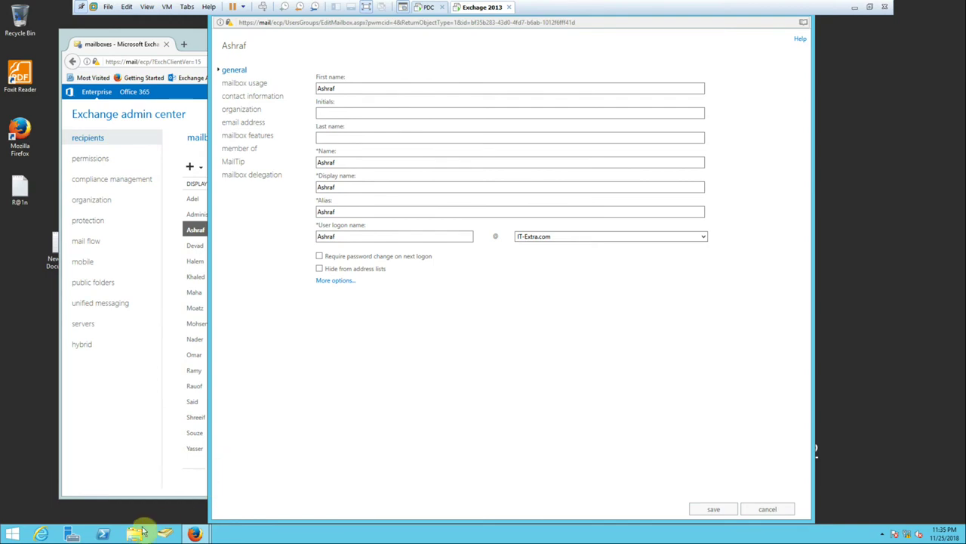
Launch Active Directory Administrative Center from Server Manager's Tools menu, then minimize Server Manager.
{"action": "left_click", "coordinate": [72, 533]}
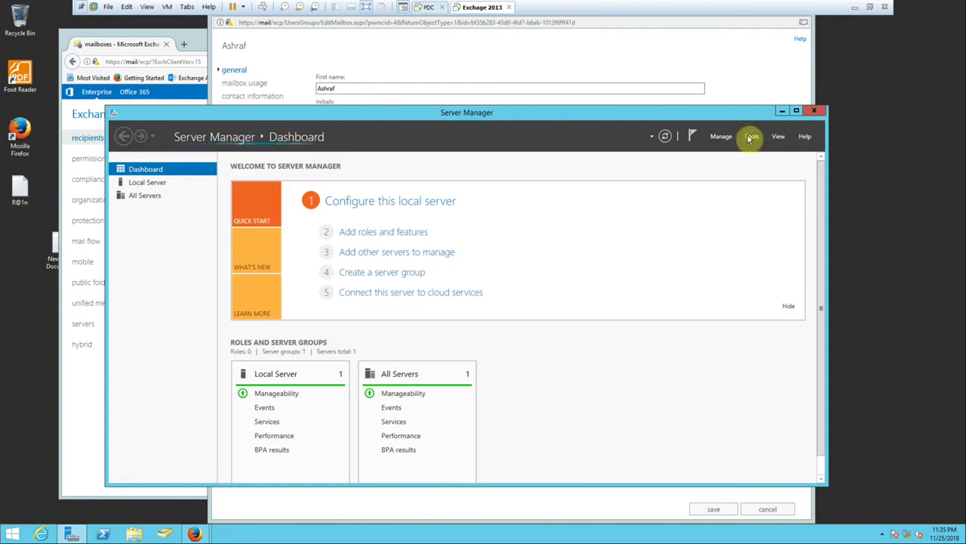
{"action": "left_click", "coordinate": [752, 138]}
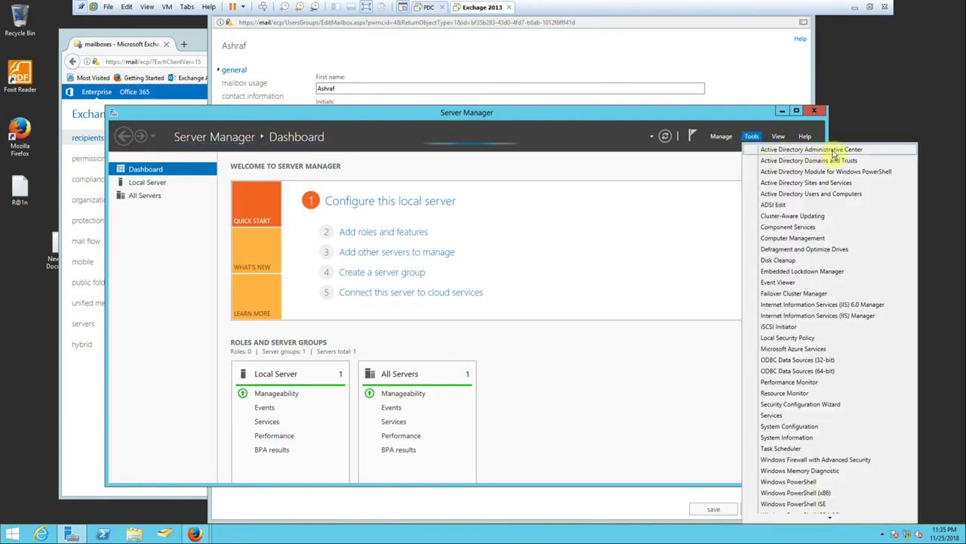
{"action": "left_click", "coordinate": [837, 155]}
{"action": "left_click", "coordinate": [783, 111]}
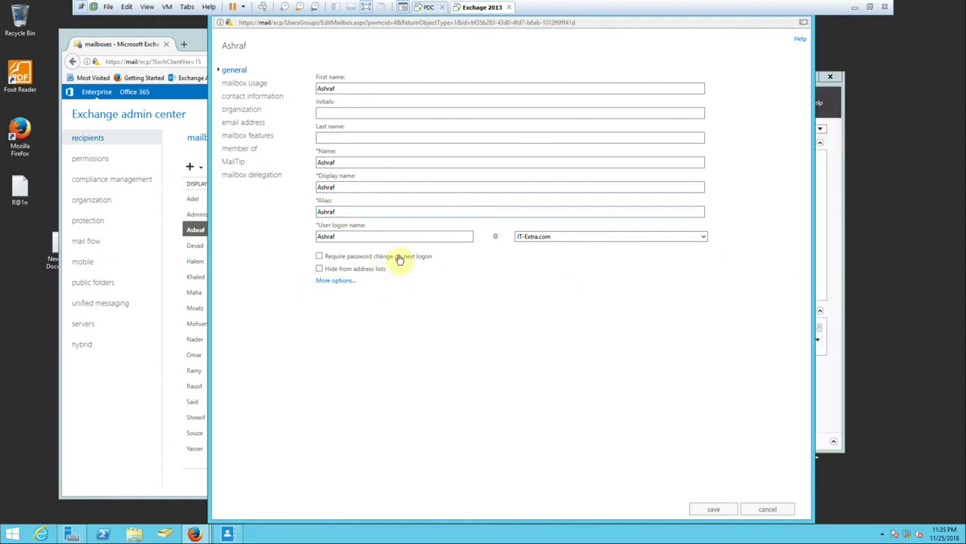
{"action": "left_click", "coordinate": [353, 136]}
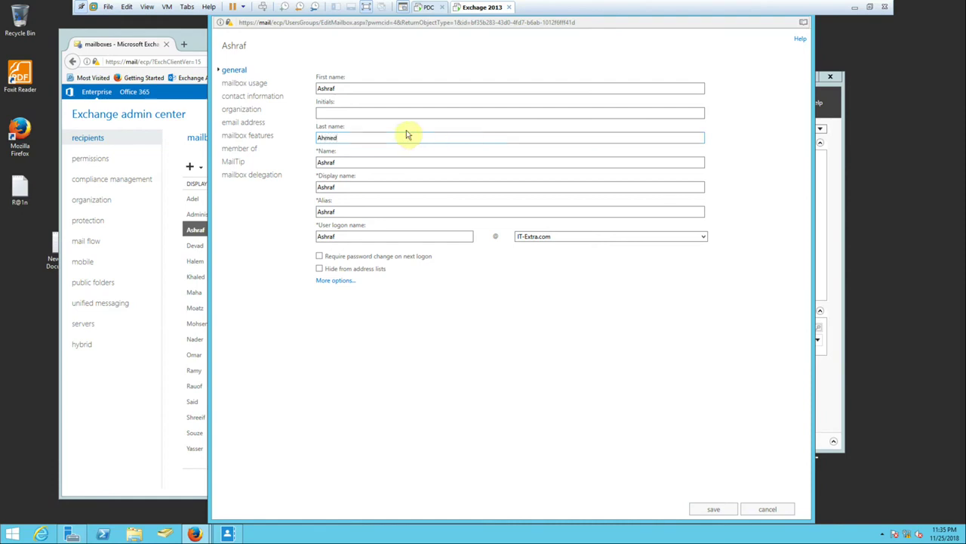
{"action": "left_click", "coordinate": [712, 509]}
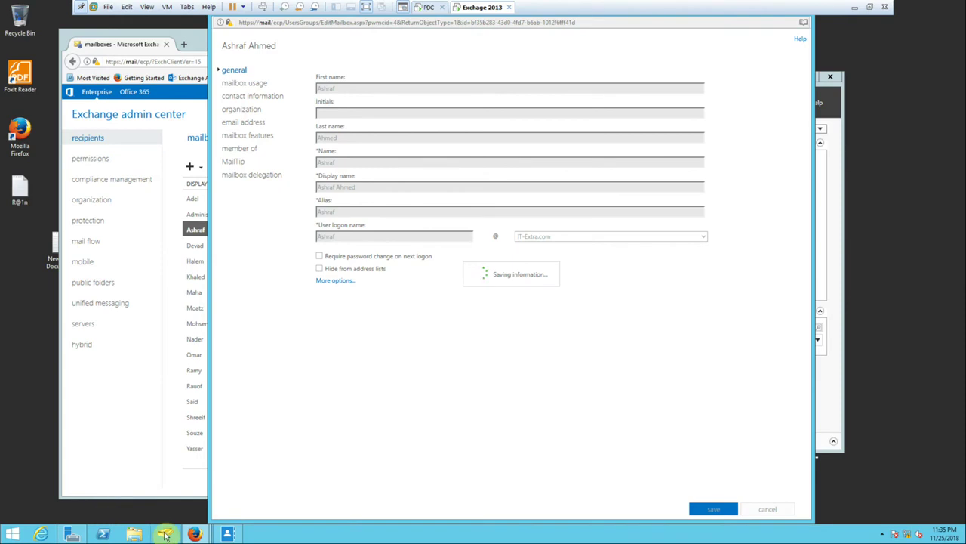
{"action": "left_click", "coordinate": [230, 535]}
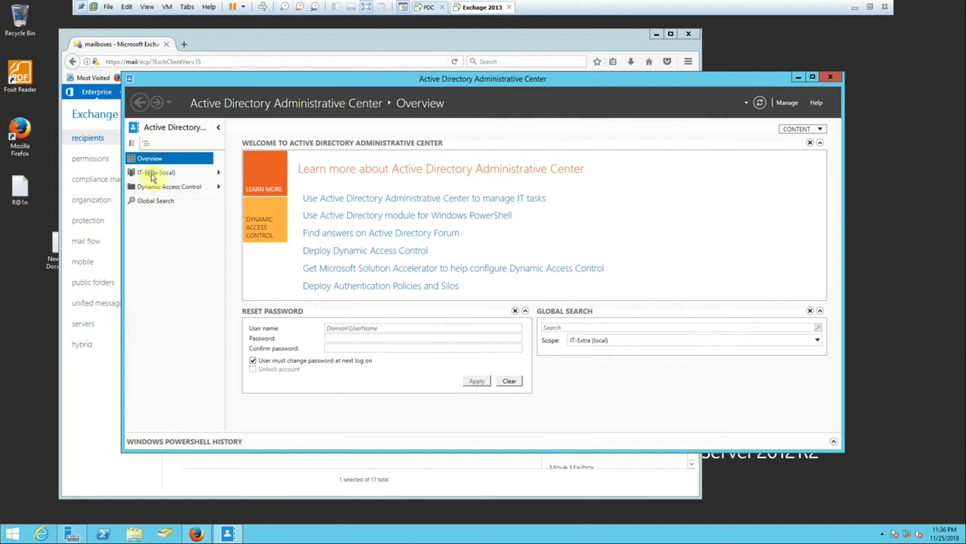
{"action": "left_click", "coordinate": [154, 174]}
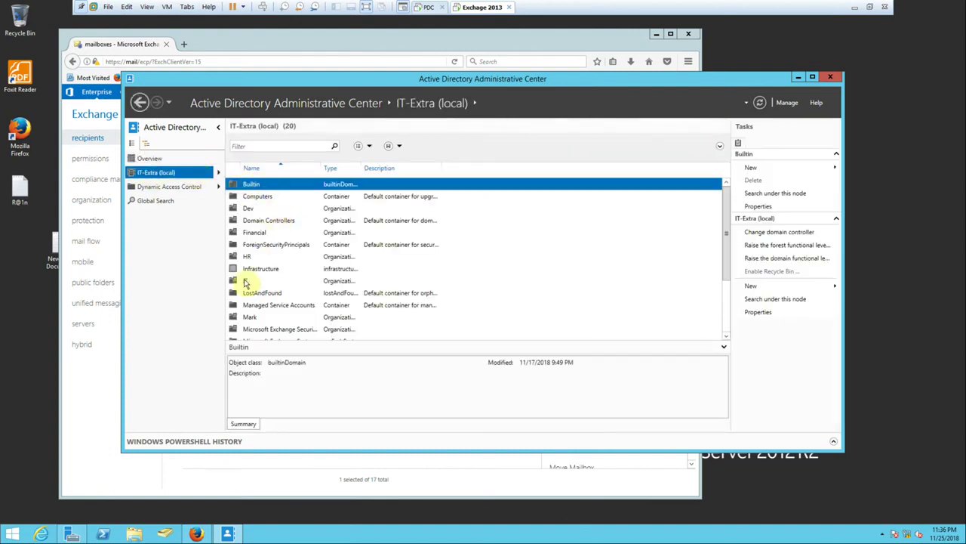
{"action": "double_click", "coordinate": [244, 280]}
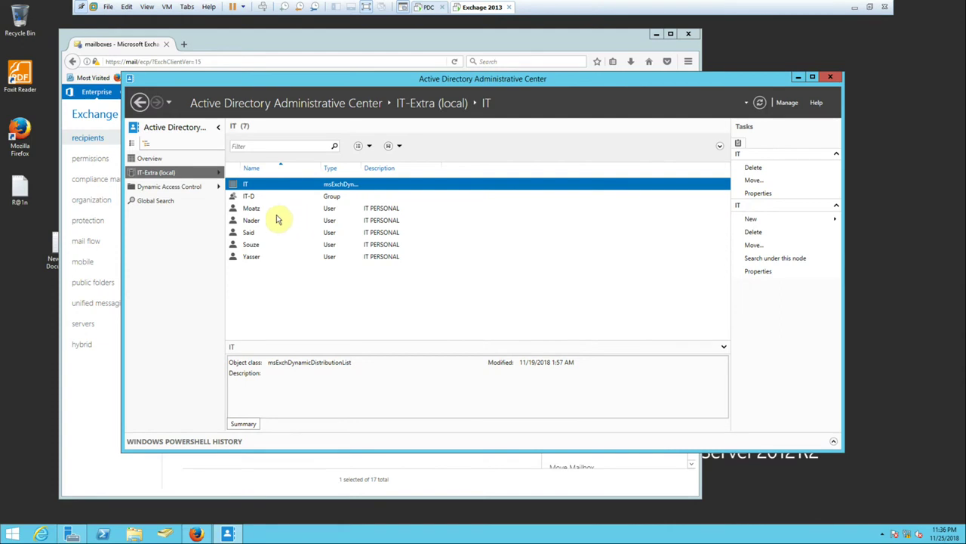
{"action": "left_click", "coordinate": [259, 210]}
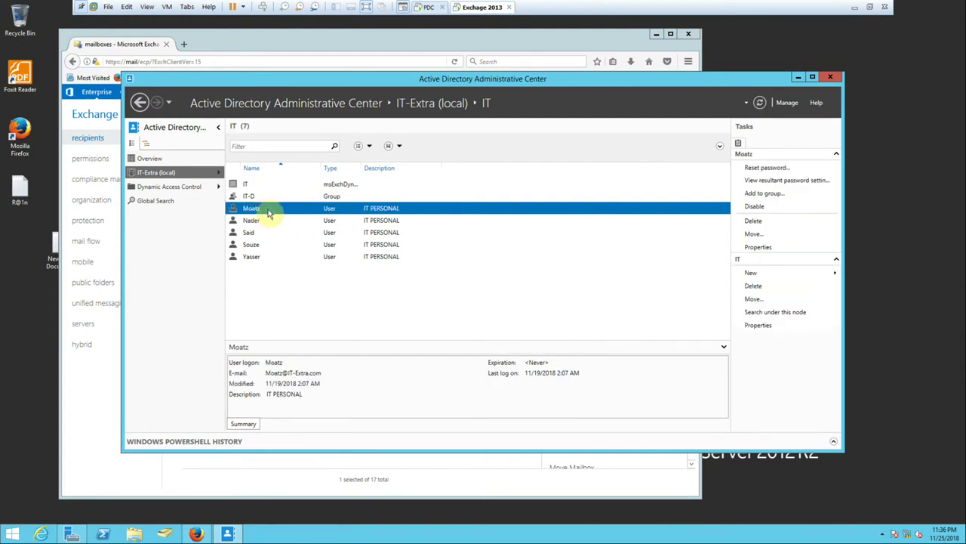
{"action": "double_click", "coordinate": [268, 211]}
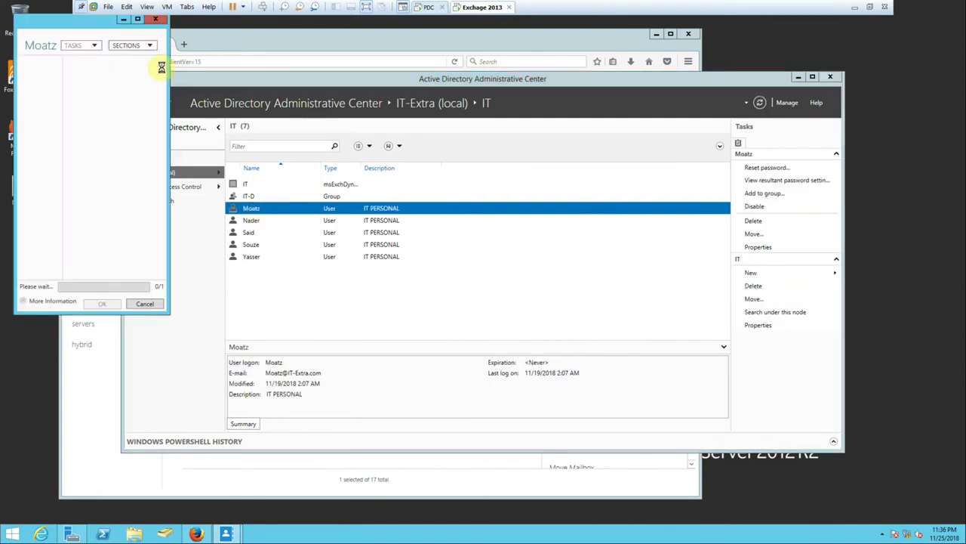
{"action": "left_click", "coordinate": [798, 77]}
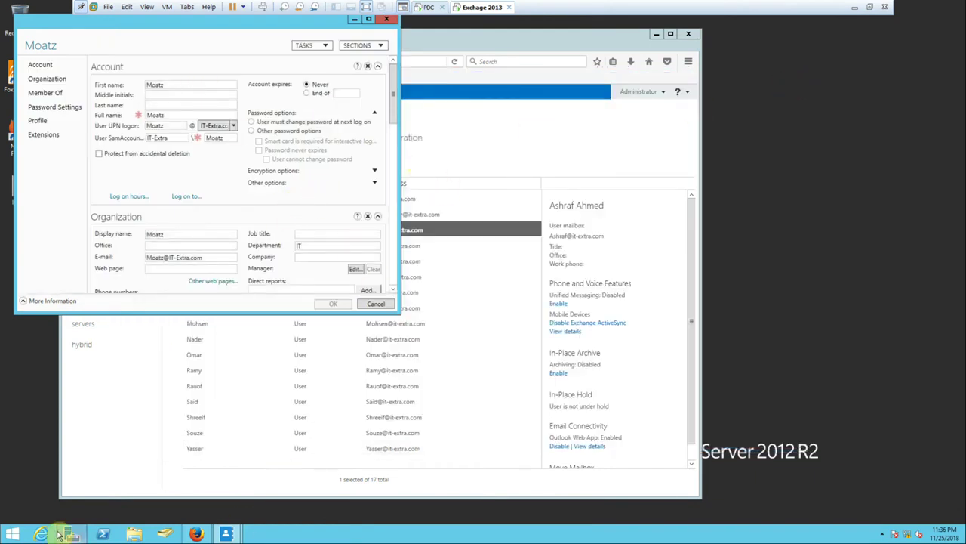
{"action": "left_click", "coordinate": [195, 534]}
{"action": "left_click_drag", "start_coordinate": [237, 30], "coordinate": [521, 58]}
{"action": "double_click", "coordinate": [508, 255]}
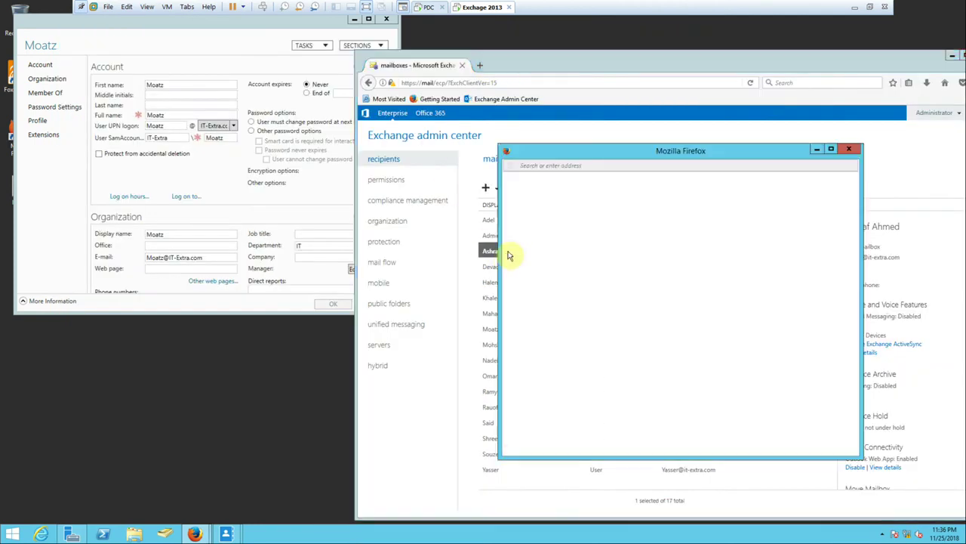
{"action": "left_click", "coordinate": [847, 146]}
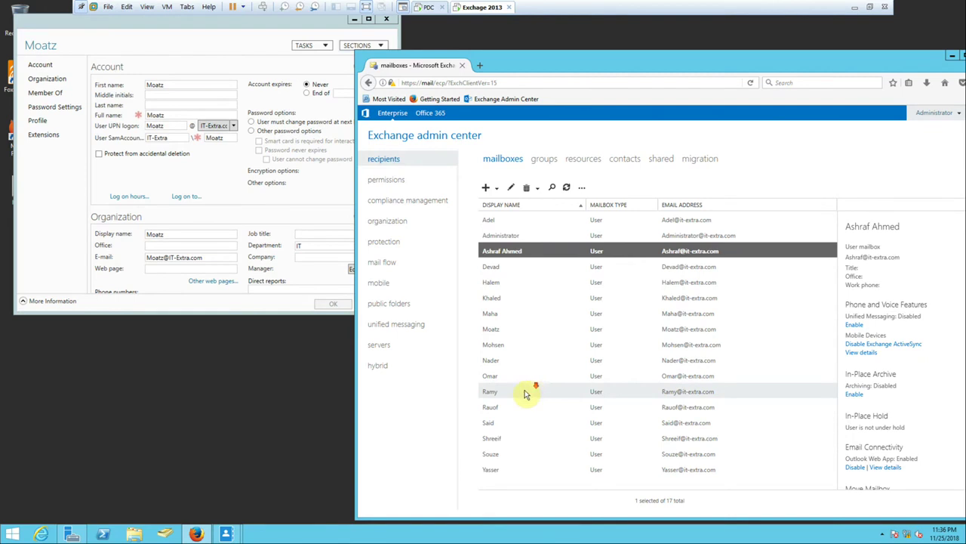
{"action": "double_click", "coordinate": [490, 329]}
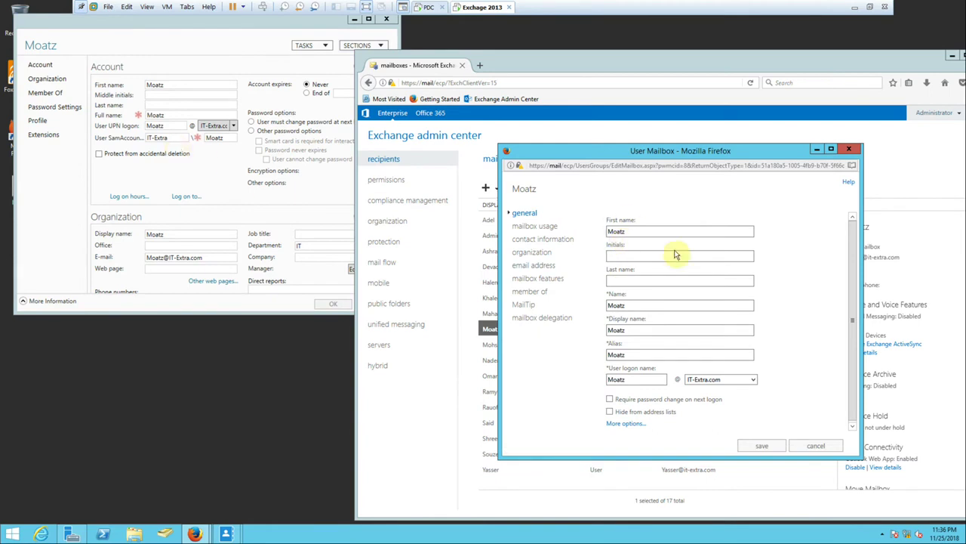
{"action": "left_click", "coordinate": [672, 281]}
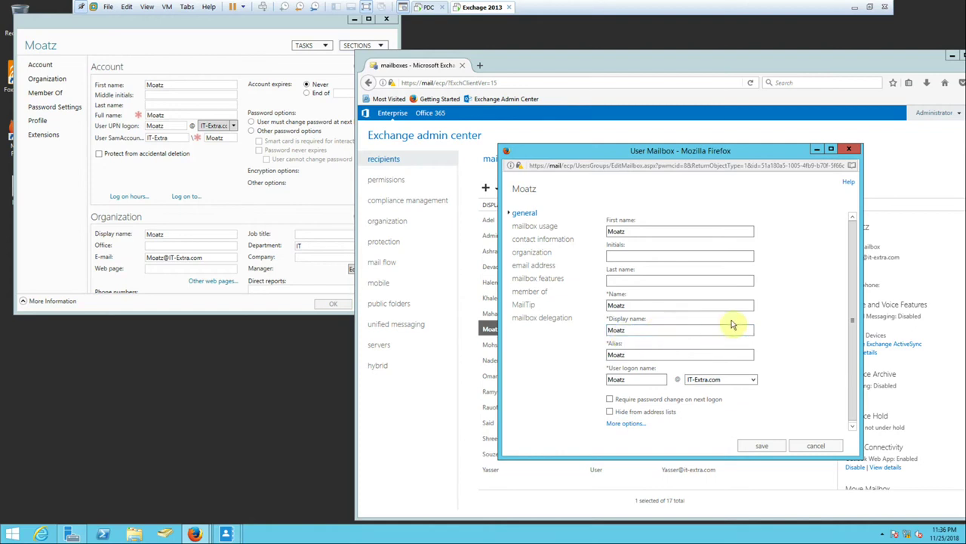
{"action": "left_click", "coordinate": [353, 20]}
{"action": "left_click", "coordinate": [608, 281]}
{"action": "left_click", "coordinate": [845, 66]}
{"action": "left_click", "coordinate": [613, 278]}
{"action": "left_click", "coordinate": [626, 281]}
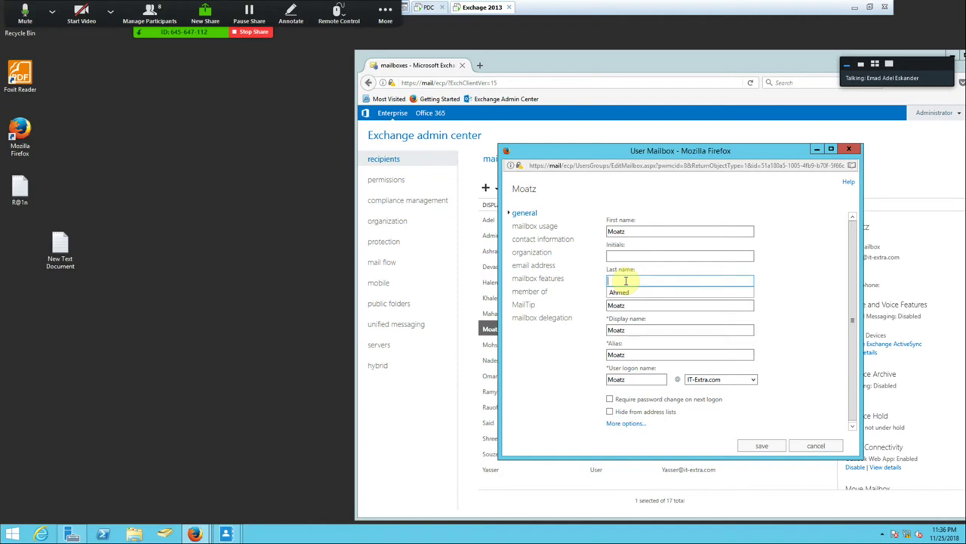
{"action": "type", "text": "Lh"}
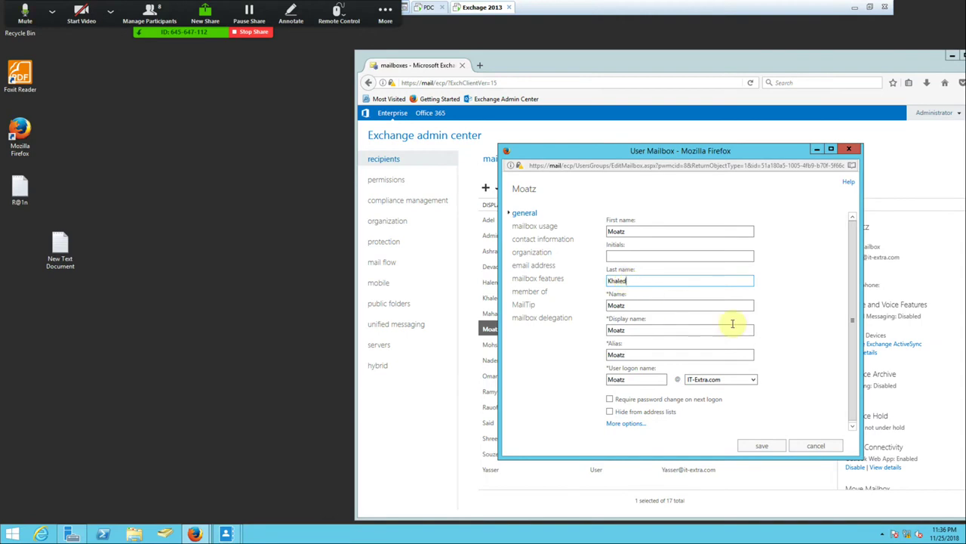
{"action": "left_click", "coordinate": [761, 447]}
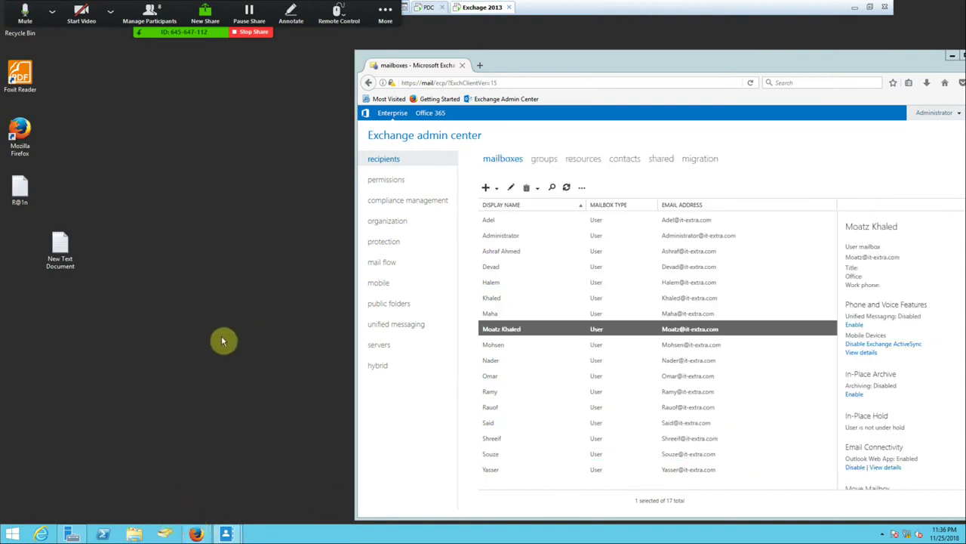
{"action": "key", "text": "alt+Tab"}
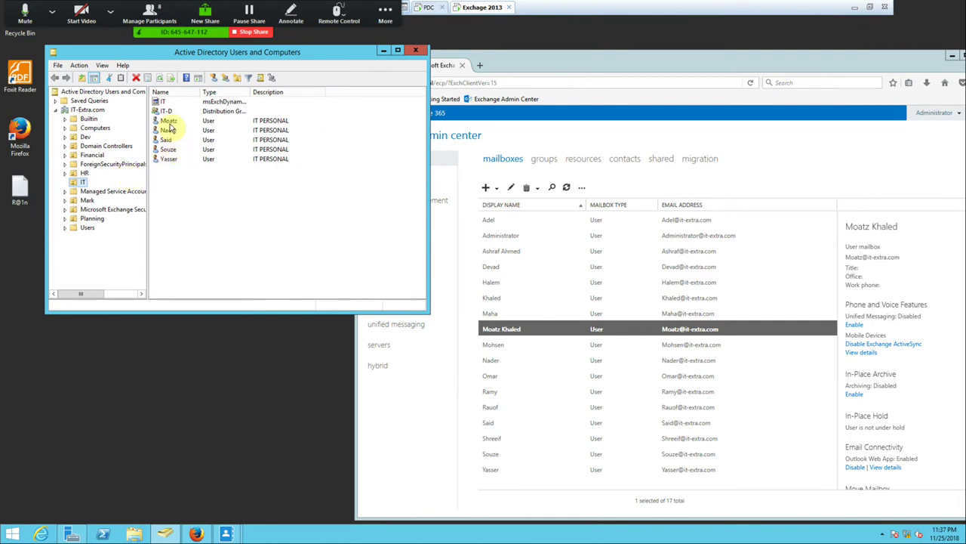
{"action": "double_click", "coordinate": [166, 121]}
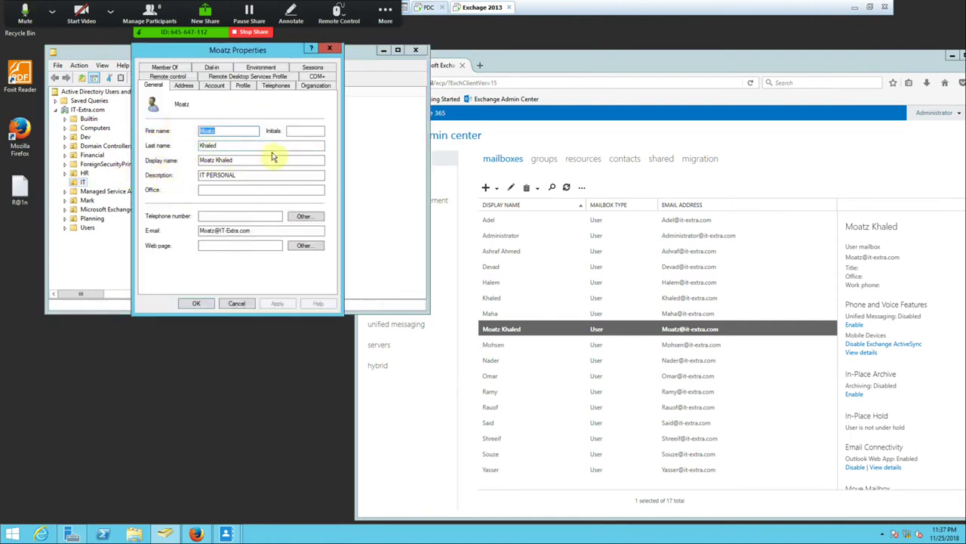
{"action": "left_click", "coordinate": [299, 131]}
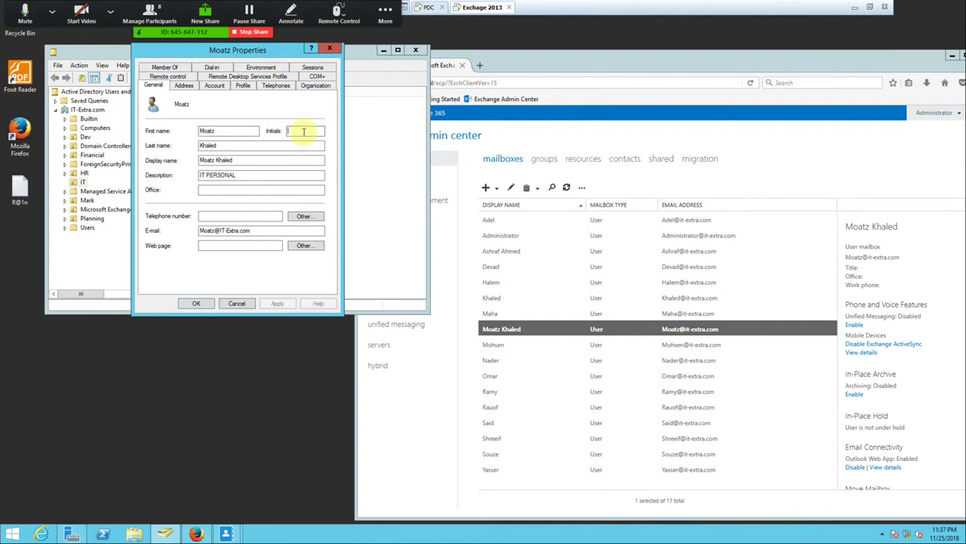
{"action": "type", "text": "R"}
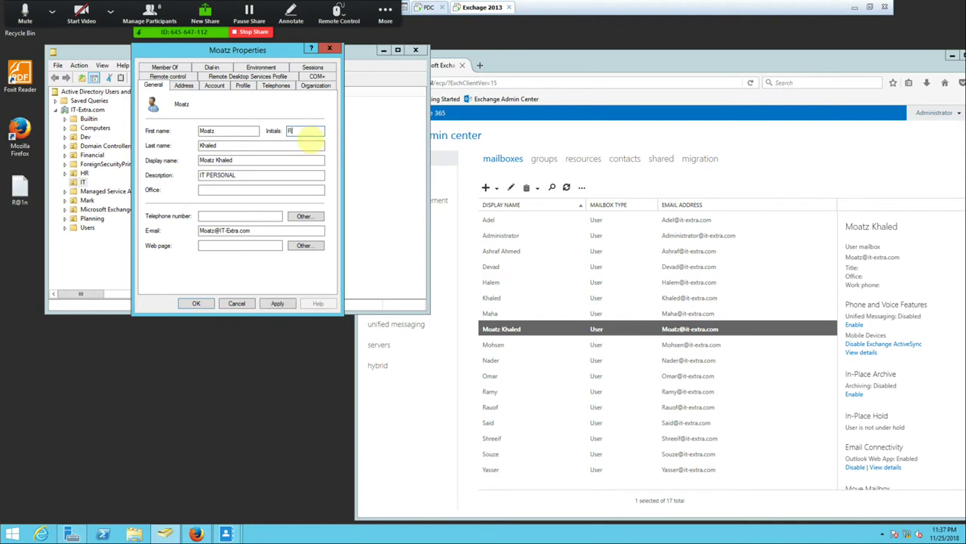
{"action": "left_click", "coordinate": [278, 303]}
{"action": "left_click", "coordinate": [196, 303]}
{"action": "double_click", "coordinate": [511, 328]}
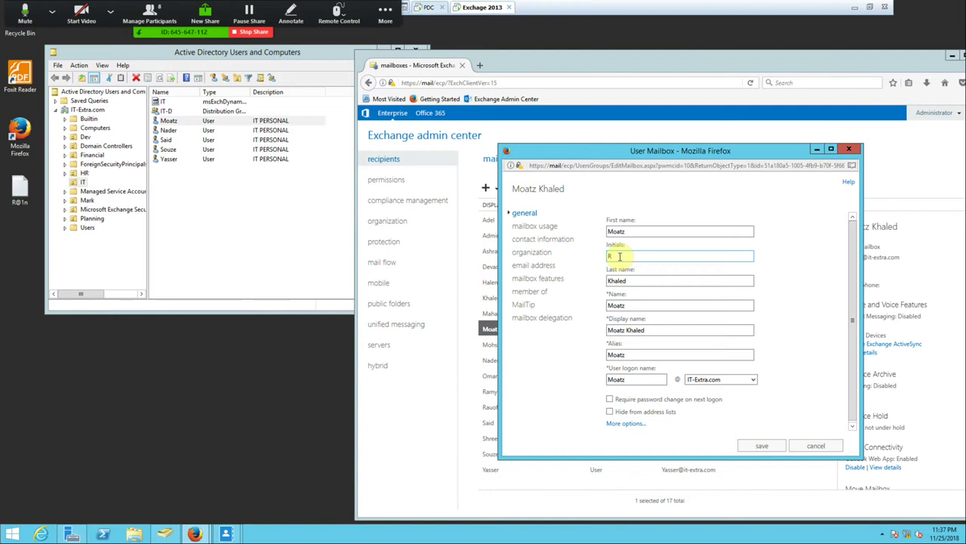
{"action": "left_click", "coordinate": [783, 445]}
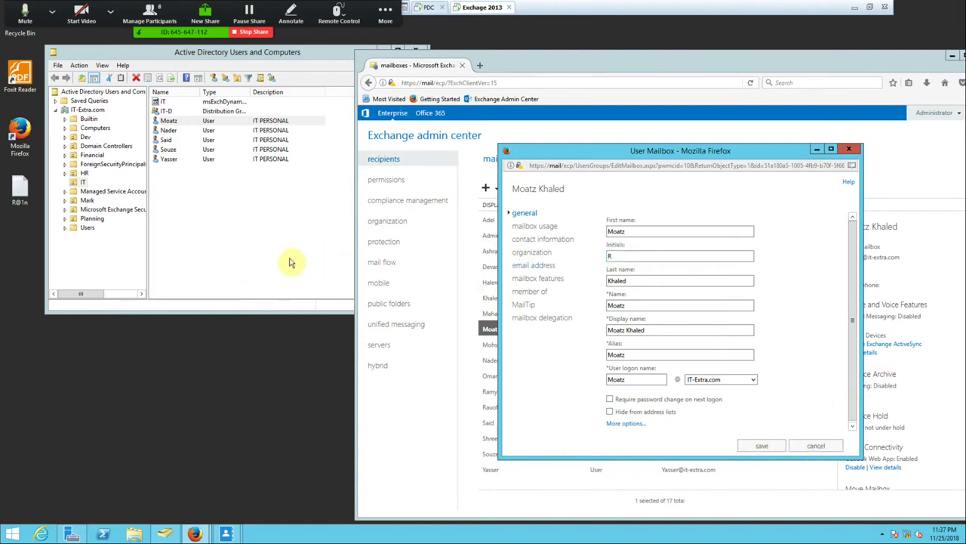
{"action": "left_click", "coordinate": [242, 235]}
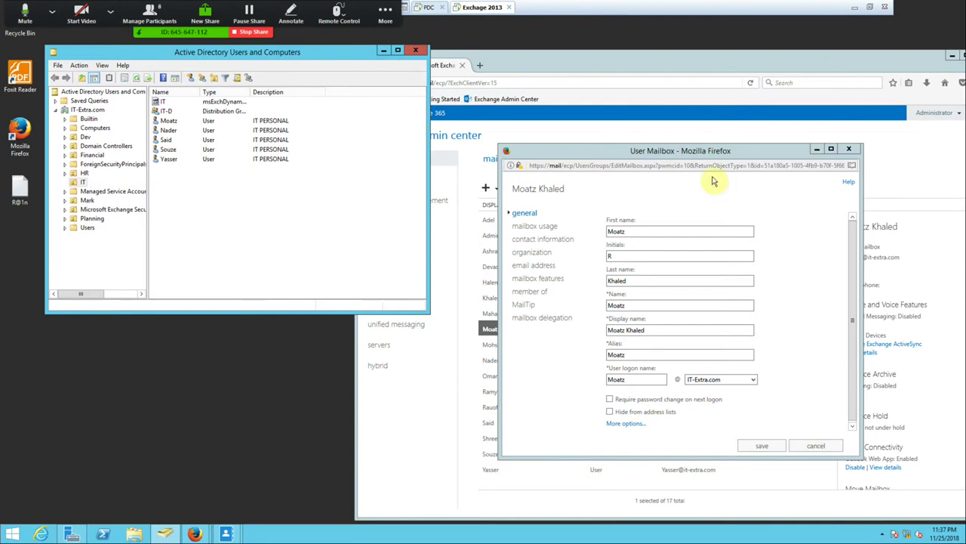
{"action": "left_click", "coordinate": [682, 154]}
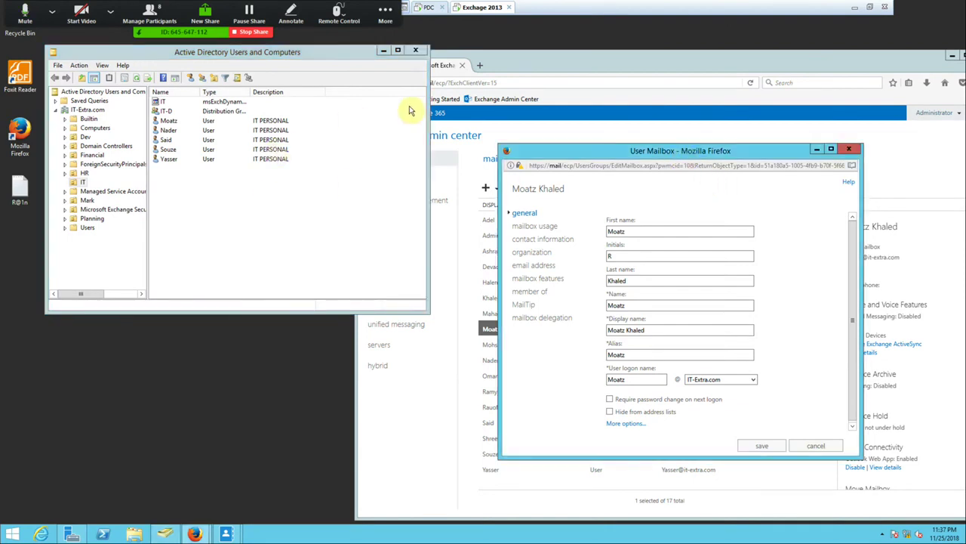
{"action": "left_click", "coordinate": [383, 51]}
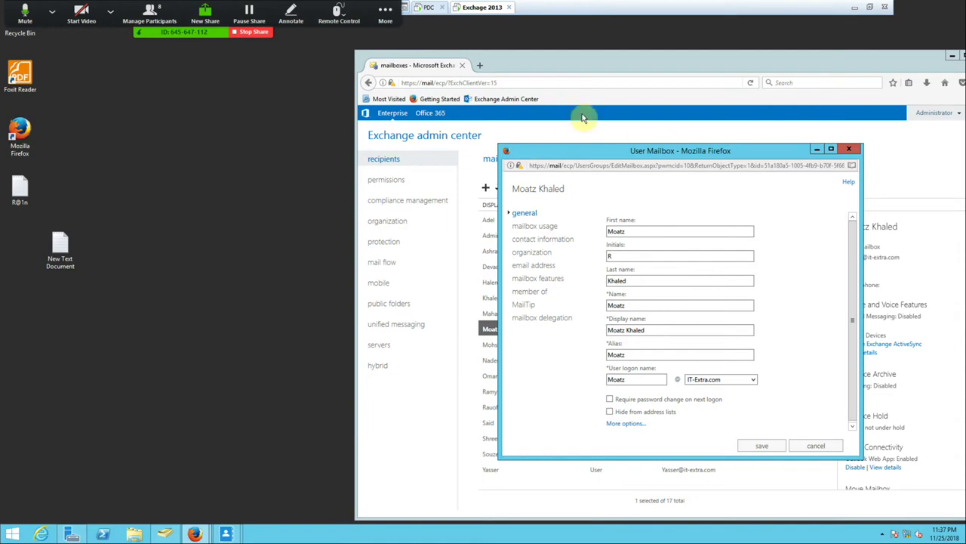
In the Word notes, add a User line with AD and Exchange beneath it.
{"action": "left_click", "coordinate": [858, 7]}
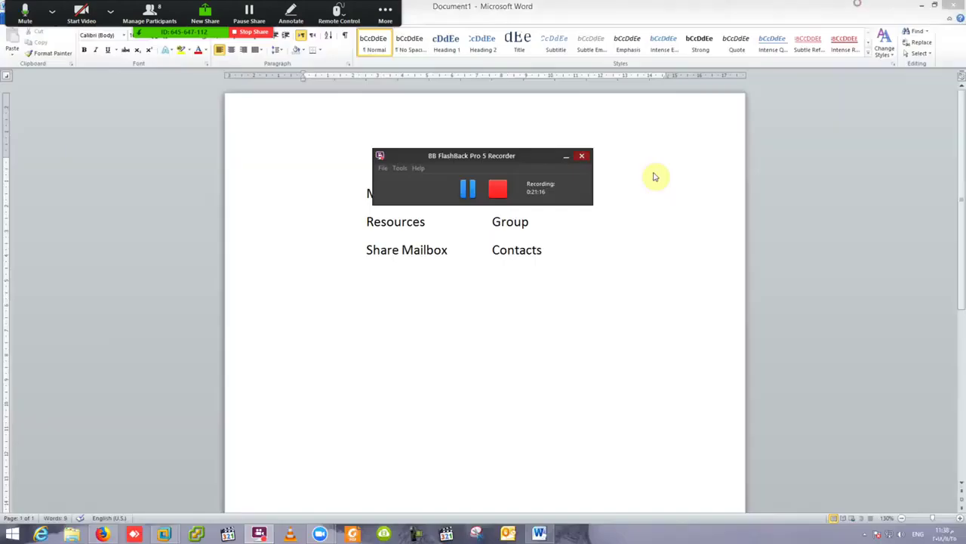
{"action": "left_click", "coordinate": [552, 250]}
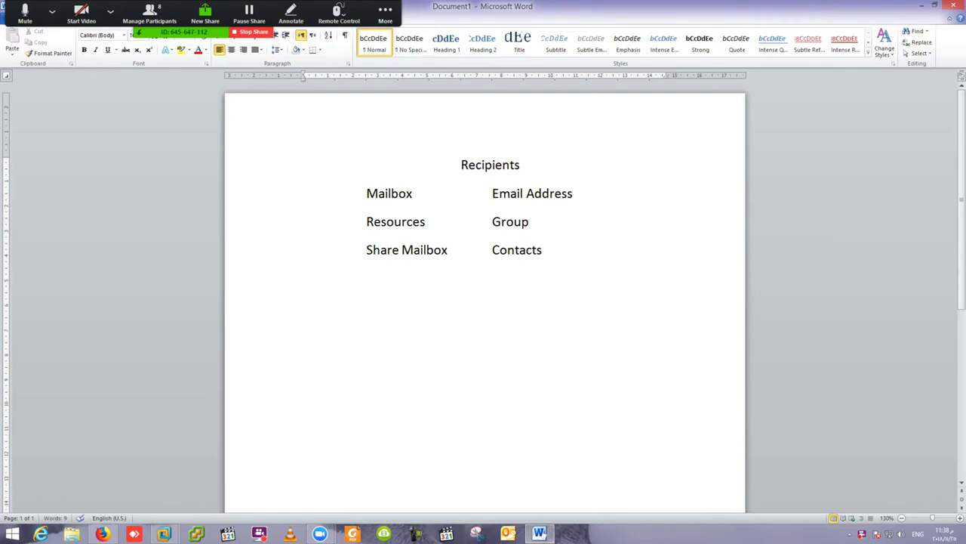
{"action": "key", "text": "Tab"}
{"action": "key", "text": "Tab"}
{"action": "key", "text": "Tab"}
{"action": "type", "text": "User"}
{"action": "key", "text": "Return"}
{"action": "key", "text": "Tab"}
{"action": "type", "text": "Ad"}
{"action": "key", "text": "BackSpace"}
{"action": "type", "text": "D\t"}
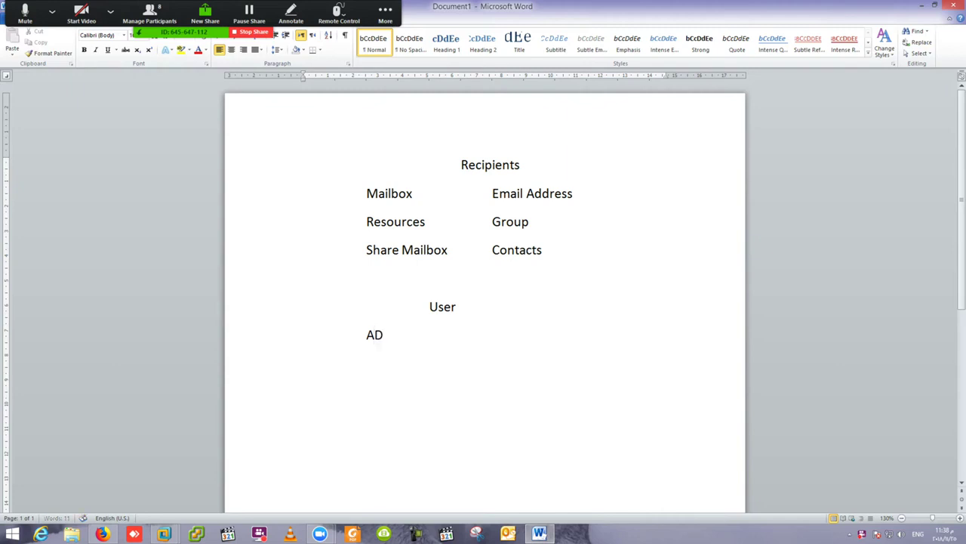
{"action": "type", "text": "Exchange"}
Add an Object line with Recipients under Exchange, then return to the Exchange server session.
{"action": "key", "text": "Return"}
{"action": "key", "text": "Tab"}
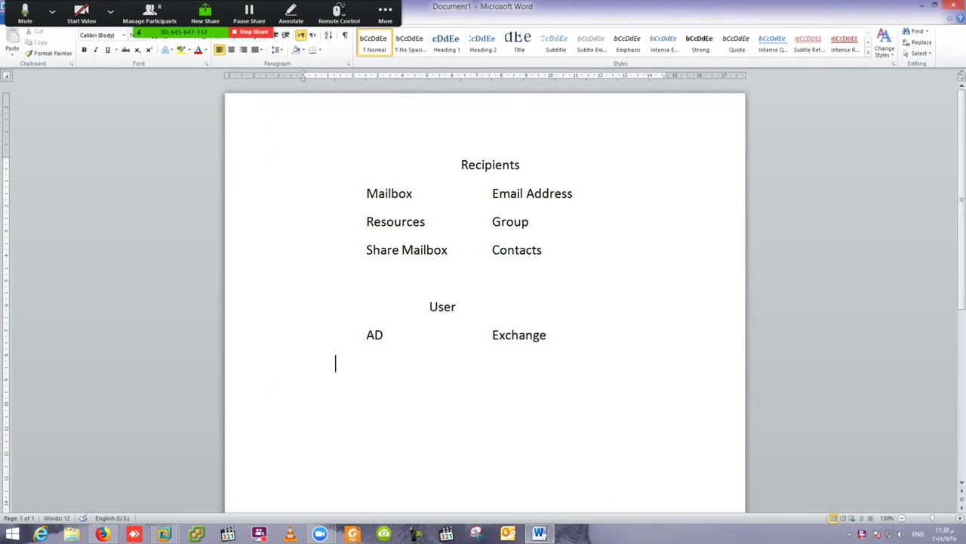
{"action": "type", "text": "Object"}
{"action": "key", "text": "Tab"}
{"action": "type", "text": "Rec"}
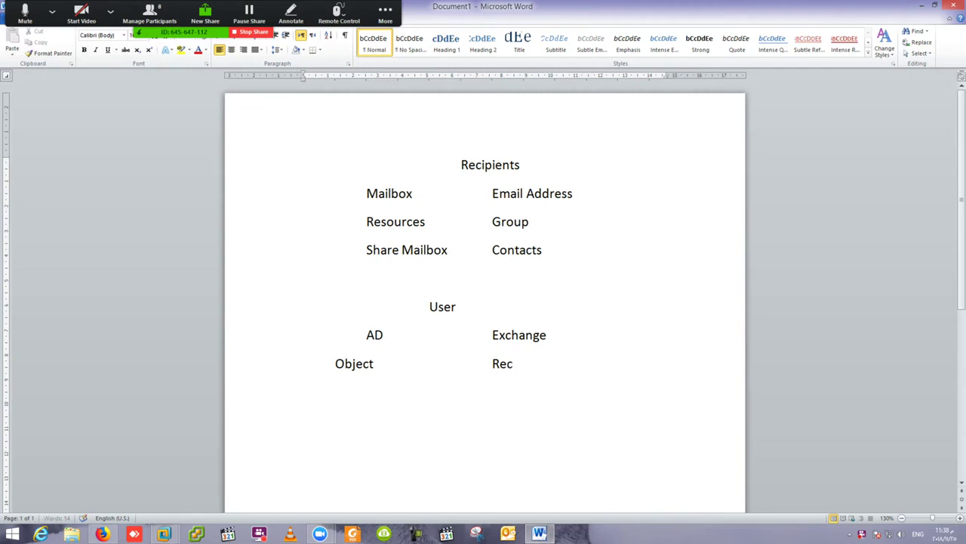
{"action": "type", "text": "ipients"}
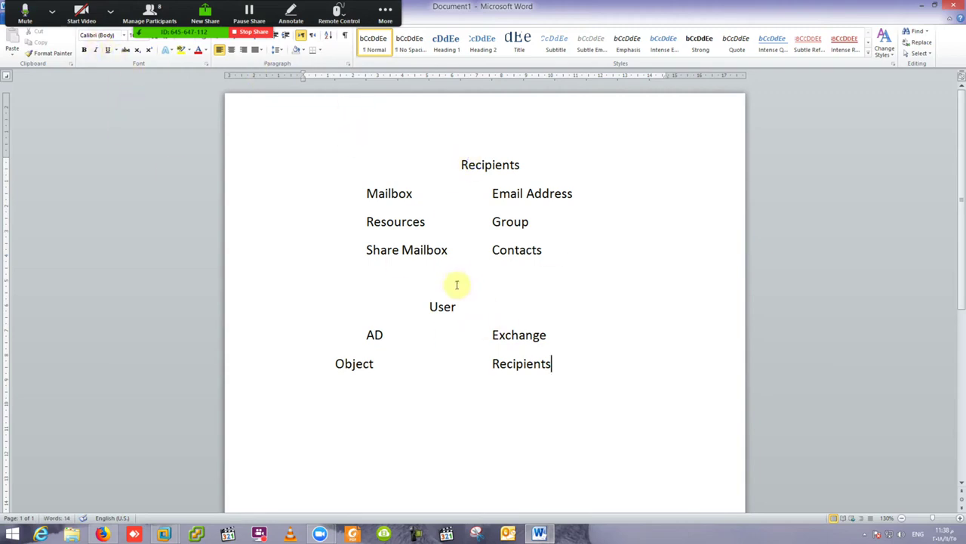
{"action": "left_click", "coordinate": [367, 334]}
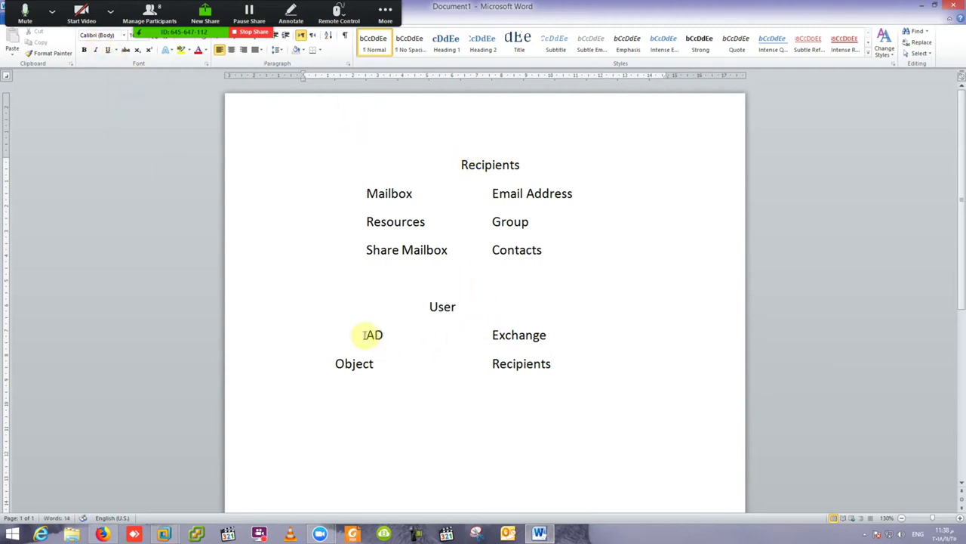
{"action": "key", "text": "End"}
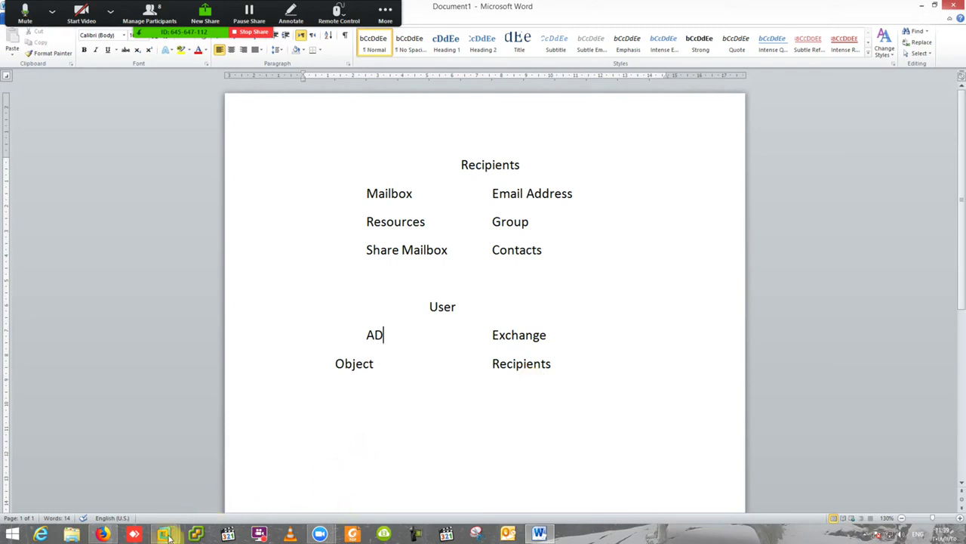
{"action": "mouse_move", "coordinate": [164, 534]}
{"action": "left_click", "coordinate": [229, 488]}
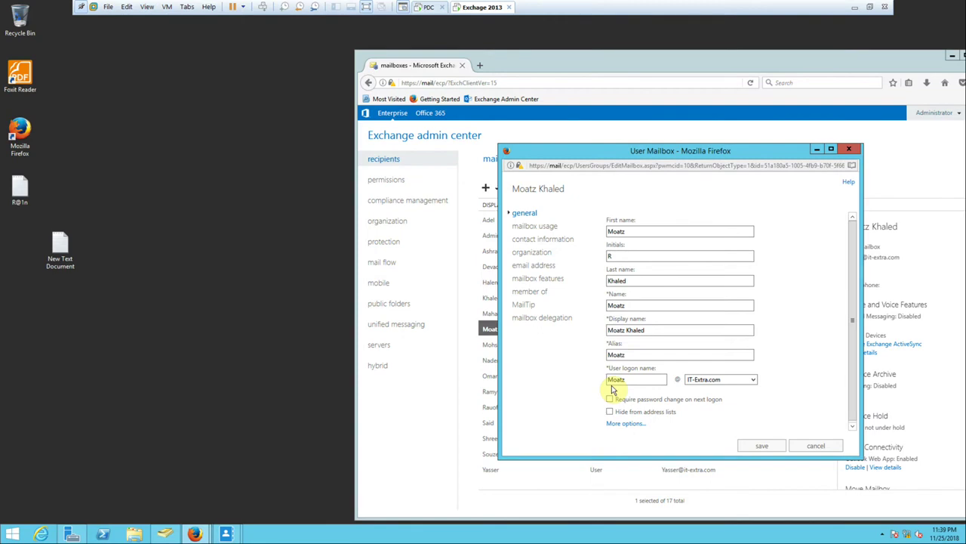
{"action": "left_click", "coordinate": [166, 534]}
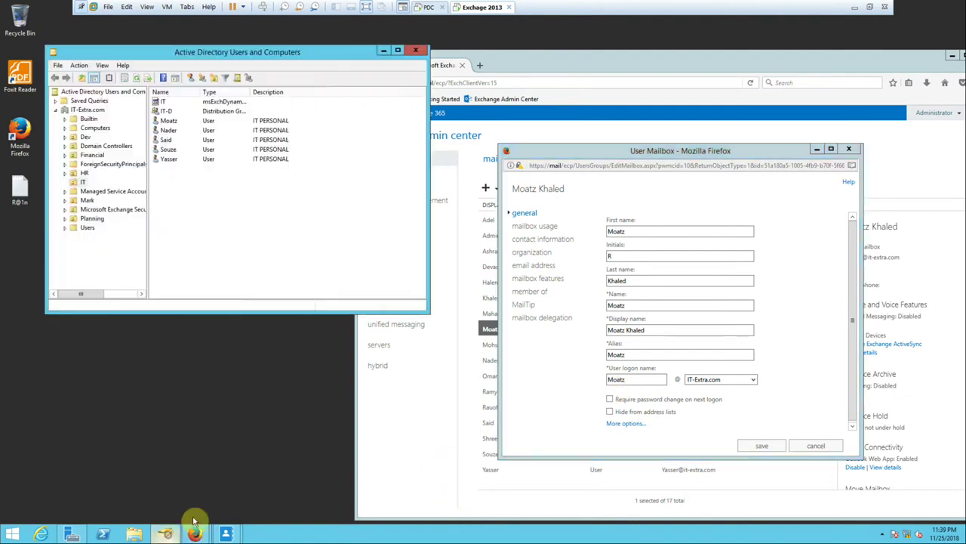
{"action": "right_click", "coordinate": [173, 209]}
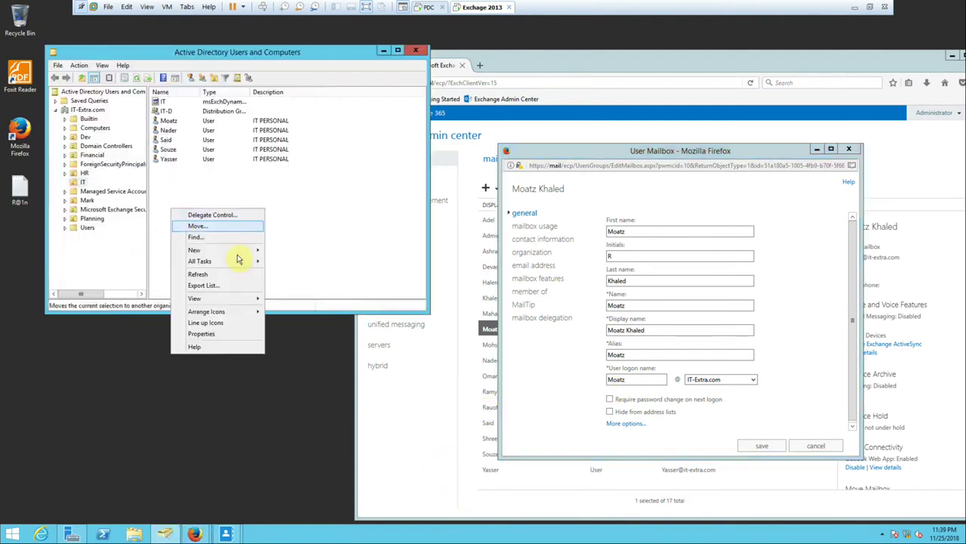
{"action": "mouse_move", "coordinate": [240, 251]}
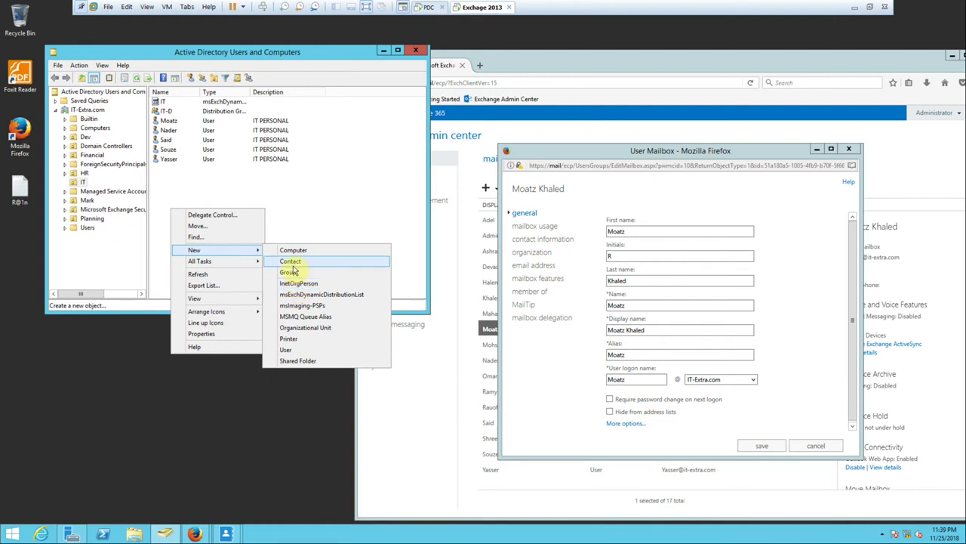
{"action": "left_click", "coordinate": [287, 350]}
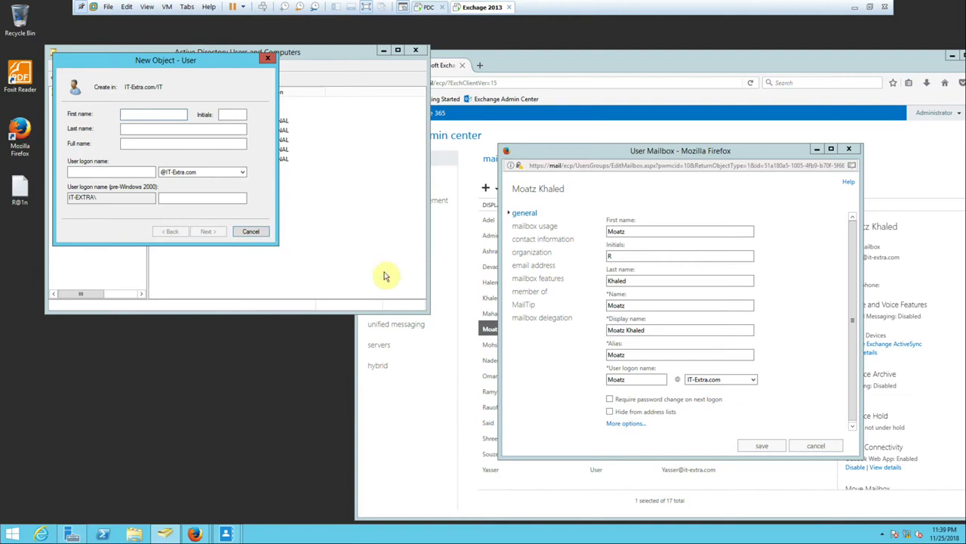
{"action": "left_click", "coordinate": [816, 445]}
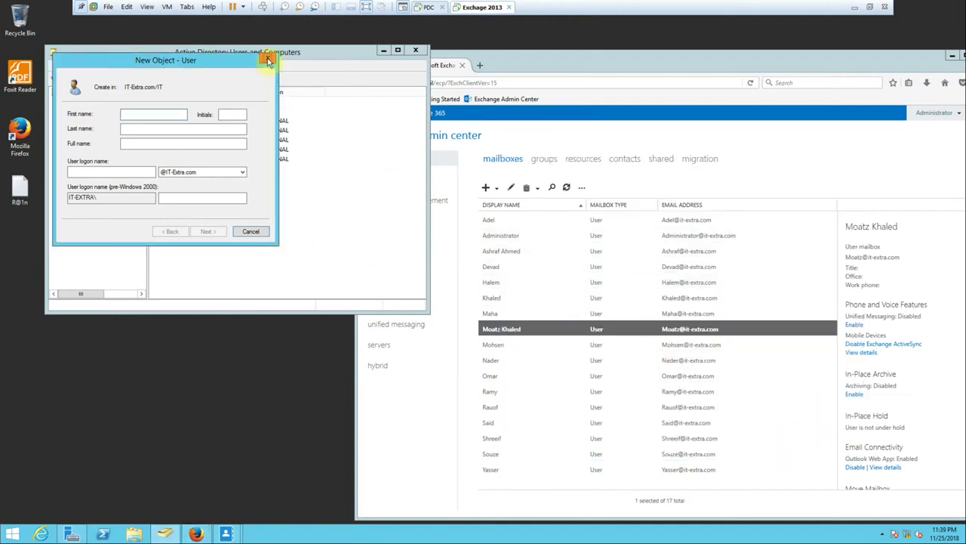
{"action": "left_click", "coordinate": [267, 58]}
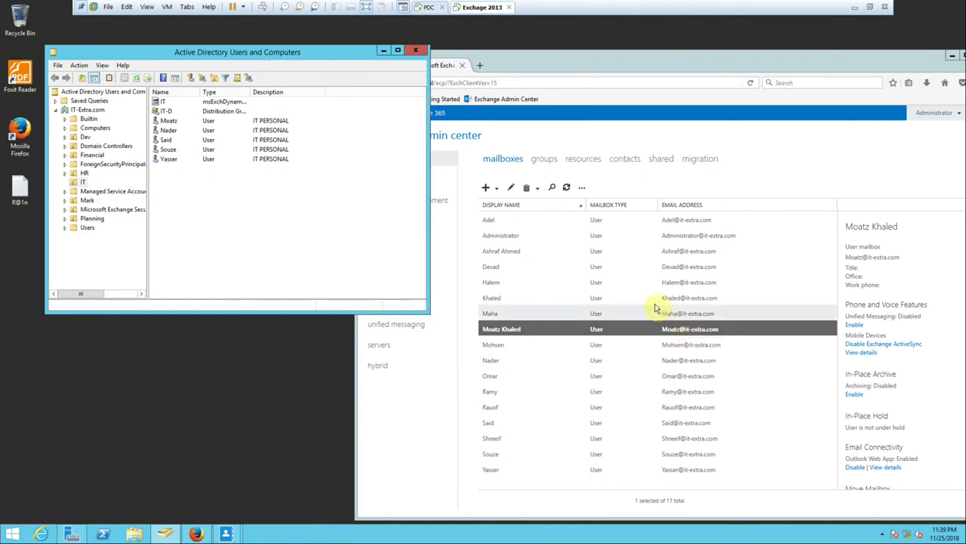
Give Maha the initial M in her EAC mailbox properties and save.
{"action": "double_click", "coordinate": [504, 314]}
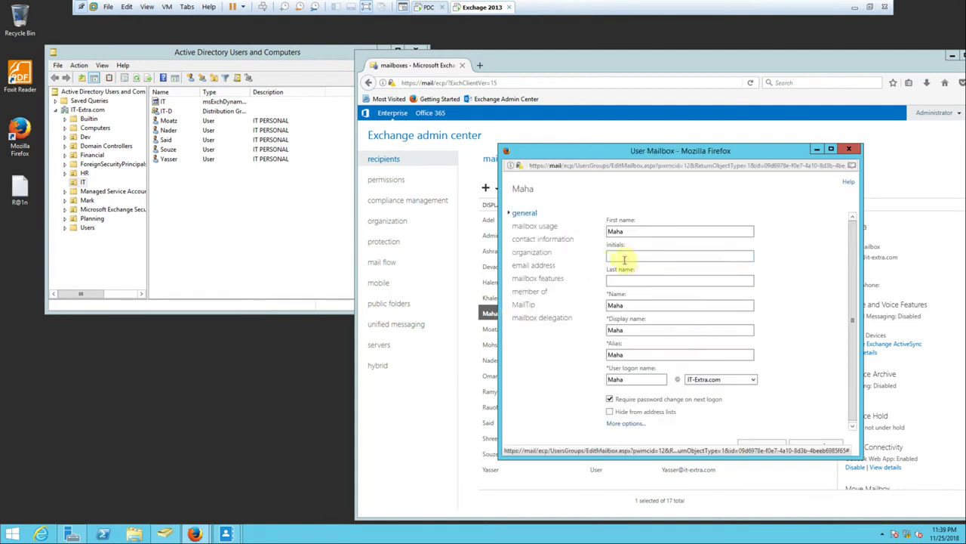
{"action": "left_click", "coordinate": [628, 259]}
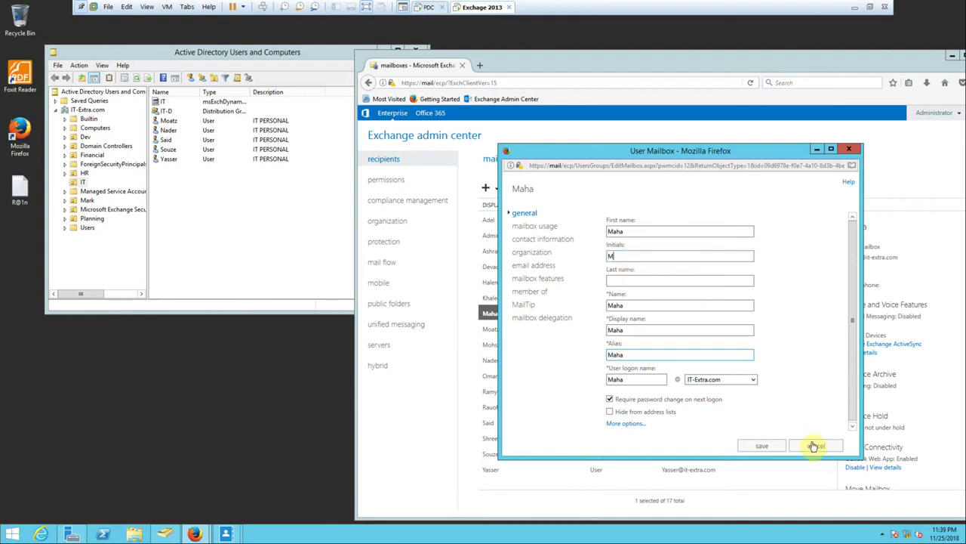
{"action": "left_click", "coordinate": [768, 444]}
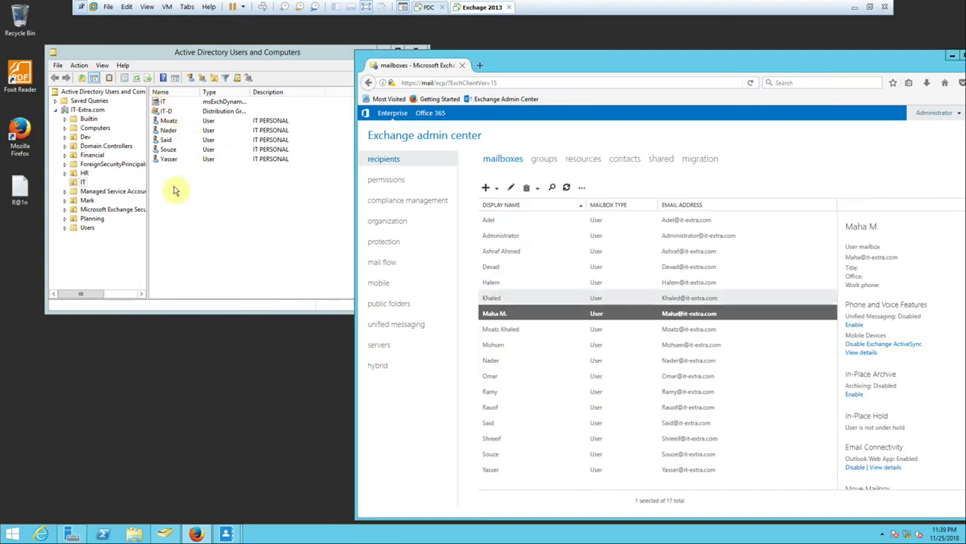
{"action": "left_click", "coordinate": [192, 170]}
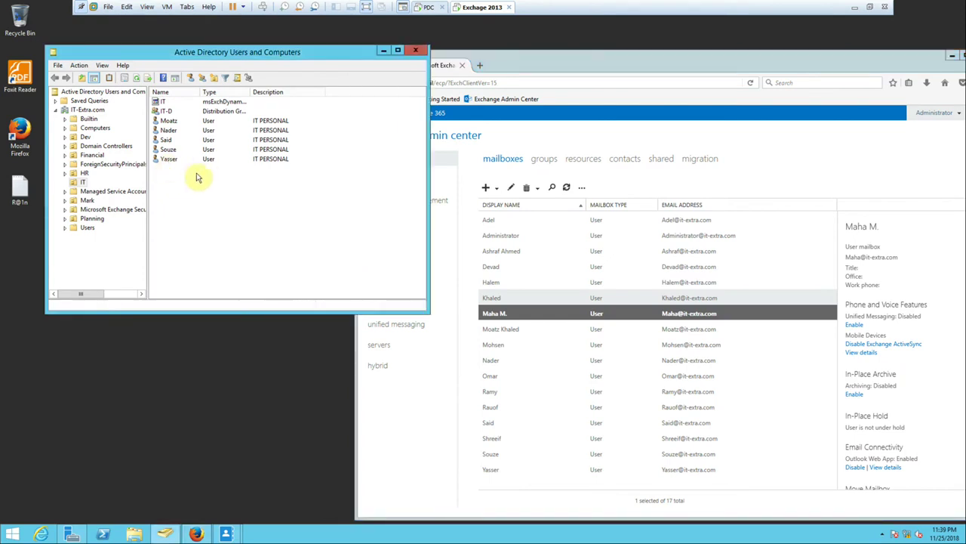
{"action": "left_click", "coordinate": [81, 174]}
{"action": "left_click", "coordinate": [172, 226]}
{"action": "double_click", "coordinate": [171, 227]}
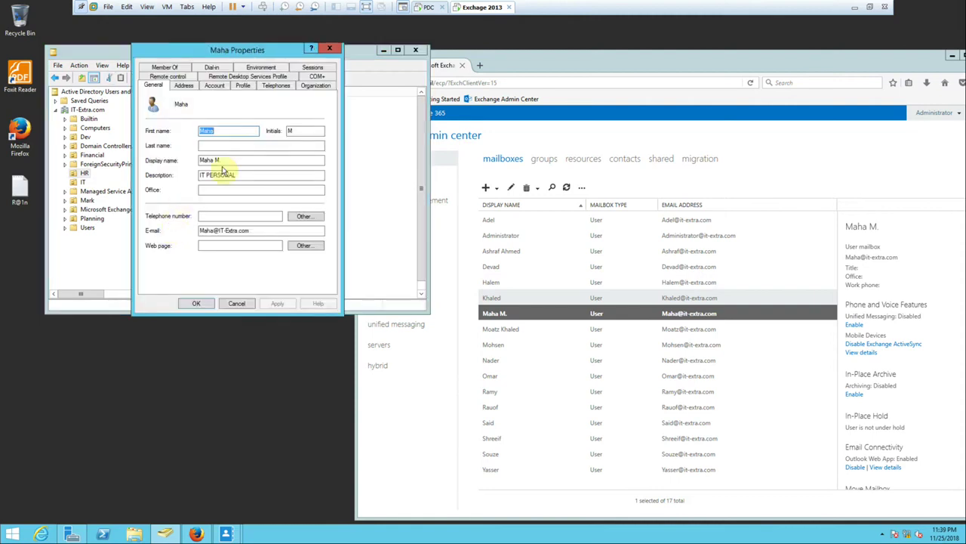
{"action": "left_click", "coordinate": [237, 305]}
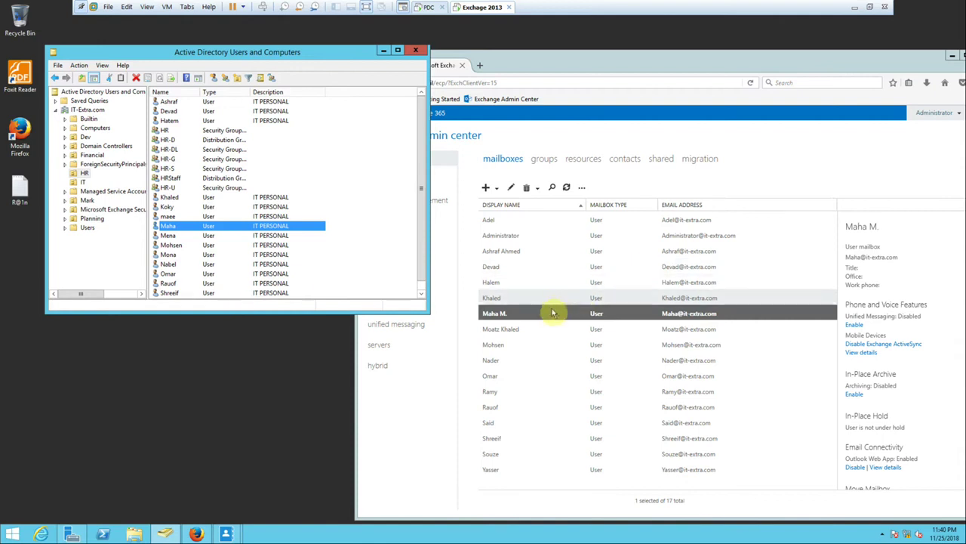
{"action": "double_click", "coordinate": [517, 253]}
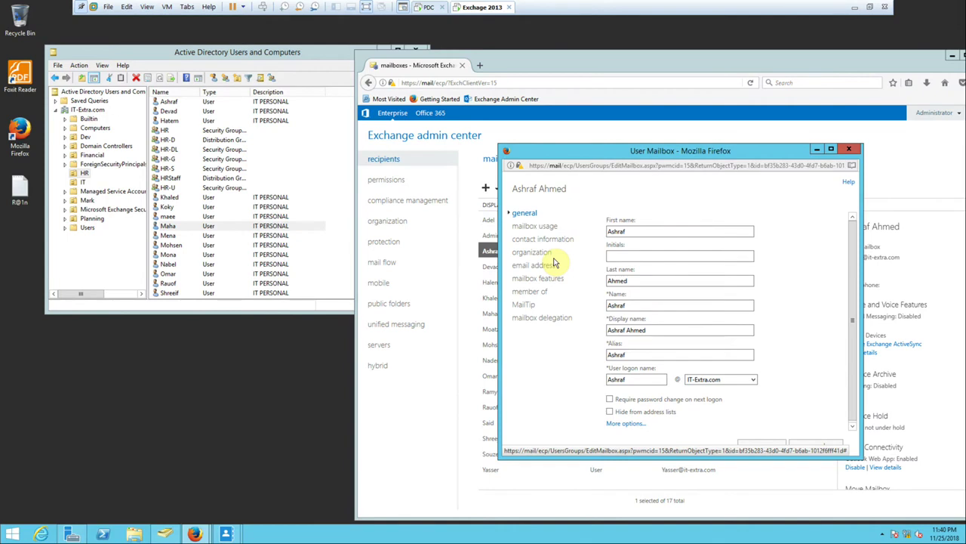
{"action": "left_click", "coordinate": [831, 149]}
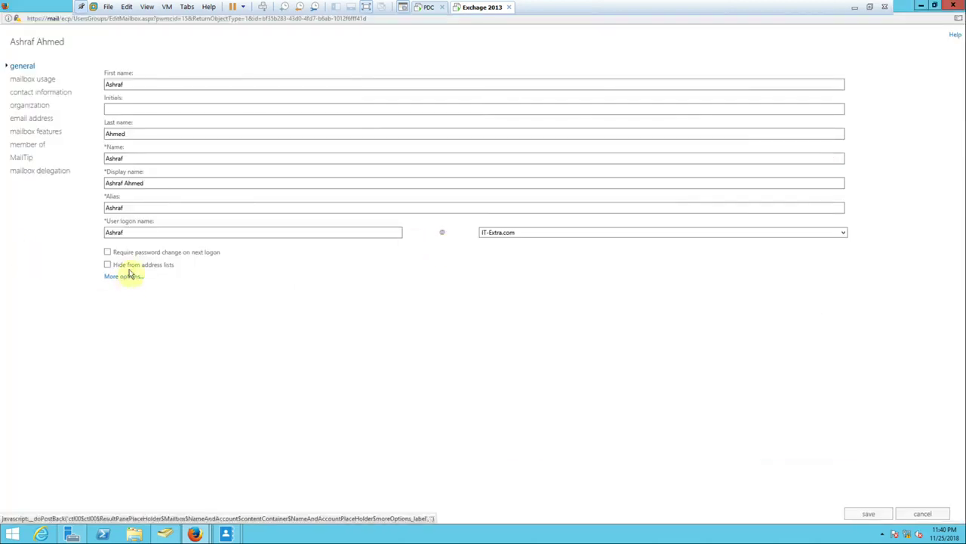
{"action": "mouse_move", "coordinate": [155, 270]}
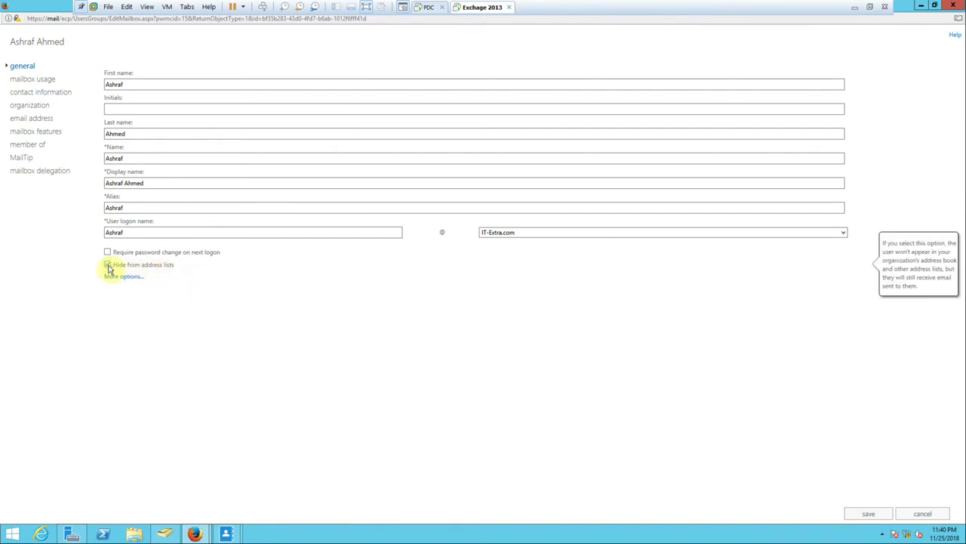
{"action": "left_click", "coordinate": [108, 265]}
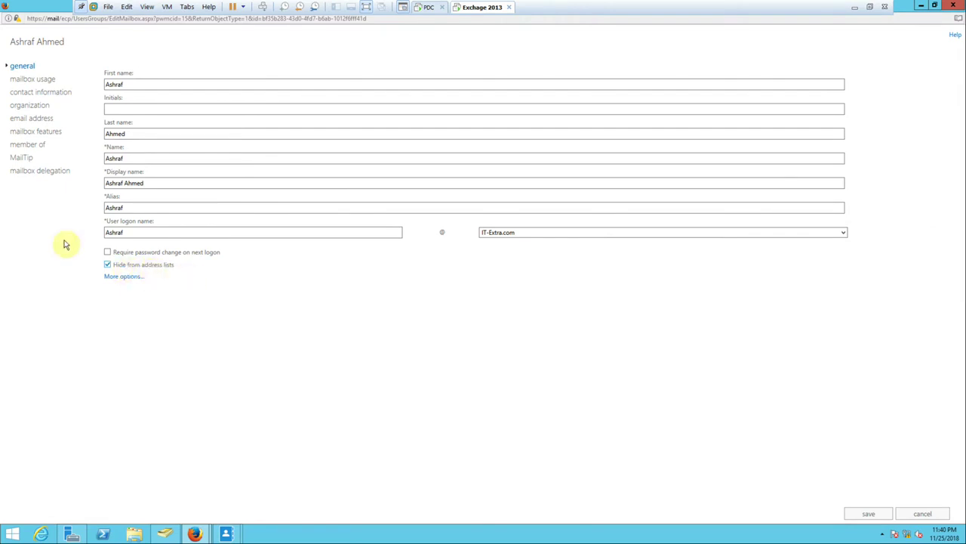
{"action": "mouse_move", "coordinate": [226, 265]}
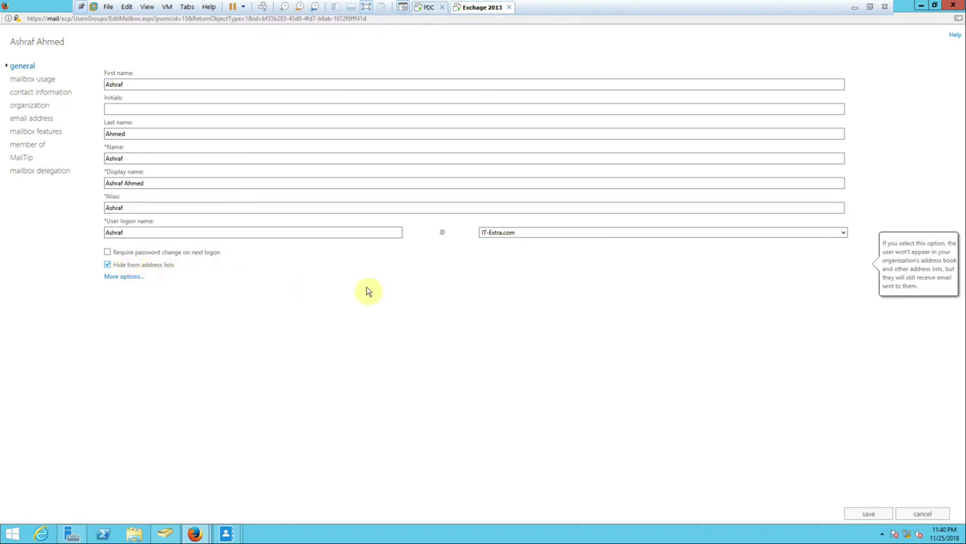
Open the Windows 7 virtual machine via VMware File > Open.
{"action": "left_click", "coordinate": [108, 6]}
{"action": "left_click", "coordinate": [115, 43]}
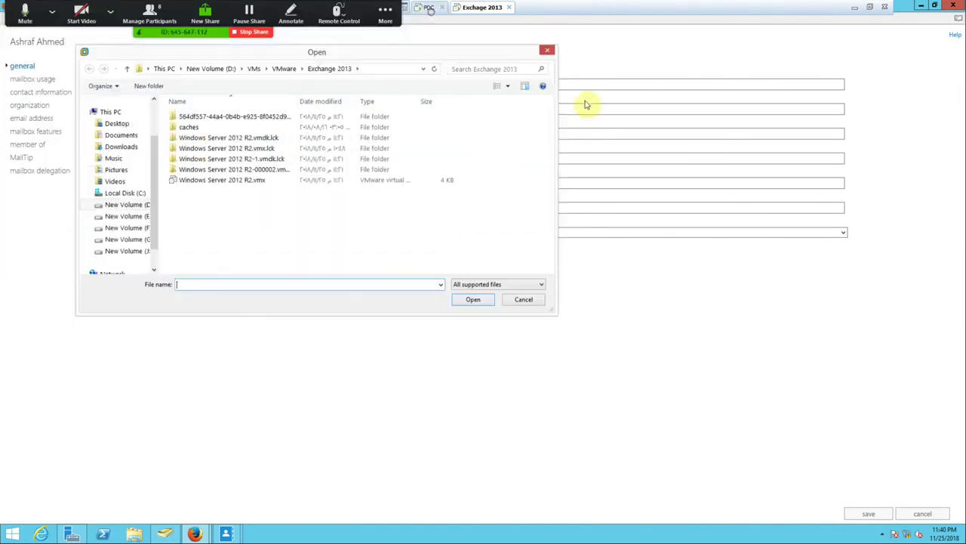
{"action": "left_click", "coordinate": [365, 113]}
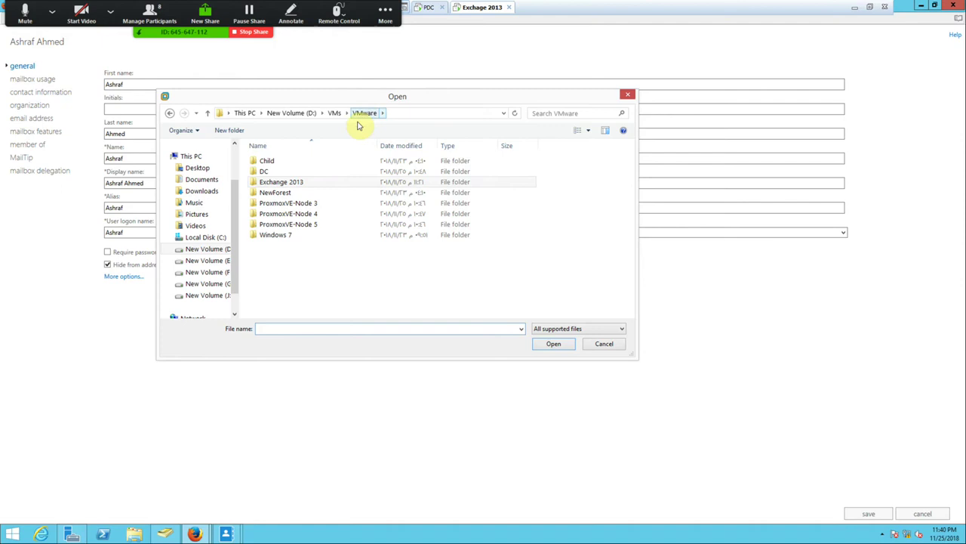
{"action": "double_click", "coordinate": [287, 234]}
{"action": "double_click", "coordinate": [274, 169]}
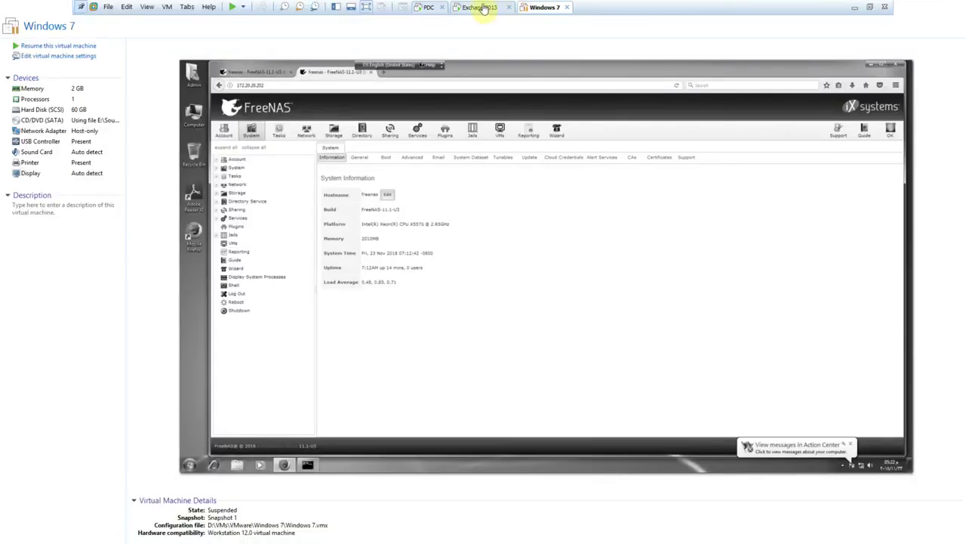
{"action": "left_click", "coordinate": [480, 7]}
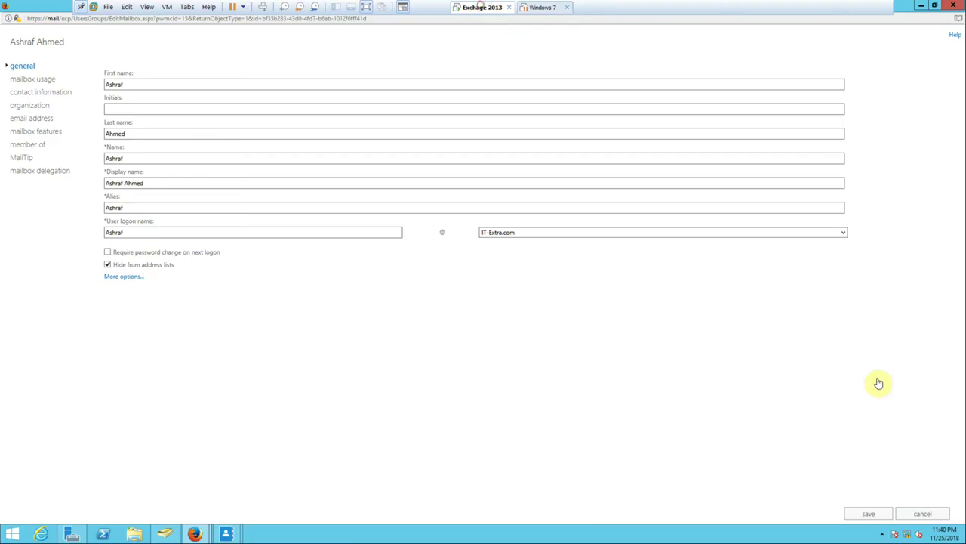
{"action": "right_click", "coordinate": [911, 536]}
{"action": "left_click", "coordinate": [820, 500]}
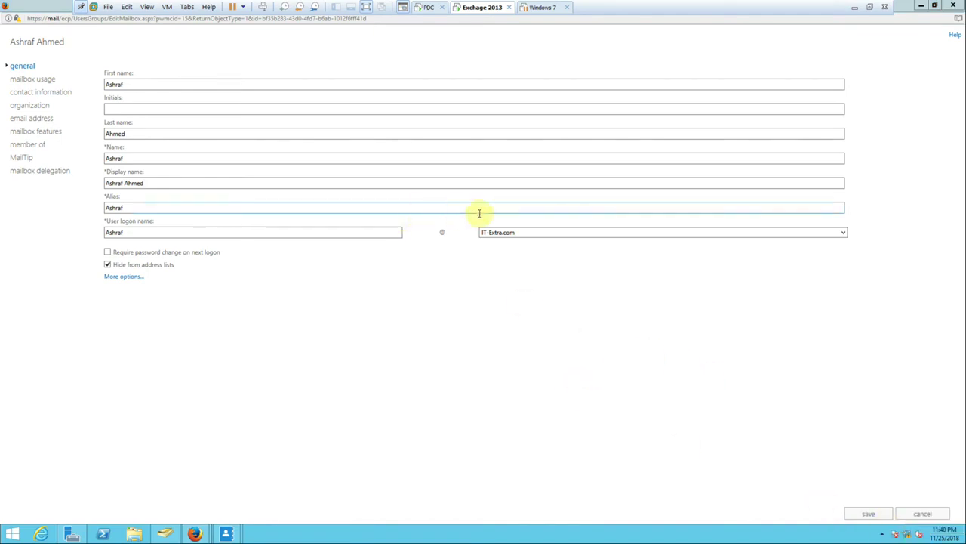
Minimize the VMware window and pause the FlashBack screen recording from the tray.
{"action": "left_click", "coordinate": [857, 7]}
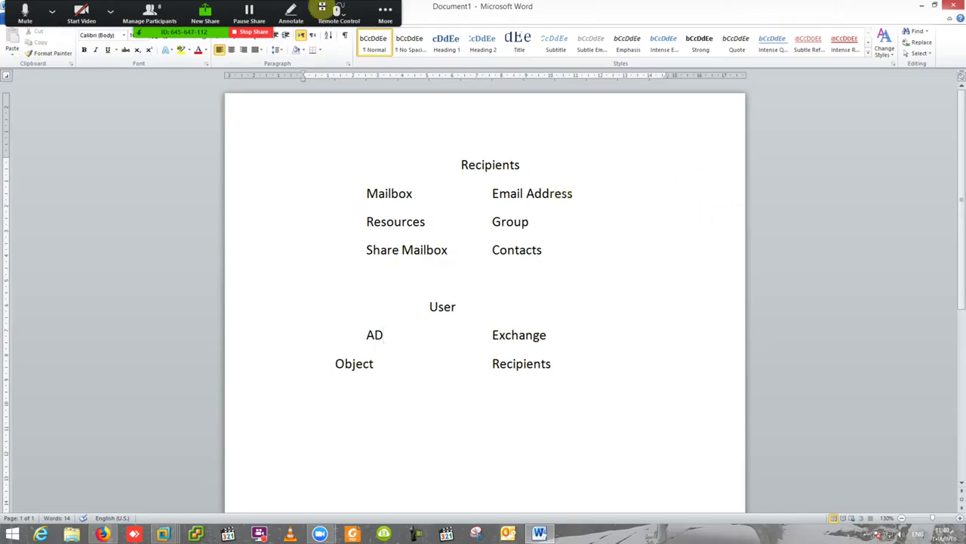
{"action": "left_click", "coordinate": [866, 536]}
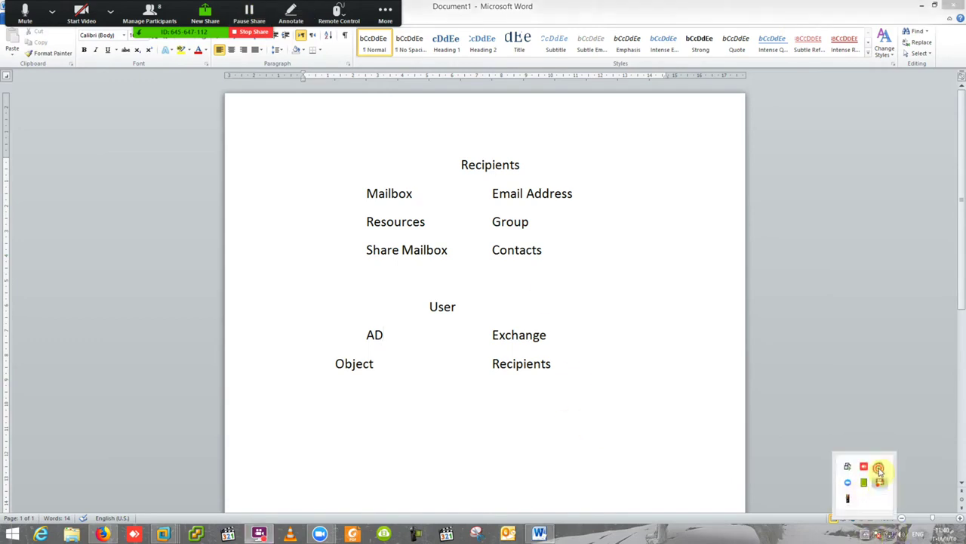
{"action": "left_click", "coordinate": [878, 467]}
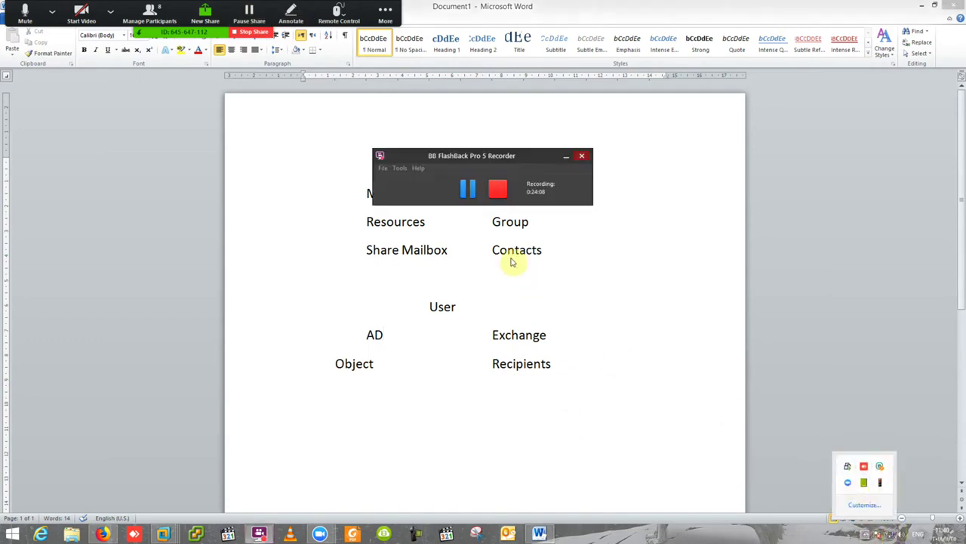
{"action": "left_click", "coordinate": [463, 192]}
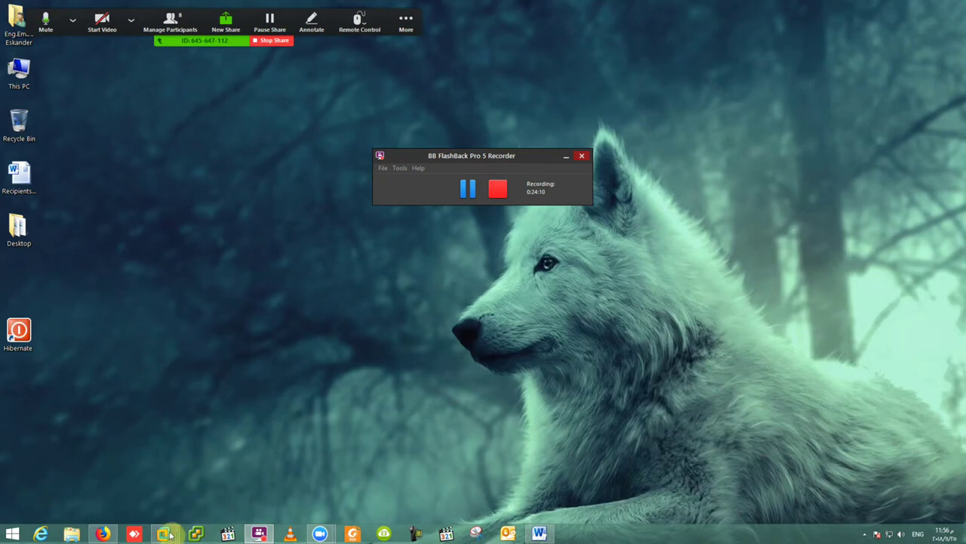
On the Windows 7 machine, launch Microsoft Outlook 2010 from the Start menu.
{"action": "mouse_move", "coordinate": [163, 534]}
{"action": "left_click", "coordinate": [267, 480]}
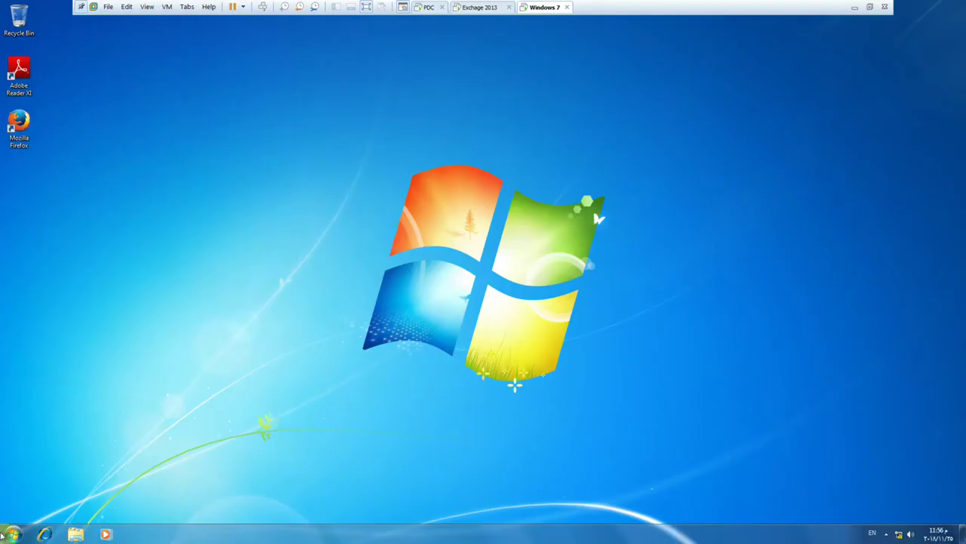
{"action": "left_click", "coordinate": [12, 533]}
{"action": "left_click", "coordinate": [66, 489]}
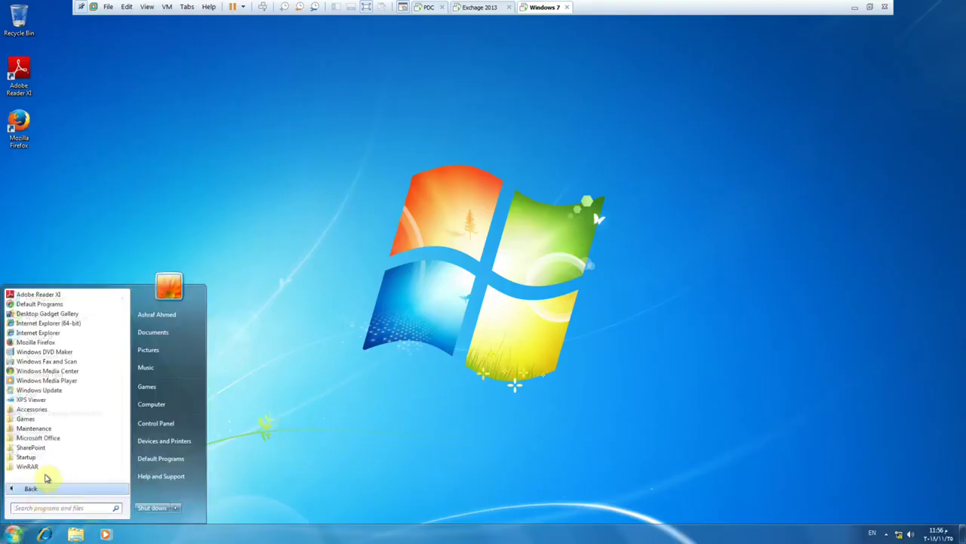
{"action": "left_click", "coordinate": [54, 439]}
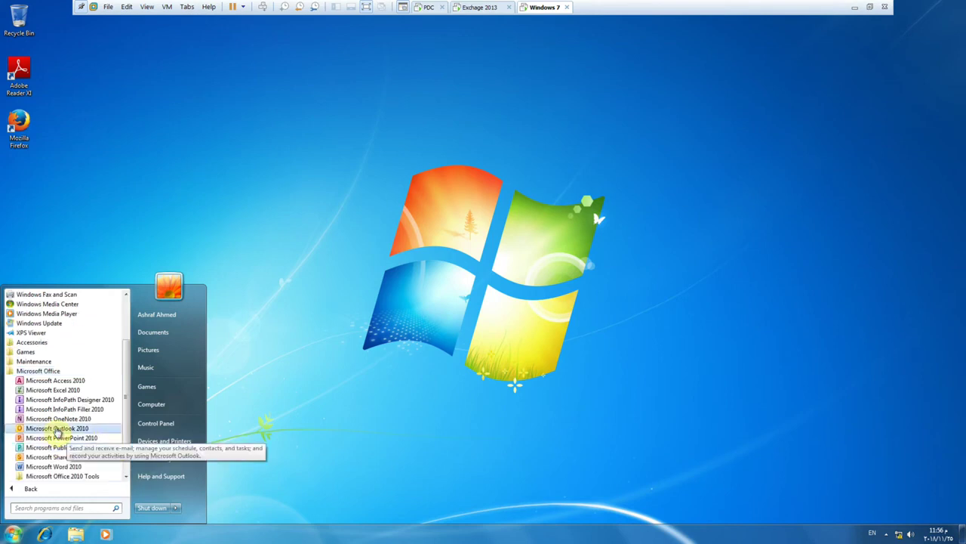
{"action": "left_click", "coordinate": [60, 428]}
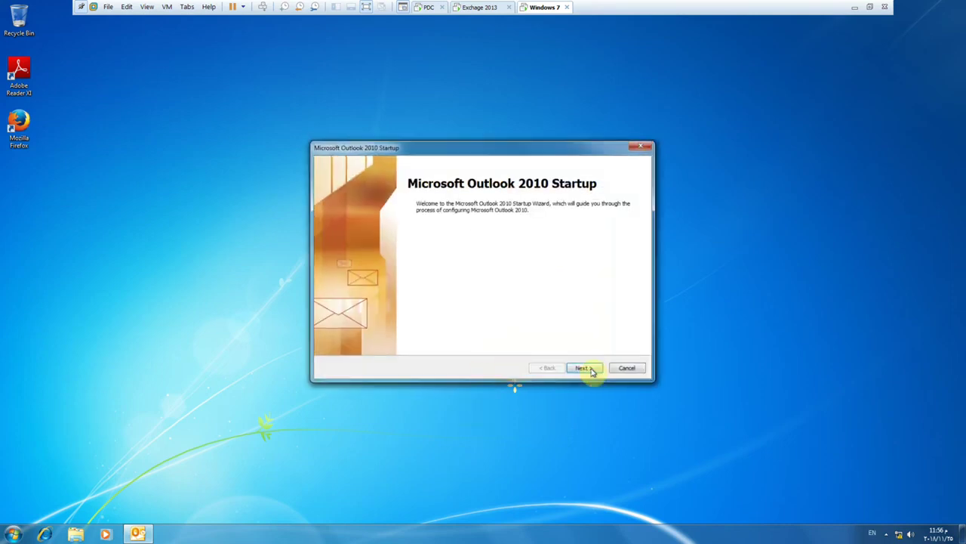
Complete Outlook's automatic mail account setup, accepting the server security alert.
{"action": "left_click", "coordinate": [584, 367]}
{"action": "left_click", "coordinate": [583, 368]}
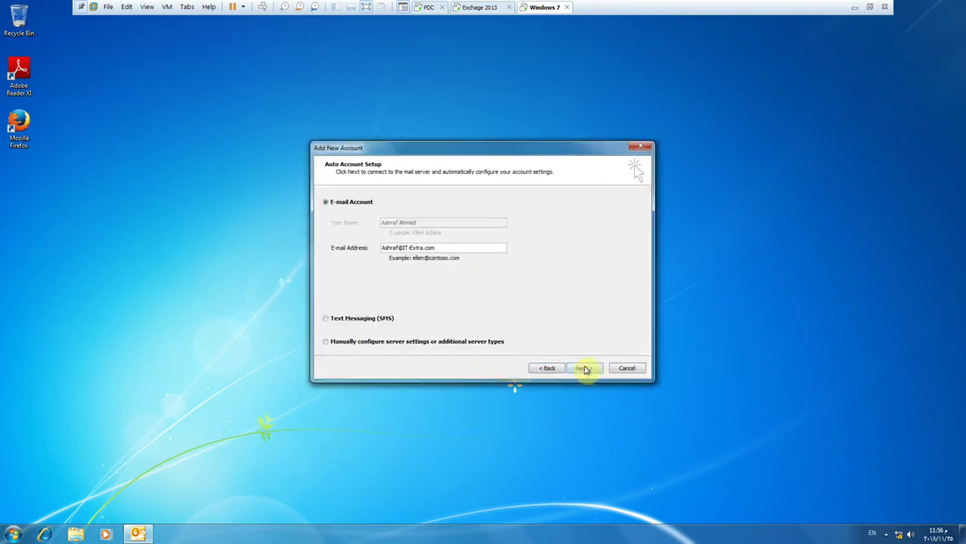
{"action": "left_click", "coordinate": [592, 369]}
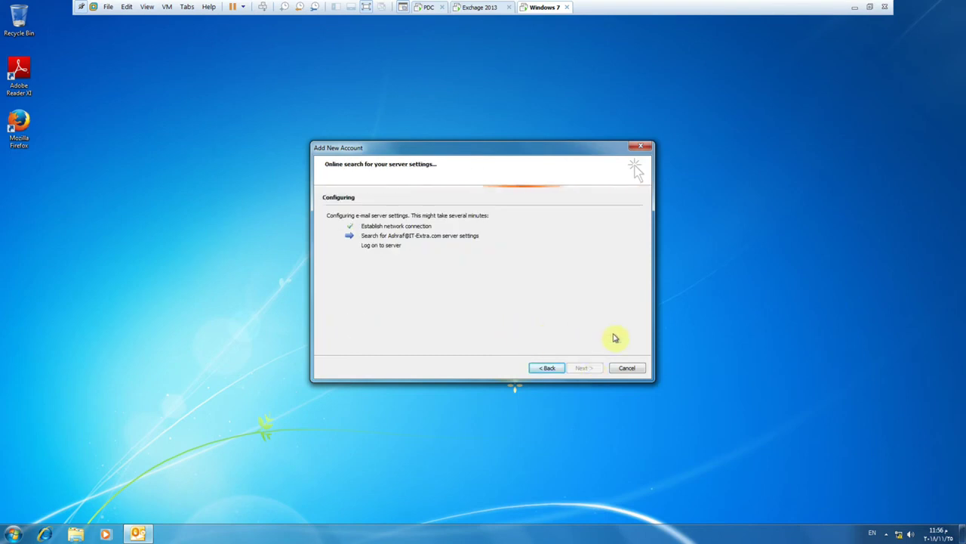
{"action": "left_click", "coordinate": [454, 323]}
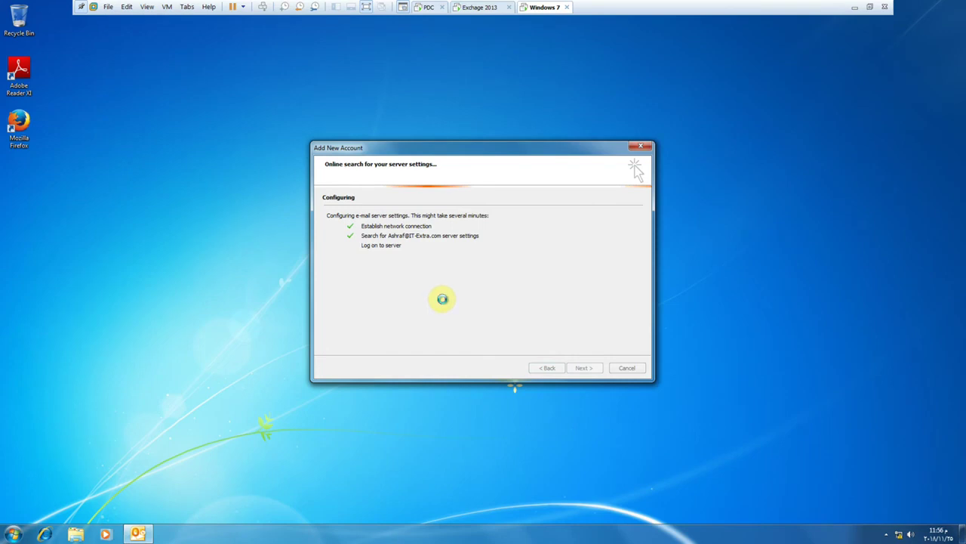
{"action": "left_click", "coordinate": [585, 367]}
{"action": "right_click", "coordinate": [139, 533]}
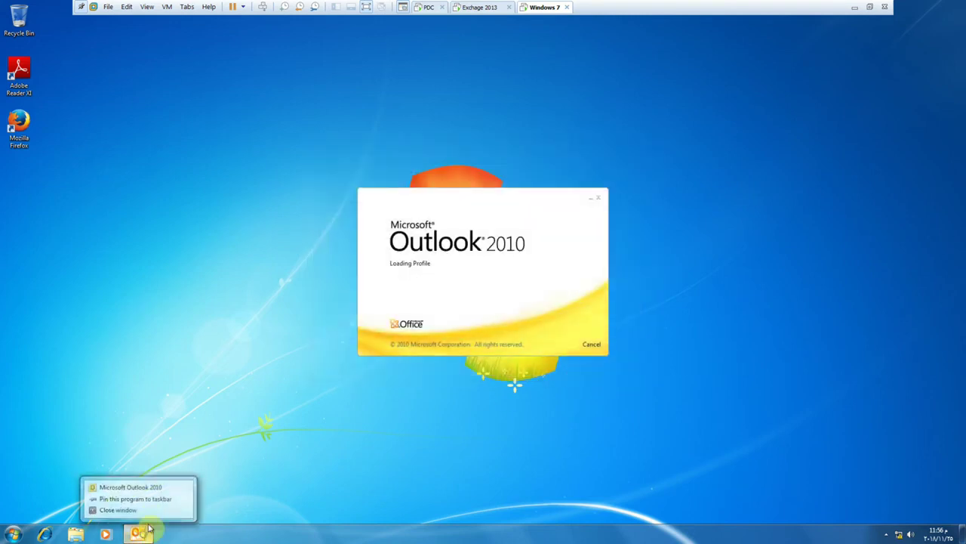
{"action": "left_click", "coordinate": [146, 496]}
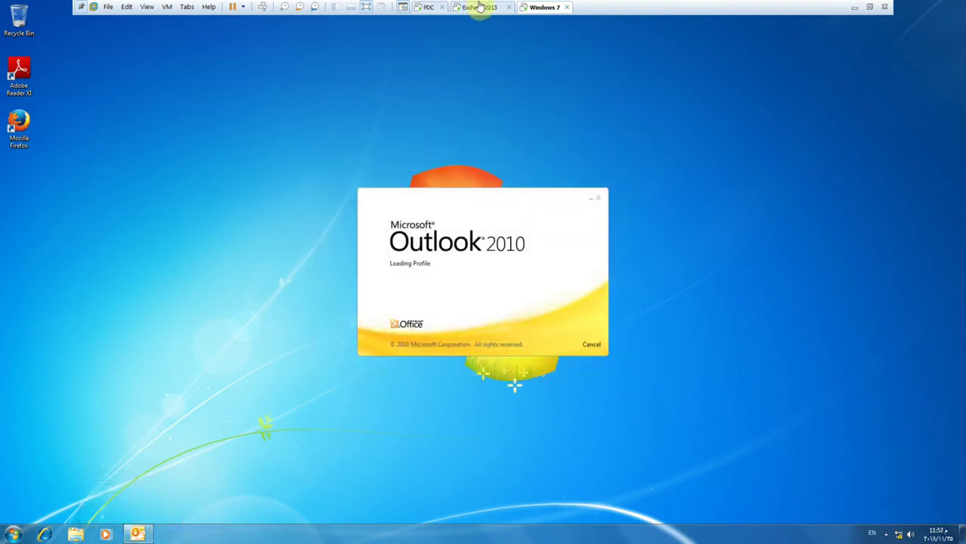
Minimize ADUC on the Exchange server, then accept the suggested name and initials in Outlook.
{"action": "left_click", "coordinate": [480, 7]}
{"action": "left_click", "coordinate": [383, 49]}
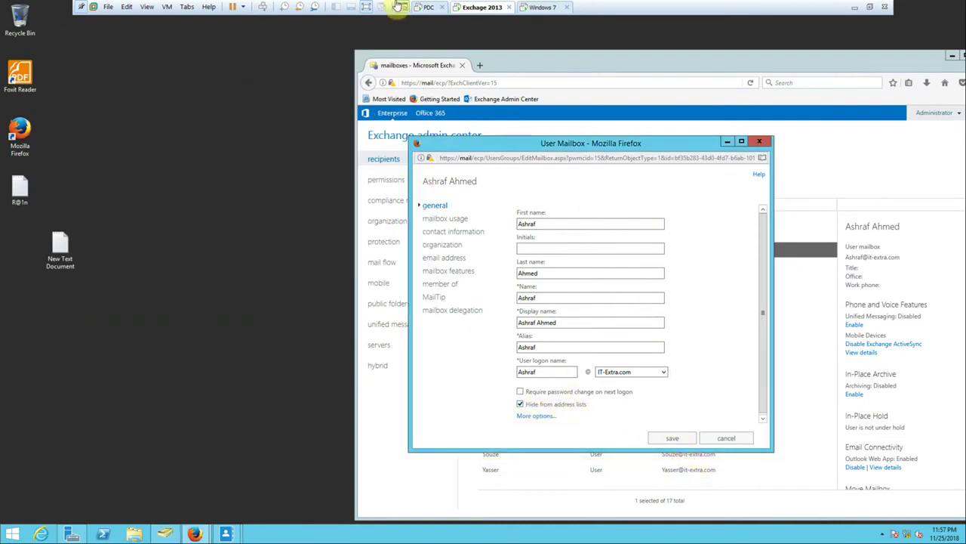
{"action": "left_click", "coordinate": [537, 6]}
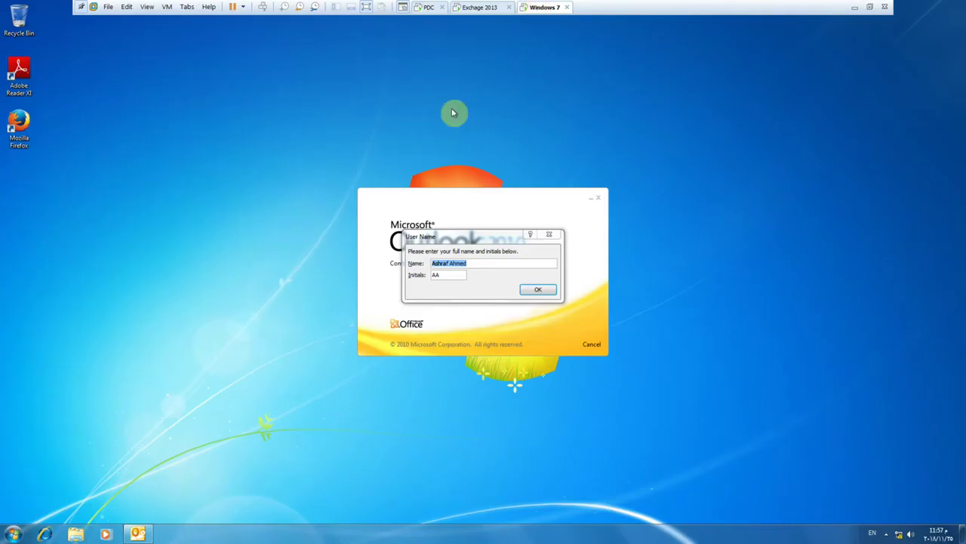
{"action": "left_click", "coordinate": [534, 288]}
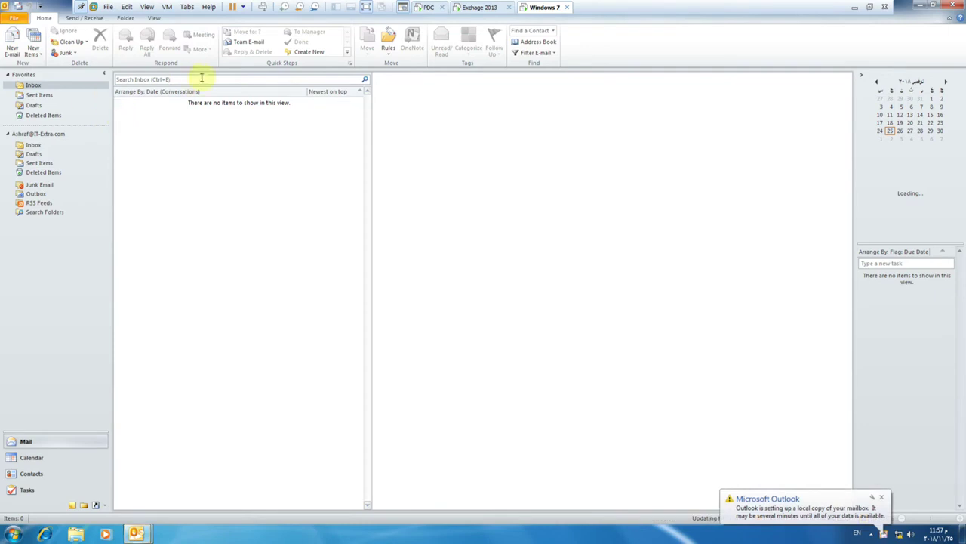
Dismiss Outlook's welcome prompt with Don't make changes.
{"action": "left_click", "coordinate": [36, 87]}
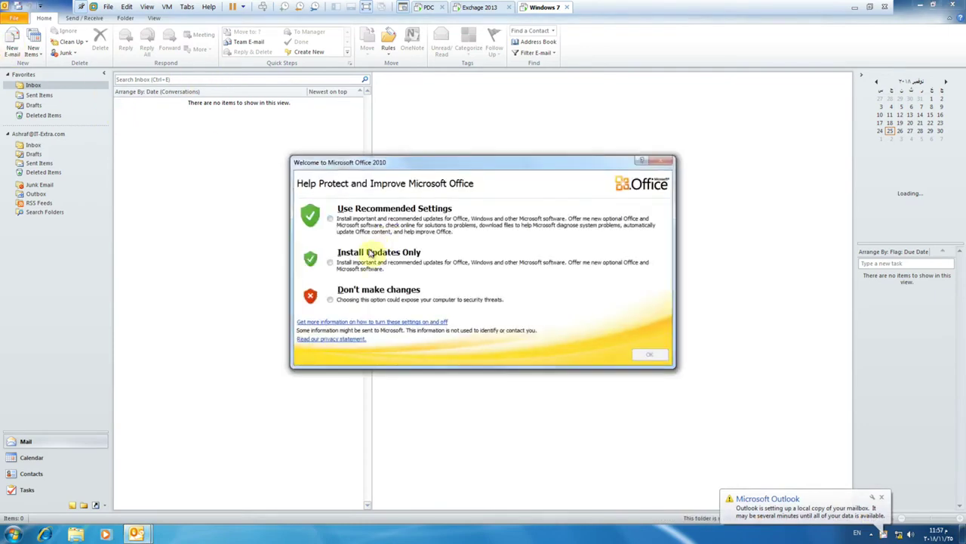
{"action": "left_click", "coordinate": [363, 300]}
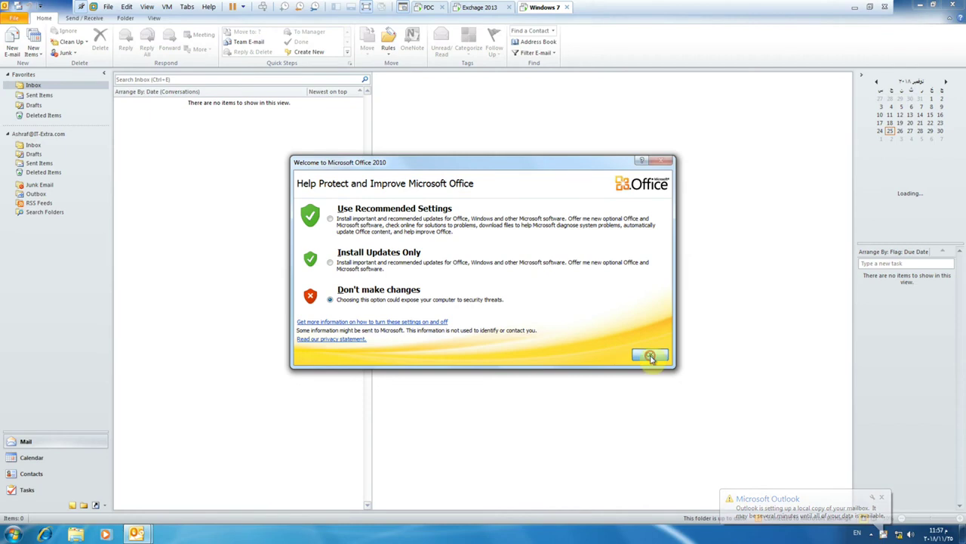
{"action": "left_click", "coordinate": [651, 356]}
Check the user's entry in the Address Book from a new e-mail.
{"action": "left_click", "coordinate": [9, 39]}
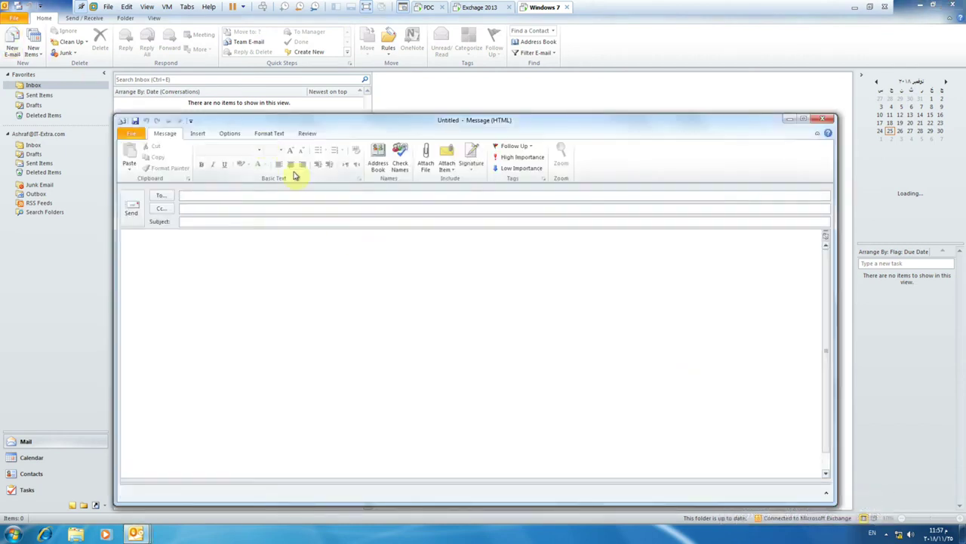
{"action": "left_click", "coordinate": [378, 160]}
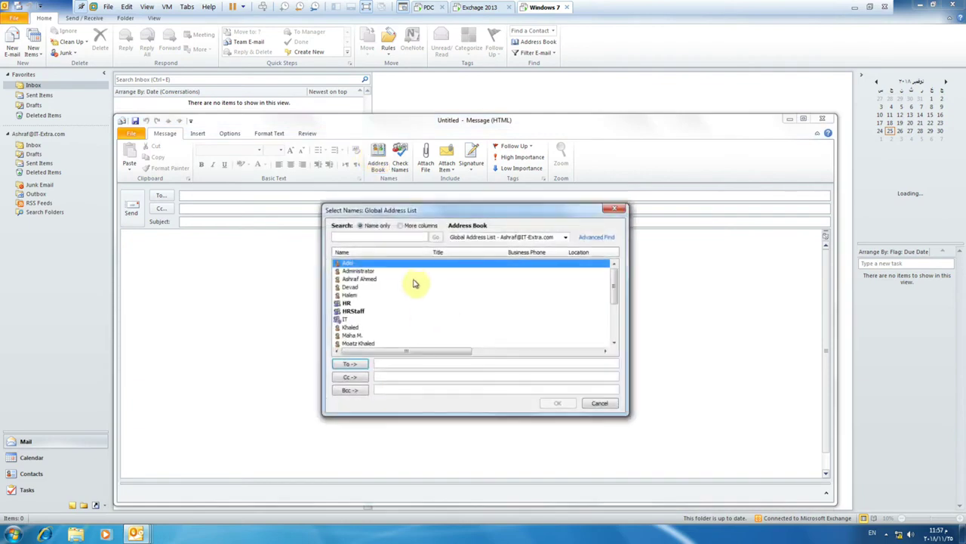
{"action": "left_click", "coordinate": [361, 279]}
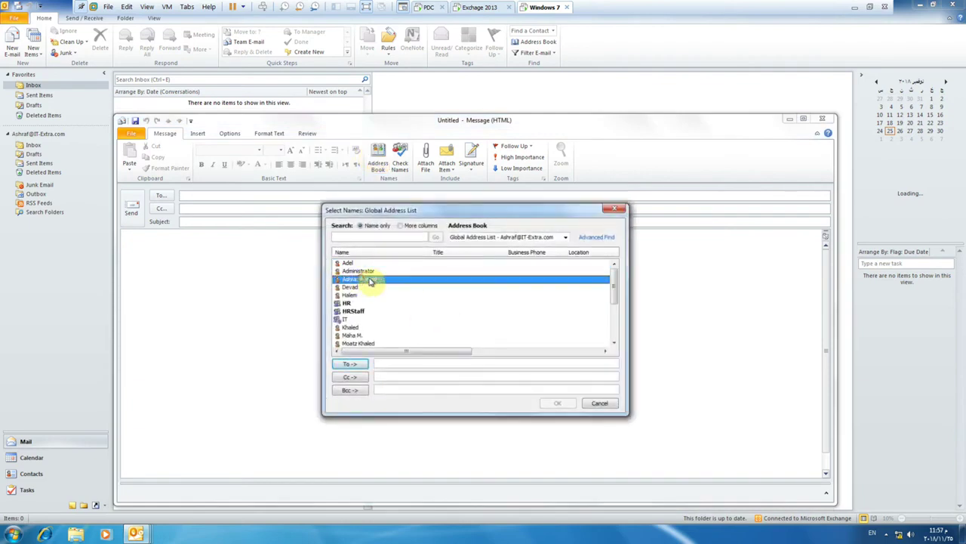
{"action": "left_click", "coordinate": [616, 209]}
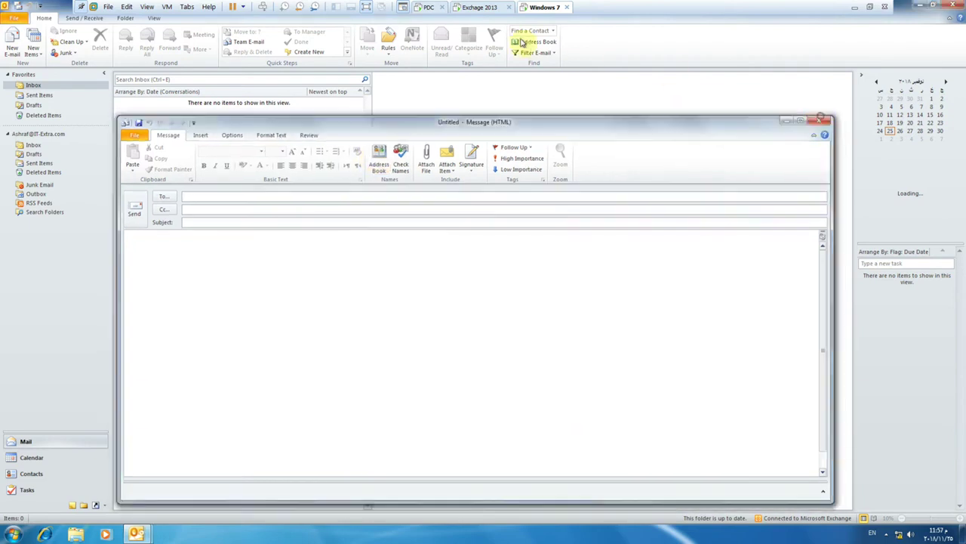
Save the Hide from address lists setting in EAC, then start a new Outlook e-mail.
{"action": "left_click", "coordinate": [465, 8]}
{"action": "left_click", "coordinate": [662, 438]}
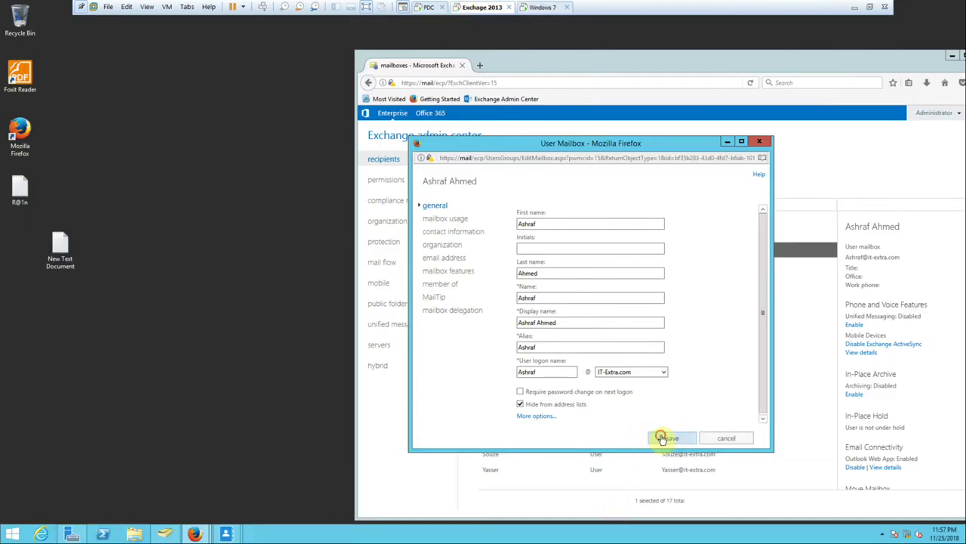
{"action": "left_click", "coordinate": [536, 6]}
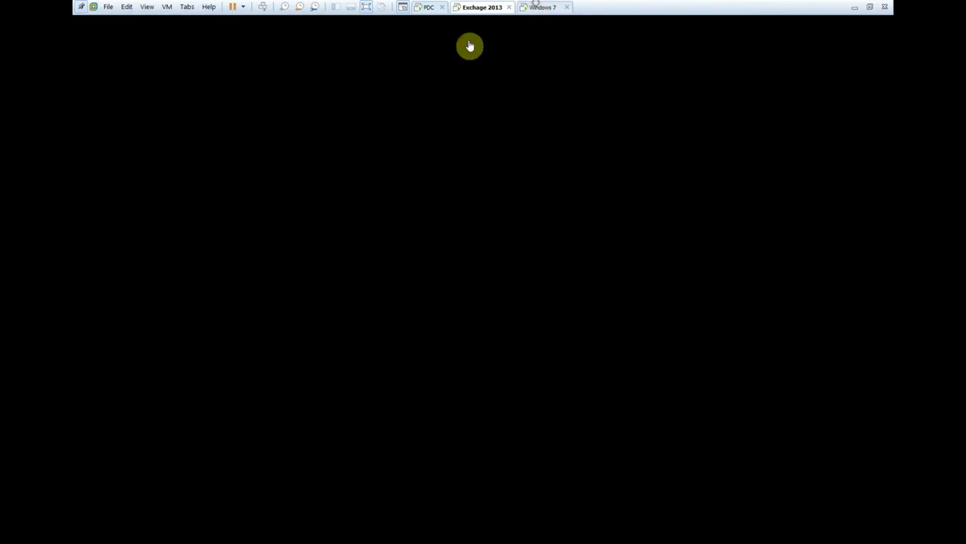
{"action": "left_click", "coordinate": [12, 42]}
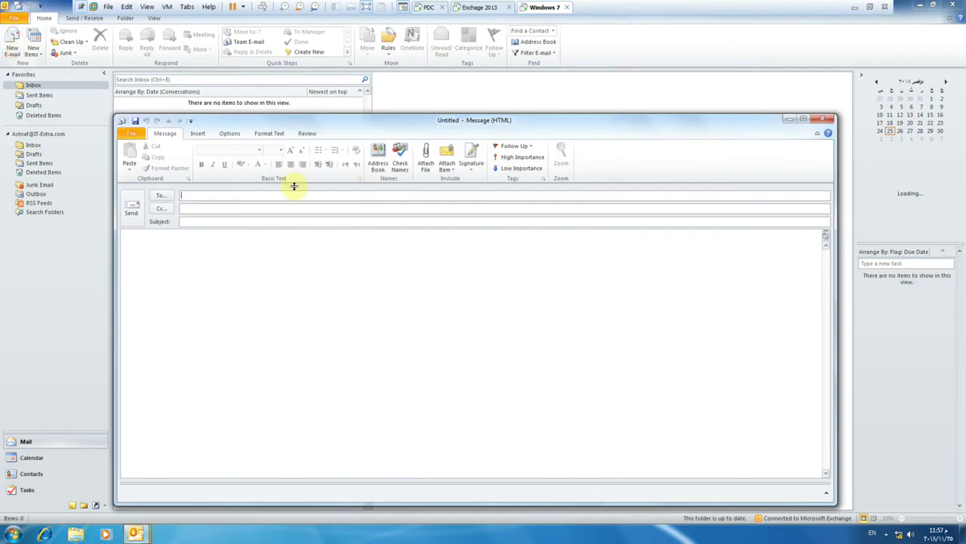
Confirm the user is missing from the Global Address List, then open their EAC mailbox properties.
{"action": "left_click", "coordinate": [372, 157]}
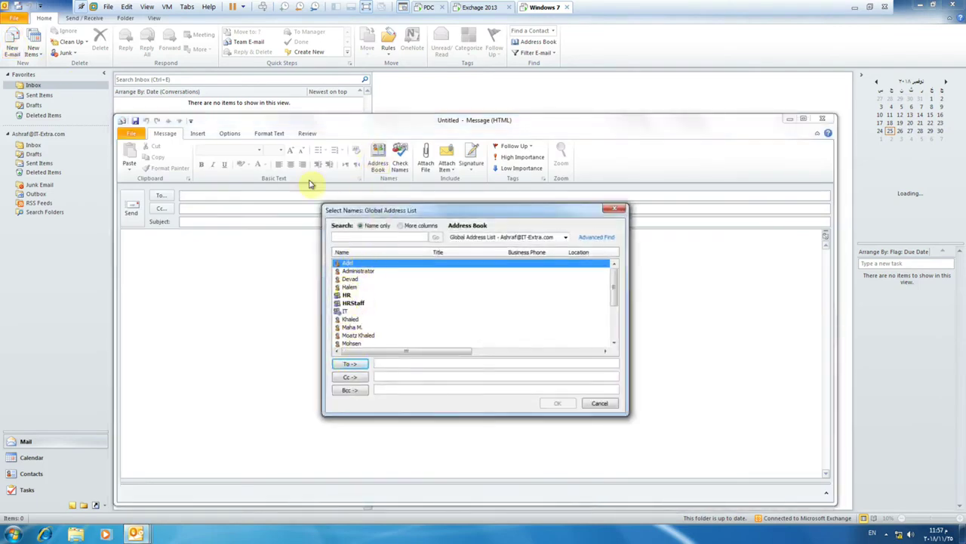
{"action": "left_click", "coordinate": [475, 7]}
{"action": "double_click", "coordinate": [514, 255]}
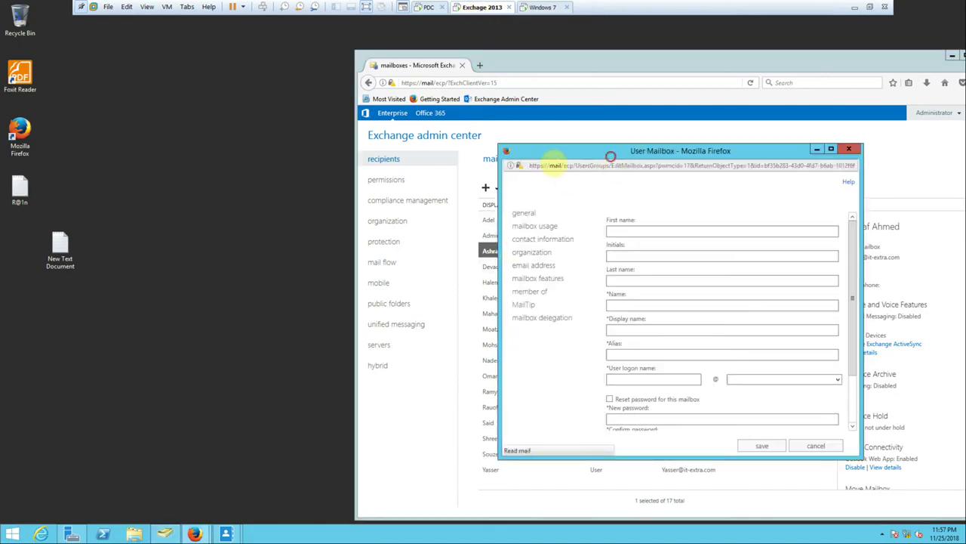
Untick Hide from address lists, maximize the window to view More options, then restore its size.
{"action": "left_click_drag", "start_coordinate": [610, 155], "coordinate": [469, 136]}
{"action": "left_click", "coordinate": [468, 395]}
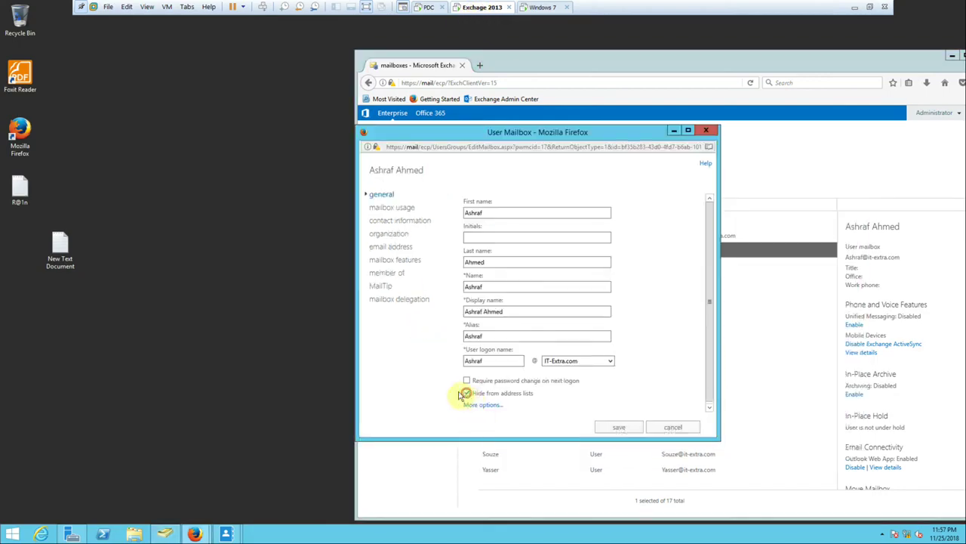
{"action": "left_click", "coordinate": [689, 131]}
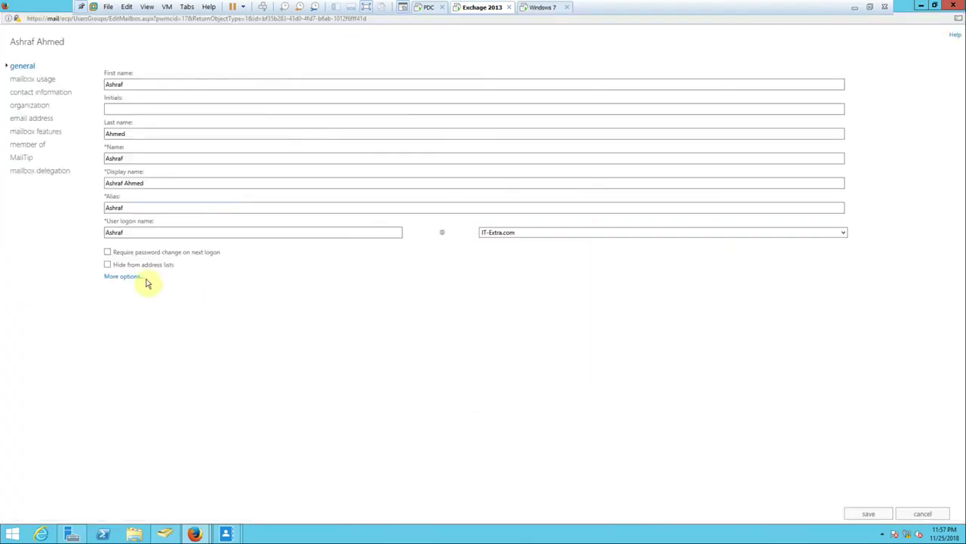
{"action": "left_click", "coordinate": [127, 277]}
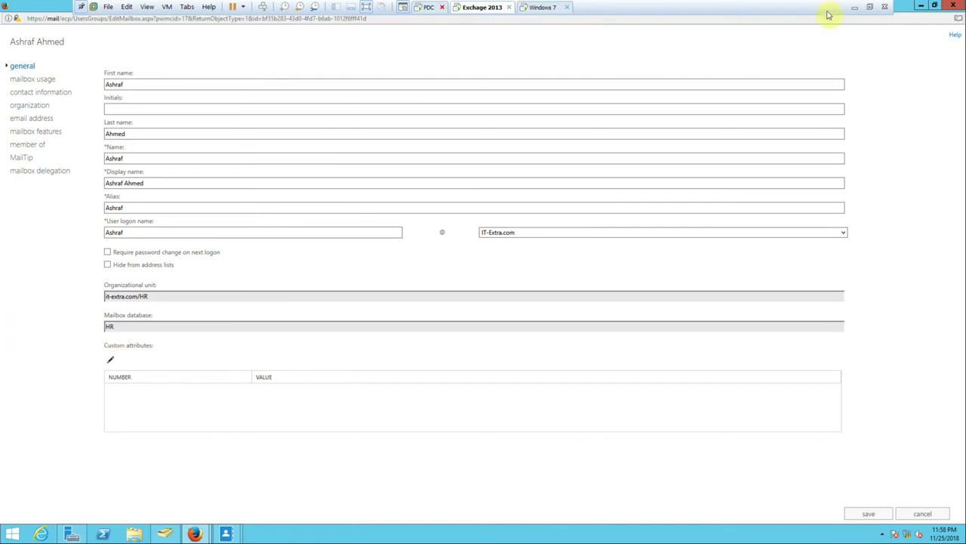
{"action": "left_click", "coordinate": [935, 7]}
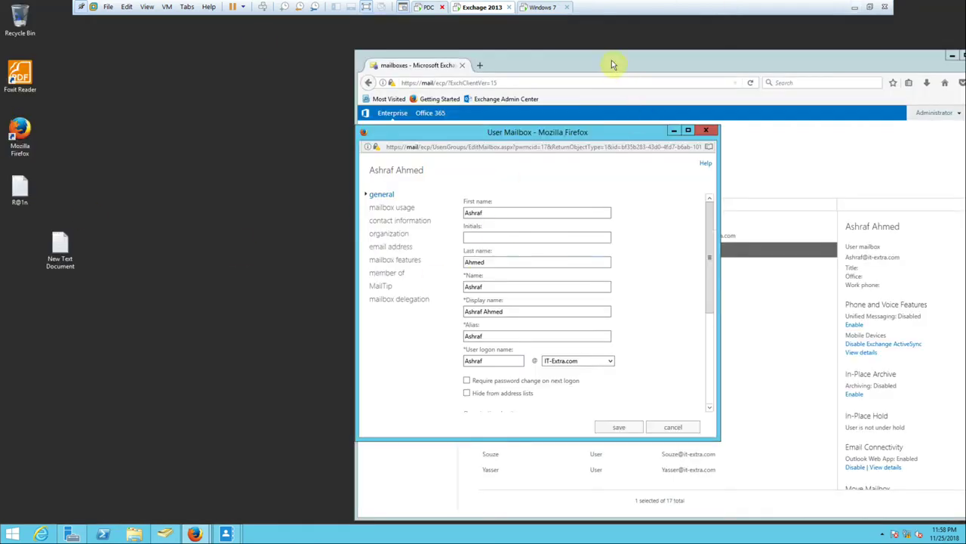
Bring the admin center forward, shift its window left, and browse the protection, mobile and mail flow sections.
{"action": "left_click", "coordinate": [613, 64]}
{"action": "left_click", "coordinate": [384, 241]}
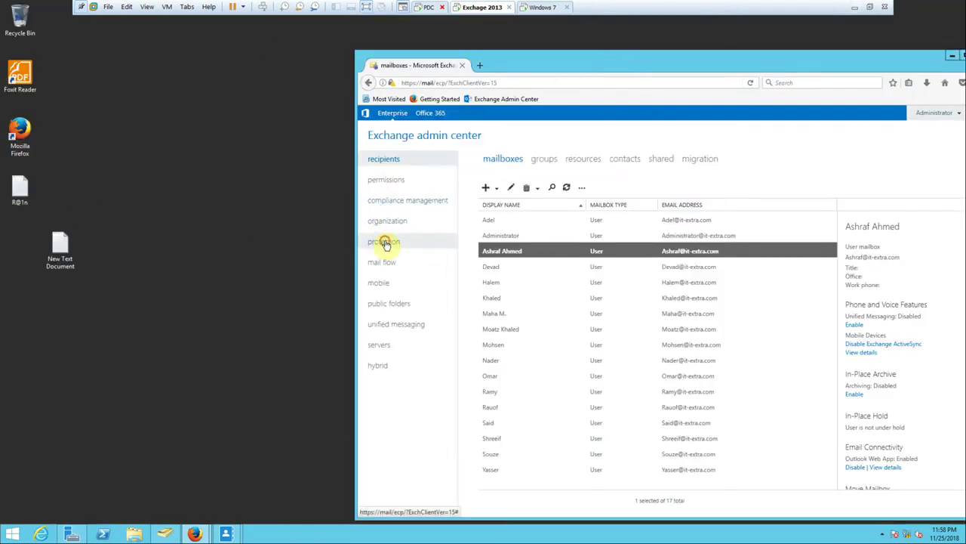
{"action": "left_click", "coordinate": [382, 282]}
{"action": "left_click_drag", "start_coordinate": [539, 70], "coordinate": [398, 70]}
{"action": "left_click", "coordinate": [244, 264]}
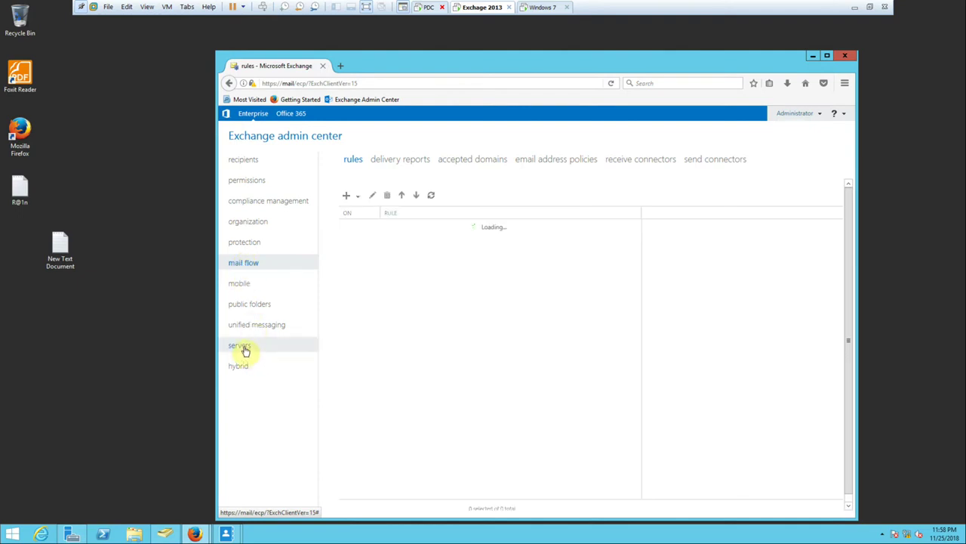
Visit the organization page, dismiss its connection error, and return to the recipients mailbox list.
{"action": "left_click", "coordinate": [253, 221]}
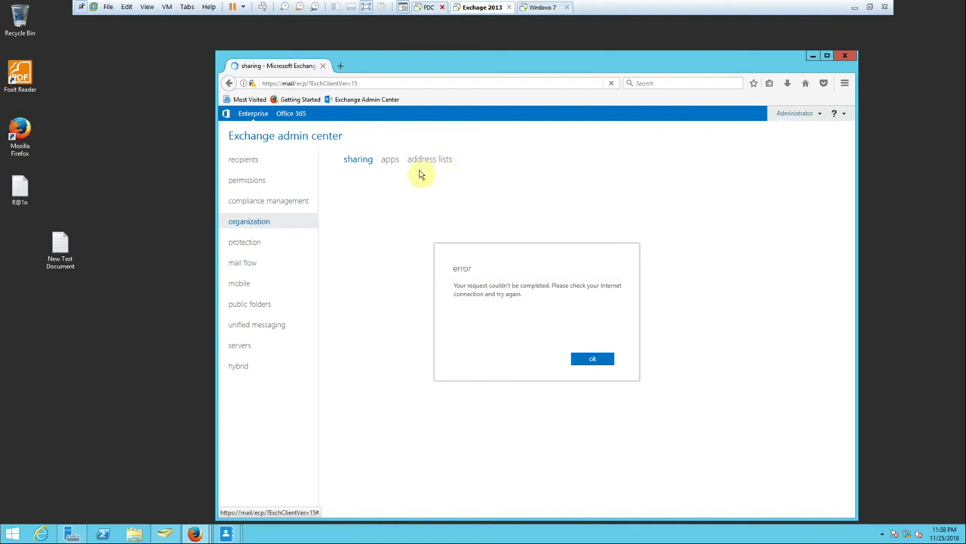
{"action": "left_click", "coordinate": [588, 358]}
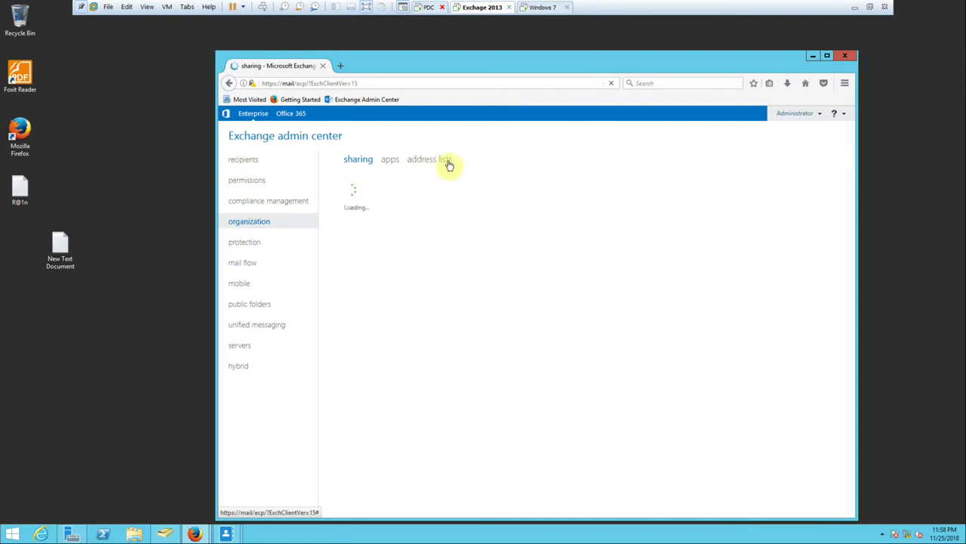
{"action": "left_click", "coordinate": [247, 159]}
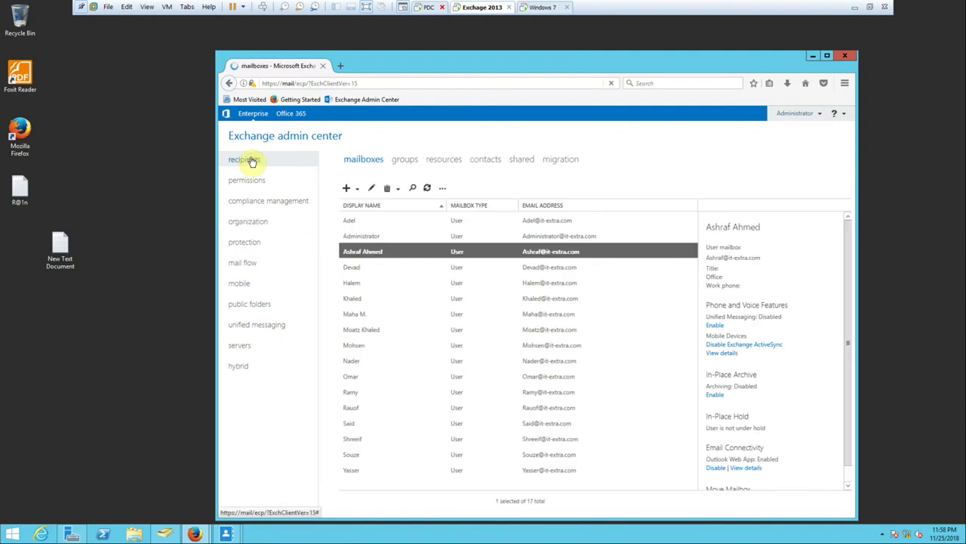
{"action": "left_click", "coordinate": [365, 253]}
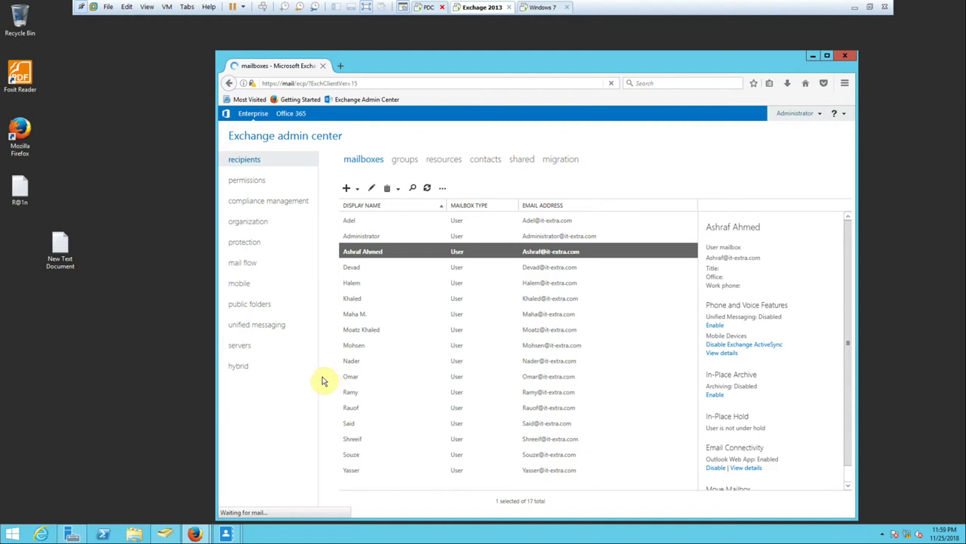
{"action": "left_click", "coordinate": [559, 337]}
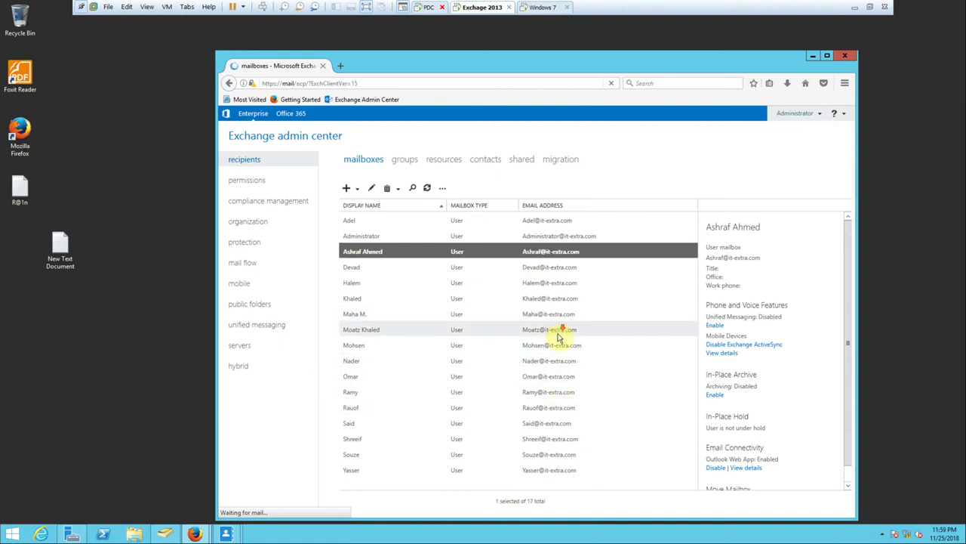
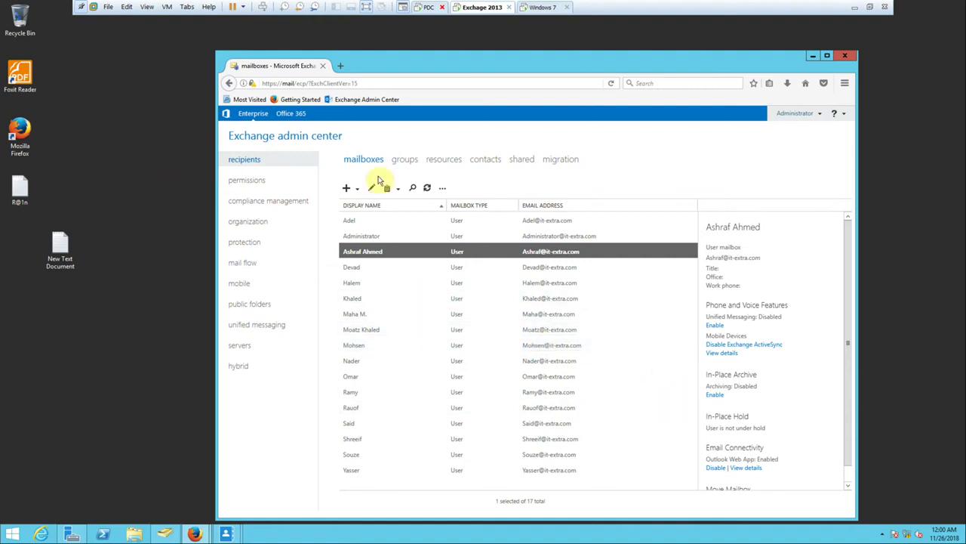
{"action": "double_click", "coordinate": [364, 252]}
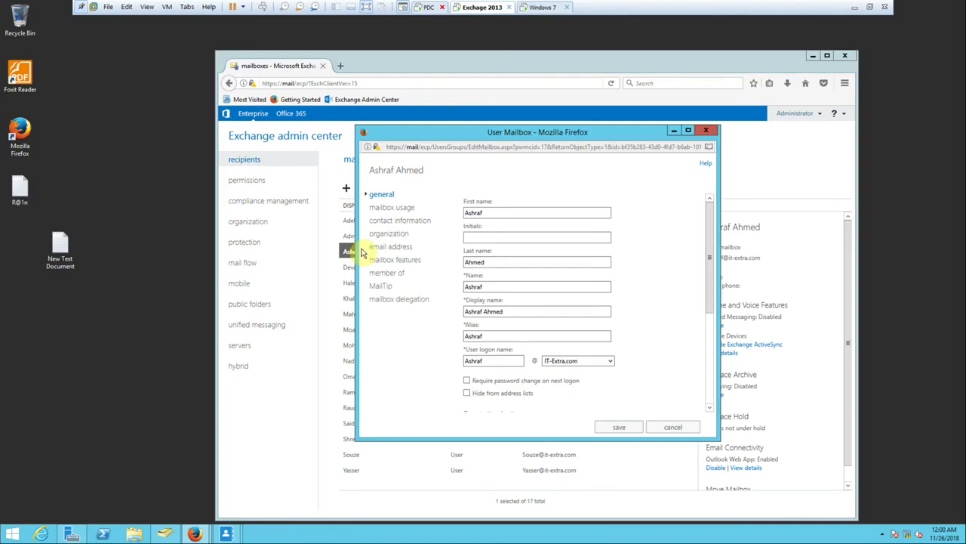
{"action": "left_click", "coordinate": [688, 130]}
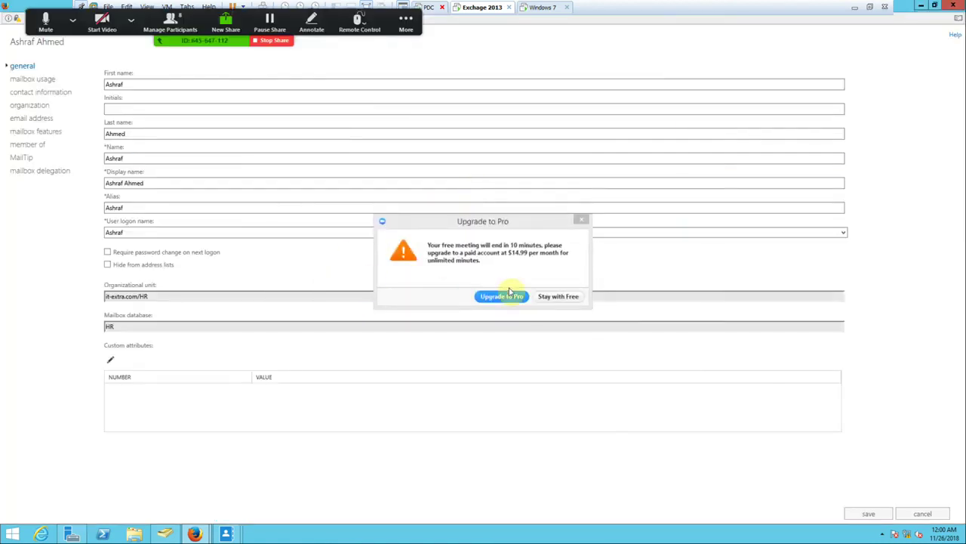
{"action": "left_click", "coordinate": [561, 298]}
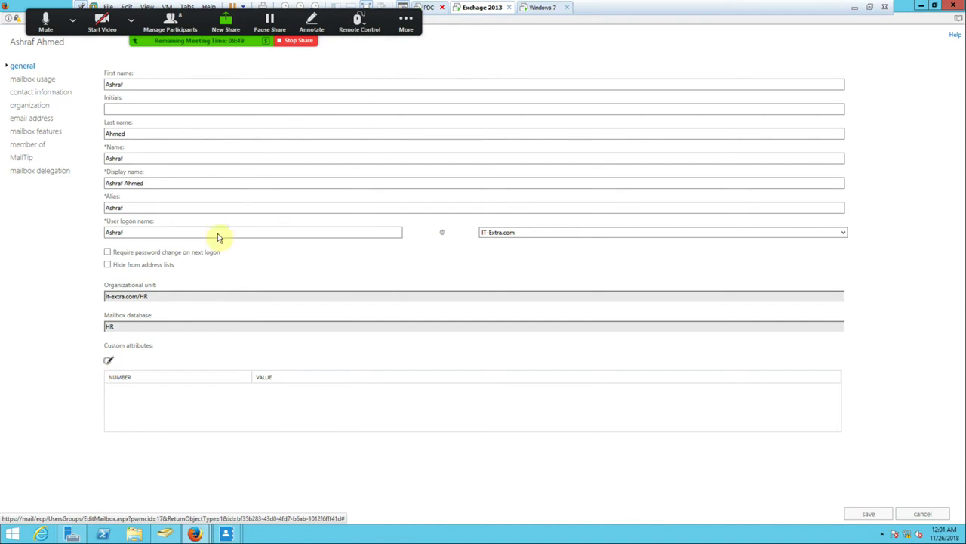
{"action": "left_click", "coordinate": [953, 6]}
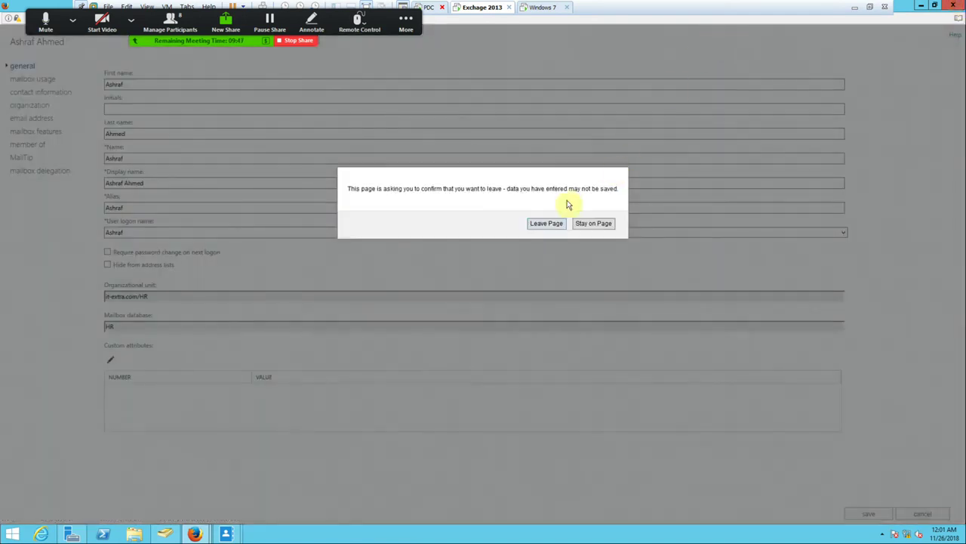
{"action": "left_click", "coordinate": [544, 224]}
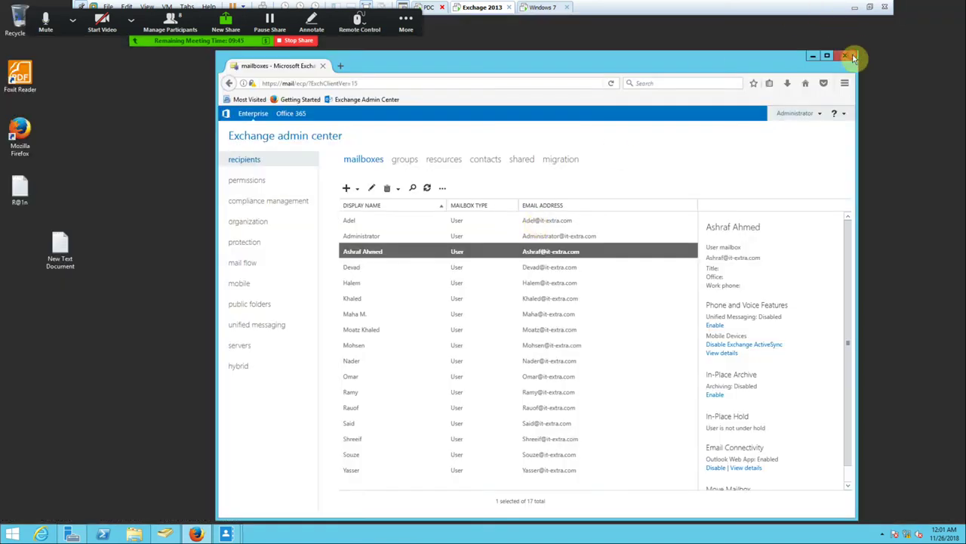
{"action": "left_click", "coordinate": [847, 56]}
{"action": "left_click", "coordinate": [43, 535]}
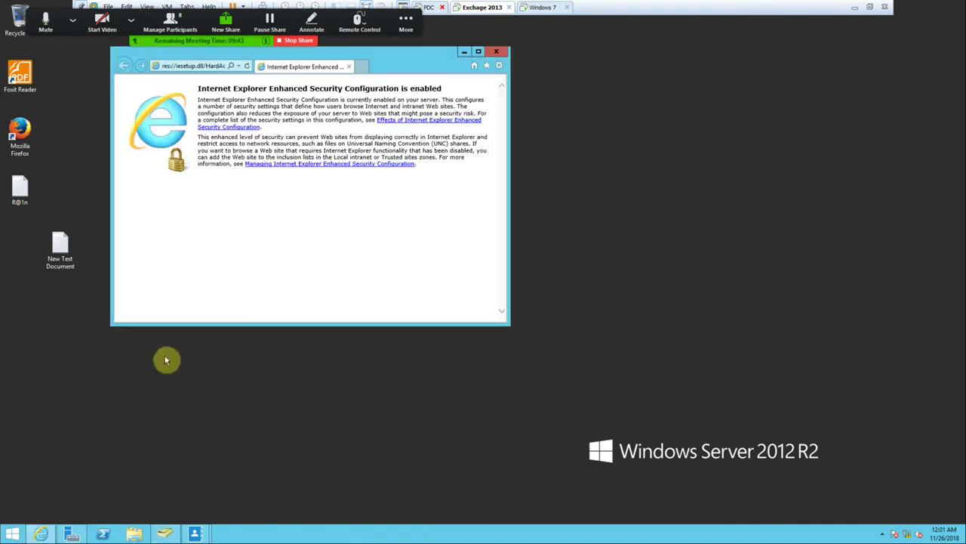
{"action": "left_click", "coordinate": [238, 66]}
{"action": "left_click", "coordinate": [225, 77]}
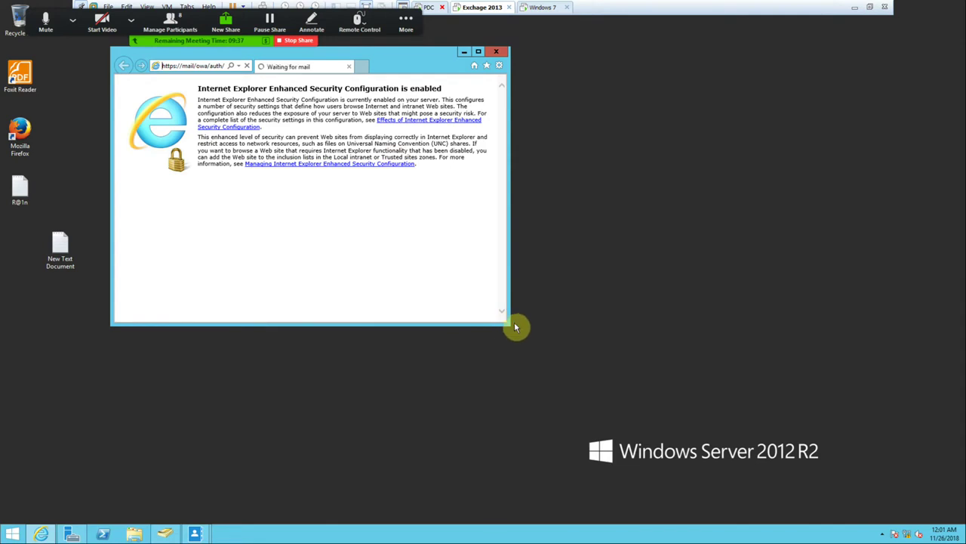
{"action": "left_click_drag", "start_coordinate": [508, 323], "coordinate": [690, 432]}
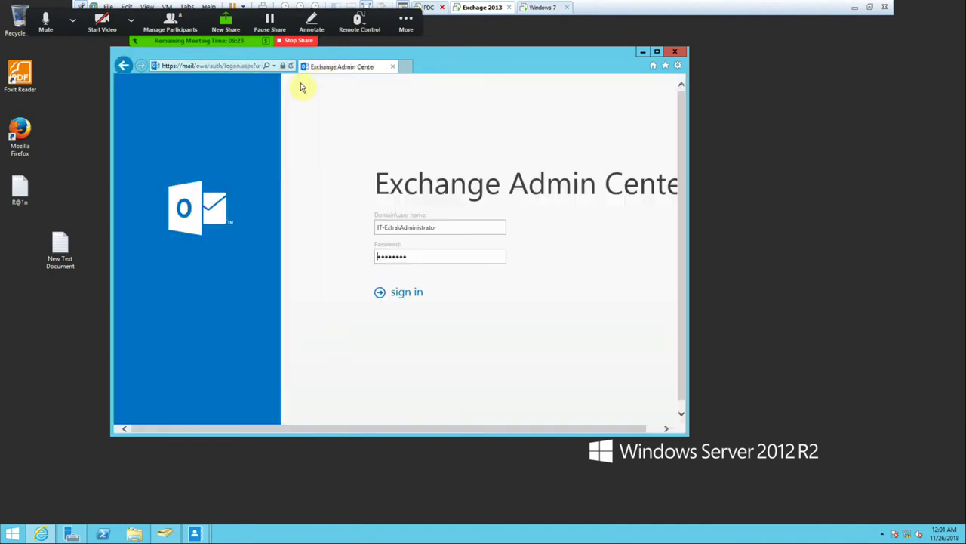
{"action": "left_click", "coordinate": [417, 293]}
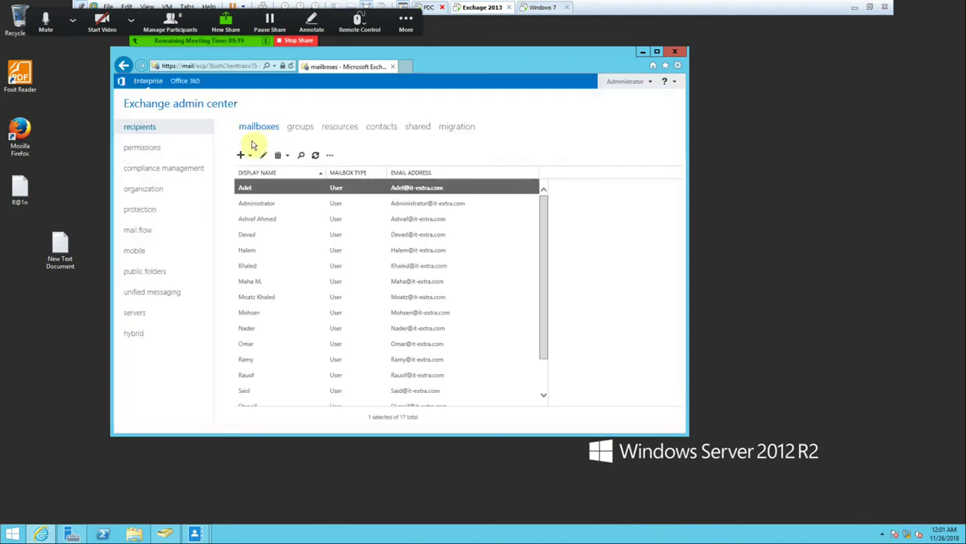
{"action": "double_click", "coordinate": [261, 219]}
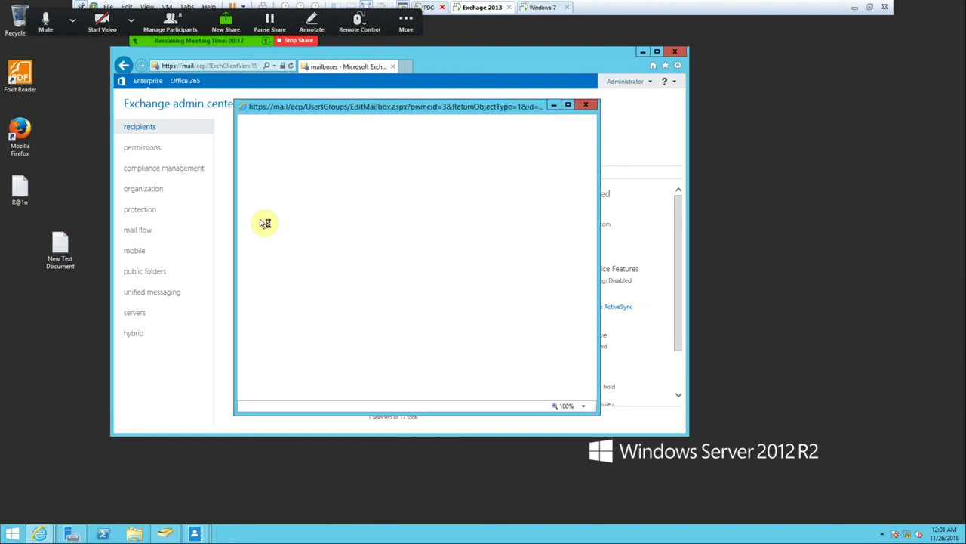
{"action": "left_click", "coordinate": [363, 358]}
{"action": "left_click", "coordinate": [346, 267]}
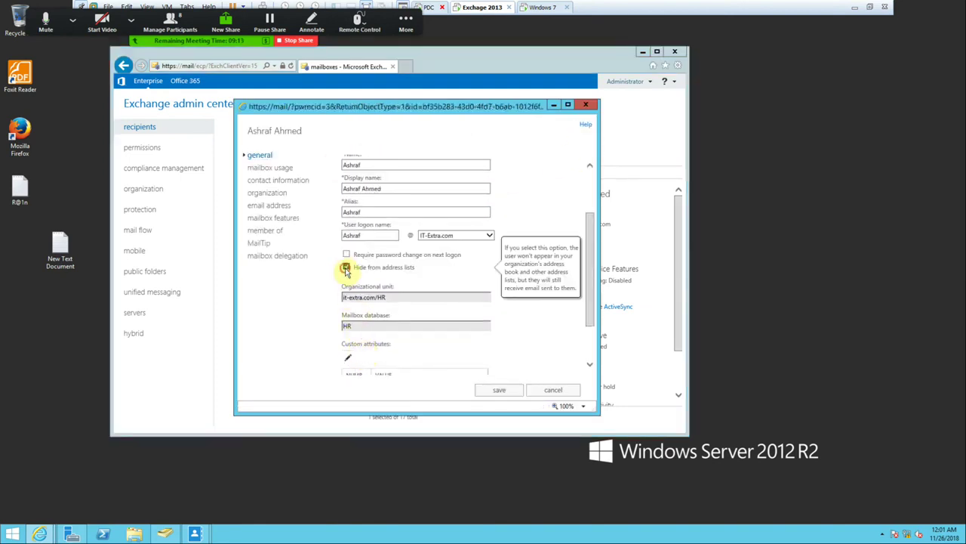
{"action": "left_click", "coordinate": [495, 389]}
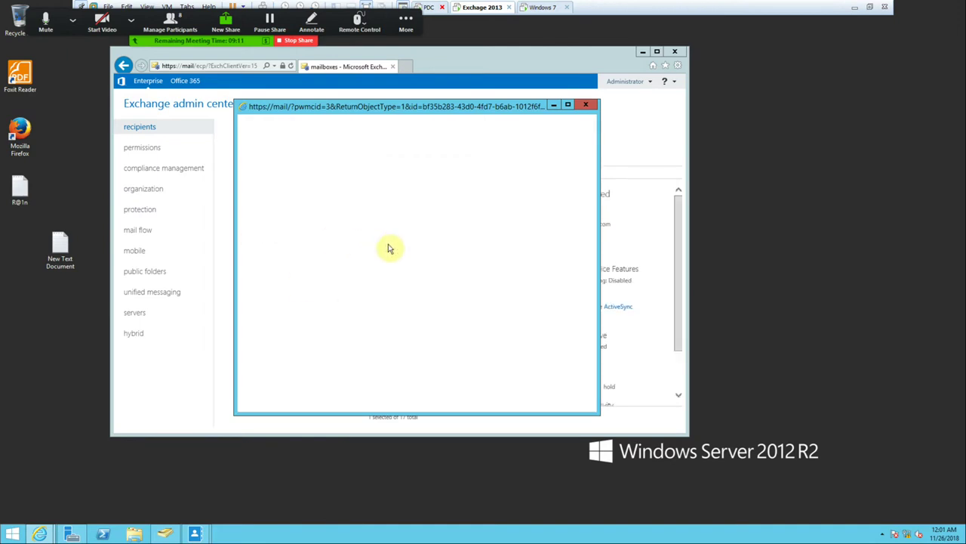
{"action": "double_click", "coordinate": [302, 221]}
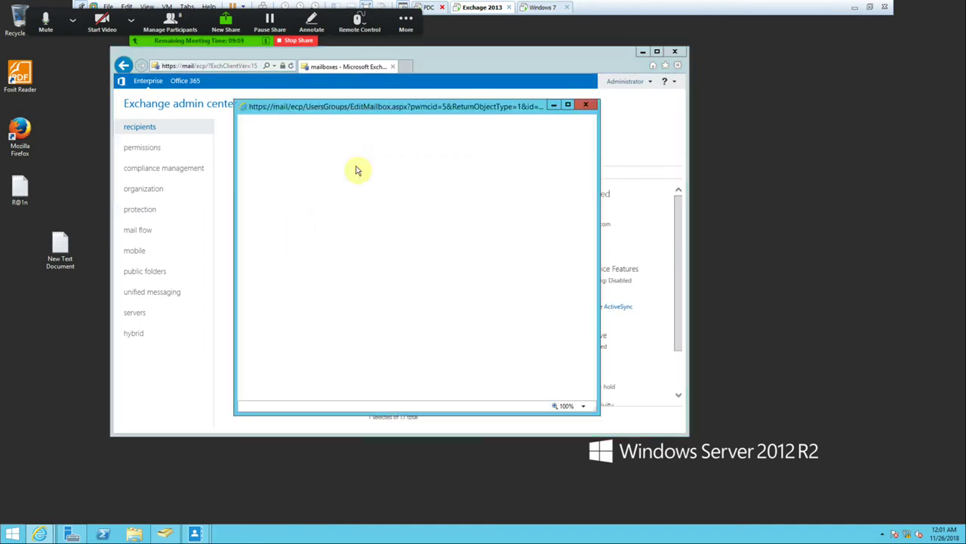
{"action": "left_click", "coordinate": [568, 104]}
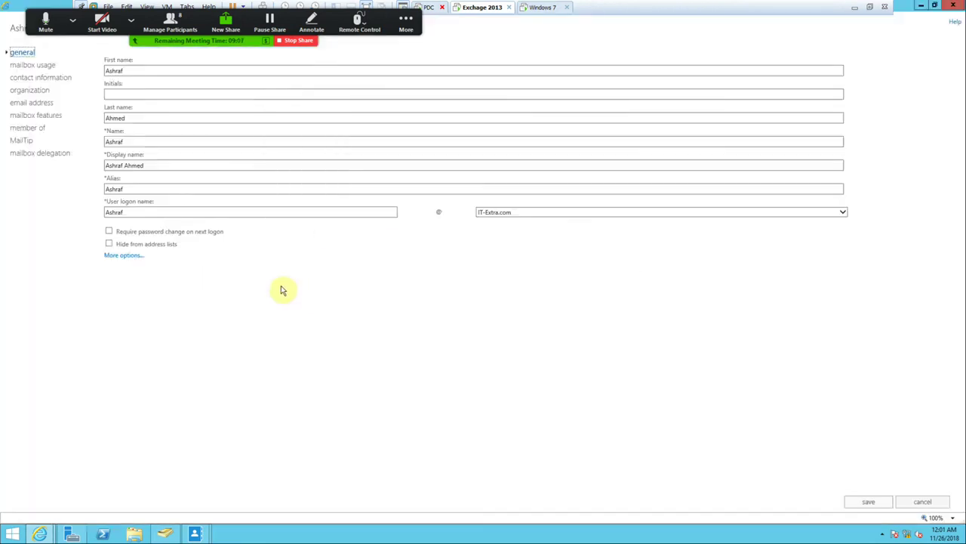
{"action": "left_click", "coordinate": [123, 255]}
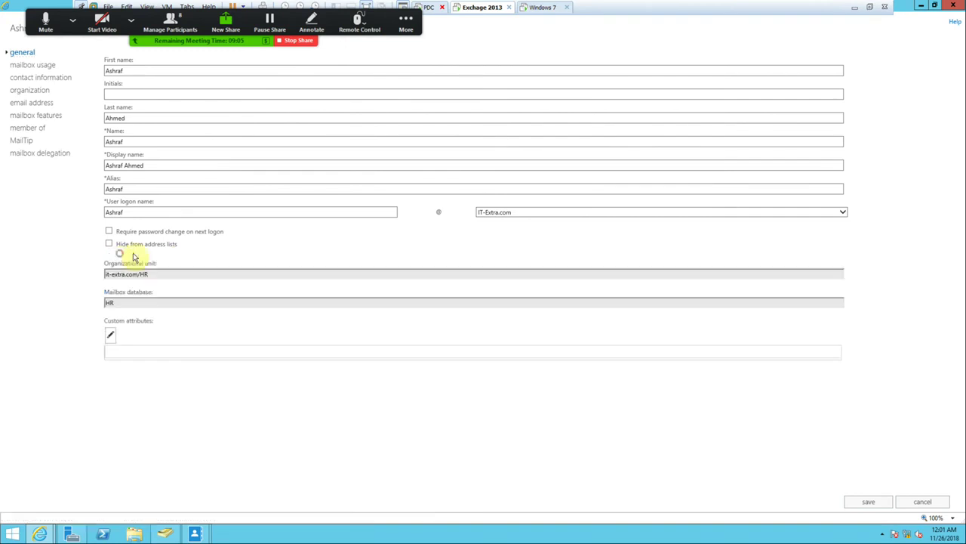
{"action": "left_click", "coordinate": [112, 335]}
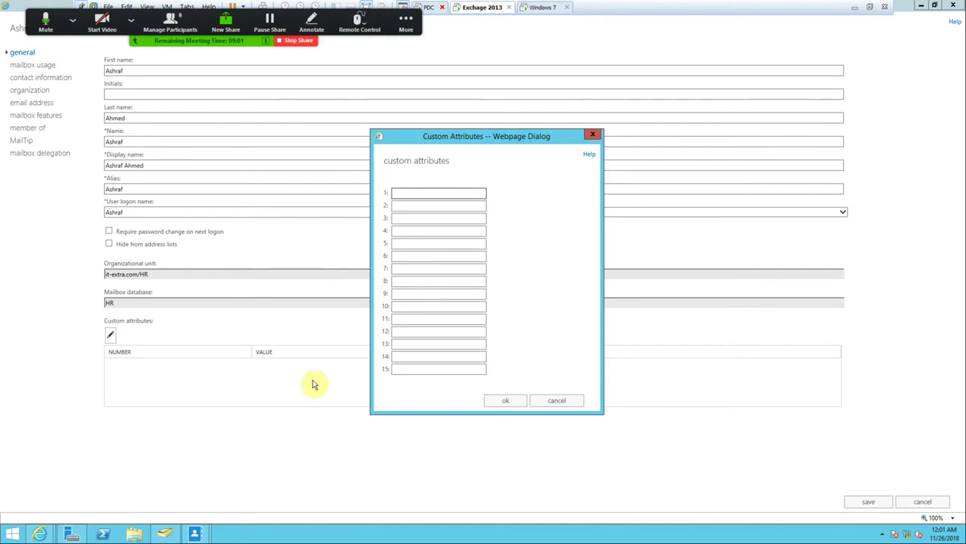
{"action": "mouse_move", "coordinate": [43, 535]}
{"action": "left_click", "coordinate": [39, 500]}
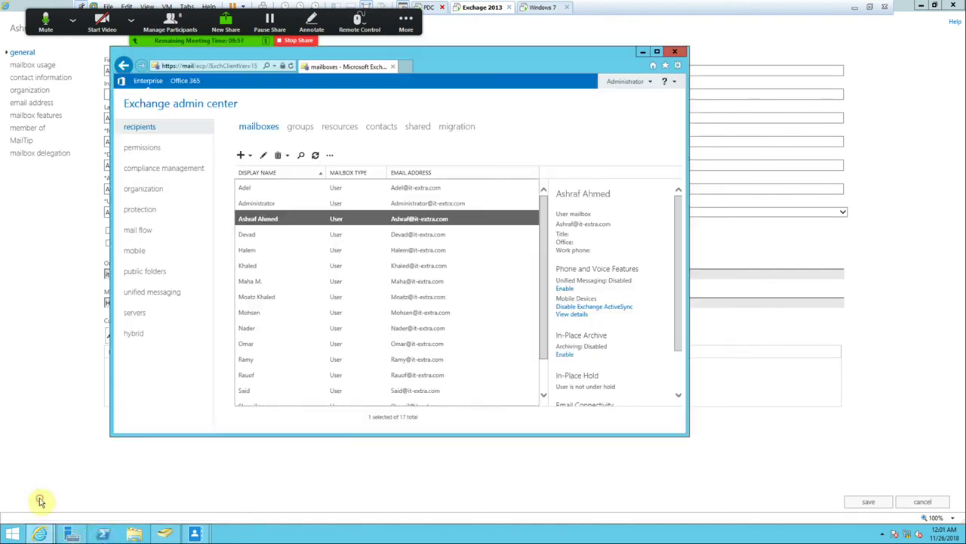
Draft a dynamic distribution group with a Custom attribute 1 membership rule, then cancel it.
{"action": "left_click", "coordinate": [304, 132]}
{"action": "left_click", "coordinate": [251, 155]}
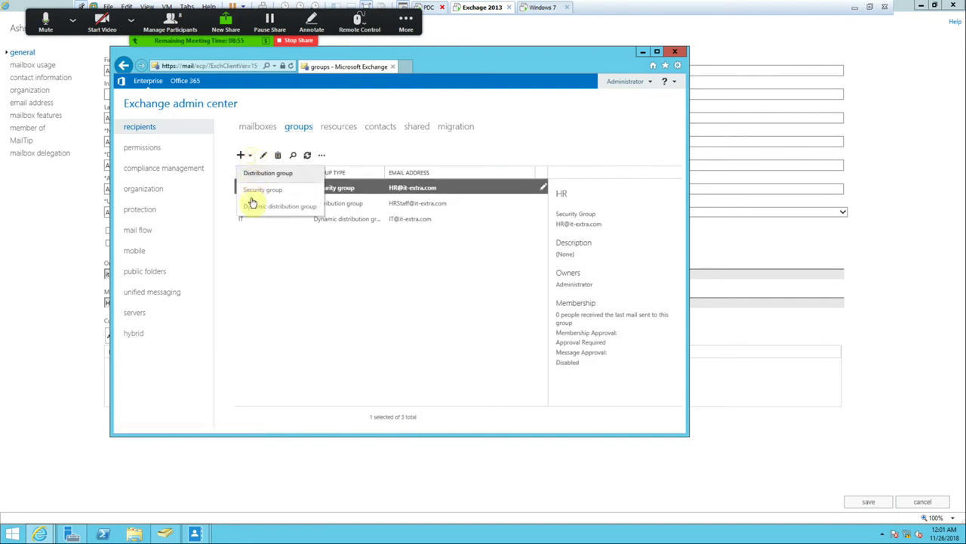
{"action": "left_click", "coordinate": [253, 206]}
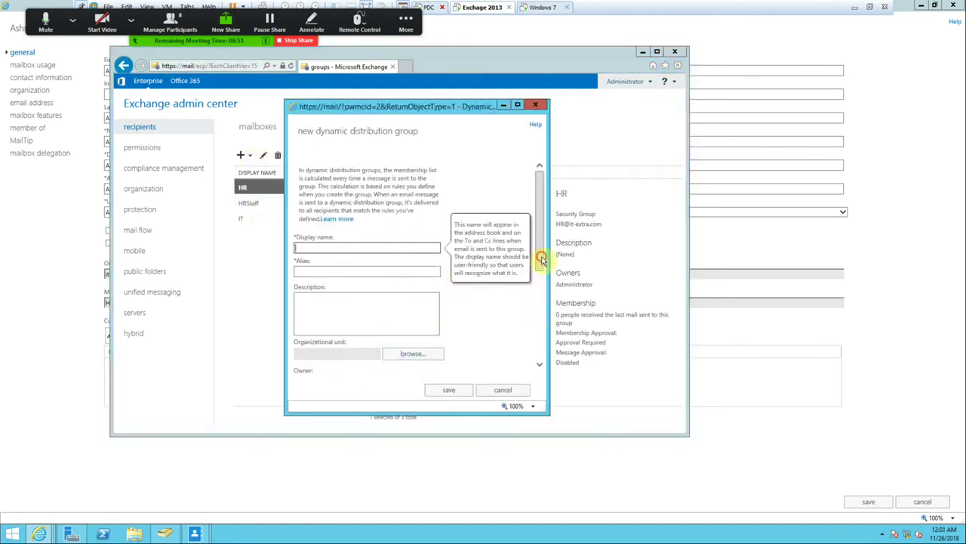
{"action": "scroll", "coordinate": [542, 260], "scroll_direction": "down", "scroll_amount": 5}
{"action": "left_click", "coordinate": [336, 362]}
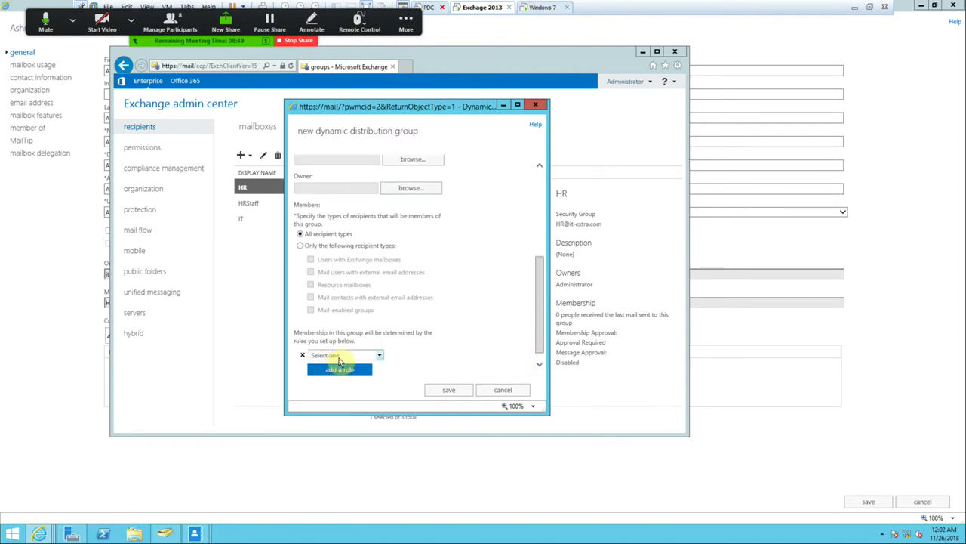
{"action": "left_click", "coordinate": [372, 355]}
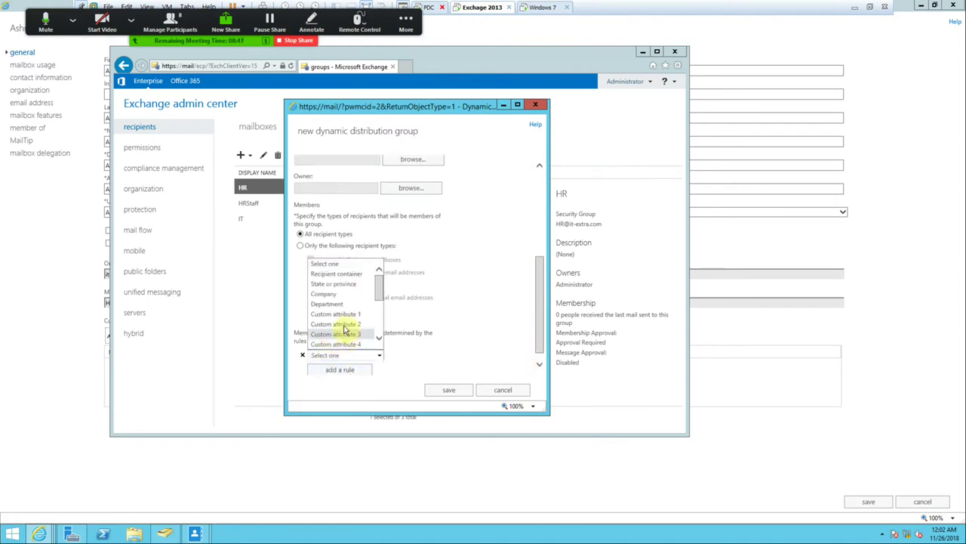
{"action": "left_click", "coordinate": [343, 315]}
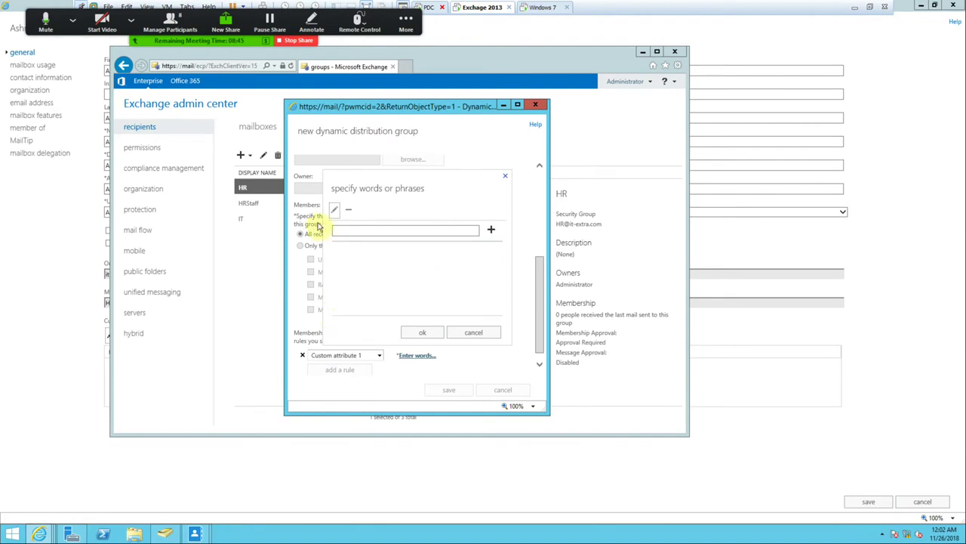
{"action": "left_click", "coordinate": [471, 332]}
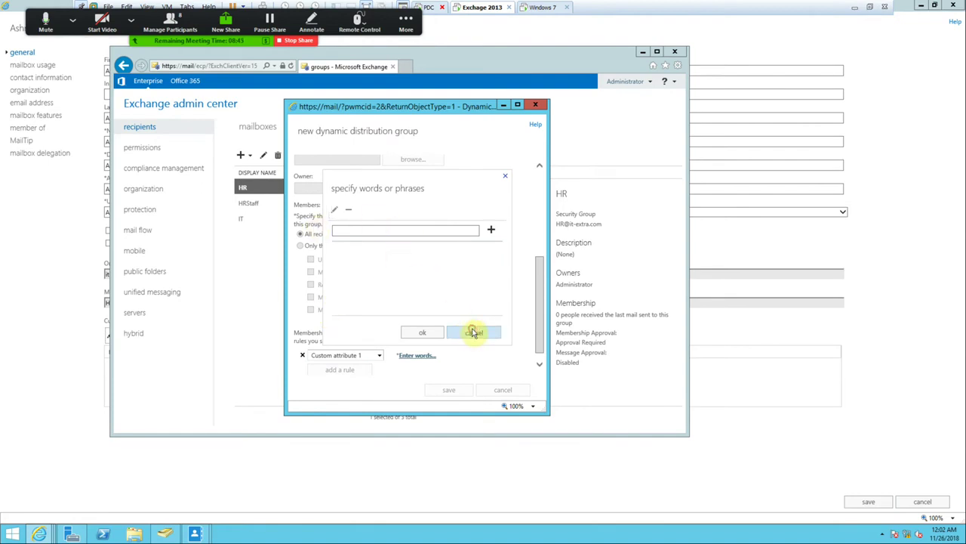
{"action": "left_click", "coordinate": [480, 391]}
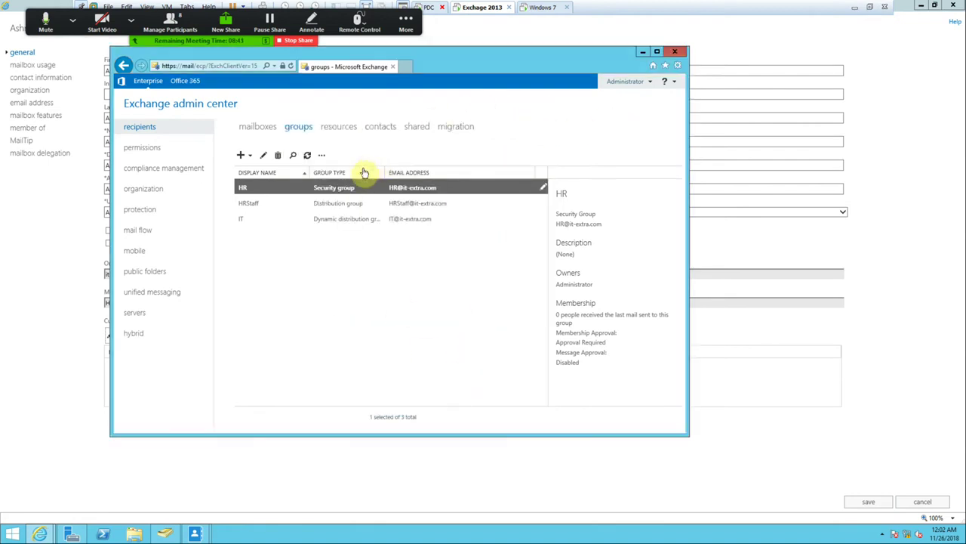
Close the custom attributes editor and restore the mailbox properties window.
{"action": "left_click", "coordinate": [642, 51]}
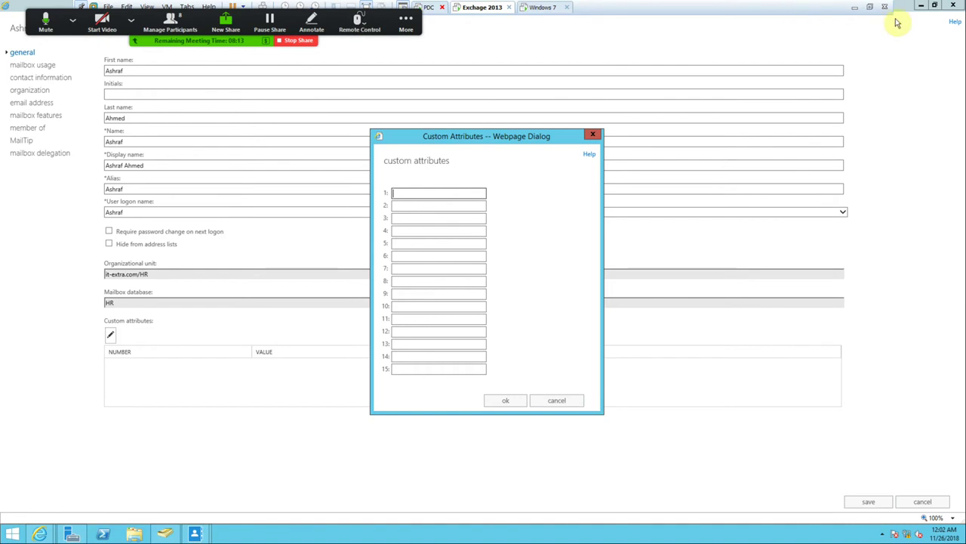
{"action": "left_click", "coordinate": [592, 137]}
{"action": "left_click", "coordinate": [934, 6]}
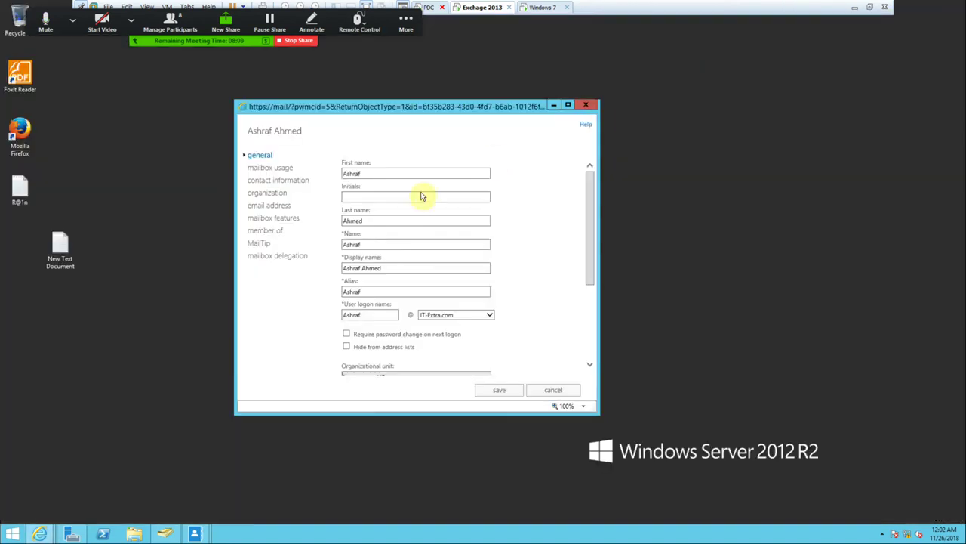
Return to the admin center's mailbox list, enlarge the window, and open mail flow.
{"action": "mouse_move", "coordinate": [39, 534]}
{"action": "left_click", "coordinate": [41, 496]}
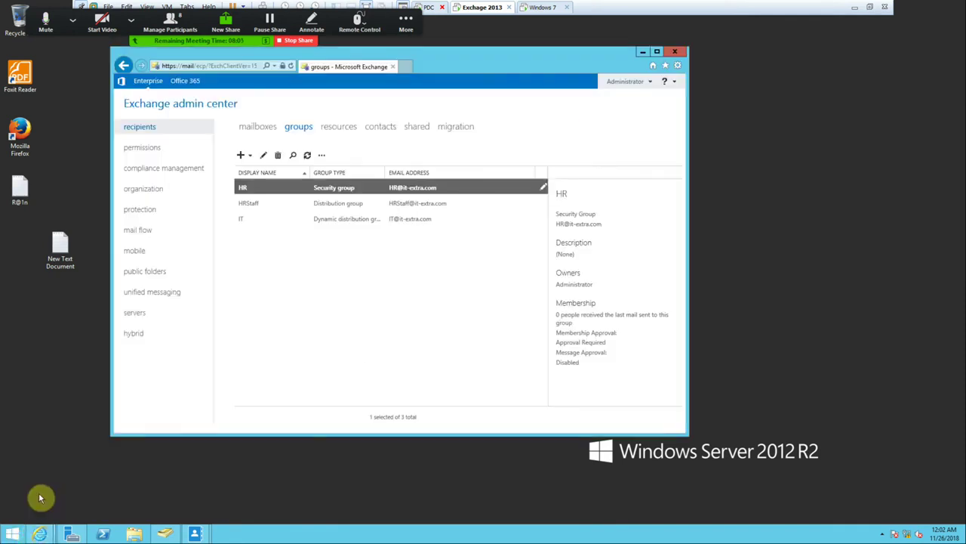
{"action": "left_click", "coordinate": [254, 126]}
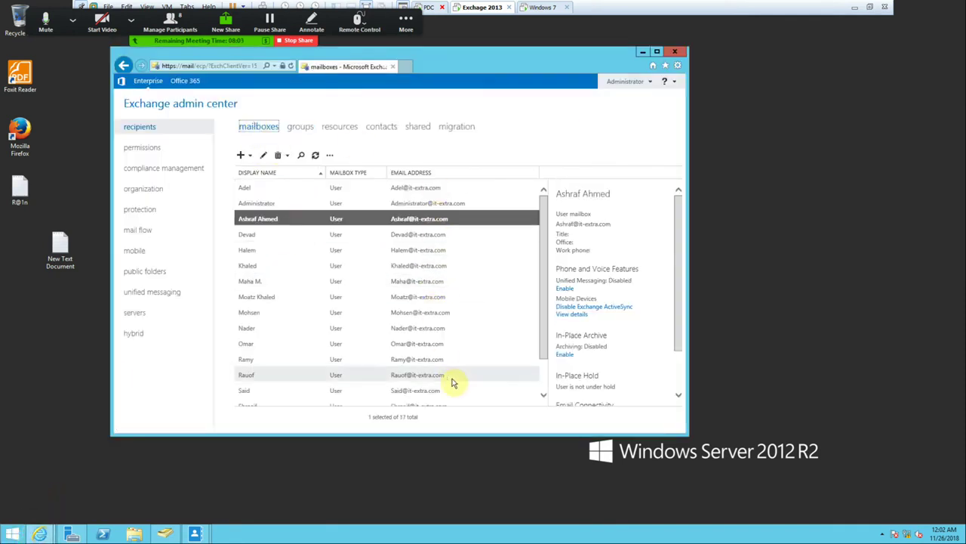
{"action": "scroll", "coordinate": [255, 261], "scroll_direction": "down", "scroll_amount": 1}
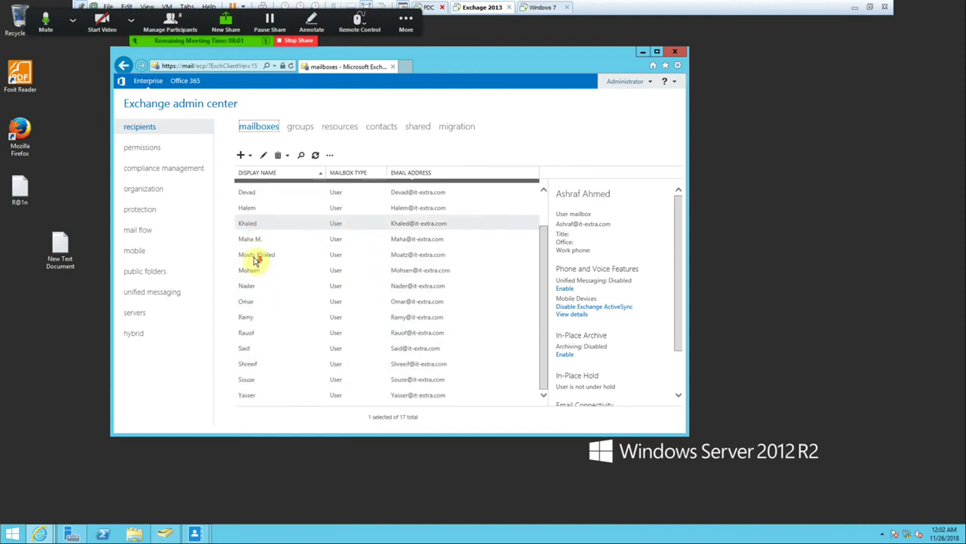
{"action": "left_click_drag", "start_coordinate": [490, 436], "coordinate": [496, 529]}
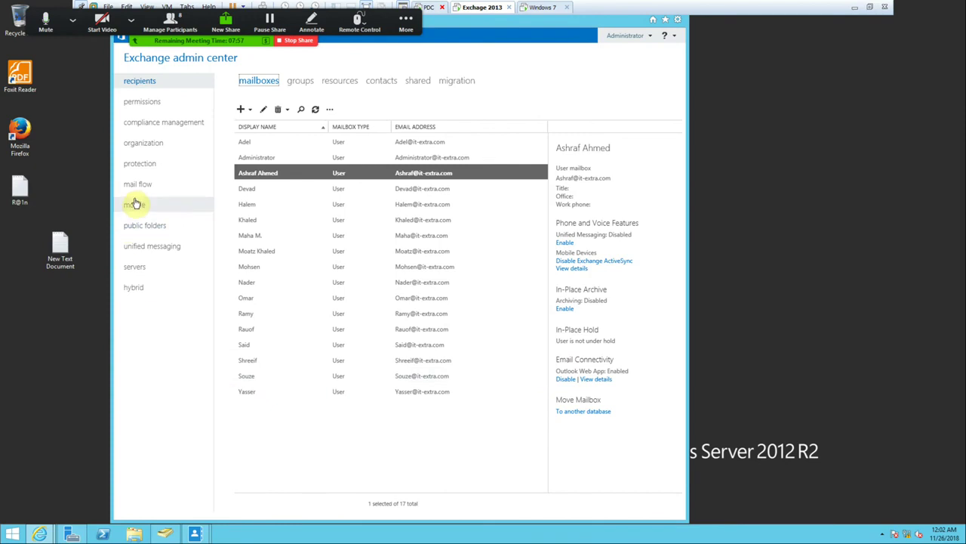
{"action": "left_click", "coordinate": [140, 185]}
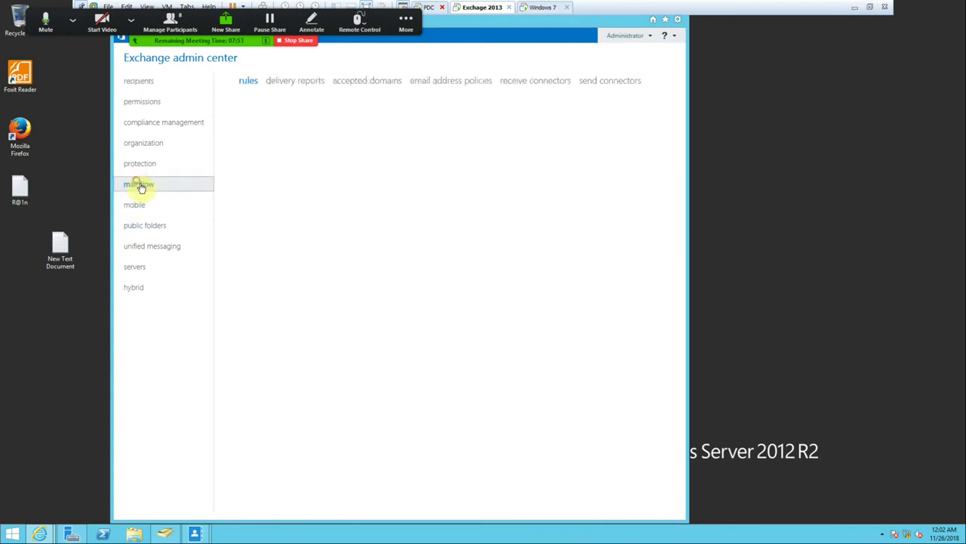
Add an authoritative accepted domain named ACG-ITF for ACG-ITF.com.
{"action": "left_click", "coordinate": [350, 80]}
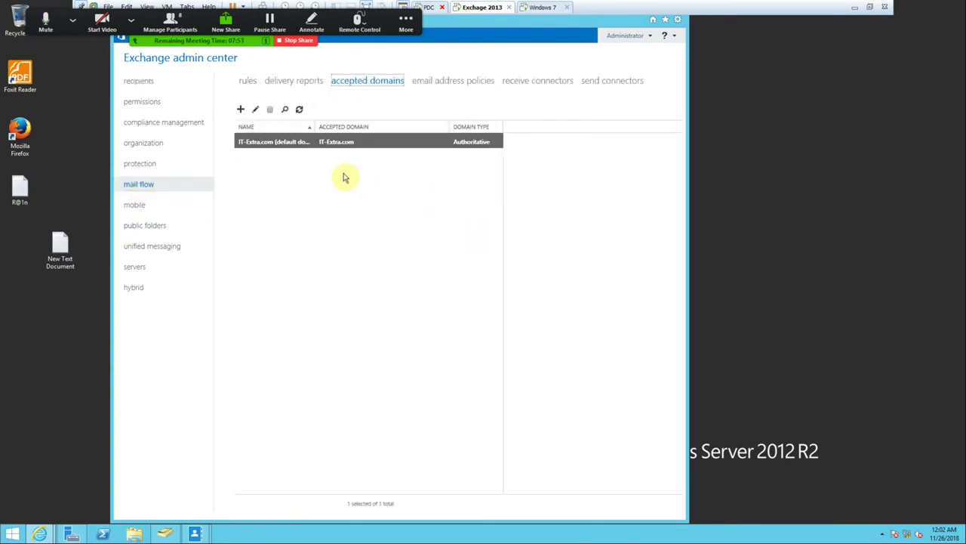
{"action": "left_click", "coordinate": [242, 111]}
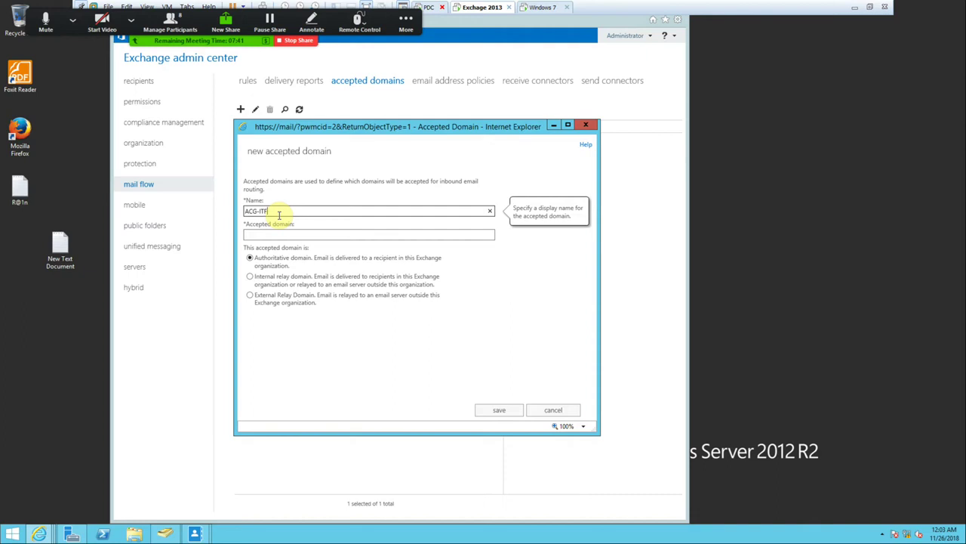
{"action": "key", "text": "Tab"}
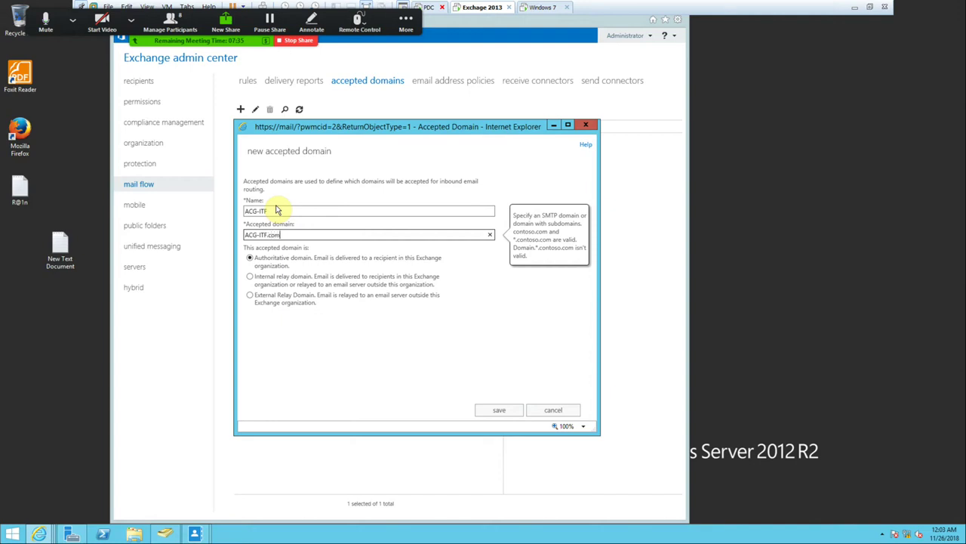
{"action": "left_click", "coordinate": [501, 412]}
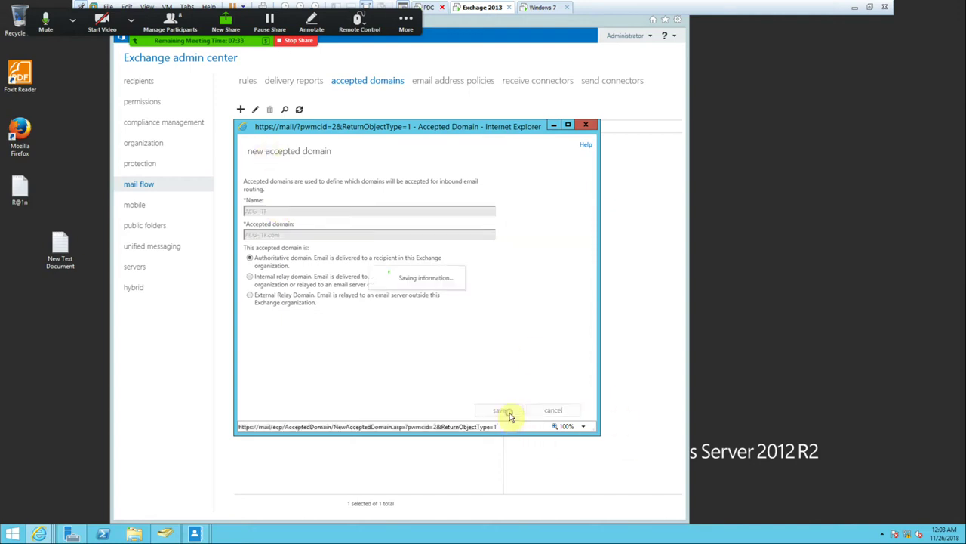
{"action": "left_click", "coordinate": [450, 81]}
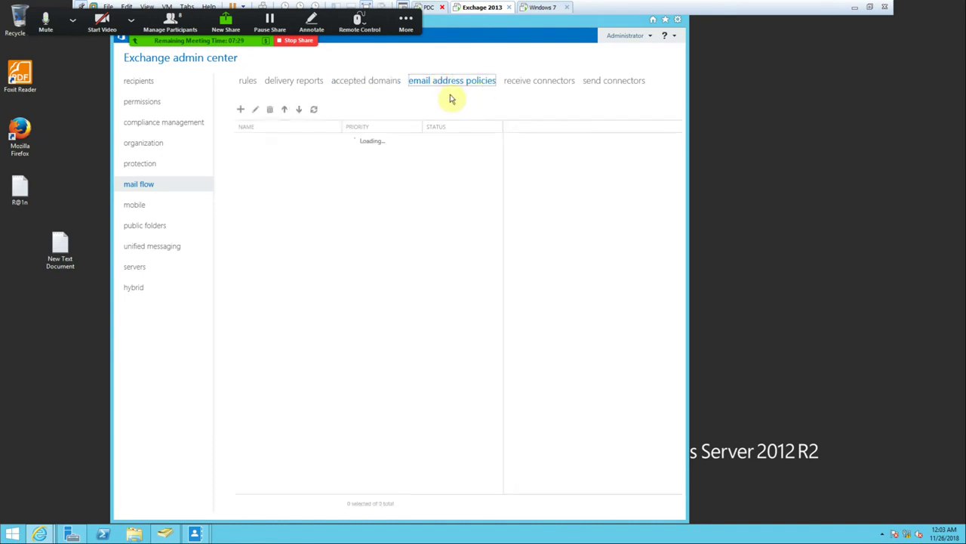
{"action": "left_click", "coordinate": [241, 110]}
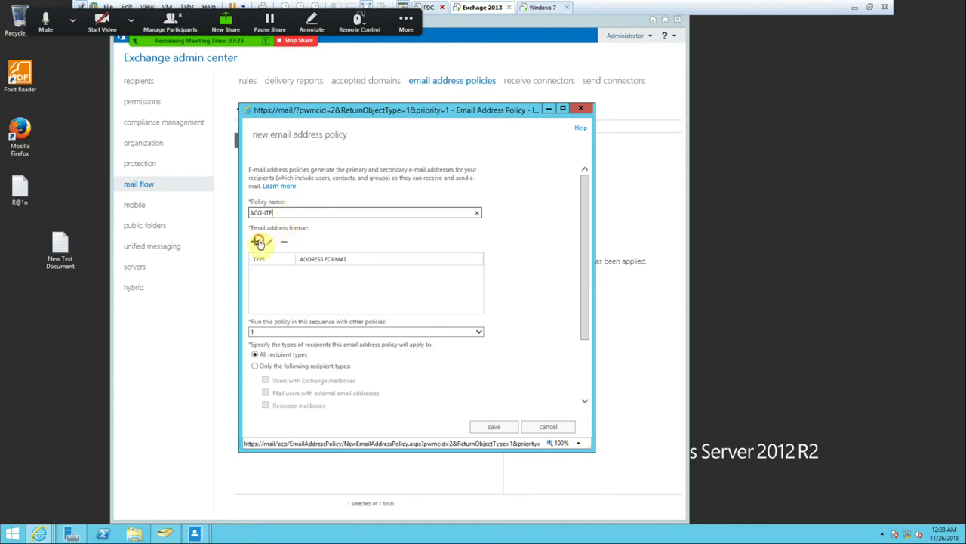
{"action": "left_click", "coordinate": [257, 243]}
{"action": "left_click", "coordinate": [472, 196]}
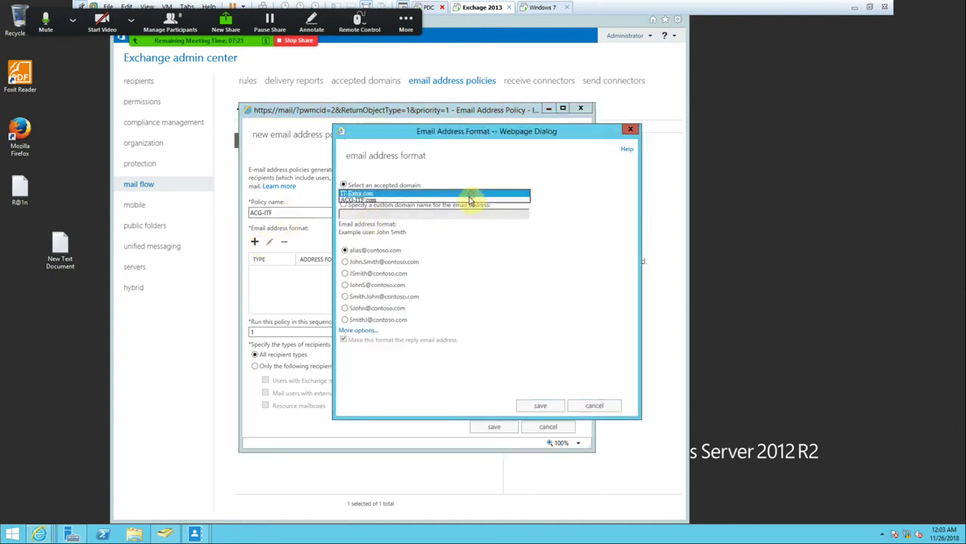
{"action": "left_click", "coordinate": [356, 203]}
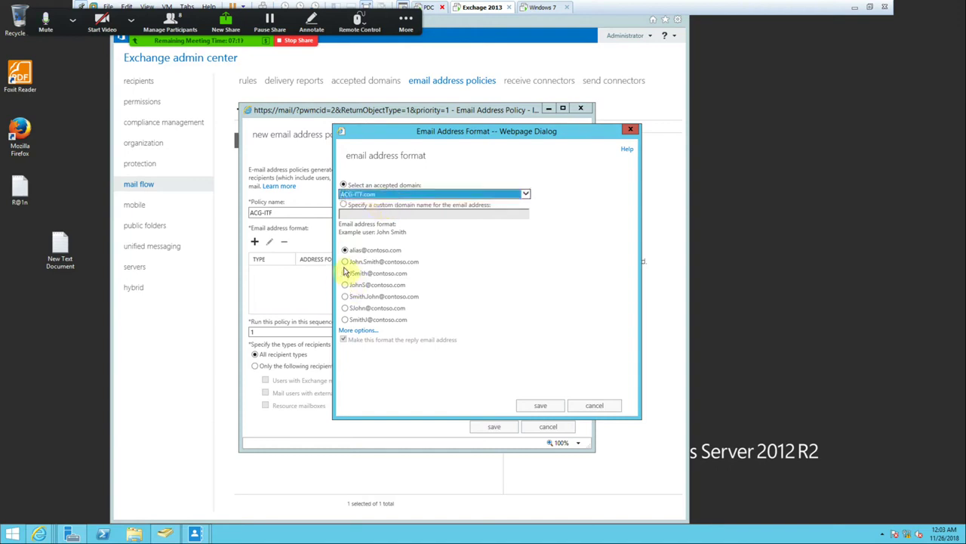
{"action": "left_click", "coordinate": [345, 262]}
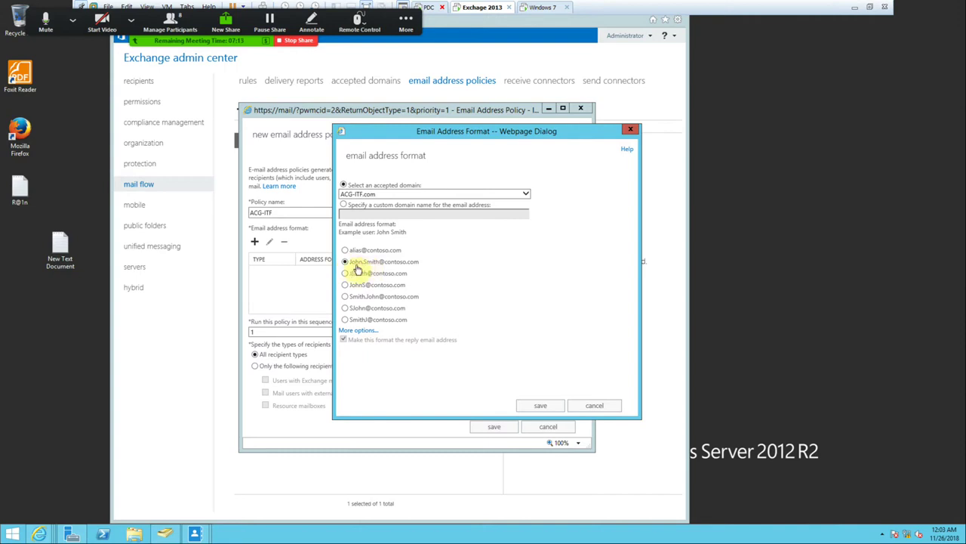
{"action": "left_click", "coordinate": [540, 405]}
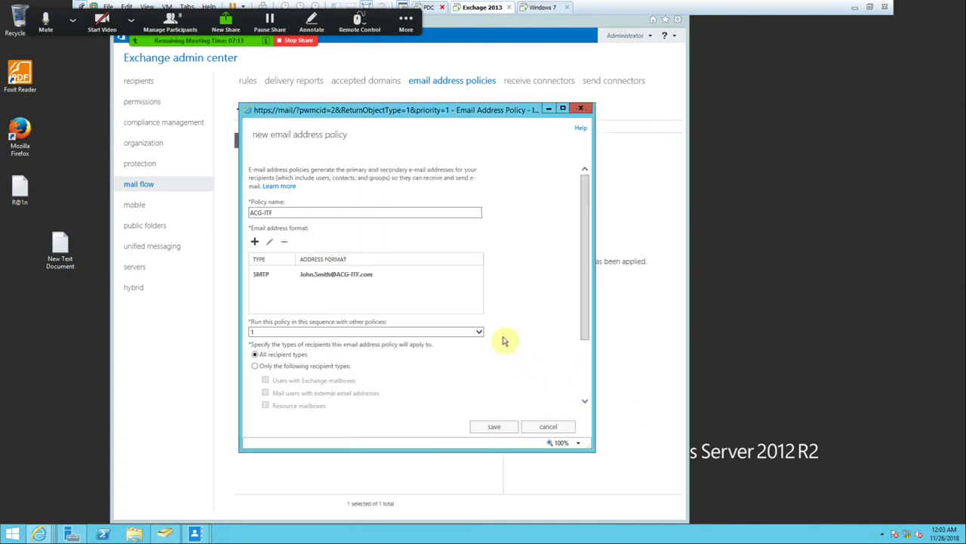
Limit the policy to mailbox users whose Custom attribute 1 equals ACG-ITF and save it.
{"action": "scroll", "coordinate": [505, 341], "scroll_direction": "down", "scroll_amount": 3}
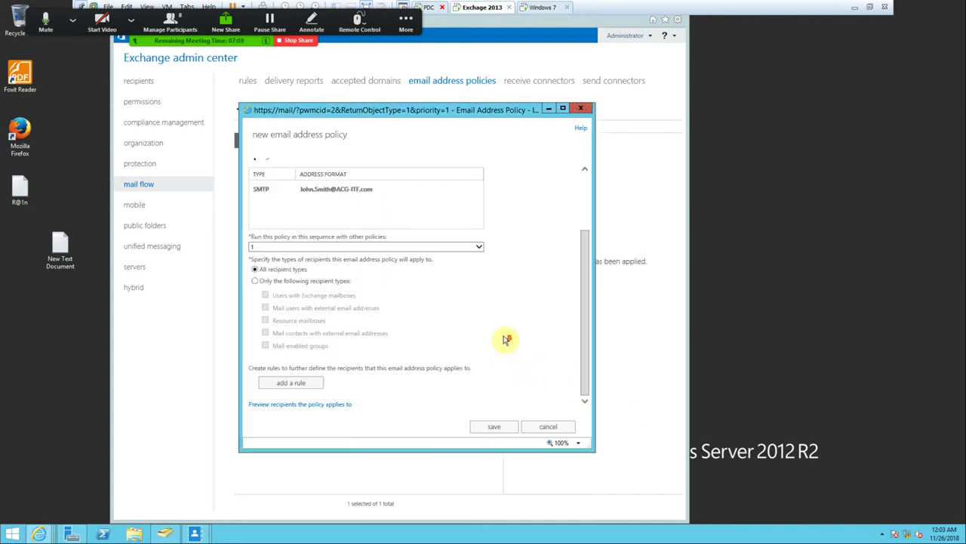
{"action": "left_click", "coordinate": [253, 283]}
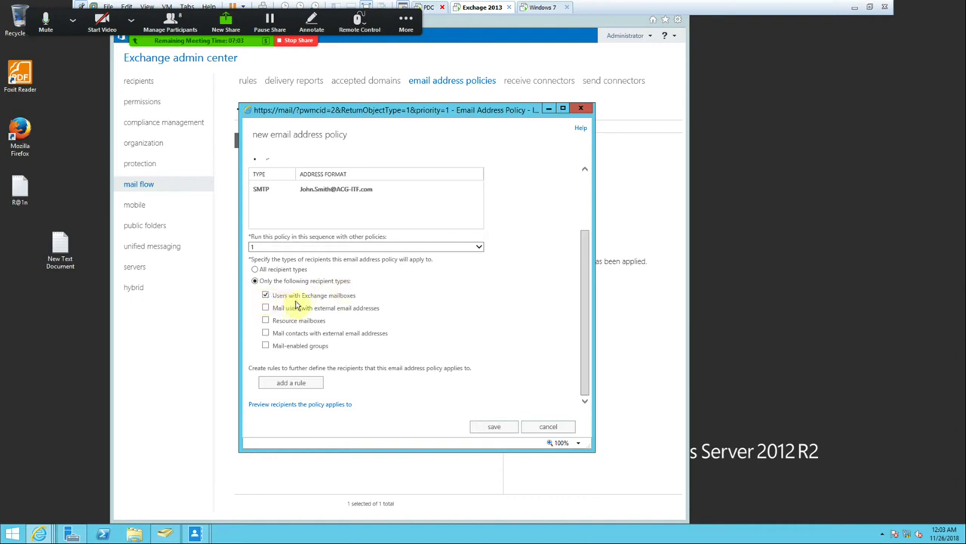
{"action": "left_click", "coordinate": [293, 383]}
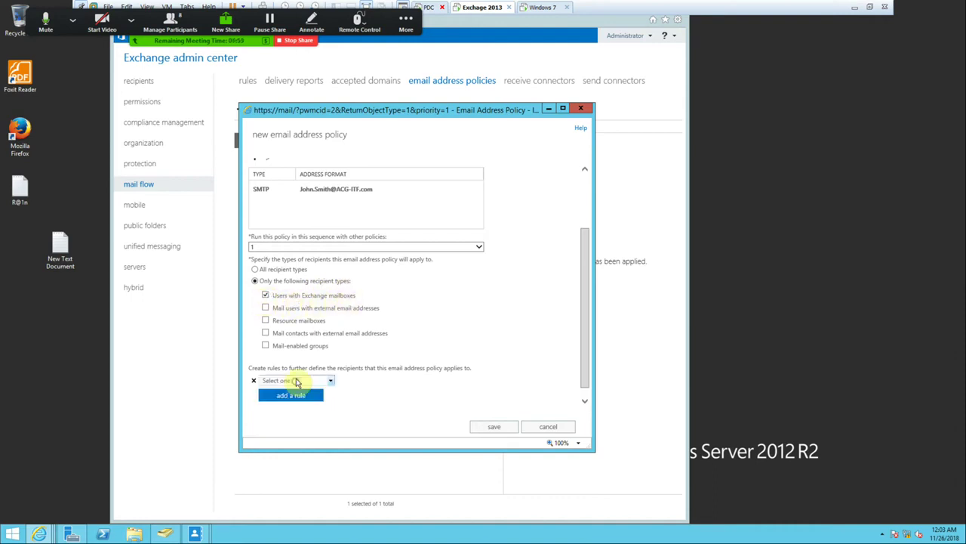
{"action": "left_click", "coordinate": [308, 383]}
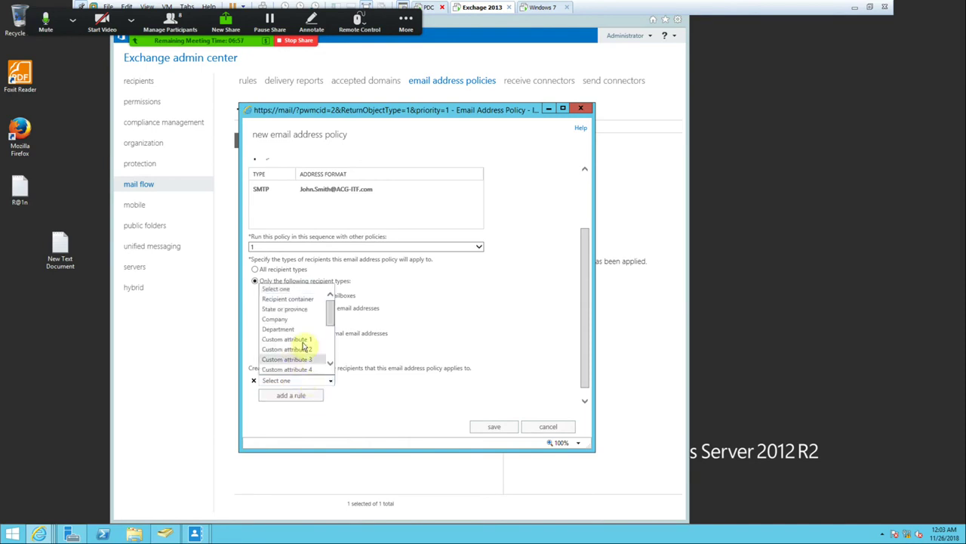
{"action": "scroll", "coordinate": [296, 342], "scroll_direction": "down", "scroll_amount": 2}
{"action": "scroll", "coordinate": [288, 337], "scroll_direction": "up", "scroll_amount": 3}
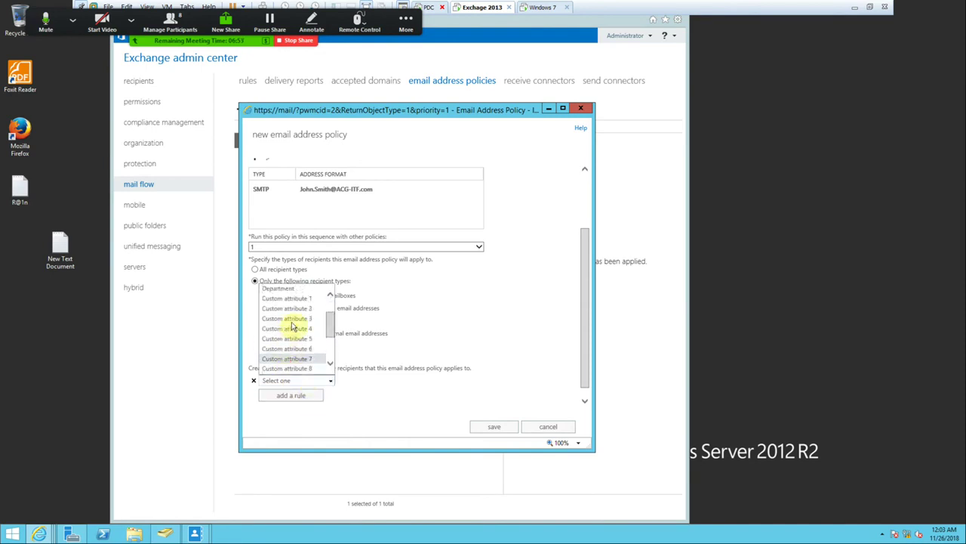
{"action": "left_click", "coordinate": [295, 301]}
{"action": "left_click", "coordinate": [369, 252]}
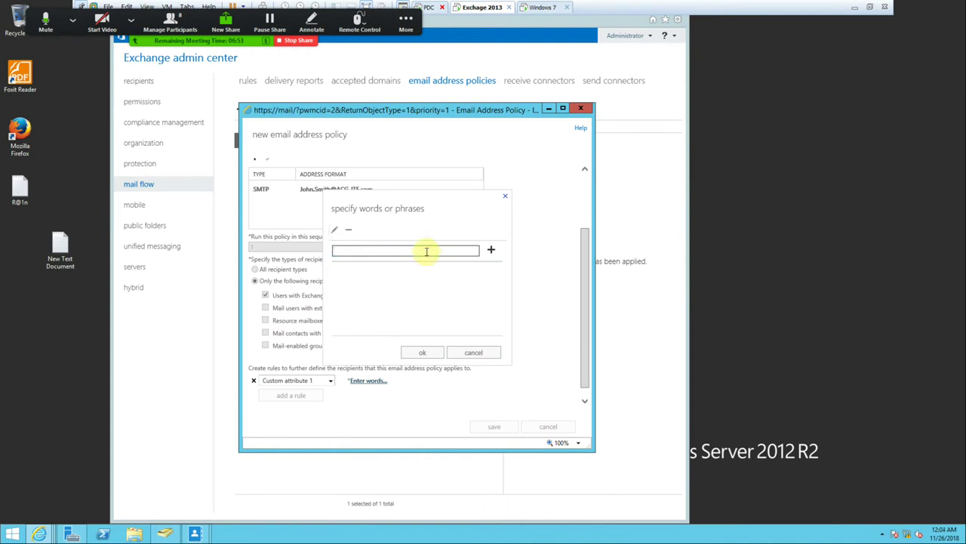
{"action": "type", "text": "ACG-ITF"}
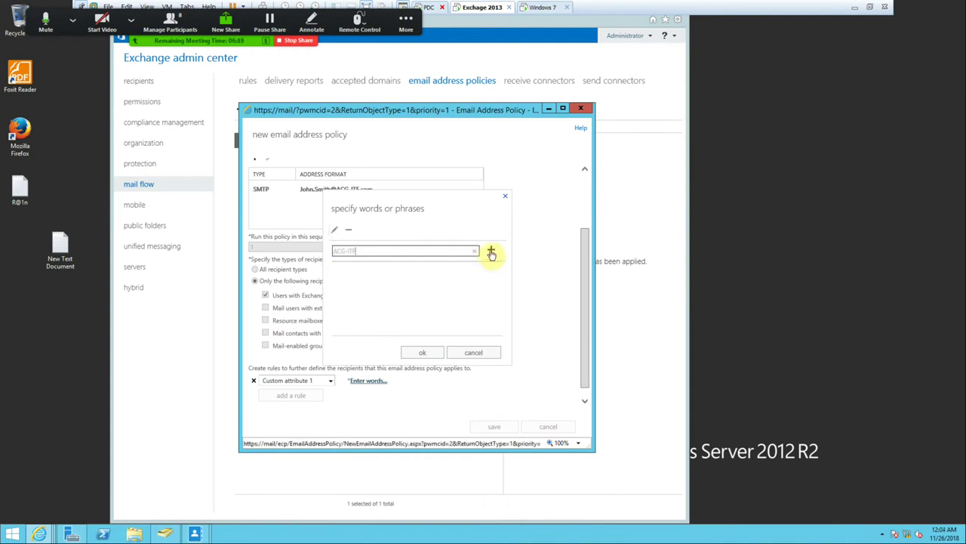
{"action": "left_click", "coordinate": [491, 249]}
{"action": "left_click", "coordinate": [428, 352]}
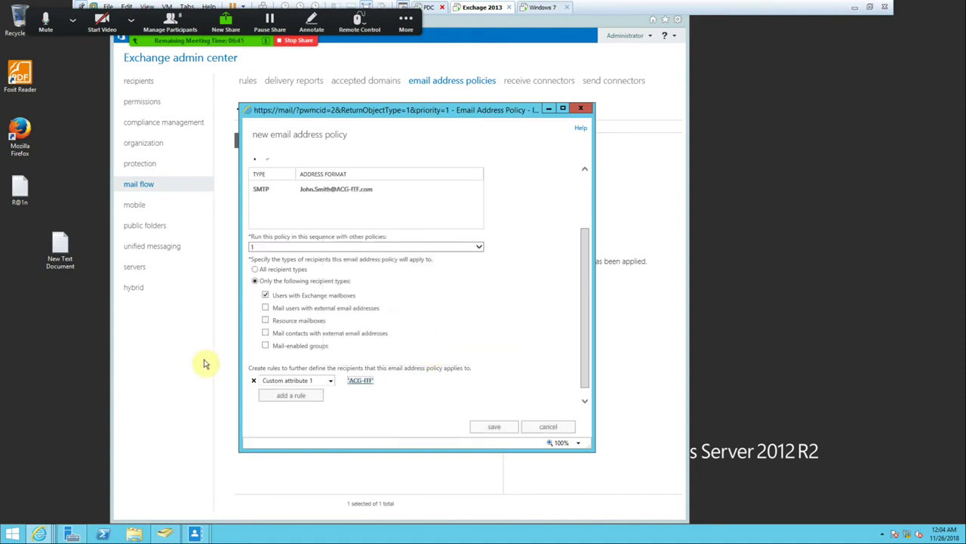
{"action": "left_click", "coordinate": [495, 426]}
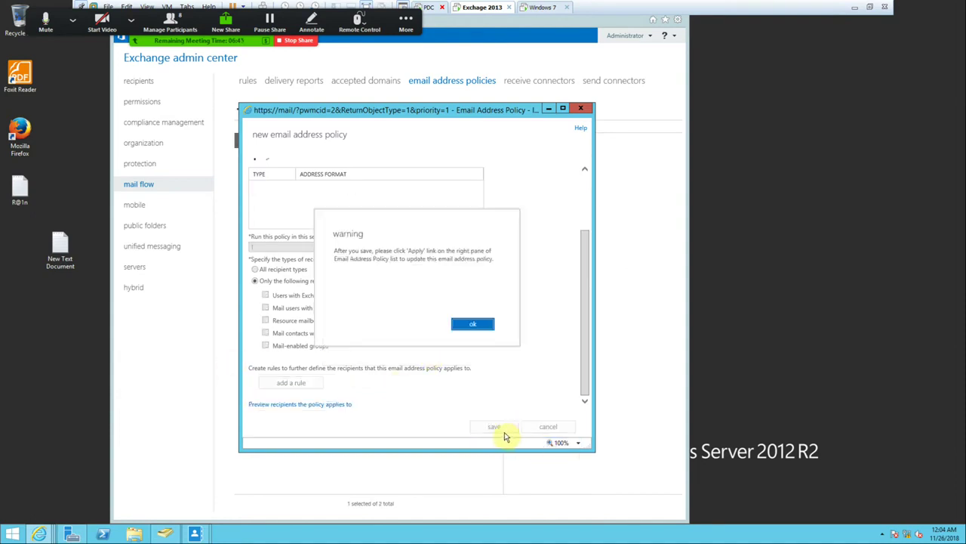
Apply the ACG-ITF email address policy to recipients.
{"action": "left_click", "coordinate": [475, 325]}
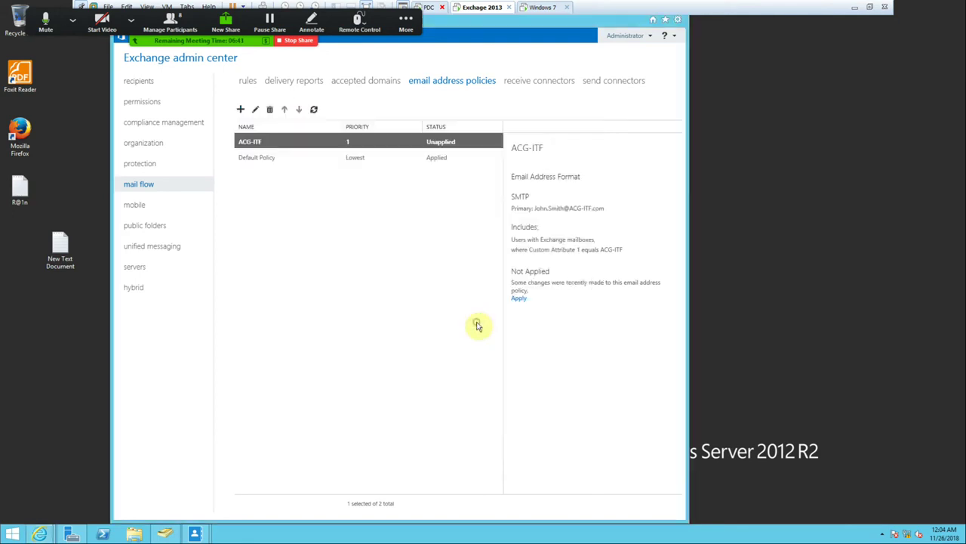
{"action": "left_click", "coordinate": [517, 299]}
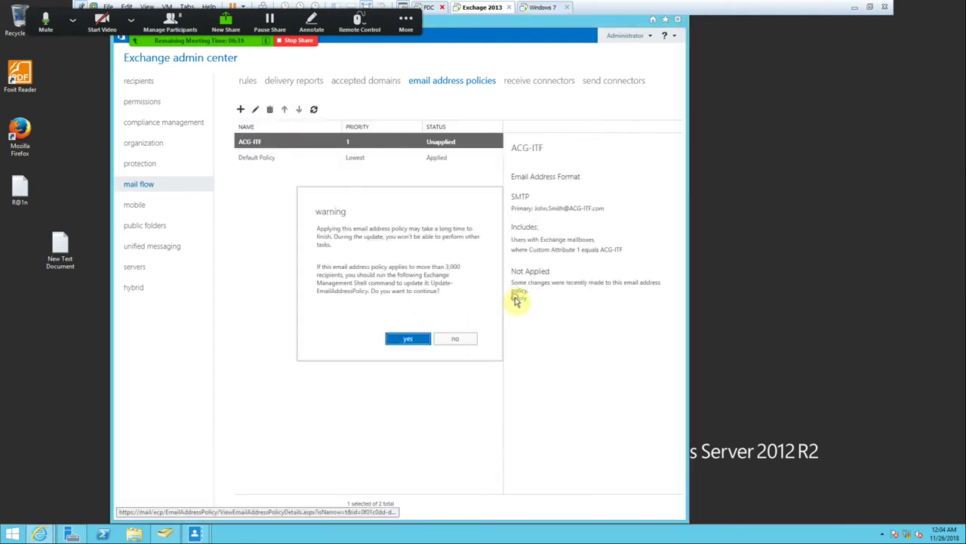
{"action": "left_click", "coordinate": [400, 340]}
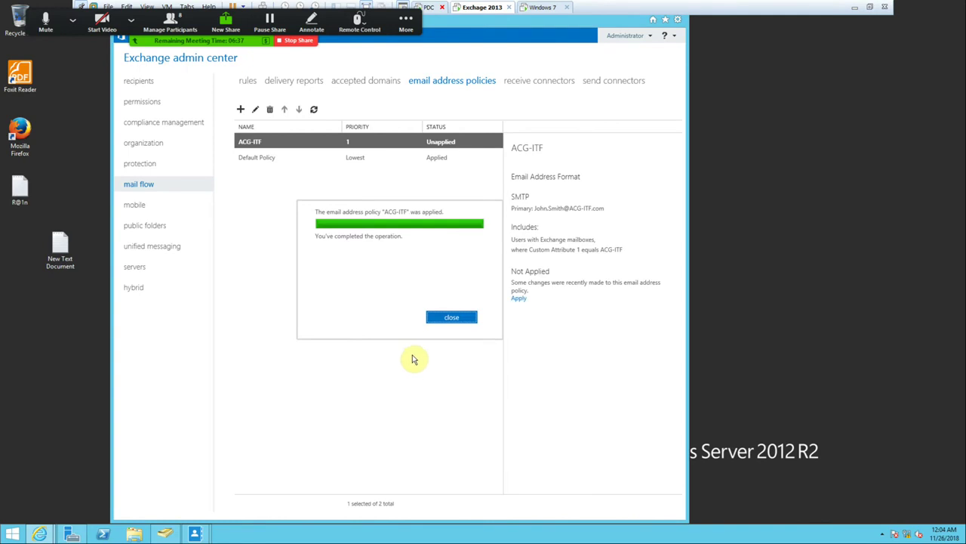
{"action": "left_click", "coordinate": [450, 319]}
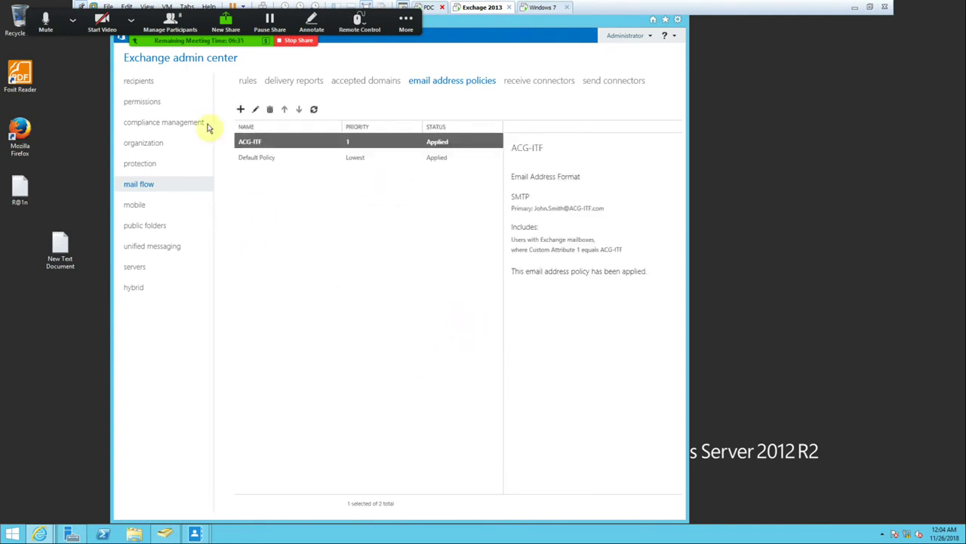
Set the last IT user's Company to ACG-ITF in Active Directory, then open the ACG-ITF policy.
{"action": "left_click", "coordinate": [163, 533]}
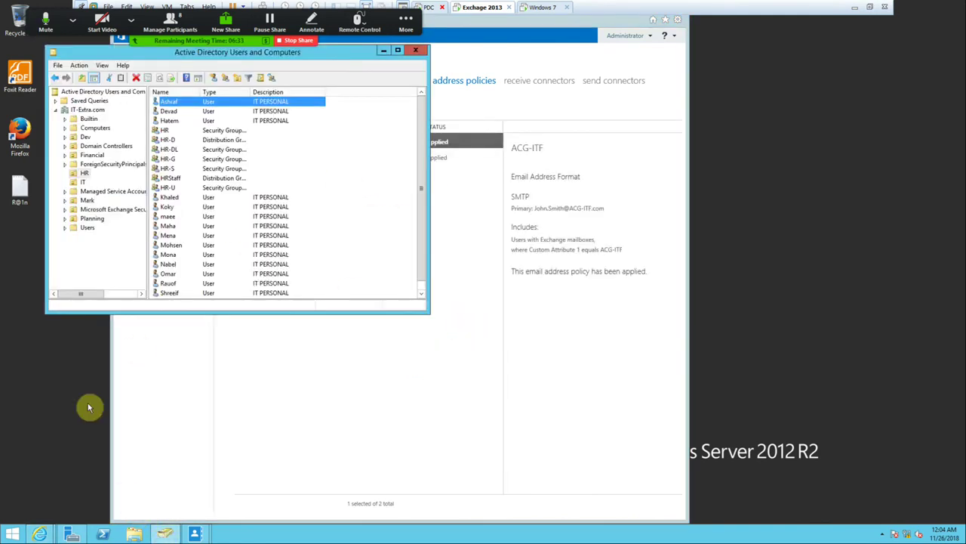
{"action": "left_click", "coordinate": [83, 182]}
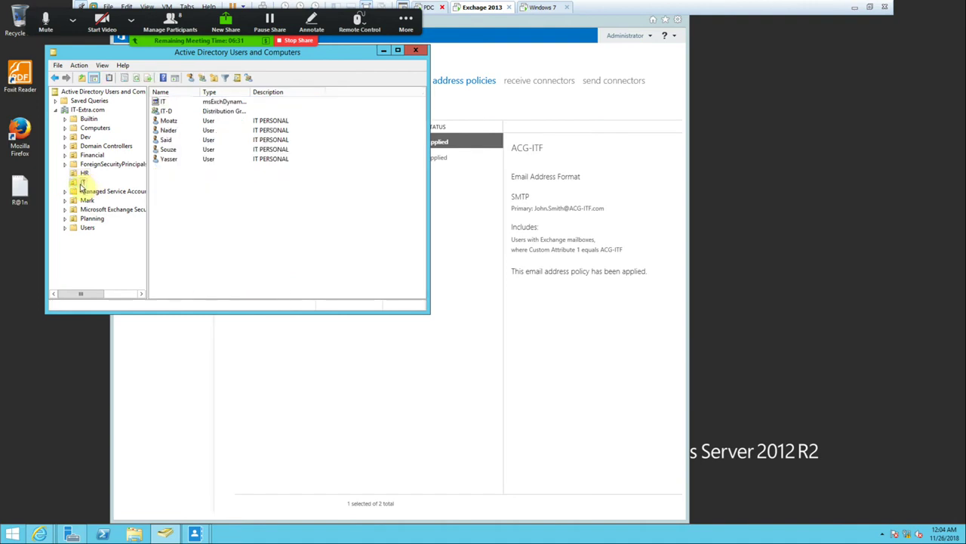
{"action": "double_click", "coordinate": [171, 161]}
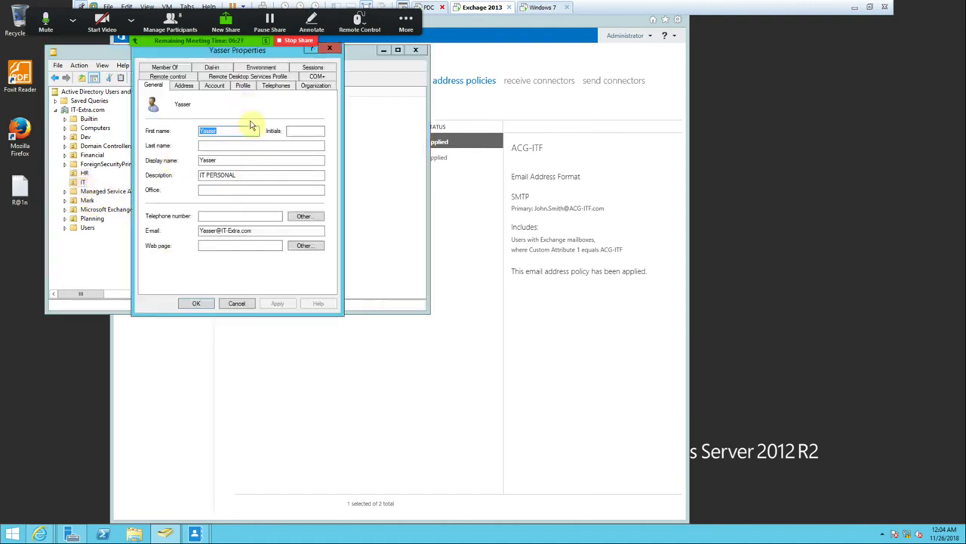
{"action": "left_click", "coordinate": [315, 85]}
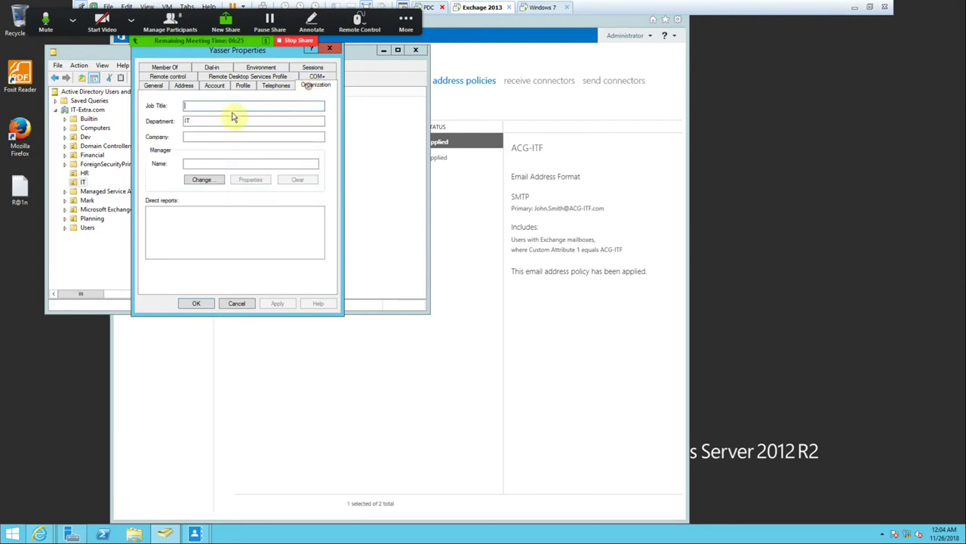
{"action": "right_click", "coordinate": [195, 135]}
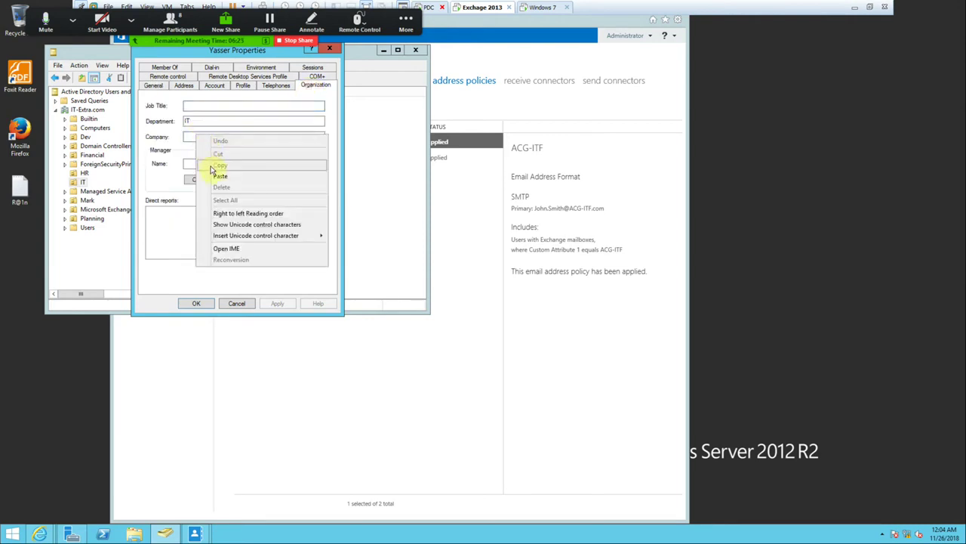
{"action": "left_click", "coordinate": [218, 176]}
{"action": "left_click", "coordinate": [278, 303]}
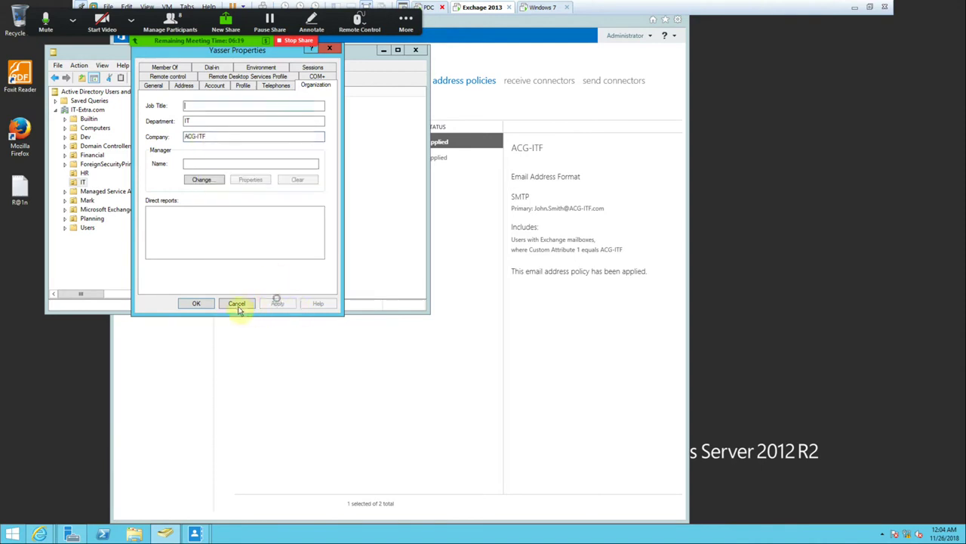
{"action": "left_click", "coordinate": [198, 304]}
{"action": "left_click", "coordinate": [313, 144]}
{"action": "double_click", "coordinate": [312, 144]}
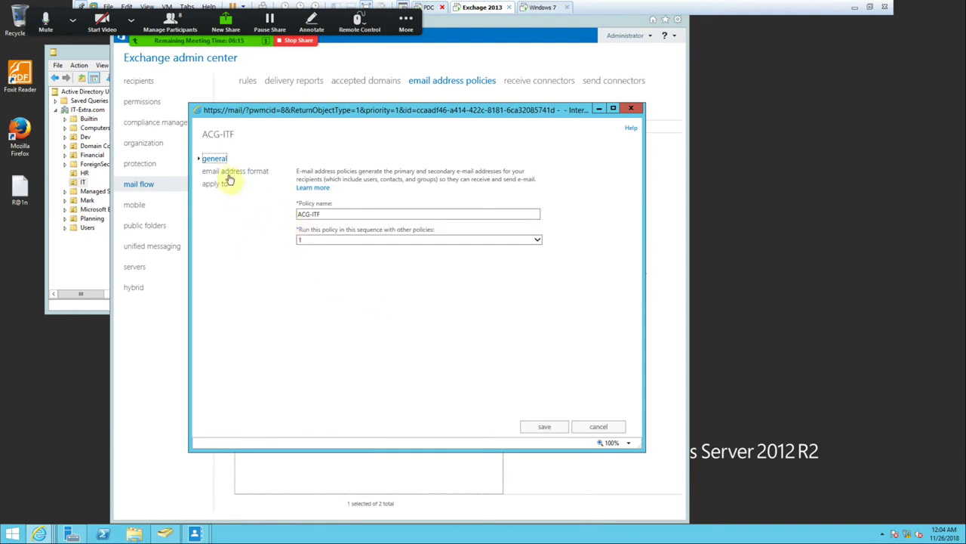
Change the policy's recipient rule to Company equals ACG-ITF and save it.
{"action": "left_click", "coordinate": [226, 172]}
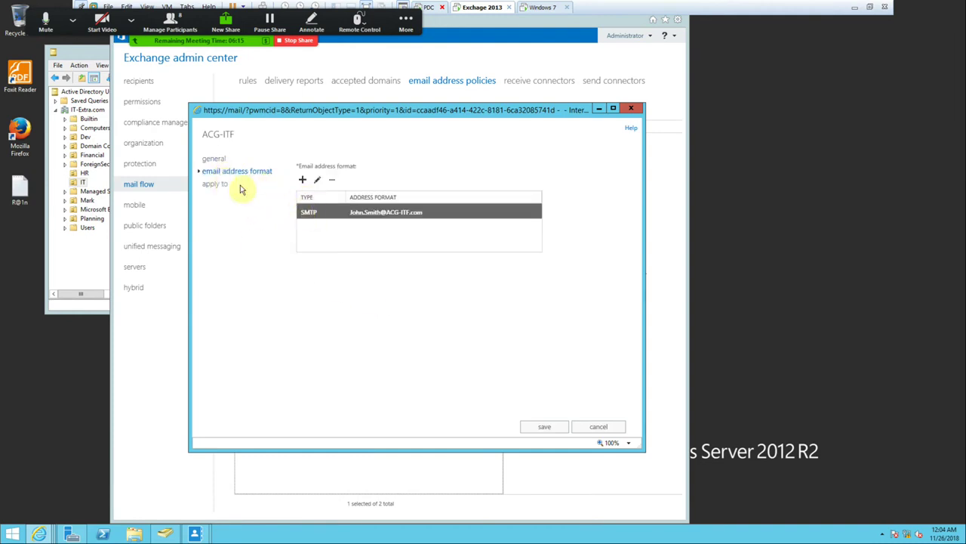
{"action": "left_click", "coordinate": [215, 185]}
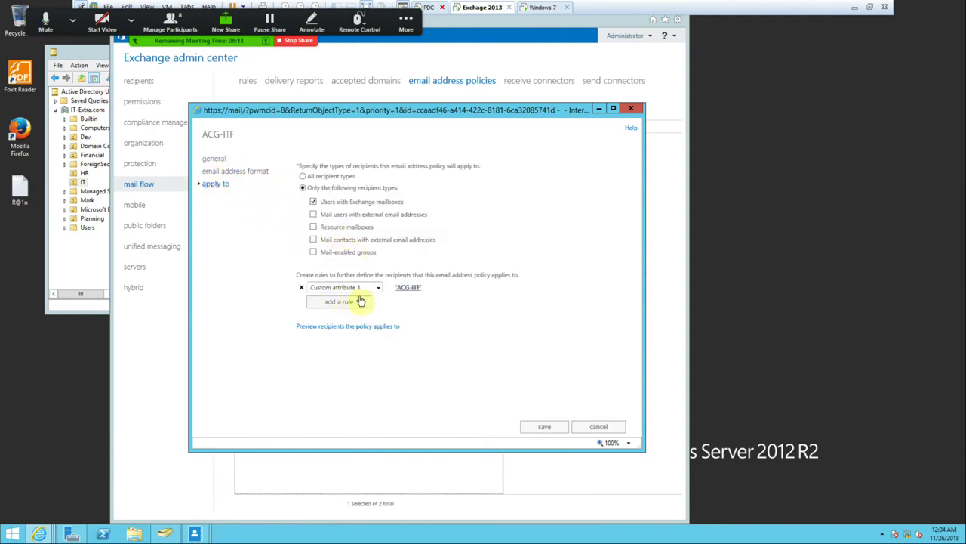
{"action": "left_click", "coordinate": [376, 287]}
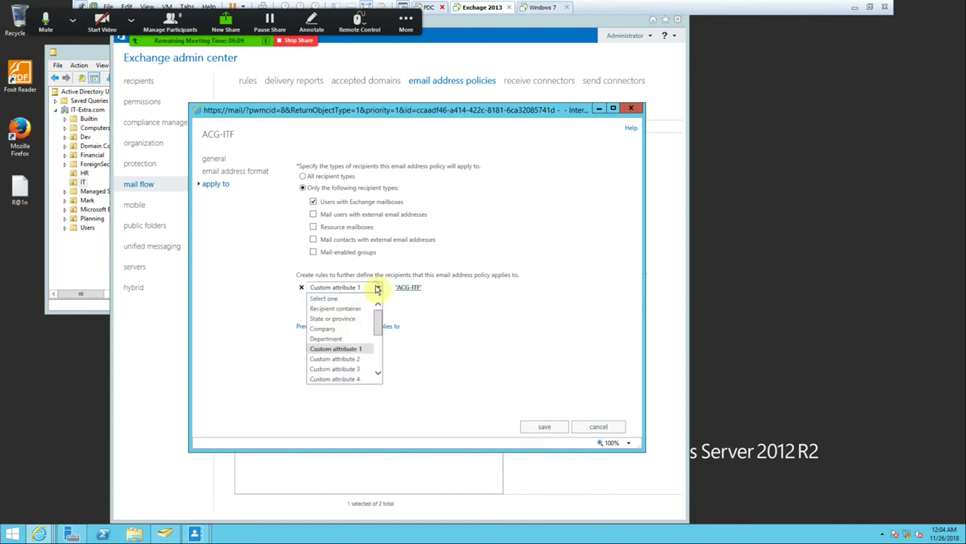
{"action": "left_click", "coordinate": [335, 333]}
{"action": "left_click", "coordinate": [420, 250]}
{"action": "right_click", "coordinate": [421, 253]}
{"action": "left_click", "coordinate": [444, 295]}
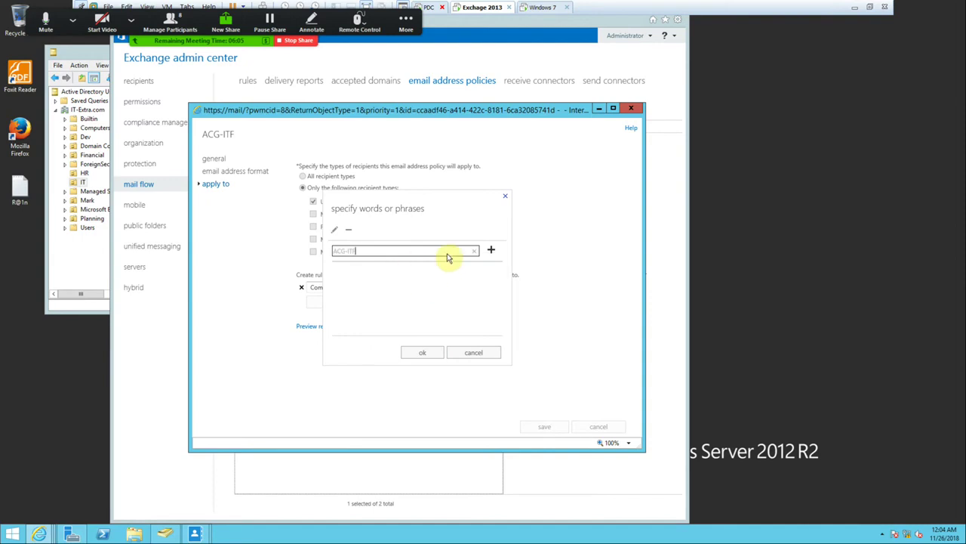
{"action": "left_click", "coordinate": [491, 249]}
{"action": "left_click", "coordinate": [427, 353]}
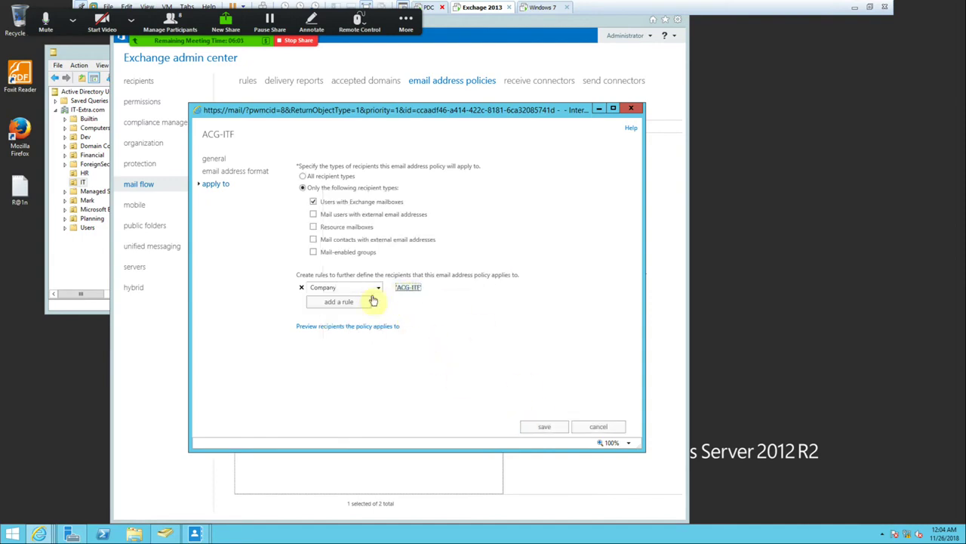
{"action": "left_click", "coordinate": [540, 427]}
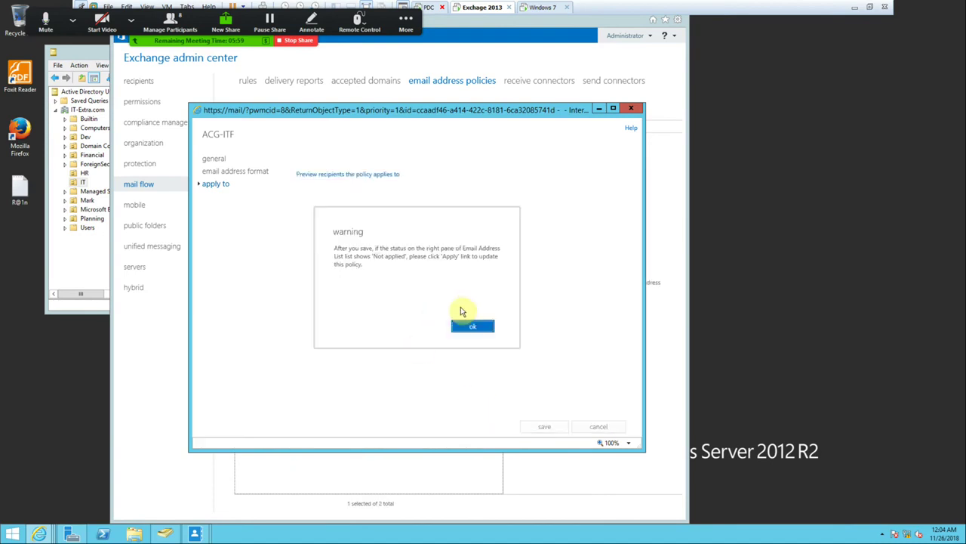
Apply the updated ACG-ITF policy to recipients.
{"action": "left_click", "coordinate": [464, 326]}
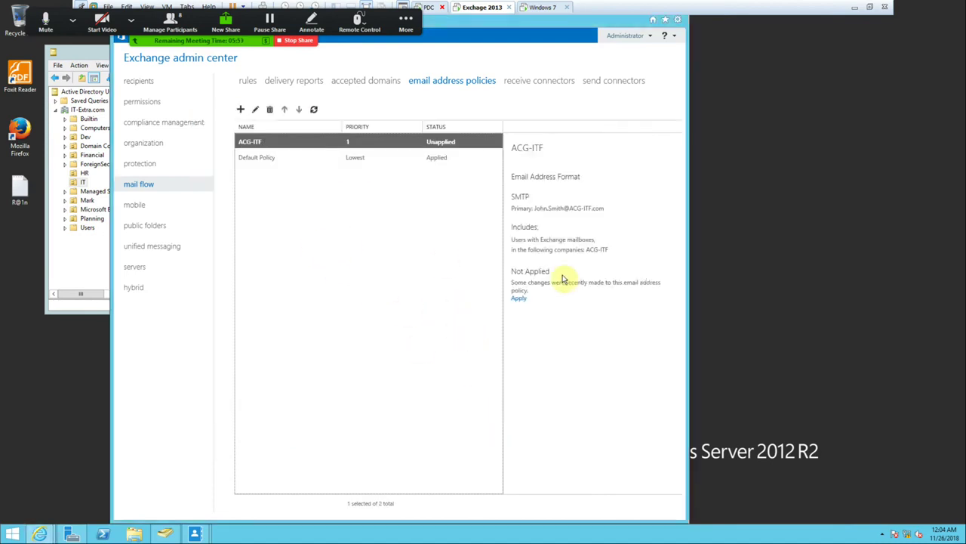
{"action": "left_click", "coordinate": [518, 298]}
{"action": "left_click", "coordinate": [414, 340]}
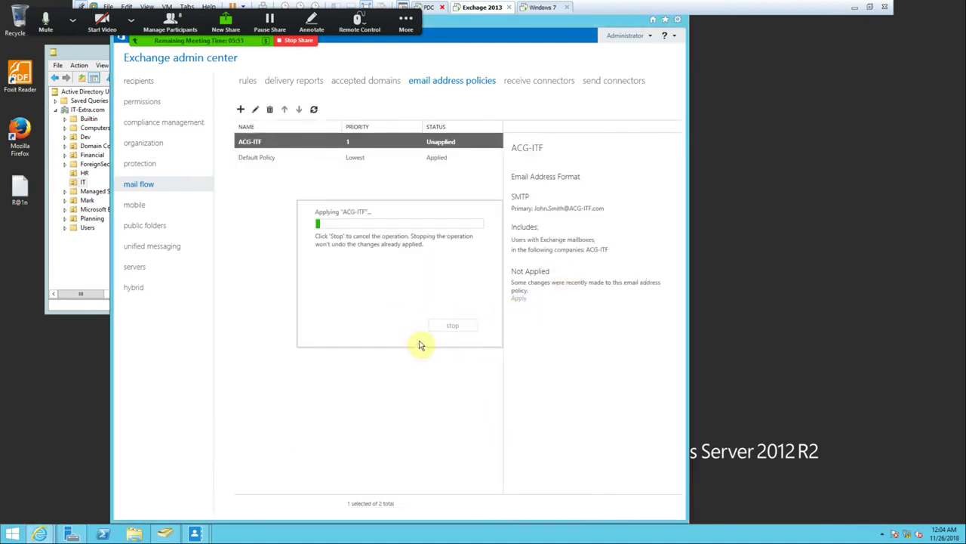
{"action": "left_click", "coordinate": [456, 318]}
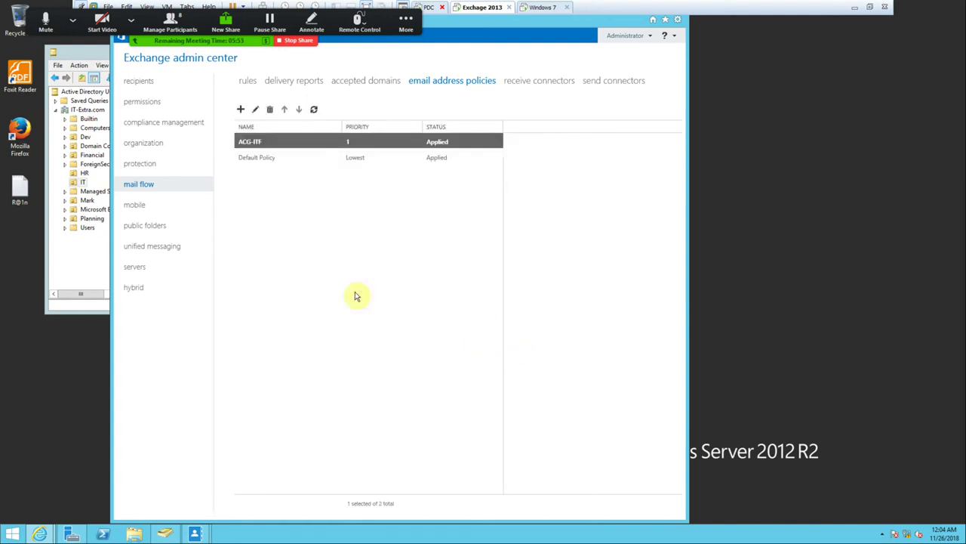
Refresh the mailbox list and open the last mailbox's custom attributes.
{"action": "left_click", "coordinate": [143, 82]}
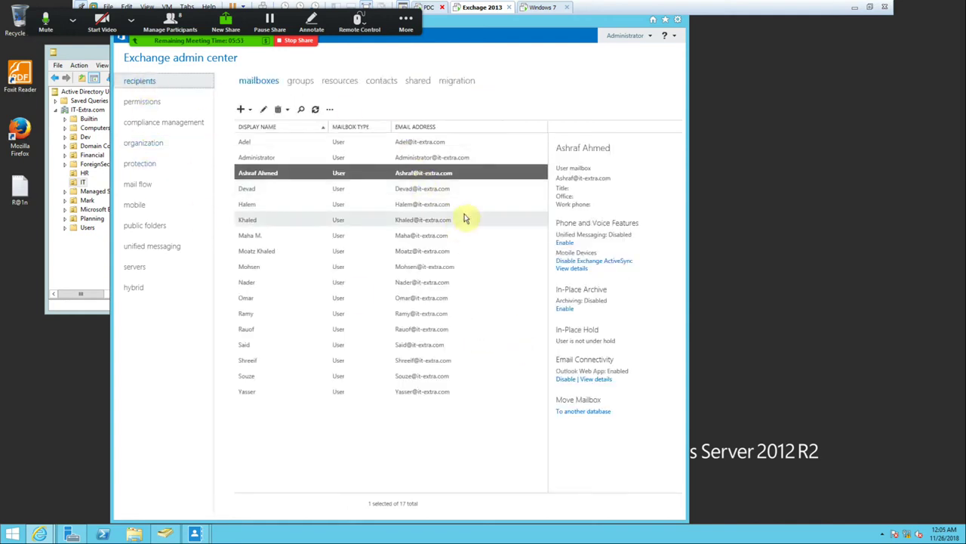
{"action": "left_click", "coordinate": [313, 111]}
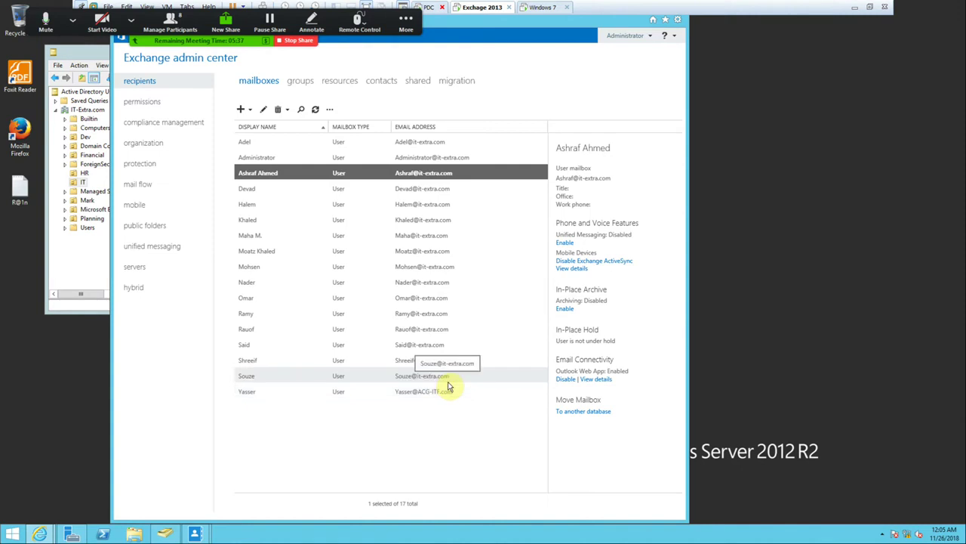
{"action": "double_click", "coordinate": [306, 393]}
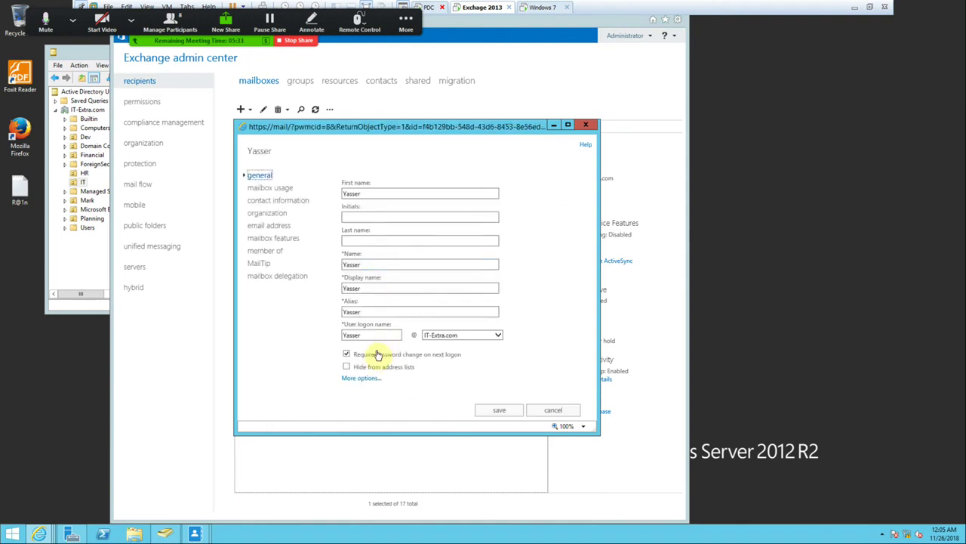
{"action": "left_click", "coordinate": [361, 377]}
{"action": "scroll", "coordinate": [400, 370], "scroll_direction": "down", "scroll_amount": 2}
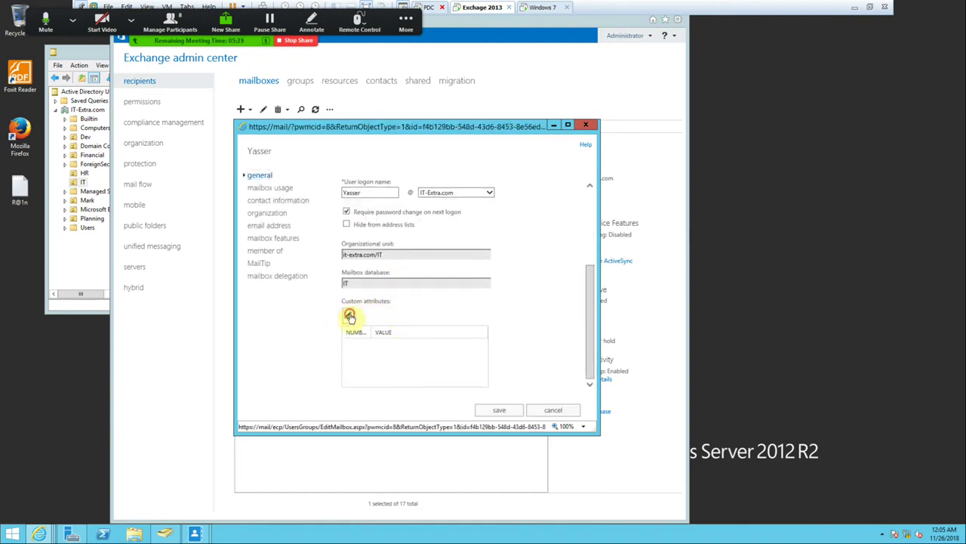
{"action": "left_click", "coordinate": [349, 316]}
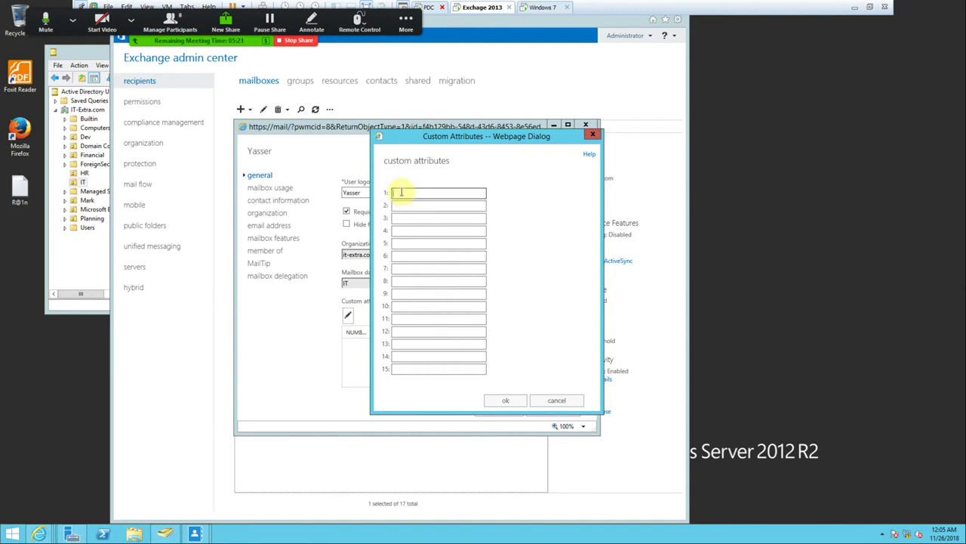
Set the mailbox's Custom attribute 1 to ACG-ITF and save it.
{"action": "right_click", "coordinate": [400, 192]}
{"action": "left_click", "coordinate": [433, 235]}
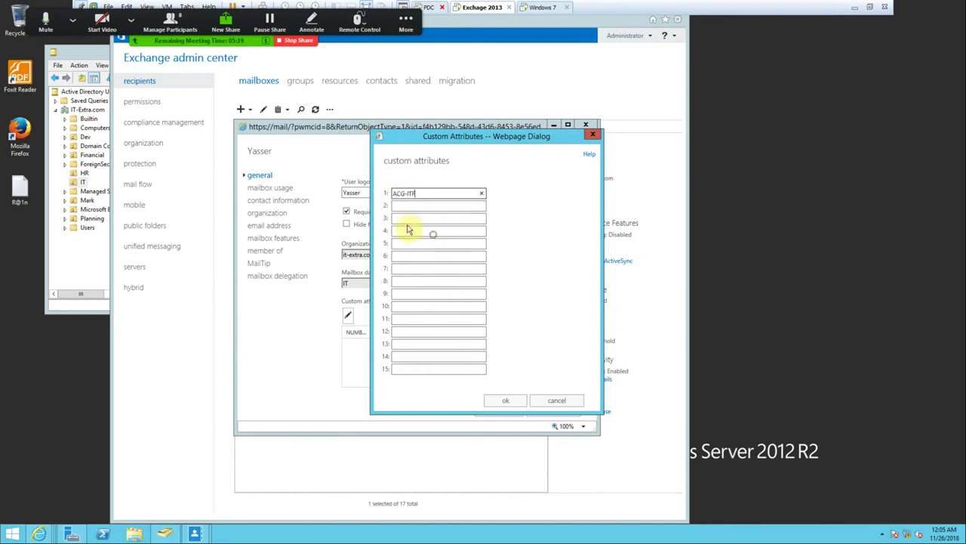
{"action": "left_click", "coordinate": [505, 400]}
{"action": "left_click", "coordinate": [485, 410]}
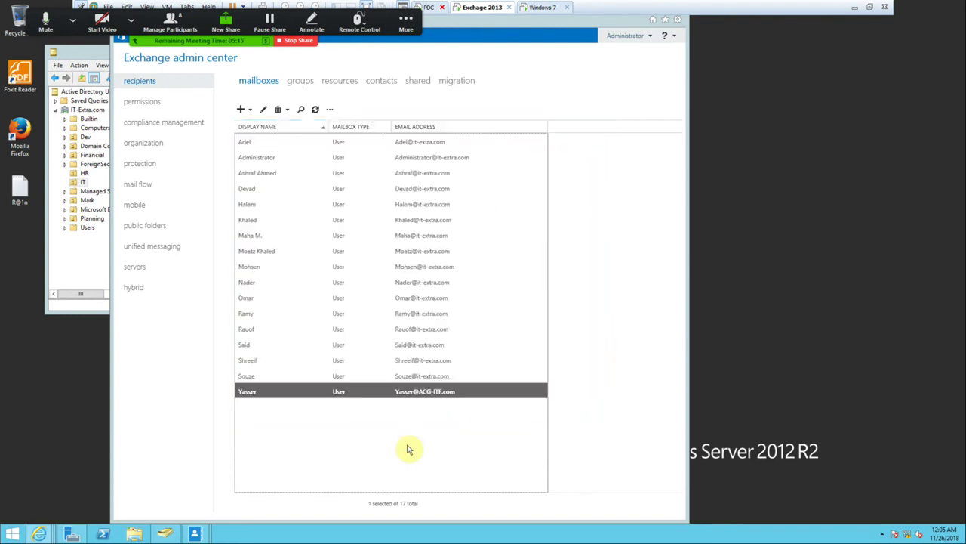
{"action": "left_click", "coordinate": [144, 185]}
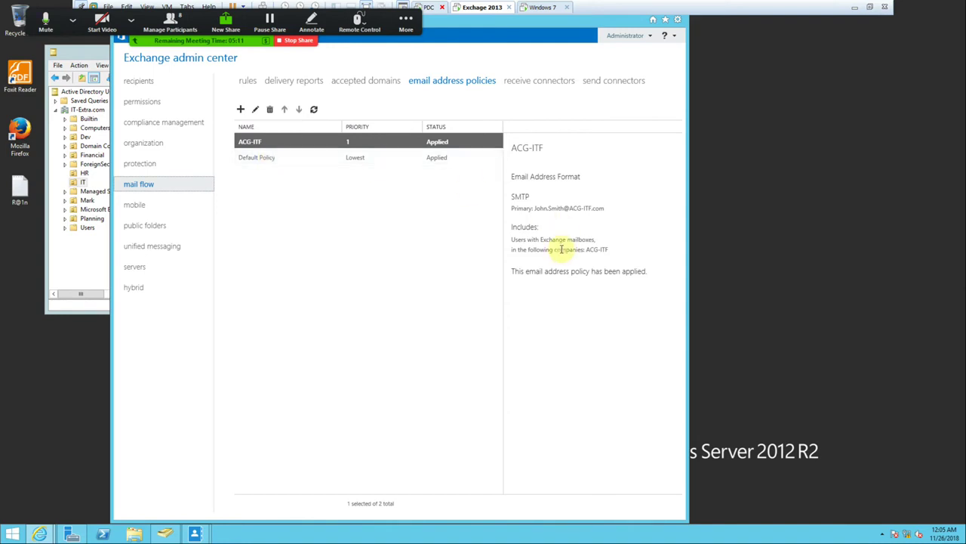
Replace the policy's Company rule with Custom attribute 1 equals ACG-ITF and save.
{"action": "double_click", "coordinate": [383, 143]}
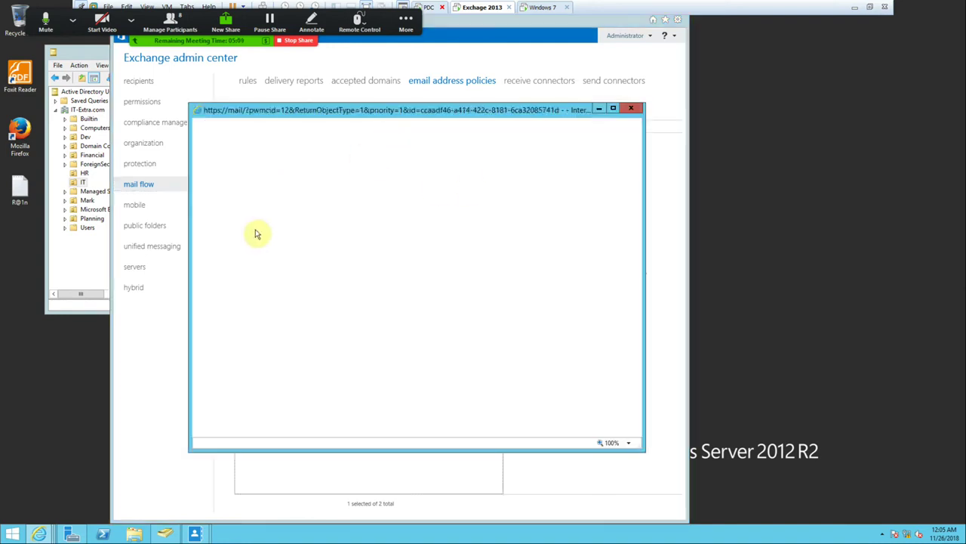
{"action": "left_click", "coordinate": [215, 184]}
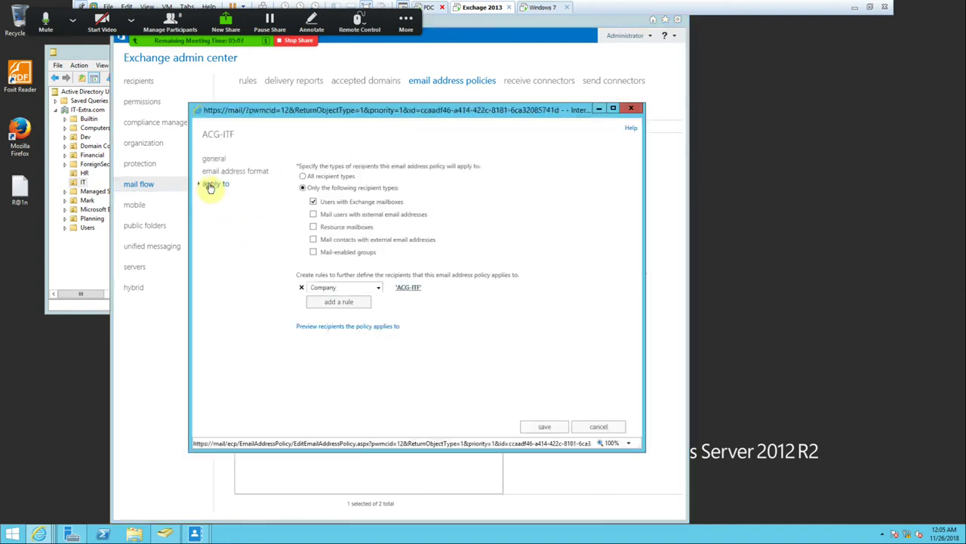
{"action": "left_click", "coordinate": [301, 288]}
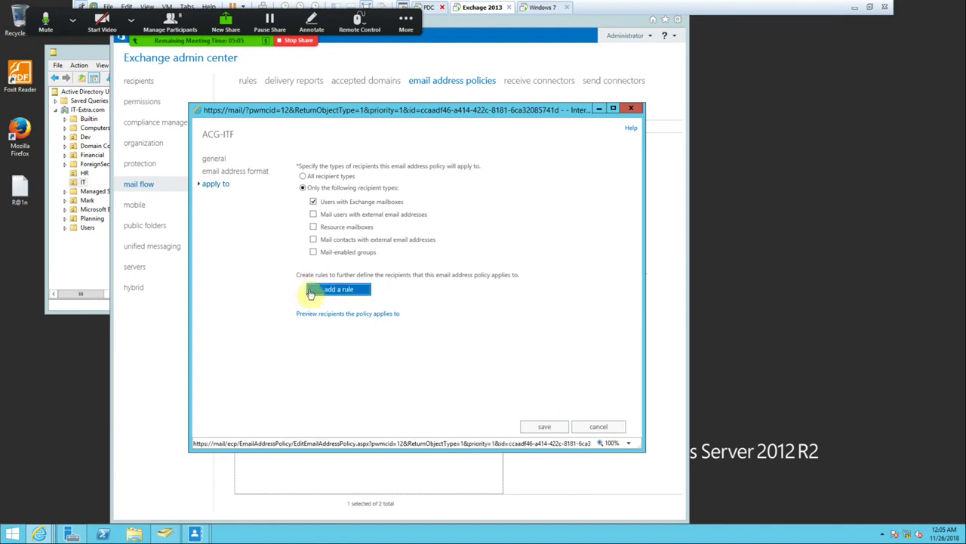
{"action": "left_click", "coordinate": [329, 293]}
{"action": "left_click", "coordinate": [362, 287]}
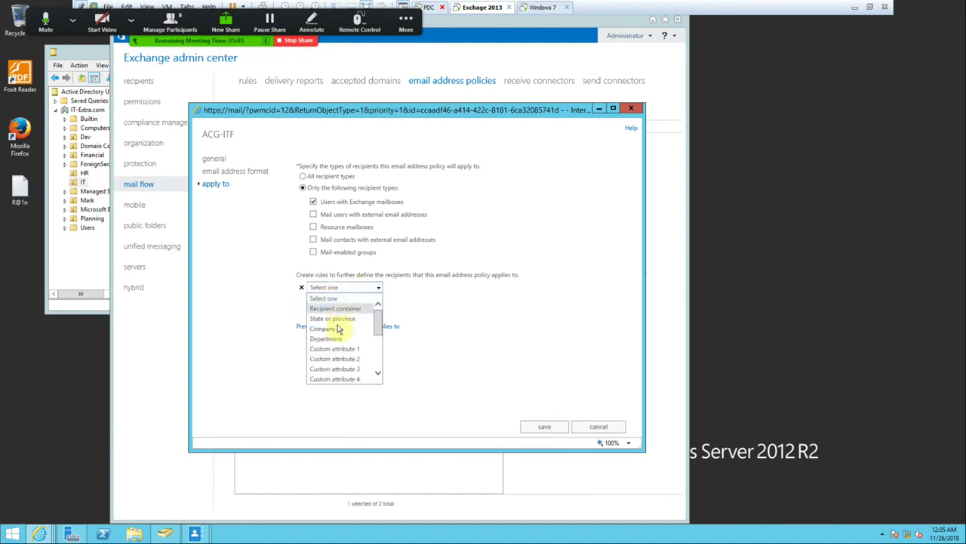
{"action": "left_click", "coordinate": [339, 348]}
{"action": "right_click", "coordinate": [363, 255]}
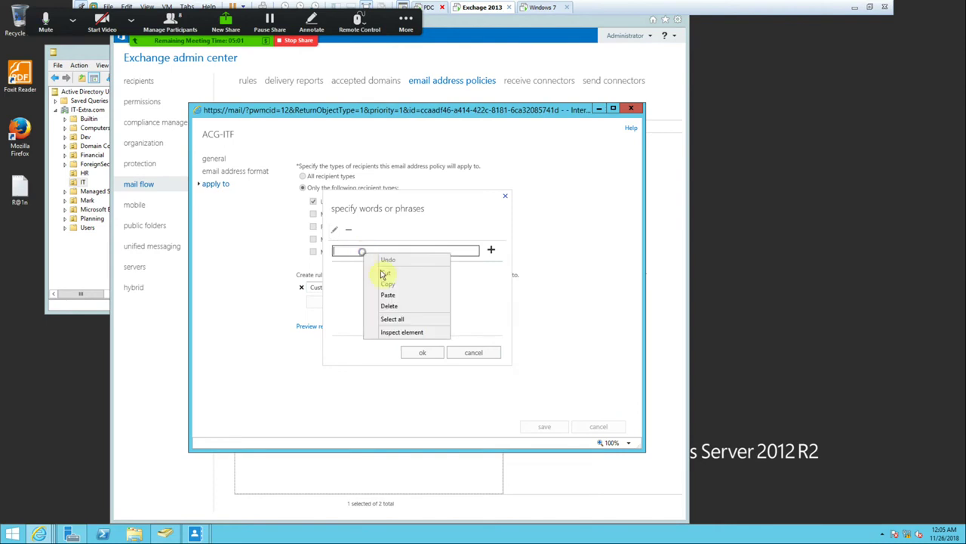
{"action": "left_click", "coordinate": [370, 292]}
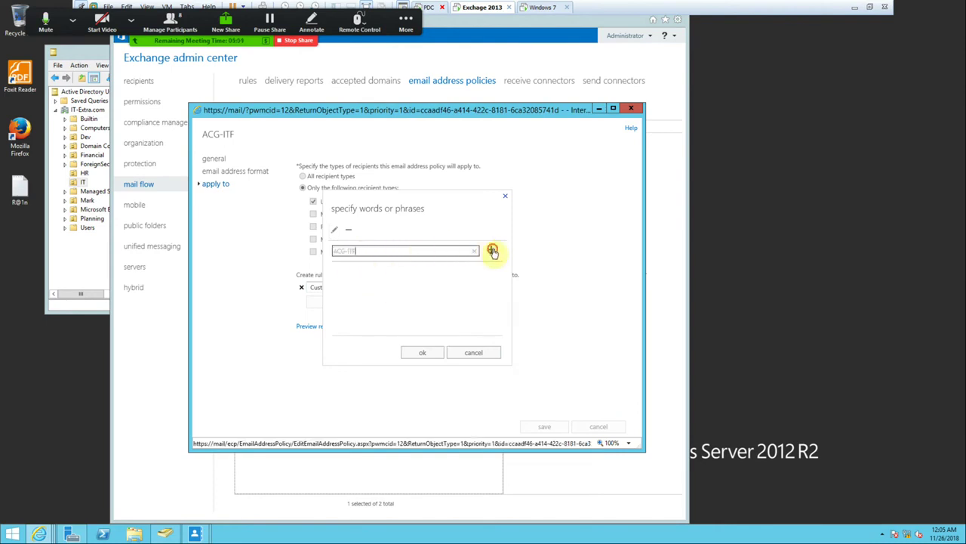
{"action": "left_click", "coordinate": [491, 250]}
{"action": "left_click", "coordinate": [425, 352]}
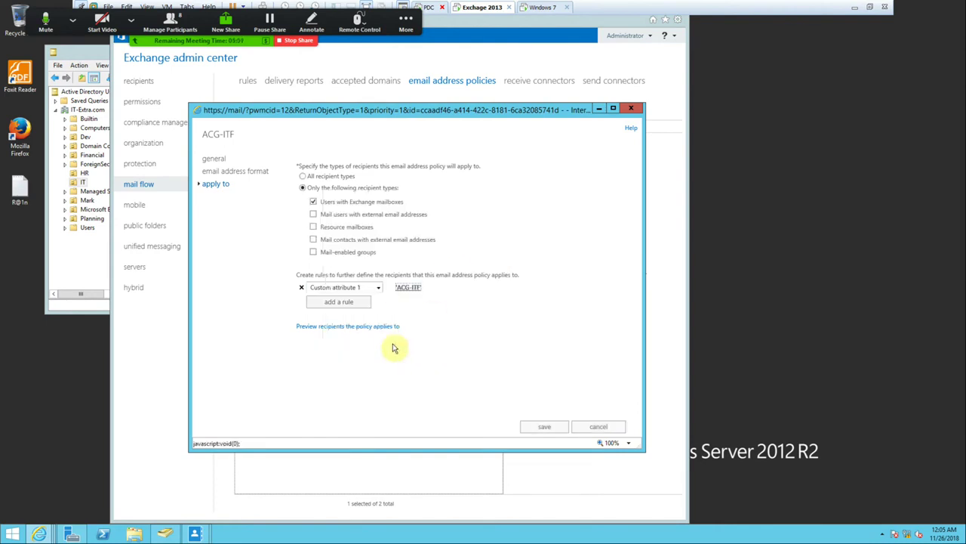
{"action": "left_click", "coordinate": [545, 427]}
Reapply the edited ACG-ITF policy to recipients.
{"action": "left_click", "coordinate": [477, 326]}
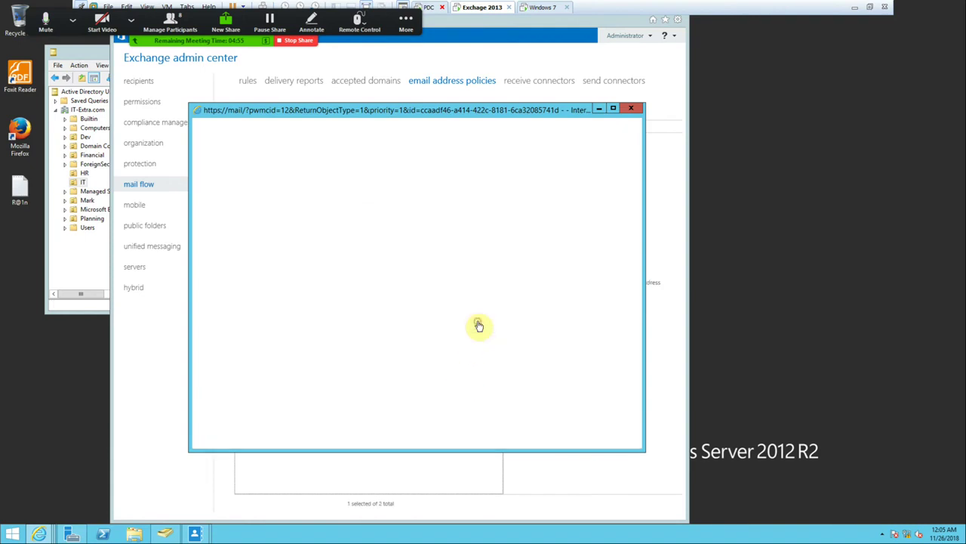
{"action": "left_click", "coordinate": [520, 298]}
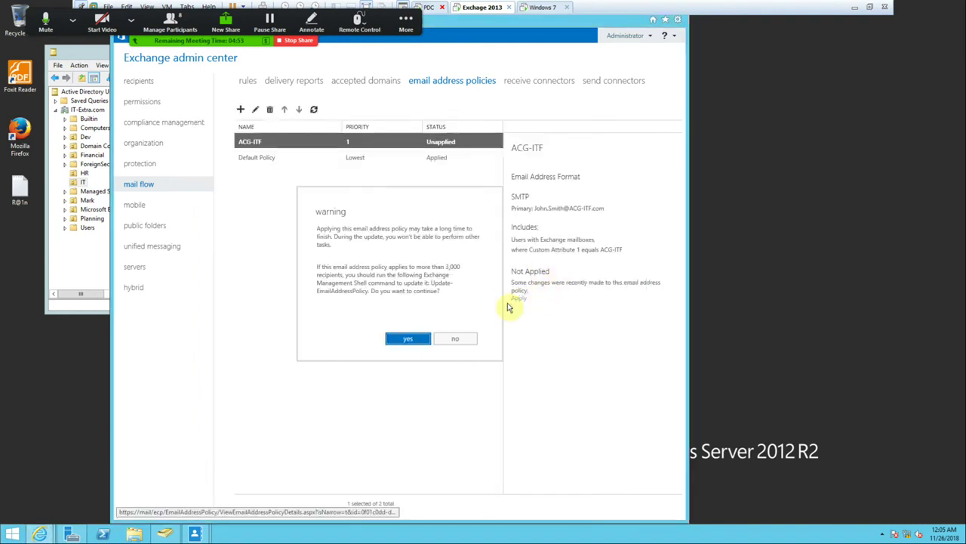
{"action": "left_click", "coordinate": [400, 339]}
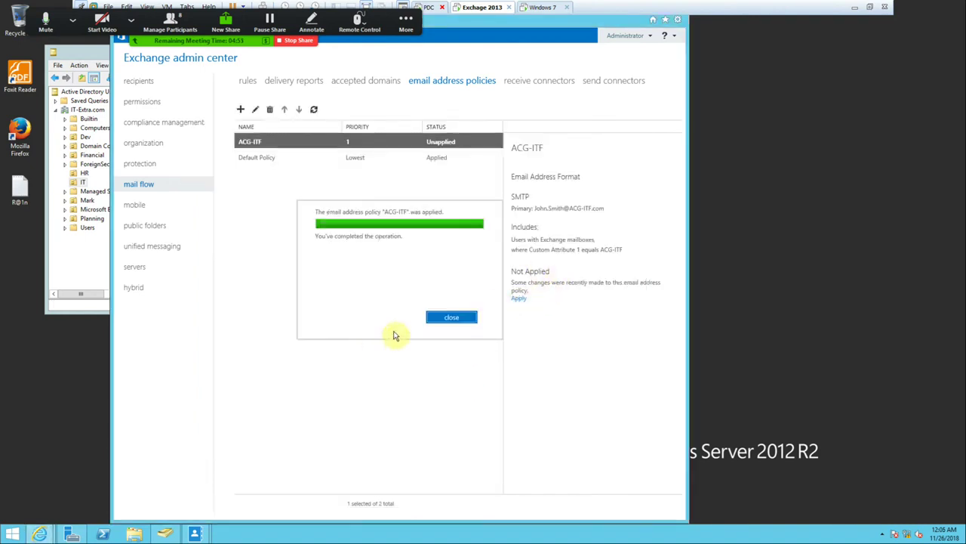
{"action": "left_click", "coordinate": [440, 318]}
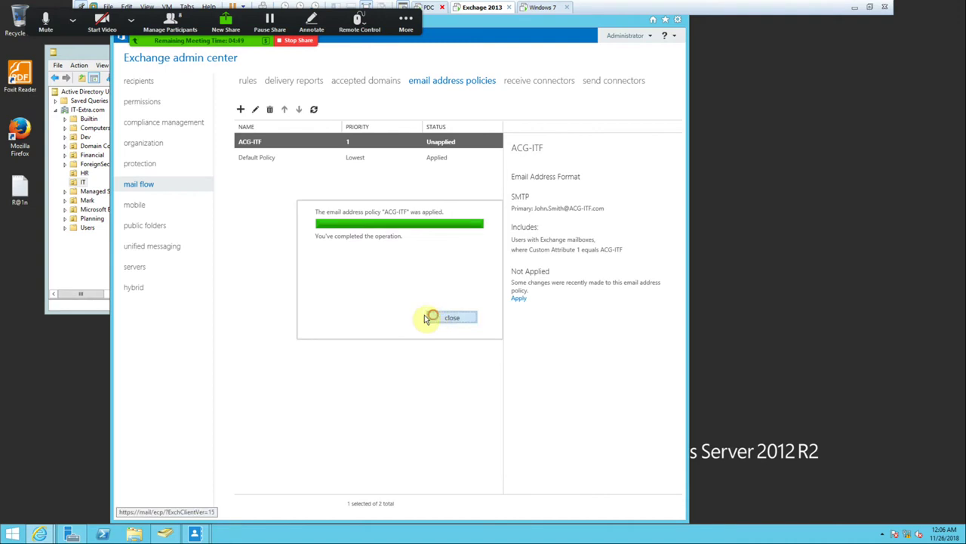
{"action": "left_click", "coordinate": [141, 83]}
Refresh the mailbox list, set Shreeif's custom attribute 1 to ACG-ITF, and save.
{"action": "left_click", "coordinate": [315, 111]}
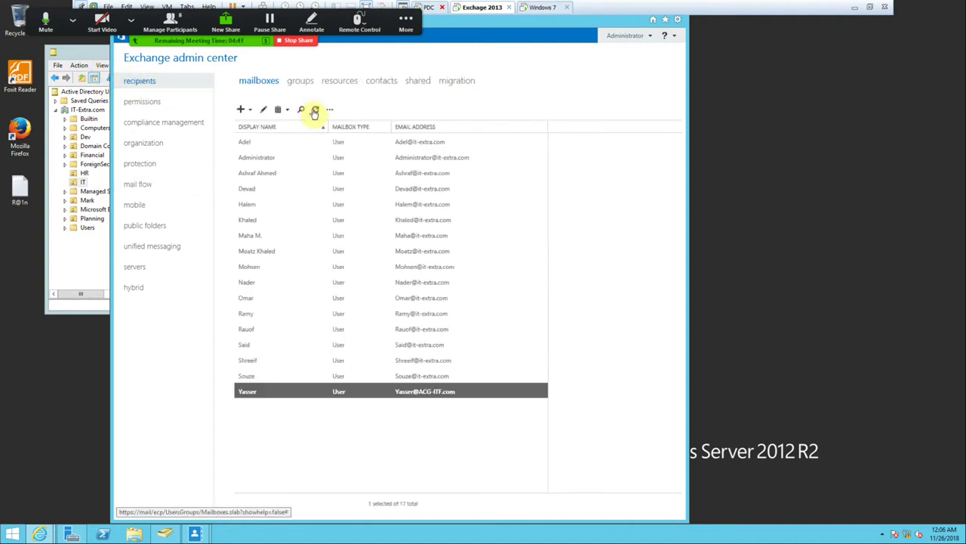
{"action": "left_click", "coordinate": [316, 111]}
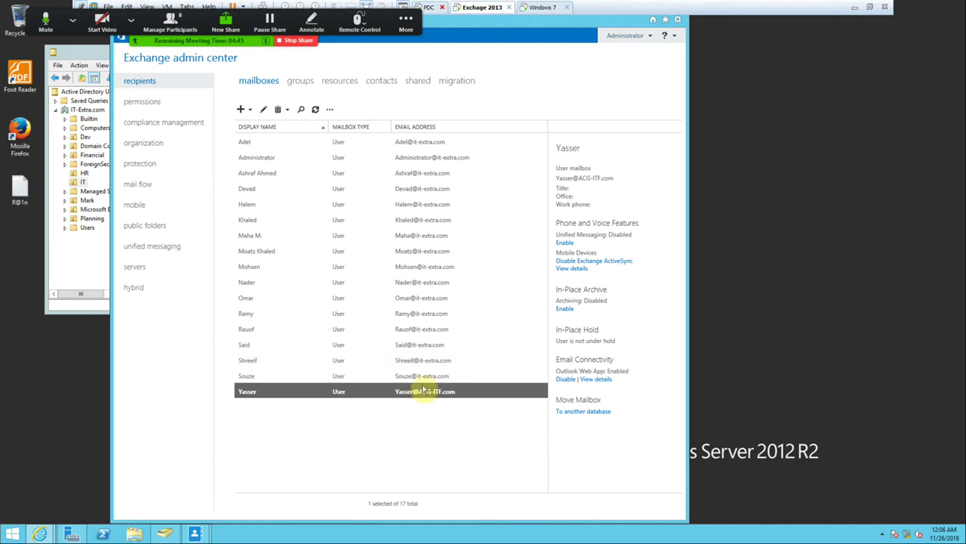
{"action": "double_click", "coordinate": [262, 370]}
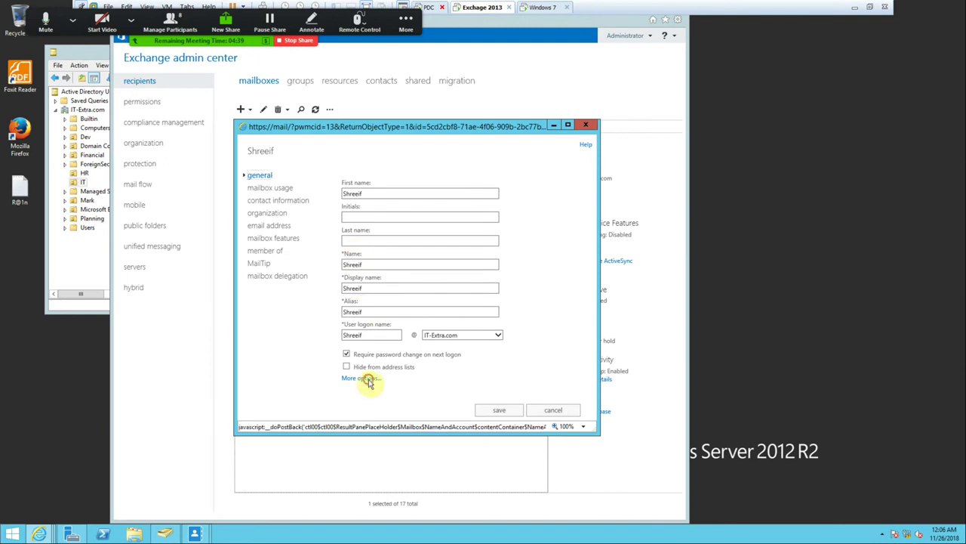
{"action": "left_click", "coordinate": [370, 383]}
{"action": "scroll", "coordinate": [419, 345], "scroll_direction": "down", "scroll_amount": 2}
{"action": "left_click", "coordinate": [349, 315]}
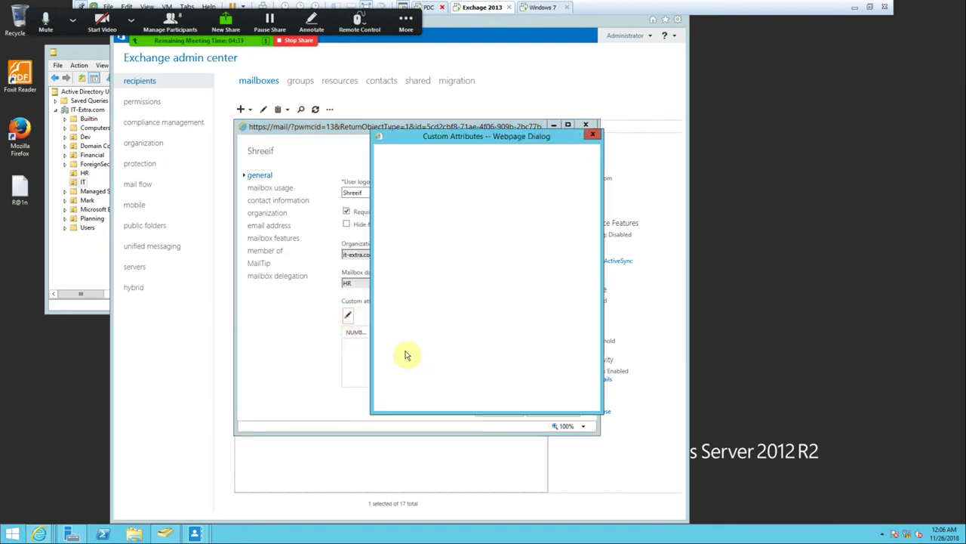
{"action": "right_click", "coordinate": [409, 192]}
{"action": "left_click", "coordinate": [430, 235]}
{"action": "left_click", "coordinate": [505, 400]}
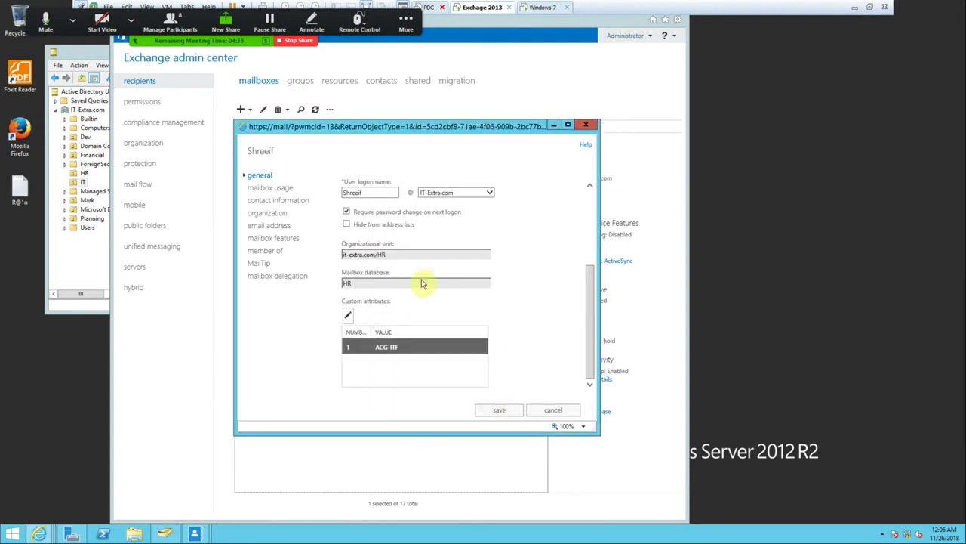
{"action": "left_click", "coordinate": [493, 410]}
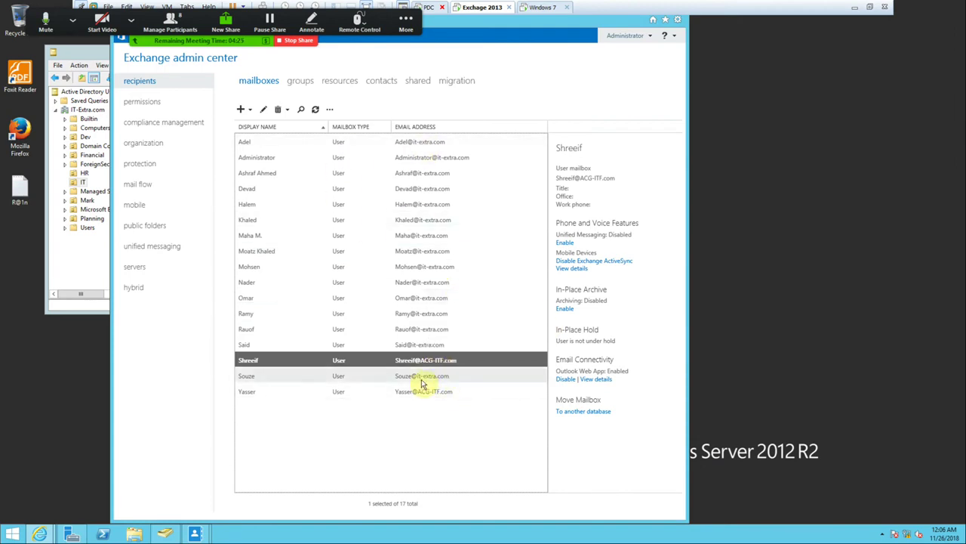
Set Souze's custom attribute 1 to ACG-ITF, save, and check the email address policies.
{"action": "double_click", "coordinate": [421, 378]}
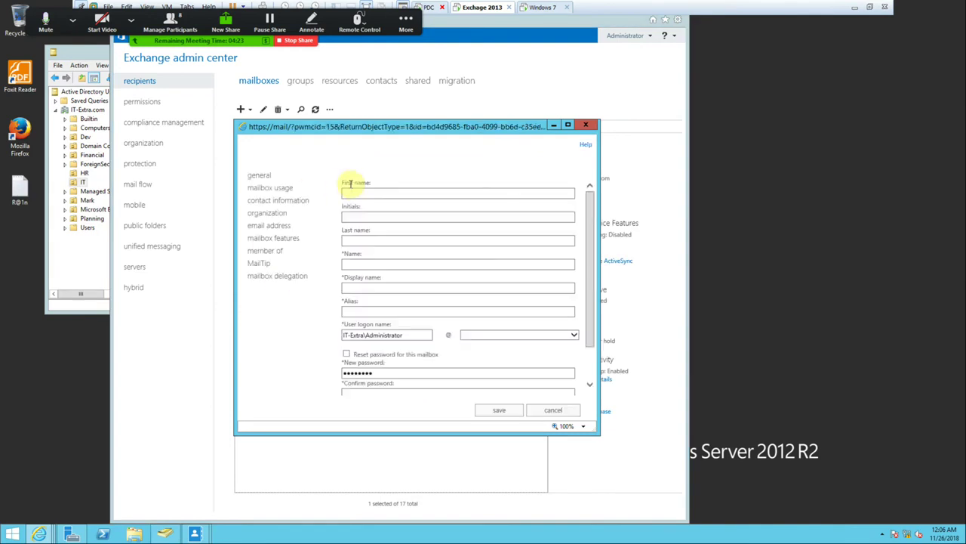
{"action": "left_click", "coordinate": [361, 378]}
{"action": "scroll", "coordinate": [368, 364], "scroll_direction": "down", "scroll_amount": 3}
{"action": "left_click", "coordinate": [348, 317]}
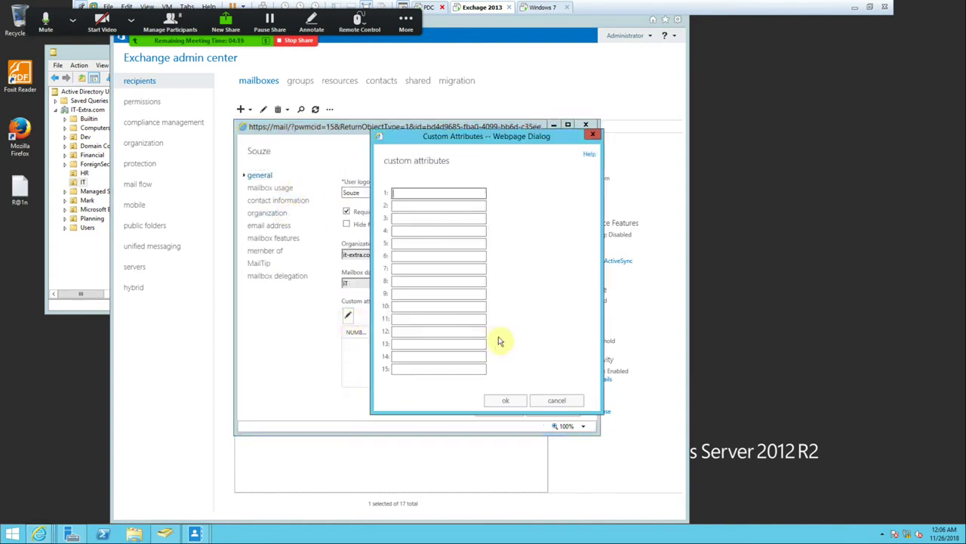
{"action": "right_click", "coordinate": [426, 195]}
{"action": "left_click", "coordinate": [442, 237]}
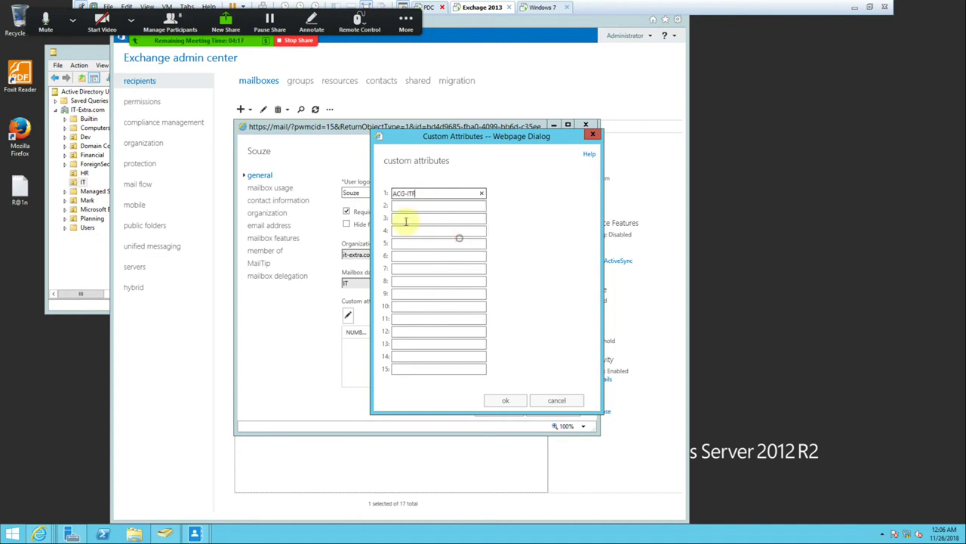
{"action": "left_click", "coordinate": [505, 400]}
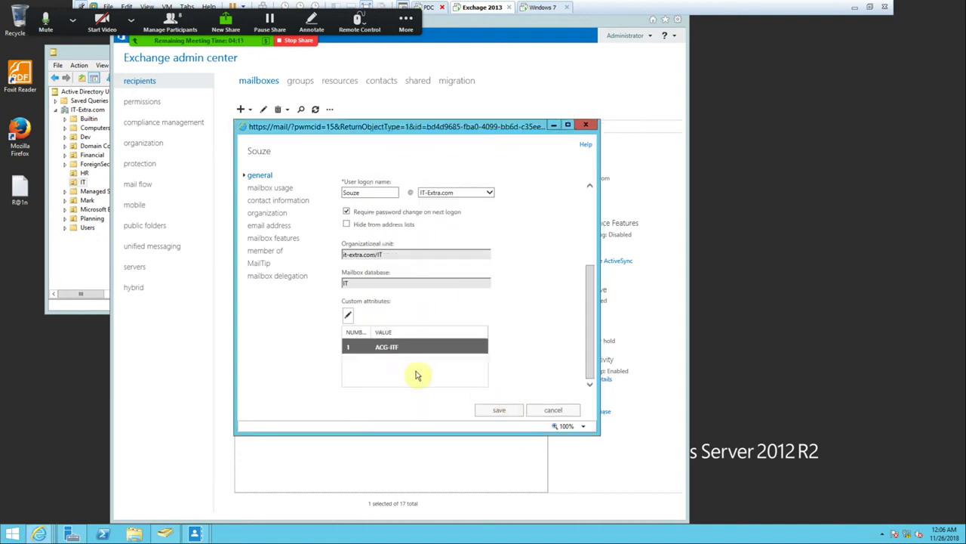
{"action": "left_click", "coordinate": [483, 411]}
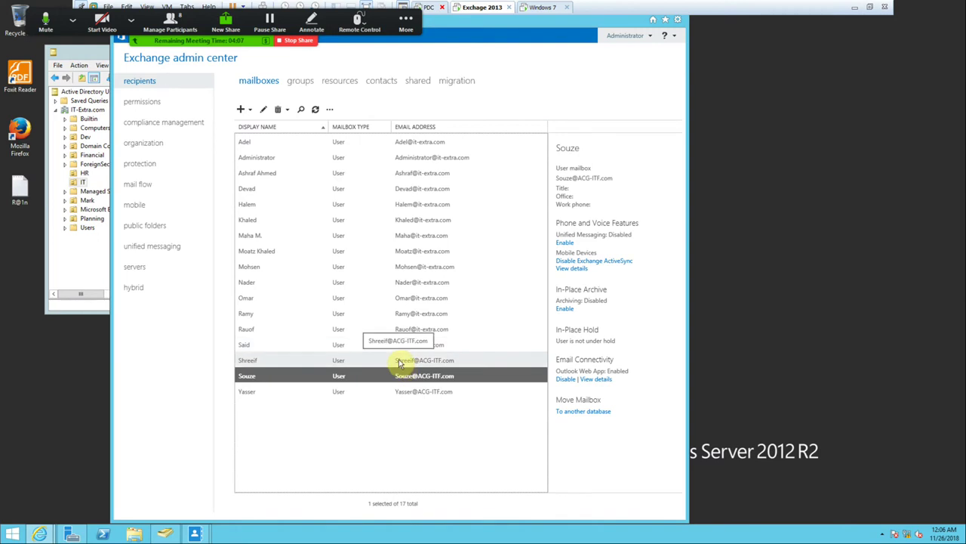
{"action": "left_click", "coordinate": [147, 189]}
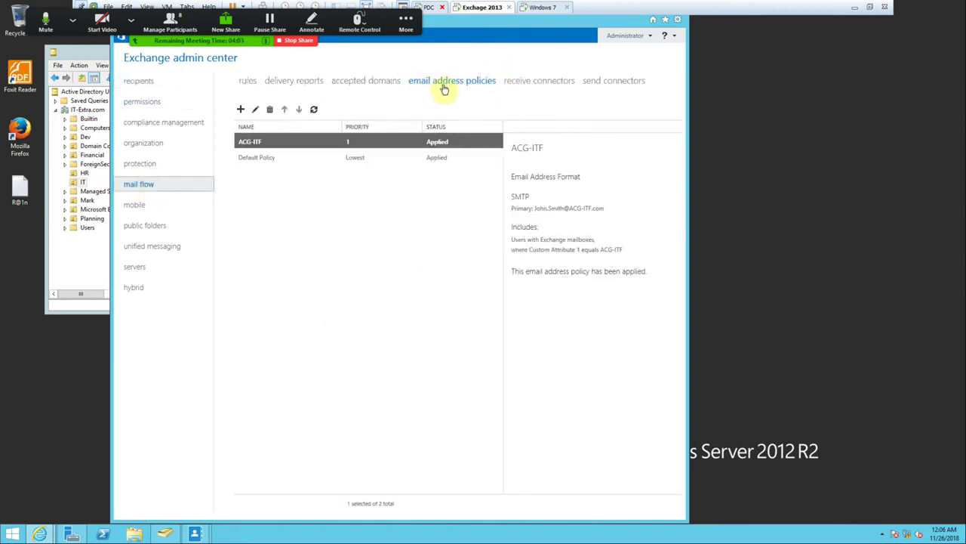
{"action": "left_click", "coordinate": [139, 83]}
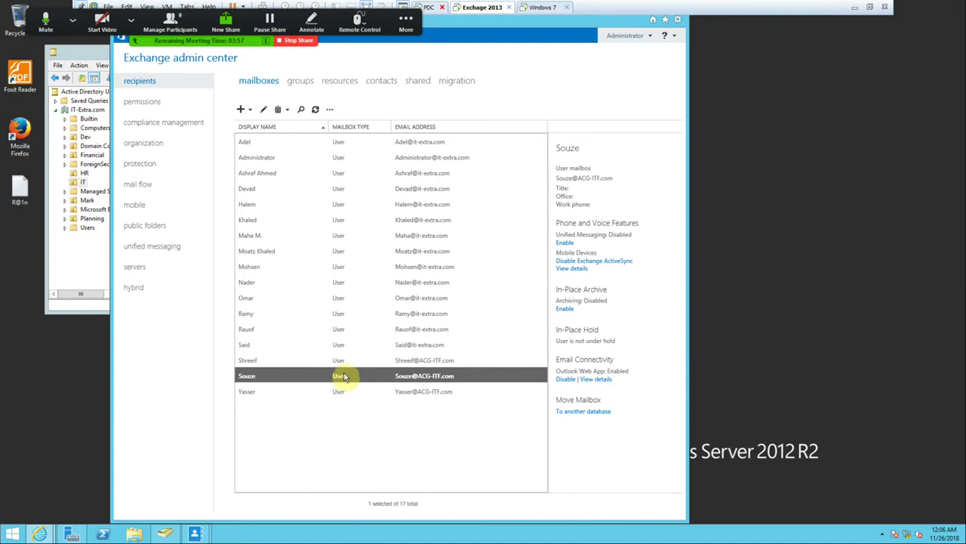
Reopen Souze's mailbox properties and save them again.
{"action": "double_click", "coordinate": [246, 373]}
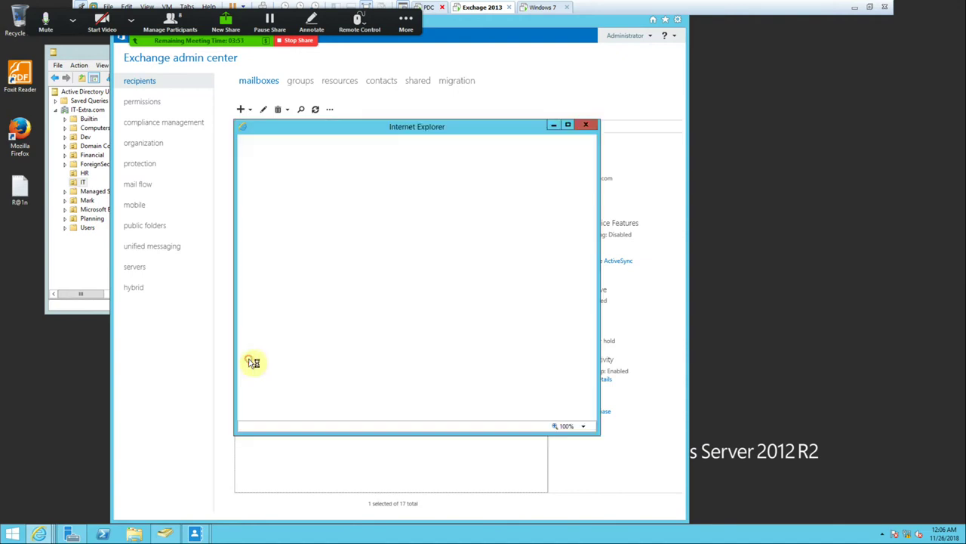
{"action": "left_click", "coordinate": [360, 376]}
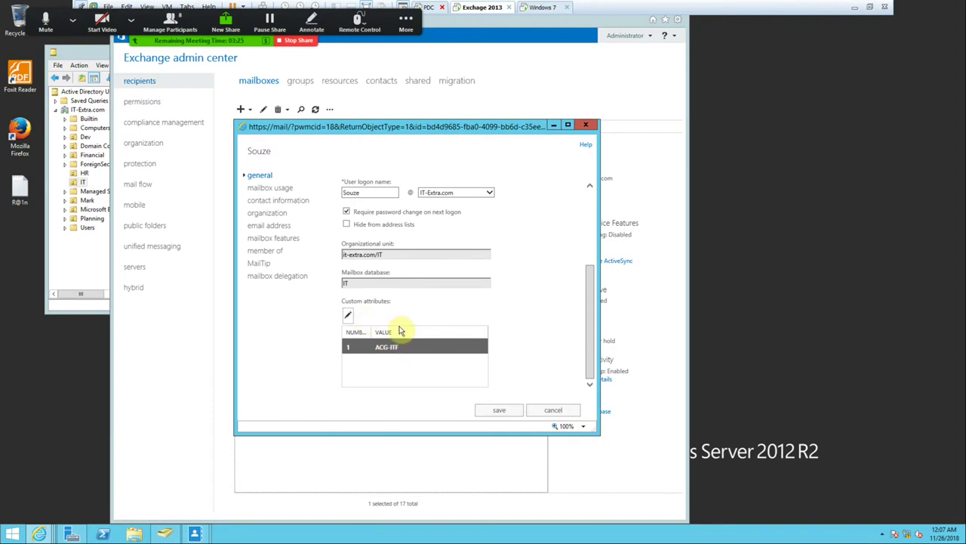
{"action": "left_click", "coordinate": [498, 411]}
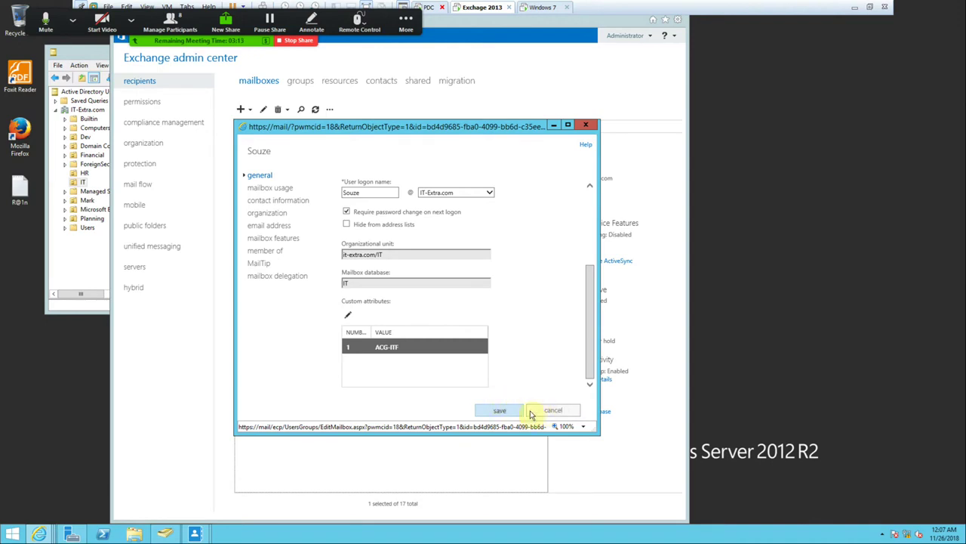
{"action": "left_click", "coordinate": [552, 125]}
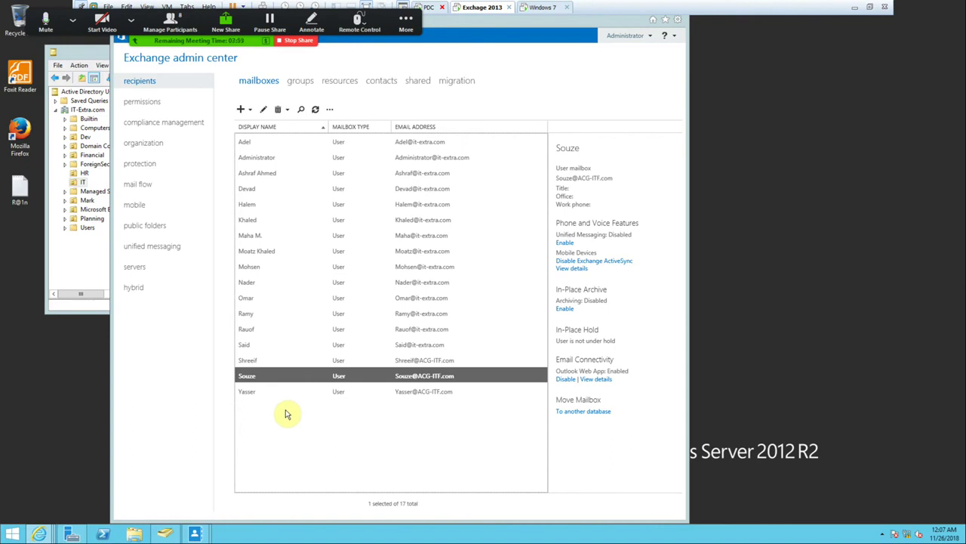
Reopen Souze's mailbox, then leave the page for the recipients' resources list.
{"action": "double_click", "coordinate": [305, 378]}
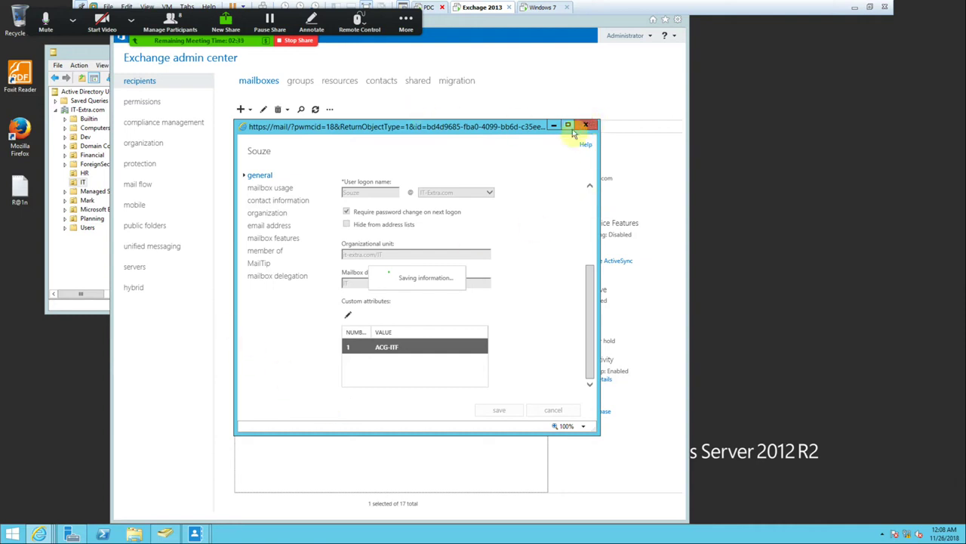
{"action": "left_click", "coordinate": [340, 83]}
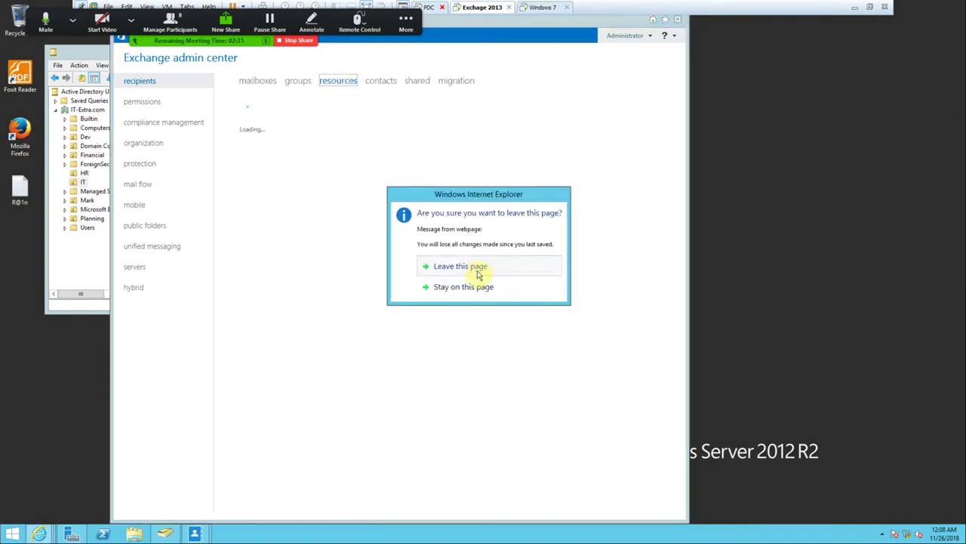
{"action": "left_click", "coordinate": [477, 270]}
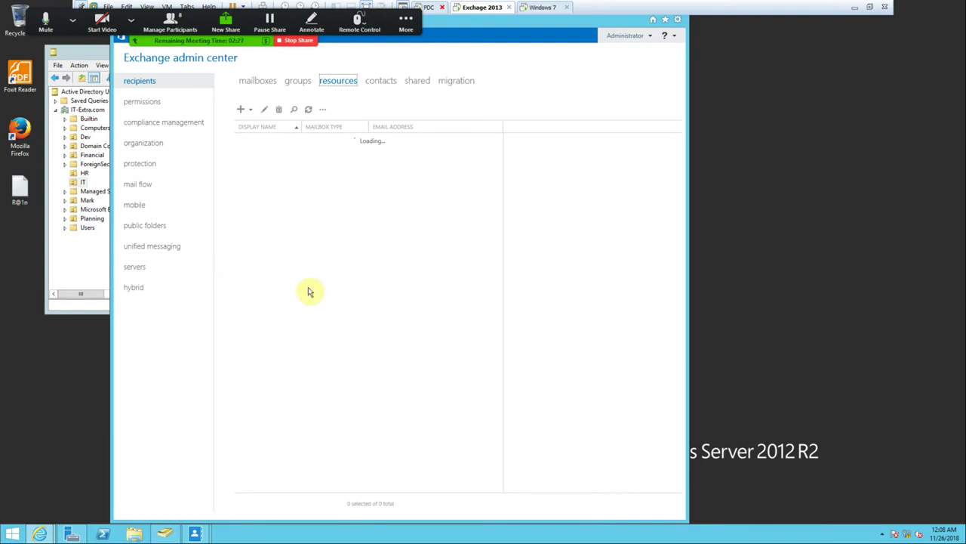
Return to the mailboxes list, view the add-mailbox options, and bring up Active Directory Users and Computers.
{"action": "left_click", "coordinate": [265, 83]}
{"action": "left_click", "coordinate": [251, 109]}
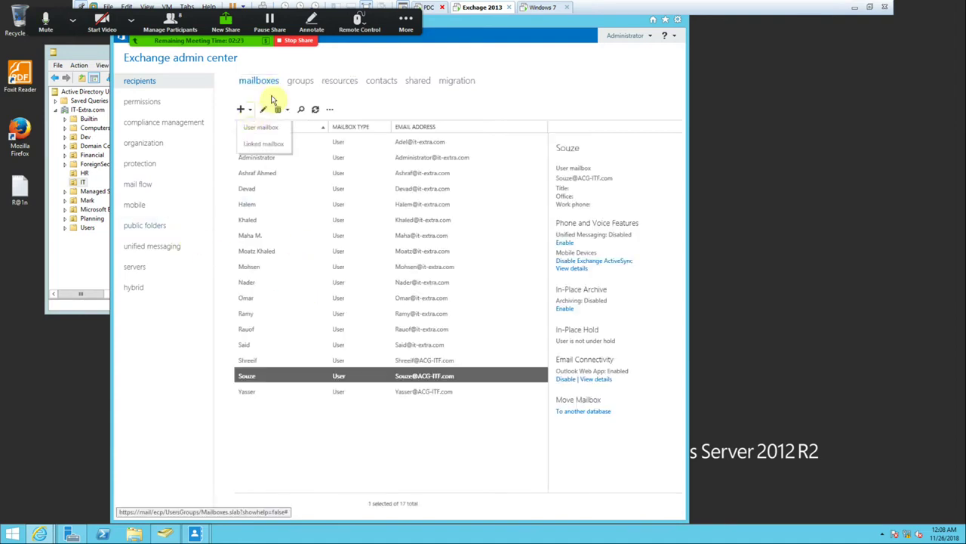
{"action": "left_click", "coordinate": [332, 83]}
{"action": "left_click", "coordinate": [259, 82]}
{"action": "left_click", "coordinate": [251, 109]}
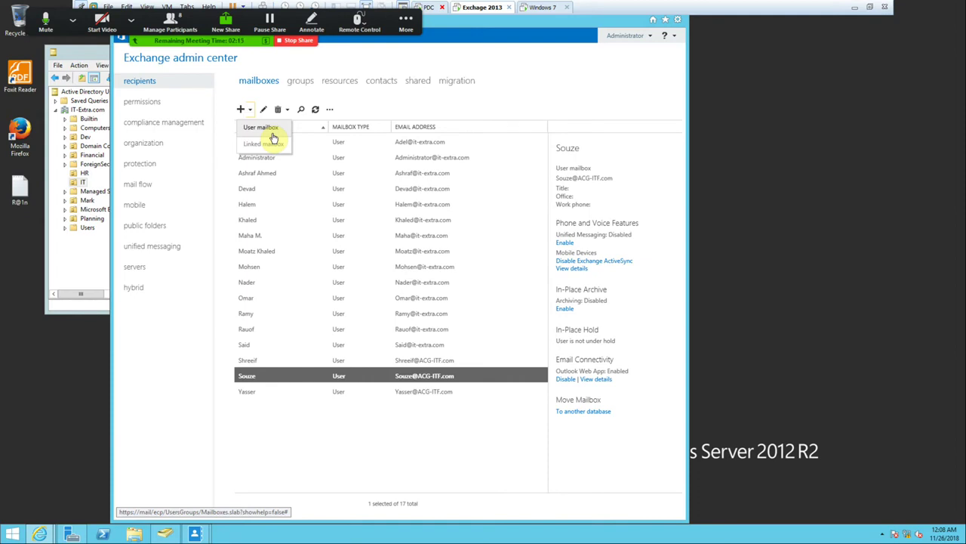
{"action": "left_click", "coordinate": [157, 535]}
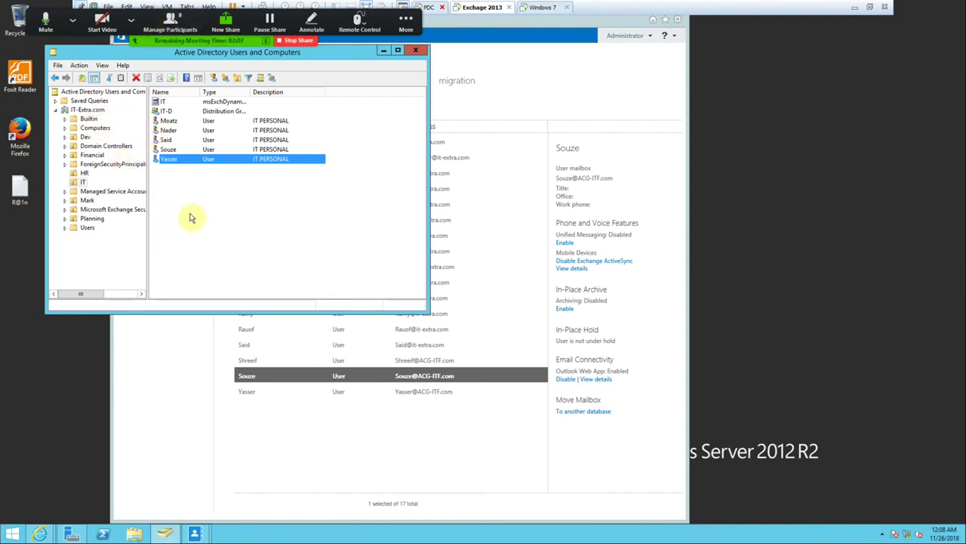
In Active Directory Users and Computers, select the IT-Extra.com domain.
{"action": "left_click", "coordinate": [192, 337]}
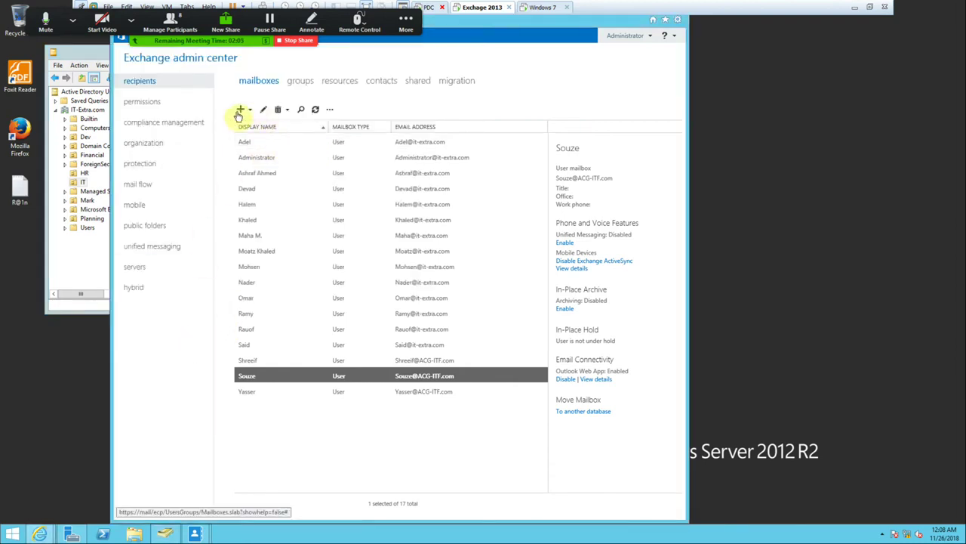
{"action": "left_click", "coordinate": [93, 254]}
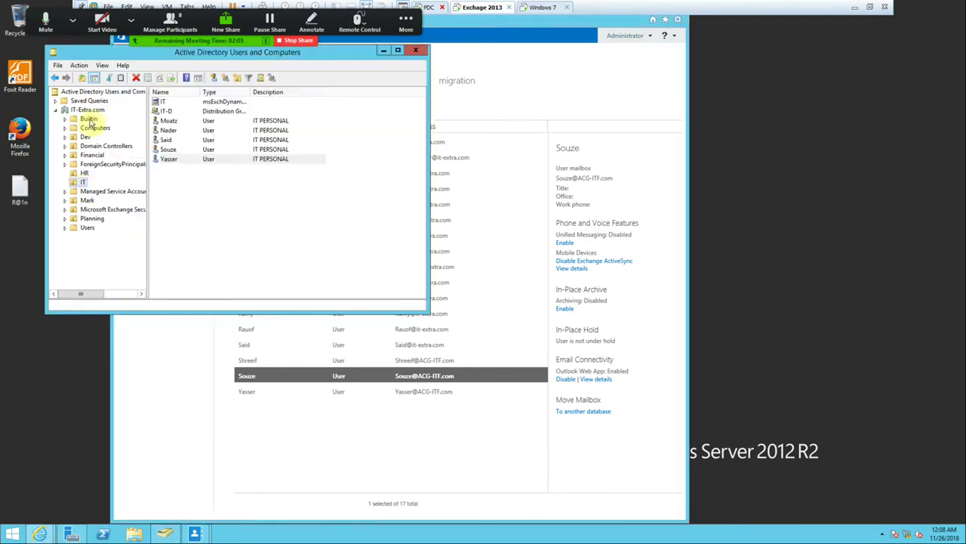
{"action": "left_click", "coordinate": [89, 110]}
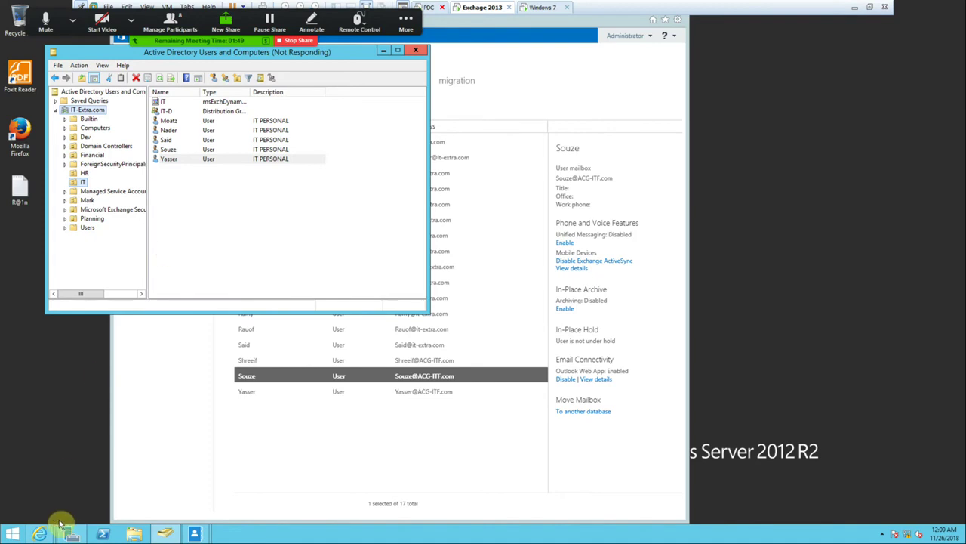
Suspend the Windows 7 VM, return to Exchange 2013, and reselect the IT-Extra.com domain root.
{"action": "mouse_move", "coordinate": [41, 532]}
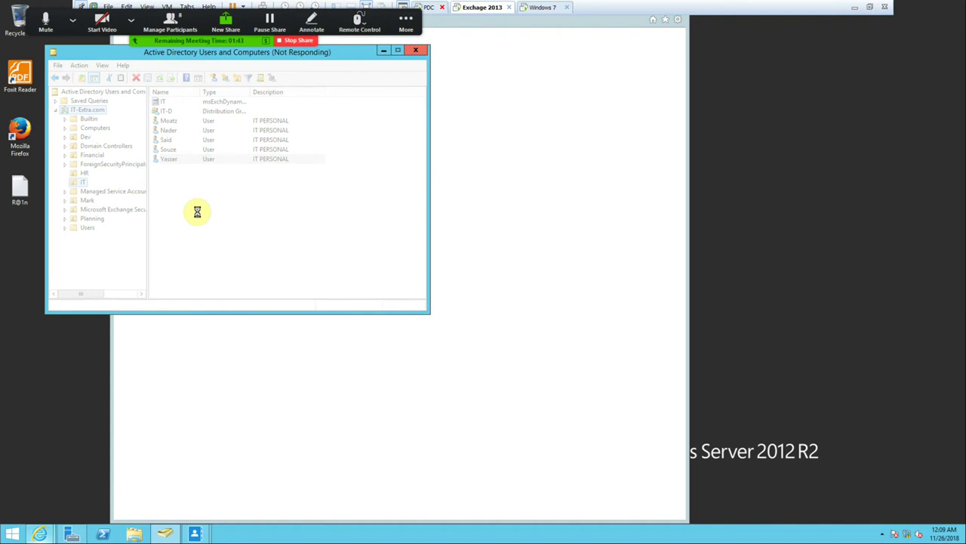
{"action": "left_click", "coordinate": [406, 24]}
{"action": "left_click", "coordinate": [542, 7]}
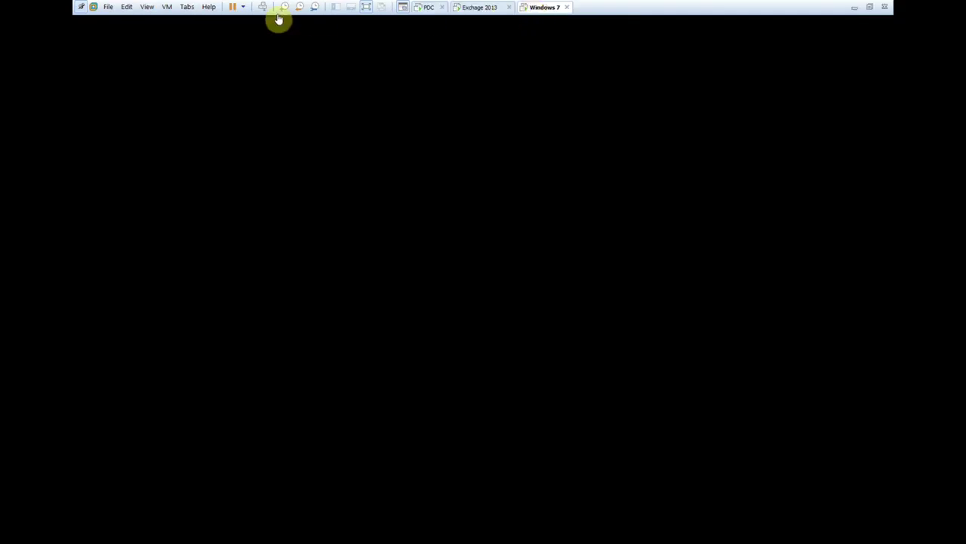
{"action": "left_click", "coordinate": [233, 7]}
{"action": "left_click", "coordinate": [468, 9]}
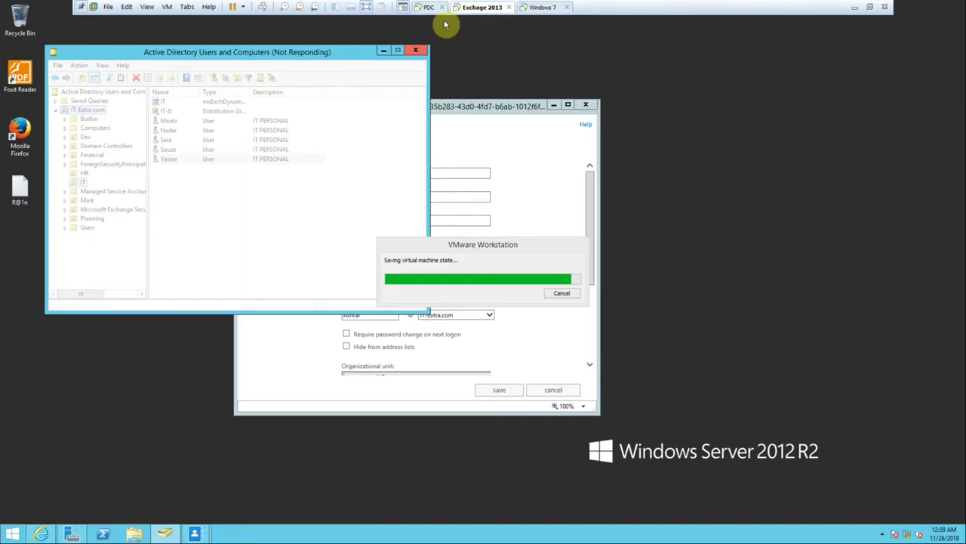
{"action": "right_click", "coordinate": [167, 365]}
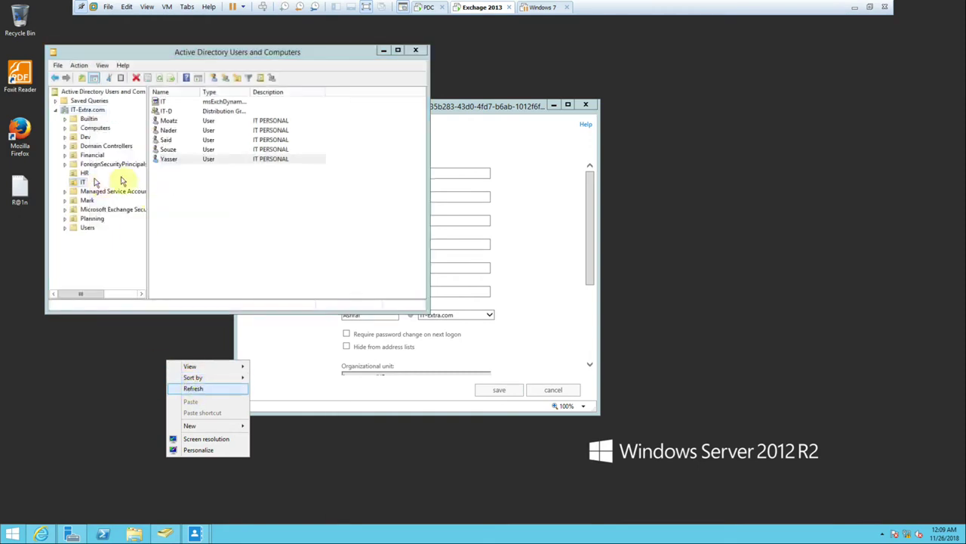
{"action": "left_click", "coordinate": [95, 181]}
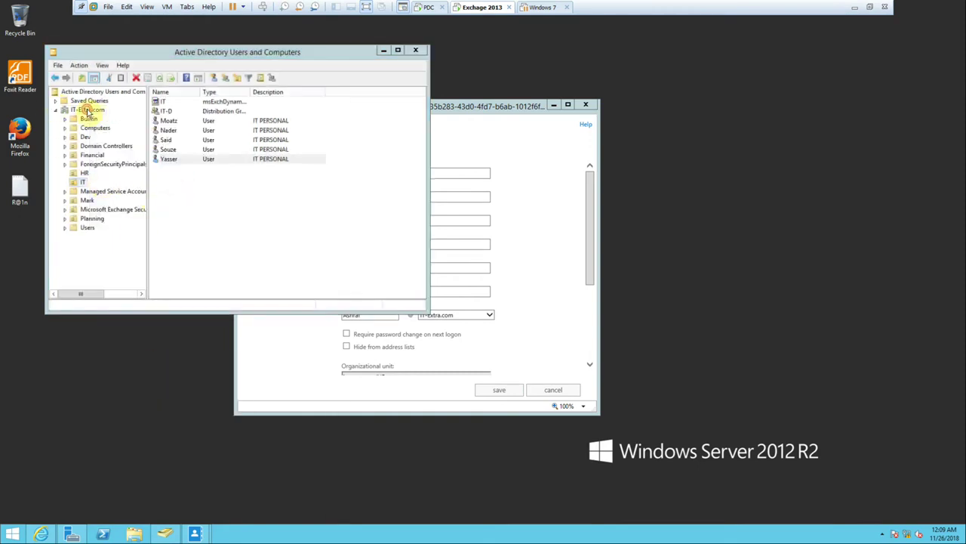
{"action": "left_click", "coordinate": [89, 112]}
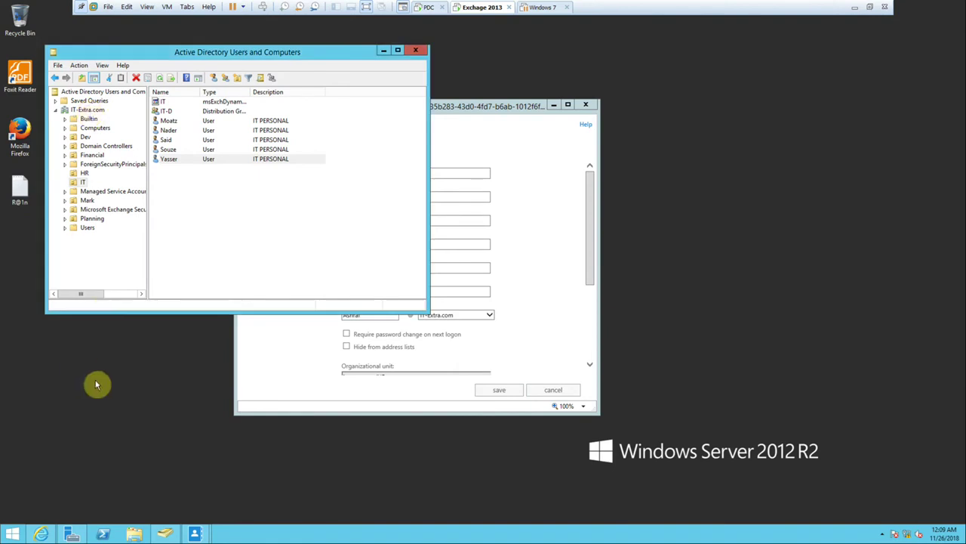
Create a new organizational unit named Contacts under IT-Extra.com.
{"action": "right_click", "coordinate": [86, 110]}
{"action": "right_click", "coordinate": [191, 386]}
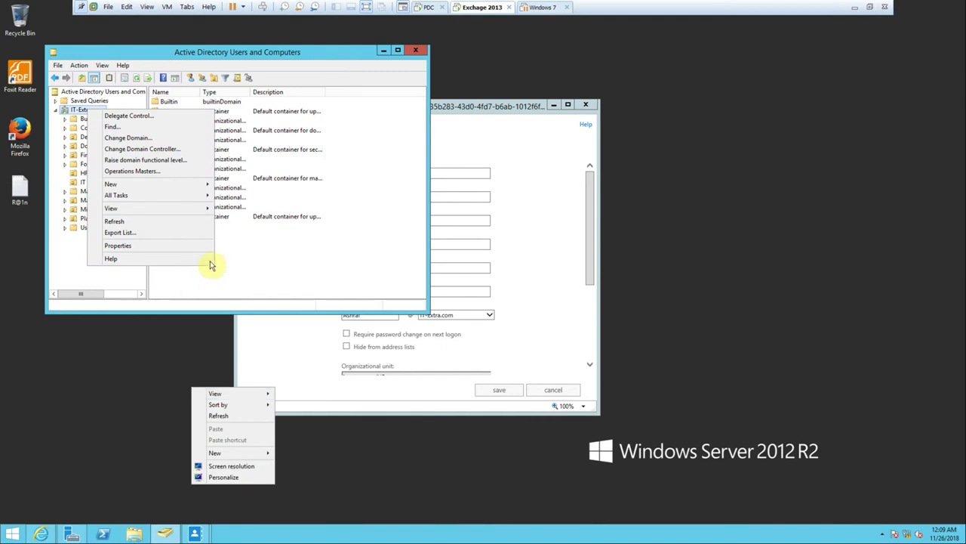
{"action": "mouse_move", "coordinate": [166, 185]}
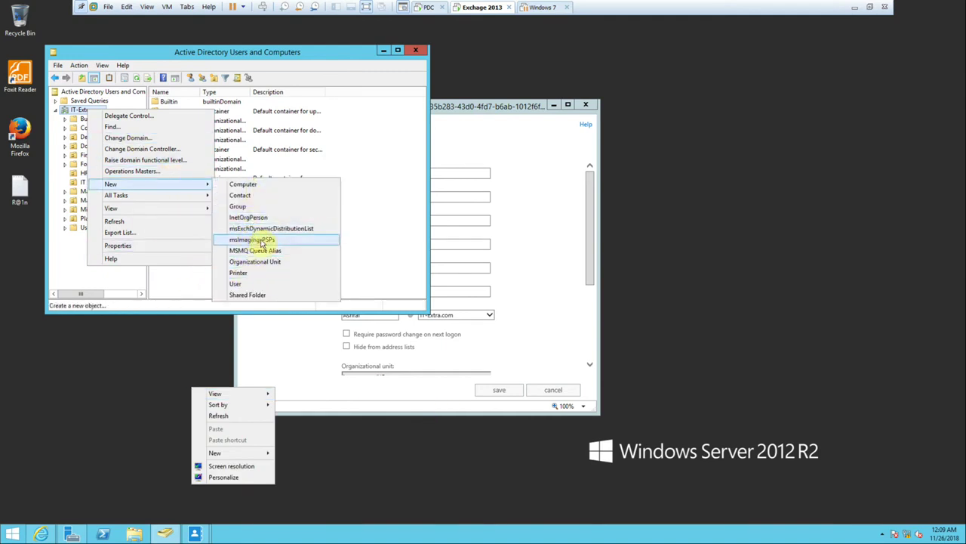
{"action": "left_click", "coordinate": [263, 263]}
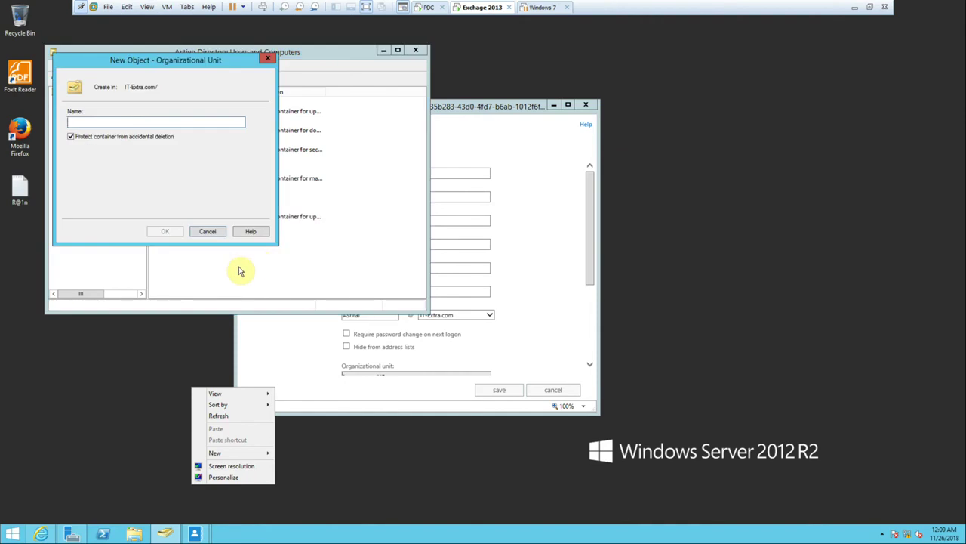
{"action": "type", "text": "Contacts"}
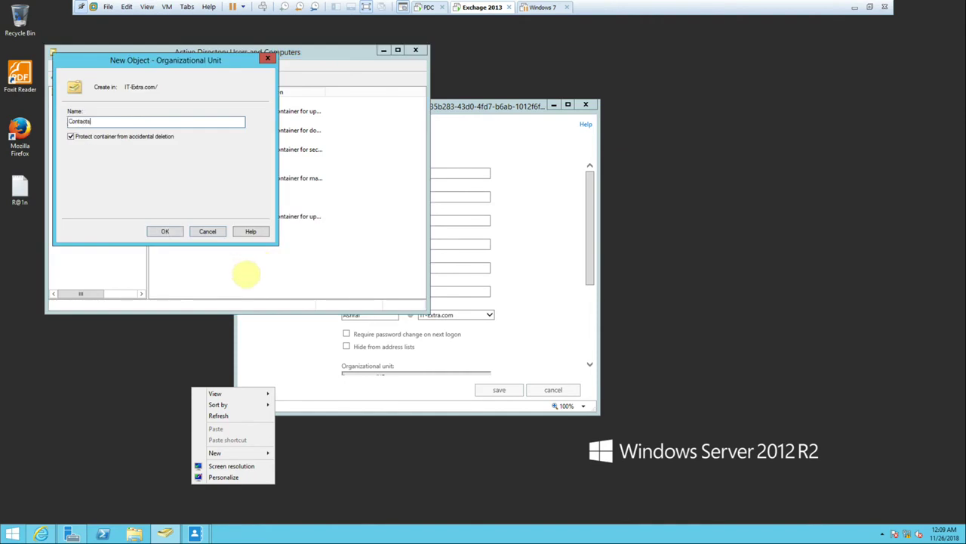
{"action": "key", "text": "Return"}
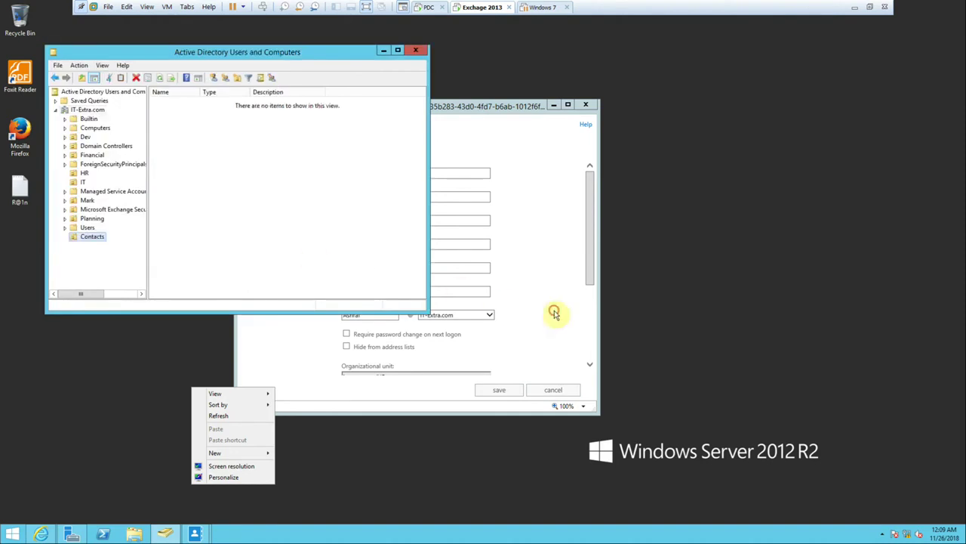
Cancel the unfinished Exchange new-mailbox form and dismiss the leftover desktop menu.
{"action": "left_click", "coordinate": [555, 314]}
{"action": "left_click", "coordinate": [556, 391]}
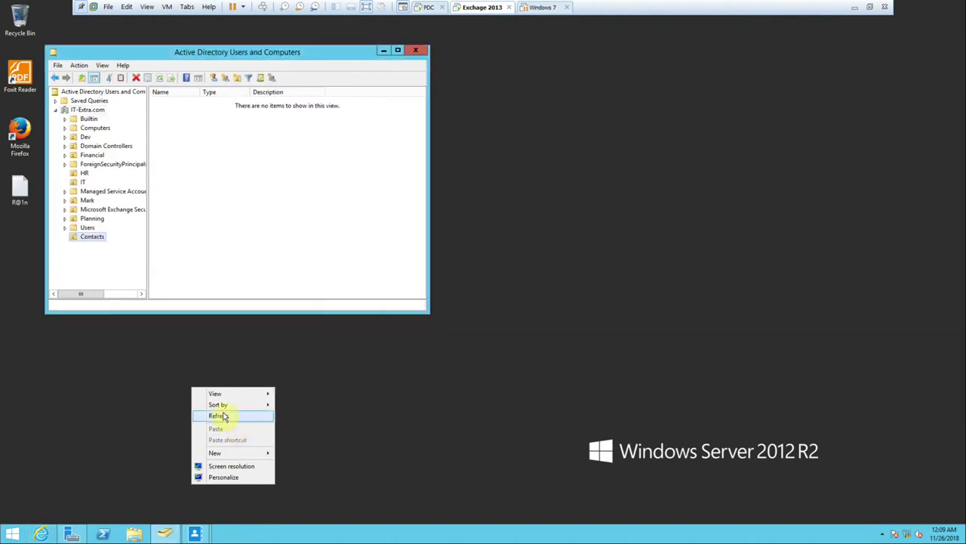
{"action": "left_click", "coordinate": [222, 415]}
Open Internet Explorer and sign in to the Exchange Admin Center via the recent ECP address.
{"action": "left_click", "coordinate": [42, 532]}
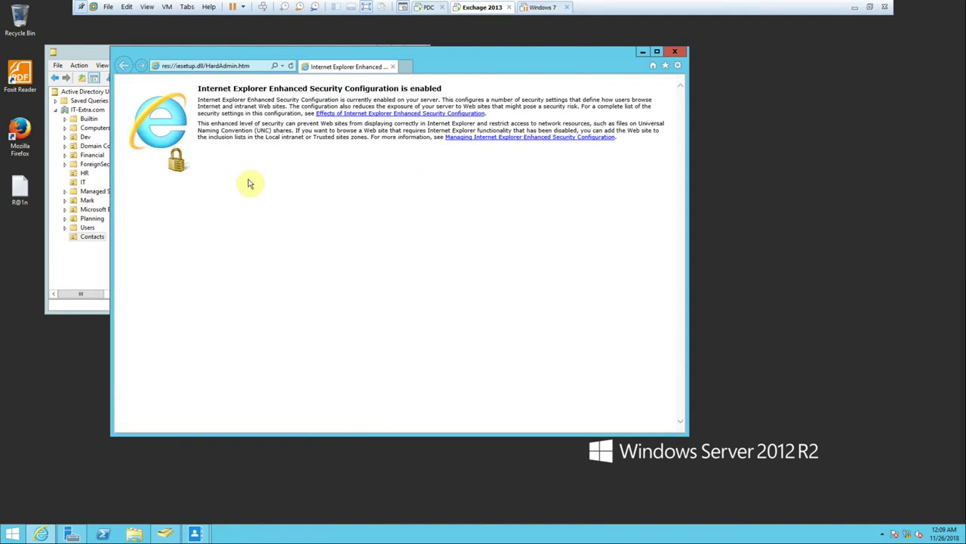
{"action": "left_click", "coordinate": [282, 66]}
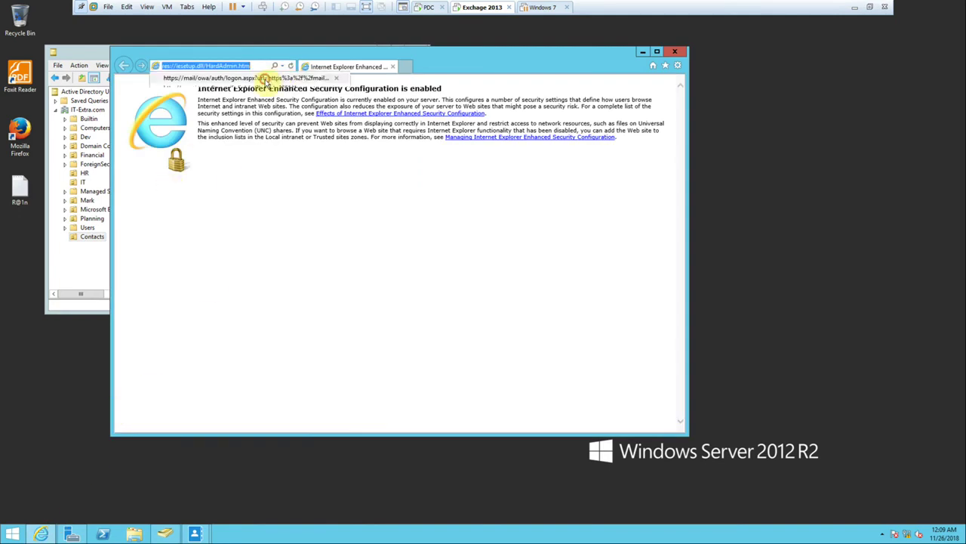
{"action": "left_click", "coordinate": [265, 81]}
{"action": "left_click", "coordinate": [411, 293]}
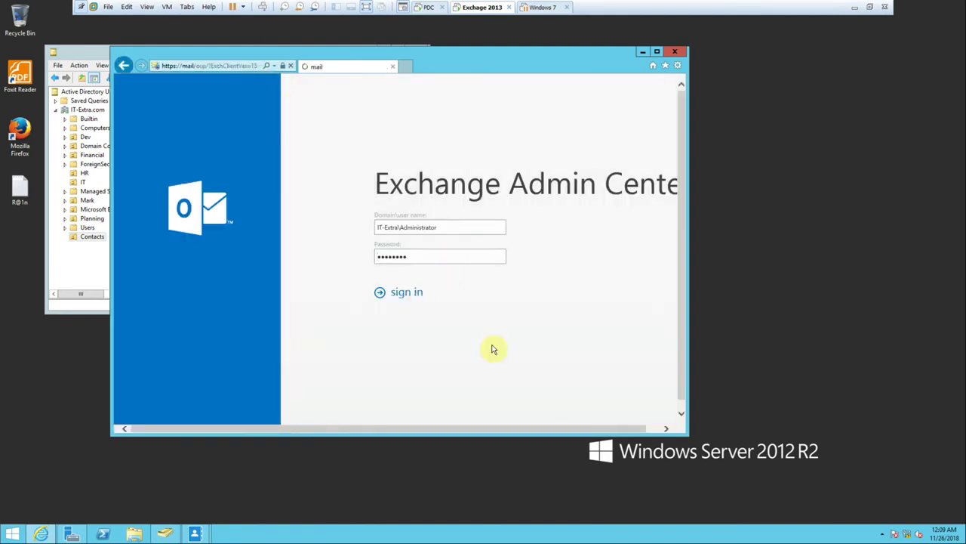
Enlarge the browser window and bring up new resource mailbox choices on the resources list.
{"action": "left_click_drag", "start_coordinate": [683, 439], "coordinate": [809, 489]}
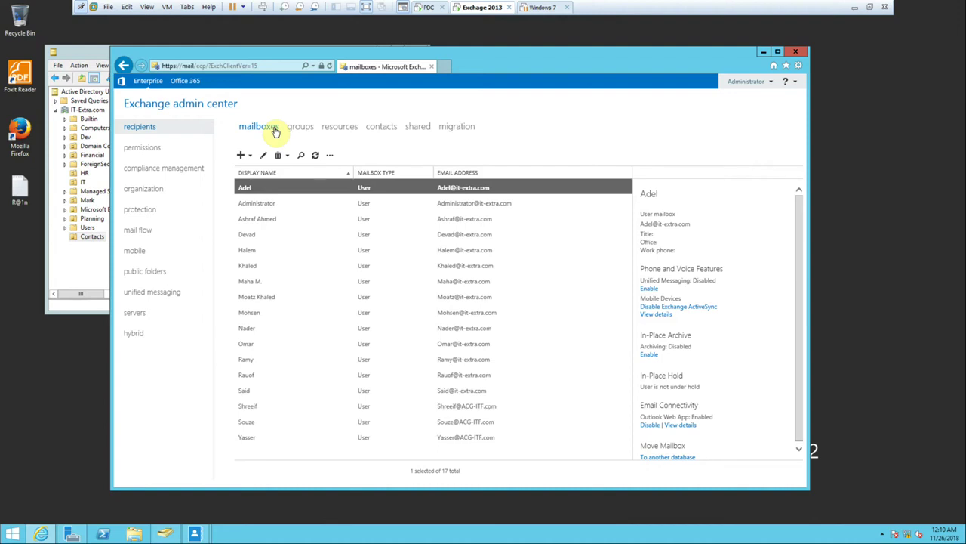
{"action": "left_click", "coordinate": [350, 128]}
{"action": "left_click", "coordinate": [248, 161]}
Start a room mailbox named MeetingRoom with matching email alias, location First Floor, and a phone number.
{"action": "left_click", "coordinate": [254, 178]}
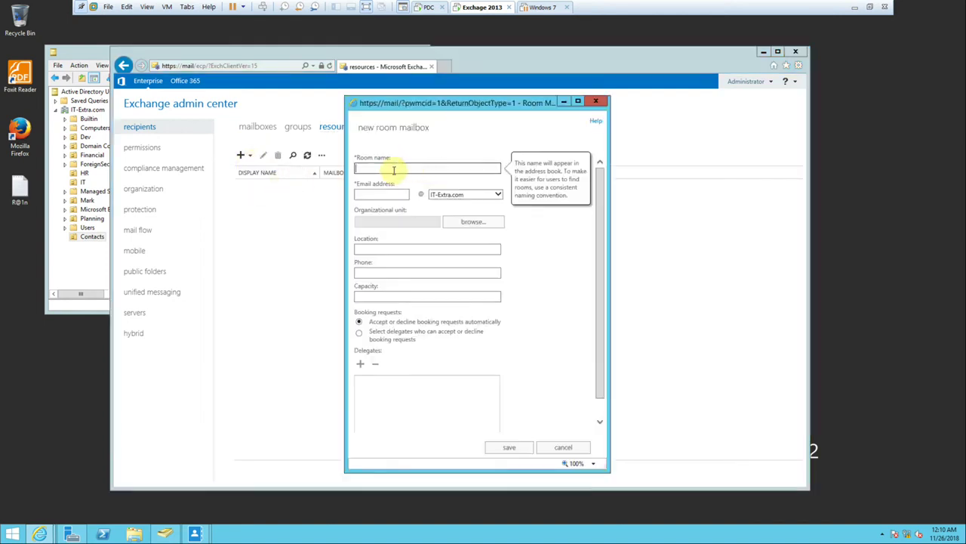
{"action": "type", "text": "Mee"}
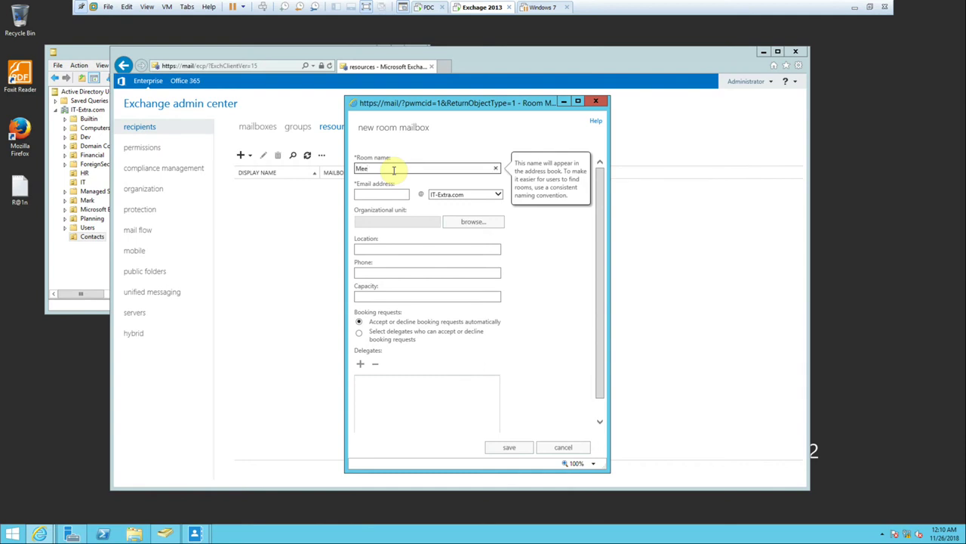
{"action": "type", "text": "tingRoom"}
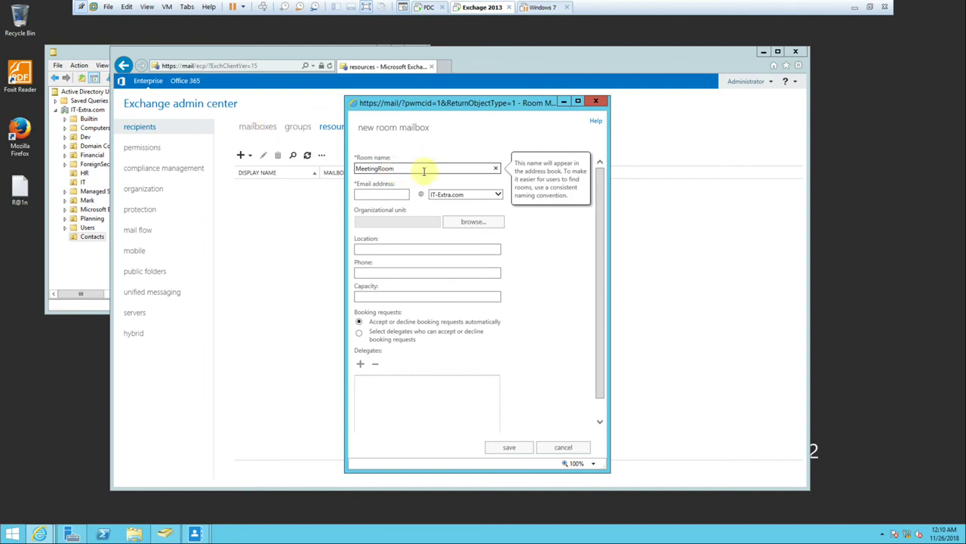
{"action": "left_click_drag", "start_coordinate": [410, 168], "coordinate": [351, 174]}
{"action": "key", "text": "ctrl+c"}
{"action": "left_click", "coordinate": [368, 194]}
{"action": "key", "text": "ctrl+v"}
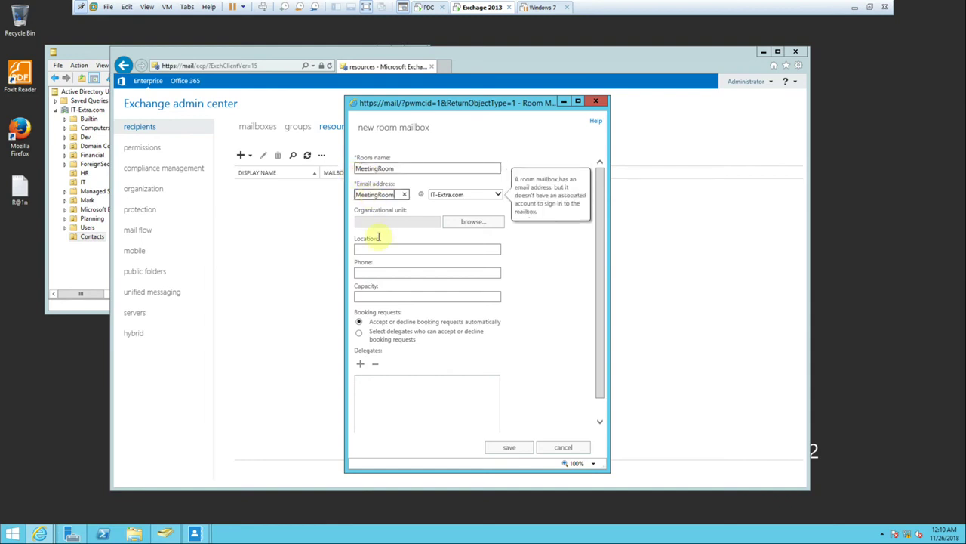
{"action": "left_click", "coordinate": [373, 249]}
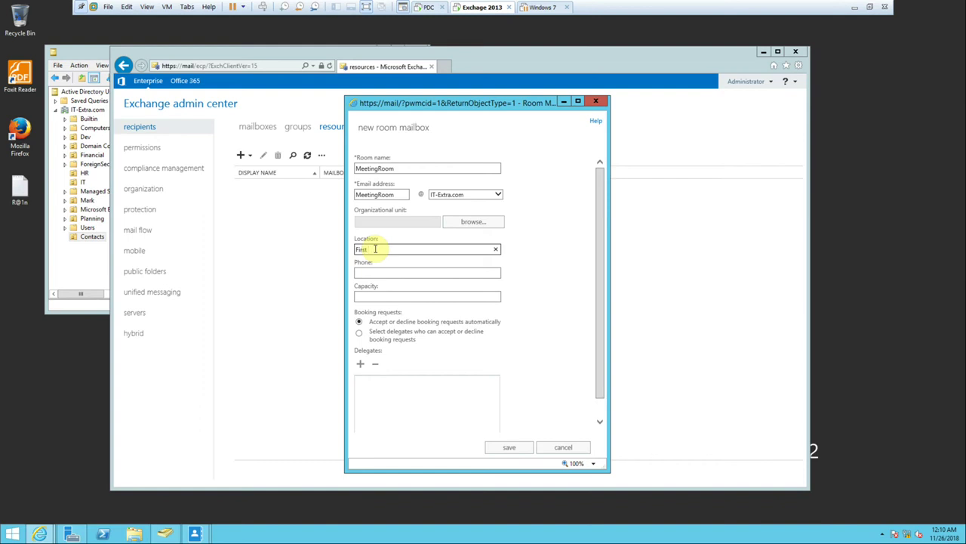
{"action": "type", "text": "oor"}
{"action": "left_click", "coordinate": [383, 274]}
{"action": "type", "text": "0122"}
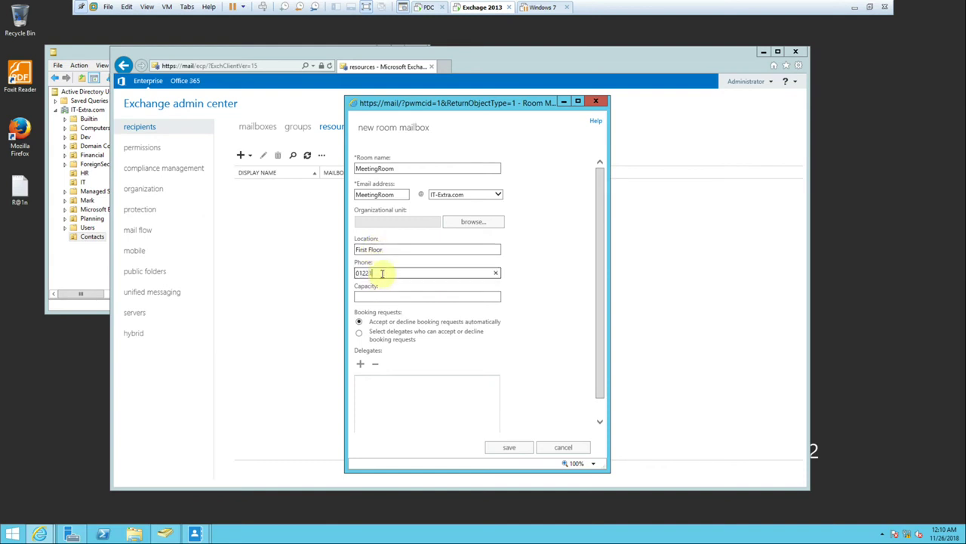
{"action": "key", "text": "BackSpace"}
{"action": "key", "text": "BackSpace"}
{"action": "type", "text": "104343"}
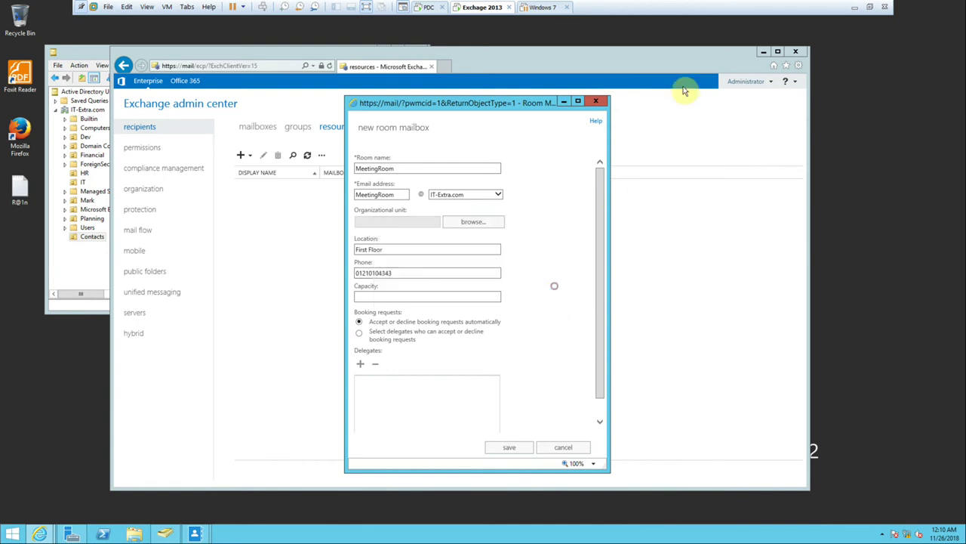
Assign the room mailbox to the HR database under More options and save it.
{"action": "left_click", "coordinate": [388, 298]}
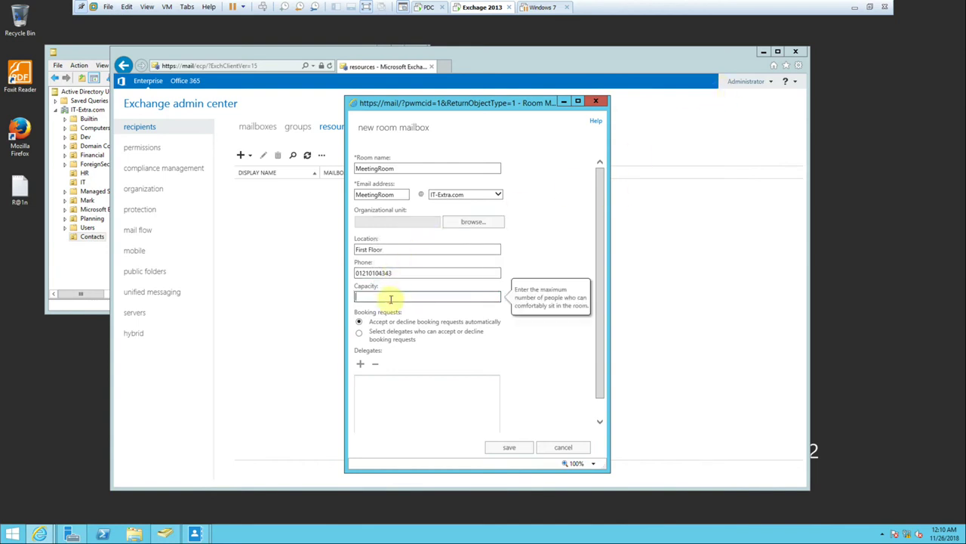
{"action": "scroll", "coordinate": [392, 332], "scroll_direction": "down", "scroll_amount": 1}
{"action": "left_click", "coordinate": [378, 426]}
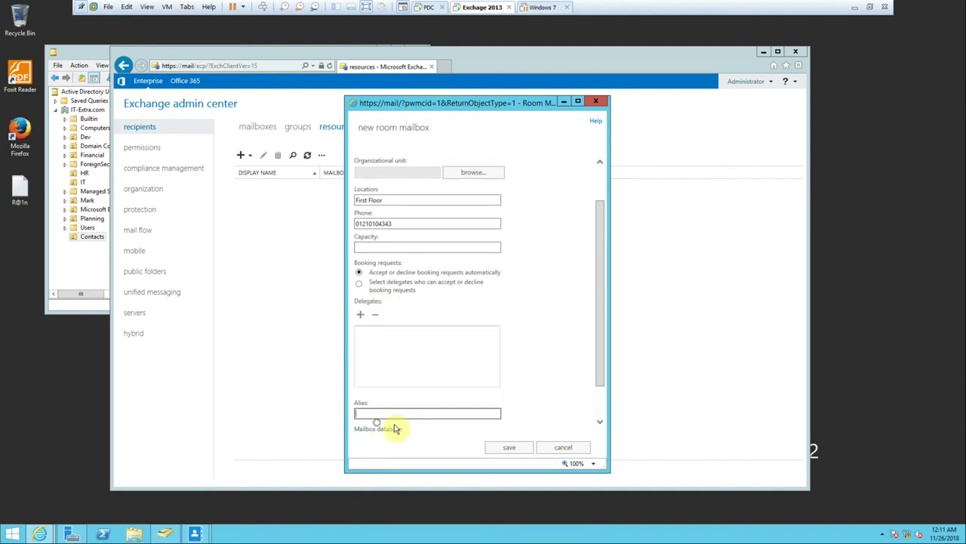
{"action": "scroll", "coordinate": [410, 384], "scroll_direction": "down", "scroll_amount": 2}
{"action": "left_click", "coordinate": [360, 366]}
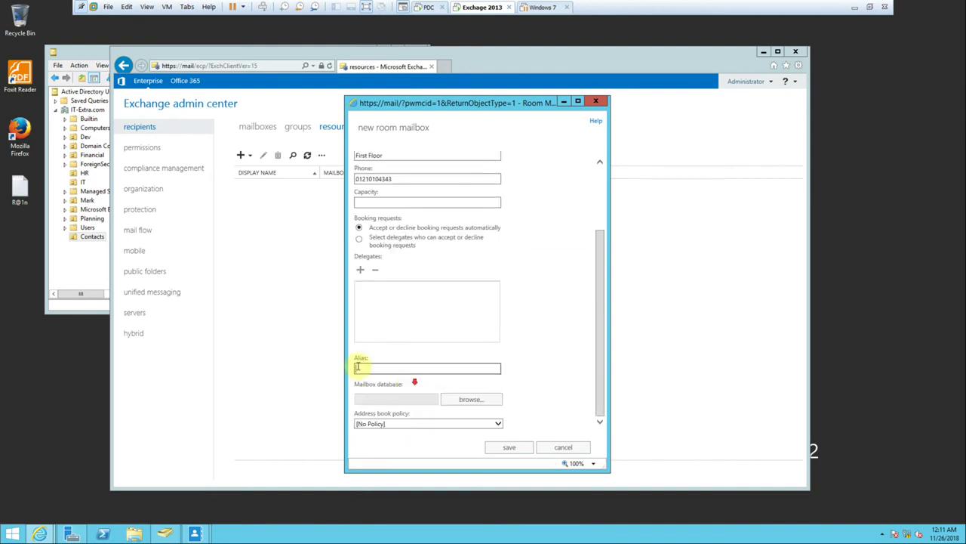
{"action": "left_click", "coordinate": [472, 401]}
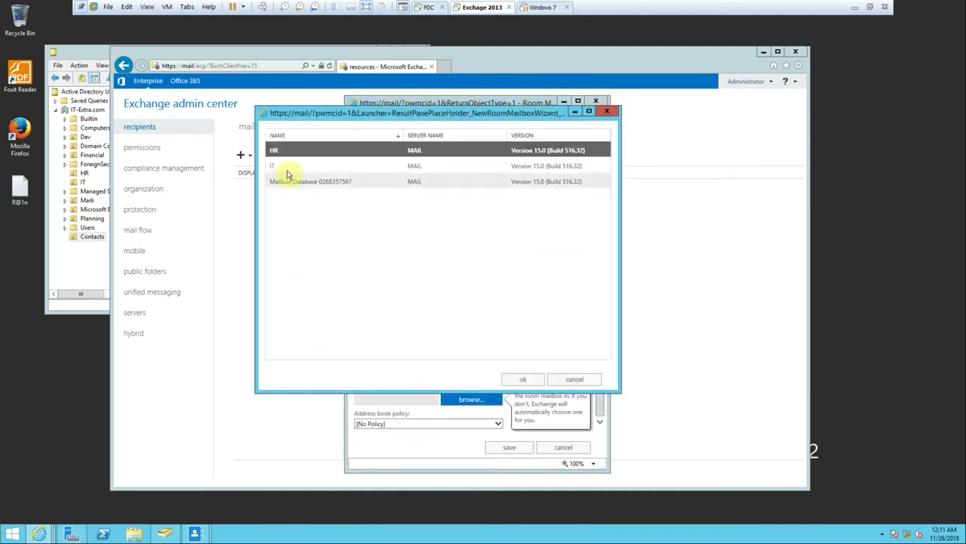
{"action": "left_click", "coordinate": [518, 380]}
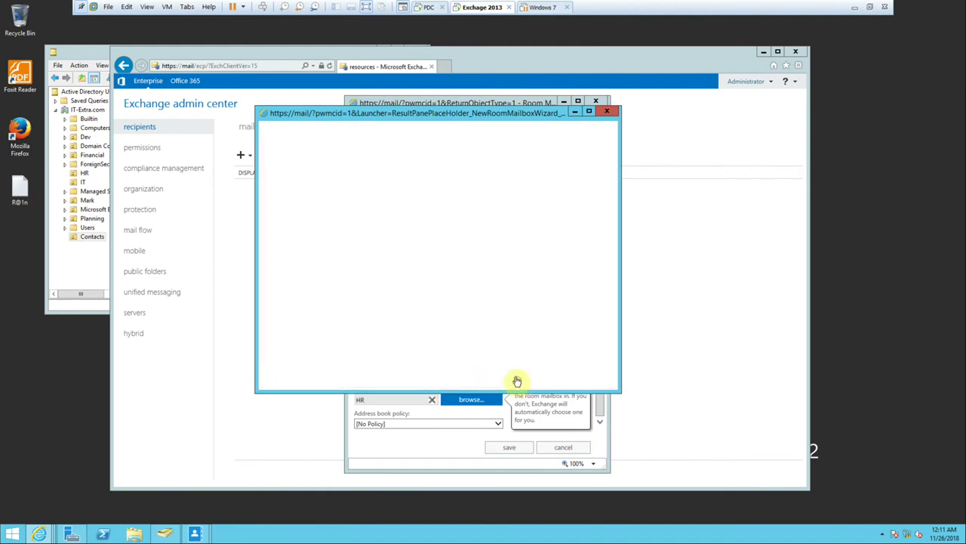
{"action": "left_click", "coordinate": [506, 447]}
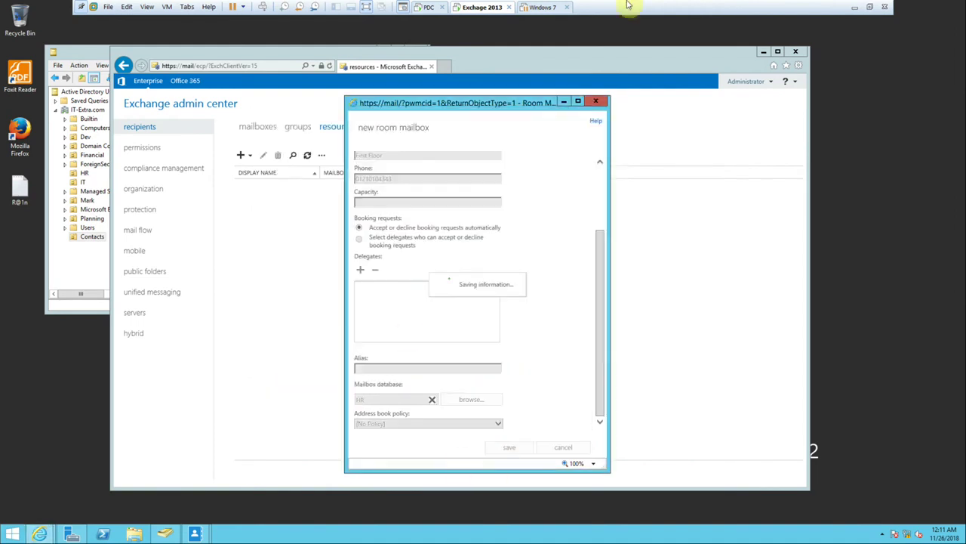
Minimize the VM, refresh the host desktop, and return to the Exchange 2013 virtual machine.
{"action": "left_click", "coordinate": [854, 7]}
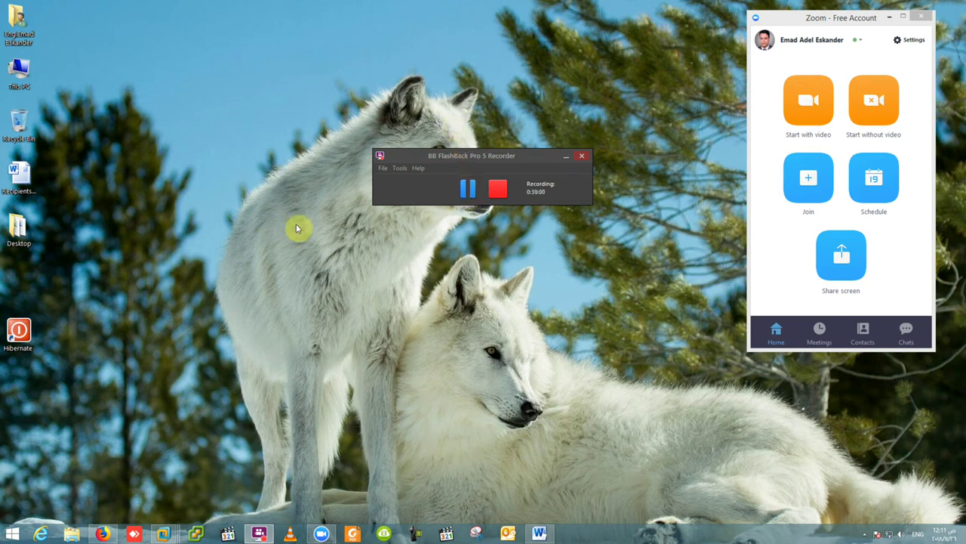
{"action": "right_click", "coordinate": [293, 221]}
{"action": "left_click", "coordinate": [311, 244]}
{"action": "left_click", "coordinate": [467, 189]}
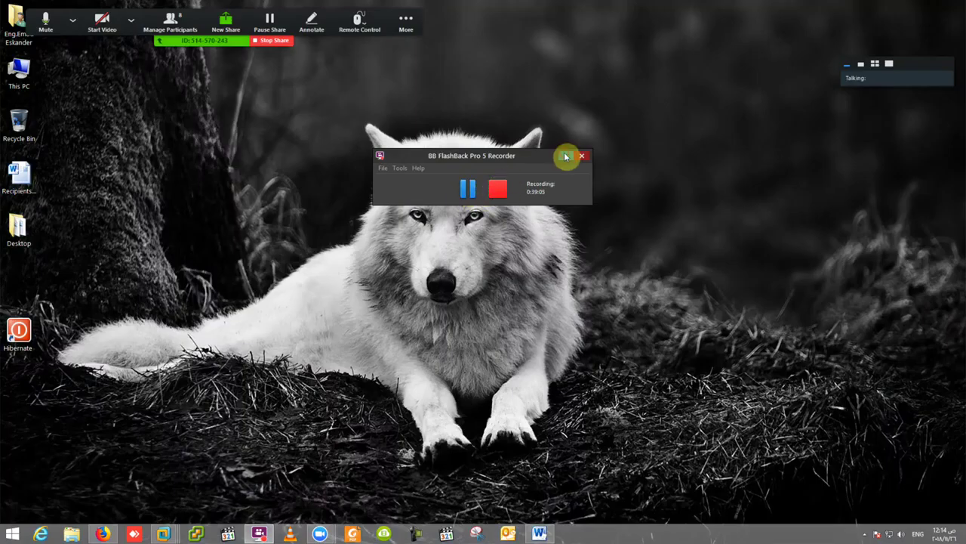
{"action": "left_click", "coordinate": [565, 156]}
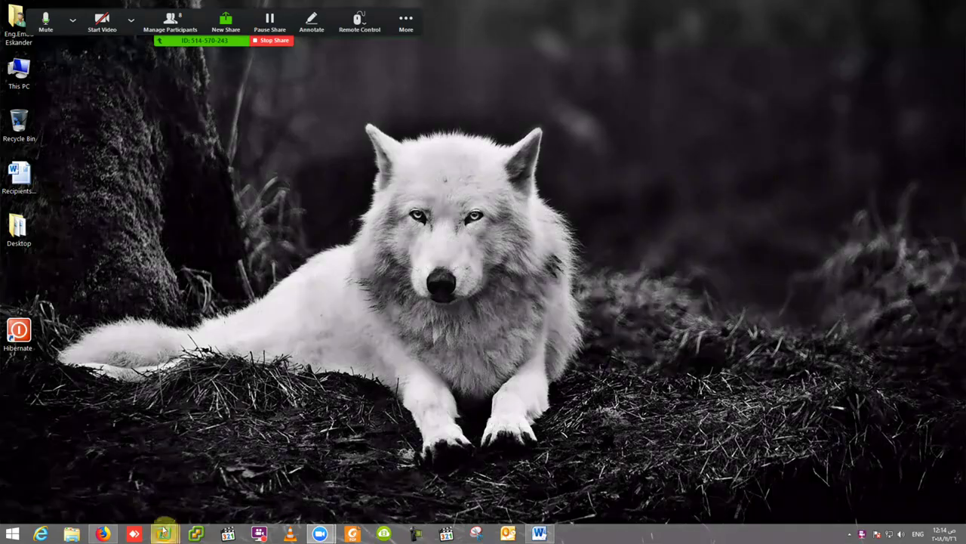
{"action": "mouse_move", "coordinate": [163, 534]}
{"action": "left_click", "coordinate": [179, 485]}
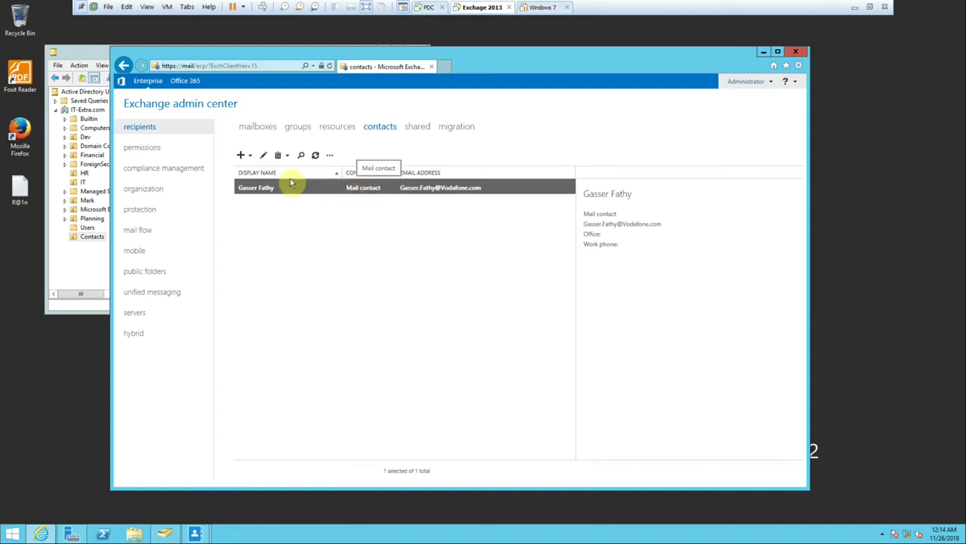
Refresh the ADUC Contacts folder to show the new contact, then return to Exchange's resources list.
{"action": "left_click", "coordinate": [335, 126]}
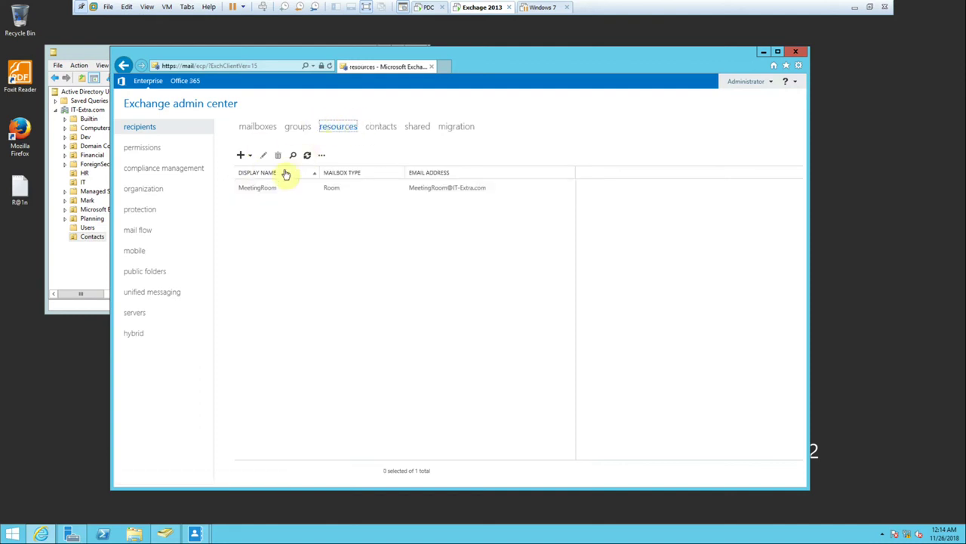
{"action": "left_click", "coordinate": [85, 274]}
{"action": "right_click", "coordinate": [206, 175]}
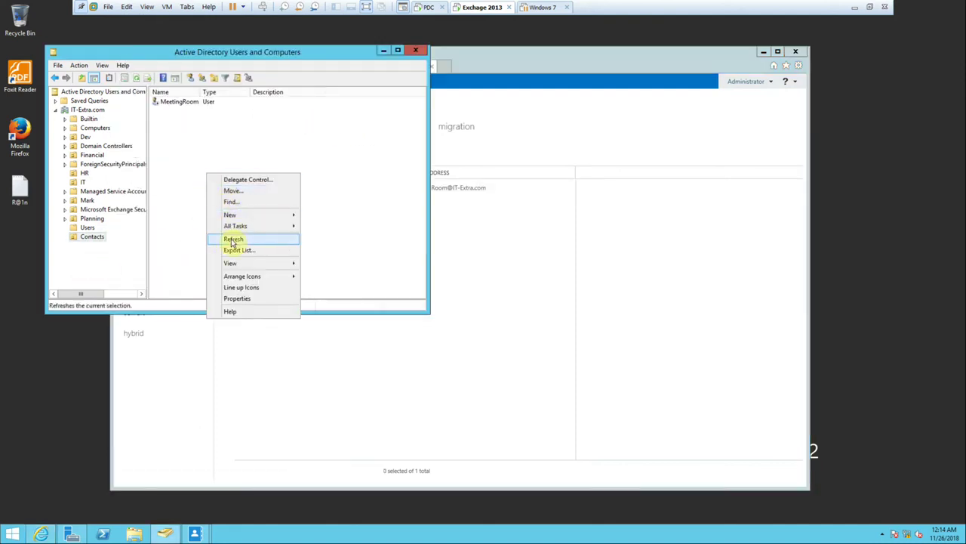
{"action": "left_click", "coordinate": [233, 240]}
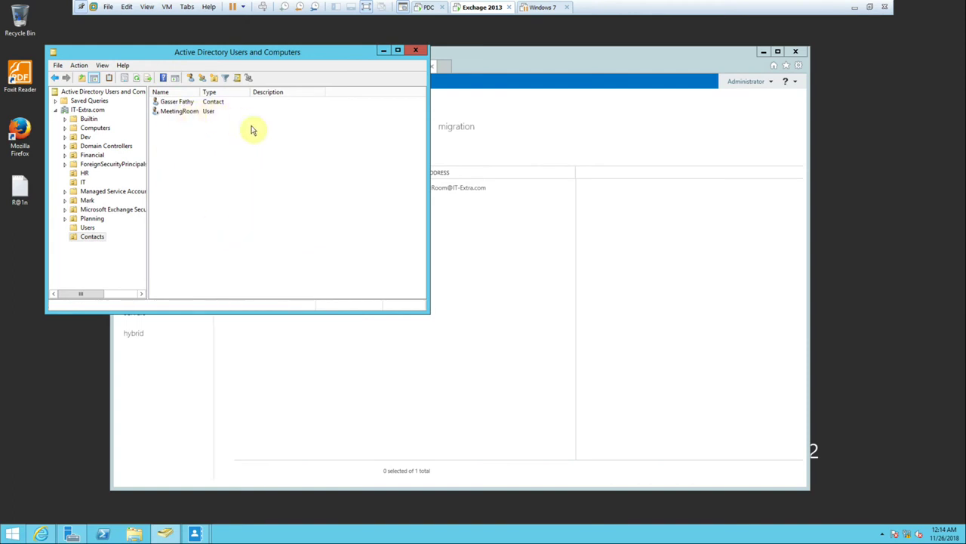
{"action": "left_click", "coordinate": [479, 304]}
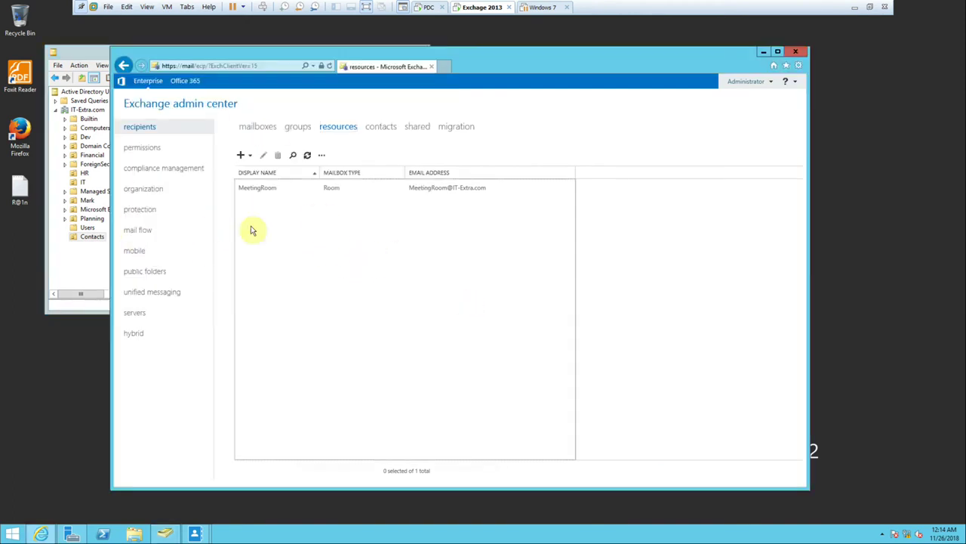
{"action": "left_click", "coordinate": [84, 269]}
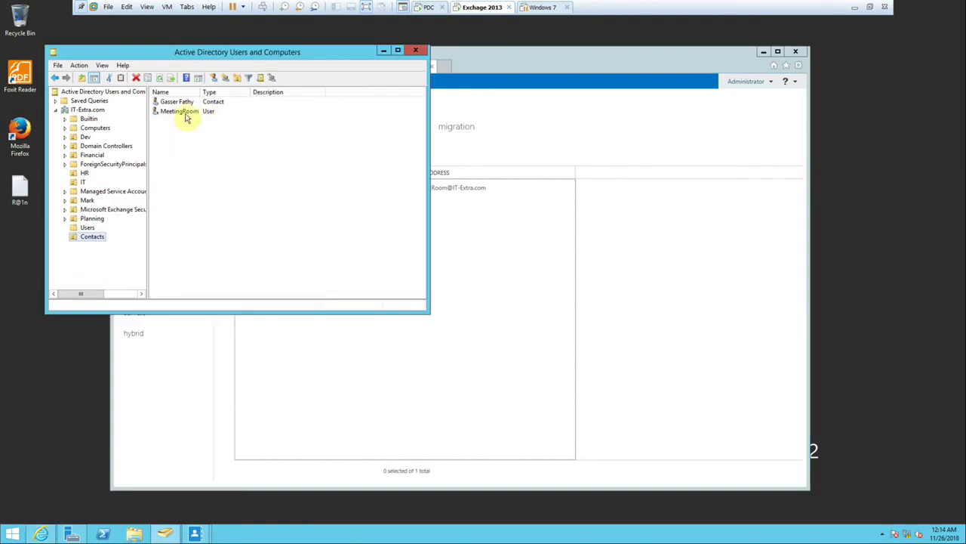
{"action": "left_click", "coordinate": [483, 305]}
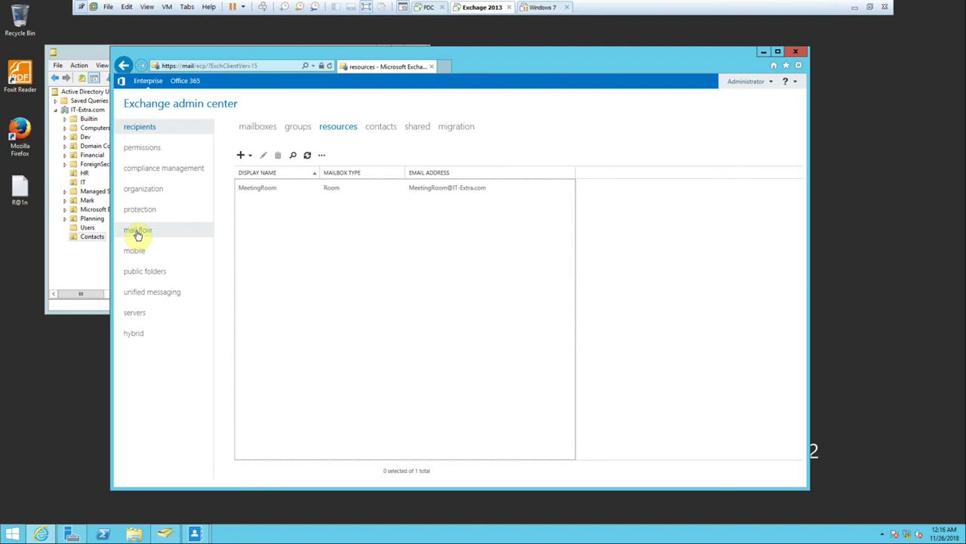
Check the MeetingRoom settings without changing anything, then switch to the Windows 7 virtual machine.
{"action": "double_click", "coordinate": [274, 192]}
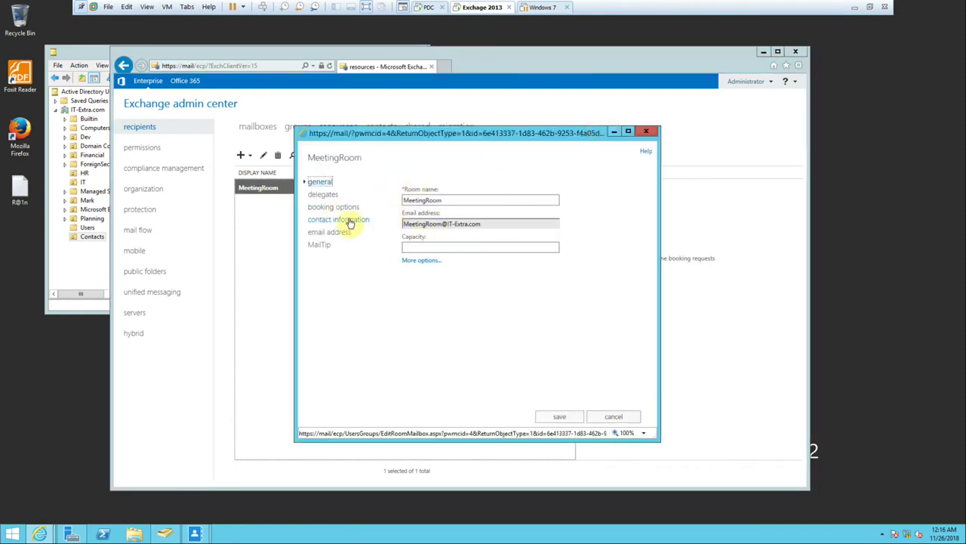
{"action": "left_click", "coordinate": [647, 132]}
{"action": "left_click", "coordinate": [267, 129]}
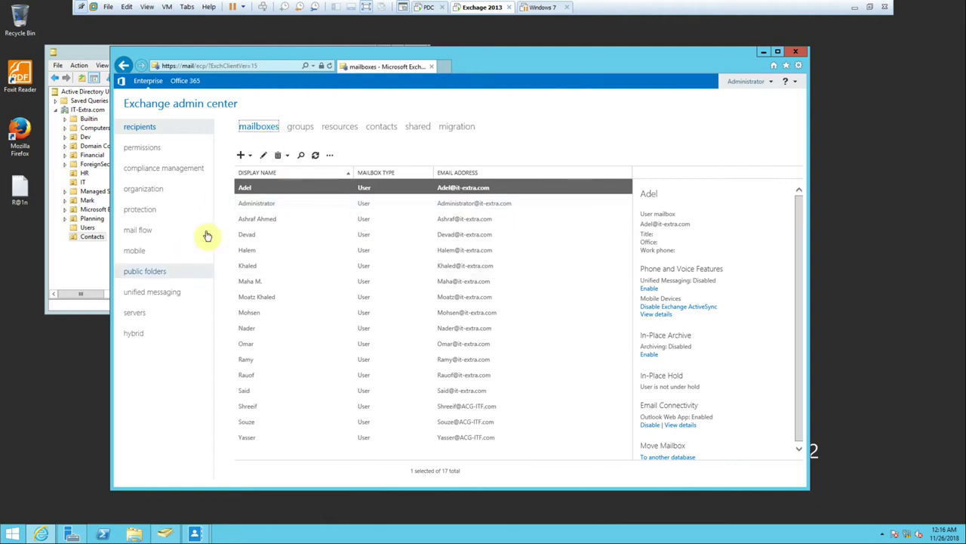
{"action": "left_click", "coordinate": [543, 7]}
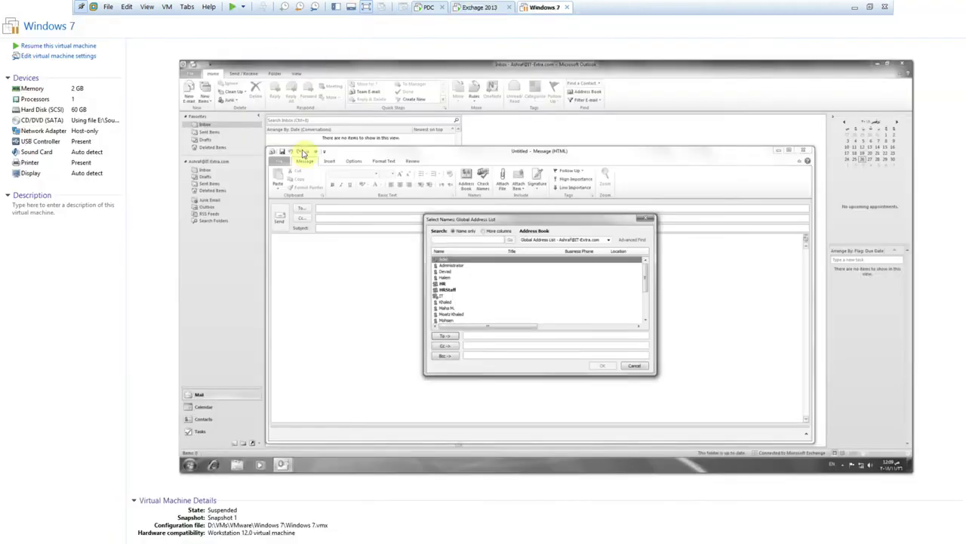
Resume the Windows 7 VM and clear the stale address book, Exchange error and untitled message.
{"action": "left_click", "coordinate": [238, 11]}
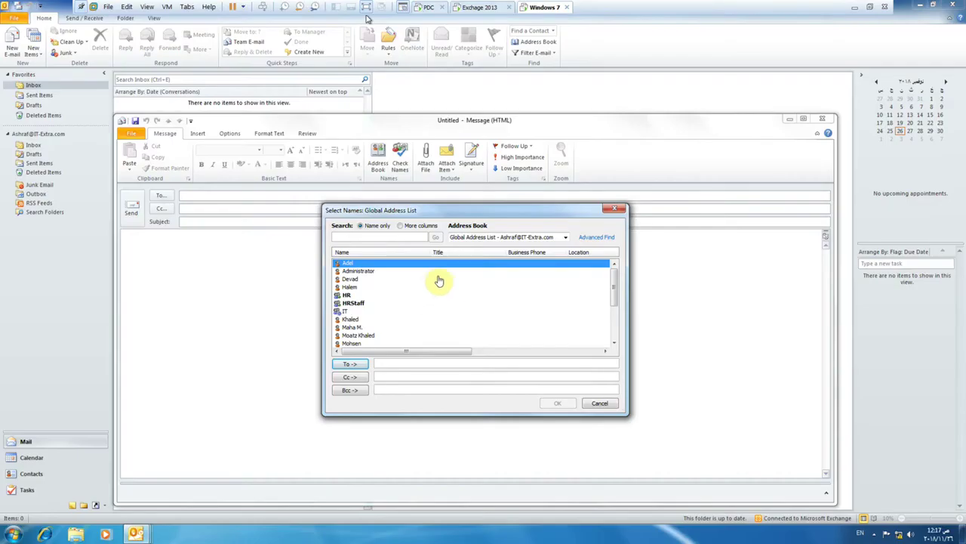
{"action": "left_click", "coordinate": [614, 208]}
{"action": "left_click", "coordinate": [377, 163]}
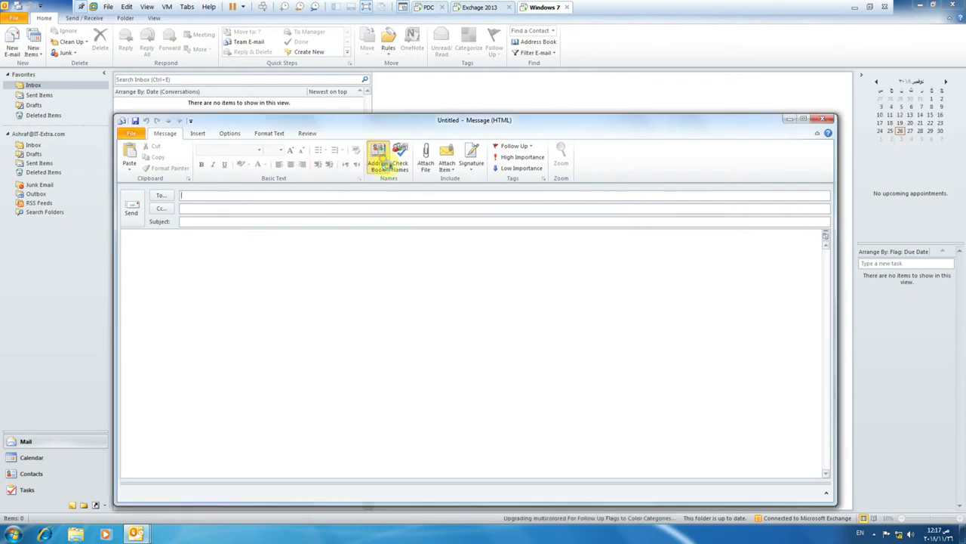
{"action": "left_click", "coordinate": [575, 300]}
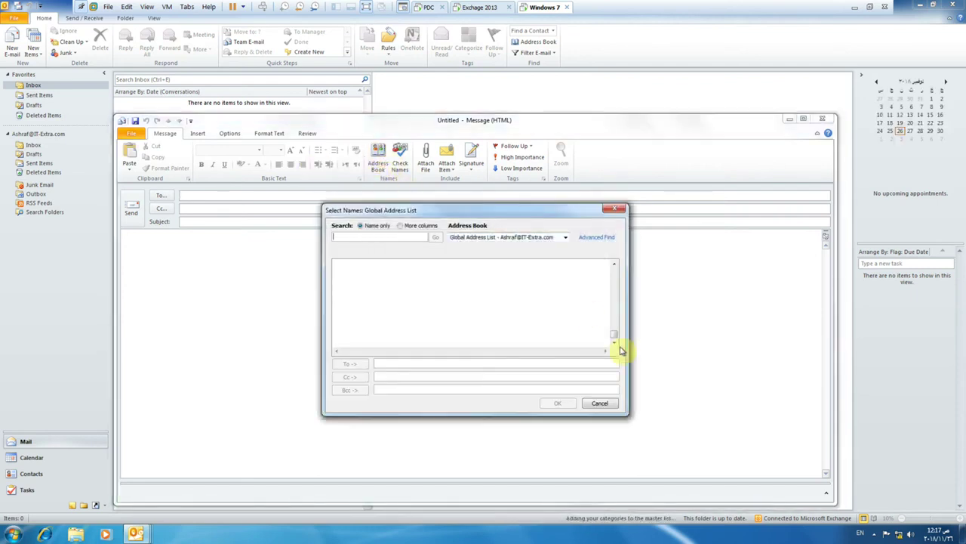
{"action": "left_click", "coordinate": [604, 403]}
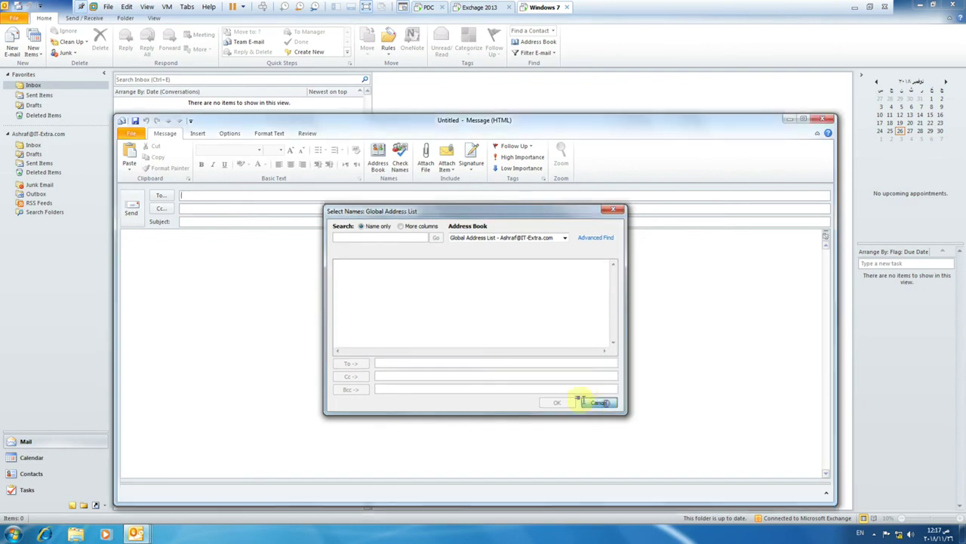
{"action": "left_click", "coordinate": [822, 119]}
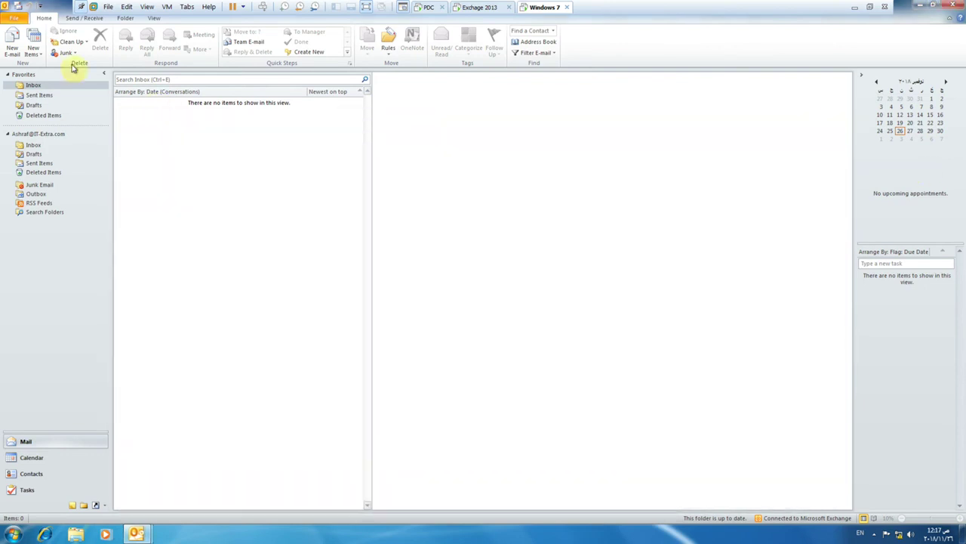
Start a new e-mail and browse its Global Address List for the new contact and MeetingRoom.
{"action": "left_click", "coordinate": [15, 39]}
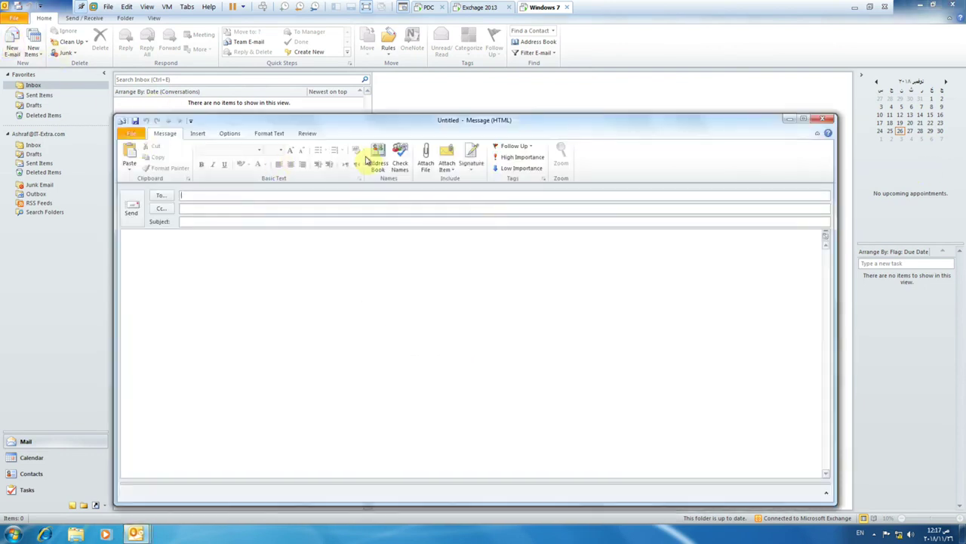
{"action": "left_click", "coordinate": [376, 160]}
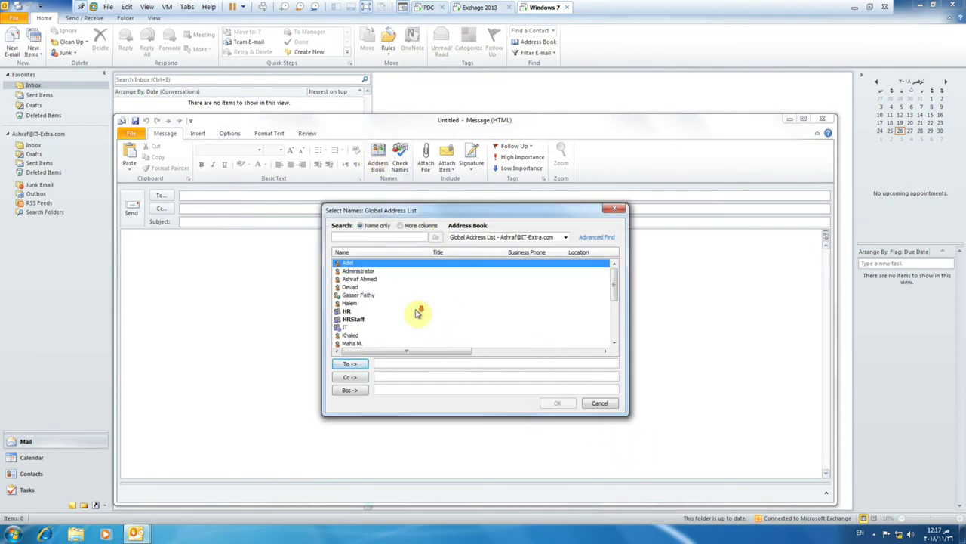
{"action": "left_click", "coordinate": [368, 288]}
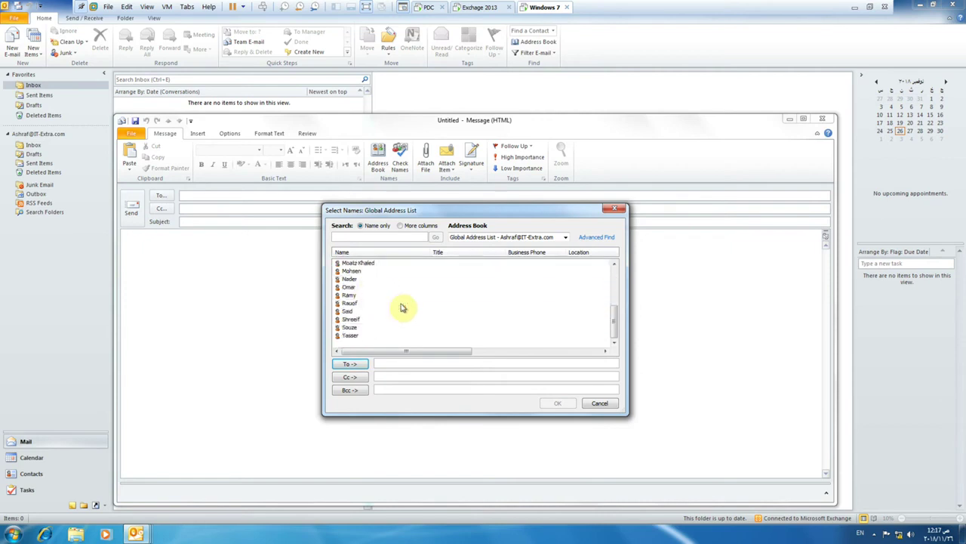
{"action": "scroll", "coordinate": [434, 302], "scroll_direction": "down", "scroll_amount": 1}
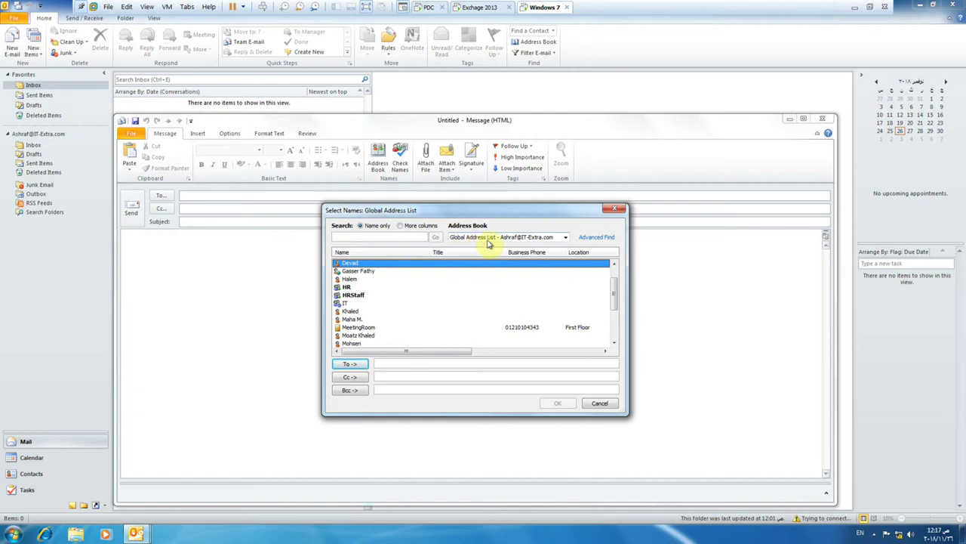
View the All Contacts and All Rooms address lists, then return to the Global Address List.
{"action": "left_click", "coordinate": [563, 239]}
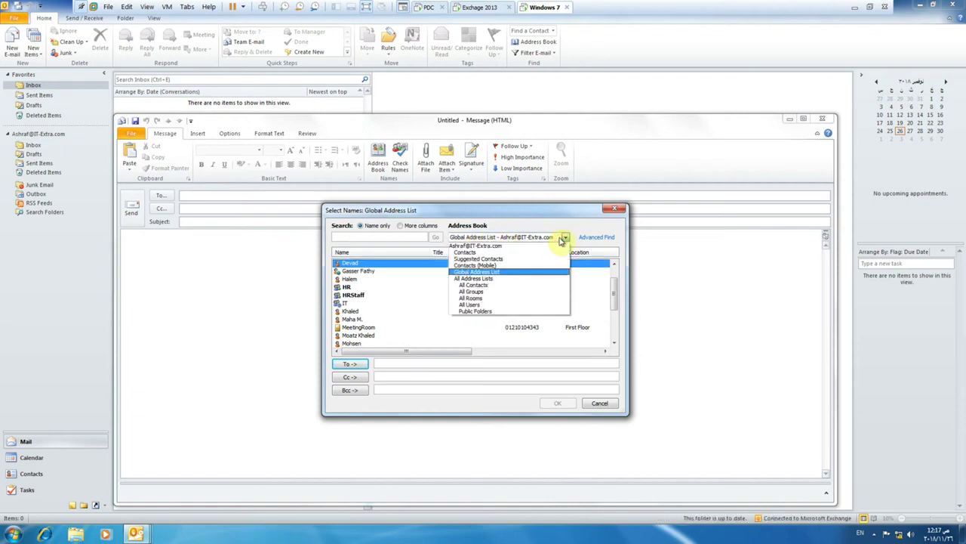
{"action": "left_click", "coordinate": [489, 285]}
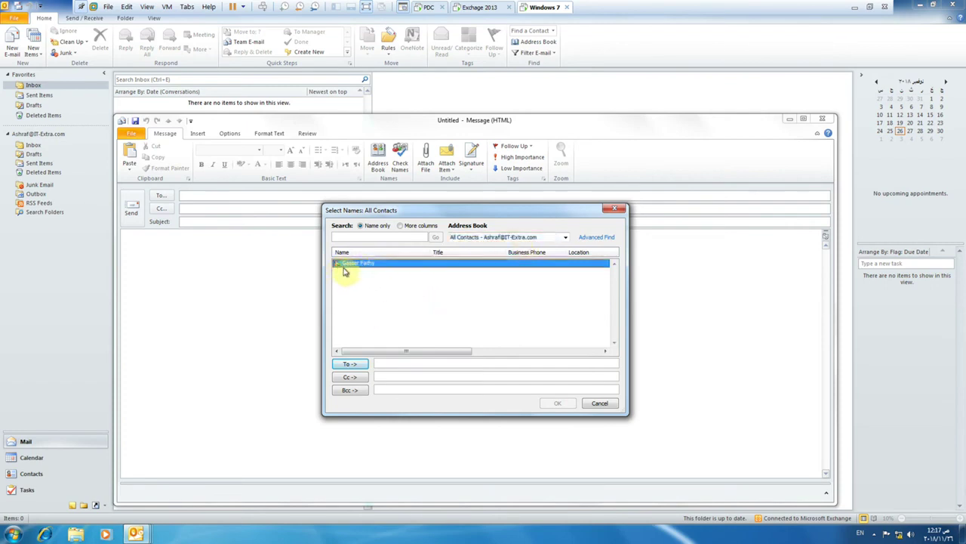
{"action": "left_click", "coordinate": [524, 237]}
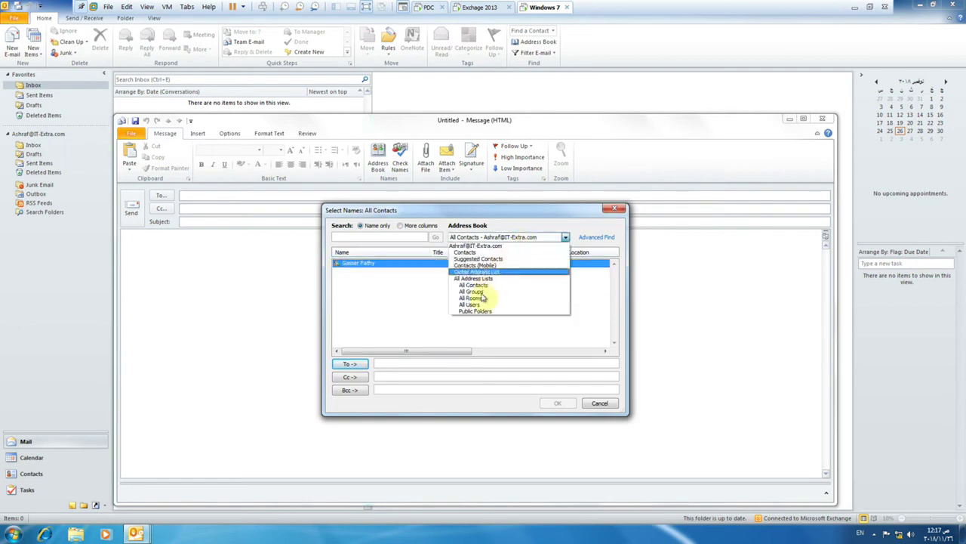
{"action": "left_click", "coordinate": [473, 299]}
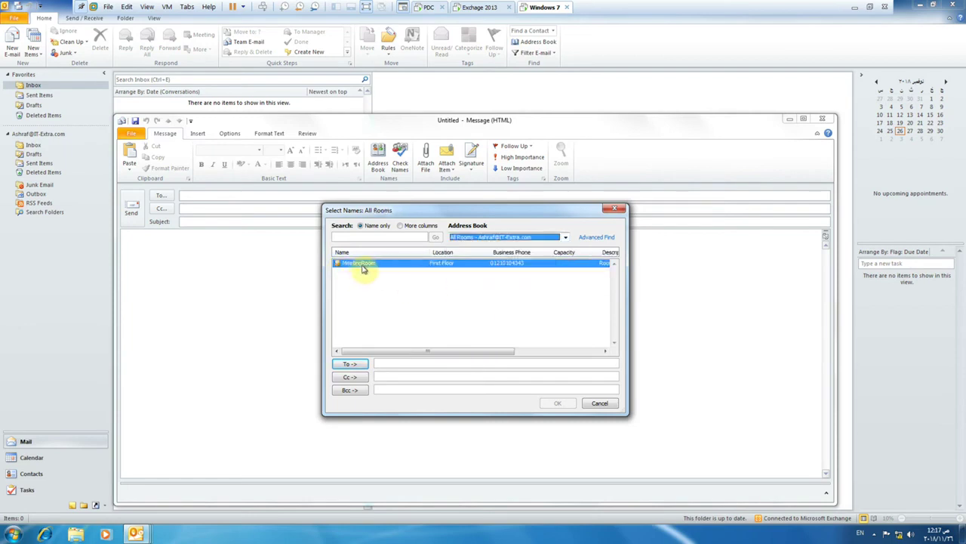
{"action": "left_click", "coordinate": [489, 237]}
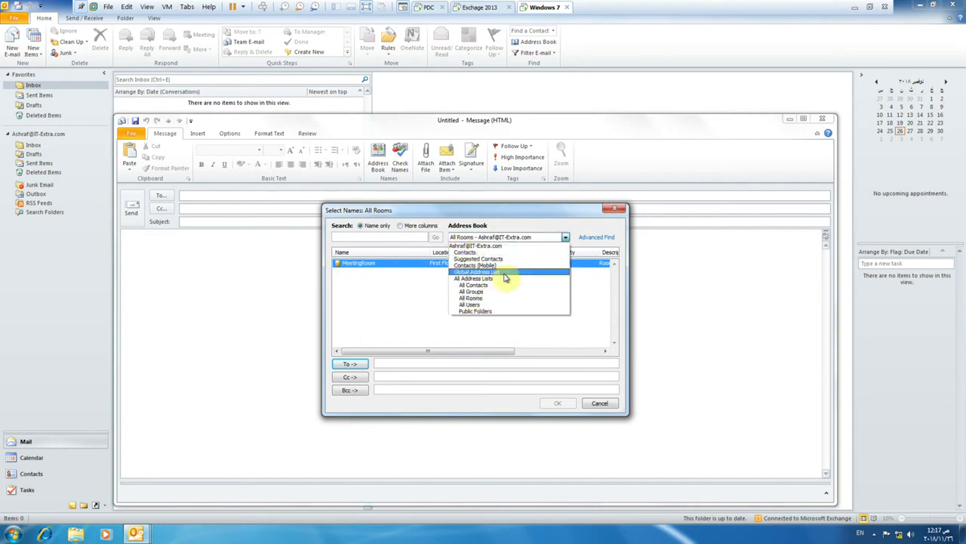
{"action": "left_click", "coordinate": [501, 273]}
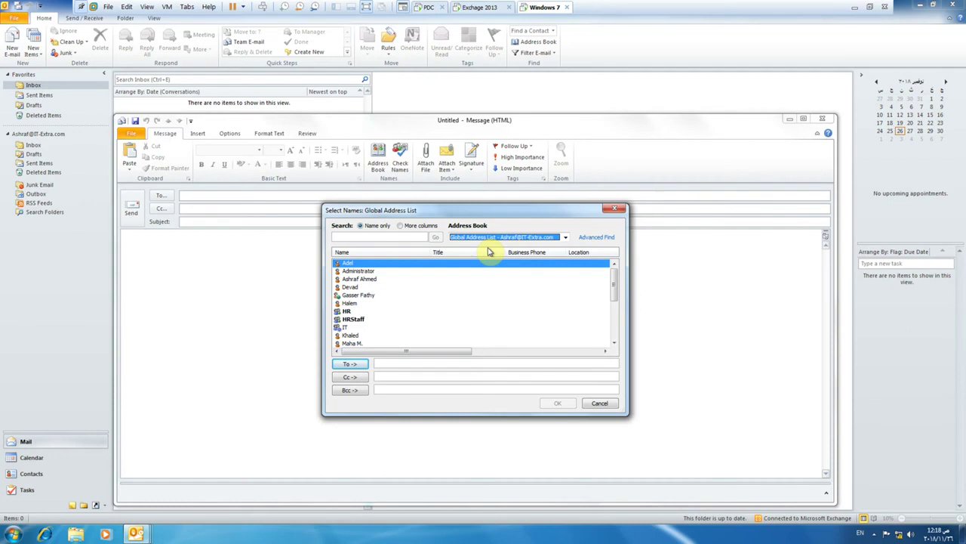
Cycle through All Contacts, All Groups, All Rooms and personal Contacts, ending on the Global Address List.
{"action": "left_click", "coordinate": [523, 236]}
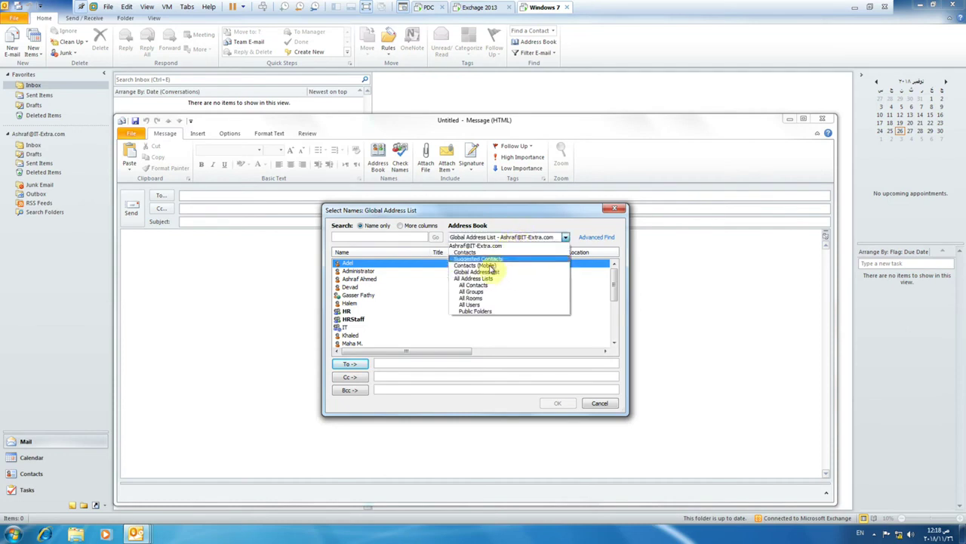
{"action": "left_click", "coordinate": [473, 285]}
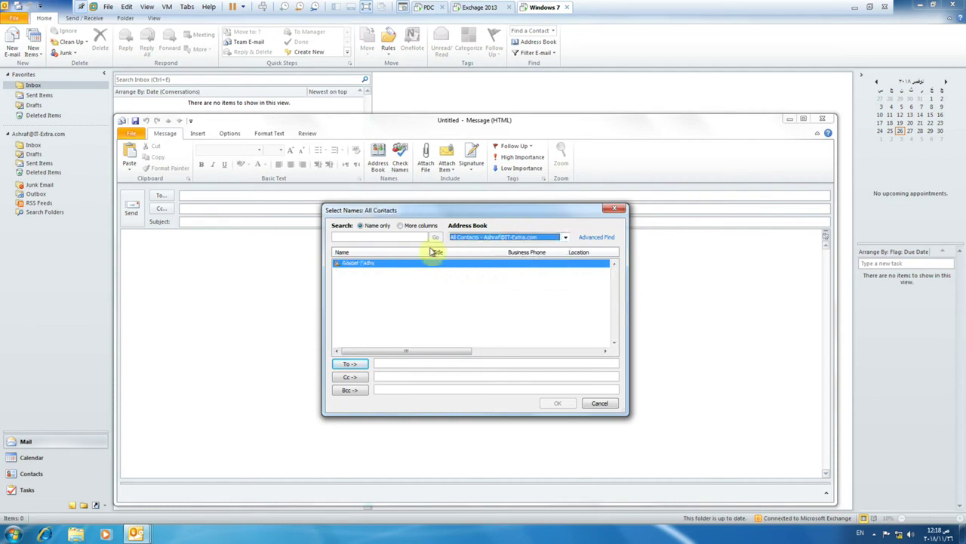
{"action": "left_click", "coordinate": [500, 239]}
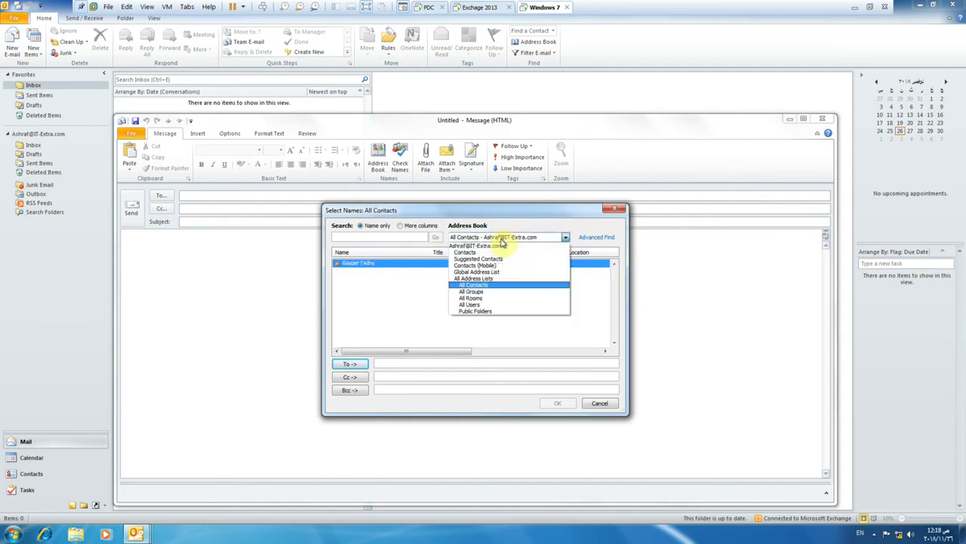
{"action": "left_click", "coordinate": [483, 293]}
{"action": "left_click", "coordinate": [518, 238]}
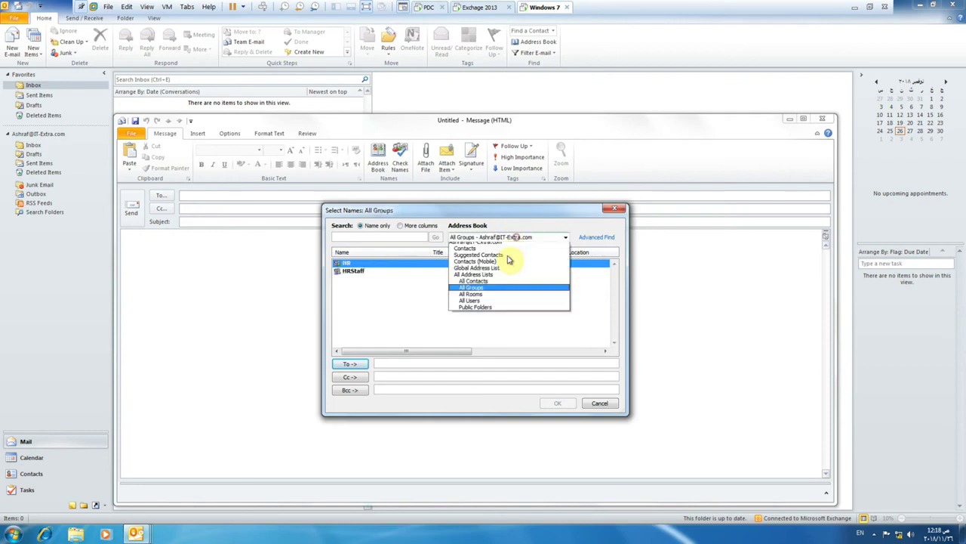
{"action": "left_click", "coordinate": [487, 303]}
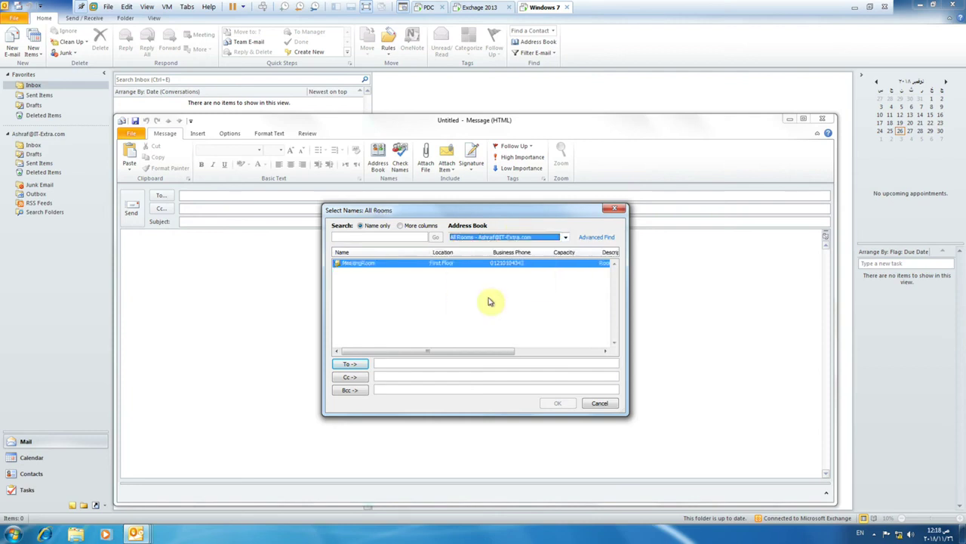
{"action": "left_click", "coordinate": [501, 238]}
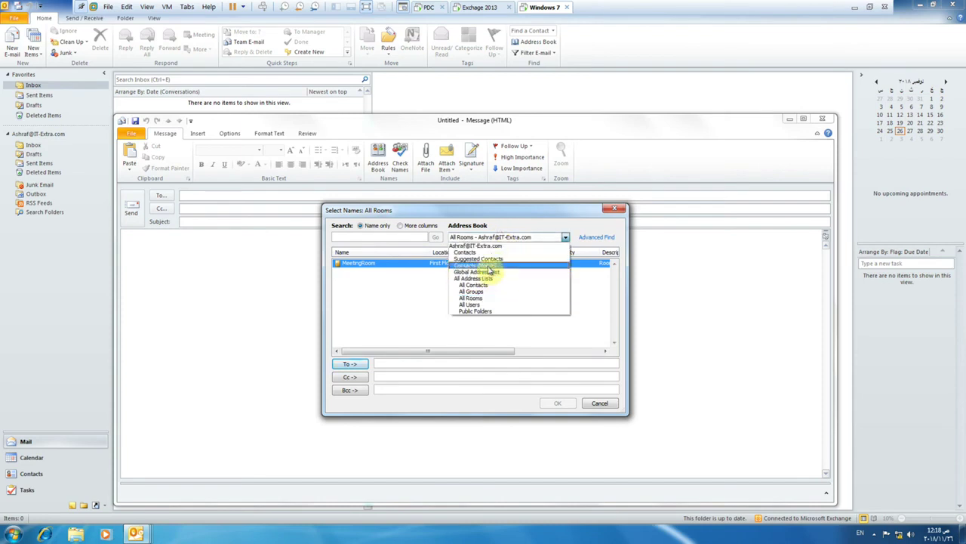
{"action": "left_click", "coordinate": [484, 252]}
{"action": "left_click", "coordinate": [484, 239]}
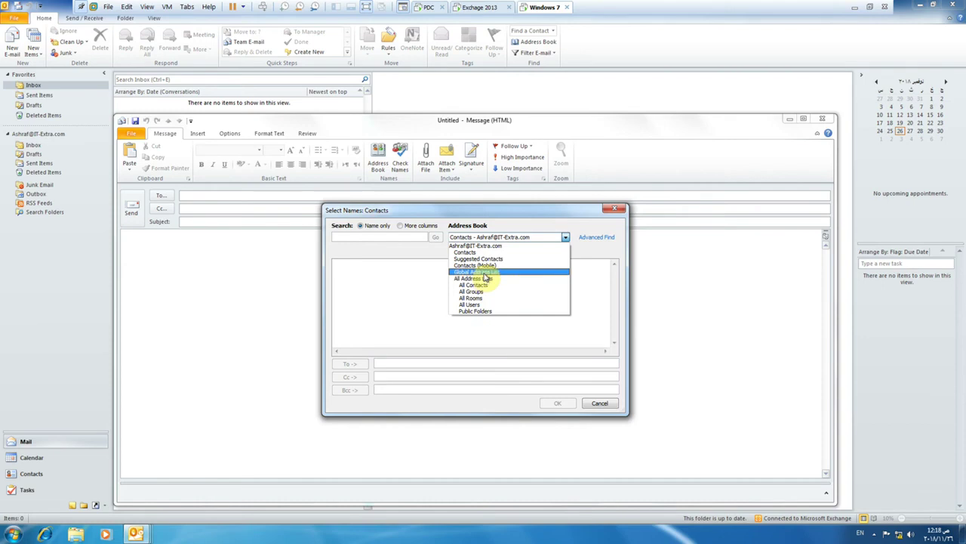
{"action": "left_click", "coordinate": [484, 274]}
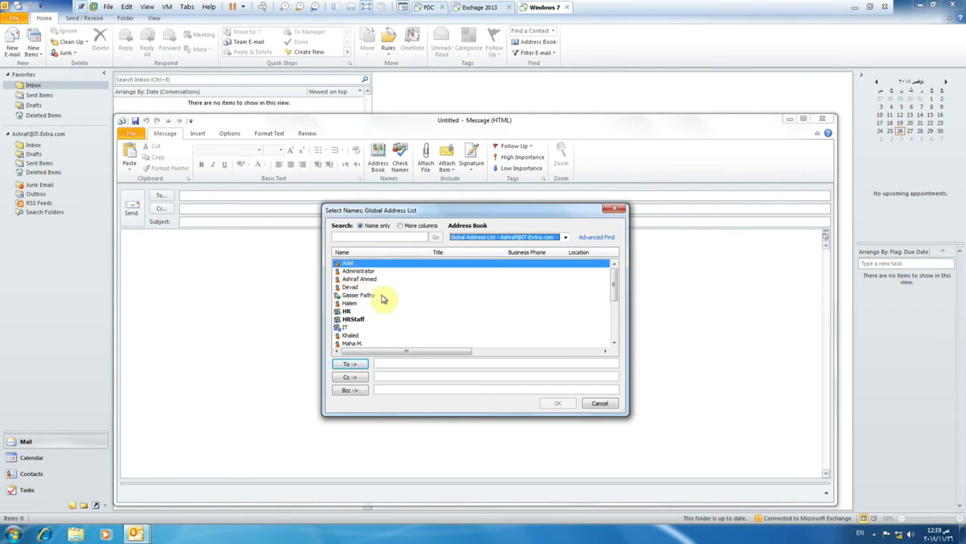
Select the second user in the Global Address List, then open that user's mailbox in Exchange admin center.
{"action": "right_click", "coordinate": [441, 299]}
{"action": "left_click", "coordinate": [428, 287]}
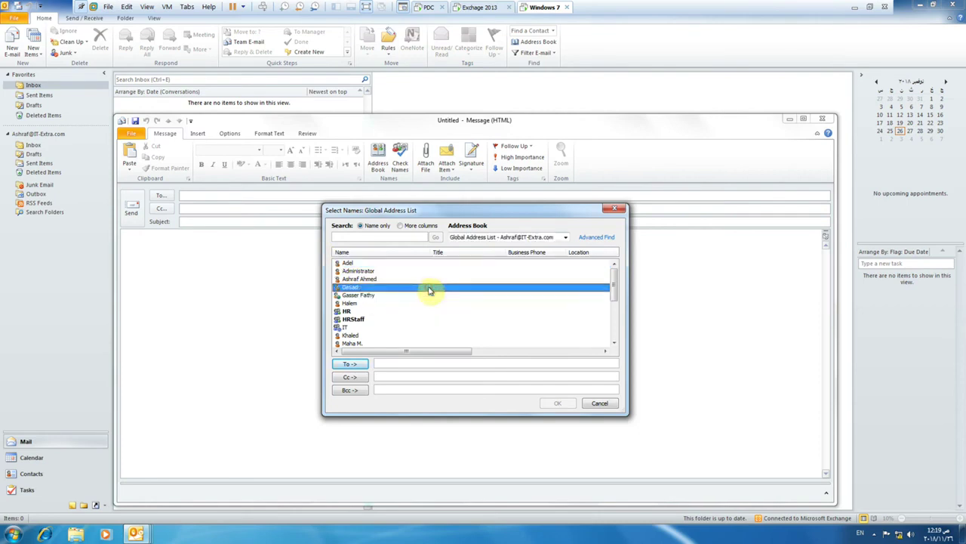
{"action": "left_click", "coordinate": [473, 8]}
{"action": "double_click", "coordinate": [249, 235]}
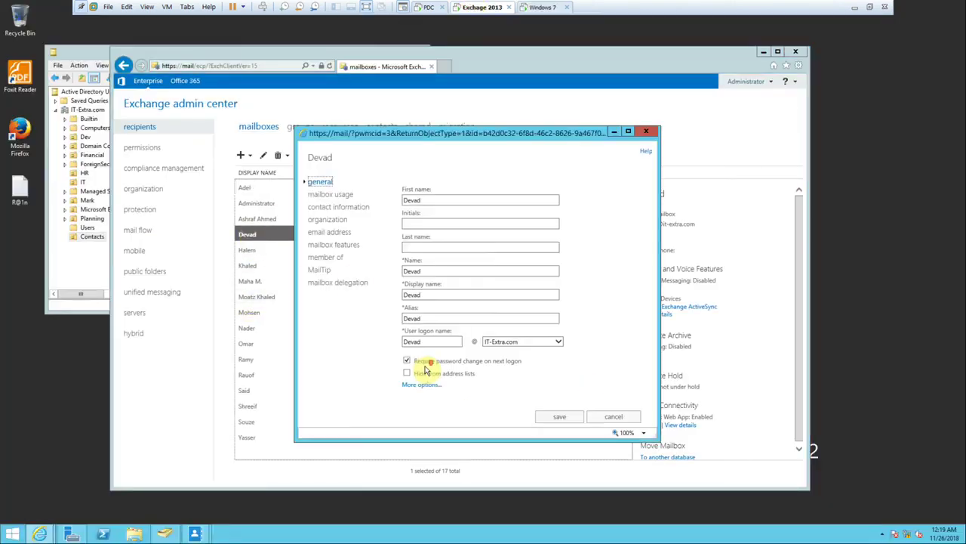
Confirm that user's 'Hide from address lists' option is off, then return to Outlook.
{"action": "mouse_move", "coordinate": [453, 379]}
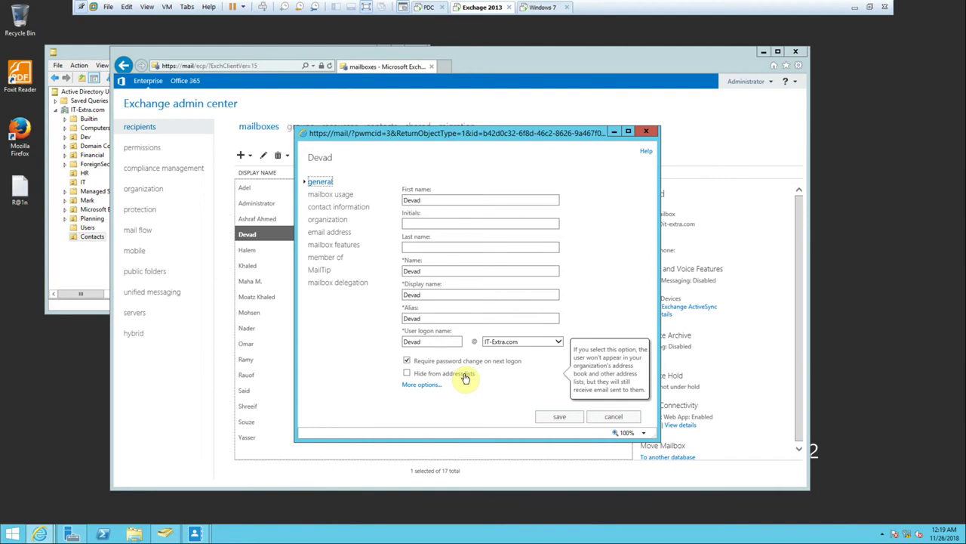
{"action": "left_click", "coordinate": [539, 9]}
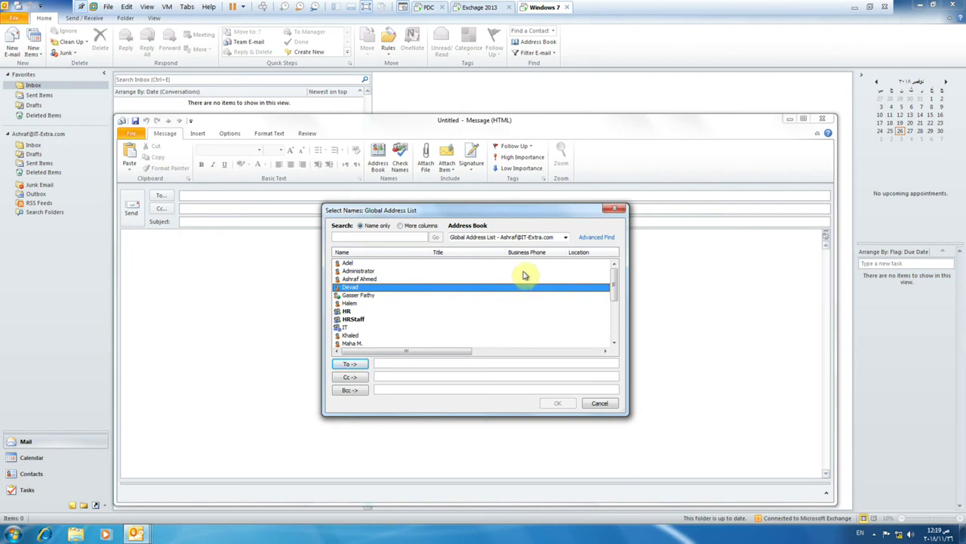
Select a user entry in the Global Address List and add it to the To box.
{"action": "left_click", "coordinate": [375, 279]}
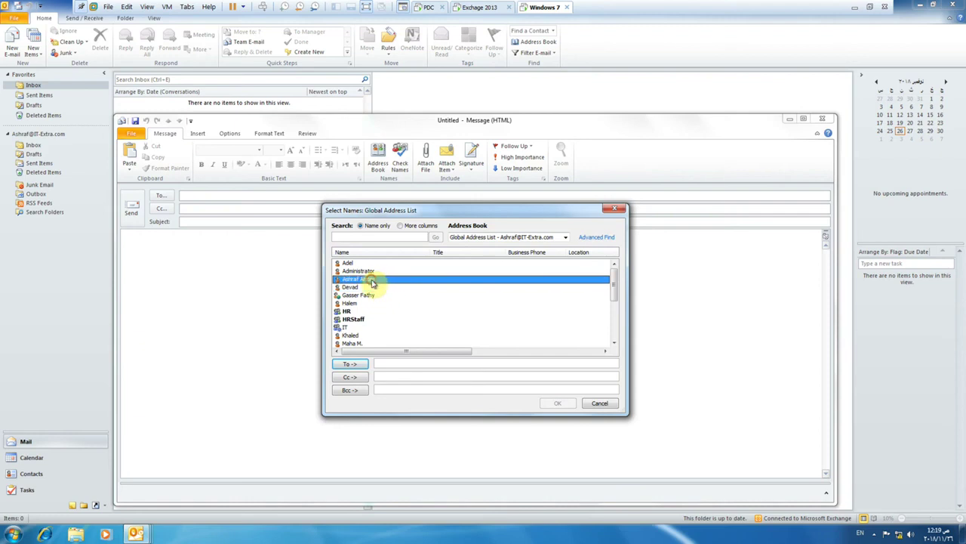
{"action": "scroll", "coordinate": [364, 293], "scroll_direction": "down", "scroll_amount": 5}
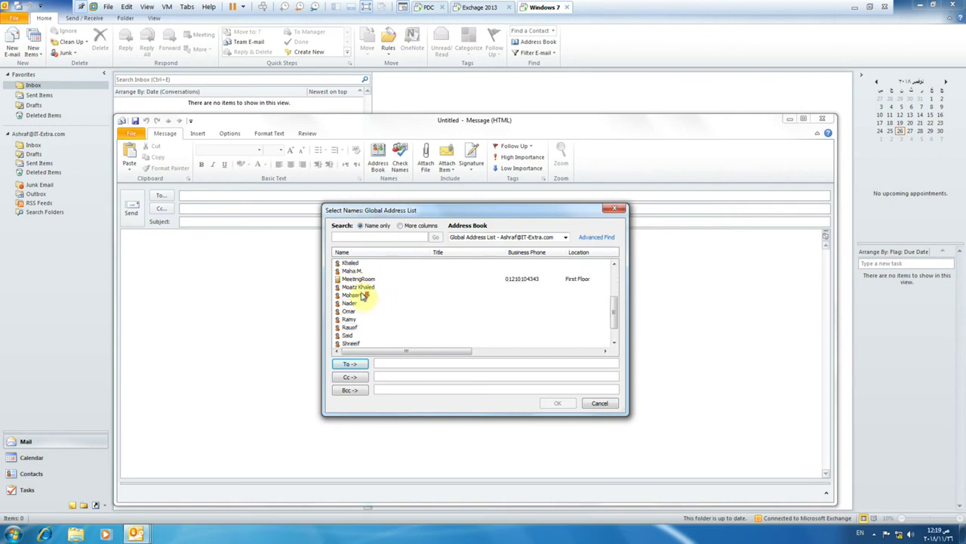
{"action": "scroll", "coordinate": [363, 296], "scroll_direction": "up", "scroll_amount": 5}
{"action": "scroll", "coordinate": [369, 302], "scroll_direction": "down", "scroll_amount": 5}
{"action": "scroll", "coordinate": [366, 291], "scroll_direction": "up", "scroll_amount": 3}
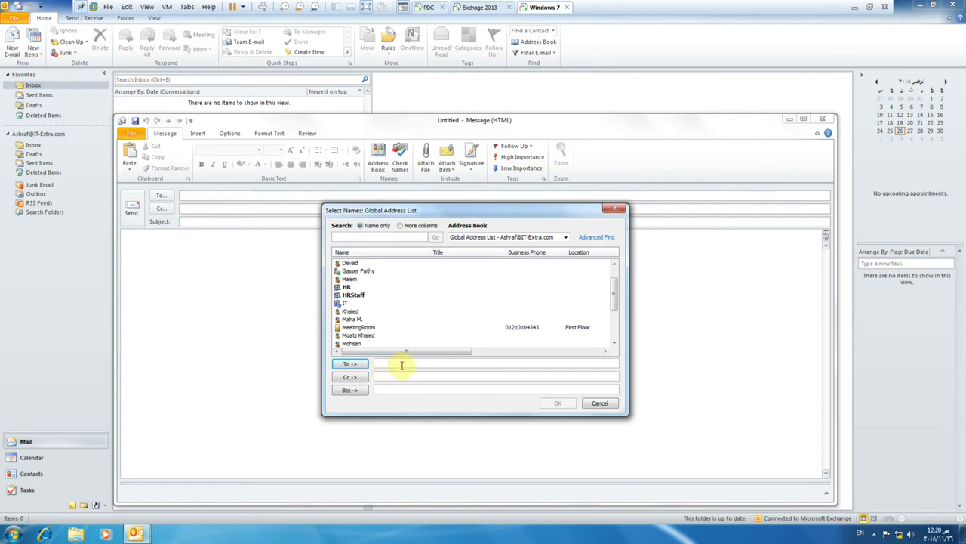
{"action": "left_click", "coordinate": [353, 365]}
Replace the To entry with a short partial name, delete the extra added entry, and return to Exchange.
{"action": "double_click", "coordinate": [436, 367]}
{"action": "type", "text": "dev"}
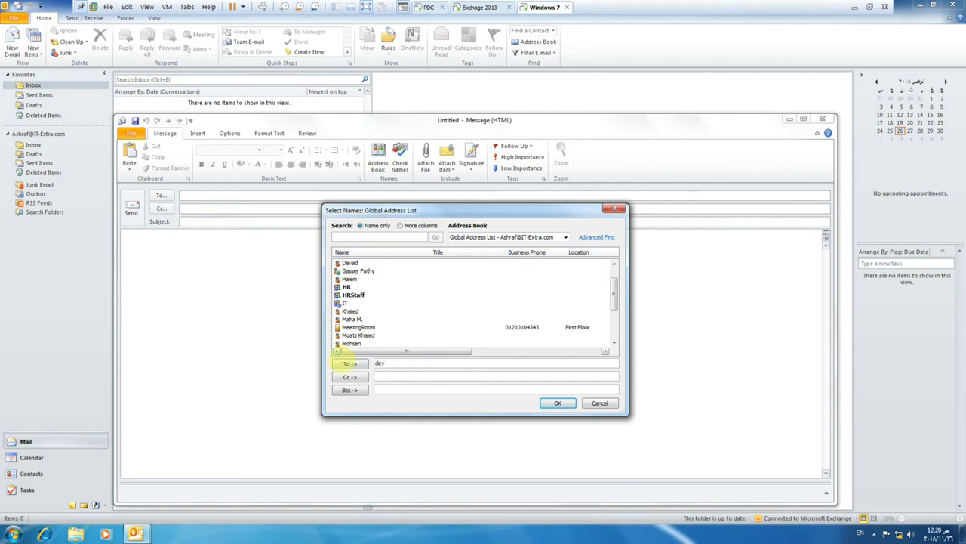
{"action": "left_click", "coordinate": [350, 365]}
{"action": "left_click_drag", "start_coordinate": [432, 364], "coordinate": [390, 363]}
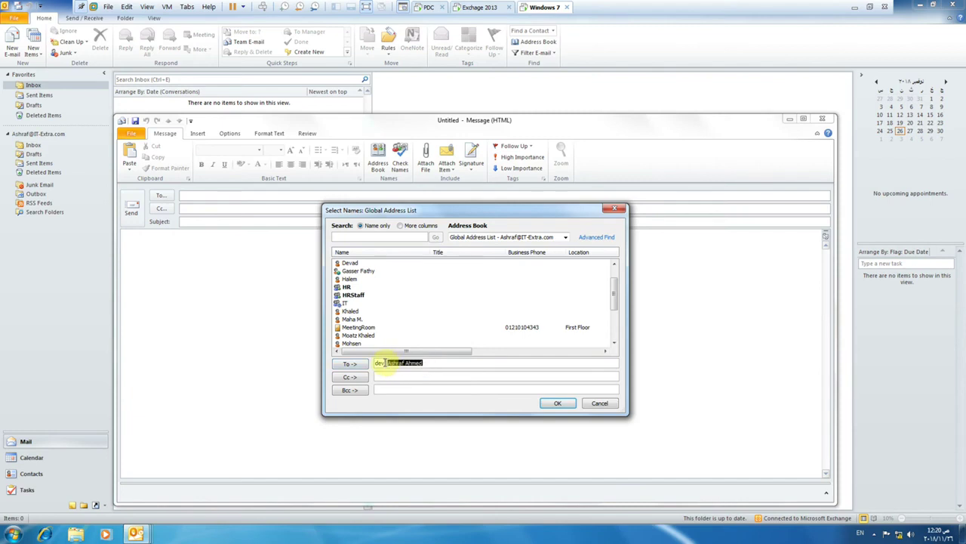
{"action": "key", "text": "BackSpace"}
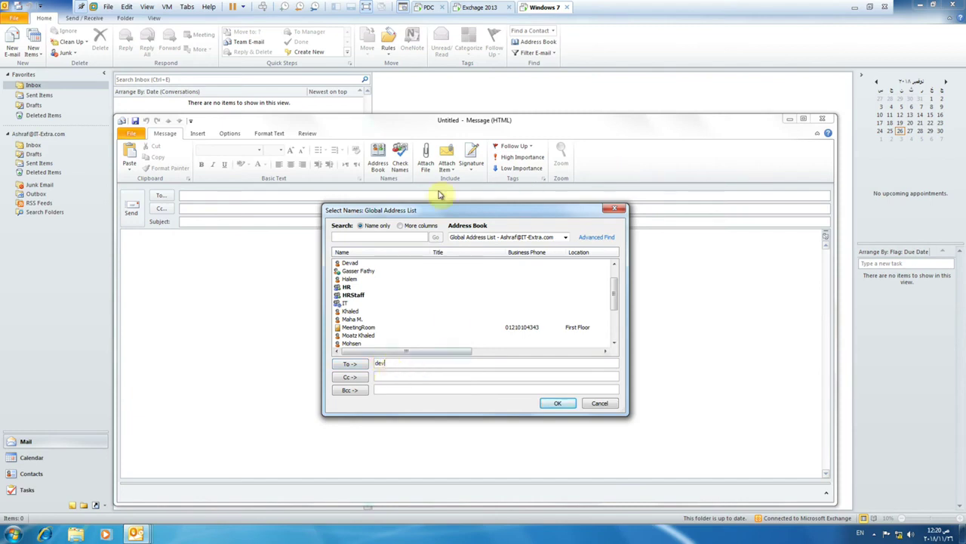
{"action": "left_click", "coordinate": [466, 15]}
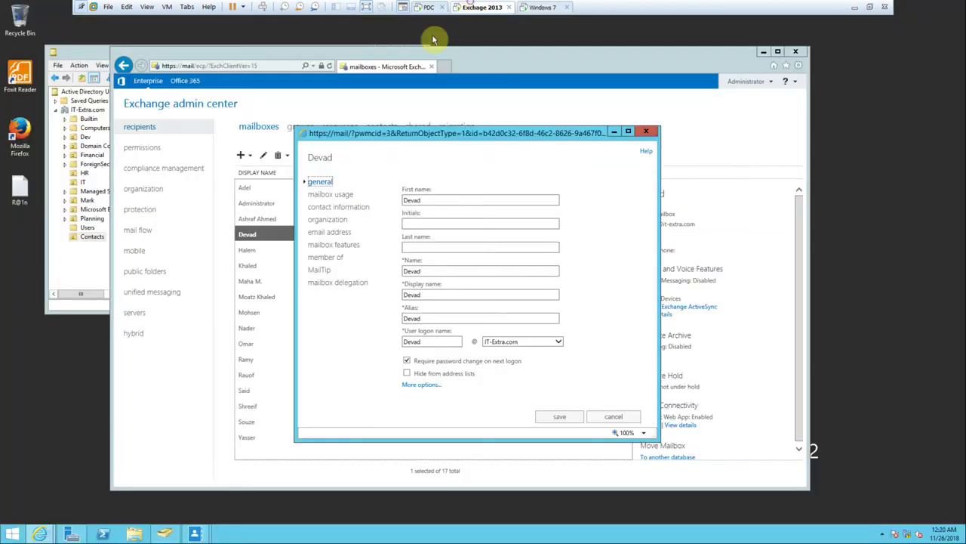
Enable 'Hide from address lists' on the target user's mailbox, save it, and return to Outlook.
{"action": "left_click", "coordinate": [634, 135]}
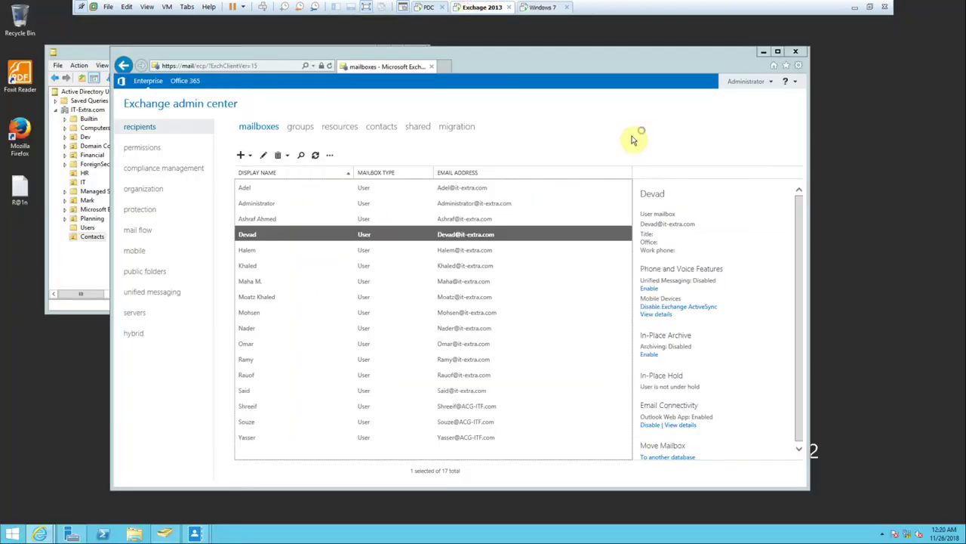
{"action": "double_click", "coordinate": [247, 327]}
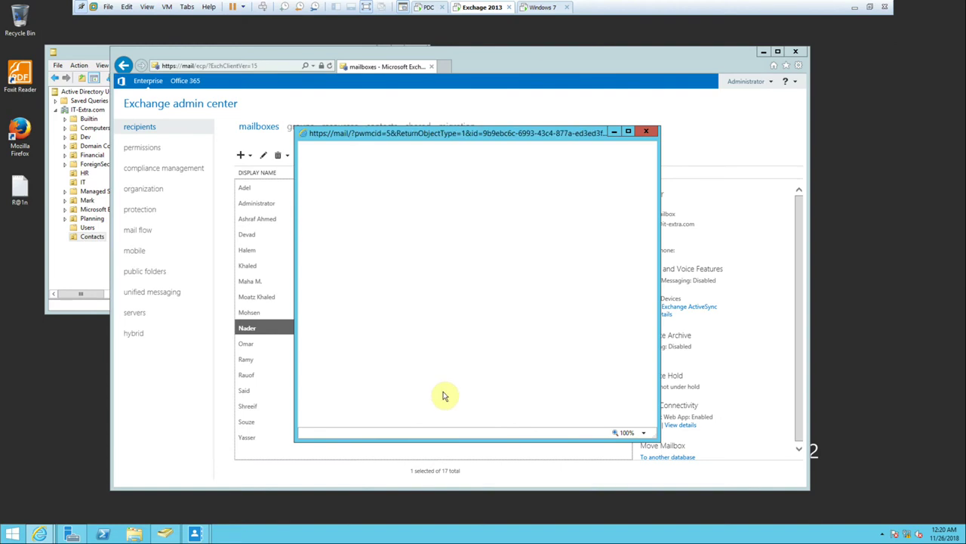
{"action": "left_click", "coordinate": [418, 373]}
{"action": "left_click", "coordinate": [544, 416]}
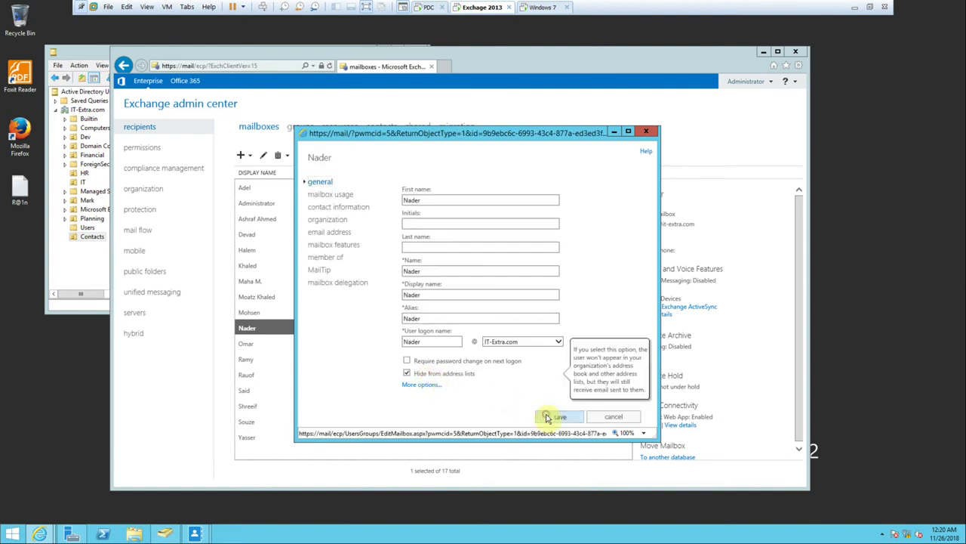
{"action": "left_click", "coordinate": [541, 8]}
{"action": "left_click", "coordinate": [459, 302]}
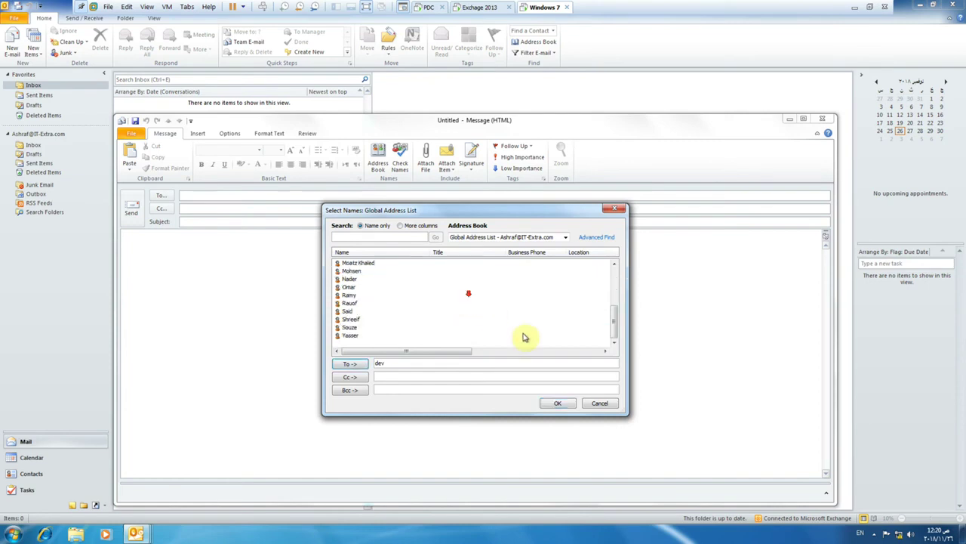
Reopen the address book and enter the hidden user's name as the To recipient.
{"action": "left_click", "coordinate": [592, 402]}
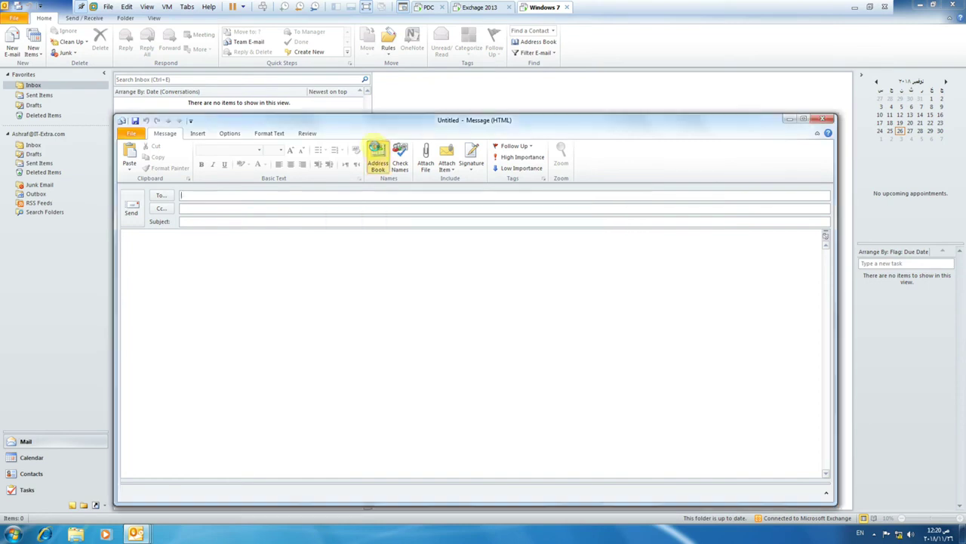
{"action": "left_click", "coordinate": [376, 157]}
{"action": "left_click", "coordinate": [359, 296]}
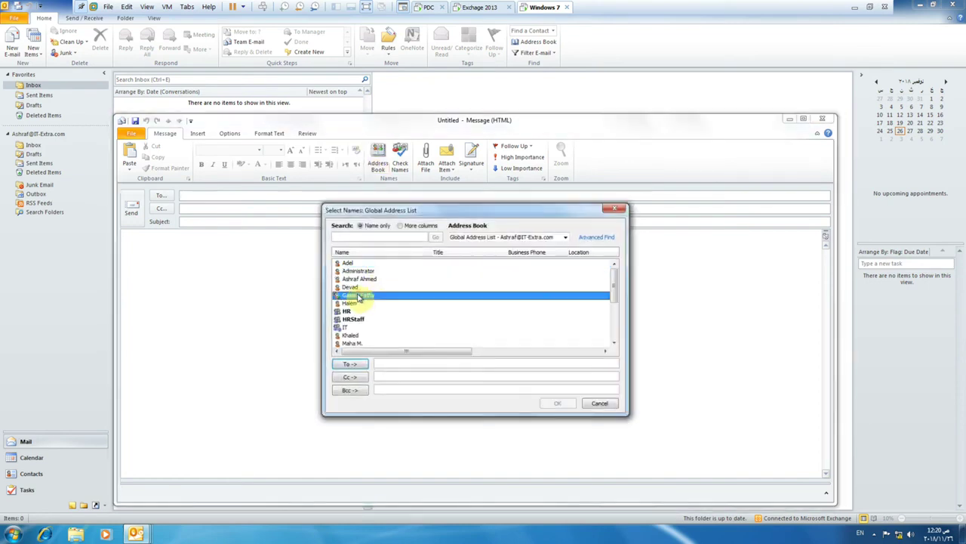
{"action": "type", "text": "o"}
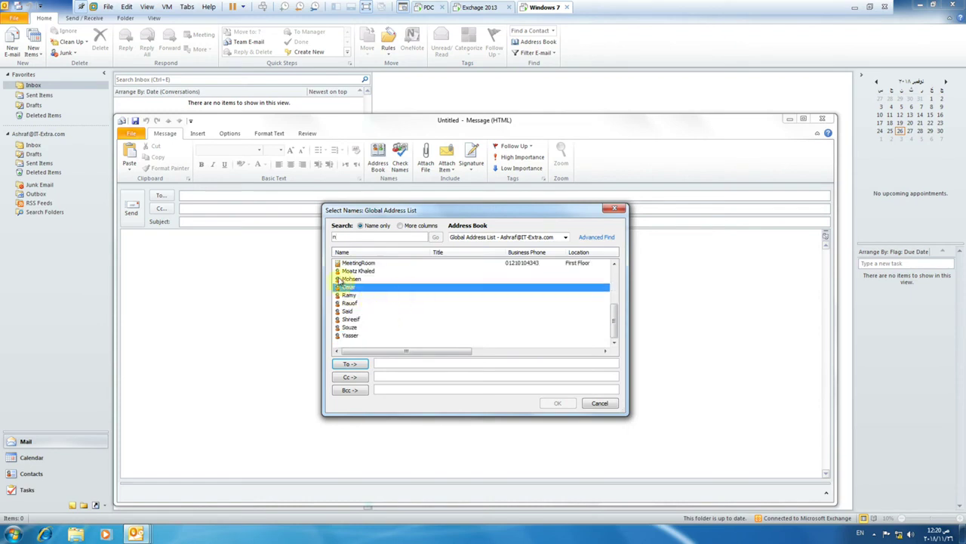
{"action": "left_click", "coordinate": [384, 362]}
{"action": "type", "text": "o"}
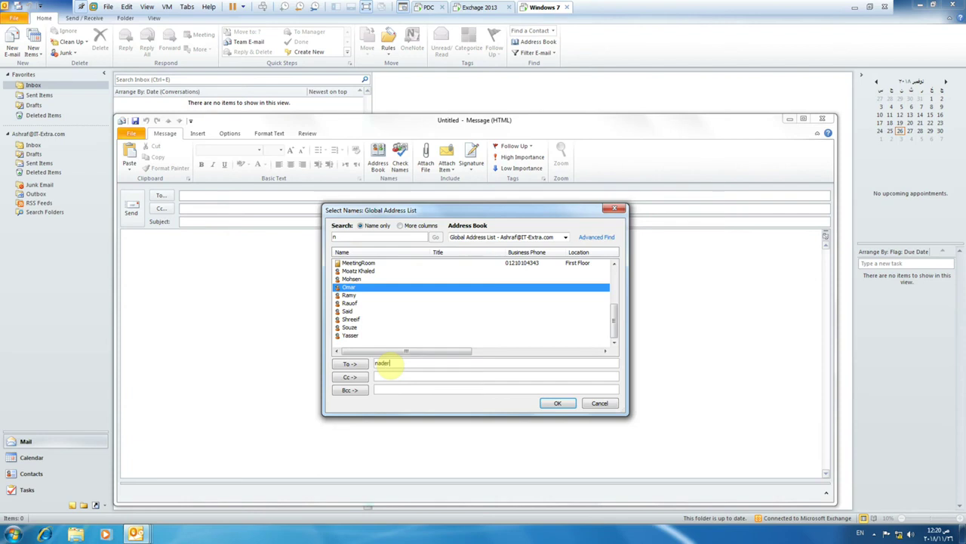
{"action": "type", "text": "ader"}
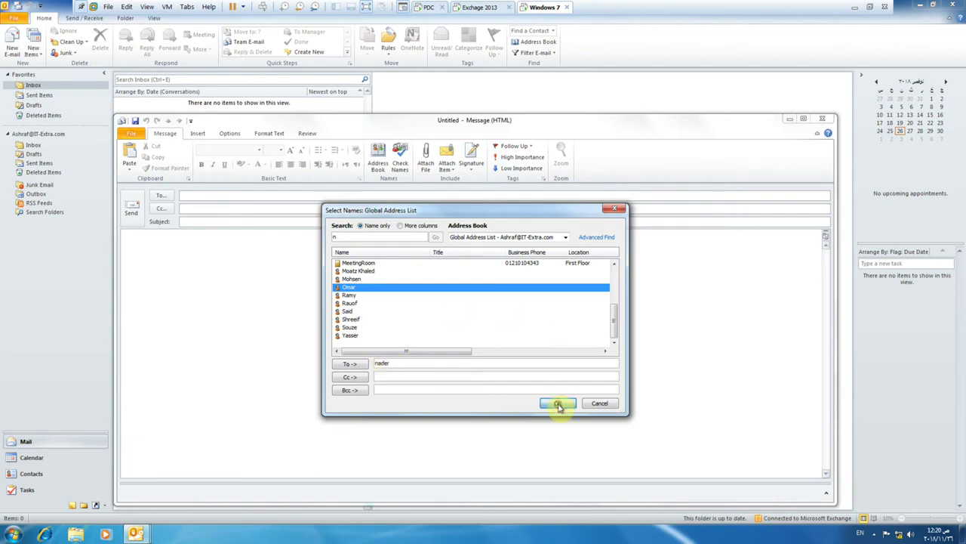
{"action": "left_click", "coordinate": [557, 402]}
Add the subject 'HHHHHHHHHHHH' and try sending, dismissing the unrecognized-name warnings.
{"action": "left_click", "coordinate": [195, 222]}
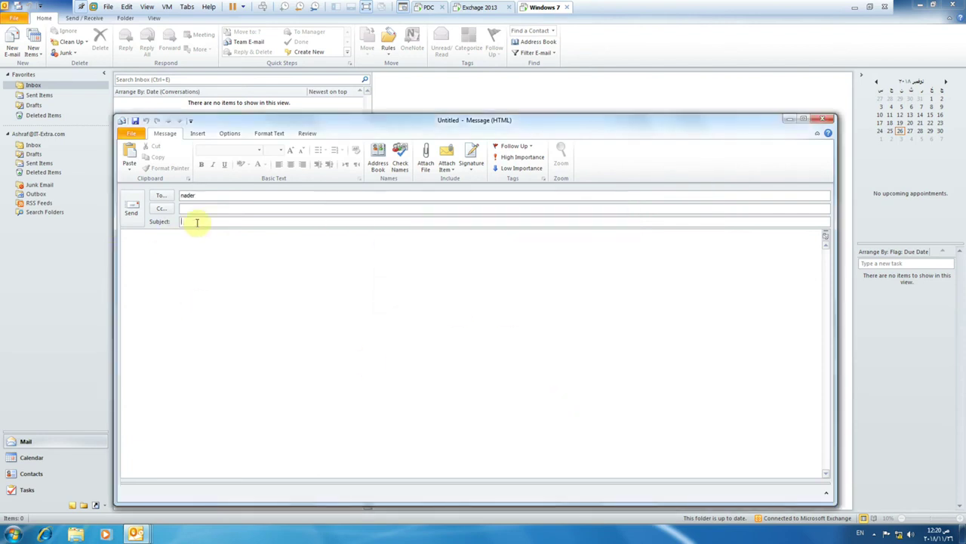
{"action": "type", "text": "HHHHHHHHHHHHHHHHHHHHH"}
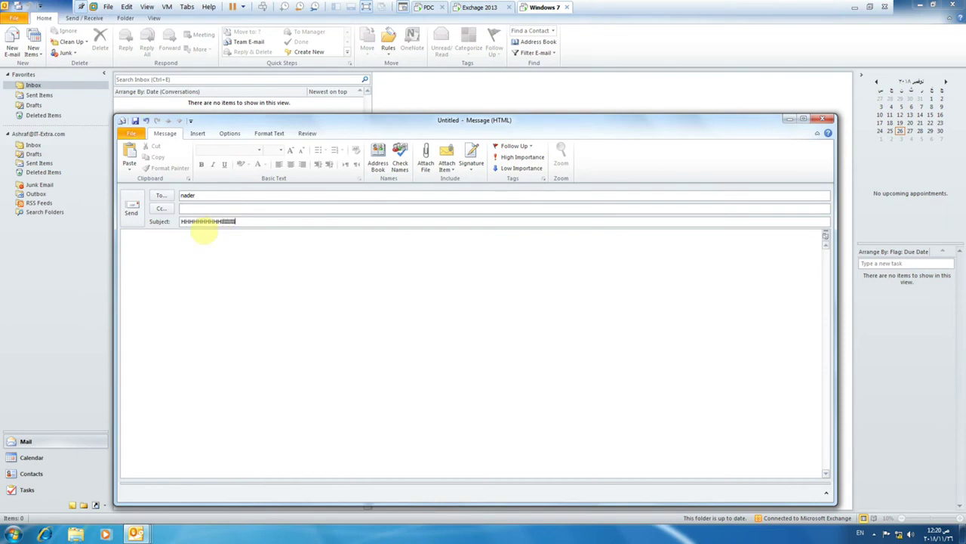
{"action": "left_click", "coordinate": [130, 209]}
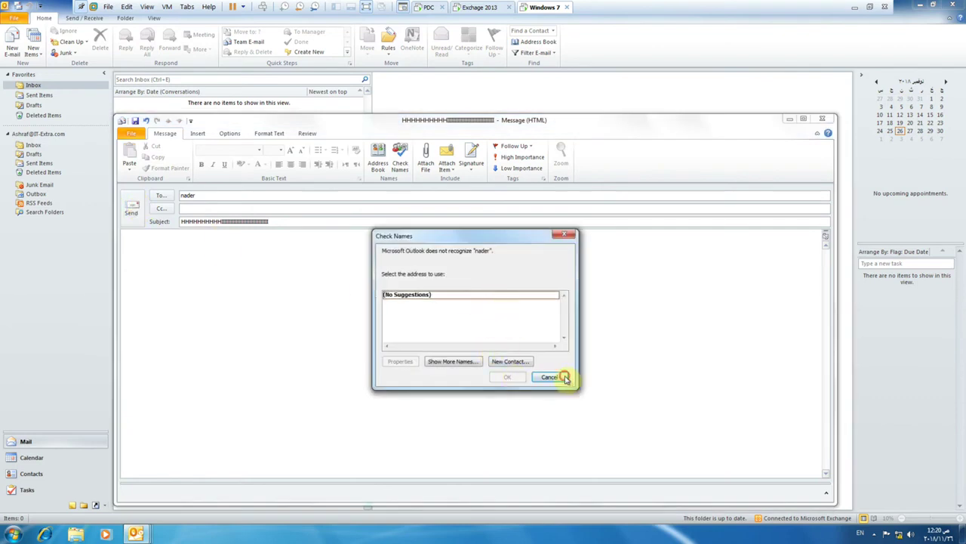
{"action": "left_click", "coordinate": [553, 377]}
{"action": "left_click", "coordinate": [129, 214]}
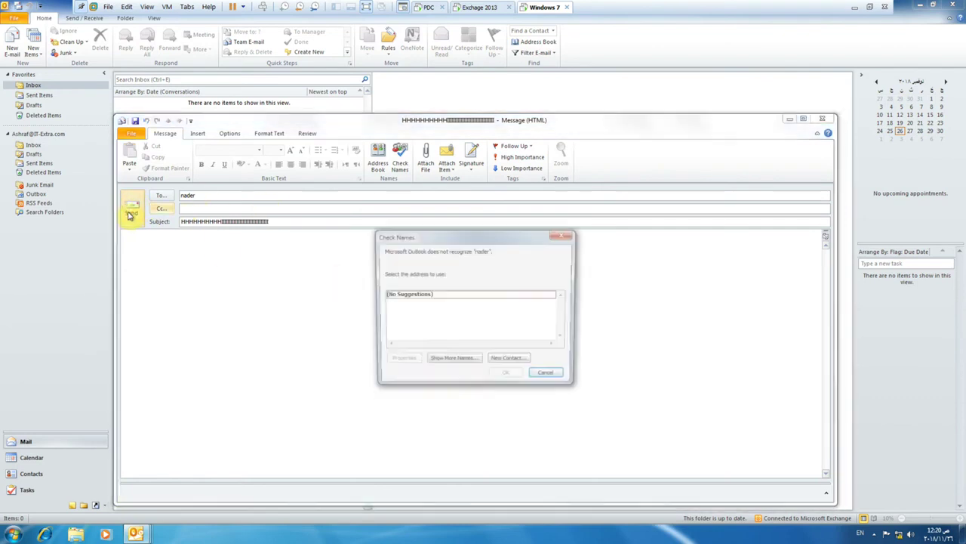
{"action": "left_click", "coordinate": [553, 377]}
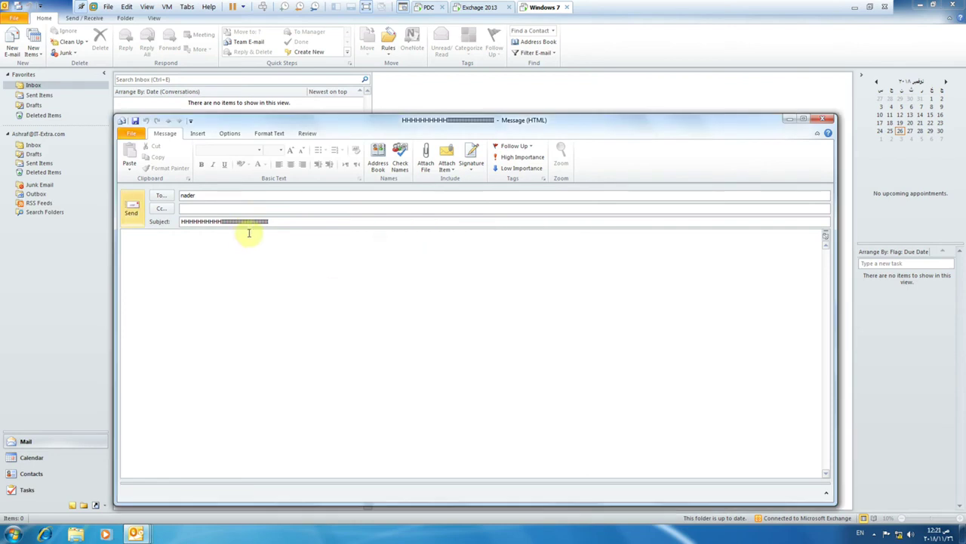
Check the address list for the hidden user and retry sending, which still fails name checking.
{"action": "left_click", "coordinate": [162, 195]}
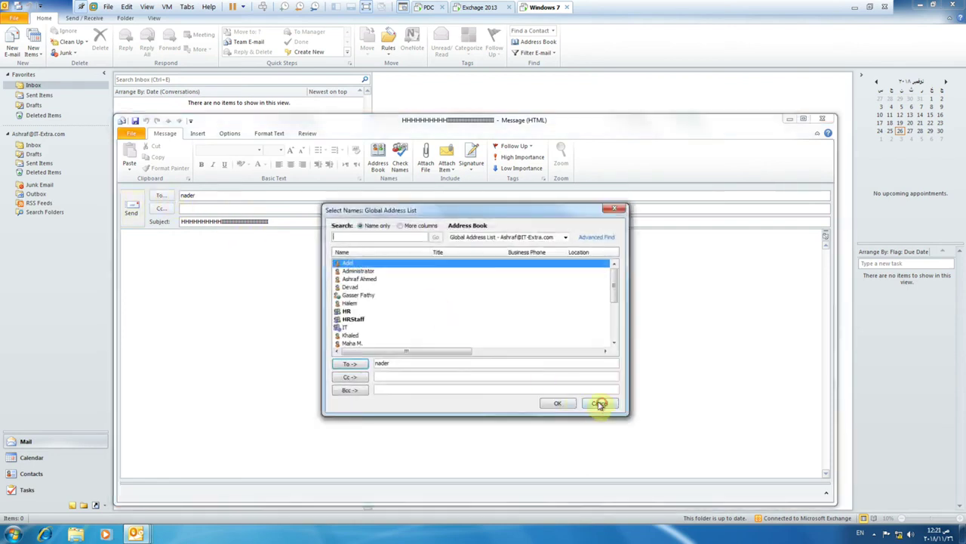
{"action": "left_click", "coordinate": [599, 402]}
{"action": "left_click", "coordinate": [130, 208]}
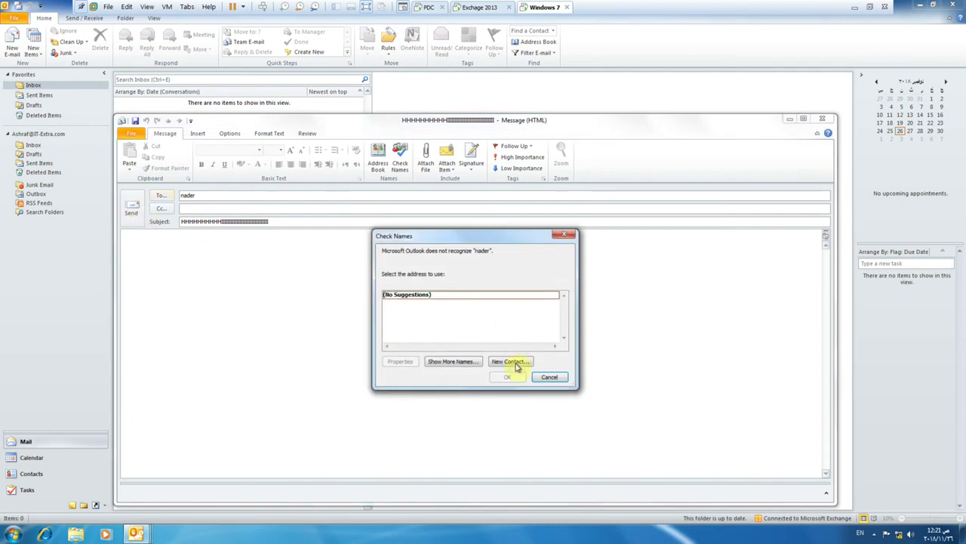
{"action": "left_click", "coordinate": [550, 378]}
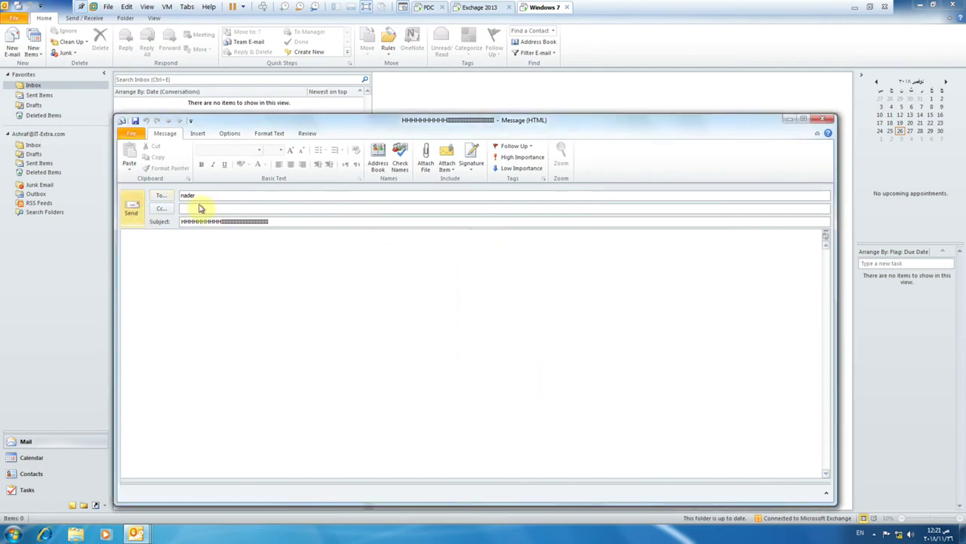
{"action": "left_click", "coordinate": [163, 196]}
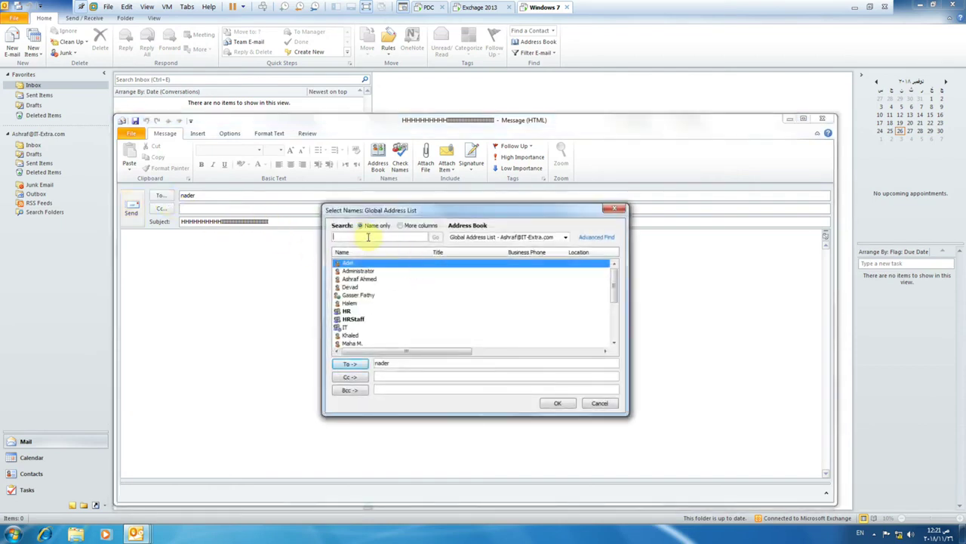
Send the test message to the hidden user's full e-mail address and confirm it in Sent Items.
{"action": "type", "text": "n"}
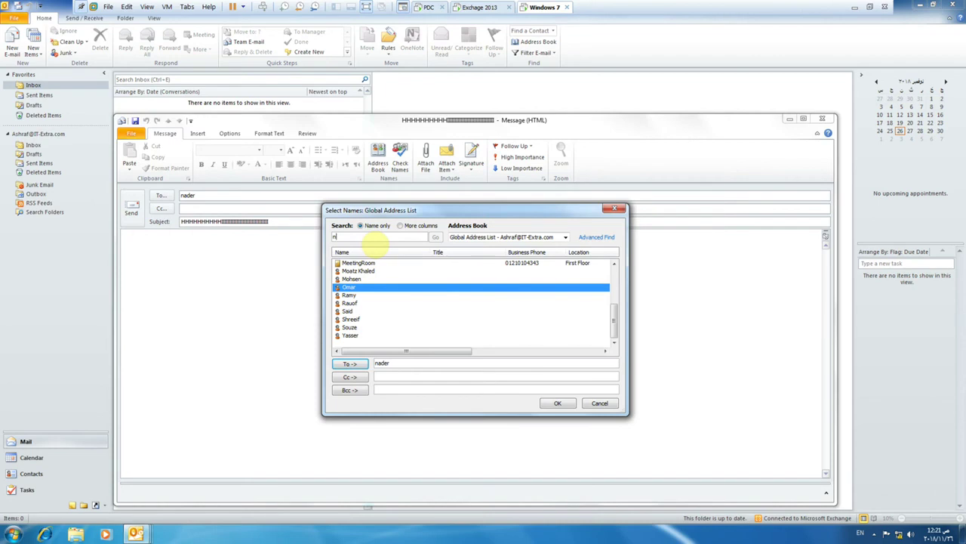
{"action": "type", "text": "ader"}
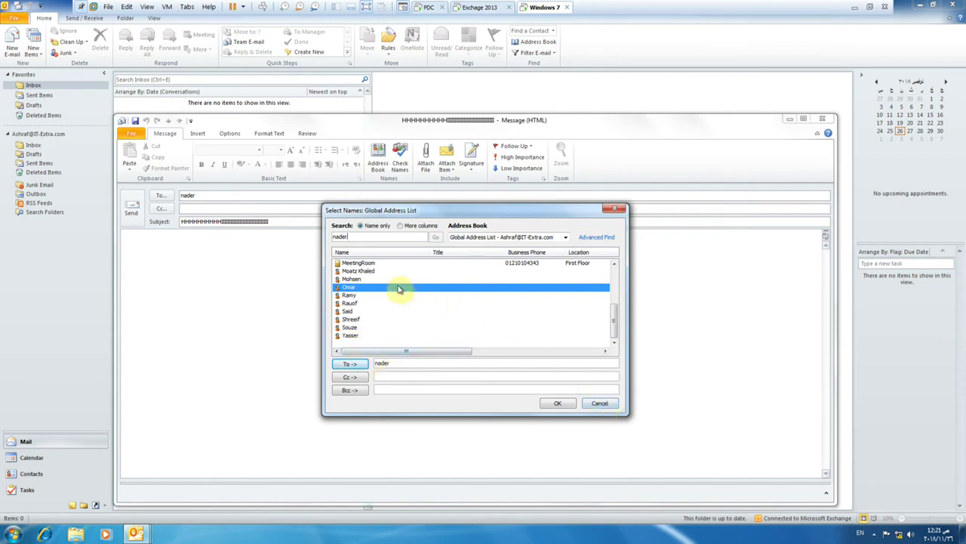
{"action": "left_click", "coordinate": [600, 402]}
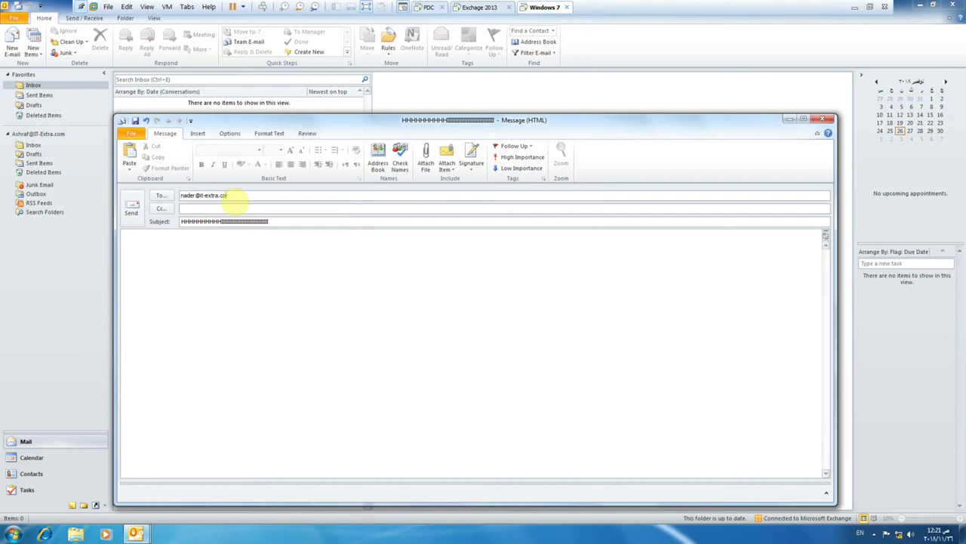
{"action": "left_click", "coordinate": [132, 206]}
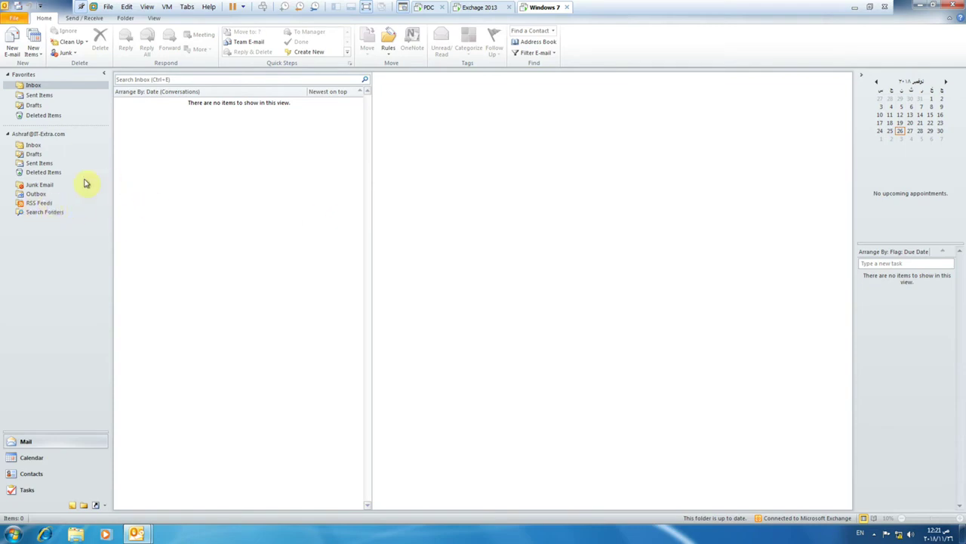
{"action": "left_click", "coordinate": [35, 163]}
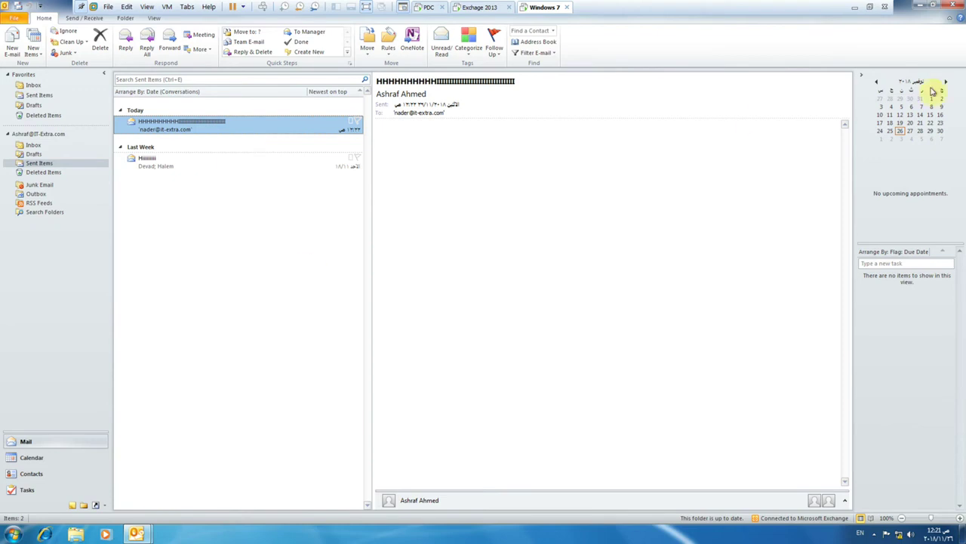
{"action": "left_click", "coordinate": [919, 7]}
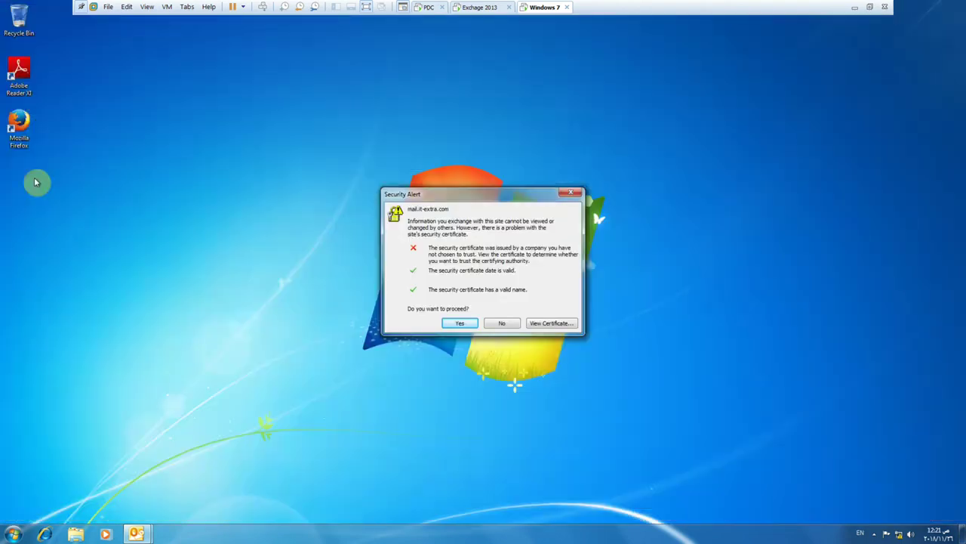
Accept the certificate alert, launch Firefox, complete the import wizard and make it the default browser.
{"action": "left_click", "coordinate": [459, 323]}
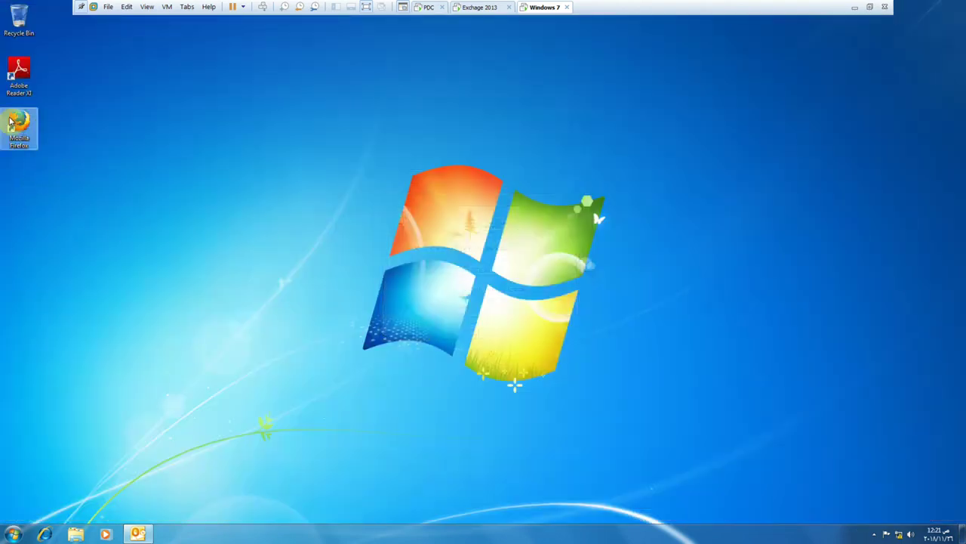
{"action": "double_click", "coordinate": [12, 120]}
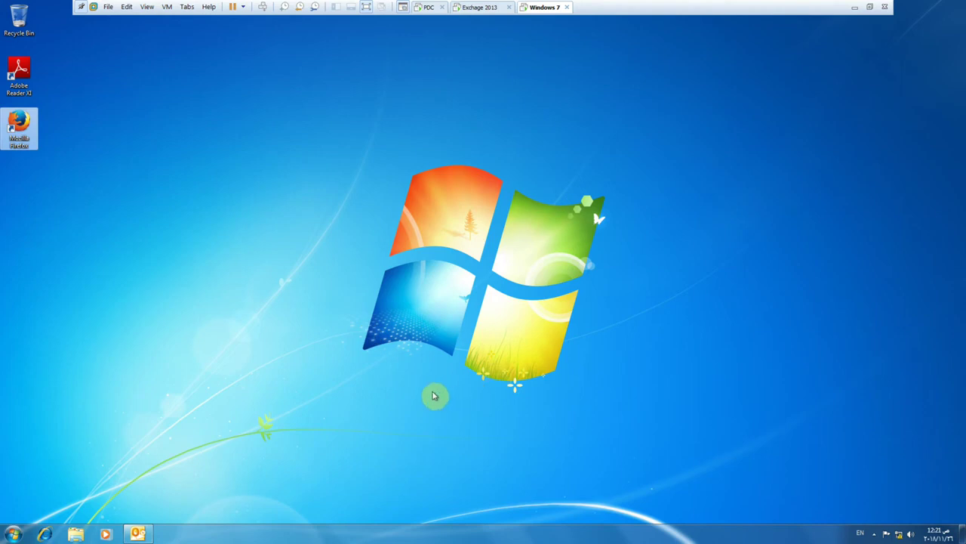
{"action": "left_click", "coordinate": [534, 345]}
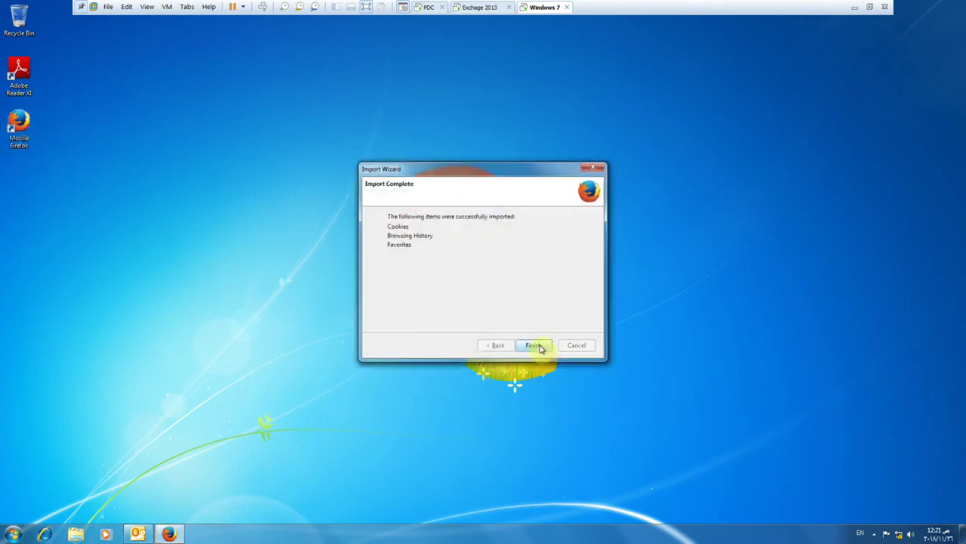
{"action": "left_click", "coordinate": [534, 345]}
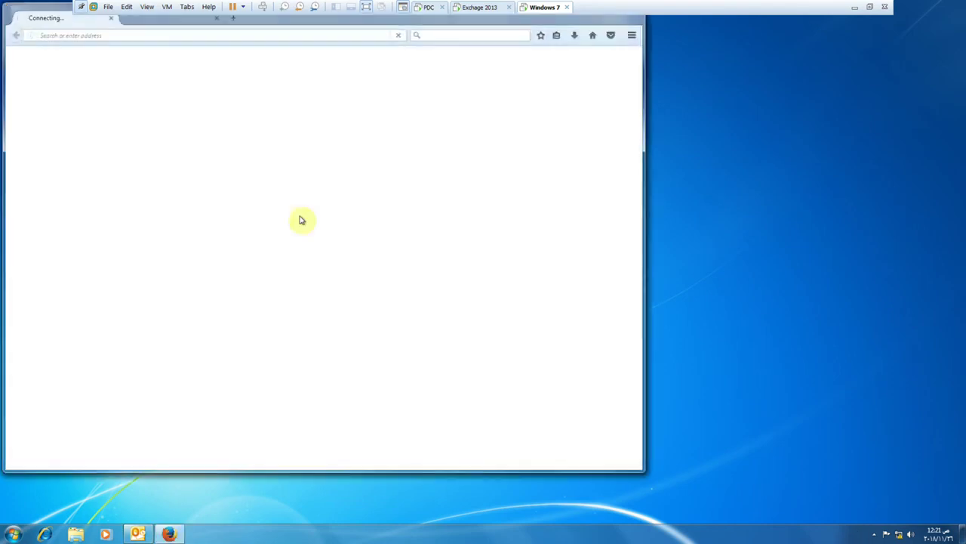
{"action": "left_click", "coordinate": [329, 260]}
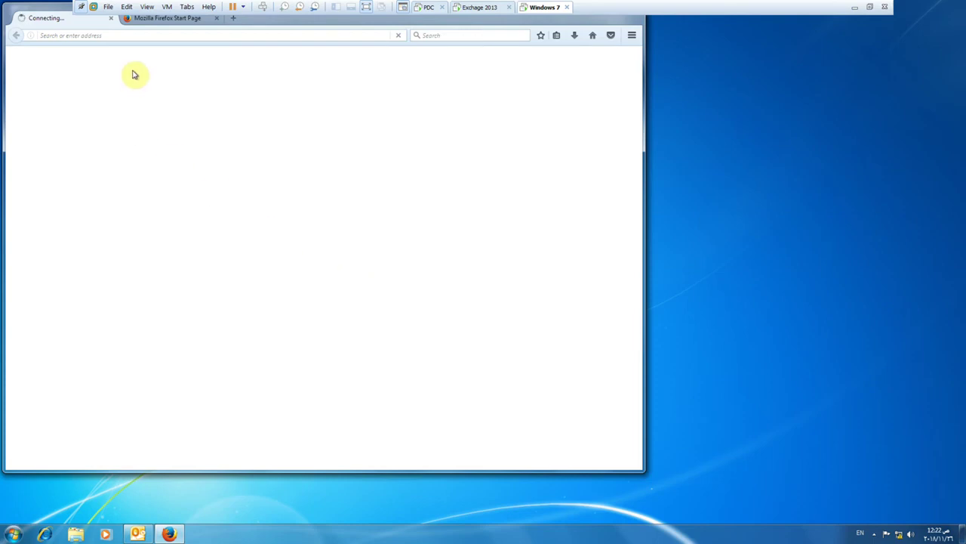
{"action": "left_click", "coordinate": [111, 18]}
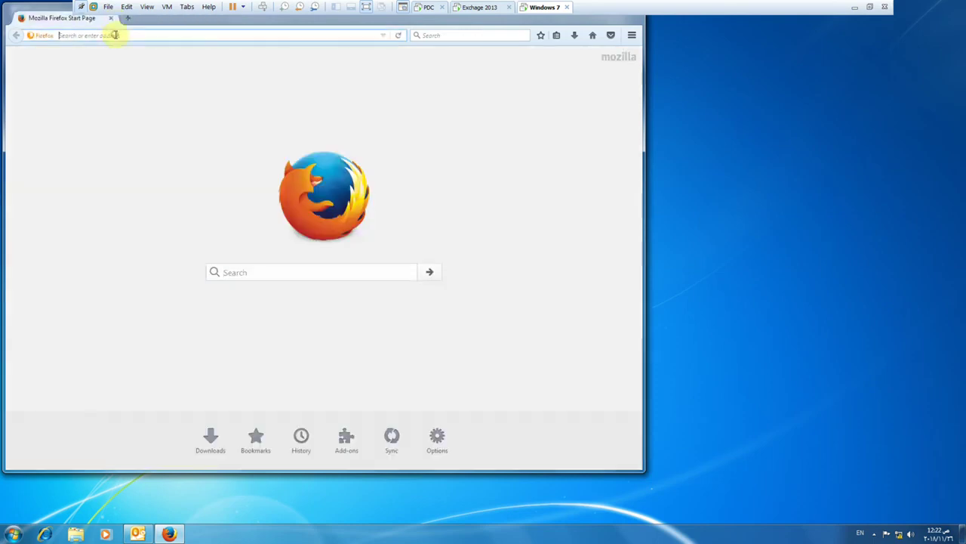
{"action": "left_click", "coordinate": [115, 35]}
{"action": "type", "text": "https"}
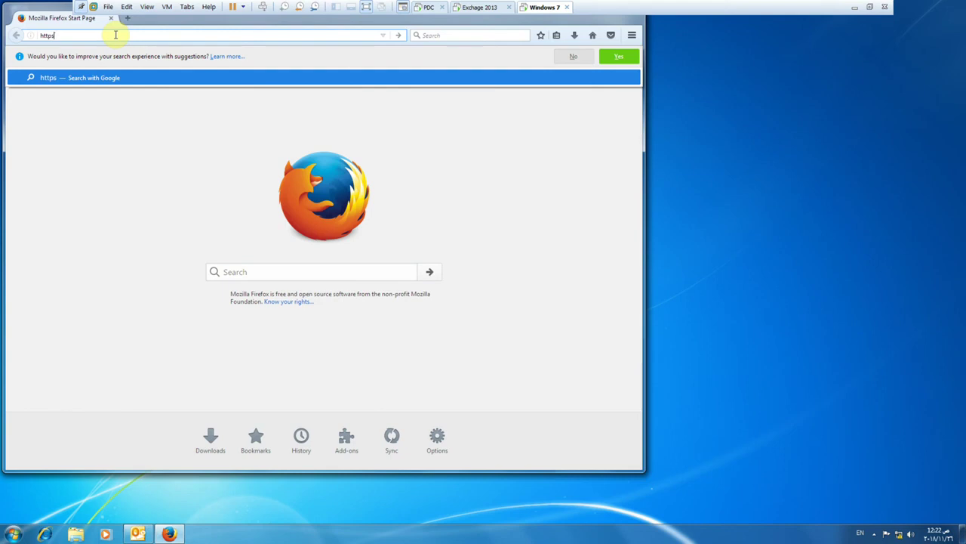
{"action": "type", "text": "://mail.it-"}
{"action": "type", "text": "ex"}
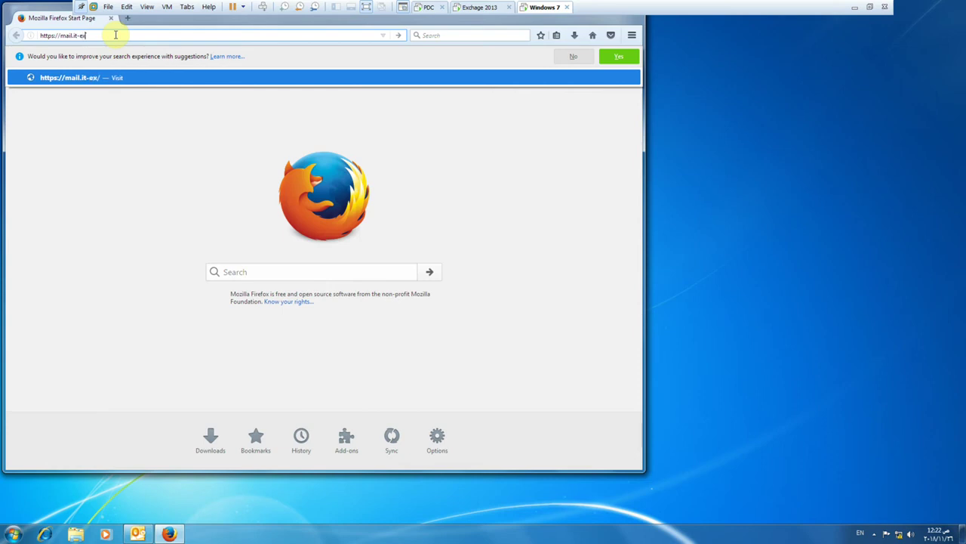
{"action": "type", "text": "tra.com/owa"}
{"action": "key", "text": "Return"}
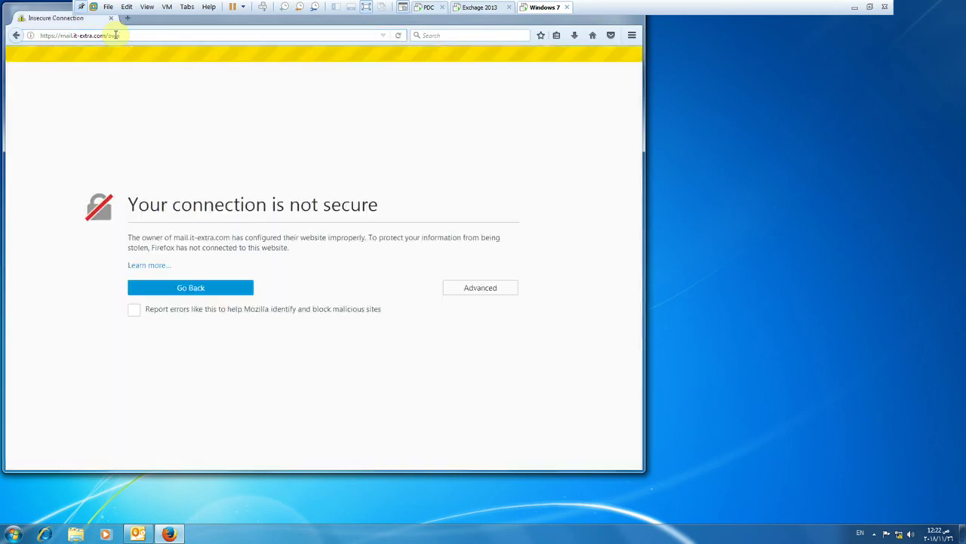
{"action": "left_click", "coordinate": [489, 293]}
{"action": "left_click", "coordinate": [181, 412]}
Accept the security exception and sign in to OWA as the hidden user, saving the login.
{"action": "left_click", "coordinate": [371, 349]}
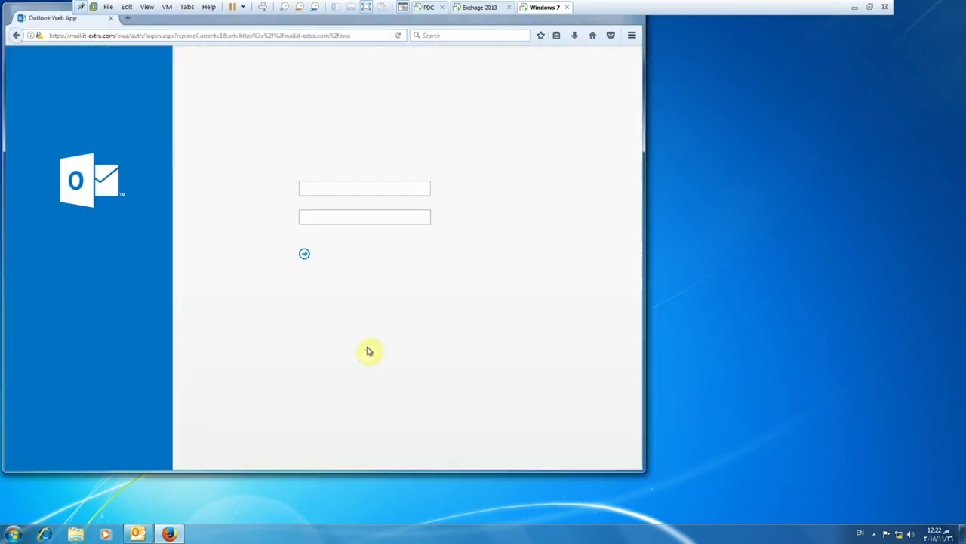
{"action": "type", "text": "it-ex"}
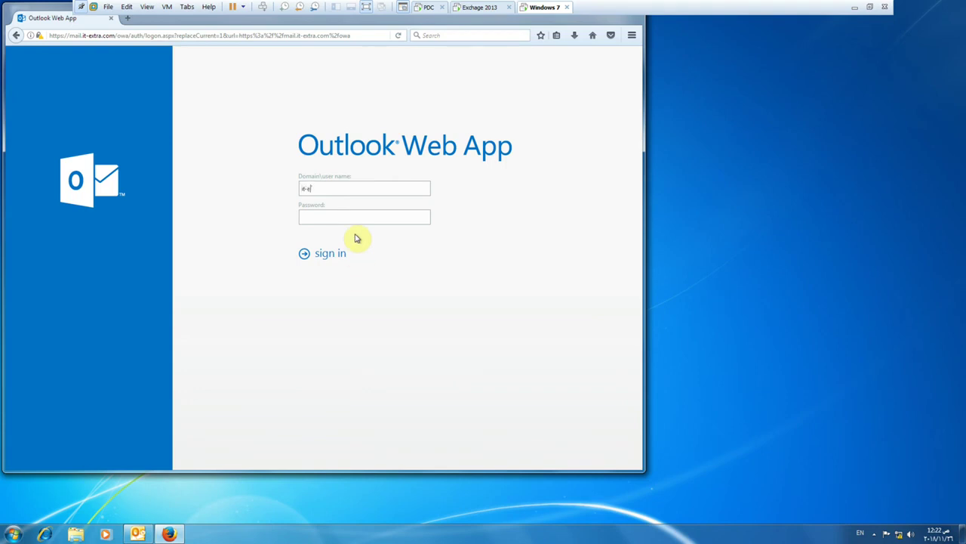
{"action": "type", "text": "tra\\nader********"}
{"action": "key", "text": "Return"}
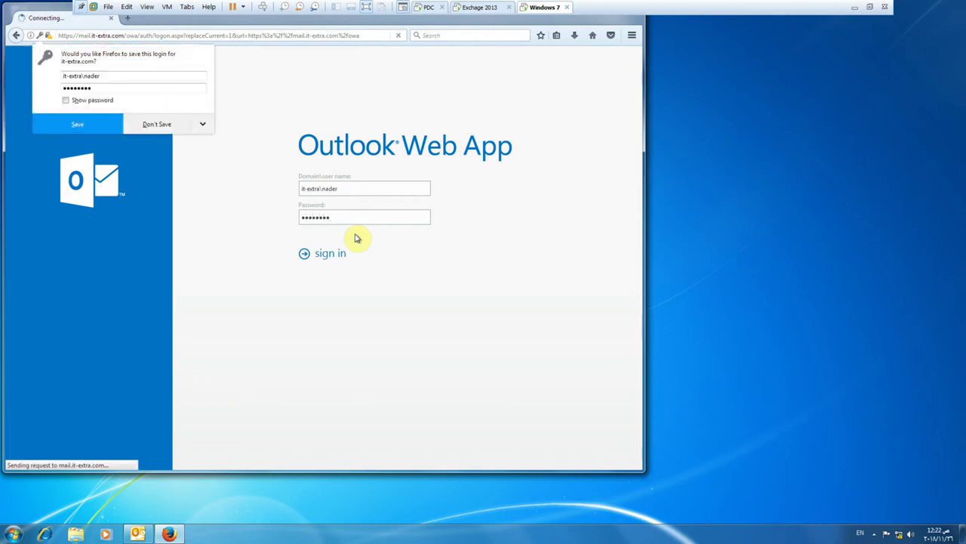
{"action": "left_click", "coordinate": [81, 124]}
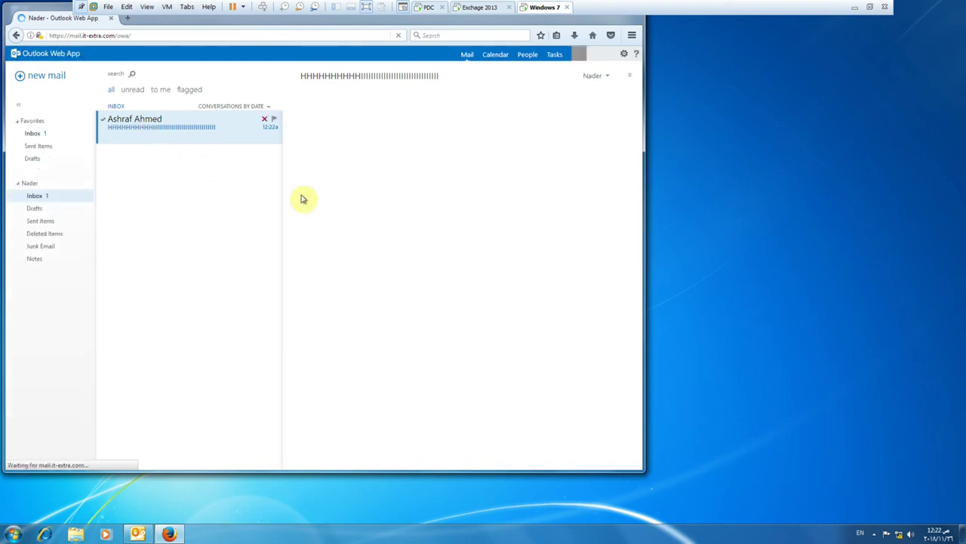
Bring the desktop Outlook client back to the front from the taskbar.
{"action": "left_click", "coordinate": [167, 534]}
{"action": "left_click", "coordinate": [168, 534]}
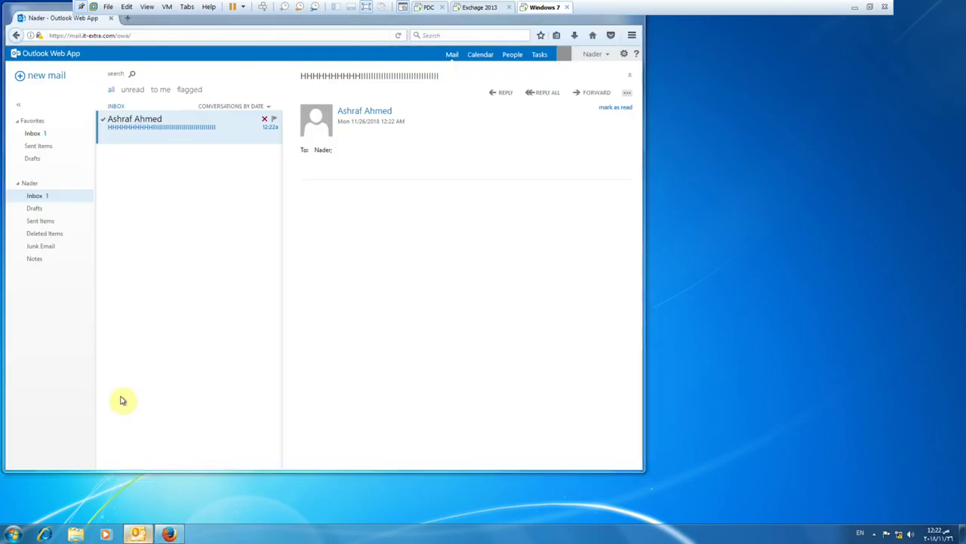
{"action": "left_click", "coordinate": [138, 534]}
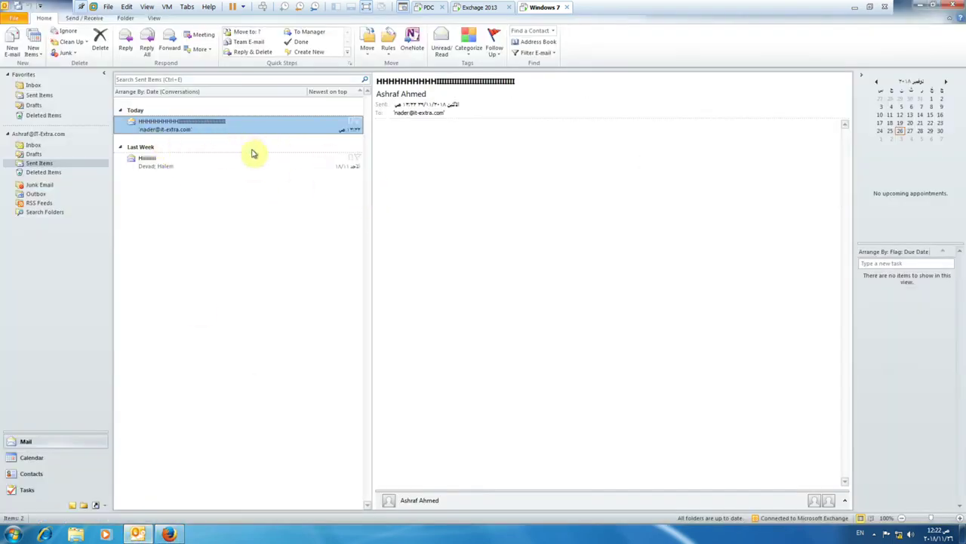
Switch to the Exchange 2013 machine, where the admin center lists 17 mailboxes.
{"action": "left_click", "coordinate": [465, 7]}
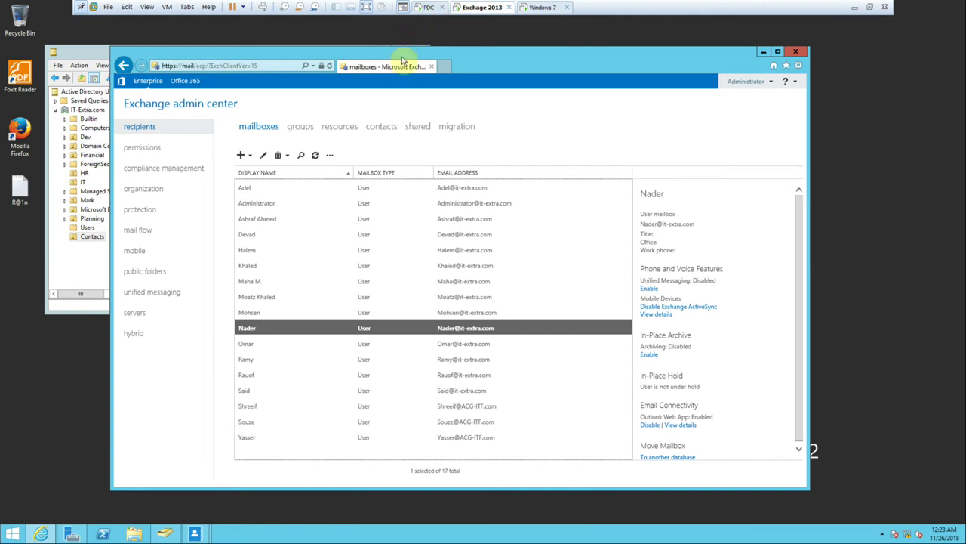
{"action": "left_click", "coordinate": [297, 330]}
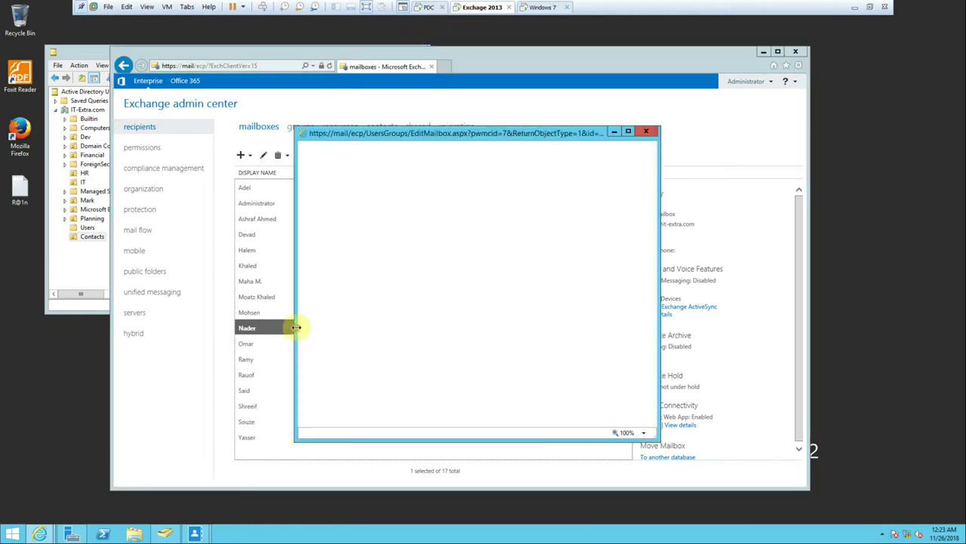
{"action": "double_click", "coordinate": [498, 133]}
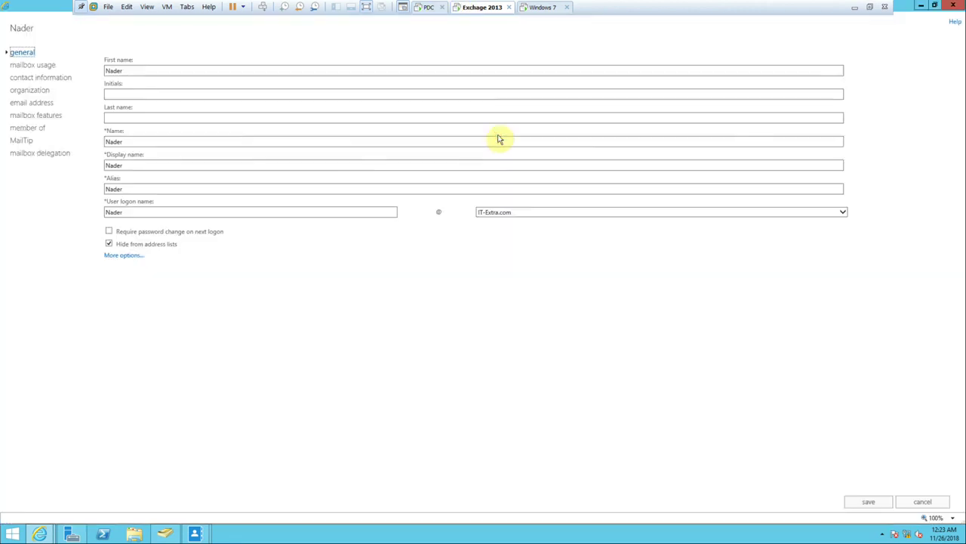
{"action": "left_click", "coordinate": [120, 254]}
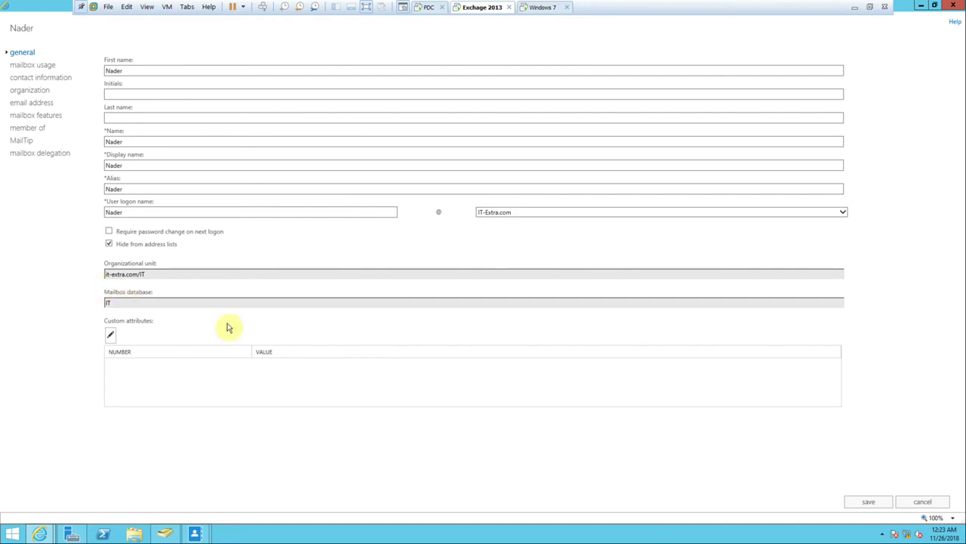
{"action": "left_click", "coordinate": [935, 5]}
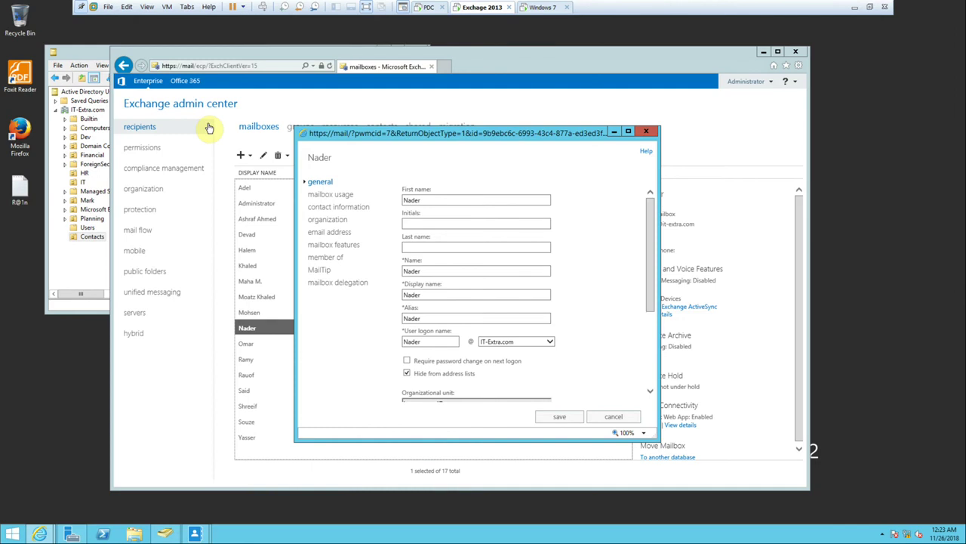
{"action": "left_click", "coordinate": [618, 416]}
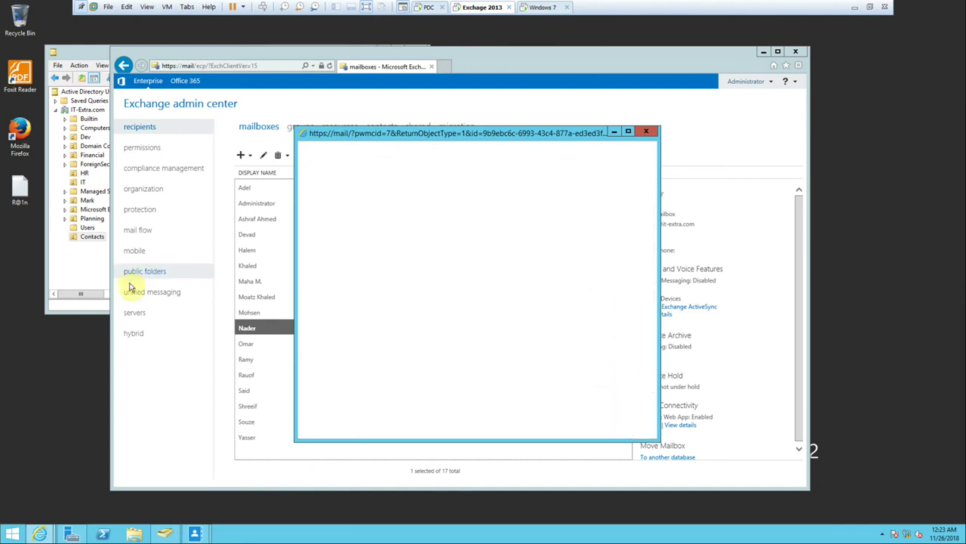
{"action": "left_click", "coordinate": [133, 312]}
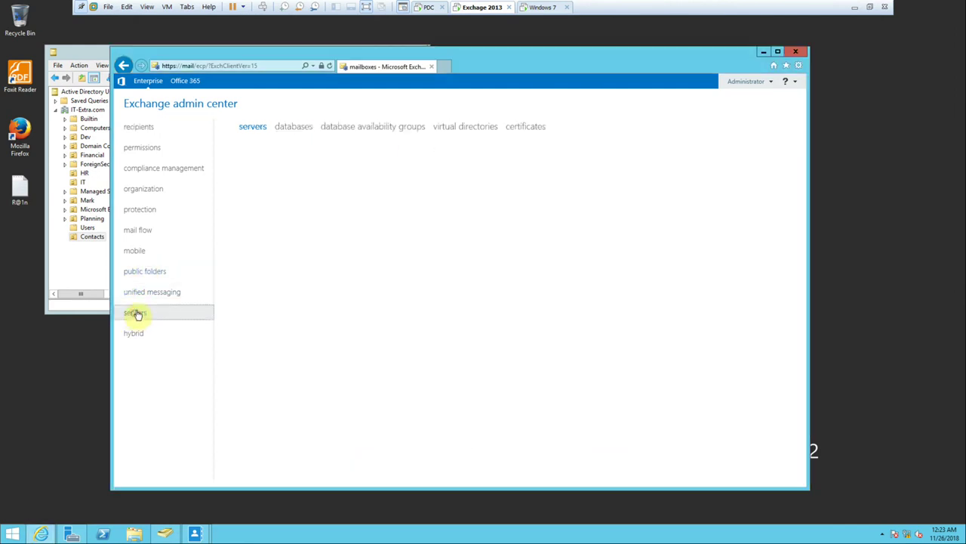
{"action": "left_click", "coordinate": [290, 127]}
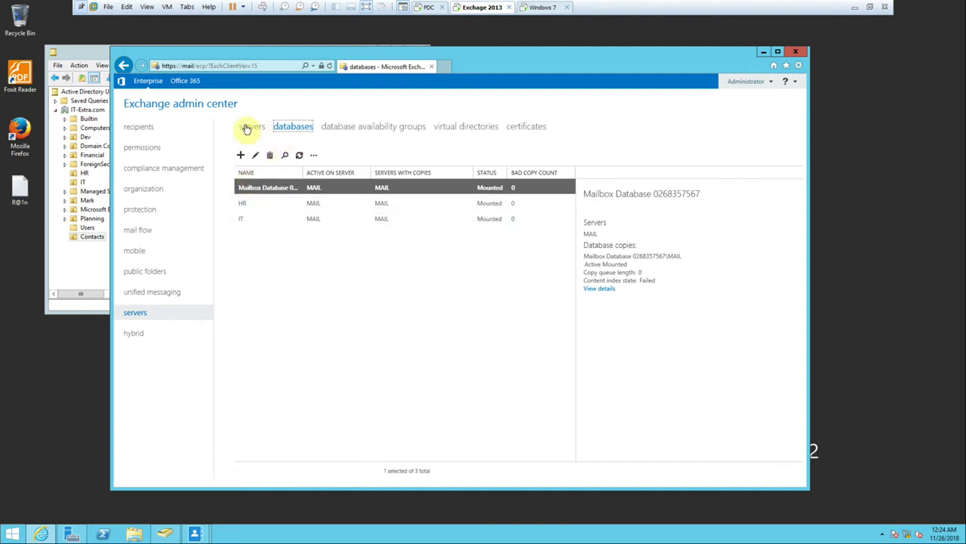
{"action": "left_click", "coordinate": [148, 129]}
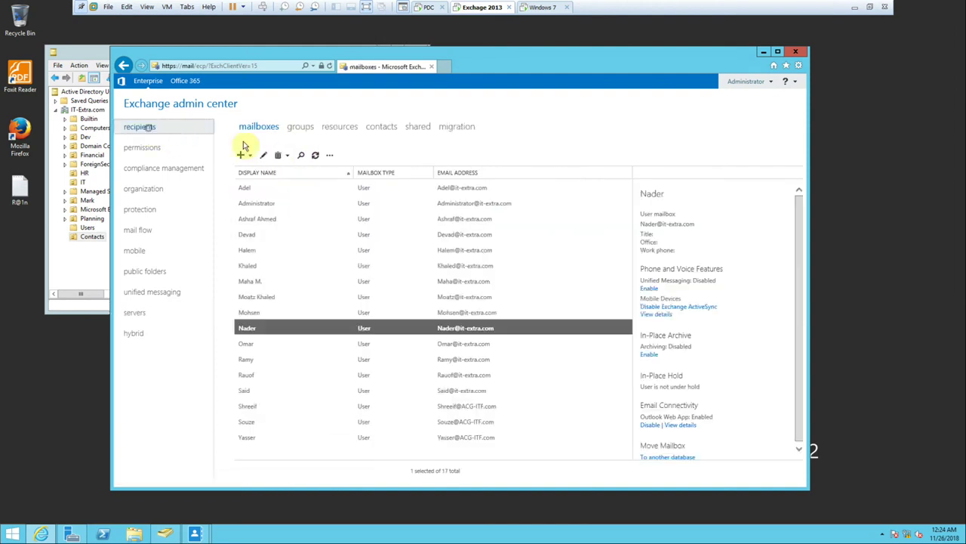
Open Halem's mailbox properties to view Custom attributes, then bring up the Windows Start screen.
{"action": "double_click", "coordinate": [257, 250]}
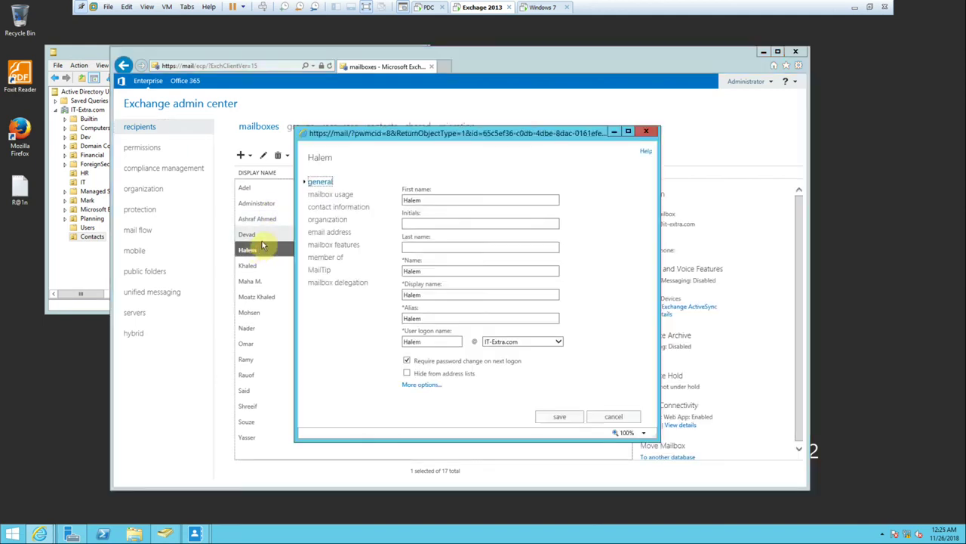
{"action": "left_click", "coordinate": [421, 385]}
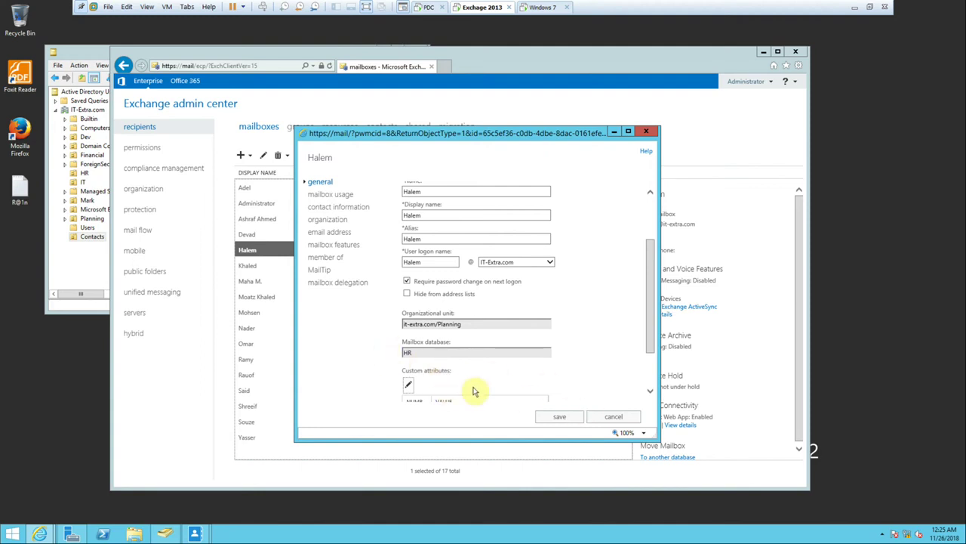
{"action": "scroll", "coordinate": [473, 390], "scroll_direction": "down", "scroll_amount": 1}
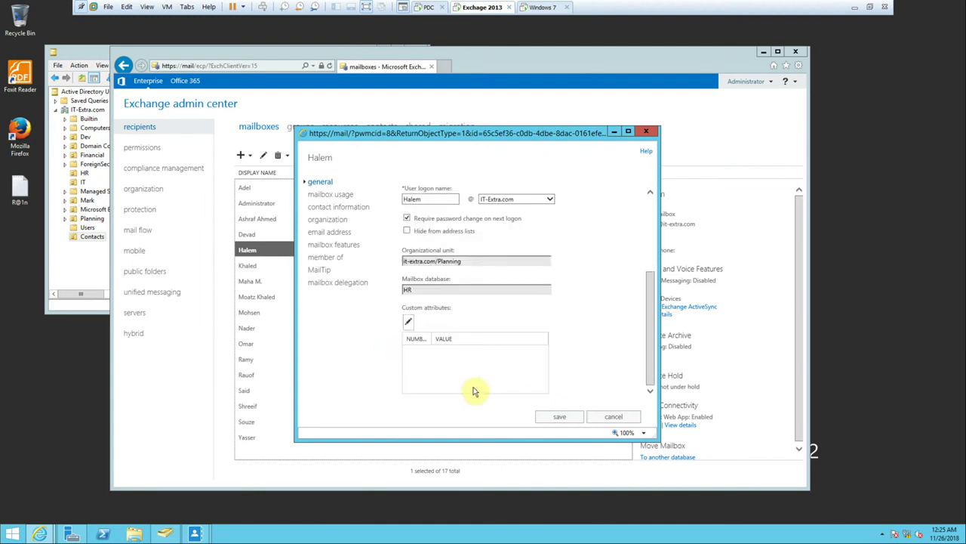
{"action": "left_click", "coordinate": [6, 537]}
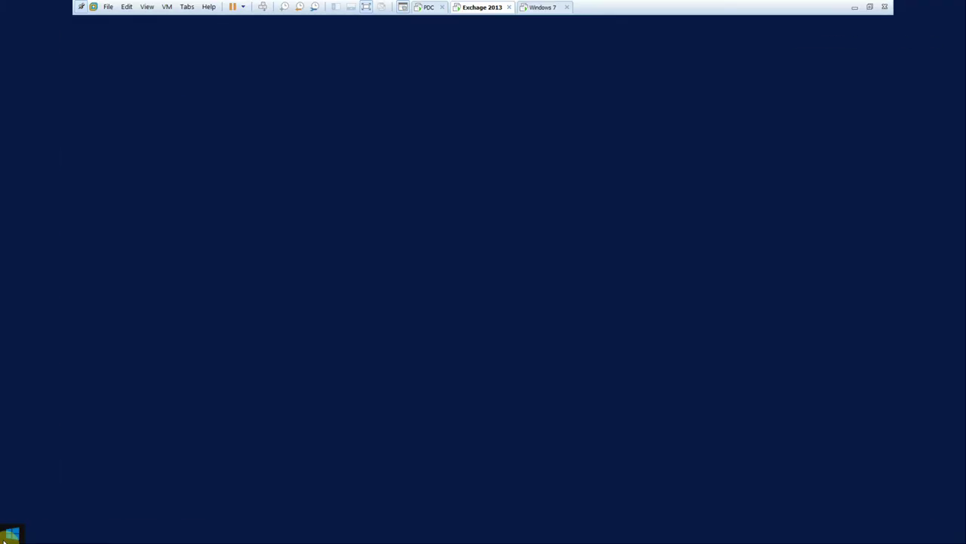
Register schmmgmt.dll with regsvr32 from the Run dialog, correcting the mistyped command.
{"action": "left_click", "coordinate": [103, 410]}
{"action": "right_click", "coordinate": [11, 537]}
{"action": "left_click", "coordinate": [36, 492]}
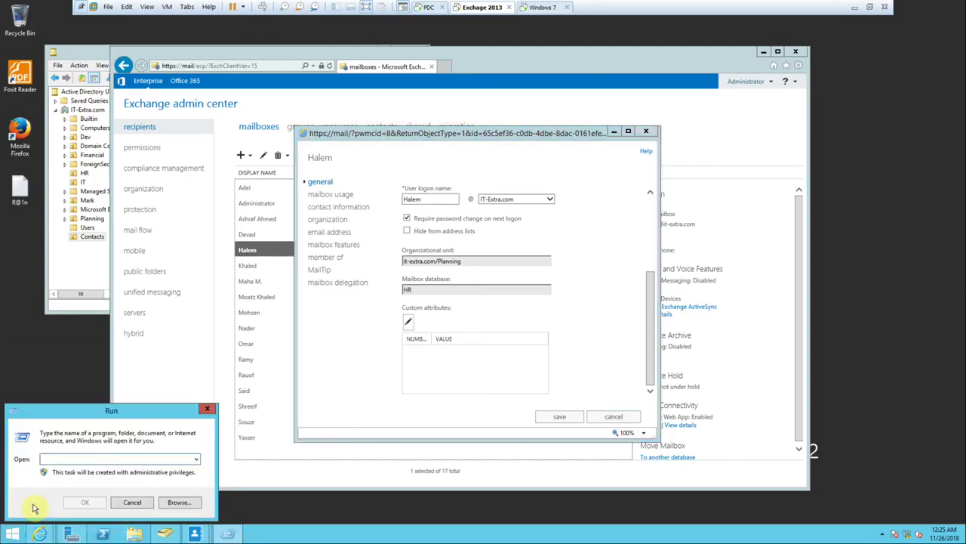
{"action": "type", "text": "re"}
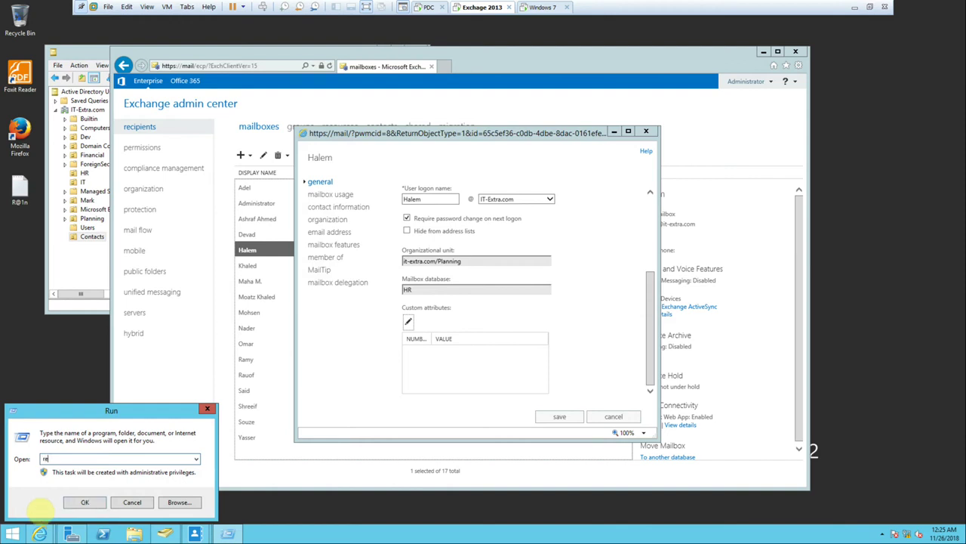
{"action": "type", "text": "gsvr32 schmmgmt.dll"}
{"action": "key", "text": "Return"}
{"action": "key", "text": "Return"}
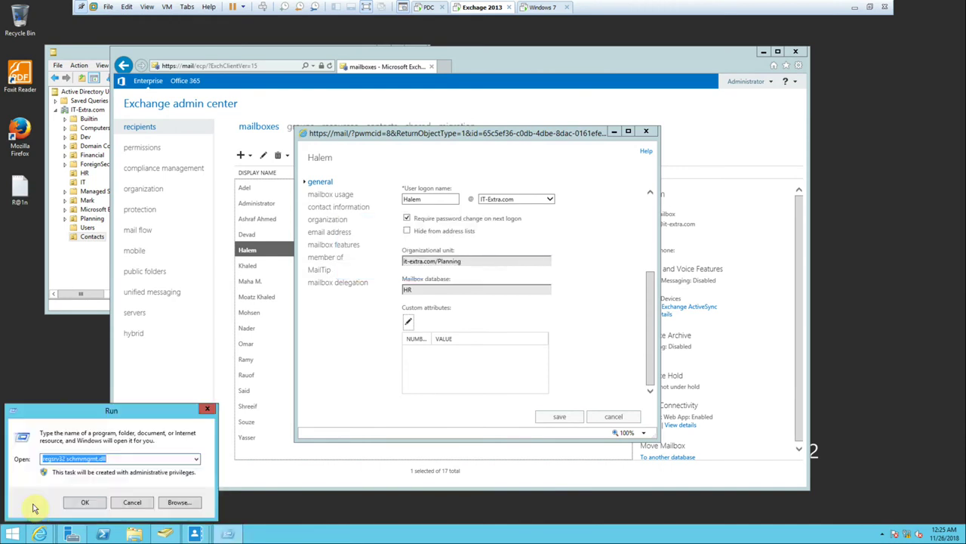
{"action": "left_click", "coordinate": [96, 458]}
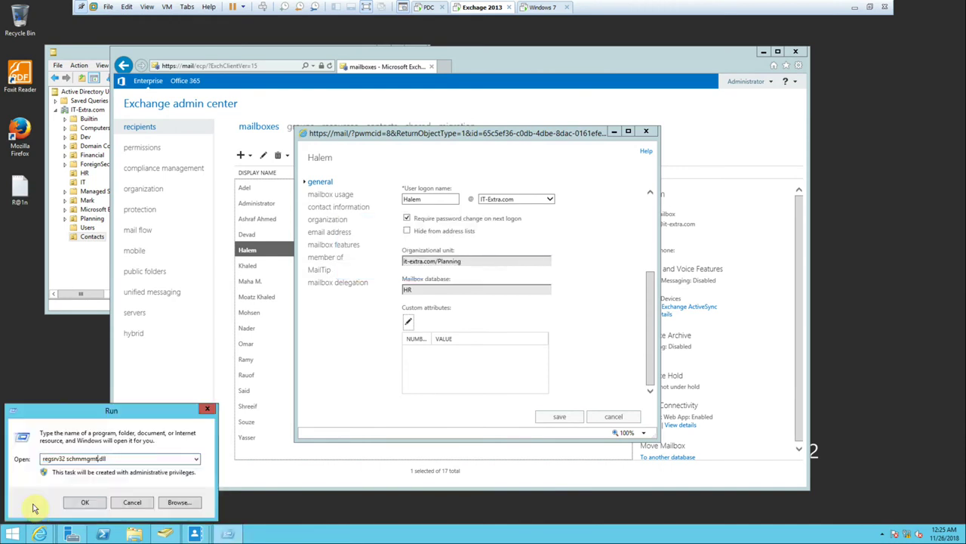
{"action": "key", "text": "Left"}
{"action": "key", "text": "Left"}
{"action": "key", "text": "Left"}
{"action": "key", "text": "BackSpace"}
{"action": "key", "text": "BackSpace"}
{"action": "type", "text": "vr"}
{"action": "key", "text": "Return"}
{"action": "key", "text": "Return"}
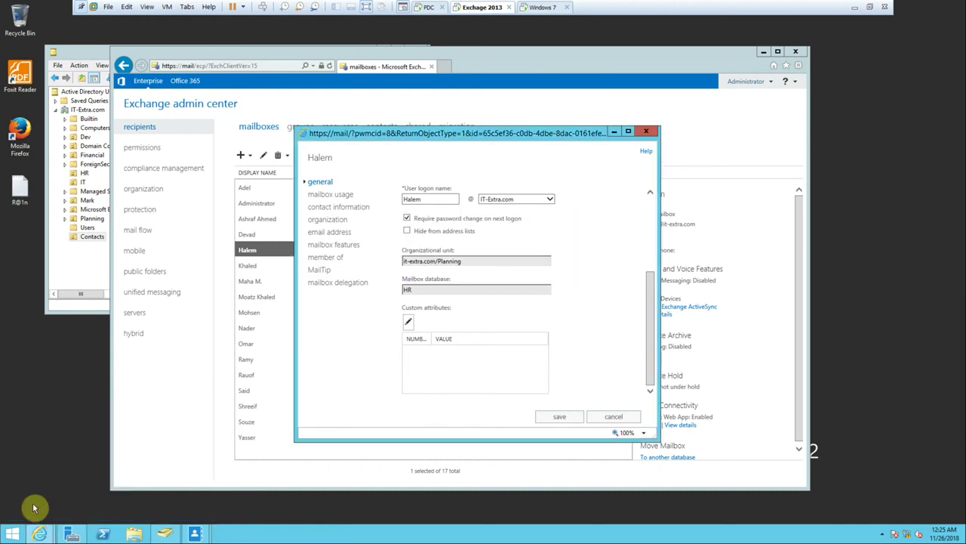
Launch an empty Console1 management console by running mmc, with its File menu shown.
{"action": "key", "text": "super+r"}
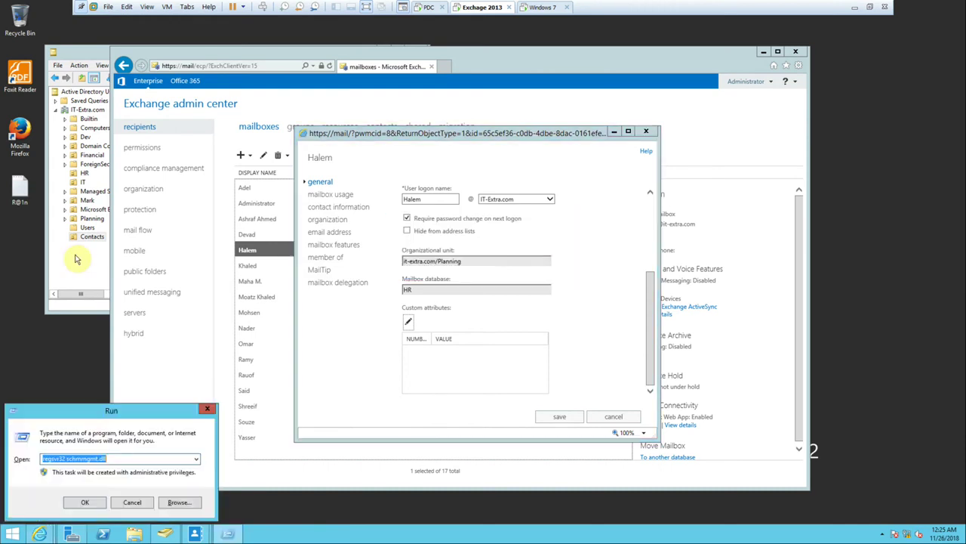
{"action": "type", "text": "mmc"}
{"action": "key", "text": "Return"}
{"action": "left_click", "coordinate": [99, 99]}
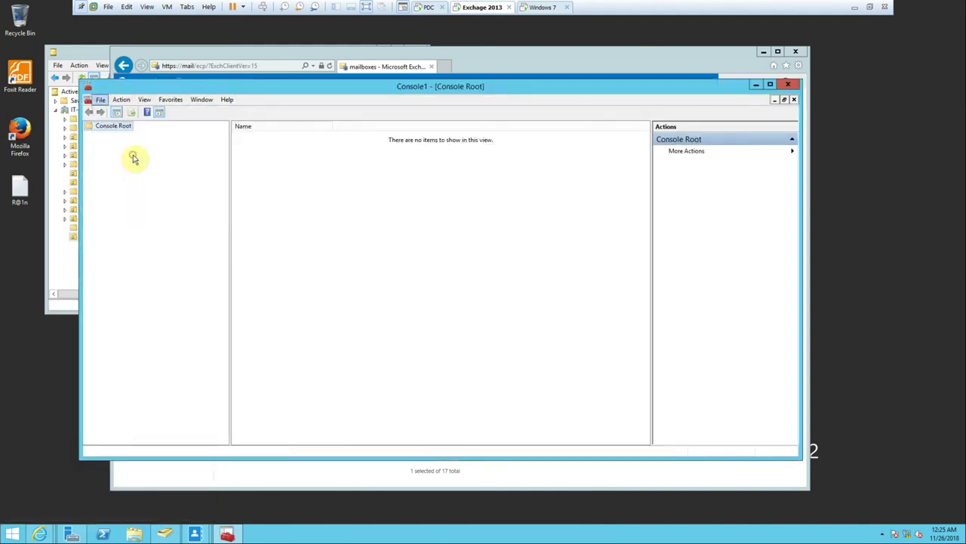
Add the Active Directory Schema snap-in for PDC.IT-Extra.com and display its Classes.
{"action": "left_click", "coordinate": [134, 158]}
{"action": "left_click_drag", "start_coordinate": [345, 201], "coordinate": [356, 202]}
{"action": "left_click", "coordinate": [341, 219]}
{"action": "left_click", "coordinate": [418, 260]}
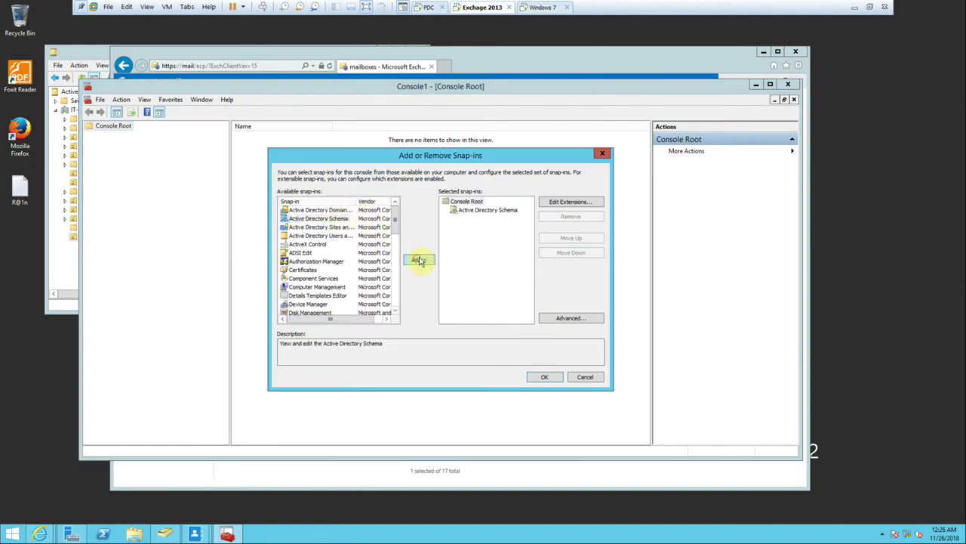
{"action": "left_click", "coordinate": [545, 377]}
{"action": "left_click", "coordinate": [88, 135]}
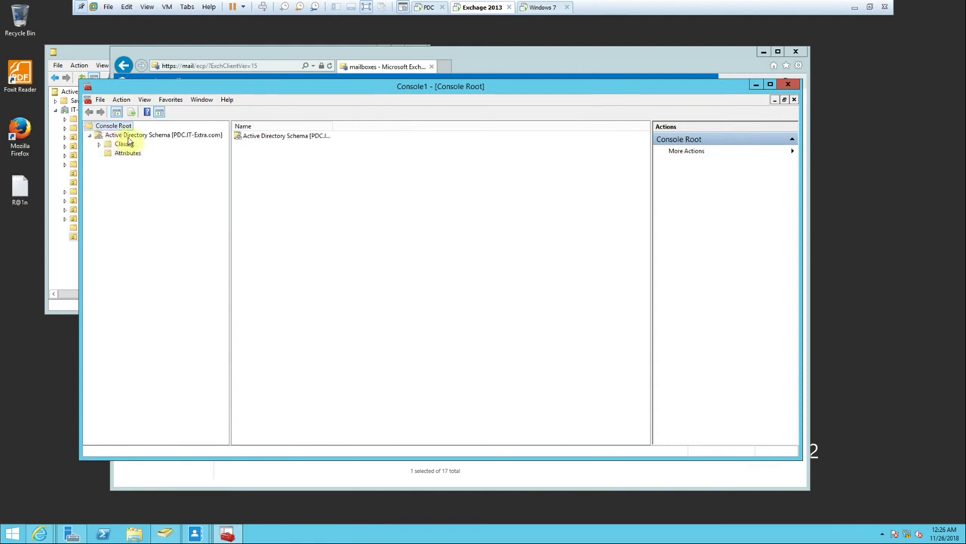
{"action": "left_click", "coordinate": [120, 144]}
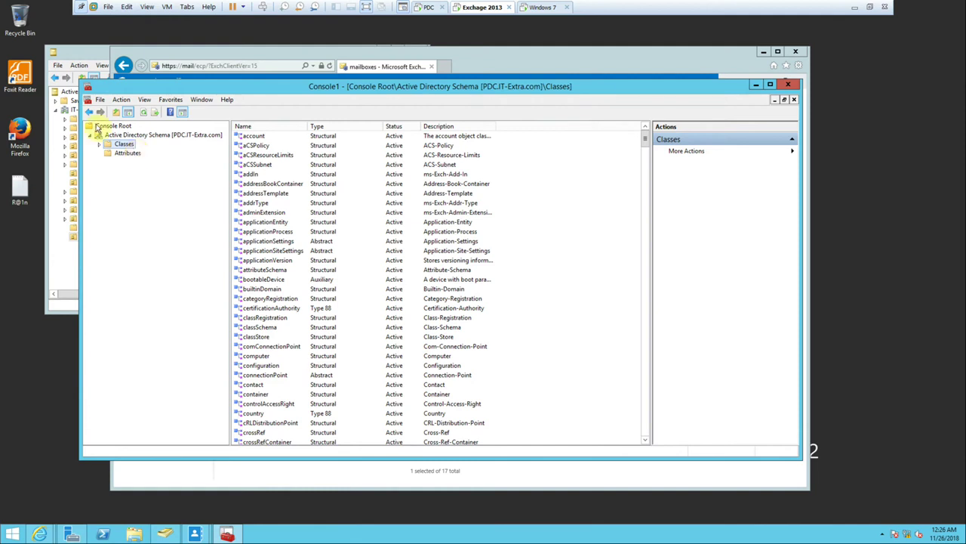
Check the schema node's actions, then expand Classes to list account, aCSPolicy and addIn.
{"action": "right_click", "coordinate": [126, 135]}
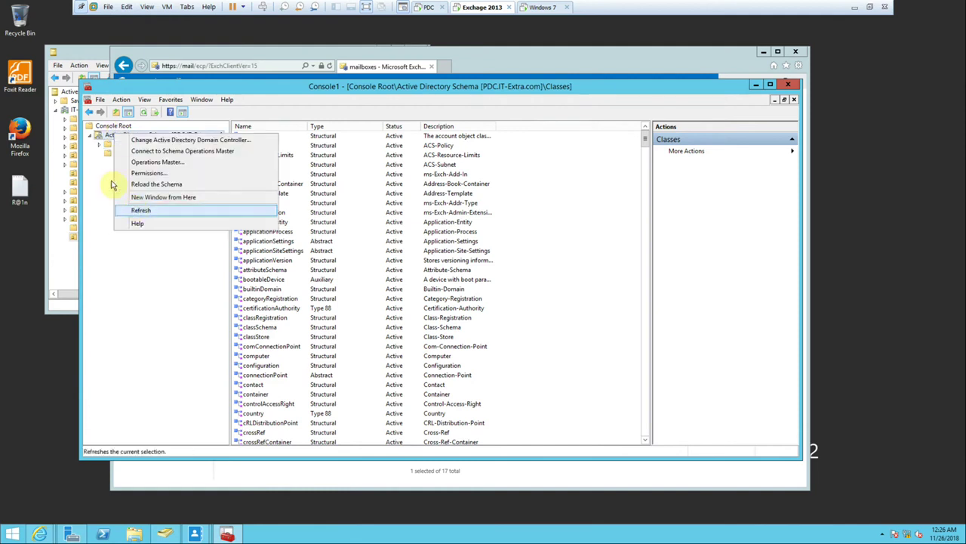
{"action": "left_click", "coordinate": [106, 143]}
{"action": "left_click", "coordinate": [117, 137]}
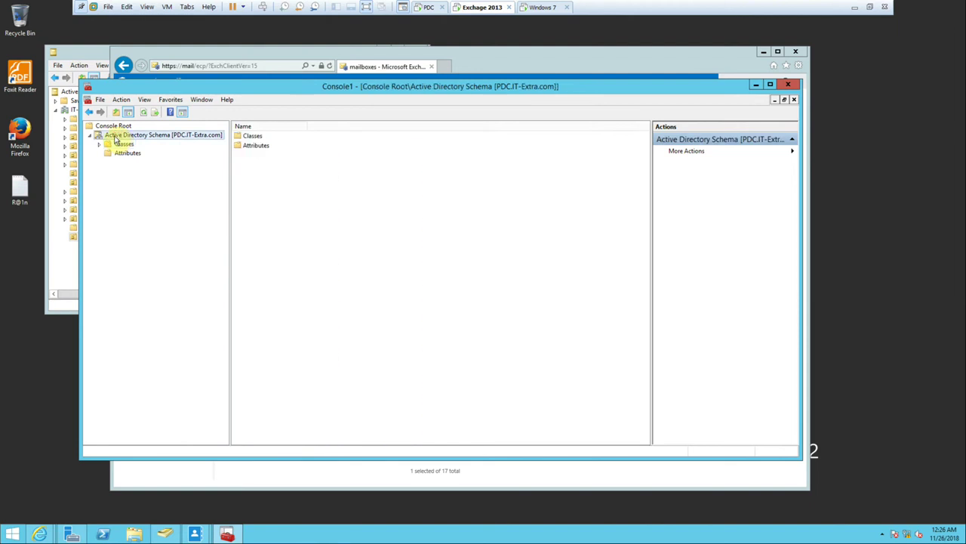
{"action": "right_click", "coordinate": [117, 137]}
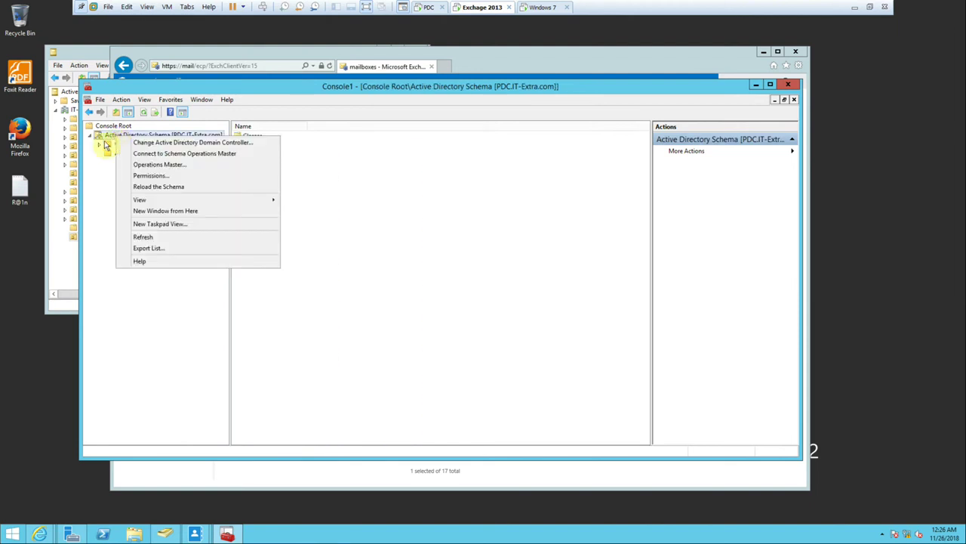
{"action": "left_click", "coordinate": [98, 160]}
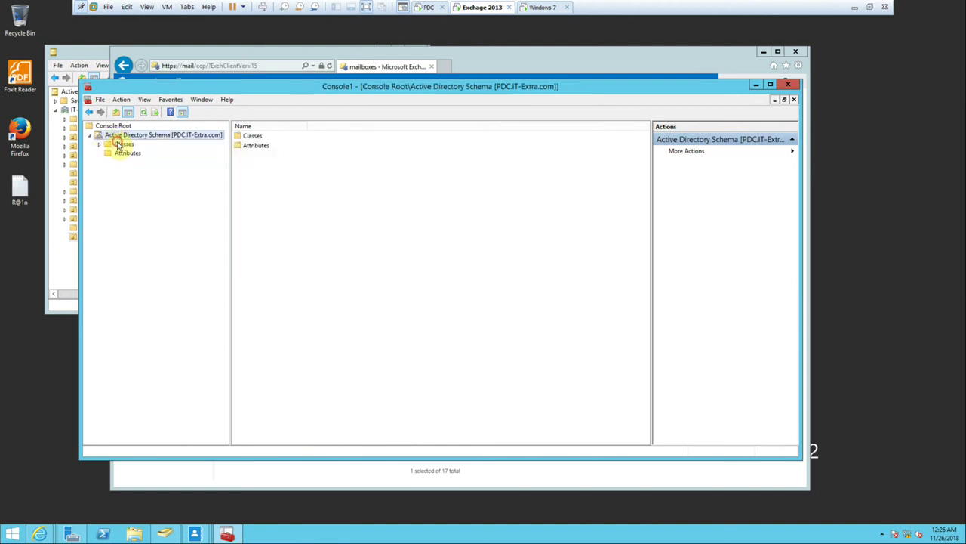
{"action": "double_click", "coordinate": [118, 143]}
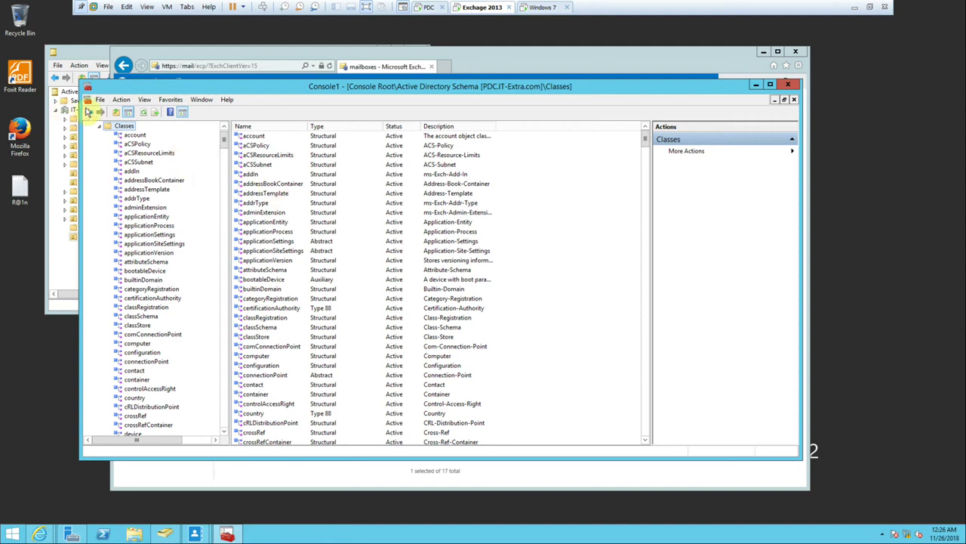
Review the action menus for the schema node and Classes, then dismiss them.
{"action": "scroll", "coordinate": [135, 151], "scroll_direction": "up", "scroll_amount": 1}
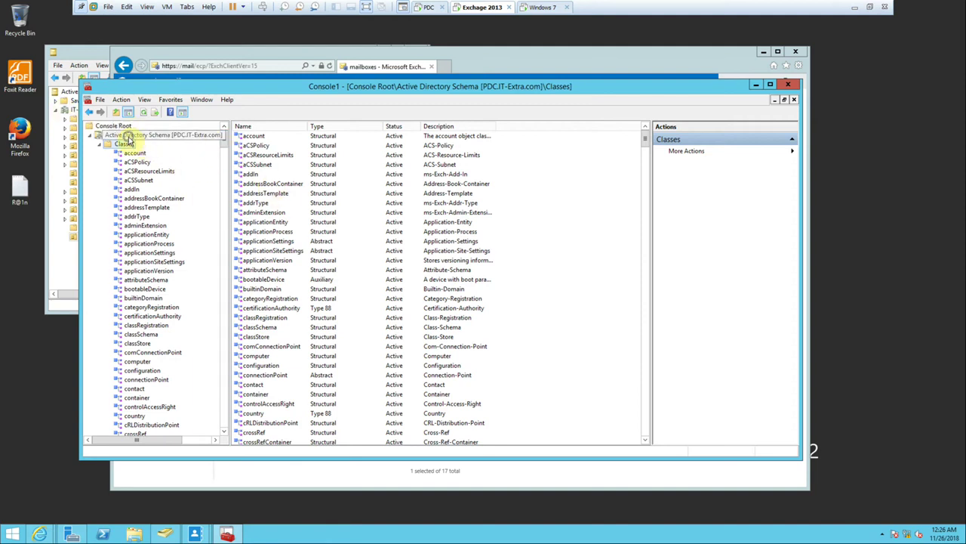
{"action": "right_click", "coordinate": [129, 137]}
{"action": "left_click", "coordinate": [118, 147]}
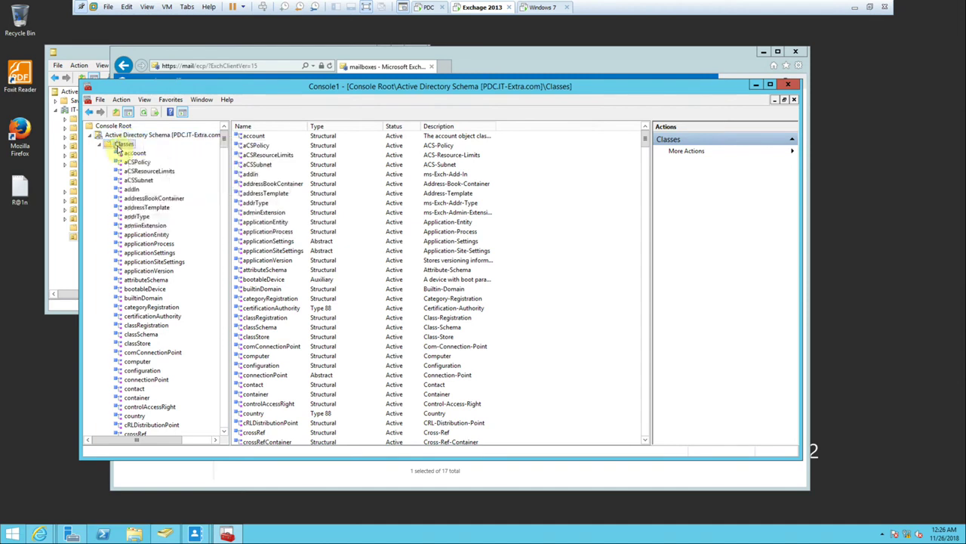
{"action": "right_click", "coordinate": [117, 150]}
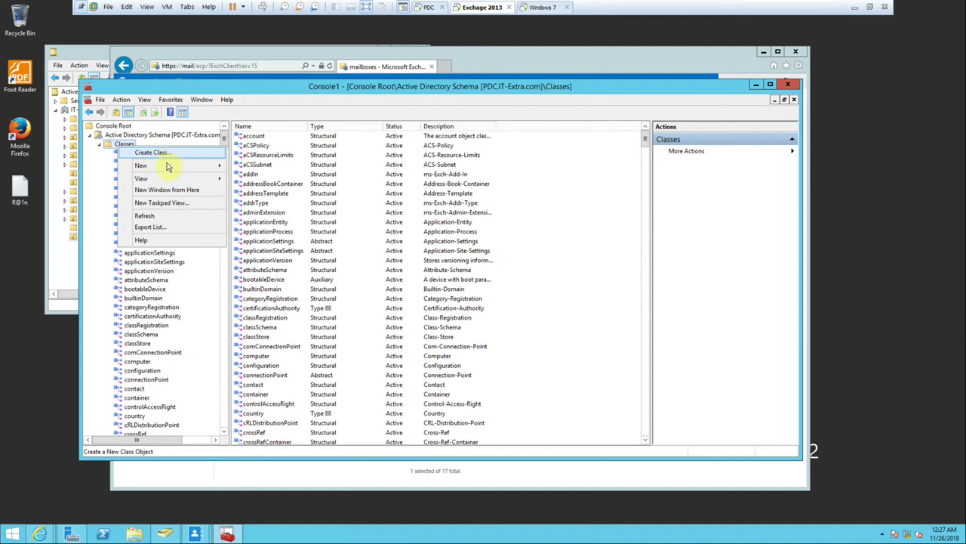
{"action": "left_click", "coordinate": [534, 88]}
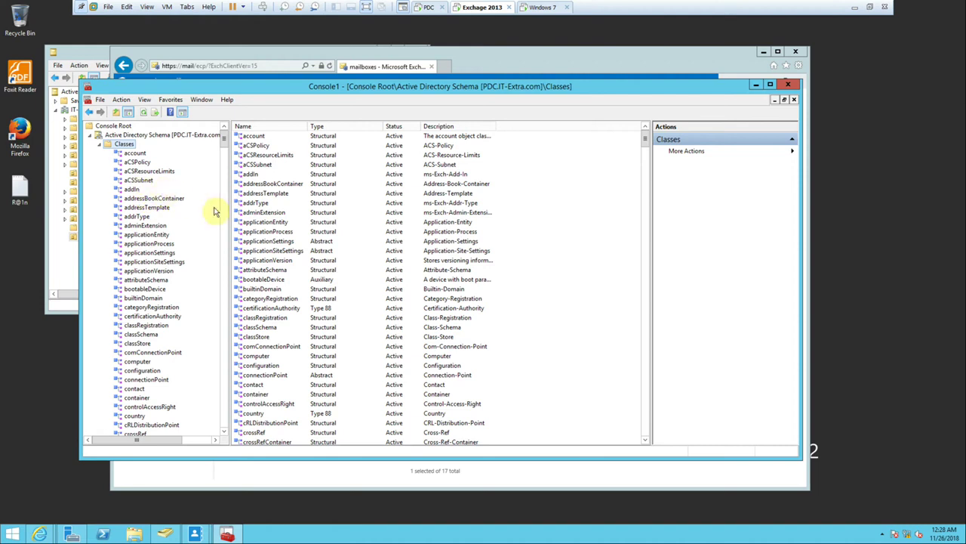
Open the user's mailbox properties in Exchange admin center, then bring the Schema console forward.
{"action": "left_click", "coordinate": [343, 479]}
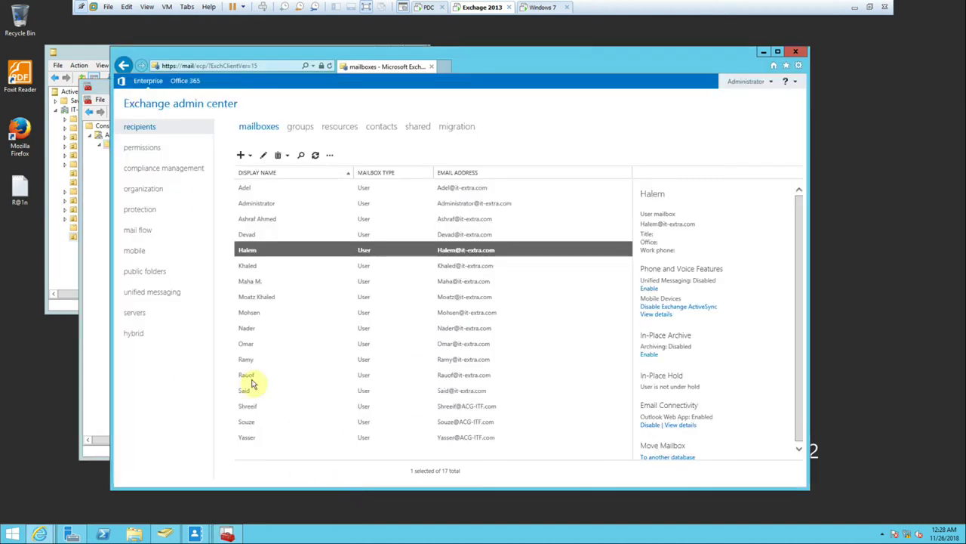
{"action": "double_click", "coordinate": [264, 250]}
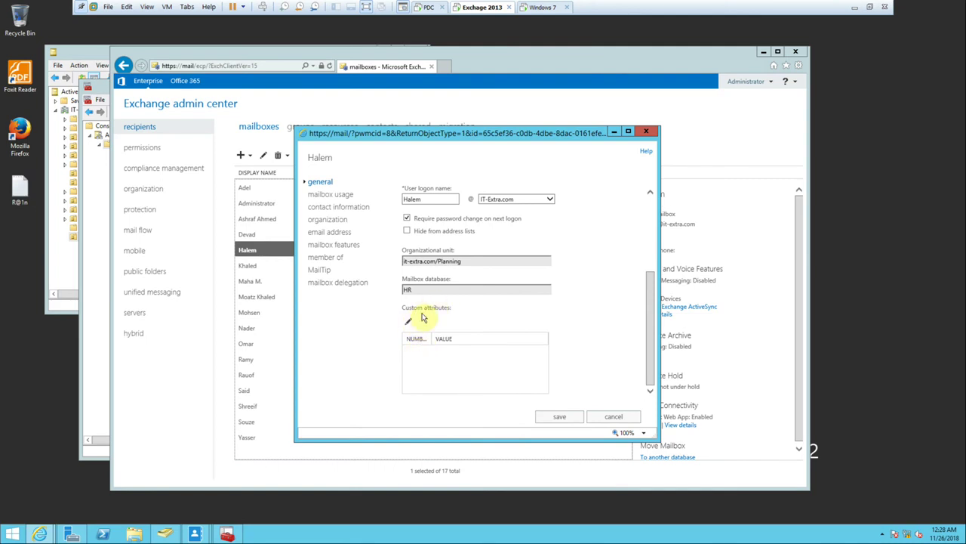
{"action": "left_click", "coordinate": [94, 341]}
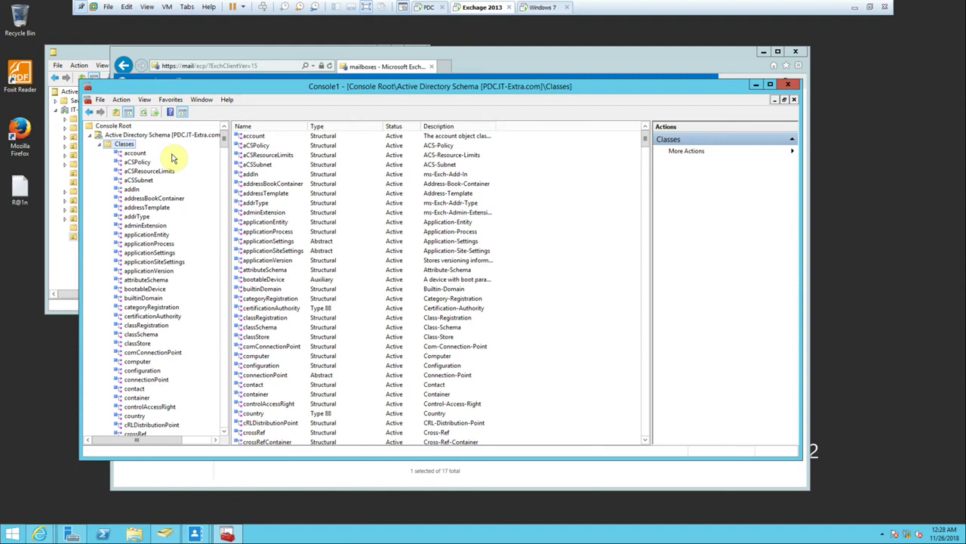
Close the Active Directory Schema console without saving settings to Console1.
{"action": "left_click", "coordinate": [788, 85]}
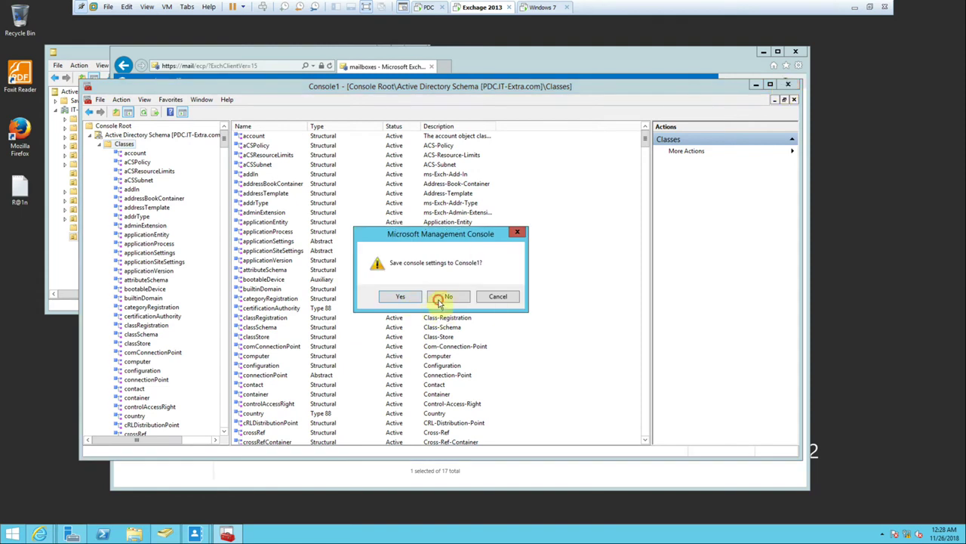
{"action": "left_click", "coordinate": [444, 296]}
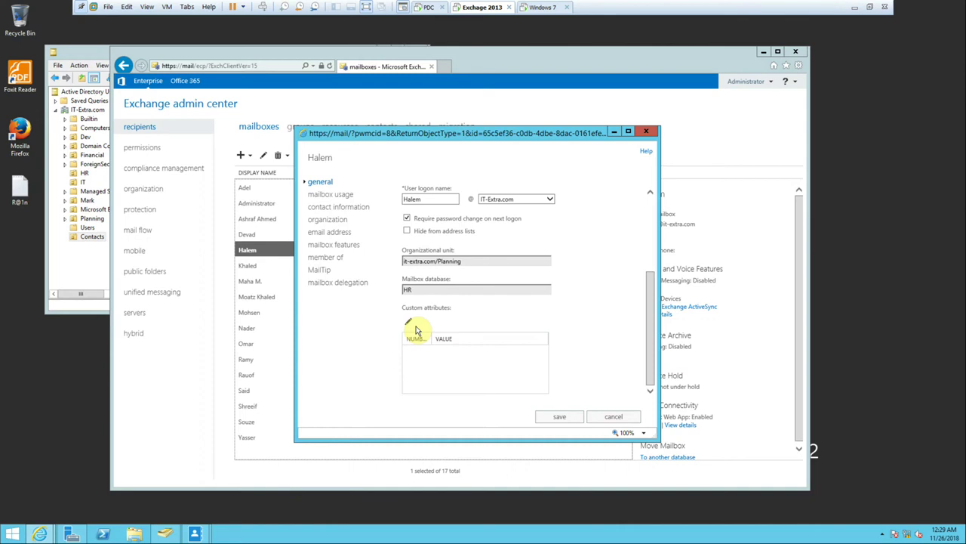
Cancel the mailbox properties and start a new dynamic distribution group from the groups list.
{"action": "left_click", "coordinate": [615, 418]}
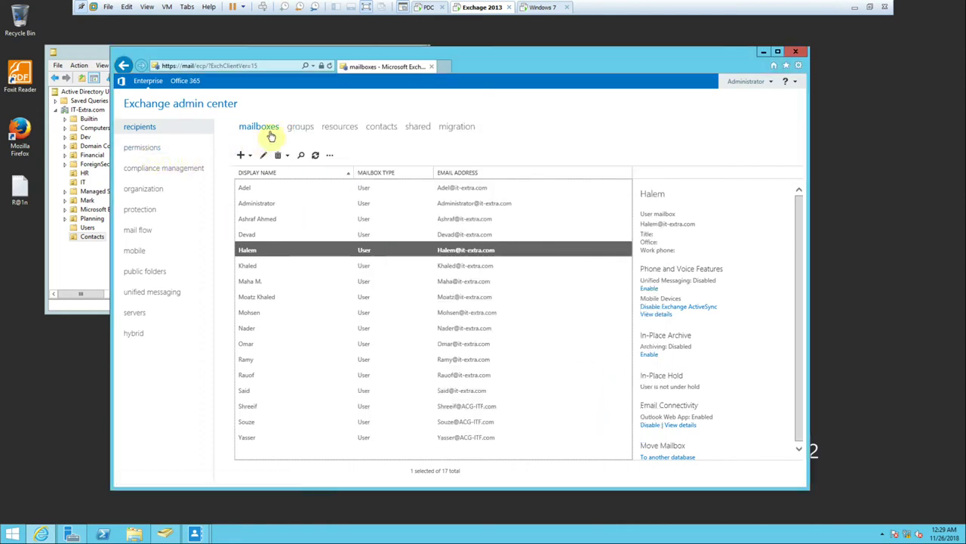
{"action": "left_click", "coordinate": [310, 130]}
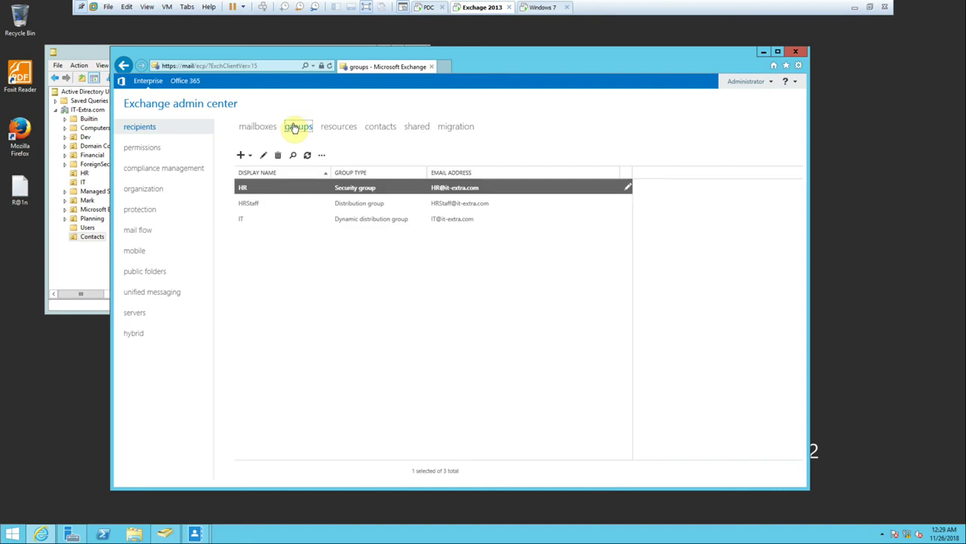
{"action": "left_click", "coordinate": [251, 159]}
{"action": "left_click", "coordinate": [287, 211]}
Look through the form's organizational unit picker and the rule attribute choices.
{"action": "left_click", "coordinate": [461, 381]}
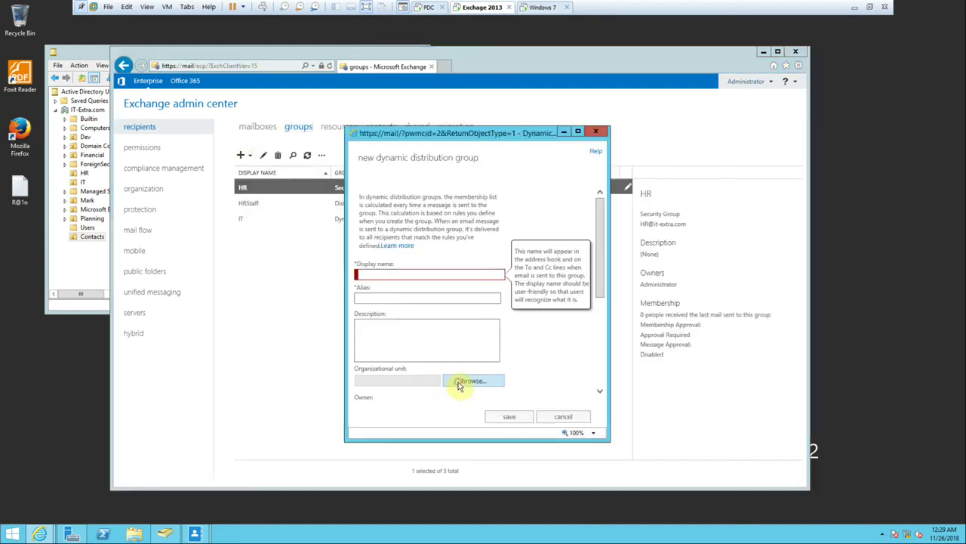
{"action": "left_click", "coordinate": [542, 400]}
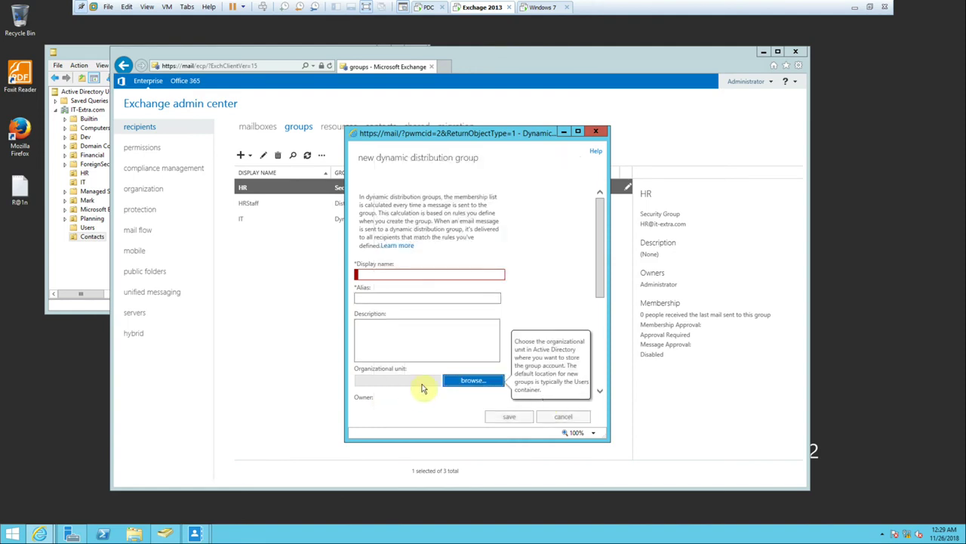
{"action": "scroll", "coordinate": [445, 389], "scroll_direction": "down", "scroll_amount": 5}
{"action": "left_click", "coordinate": [404, 384]}
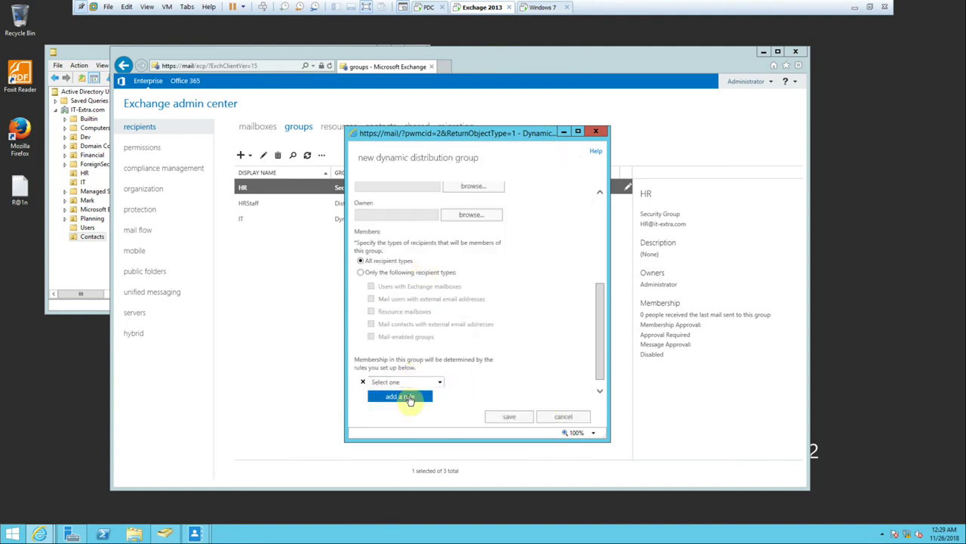
{"action": "left_click", "coordinate": [440, 384]}
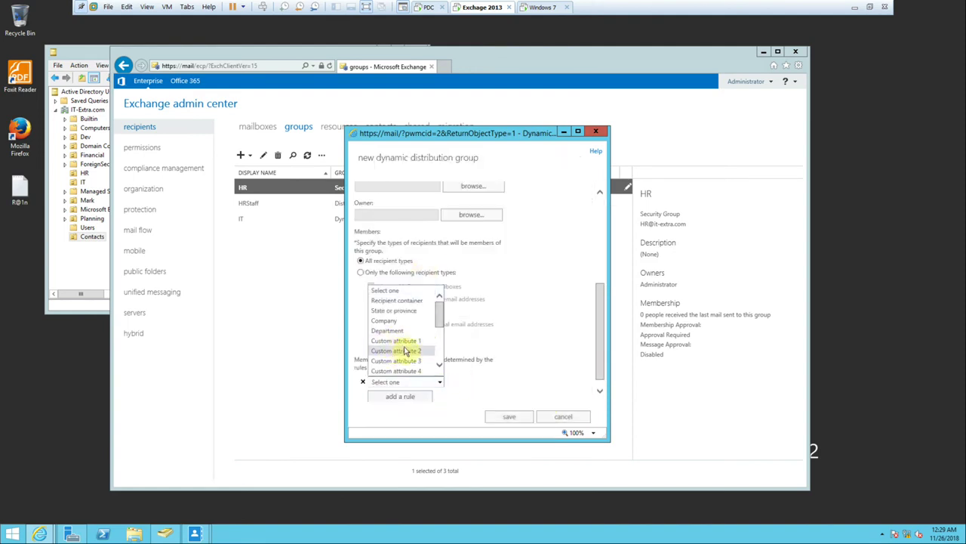
{"action": "scroll", "coordinate": [413, 346], "scroll_direction": "down", "scroll_amount": 3}
{"action": "scroll", "coordinate": [412, 347], "scroll_direction": "up", "scroll_amount": 3}
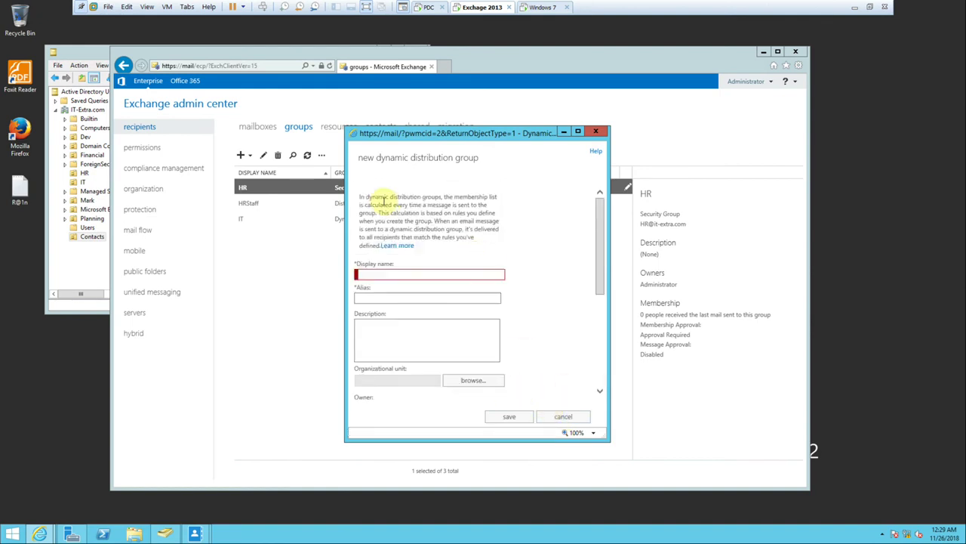
Give the new group display name Contact and alias Contact.
{"action": "right_click", "coordinate": [384, 274]}
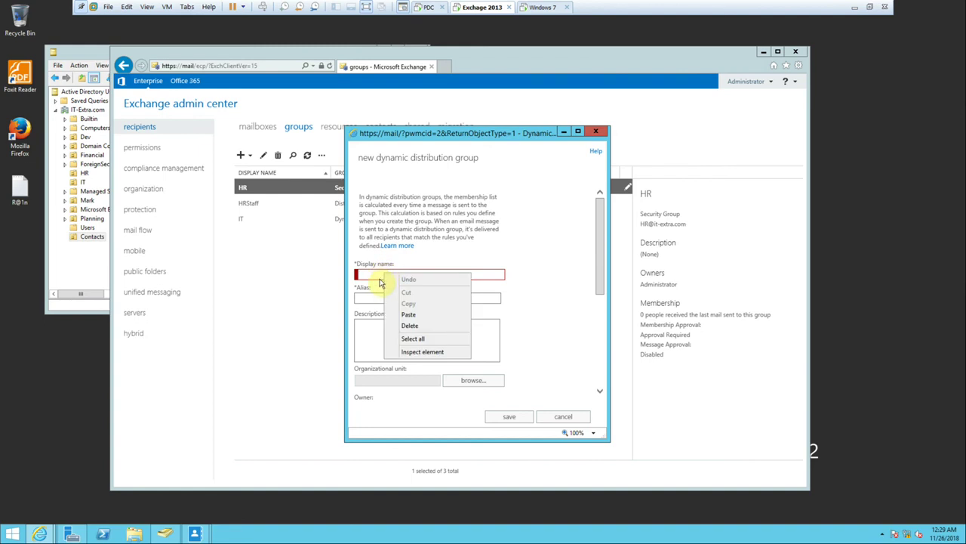
{"action": "left_click", "coordinate": [378, 277]}
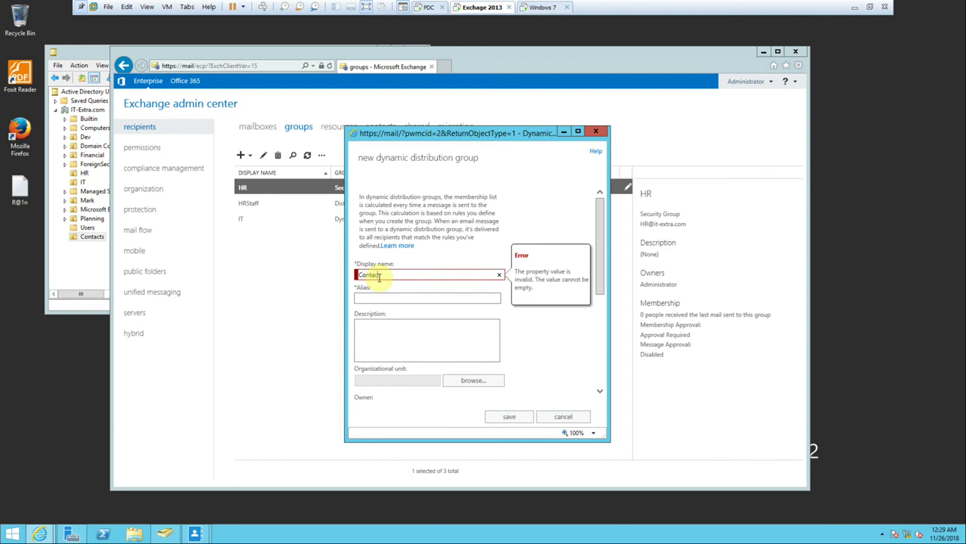
{"action": "left_click", "coordinate": [388, 299]}
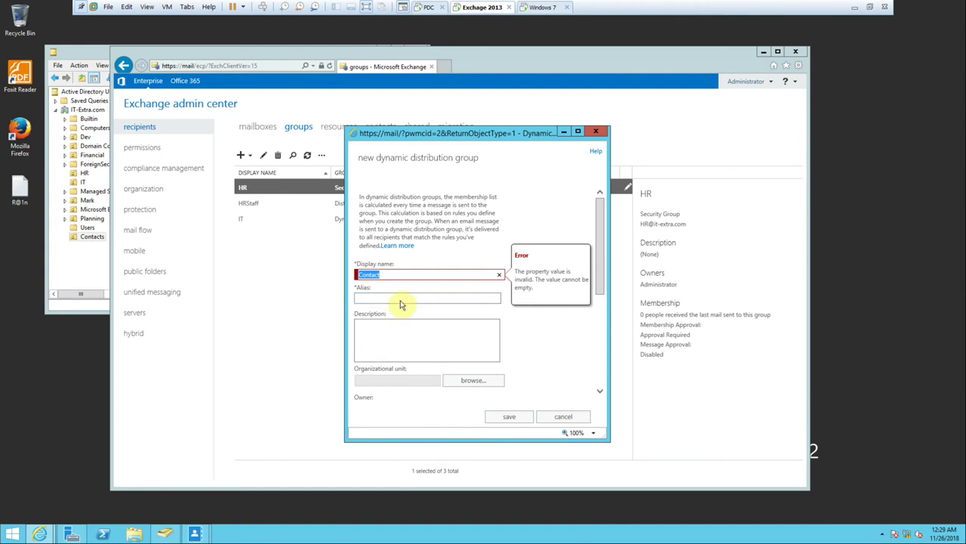
{"action": "left_click", "coordinate": [399, 299]}
{"action": "type", "text": "Contact"}
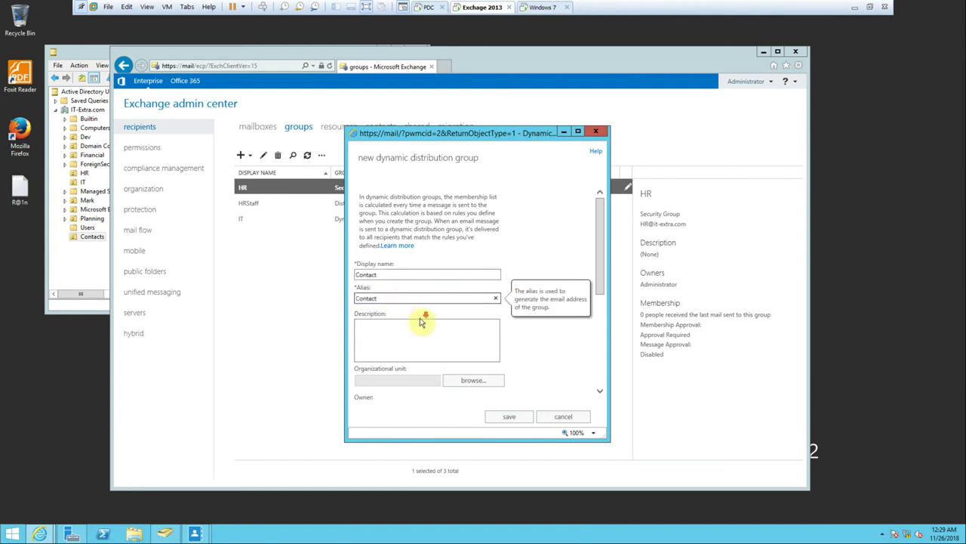
{"action": "scroll", "coordinate": [425, 324], "scroll_direction": "down", "scroll_amount": 2}
Set the group's organizational unit to IT-Extra.com/Contacts and owner to Administrator.
{"action": "left_click", "coordinate": [464, 318]}
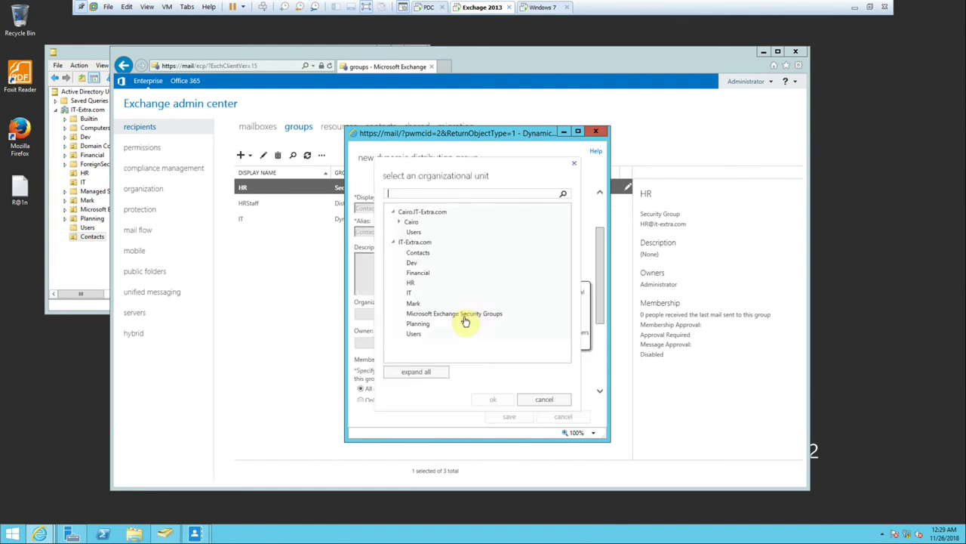
{"action": "left_click", "coordinate": [417, 252]}
{"action": "left_click", "coordinate": [489, 402]}
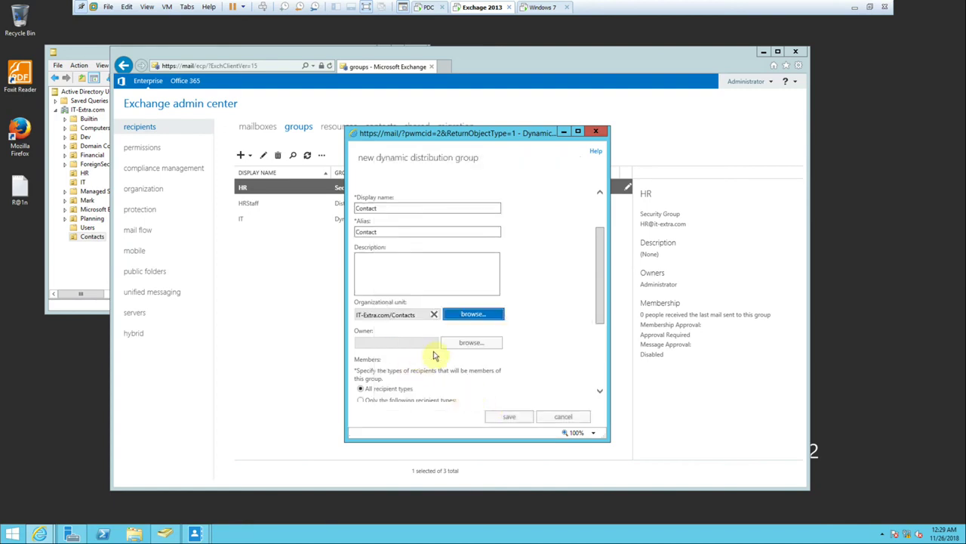
{"action": "scroll", "coordinate": [431, 354], "scroll_direction": "down", "scroll_amount": 2}
{"action": "scroll", "coordinate": [451, 312], "scroll_direction": "down", "scroll_amount": 2}
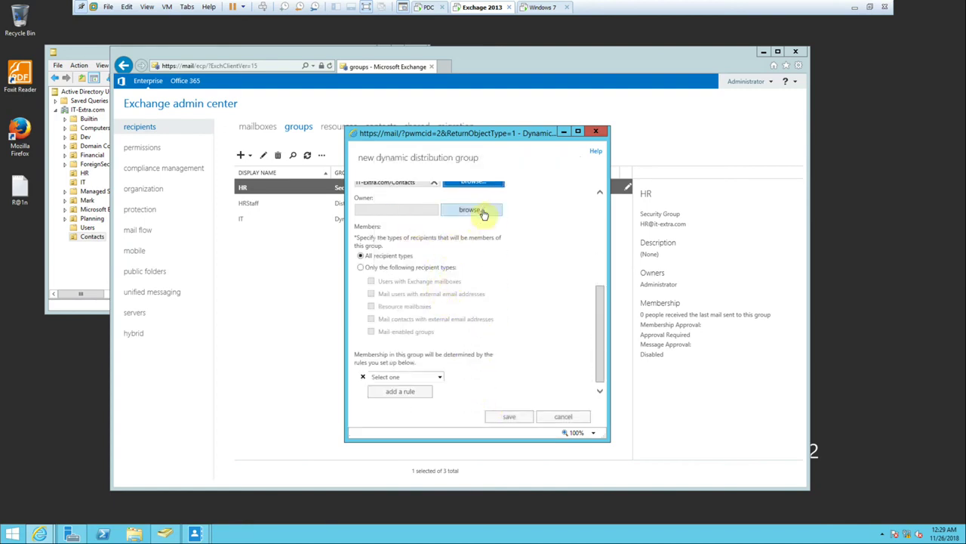
{"action": "left_click", "coordinate": [480, 211]}
{"action": "left_click", "coordinate": [352, 184]}
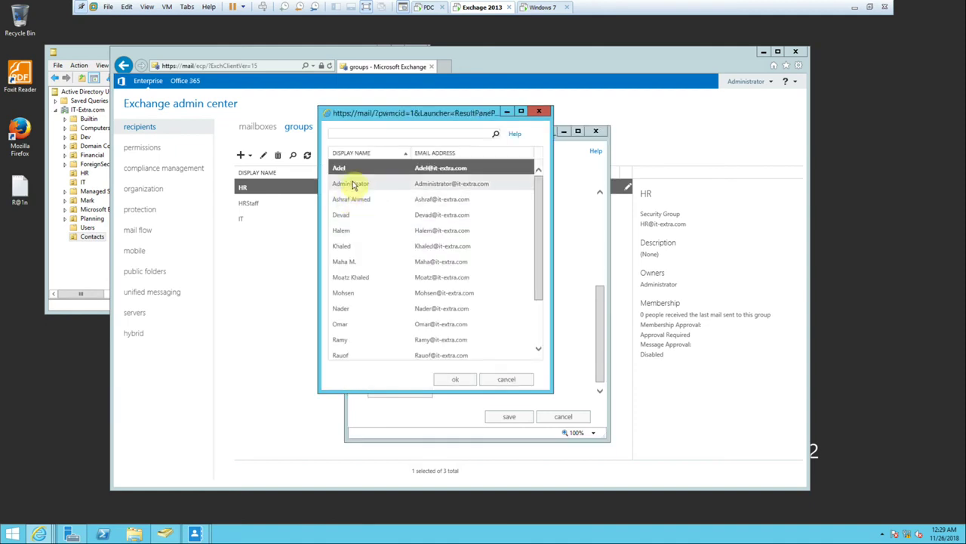
{"action": "left_click", "coordinate": [459, 382]}
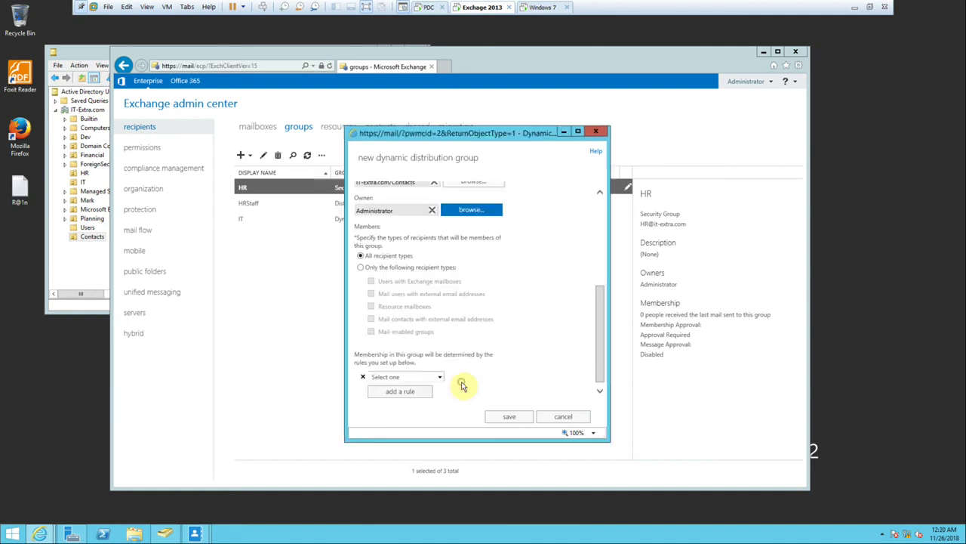
Limit members to users with Exchange mailboxes and add rule Custom attribute 1 = ACG-ITF.
{"action": "left_click", "coordinate": [382, 270]}
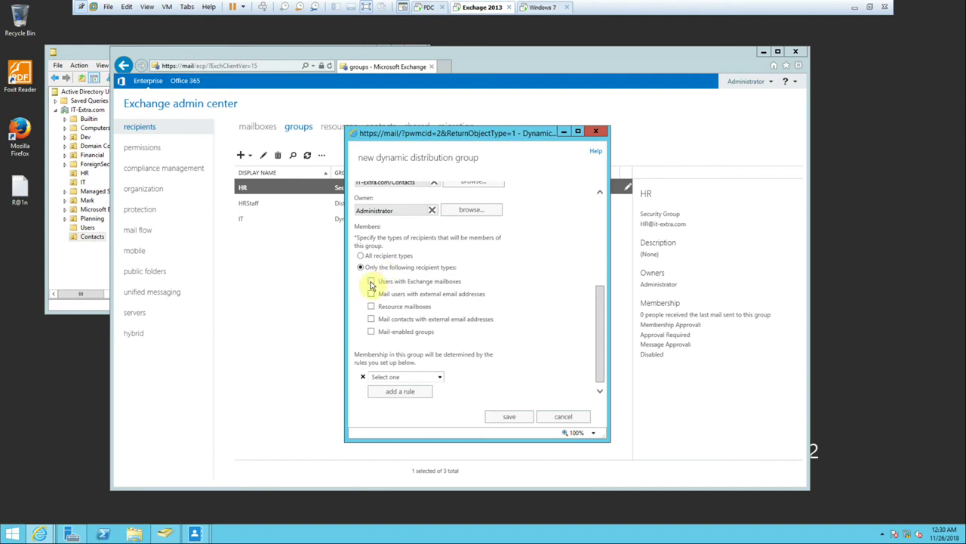
{"action": "left_click", "coordinate": [370, 282]}
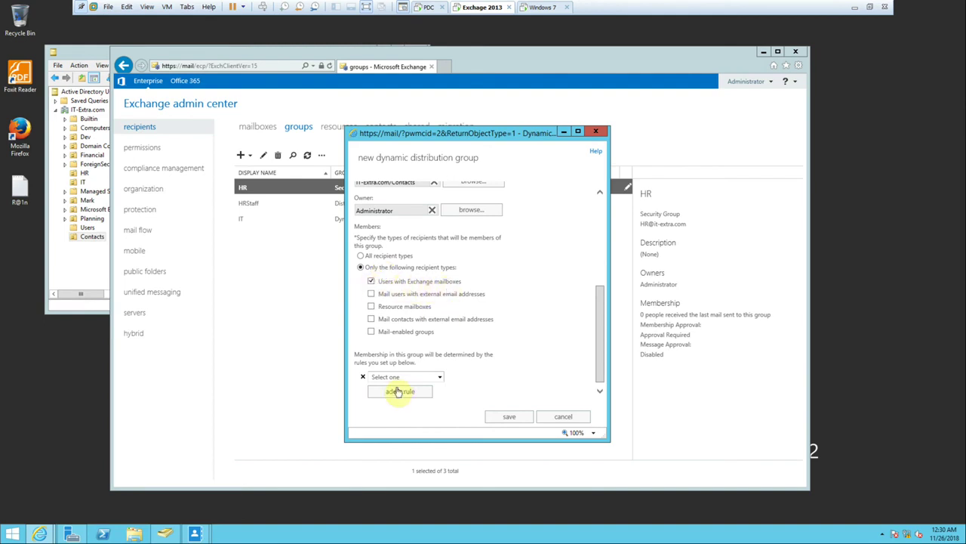
{"action": "left_click", "coordinate": [431, 378]}
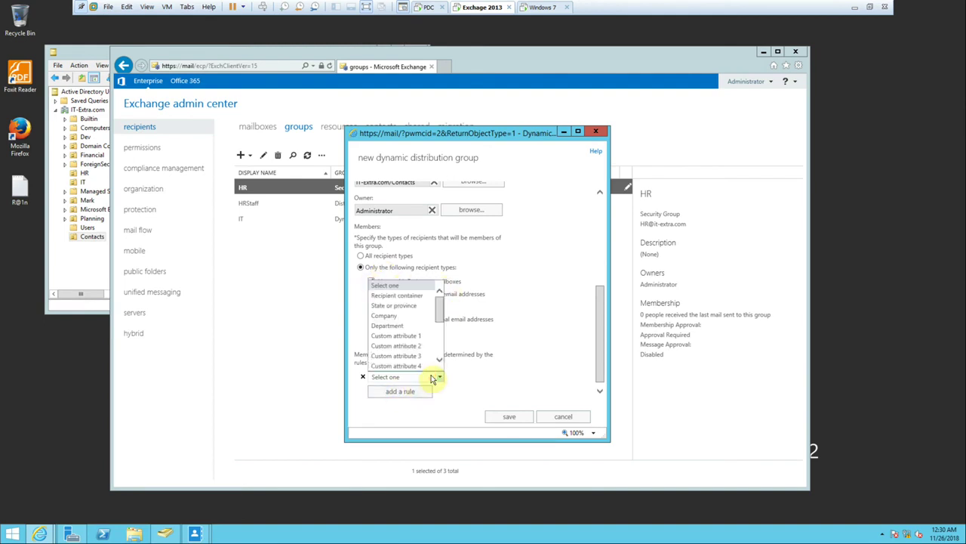
{"action": "left_click", "coordinate": [409, 334]}
{"action": "left_click", "coordinate": [444, 258]}
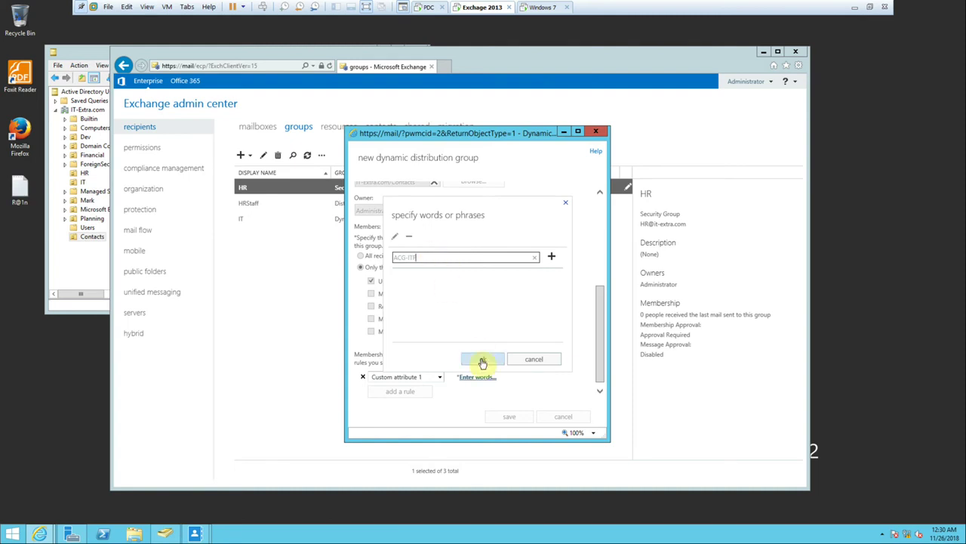
{"action": "left_click", "coordinate": [553, 259]}
{"action": "left_click", "coordinate": [483, 359]}
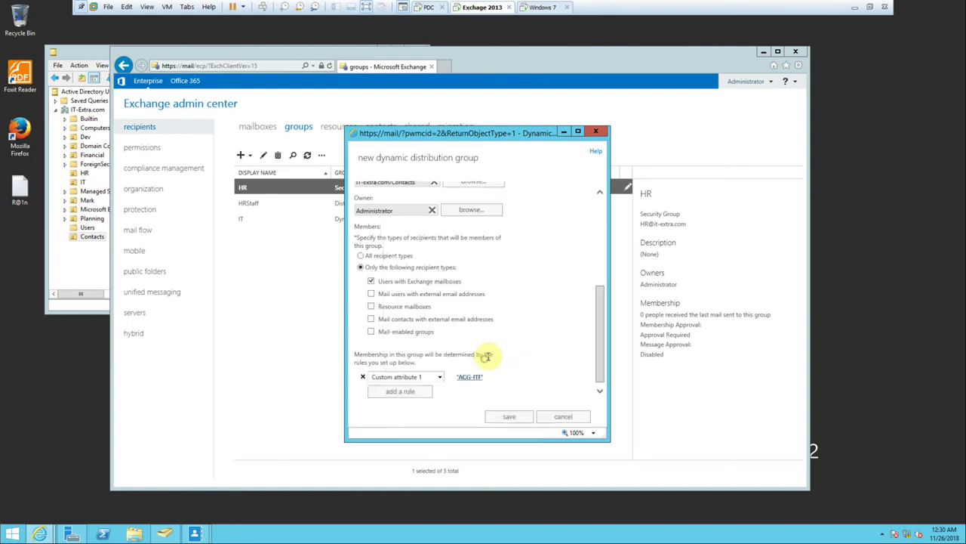
Save the Contact dynamic distribution group and refresh the groups list.
{"action": "left_click", "coordinate": [511, 418]}
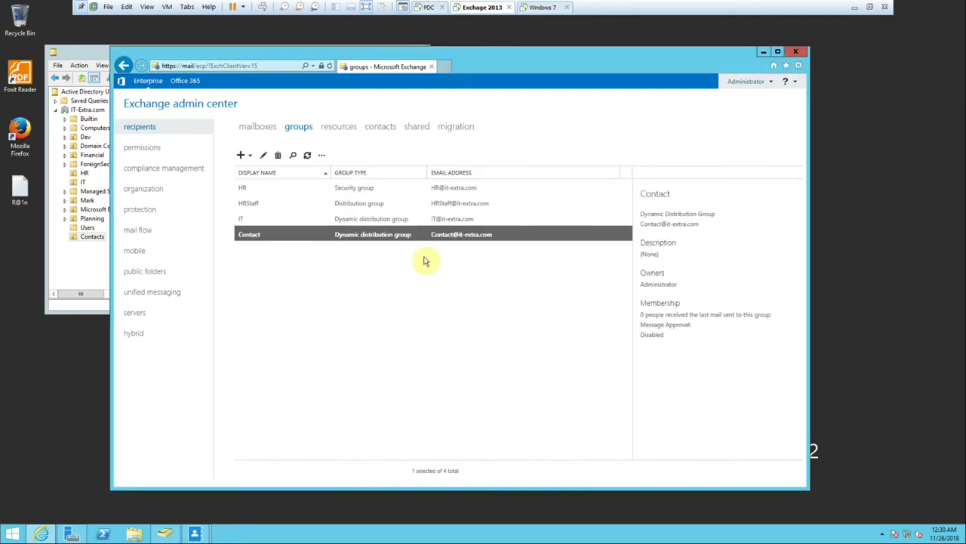
{"action": "left_click", "coordinate": [308, 155]}
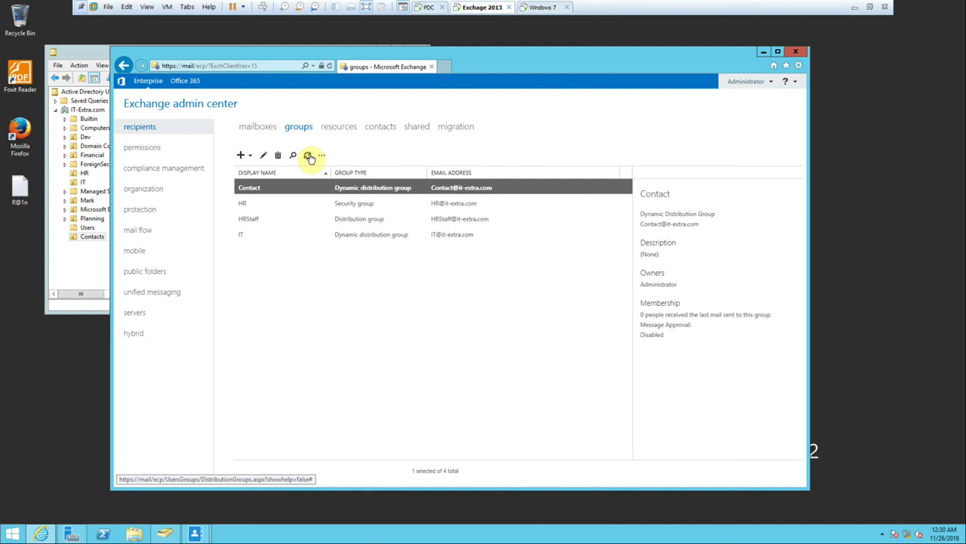
{"action": "left_click", "coordinate": [265, 127]}
{"action": "left_click", "coordinate": [388, 252]}
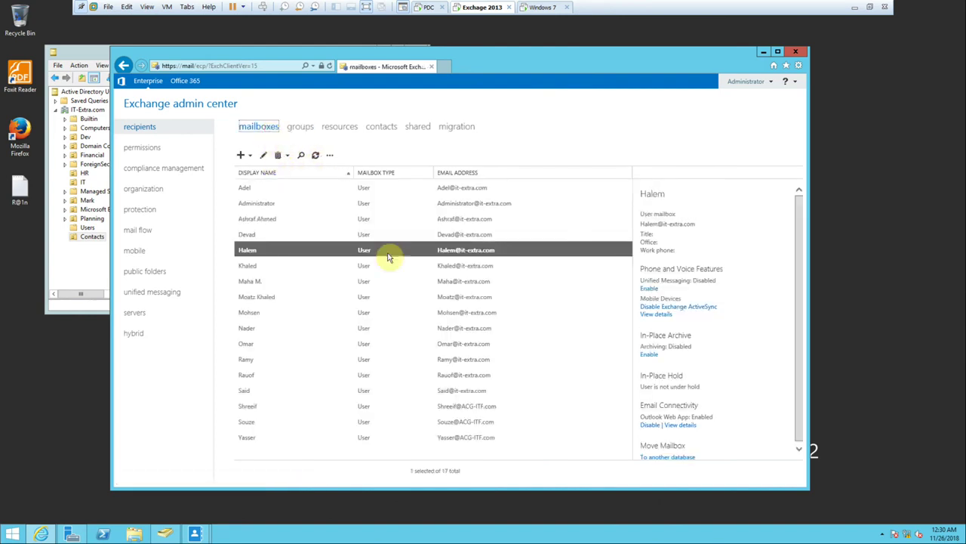
Review an ACG-ITF user's custom attributes, closing everything unchanged, and return to groups.
{"action": "double_click", "coordinate": [472, 429]}
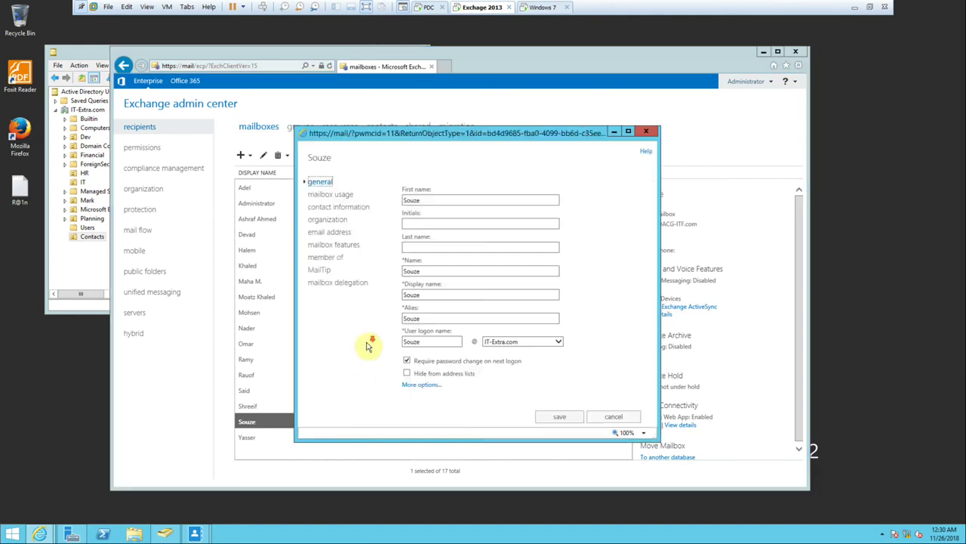
{"action": "left_click", "coordinate": [421, 385]}
{"action": "scroll", "coordinate": [421, 385], "scroll_direction": "down", "scroll_amount": 3}
{"action": "left_click", "coordinate": [438, 359]}
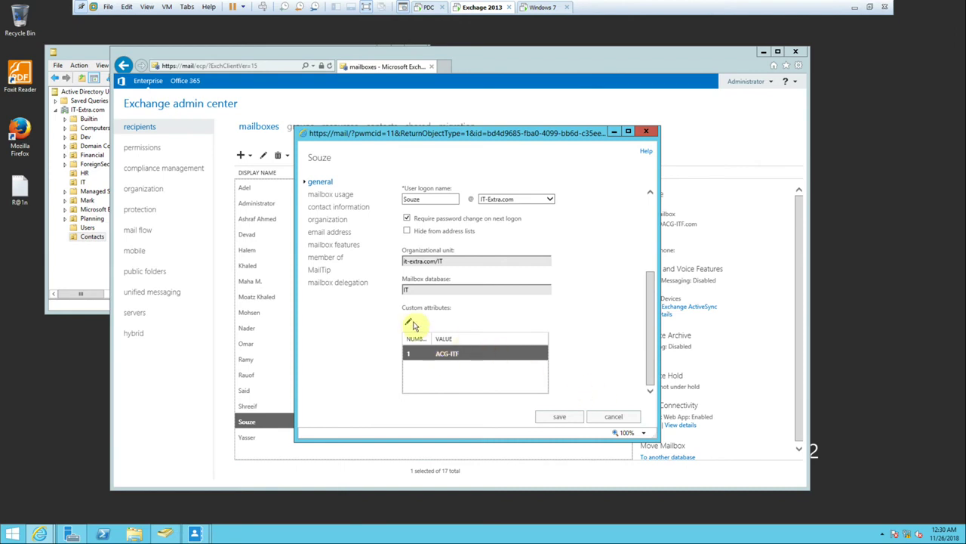
{"action": "left_click", "coordinate": [408, 321]}
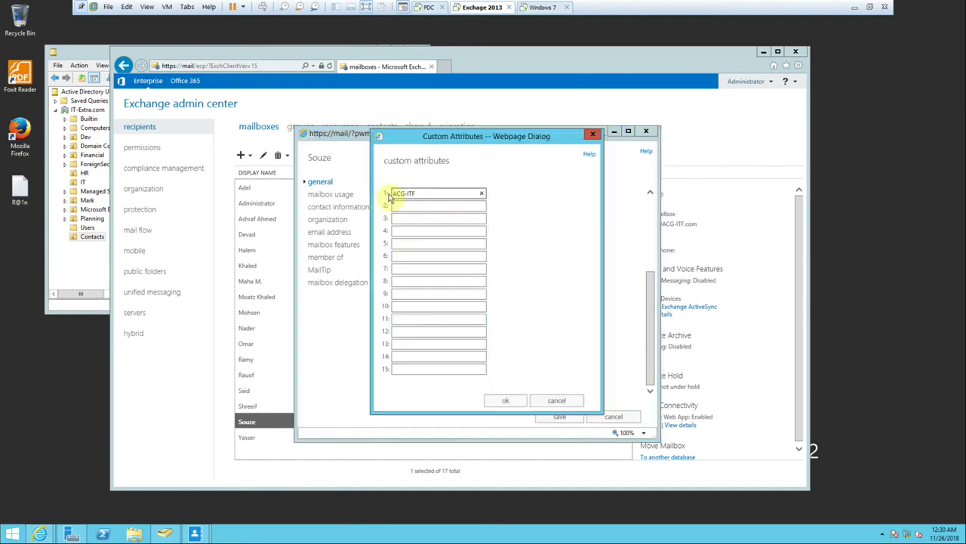
{"action": "left_click", "coordinate": [548, 401]}
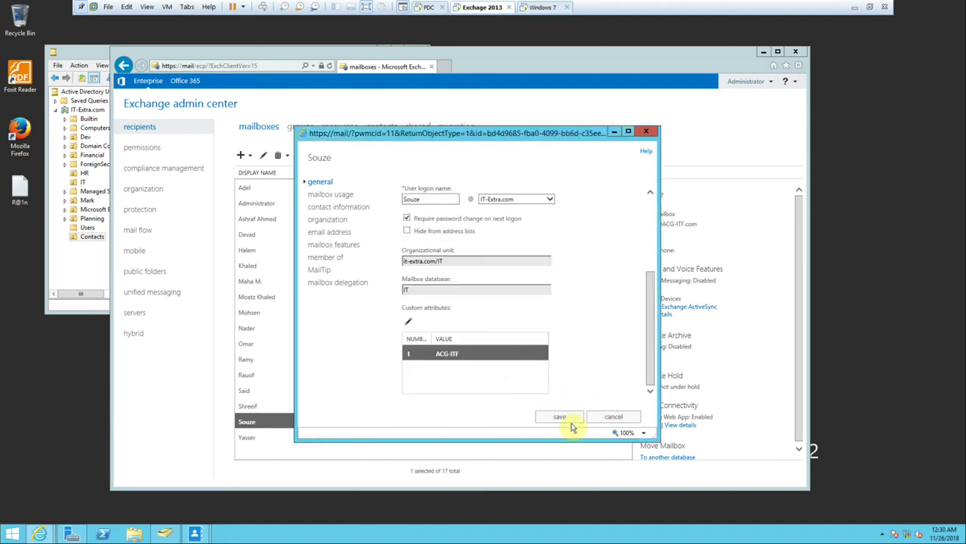
{"action": "left_click", "coordinate": [610, 418]}
{"action": "left_click", "coordinate": [299, 130]}
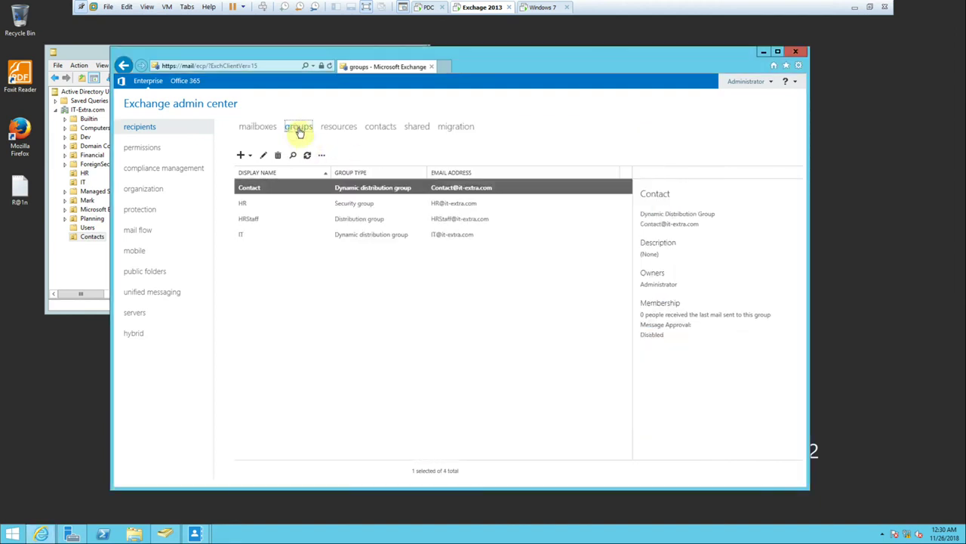
View the IT group, then select another ACG-ITF mailbox and refresh the mailbox list.
{"action": "left_click", "coordinate": [382, 236]}
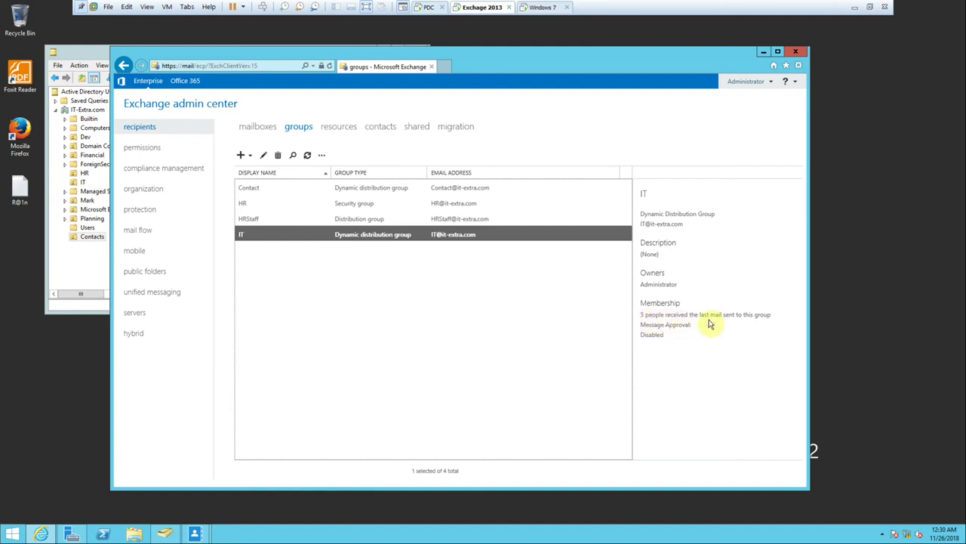
{"action": "left_click", "coordinate": [257, 126]}
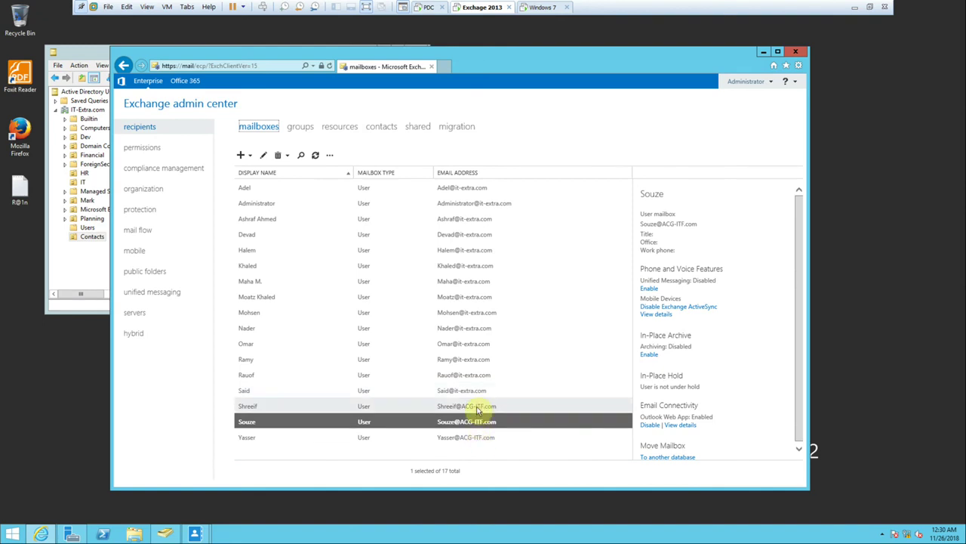
{"action": "left_click", "coordinate": [459, 408]}
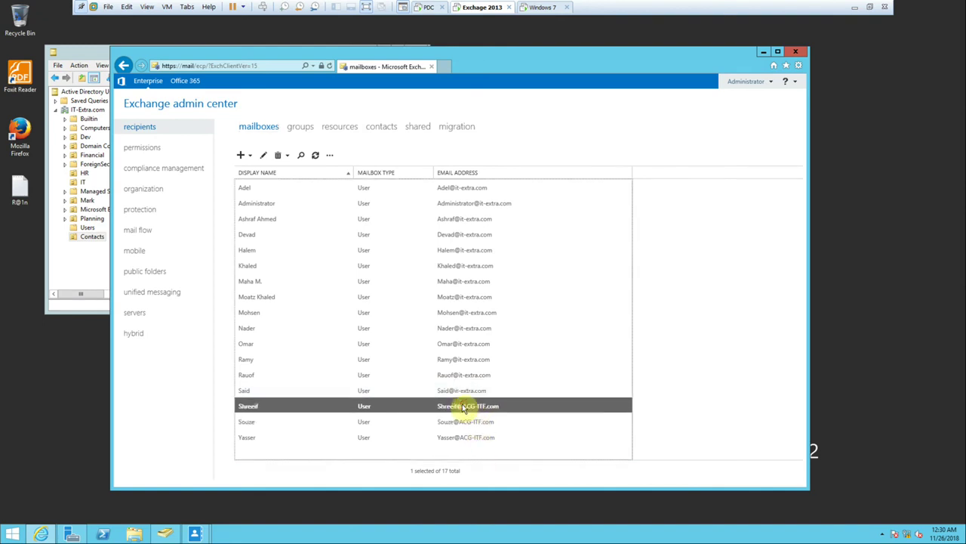
{"action": "left_click", "coordinate": [314, 157]}
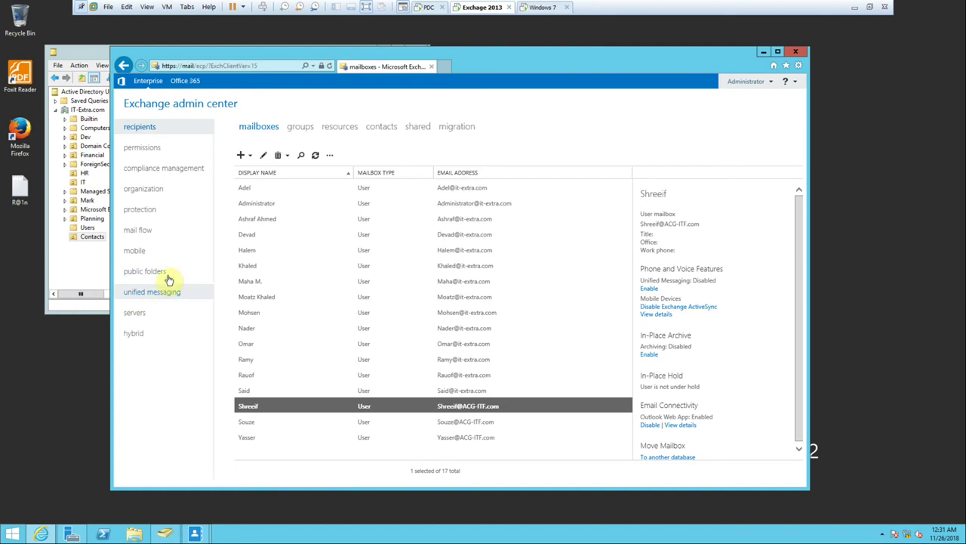
{"action": "left_click", "coordinate": [139, 231]}
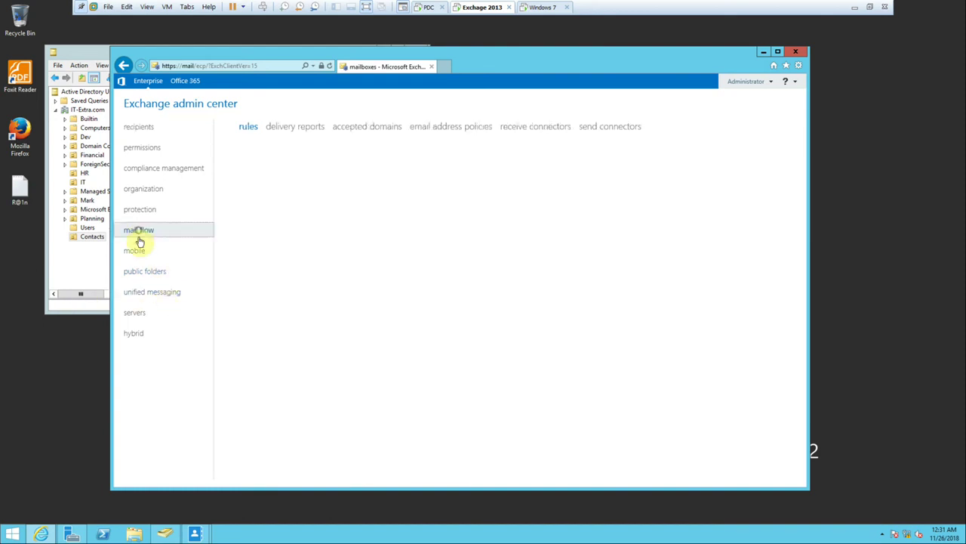
Review the ACG-ITF email address policy's apply-to rules, add and remove a rule, and cancel.
{"action": "left_click", "coordinate": [427, 127]}
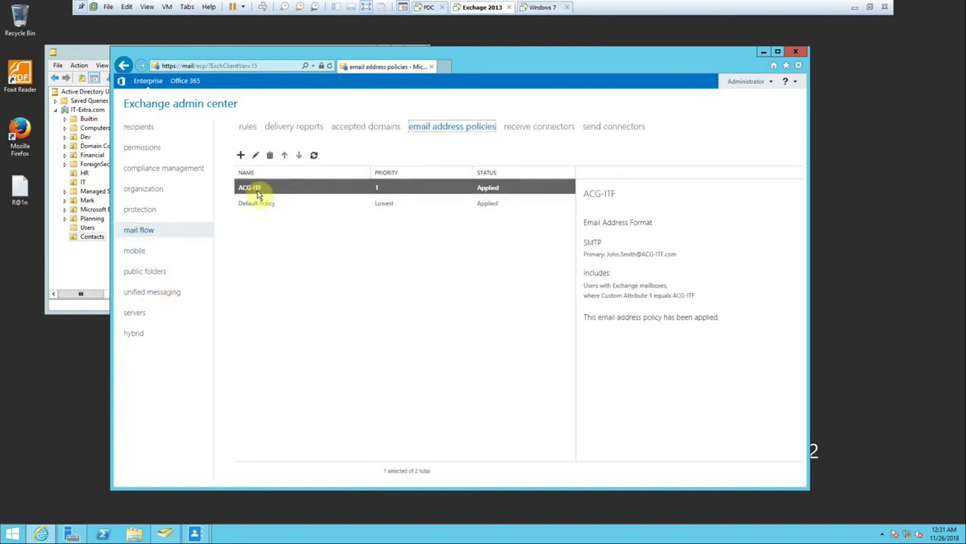
{"action": "left_click", "coordinate": [254, 155]}
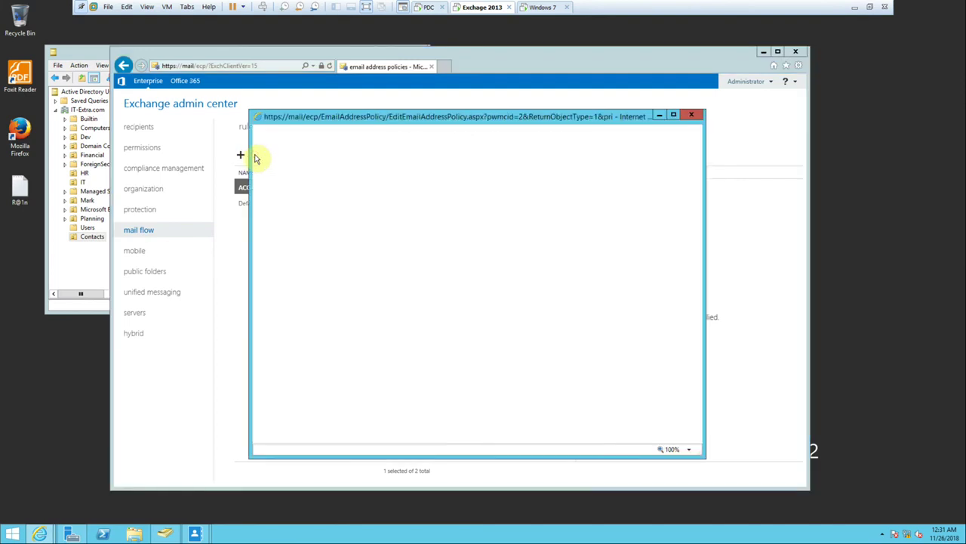
{"action": "left_click", "coordinate": [276, 191]}
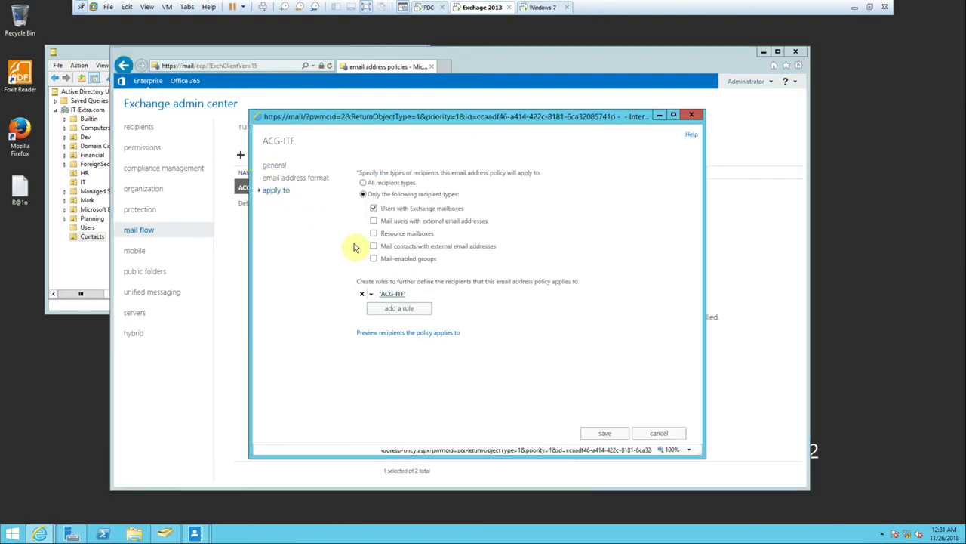
{"action": "left_click", "coordinate": [406, 311]}
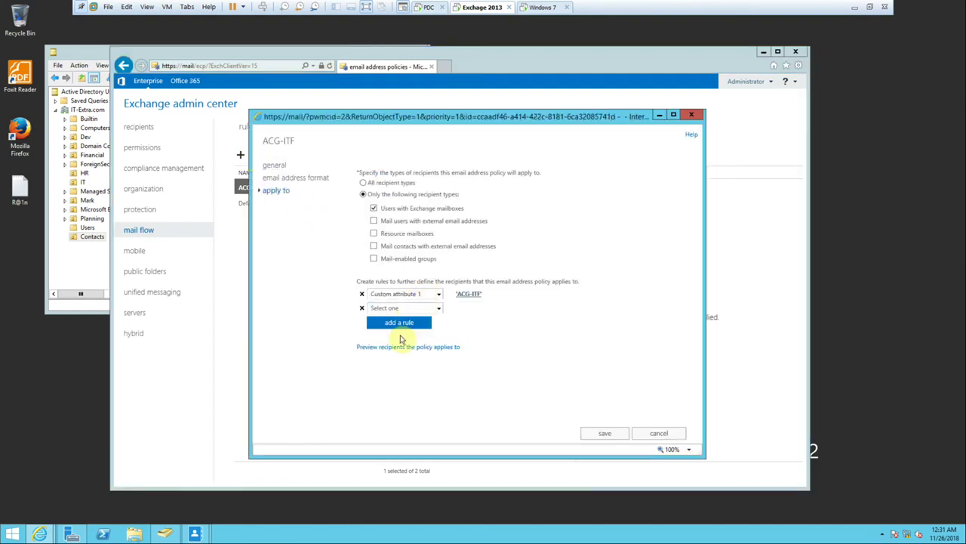
{"action": "left_click", "coordinate": [436, 309]}
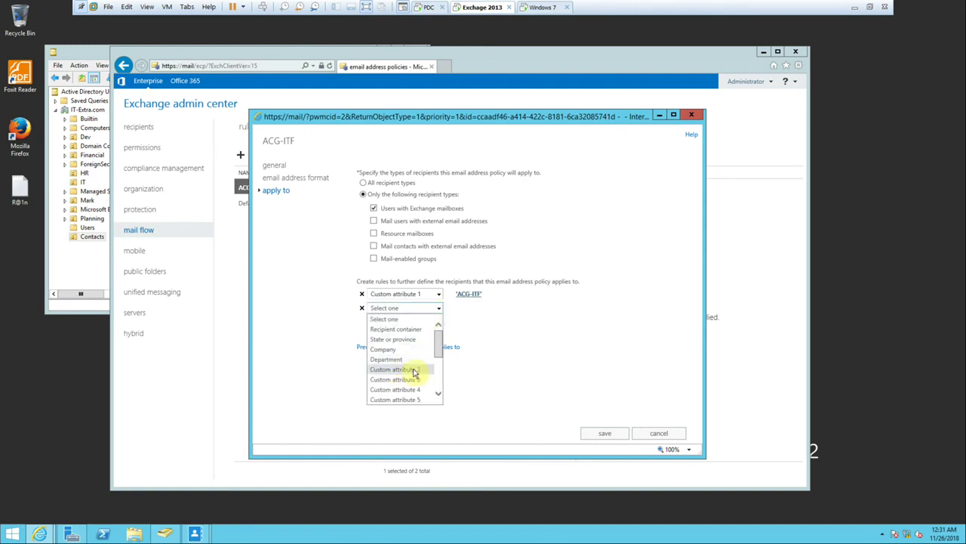
{"action": "left_click", "coordinate": [495, 325]}
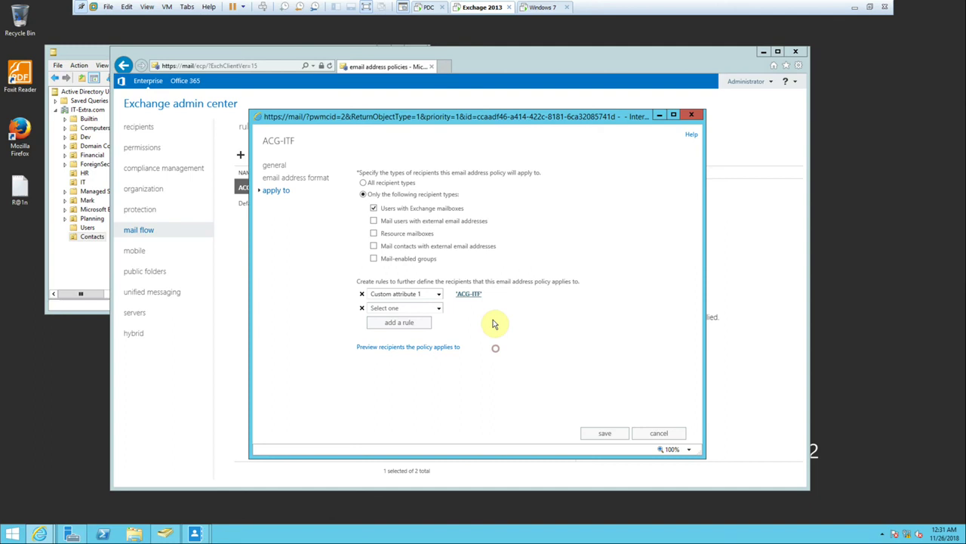
{"action": "left_click", "coordinate": [364, 308]}
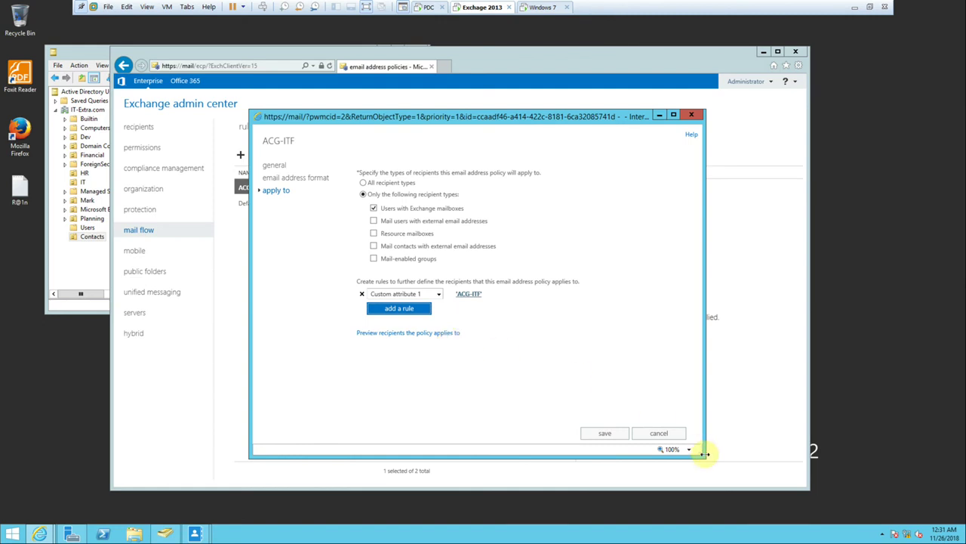
{"action": "left_click", "coordinate": [659, 432]}
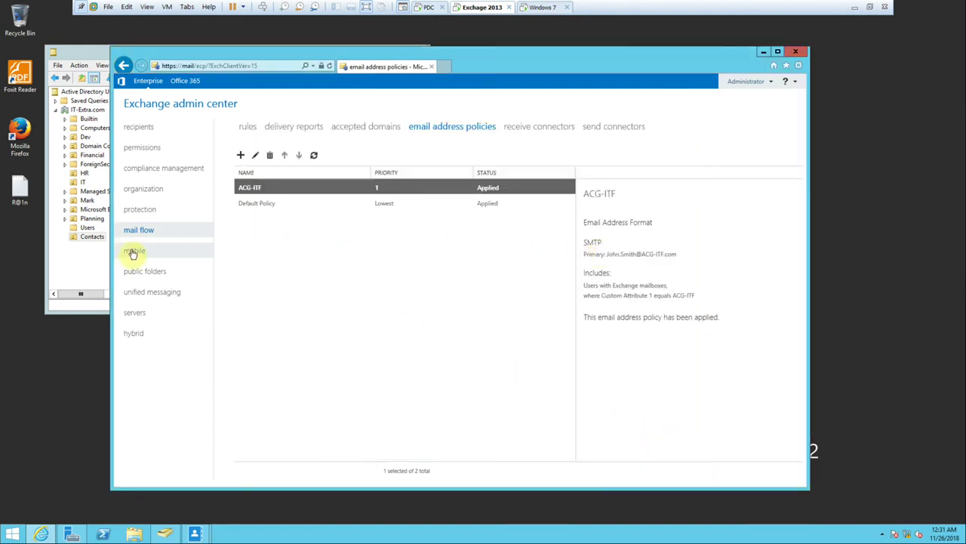
Review the organization's address lists, then return to the recipient groups list.
{"action": "left_click", "coordinate": [140, 194]}
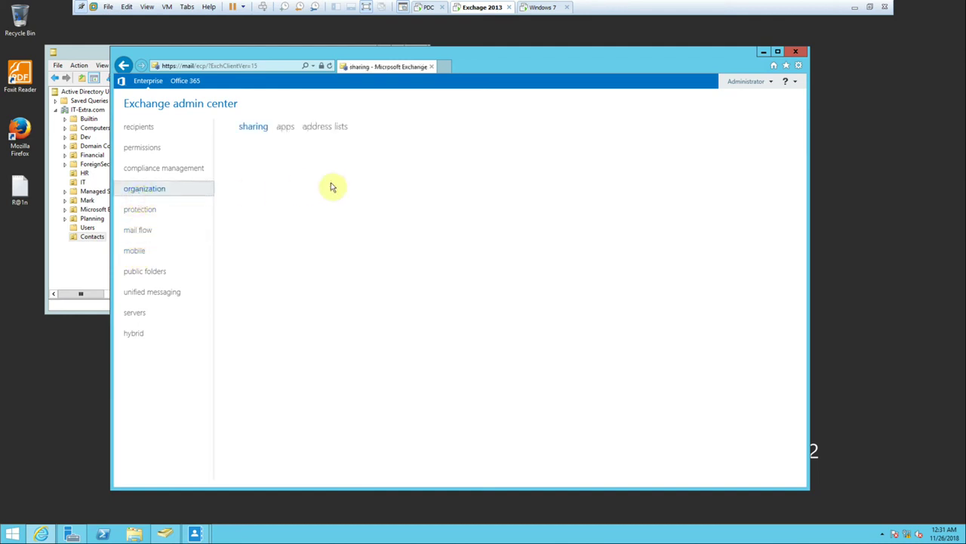
{"action": "left_click", "coordinate": [323, 130]}
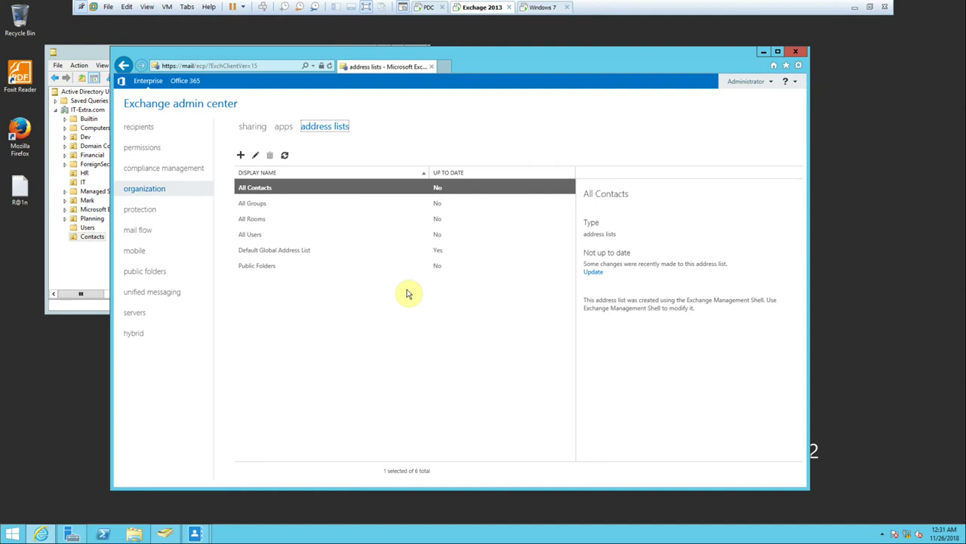
{"action": "left_click", "coordinate": [149, 129]}
{"action": "left_click", "coordinate": [299, 127]}
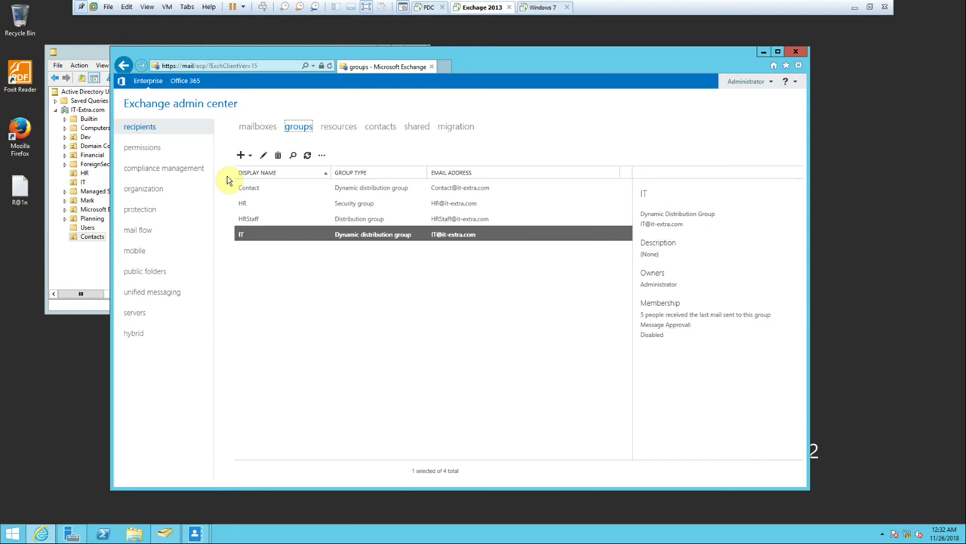
Open and close the IT group's properties and a user's mailbox properties.
{"action": "double_click", "coordinate": [318, 235]}
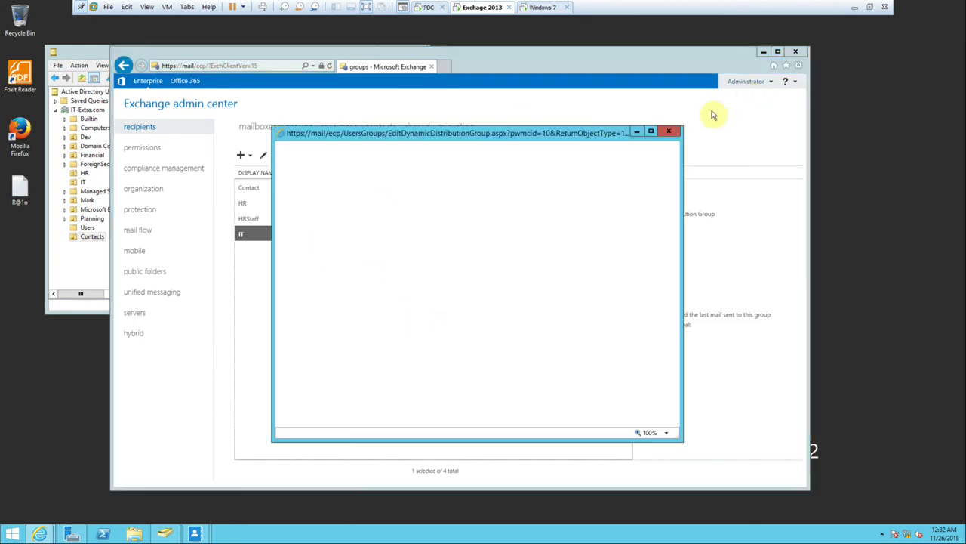
{"action": "left_click", "coordinate": [651, 132]}
{"action": "left_click", "coordinate": [953, 9]}
{"action": "left_click", "coordinate": [266, 129]}
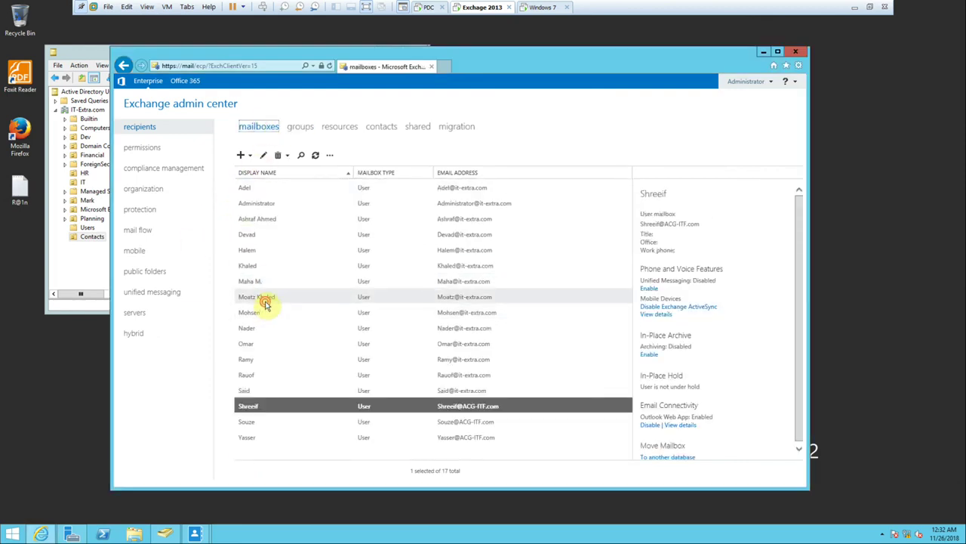
{"action": "double_click", "coordinate": [265, 302]}
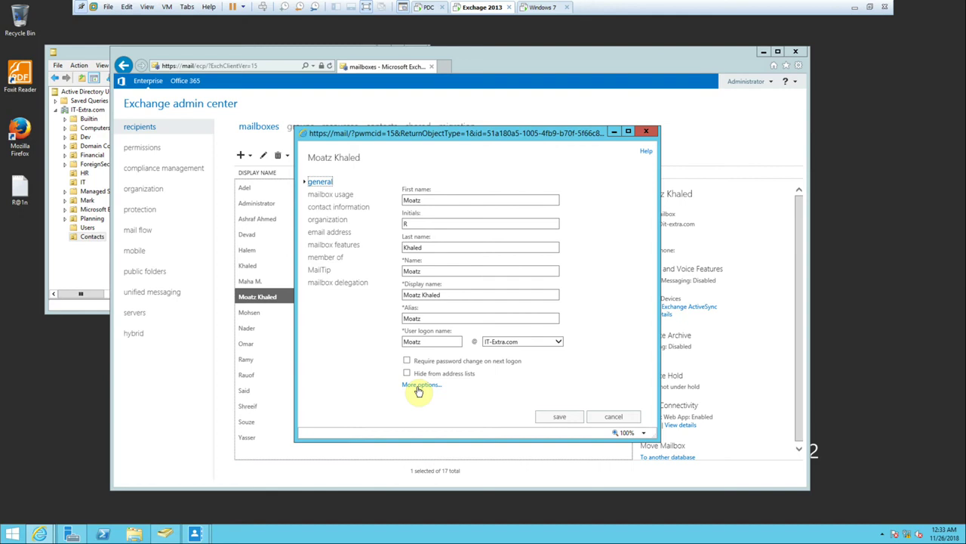
{"action": "left_click", "coordinate": [611, 414]}
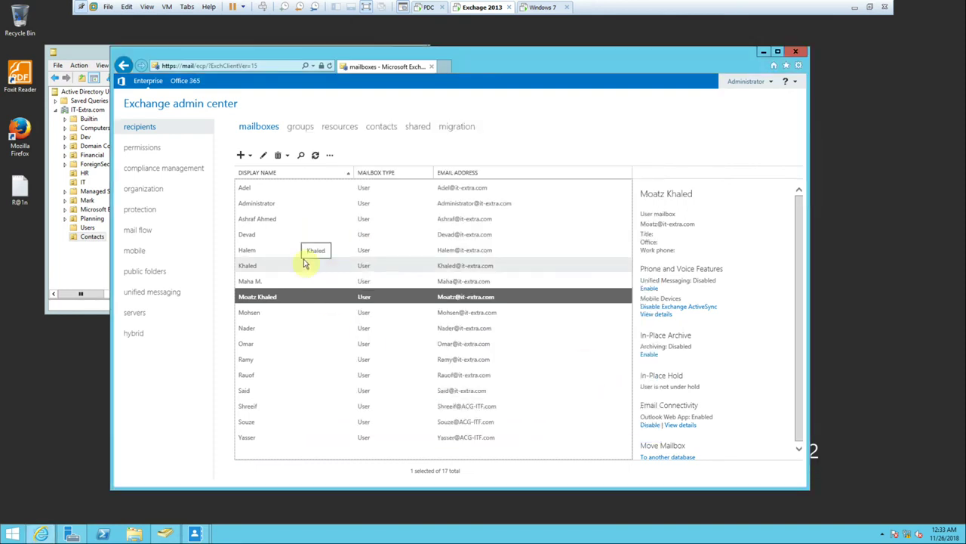
Recheck the IT group's properties, view mail contacts, then switch to the Windows 7 Outlook machine.
{"action": "left_click", "coordinate": [299, 127]}
{"action": "left_click", "coordinate": [325, 236]}
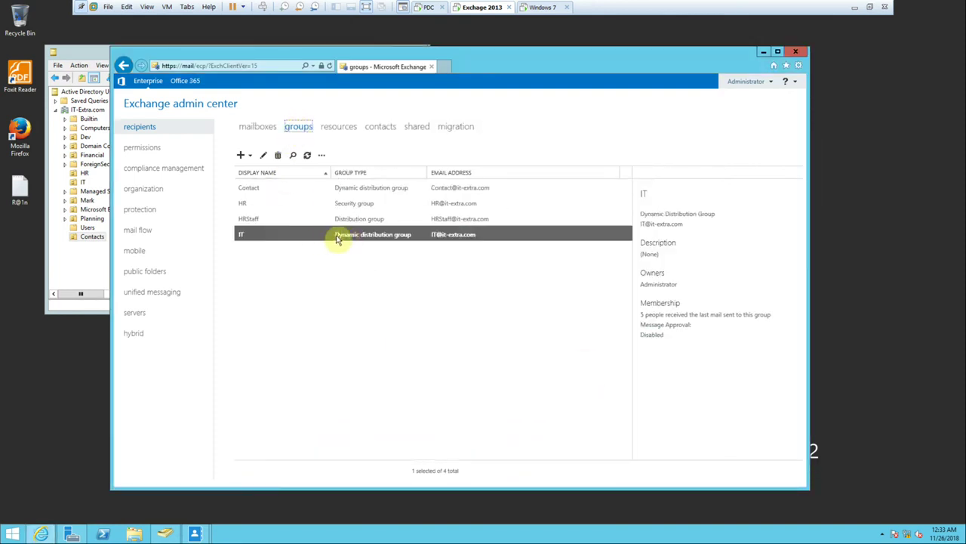
{"action": "double_click", "coordinate": [344, 236]}
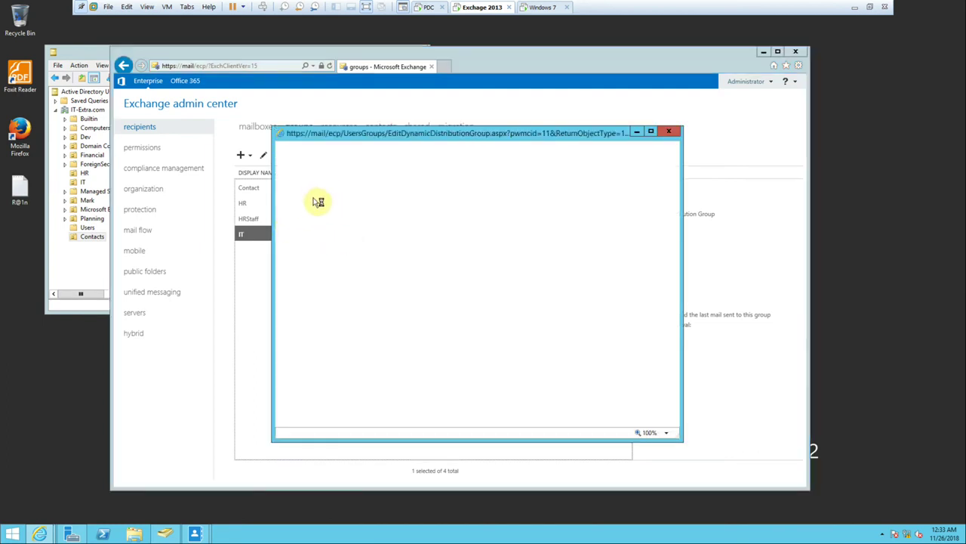
{"action": "left_click", "coordinate": [669, 132]}
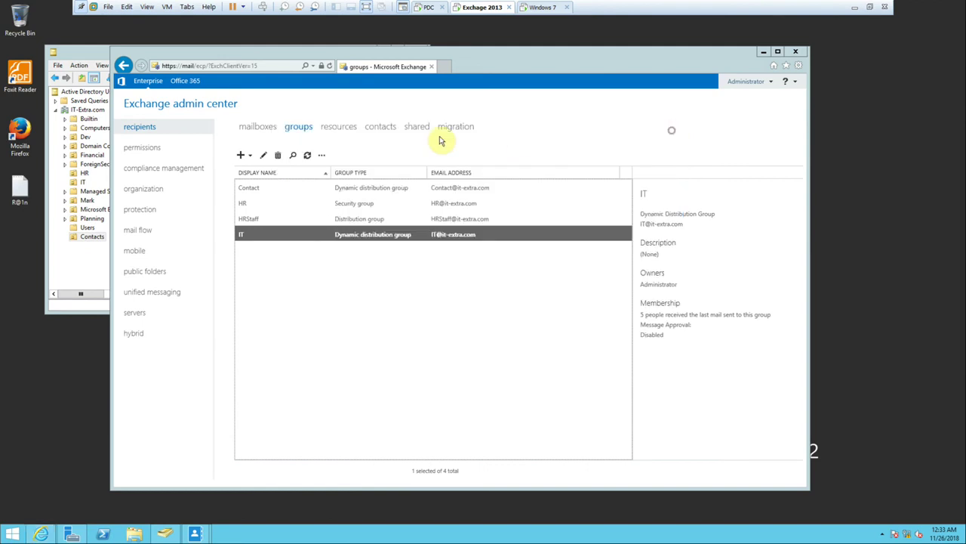
{"action": "left_click", "coordinate": [378, 127]}
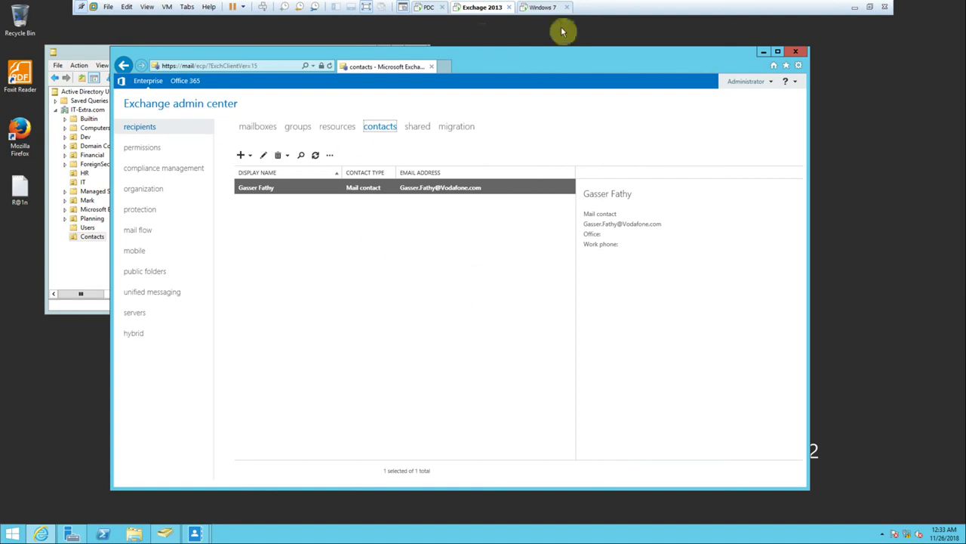
{"action": "left_click", "coordinate": [545, 7]}
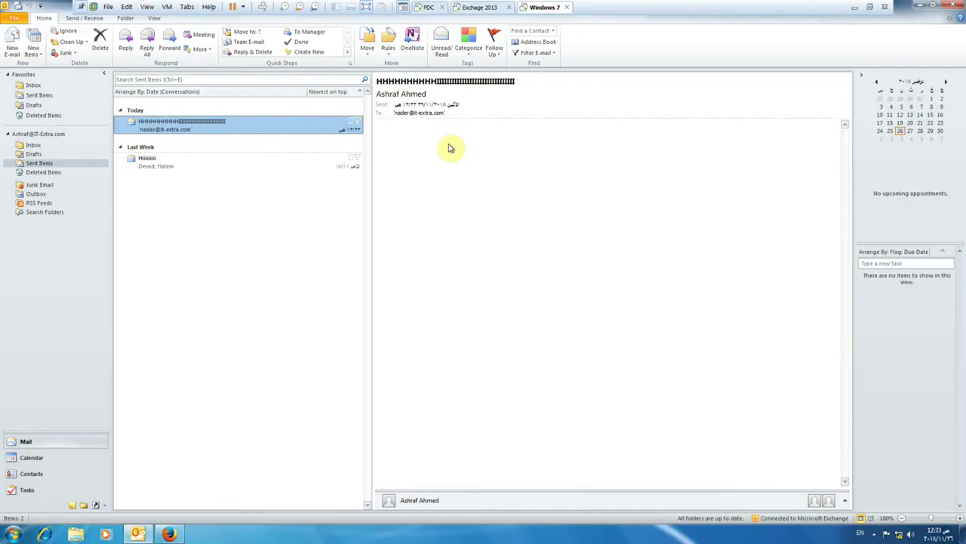
In a new Outlook message, select the external mail contact from the global address list.
{"action": "left_click", "coordinate": [12, 42]}
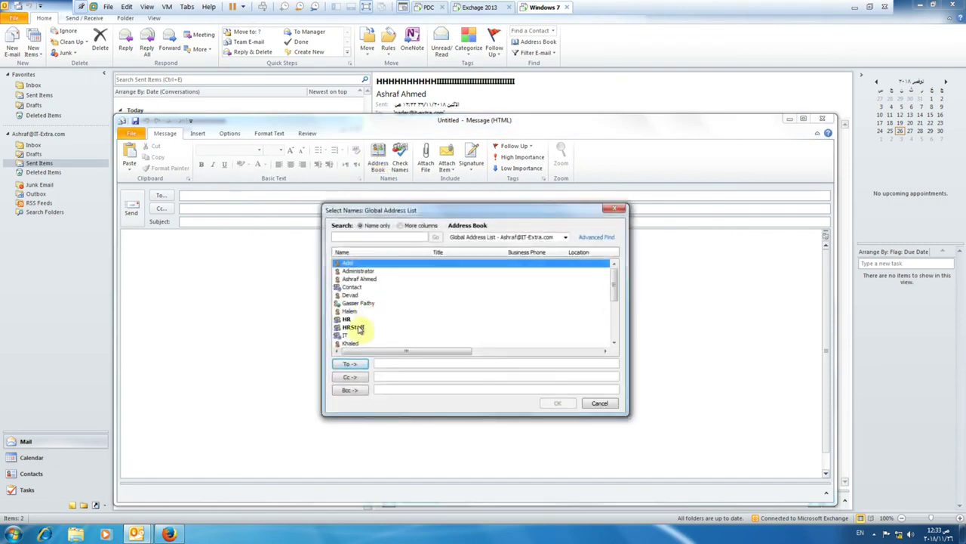
{"action": "left_click", "coordinate": [353, 344]}
{"action": "left_click", "coordinate": [355, 304]}
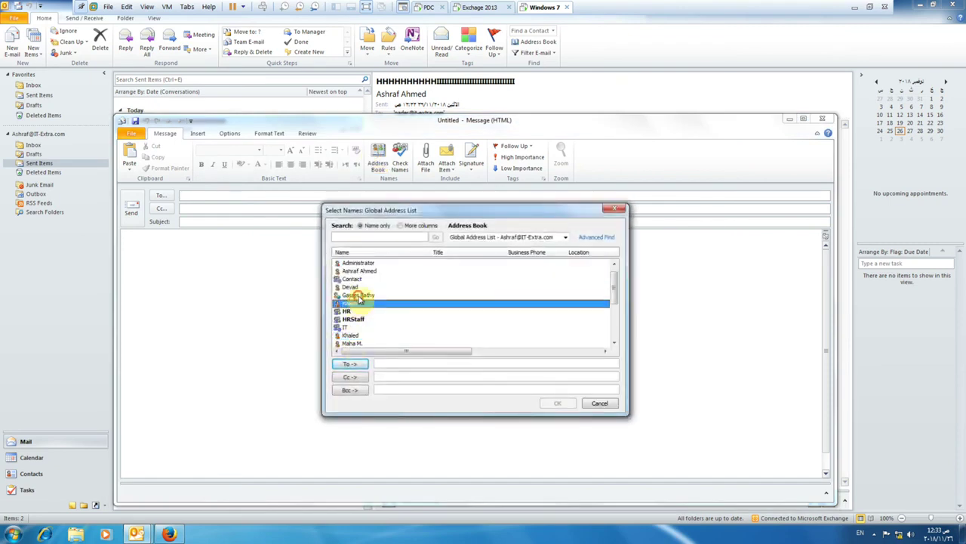
{"action": "left_click", "coordinate": [360, 296]}
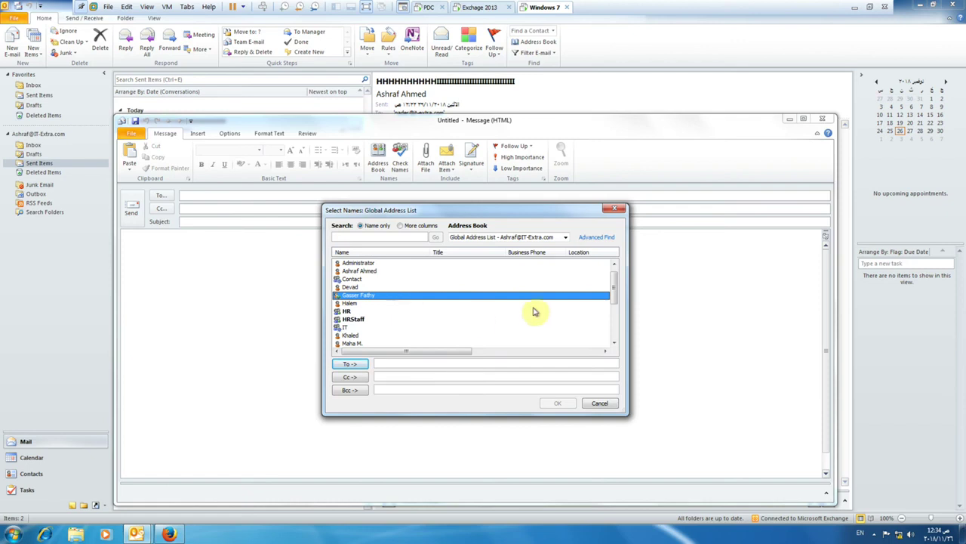
{"action": "left_click", "coordinate": [480, 8]}
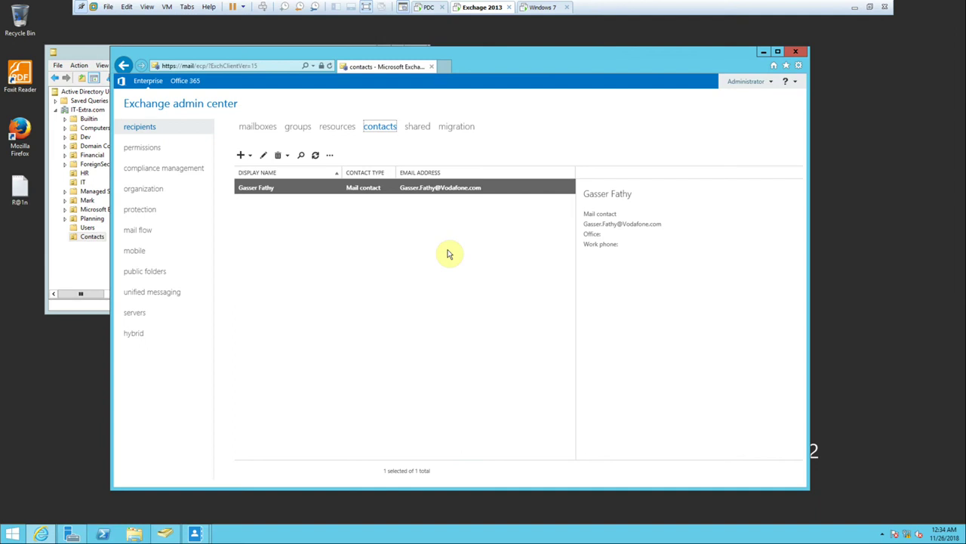
{"action": "left_click", "coordinate": [855, 9]}
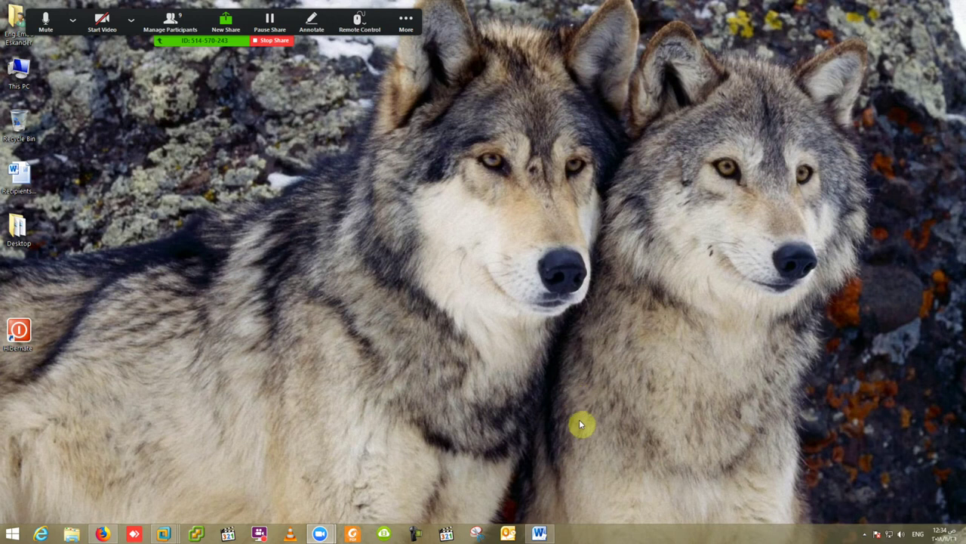
{"action": "left_click", "coordinate": [865, 535]}
{"action": "left_click", "coordinate": [865, 534]}
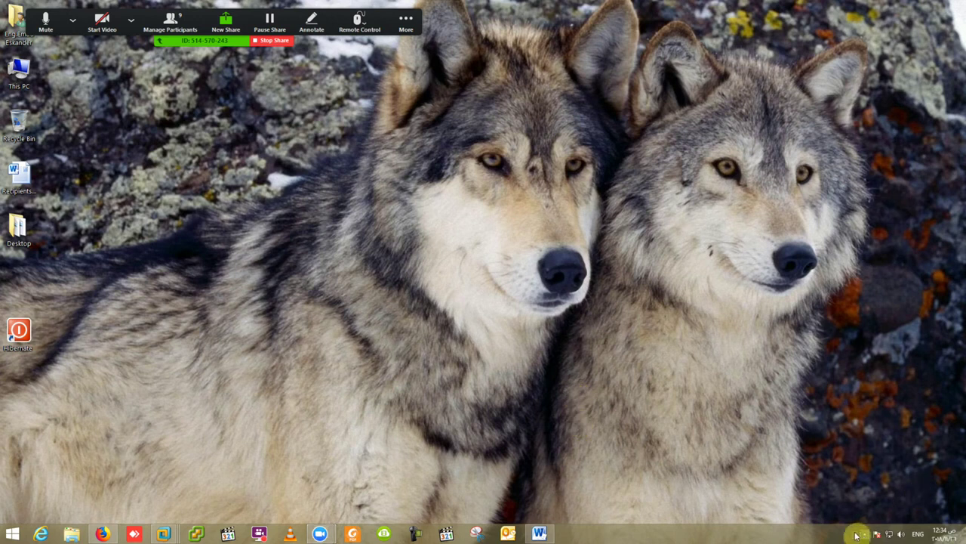
{"action": "mouse_move", "coordinate": [163, 533]}
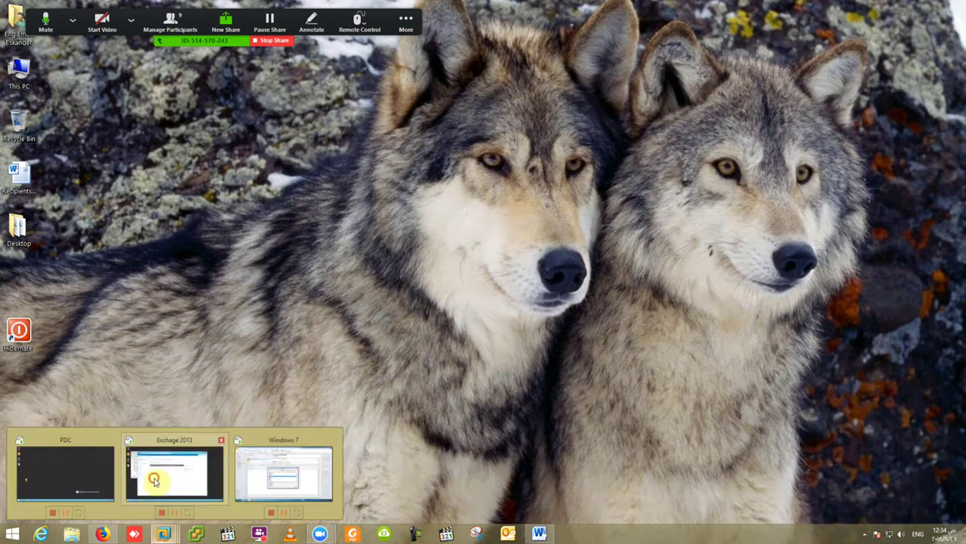
{"action": "left_click", "coordinate": [154, 479]}
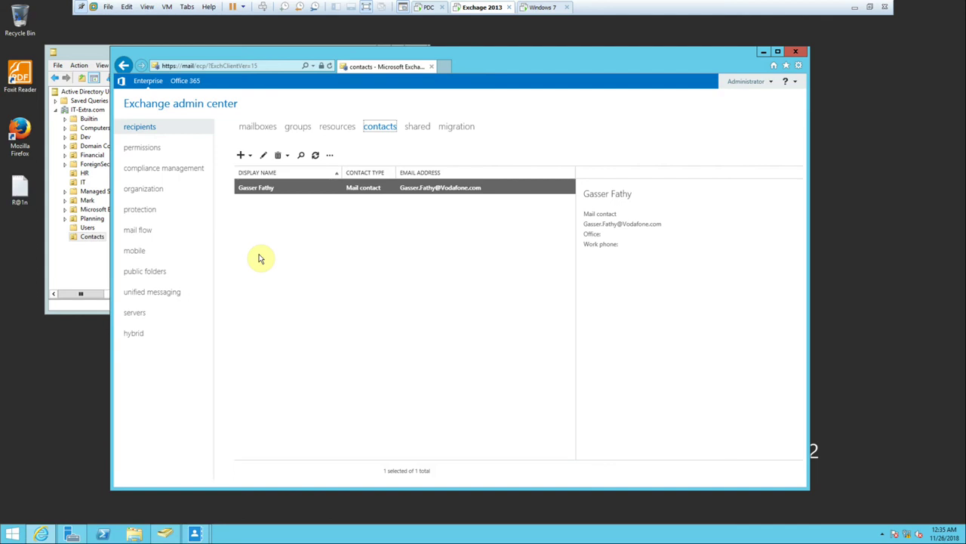
{"action": "left_click", "coordinate": [168, 226]}
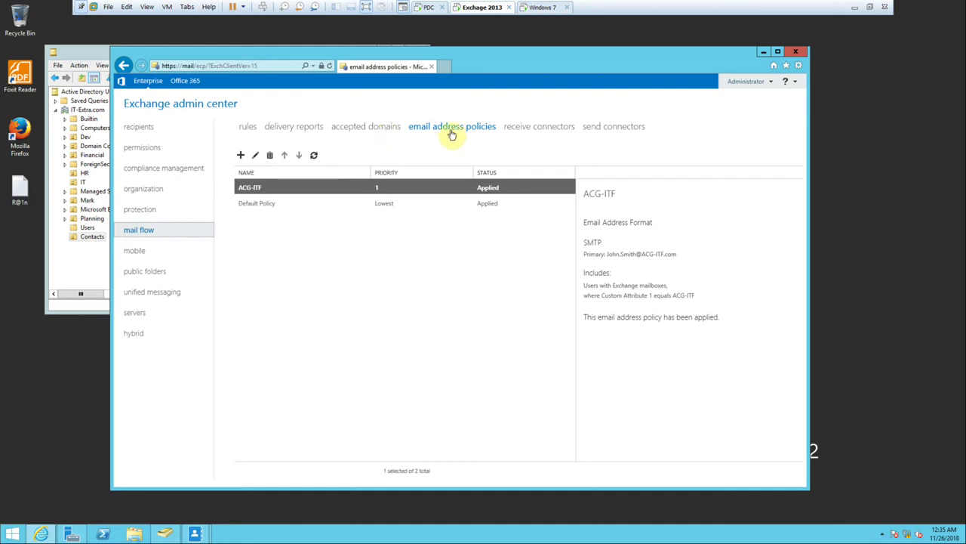
{"action": "left_click", "coordinate": [255, 155]}
{"action": "left_click", "coordinate": [281, 190]}
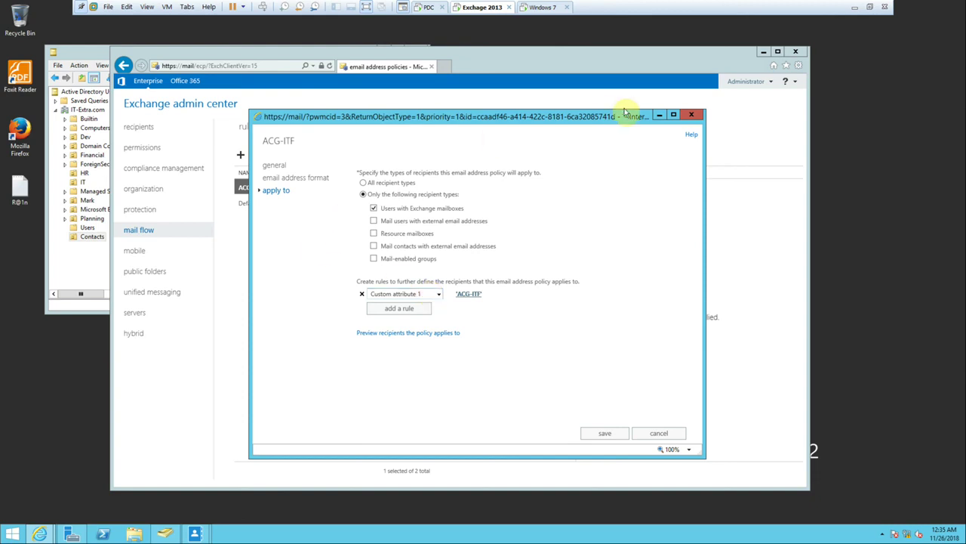
{"action": "left_click", "coordinate": [692, 114]}
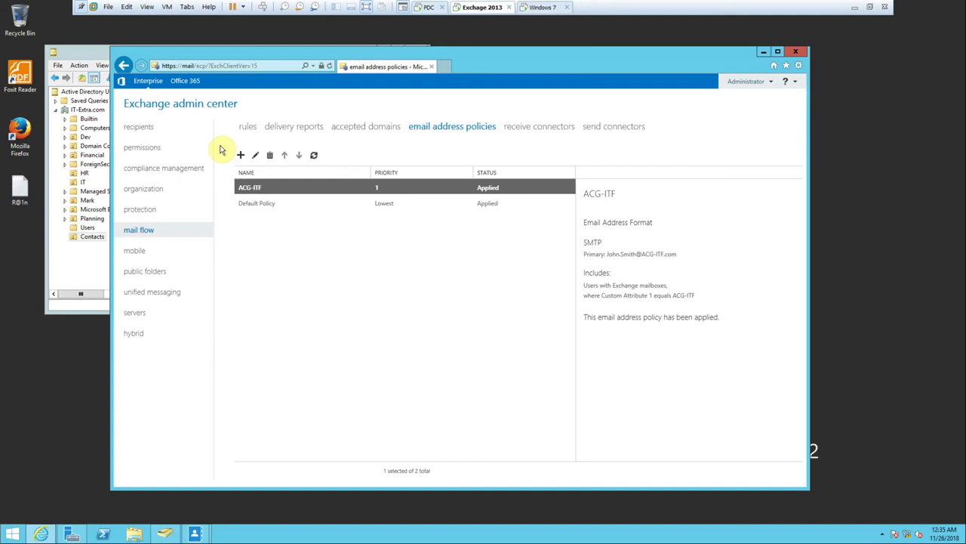
{"action": "left_click", "coordinate": [148, 127]}
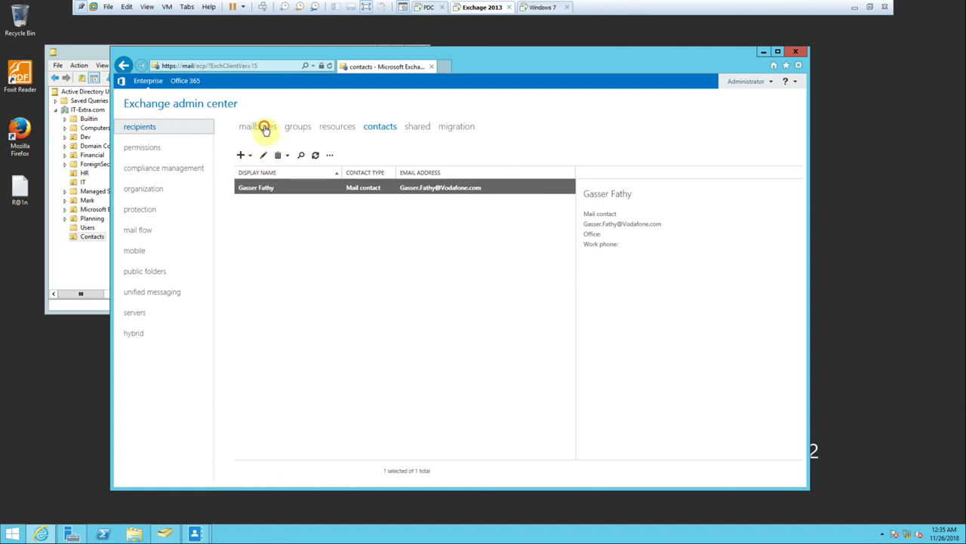
Check a user's mailbox usage (10.36 KB, 0% of 2 GB), then minimize the virtual machine.
{"action": "left_click", "coordinate": [260, 128]}
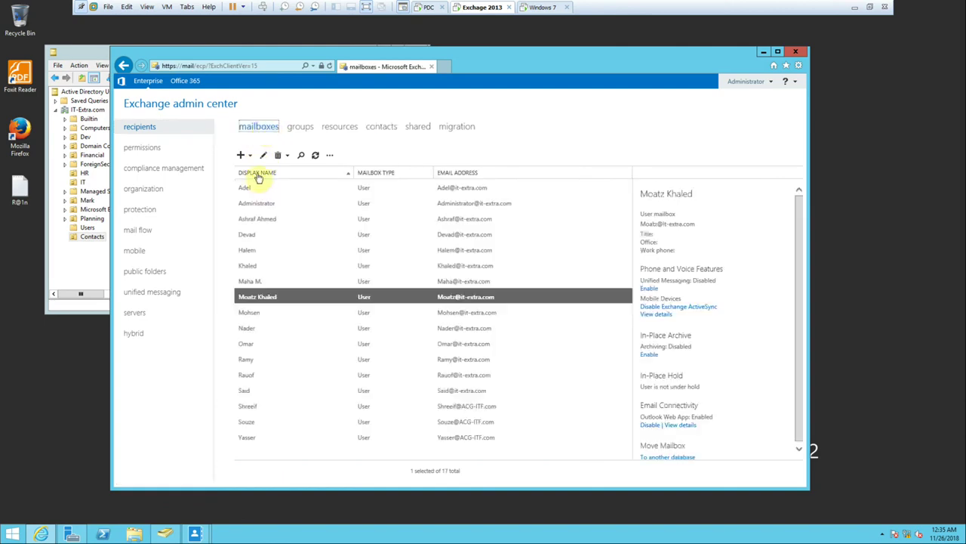
{"action": "left_click", "coordinate": [251, 253]}
{"action": "double_click", "coordinate": [251, 255]}
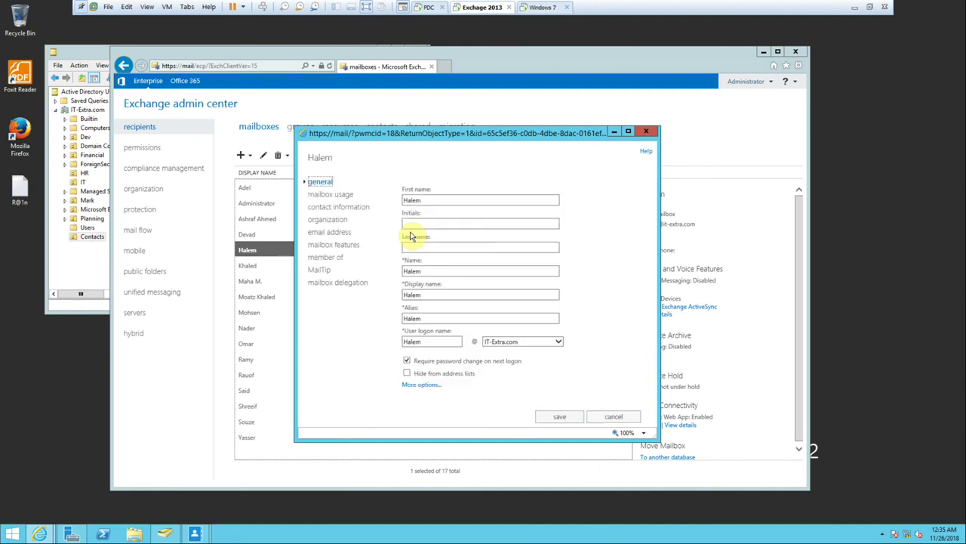
{"action": "left_click", "coordinate": [333, 195]}
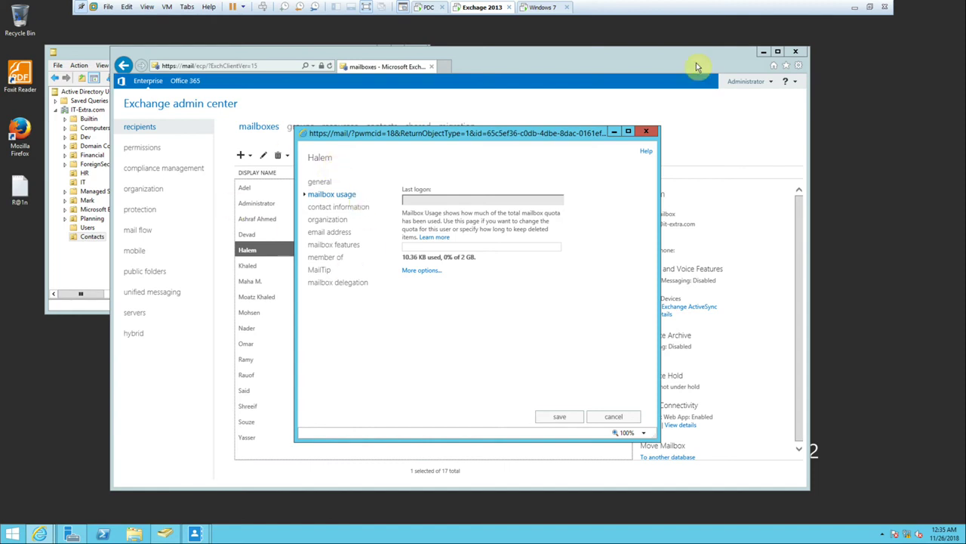
{"action": "left_click", "coordinate": [853, 11]}
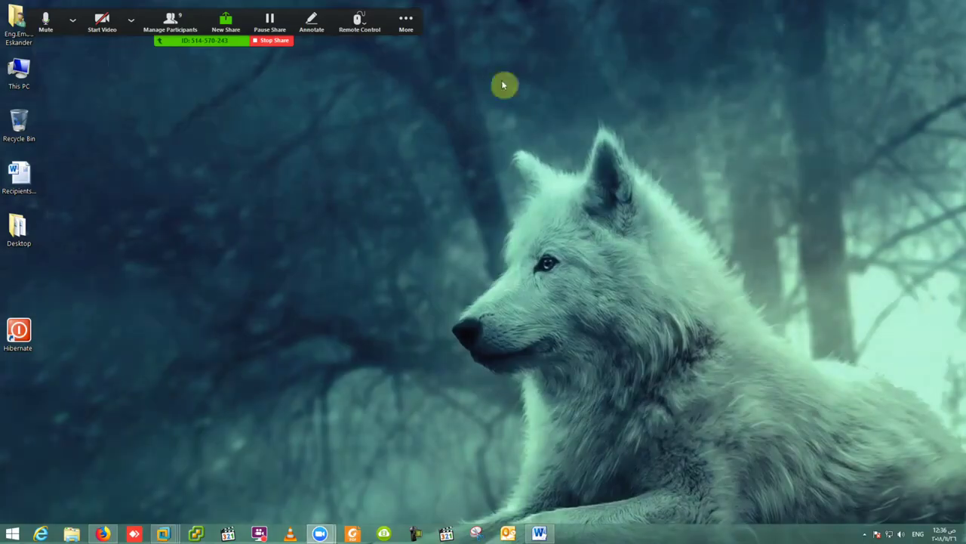
Review the nine-person Zoom participant list, check BB FlashBack, and bring back the Windows 7 VM.
{"action": "left_click", "coordinate": [170, 23]}
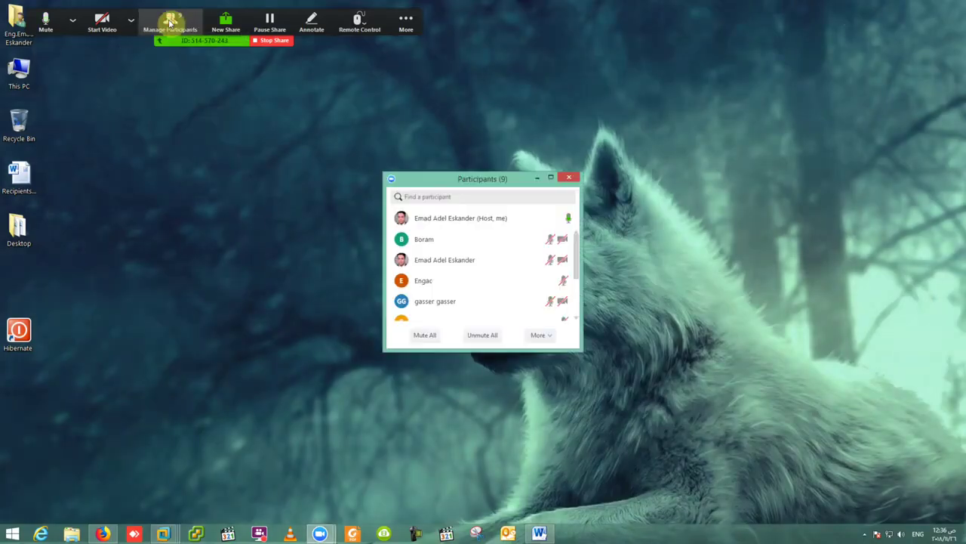
{"action": "left_click_drag", "start_coordinate": [391, 349], "coordinate": [397, 457]}
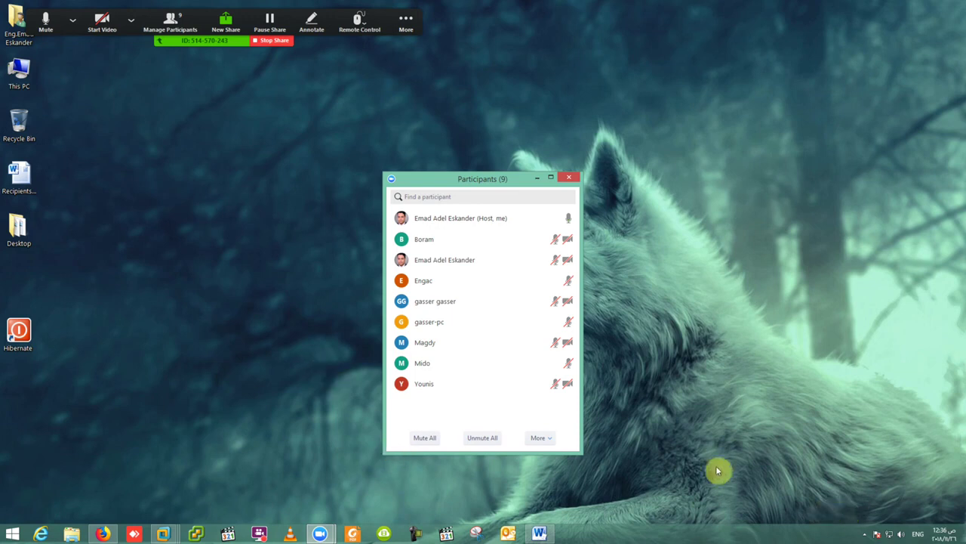
{"action": "left_click", "coordinate": [865, 534]}
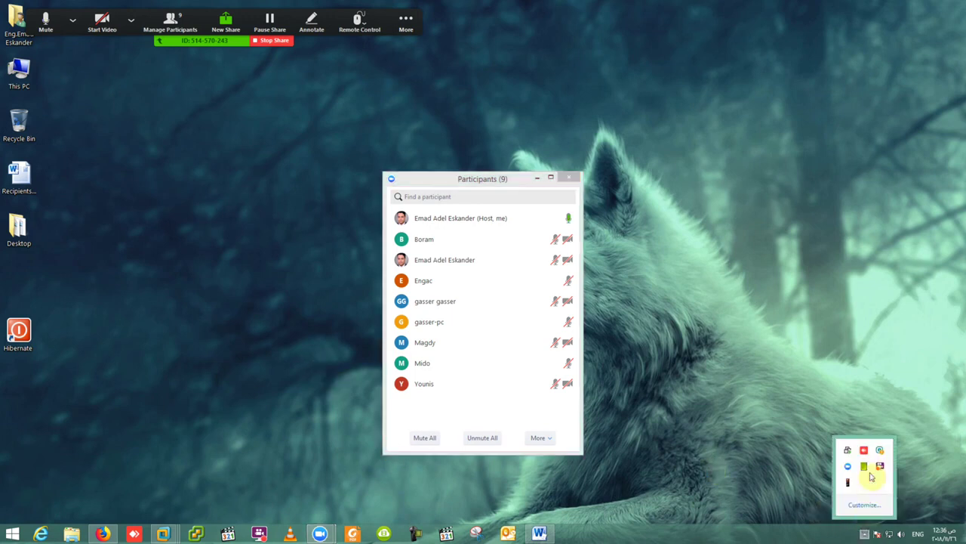
{"action": "left_click", "coordinate": [879, 466]}
{"action": "left_click_drag", "start_coordinate": [540, 156], "coordinate": [727, 167]}
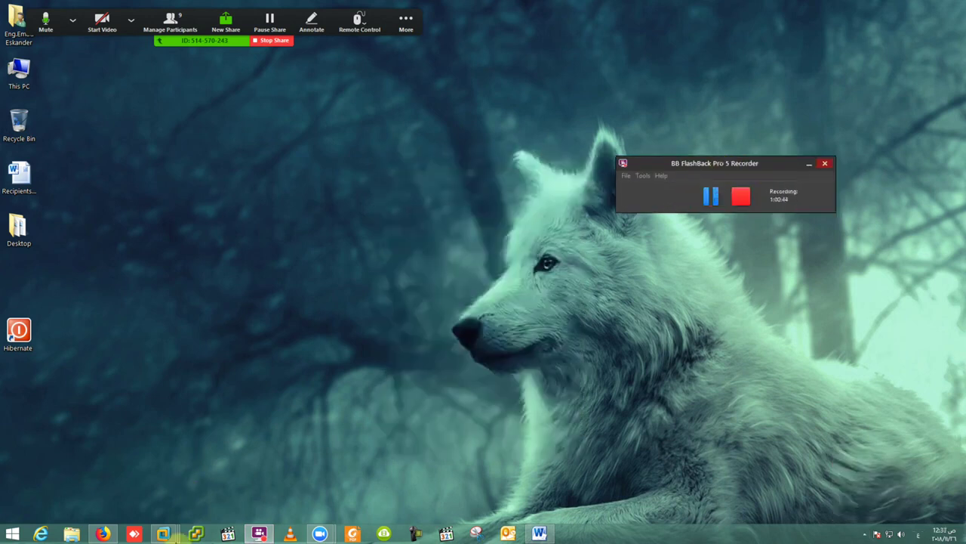
{"action": "mouse_move", "coordinate": [194, 532]}
{"action": "left_click", "coordinate": [272, 472]}
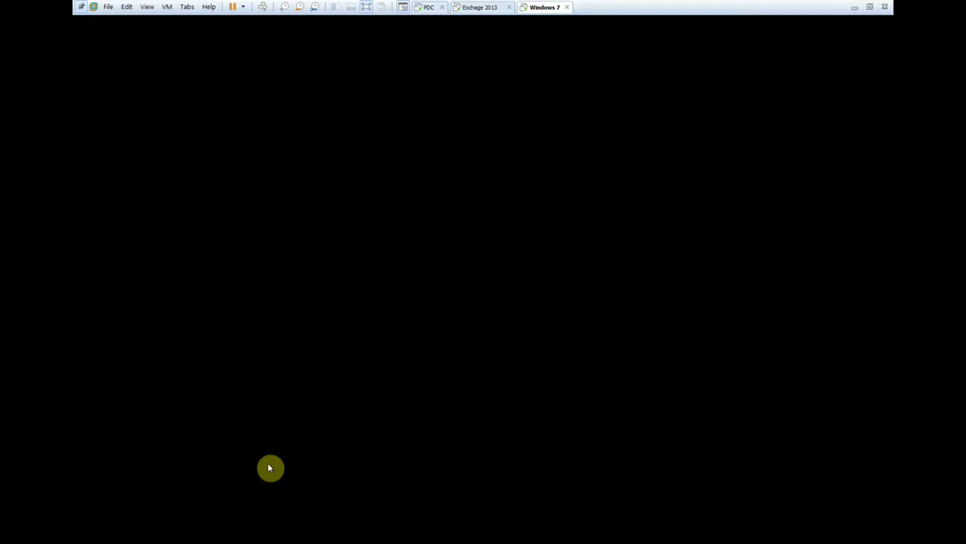
Confirm the mailbox uses the database default quotas of 1.9, 2 and 2.3 GB, then close its properties.
{"action": "left_click", "coordinate": [474, 7]}
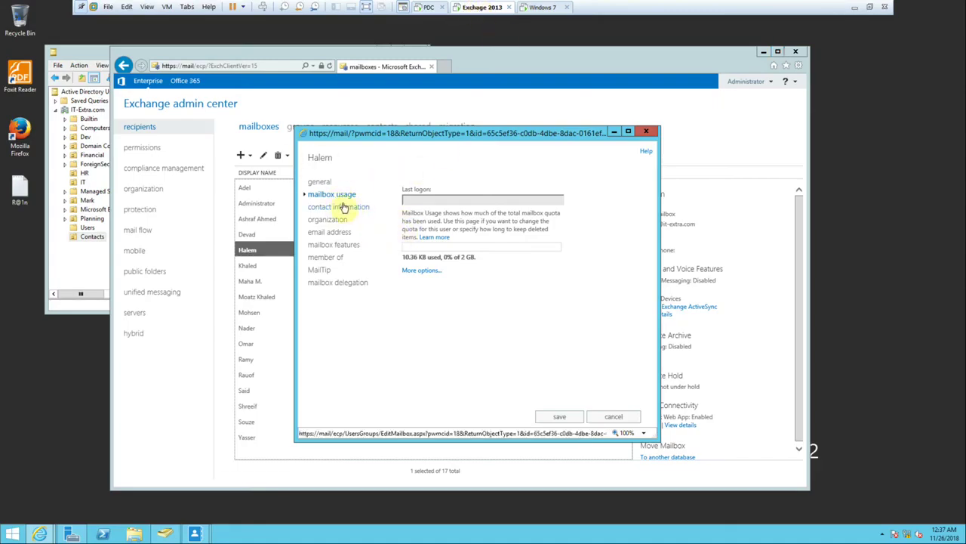
{"action": "left_click", "coordinate": [423, 270]}
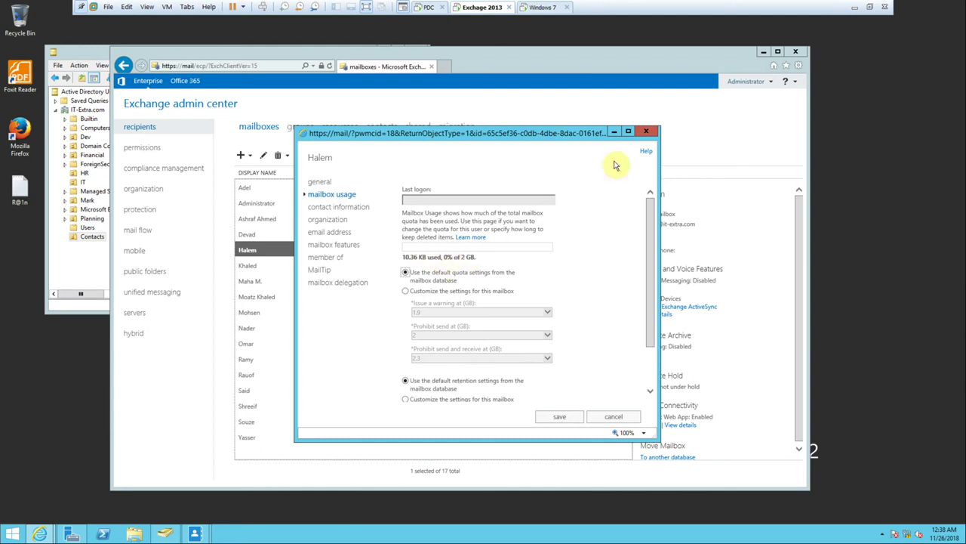
{"action": "left_click", "coordinate": [646, 132]}
Show the next user's mailbox usage (0 B used) and its default 1.9, 2, 2.3 GB quotas.
{"action": "double_click", "coordinate": [274, 266]}
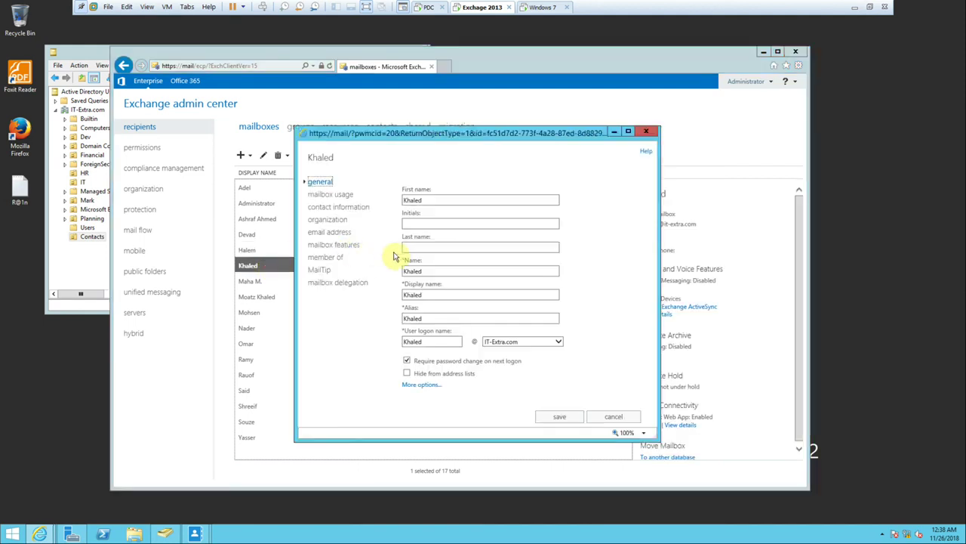
{"action": "left_click", "coordinate": [337, 198]}
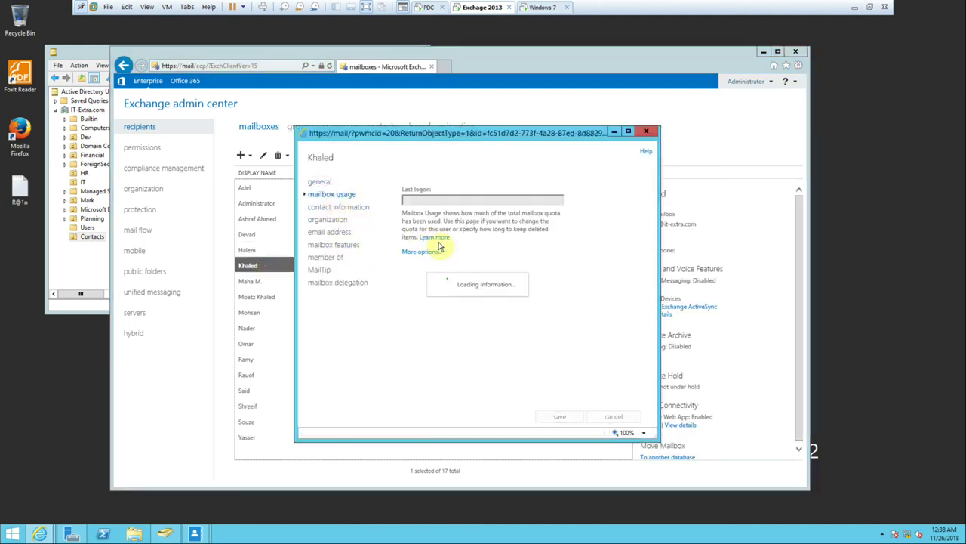
{"action": "left_click", "coordinate": [532, 334]}
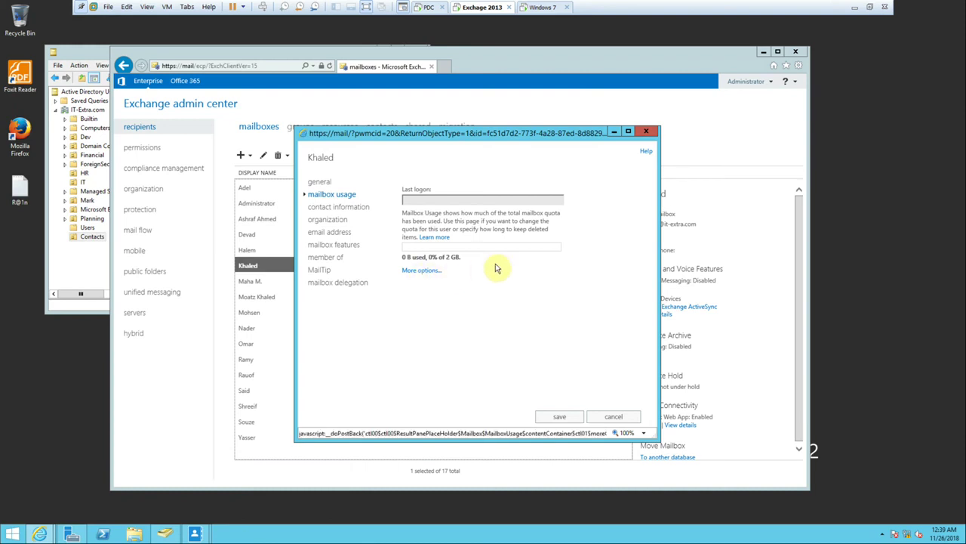
{"action": "left_click", "coordinate": [420, 271]}
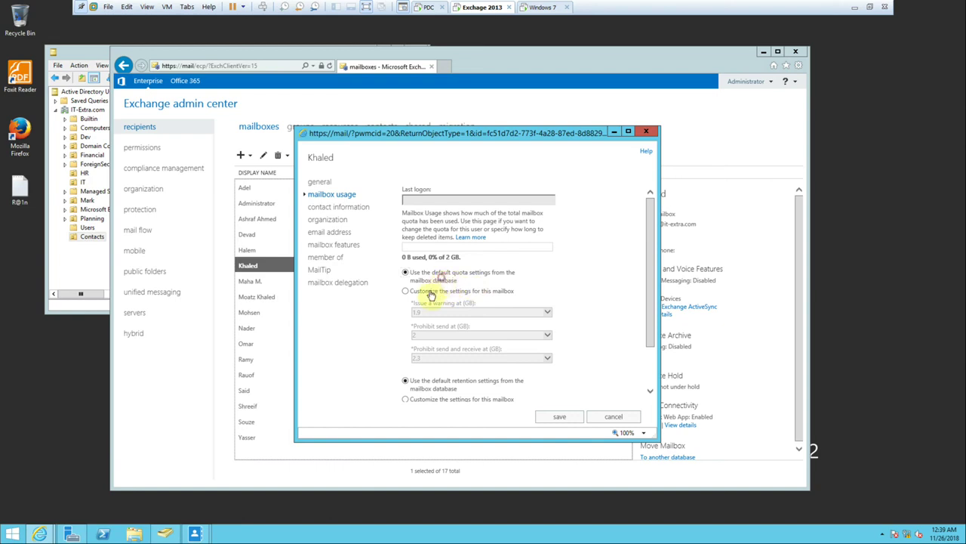
Try custom quotas with the warning threshold set to unlimited, then cancel without saving.
{"action": "left_click", "coordinate": [427, 291]}
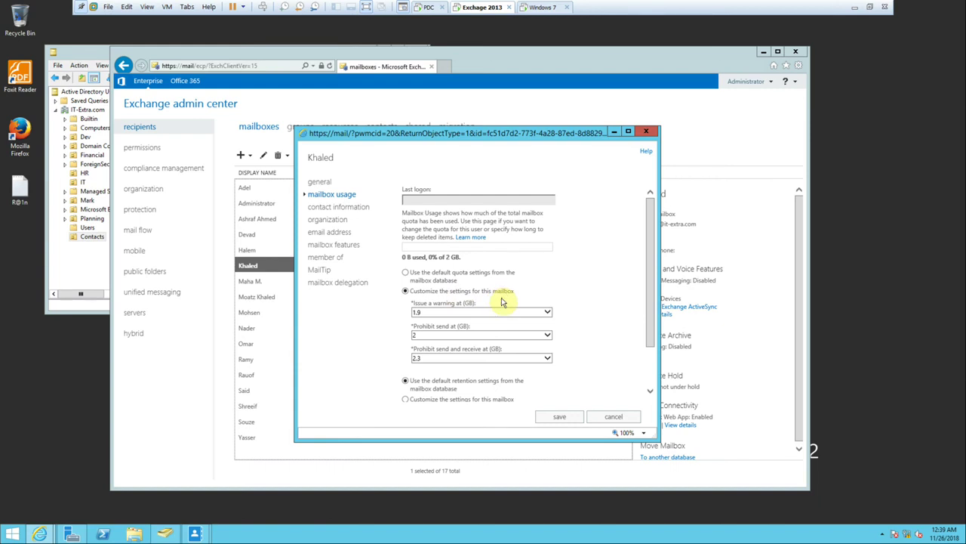
{"action": "mouse_move", "coordinate": [496, 312]}
{"action": "left_click", "coordinate": [541, 311]}
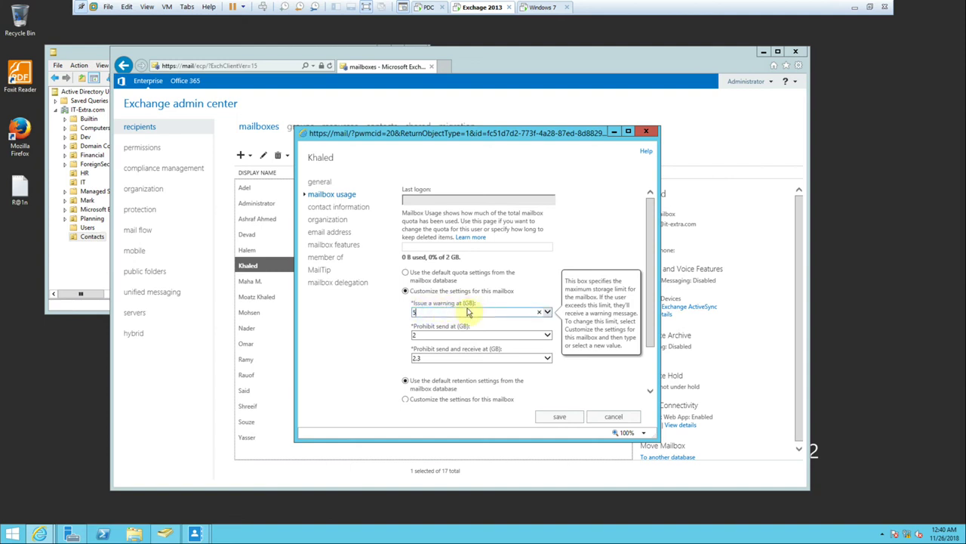
{"action": "double_click", "coordinate": [426, 312]}
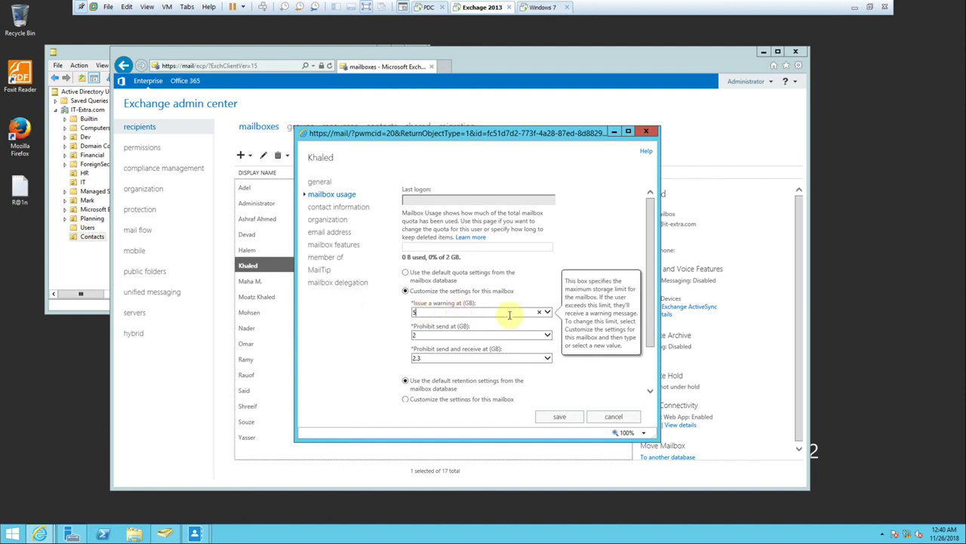
{"action": "left_click", "coordinate": [547, 312]}
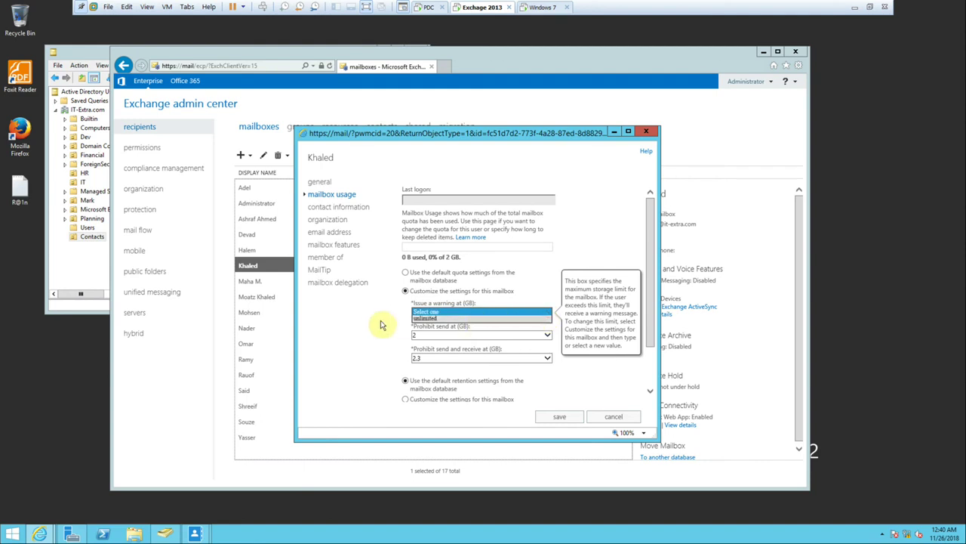
{"action": "left_click", "coordinate": [421, 277]}
{"action": "left_click", "coordinate": [423, 291]}
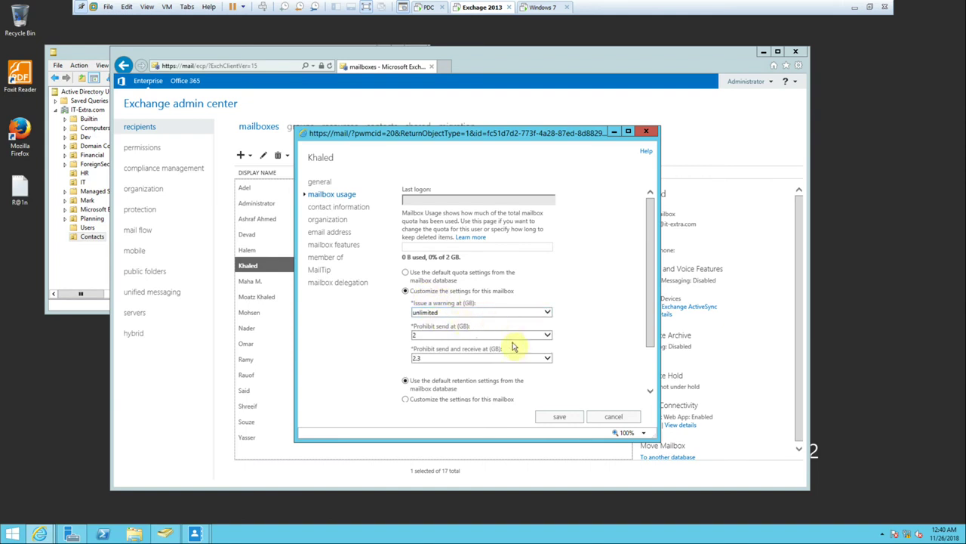
{"action": "left_click", "coordinate": [603, 416]}
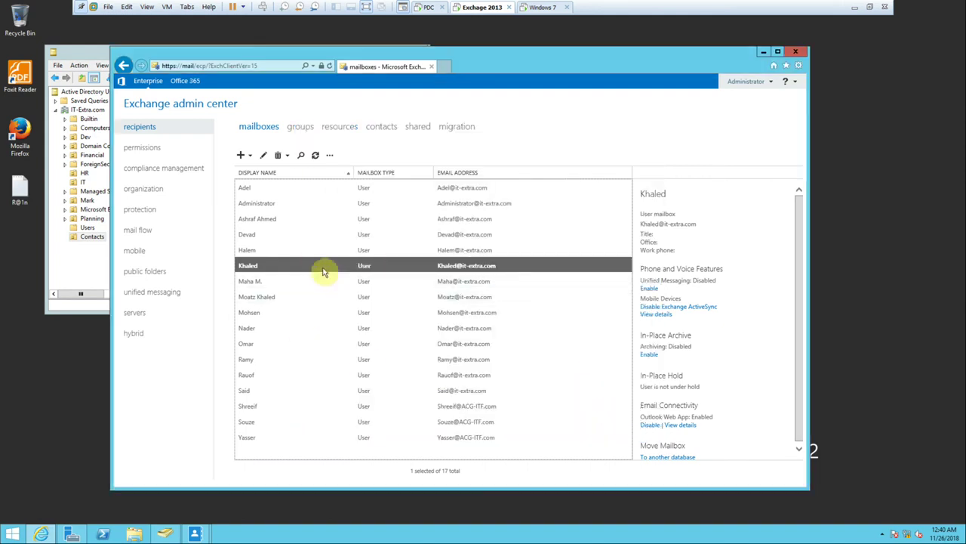
Reopen the same user's mailbox usage and quota options, dismissing the no-logon warning.
{"action": "double_click", "coordinate": [323, 266]}
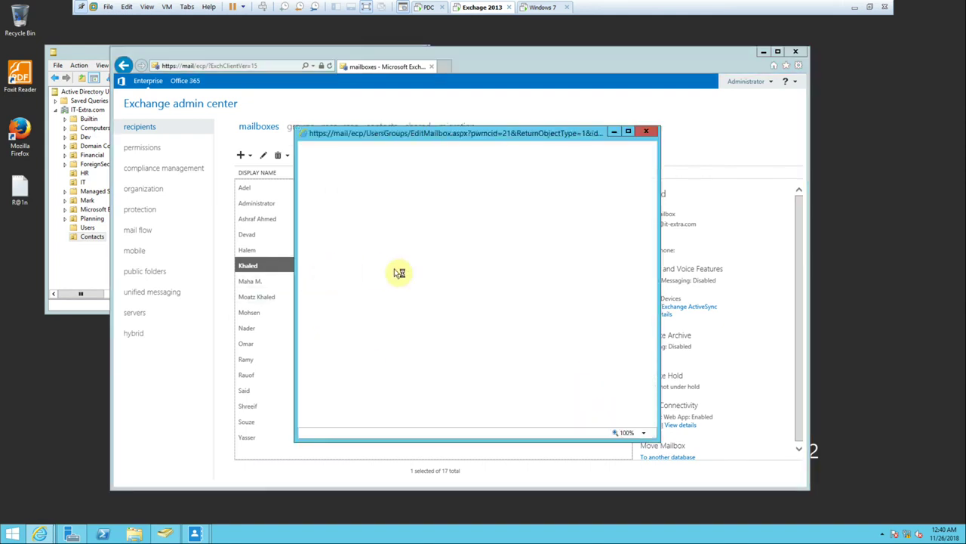
{"action": "left_click", "coordinate": [332, 194]}
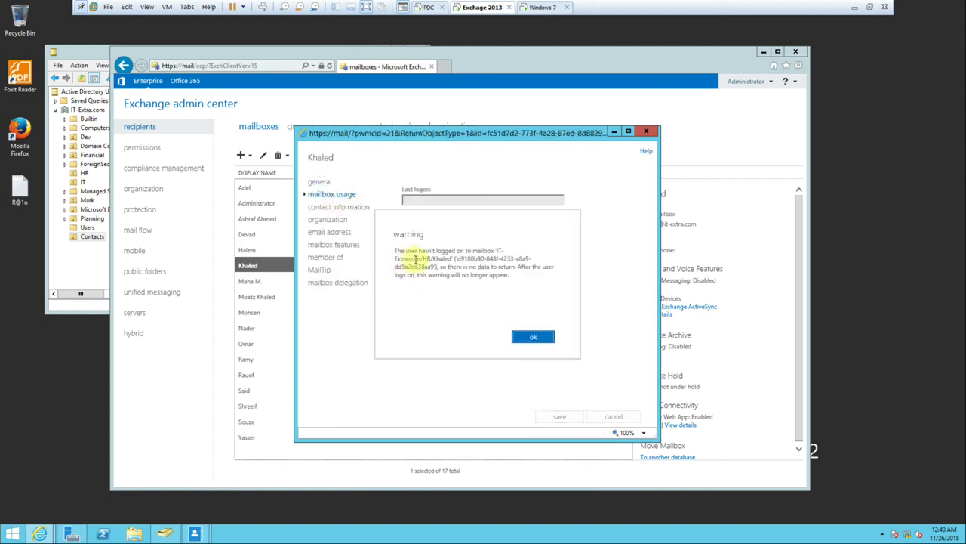
{"action": "left_click", "coordinate": [551, 340]}
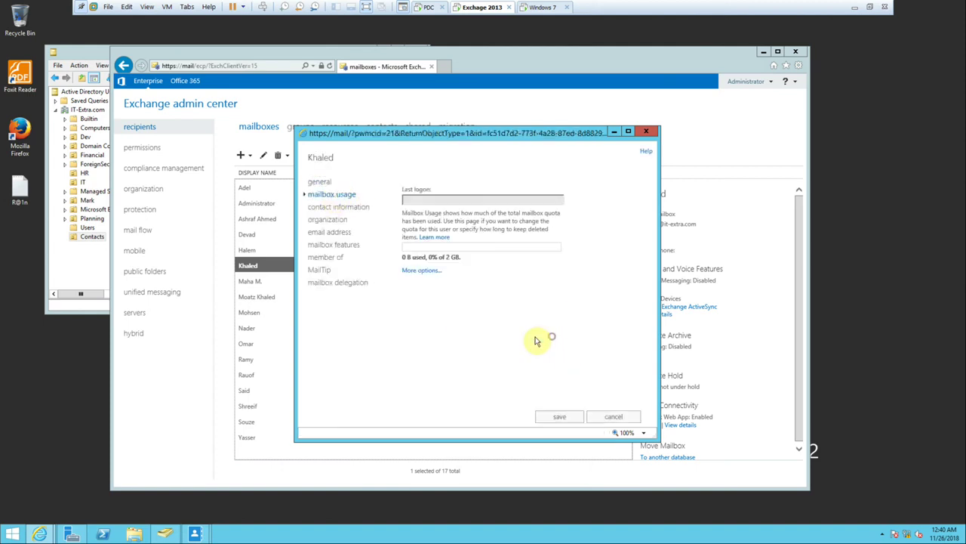
{"action": "left_click", "coordinate": [421, 269]}
Inspect custom prohibit-send and send-and-receive limits, then leave the properties without saving.
{"action": "left_click", "coordinate": [427, 293]}
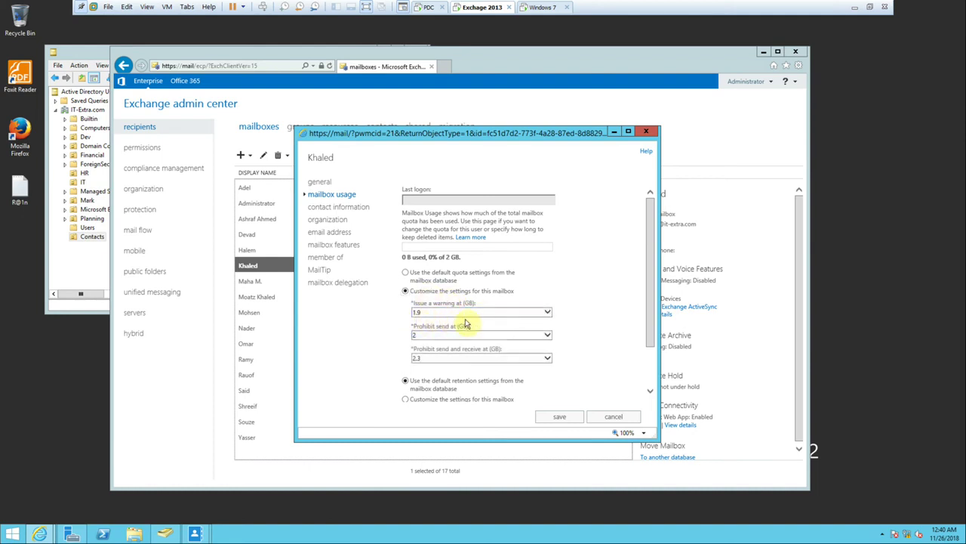
{"action": "double_click", "coordinate": [417, 334]}
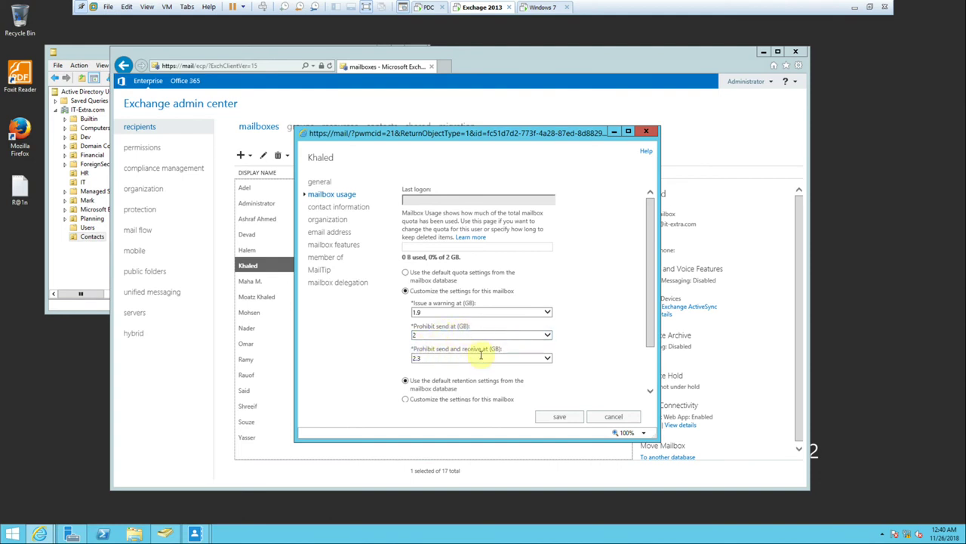
{"action": "left_click", "coordinate": [420, 359]}
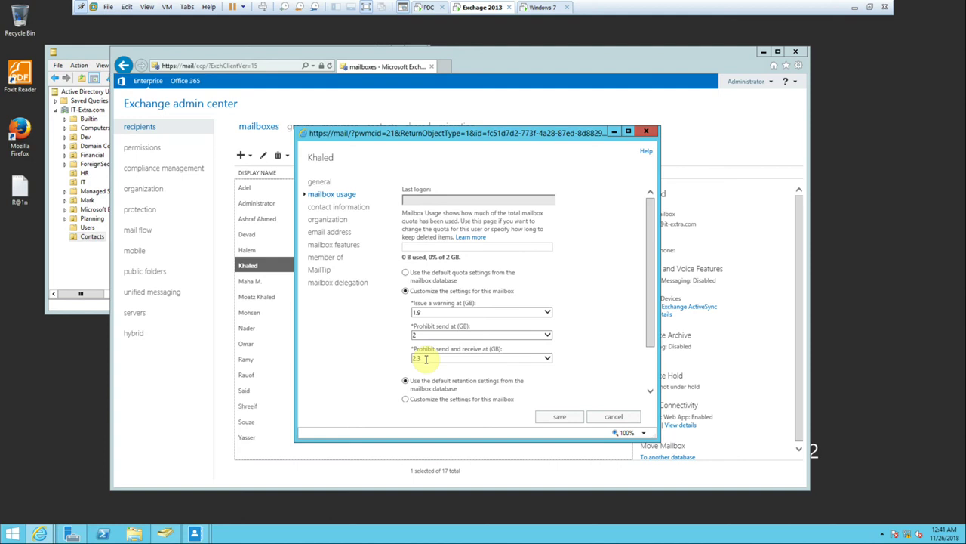
{"action": "left_click", "coordinate": [652, 132]}
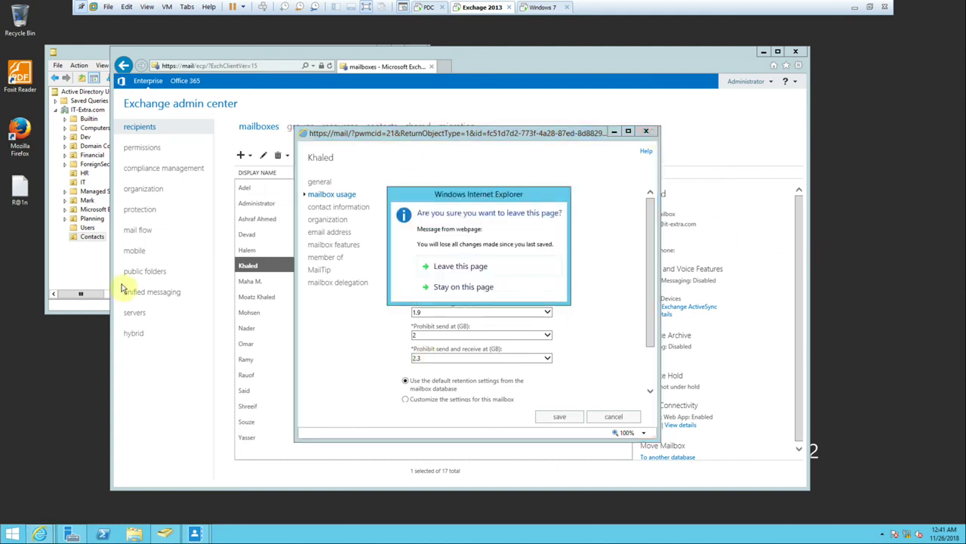
{"action": "left_click", "coordinate": [478, 265]}
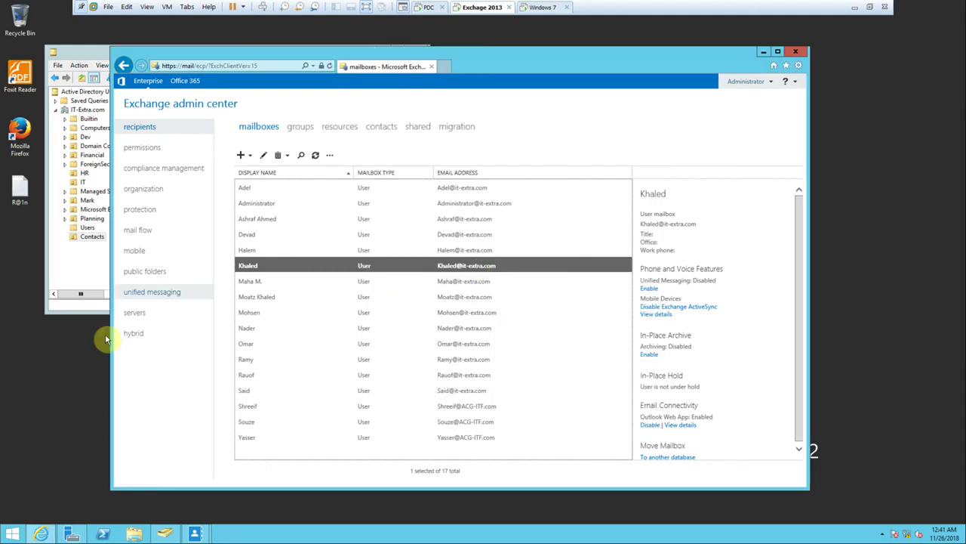
Open the IT database's limits: 1.9, 2, 2.3 GB quotas and 14/30-day retention.
{"action": "left_click", "coordinate": [146, 320]}
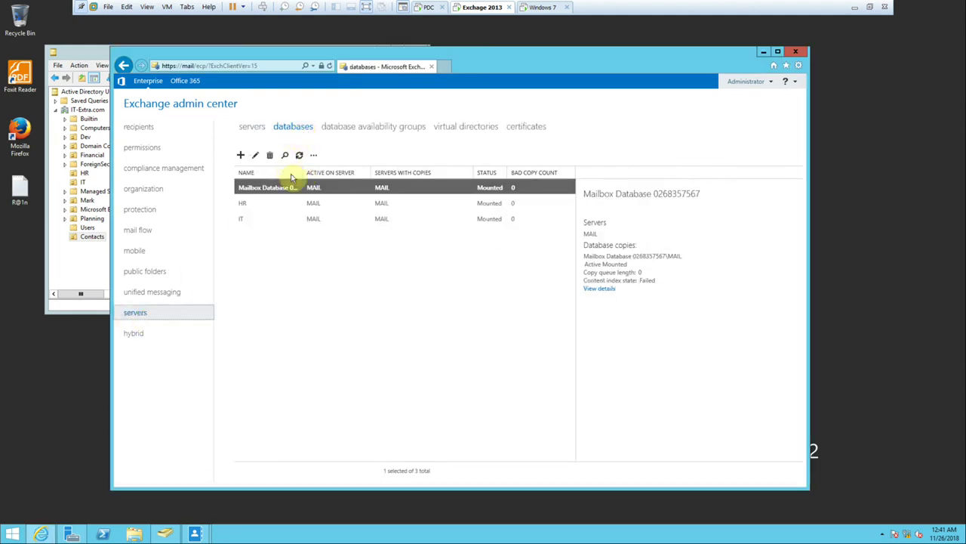
{"action": "left_click", "coordinate": [314, 219]}
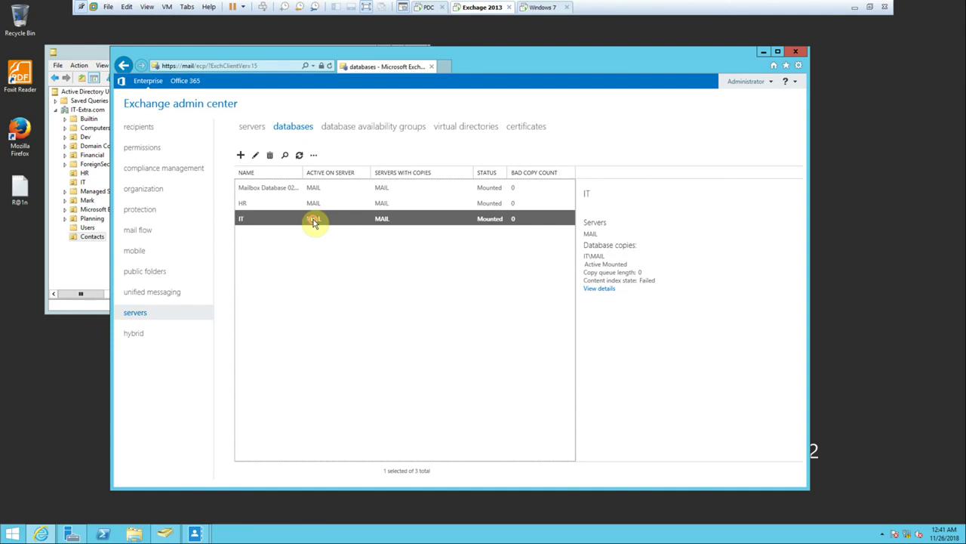
{"action": "double_click", "coordinate": [314, 219]}
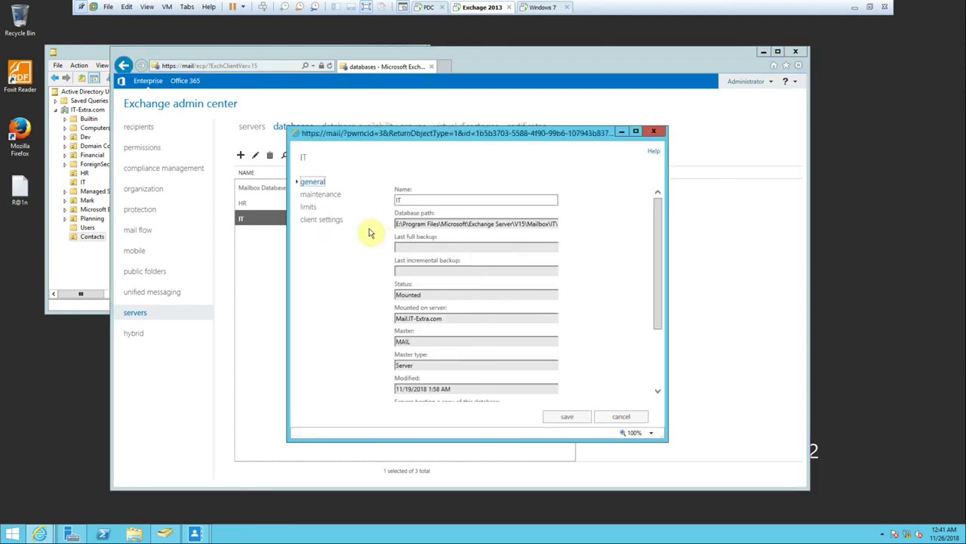
{"action": "left_click", "coordinate": [310, 210]}
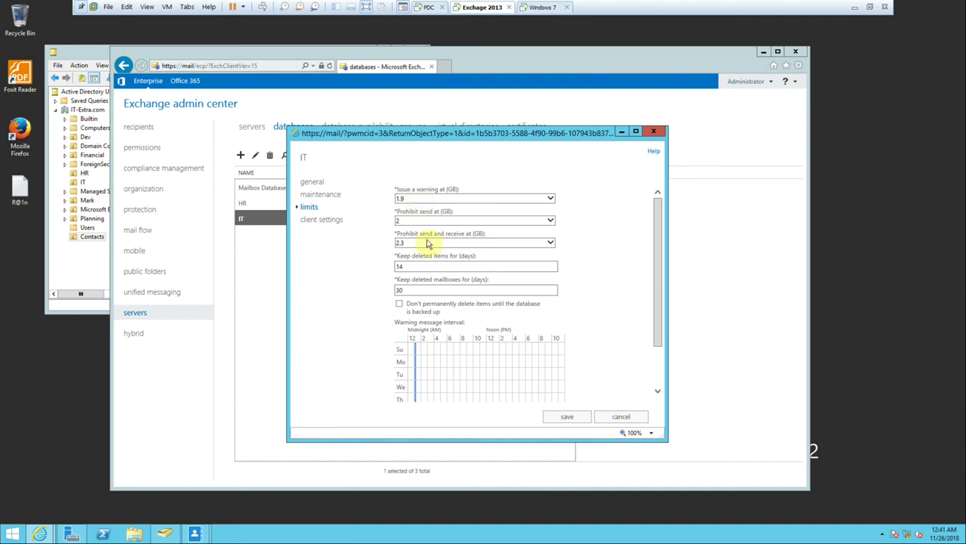
{"action": "left_click", "coordinate": [415, 292]}
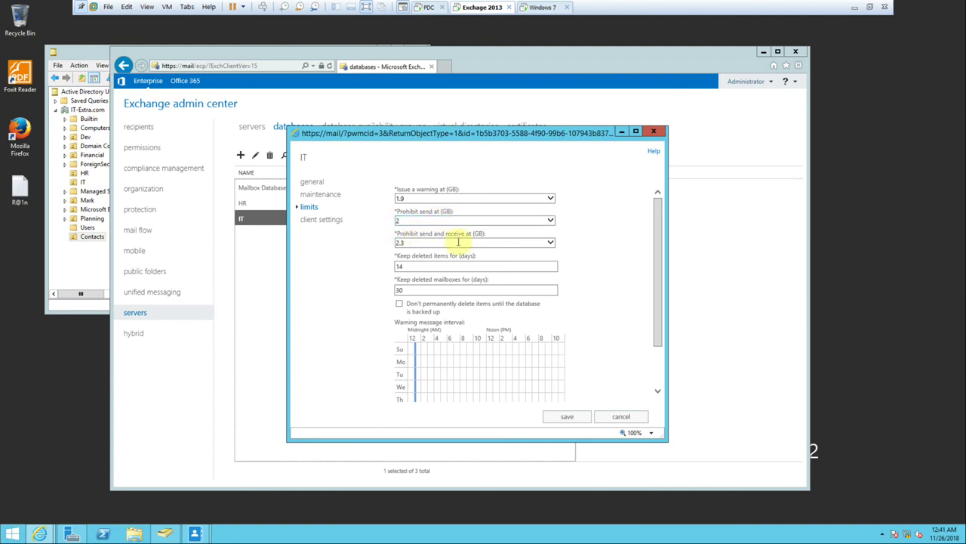
{"action": "left_click", "coordinate": [406, 245]}
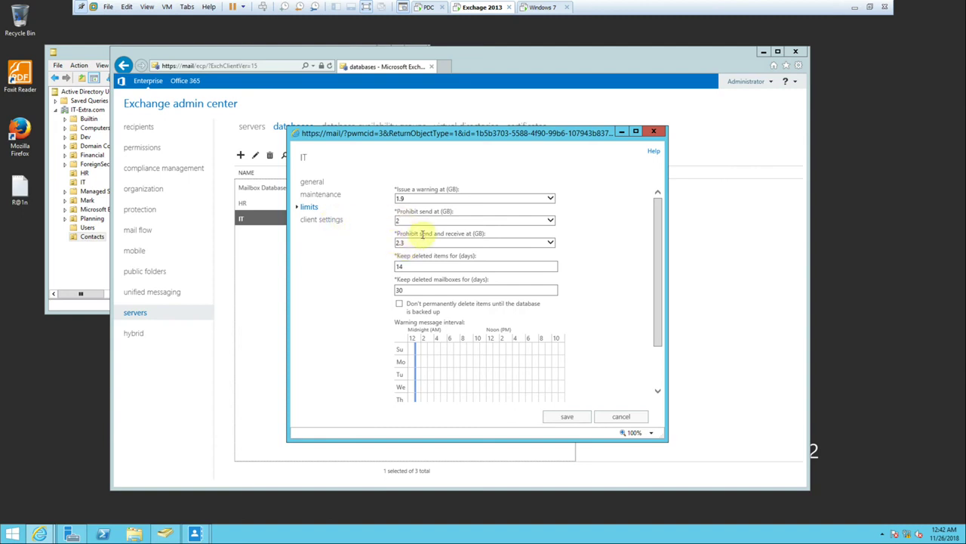
{"action": "left_click", "coordinate": [469, 246]}
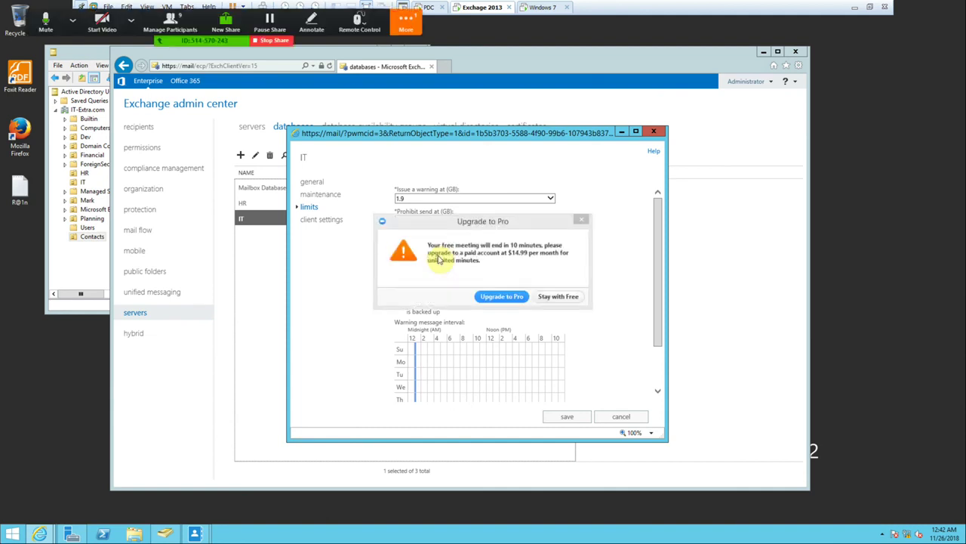
Dismiss the Zoom upgrade notice with Stay with Free and maximize the IT database properties.
{"action": "left_click", "coordinate": [572, 298]}
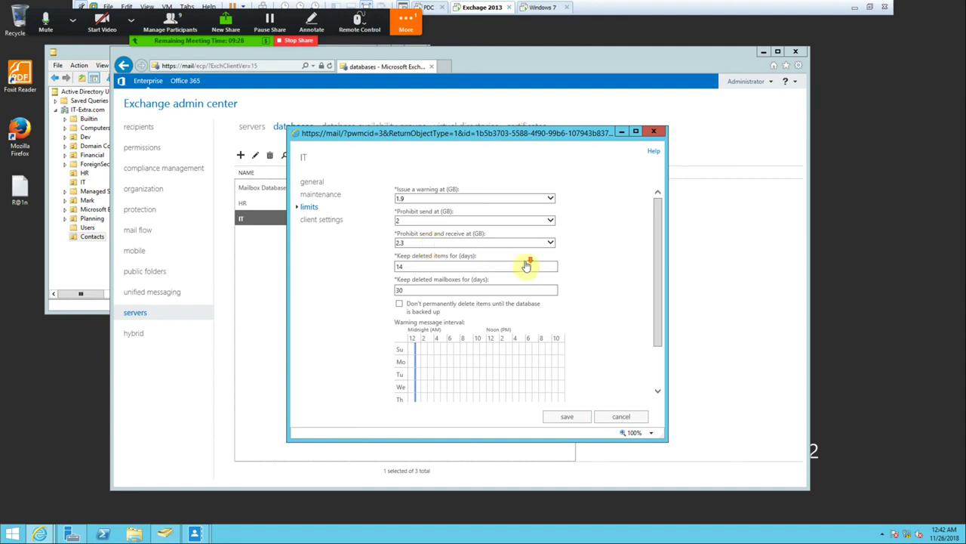
{"action": "left_click", "coordinate": [639, 134]}
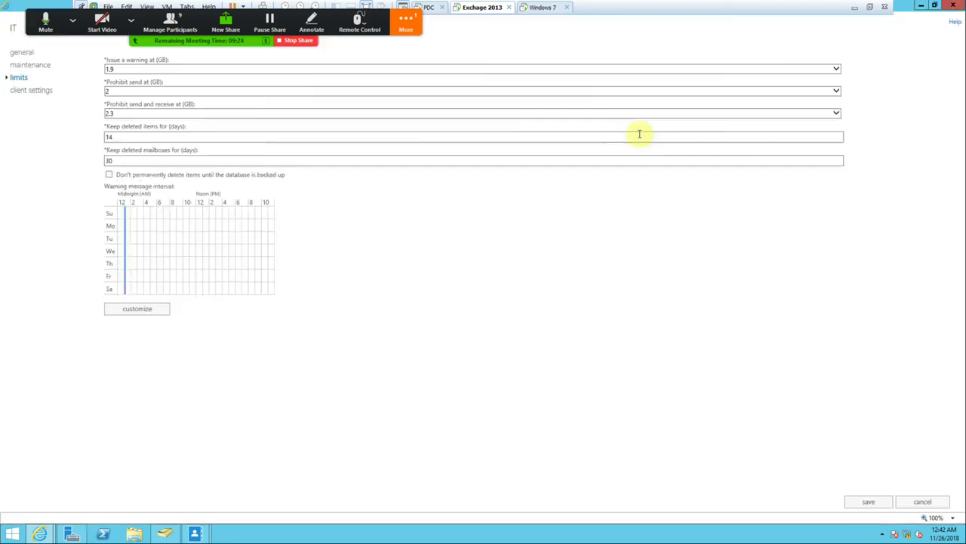
{"action": "left_click", "coordinate": [136, 316]}
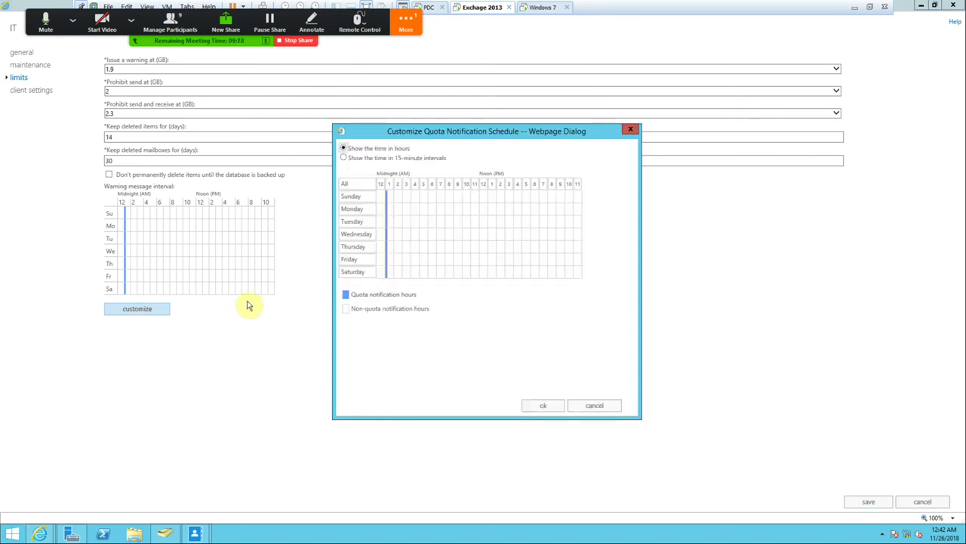
{"action": "left_click", "coordinate": [630, 129]}
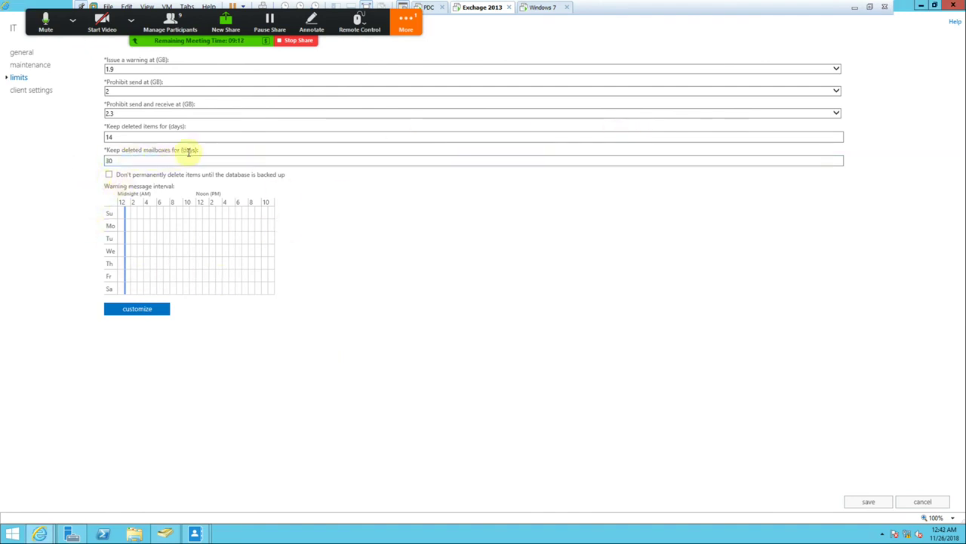
{"action": "left_click", "coordinate": [143, 162]}
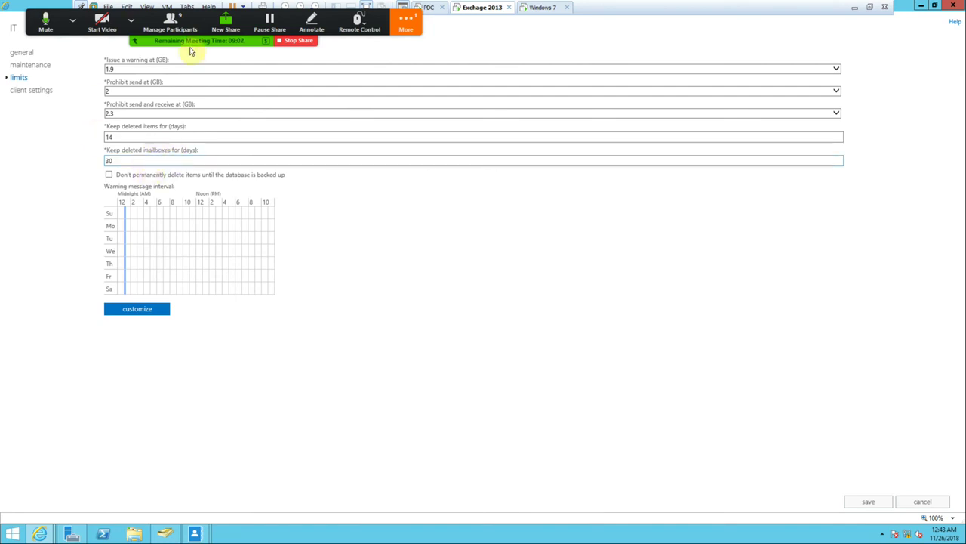
In Outlook on the Windows 7 machine, cancel Select Names and close the blank draft.
{"action": "left_click", "coordinate": [535, 7]}
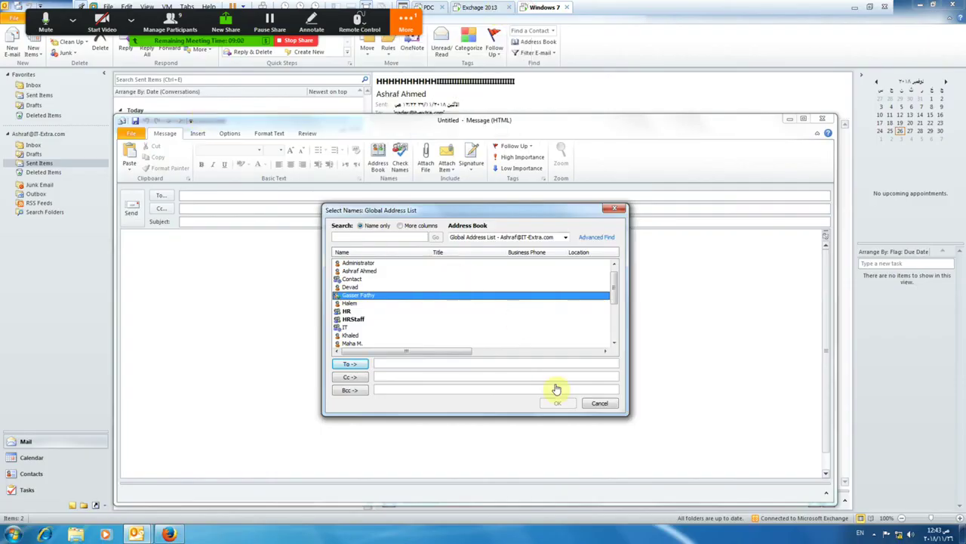
{"action": "left_click", "coordinate": [600, 402]}
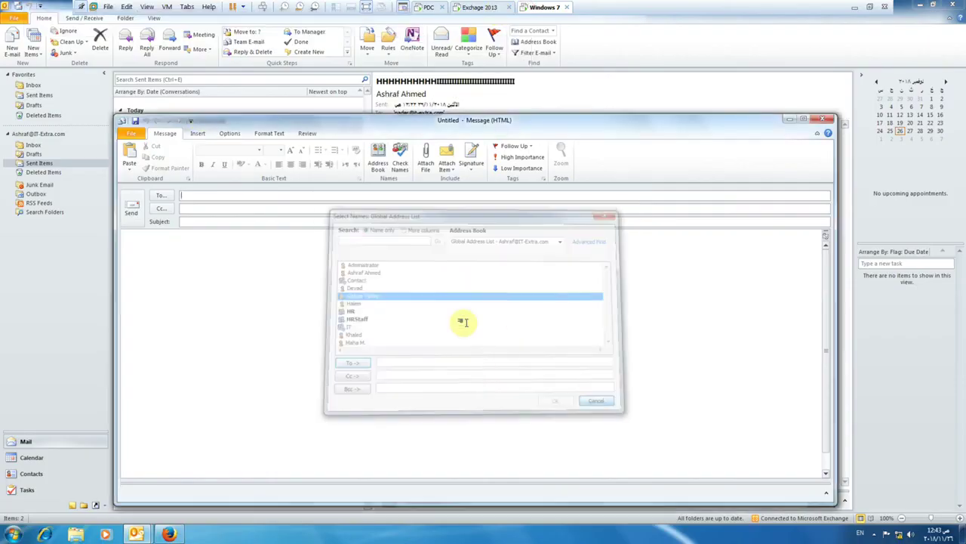
{"action": "left_click", "coordinate": [822, 118]}
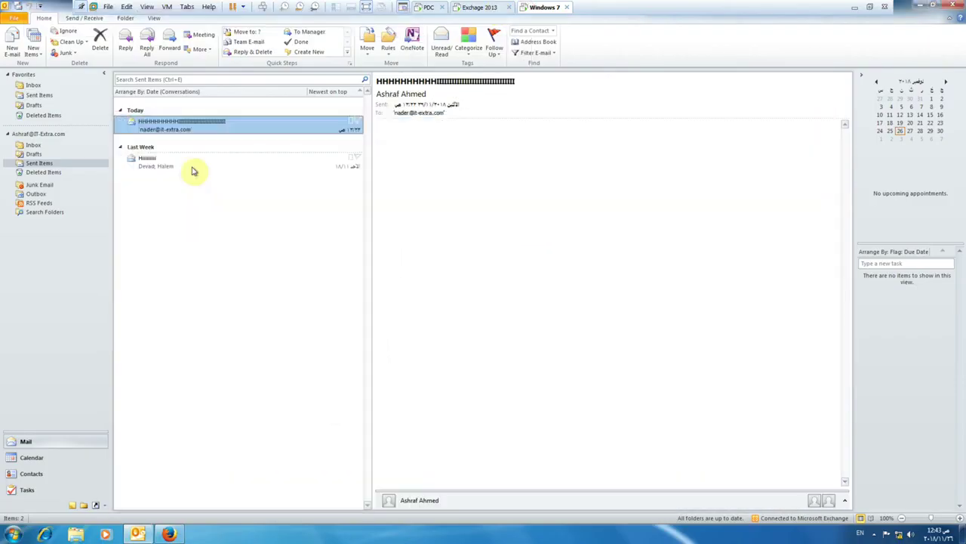
Delete today's sent message from Sent Items and view it in Deleted Items.
{"action": "right_click", "coordinate": [155, 124]}
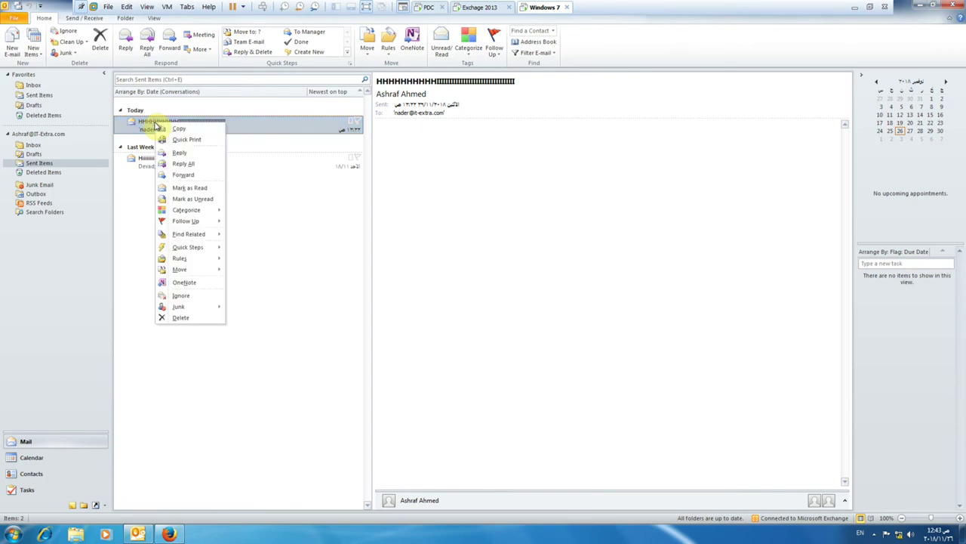
{"action": "left_click", "coordinate": [167, 317]}
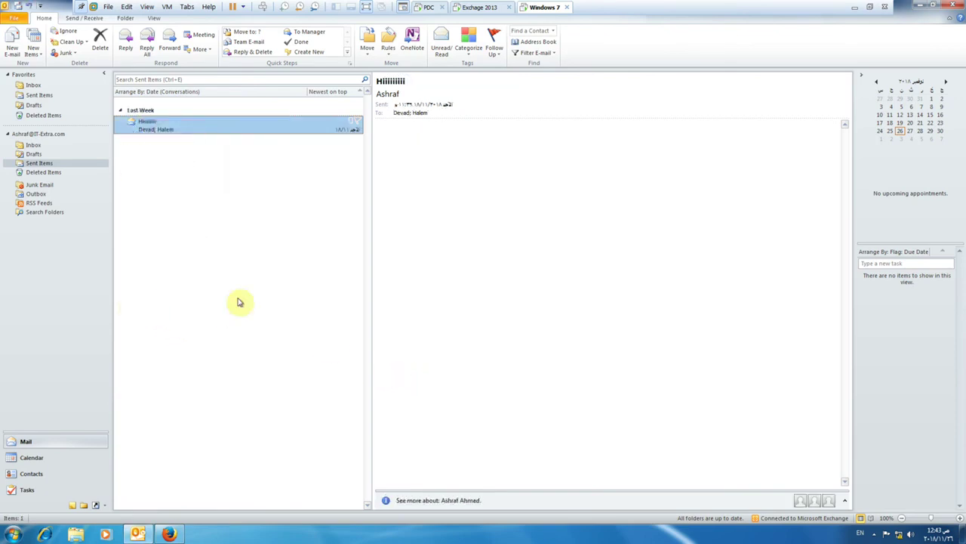
{"action": "left_click", "coordinate": [39, 173]}
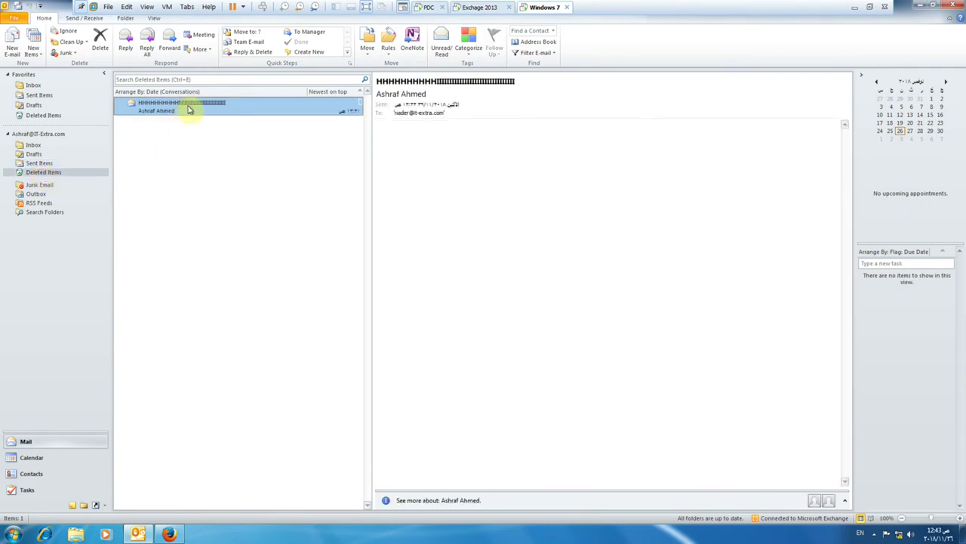
{"action": "right_click", "coordinate": [161, 111]}
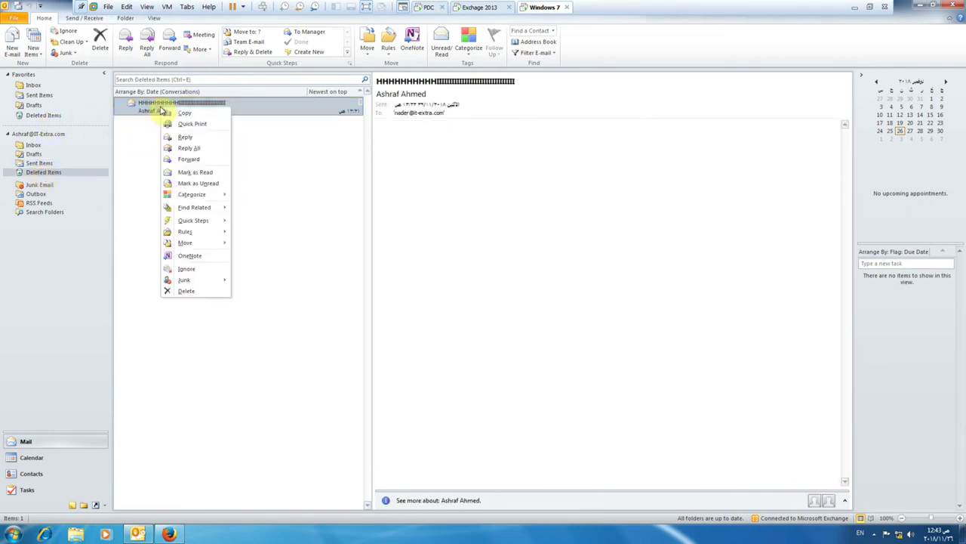
{"action": "left_click", "coordinate": [186, 291]}
{"action": "left_click", "coordinate": [464, 293]}
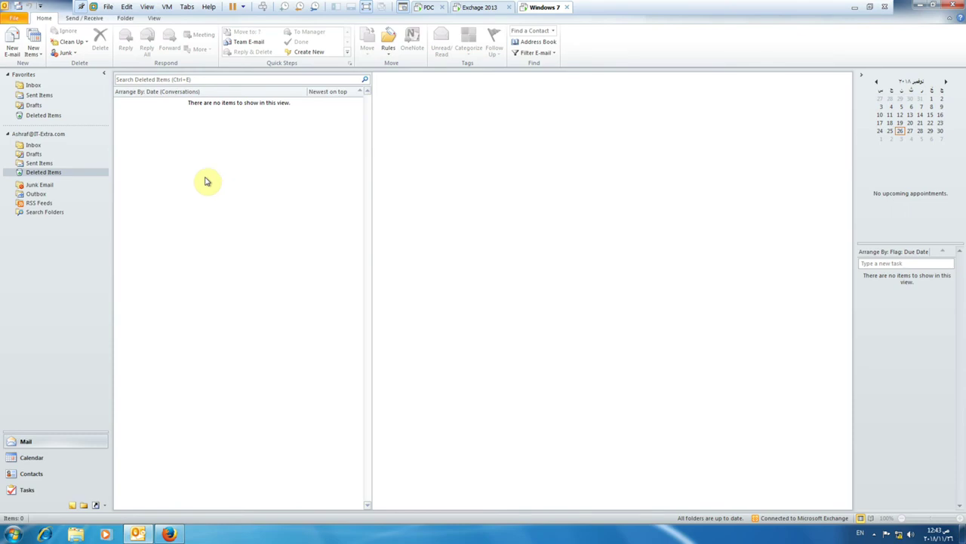
{"action": "right_click", "coordinate": [39, 173]}
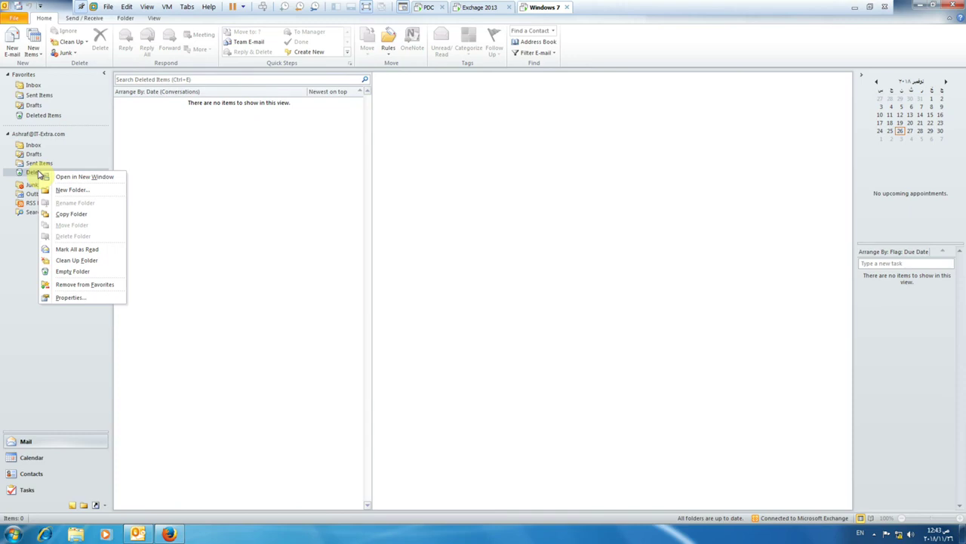
{"action": "left_click", "coordinate": [8, 233]}
{"action": "left_click", "coordinate": [40, 133]}
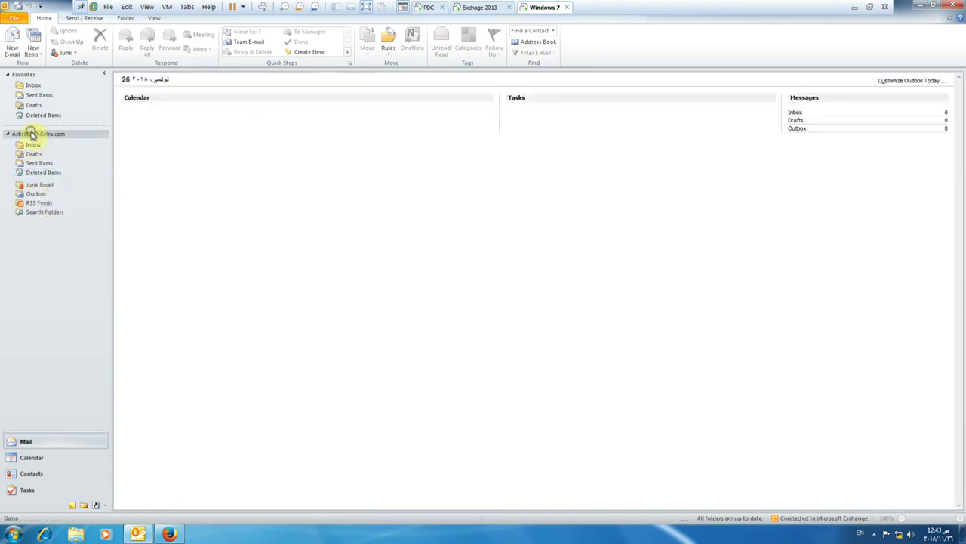
{"action": "right_click", "coordinate": [31, 135]}
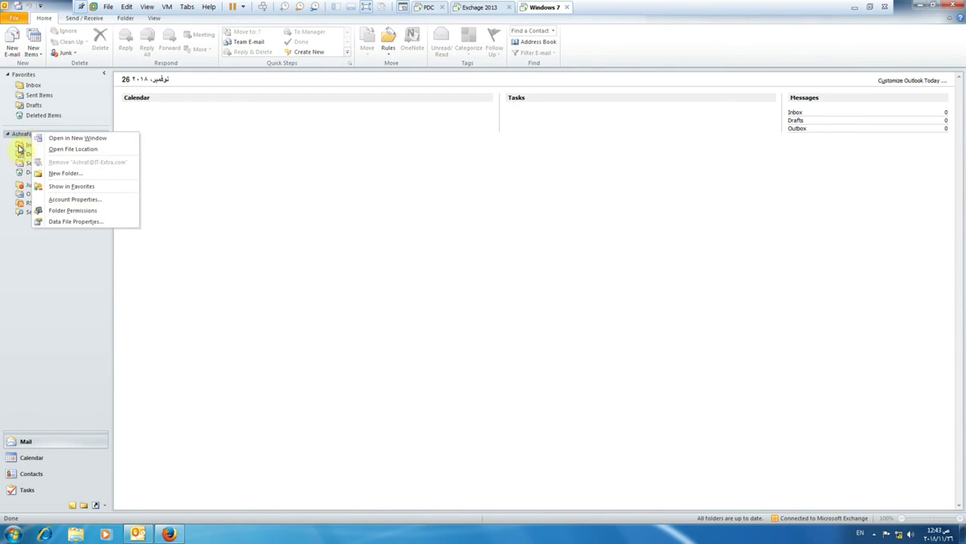
{"action": "right_click", "coordinate": [20, 148]}
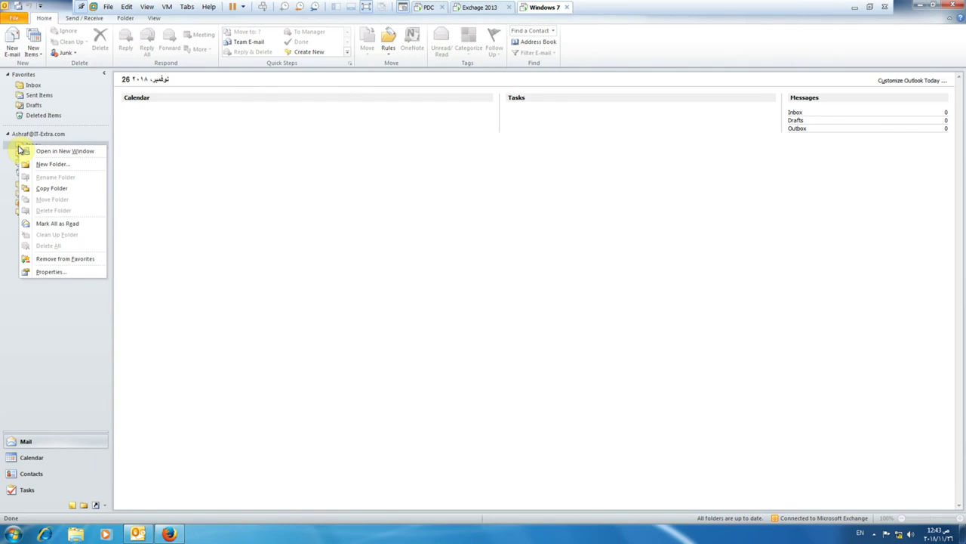
{"action": "left_click", "coordinate": [30, 303]}
{"action": "right_click", "coordinate": [31, 173]}
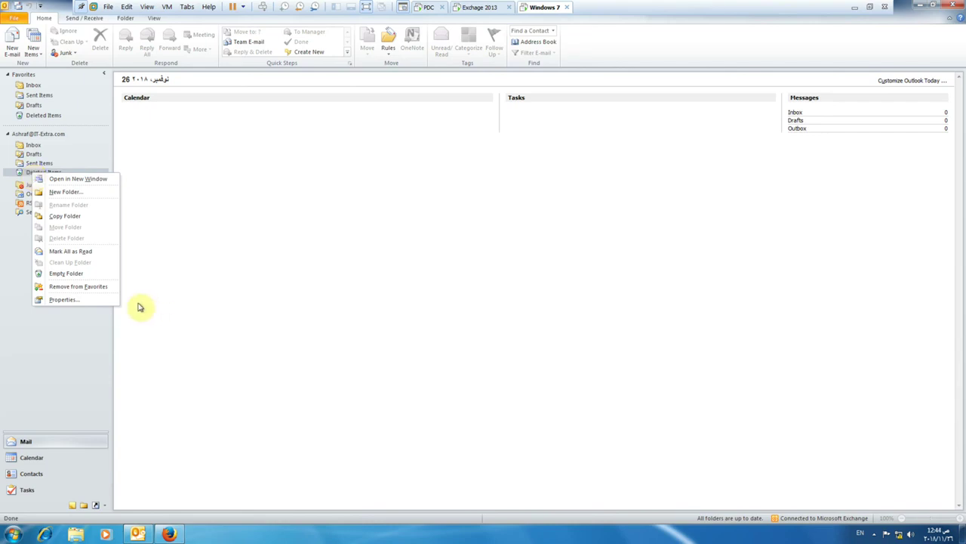
{"action": "left_click", "coordinate": [93, 300]}
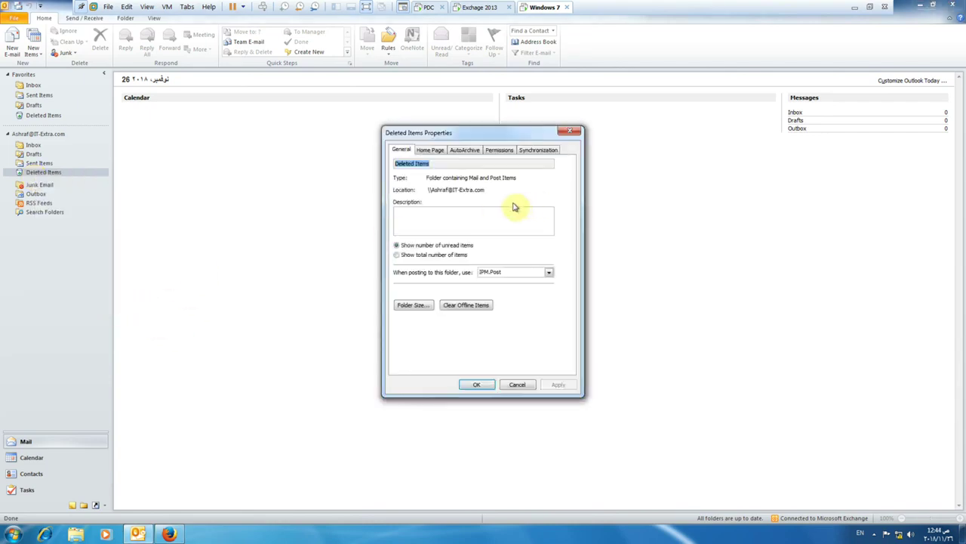
{"action": "left_click", "coordinate": [468, 150]}
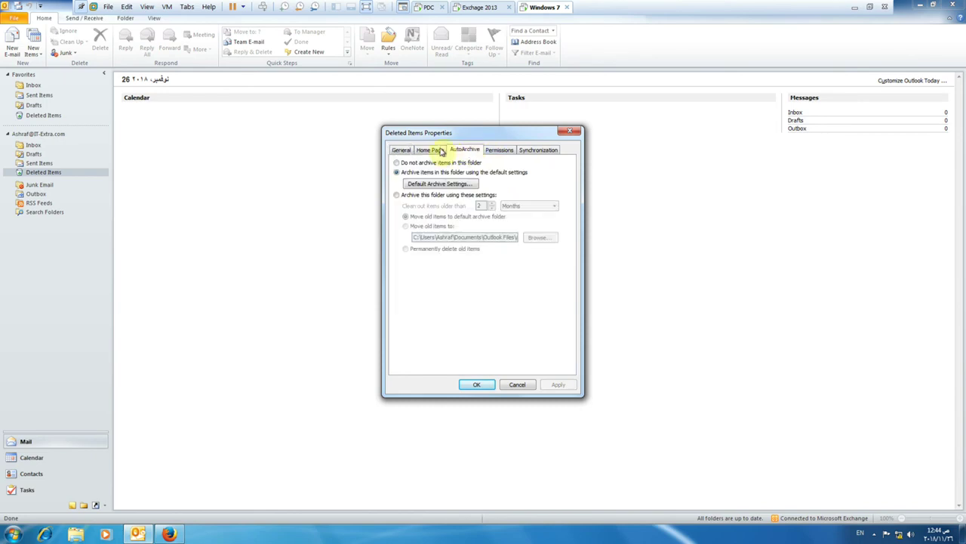
{"action": "left_click", "coordinate": [439, 148]}
{"action": "left_click", "coordinate": [533, 151]}
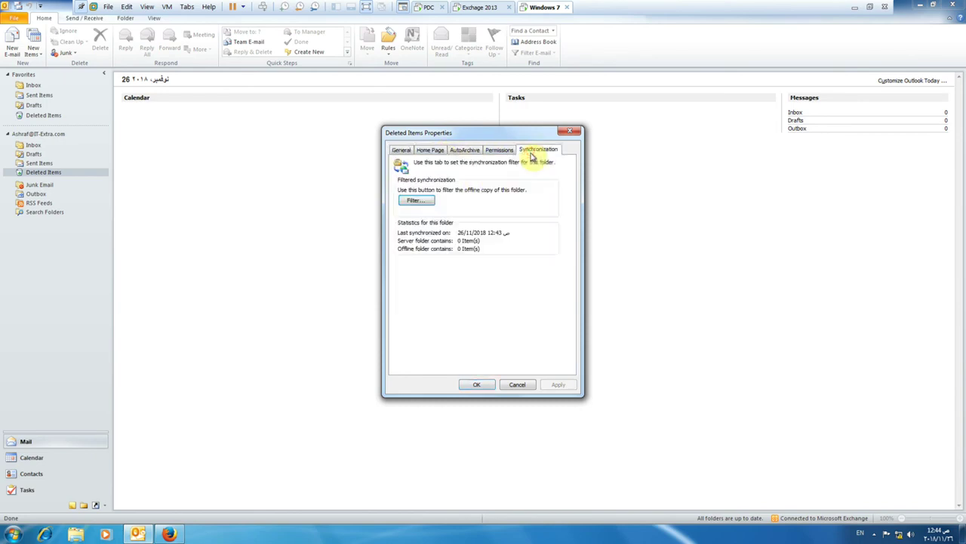
{"action": "left_click", "coordinate": [570, 133]}
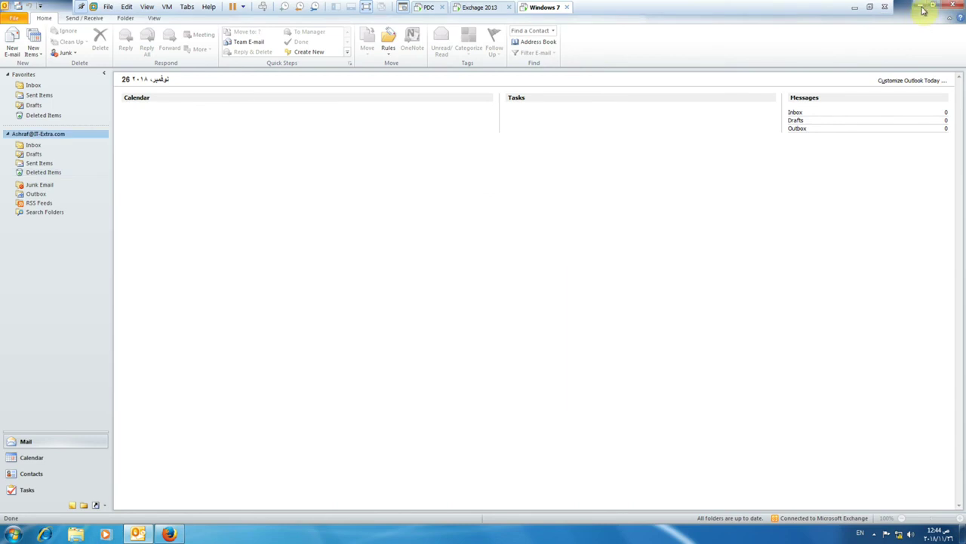
Restore down Outlook and browse the Folder, View and Send / Receive ribbon tabs, ending on Folder.
{"action": "left_click", "coordinate": [930, 7]}
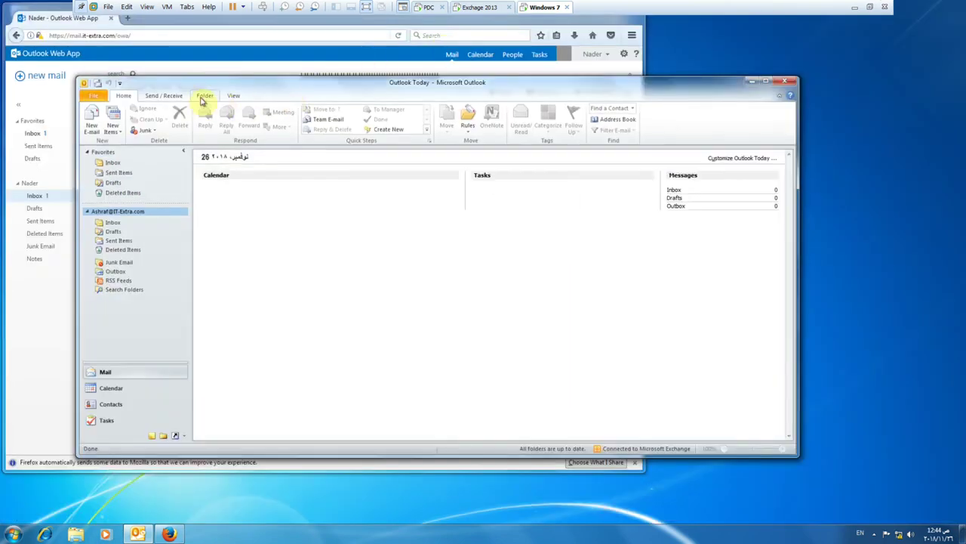
{"action": "left_click", "coordinate": [204, 97]}
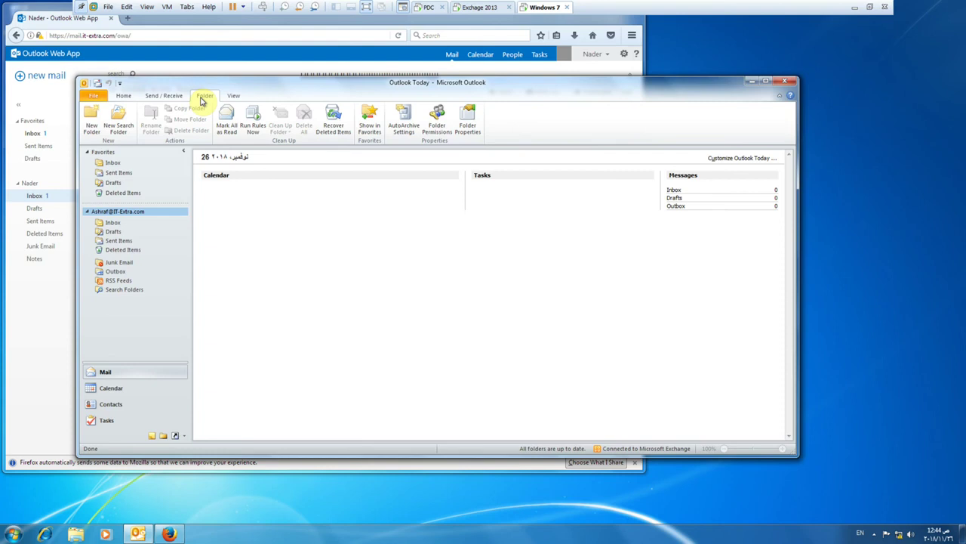
{"action": "left_click", "coordinate": [228, 98]}
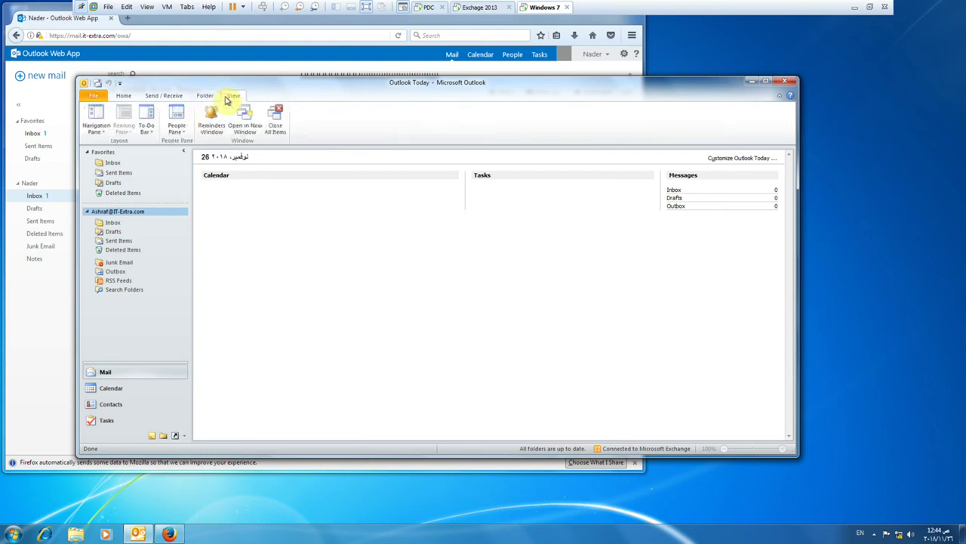
{"action": "left_click", "coordinate": [203, 96]}
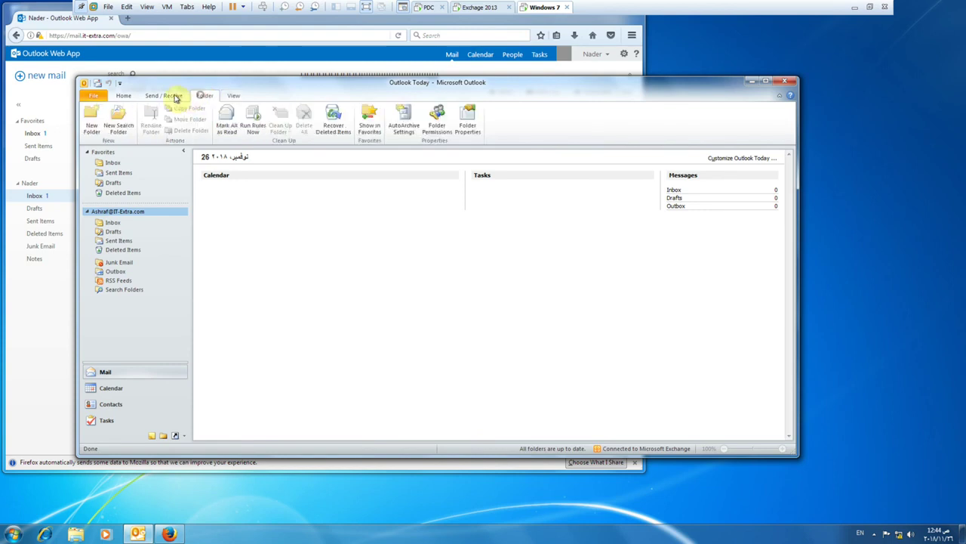
{"action": "left_click", "coordinate": [172, 97]}
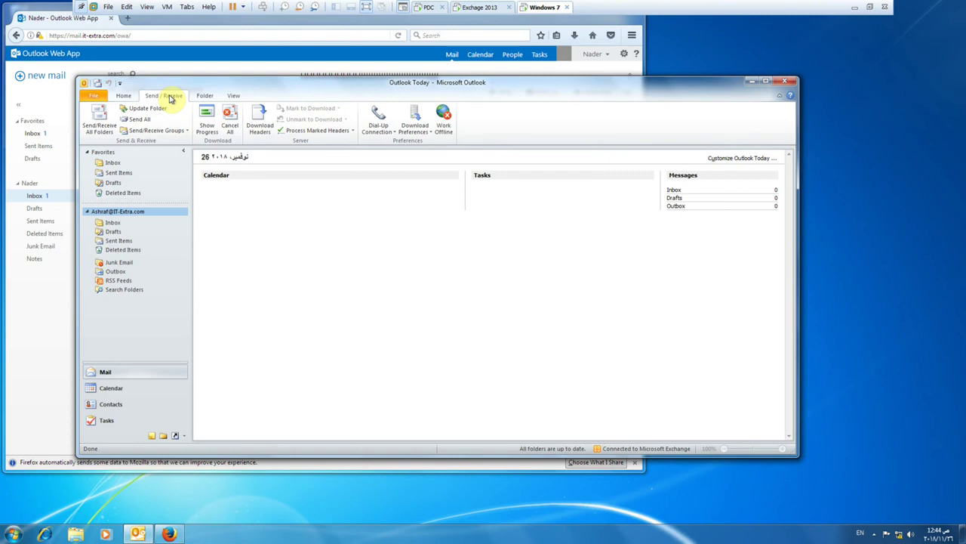
{"action": "left_click", "coordinate": [199, 97]}
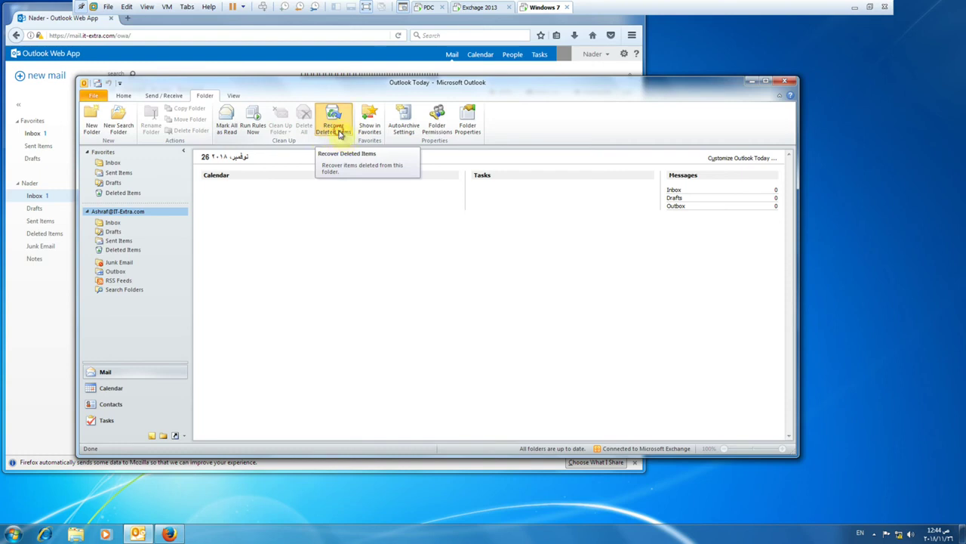
Open Recover Deleted Items, confirm the list is empty, and close the window.
{"action": "left_click", "coordinate": [339, 134]}
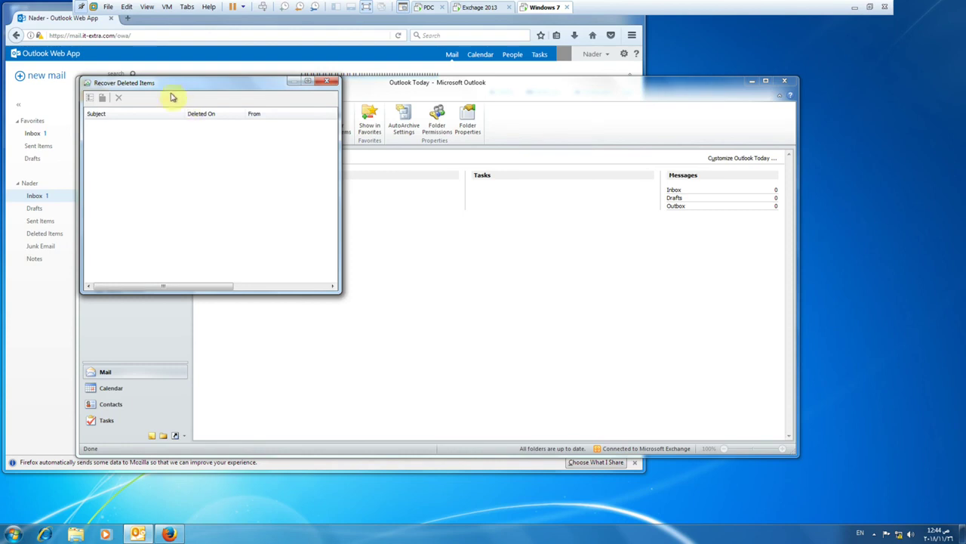
{"action": "left_click_drag", "start_coordinate": [164, 86], "coordinate": [283, 96]}
{"action": "left_click", "coordinate": [249, 143]}
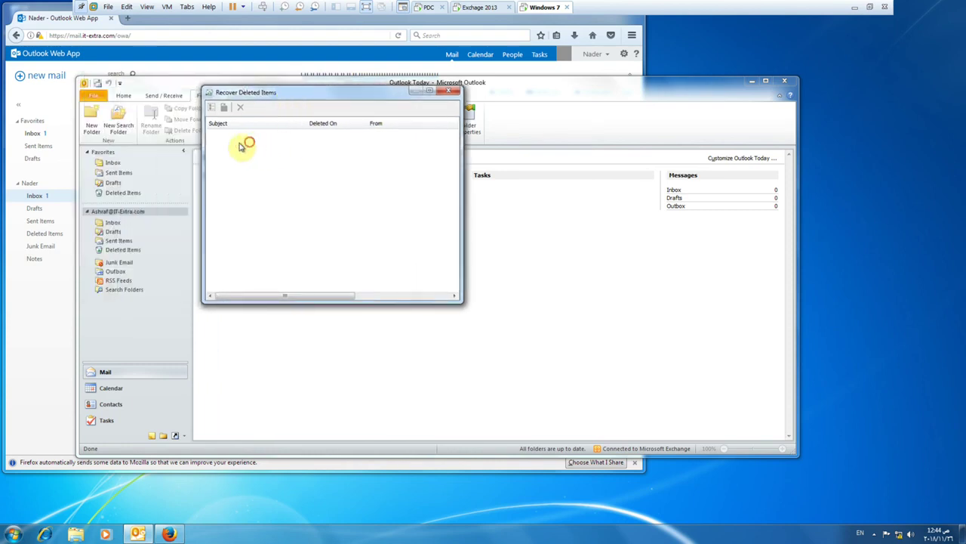
{"action": "left_click", "coordinate": [303, 299]}
{"action": "left_click_drag", "start_coordinate": [303, 299], "coordinate": [292, 280]}
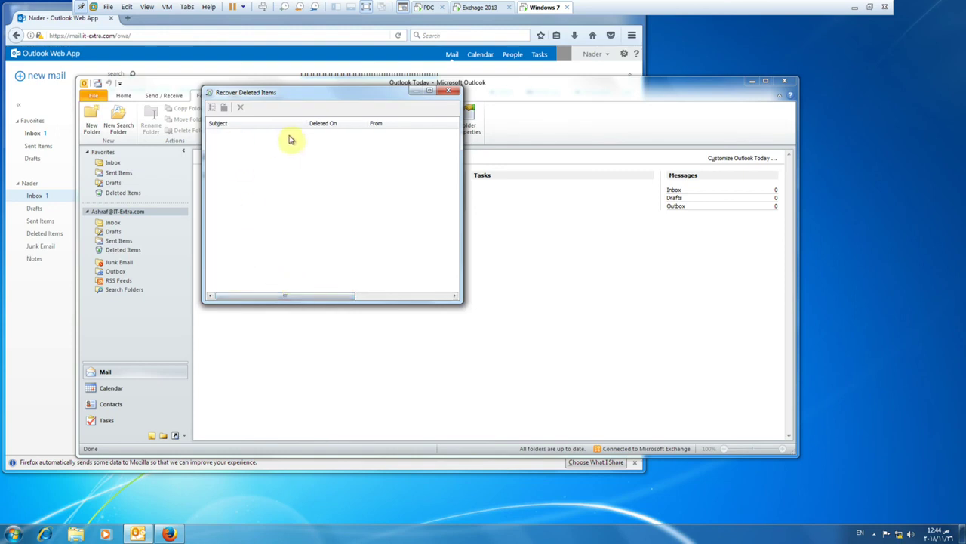
{"action": "left_click", "coordinate": [448, 89]}
Display the account's empty Inbox in place of Outlook Today.
{"action": "right_click", "coordinate": [108, 214]}
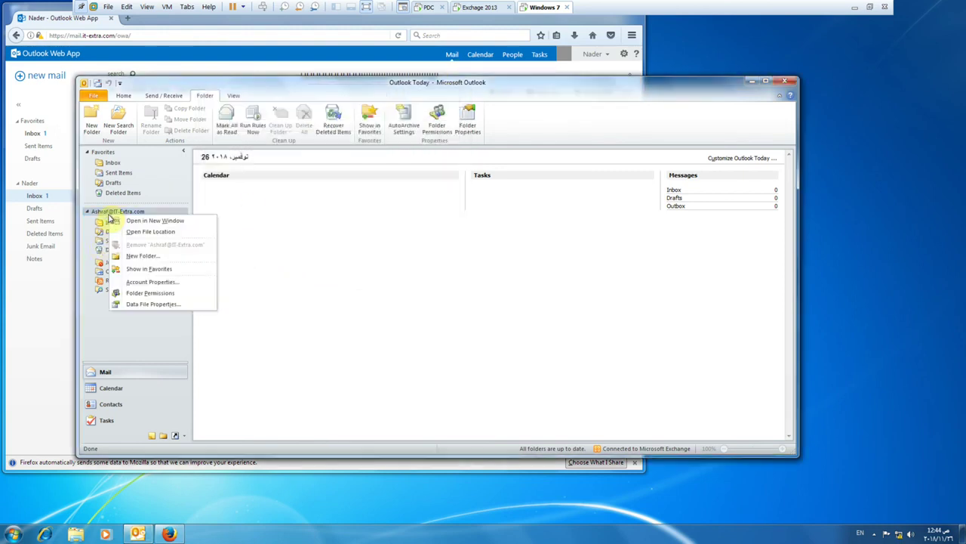
{"action": "left_click", "coordinate": [113, 321]}
{"action": "right_click", "coordinate": [112, 225]}
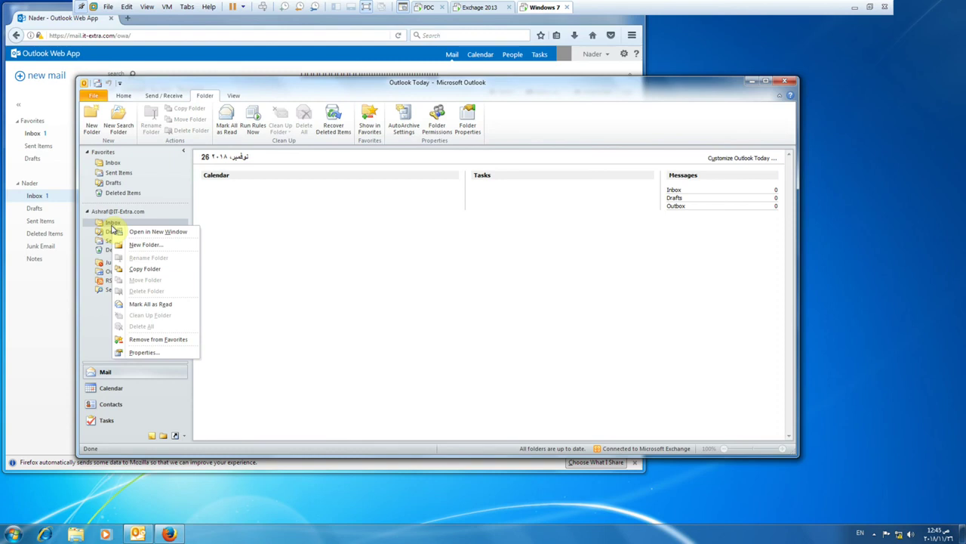
{"action": "left_click", "coordinate": [346, 284]}
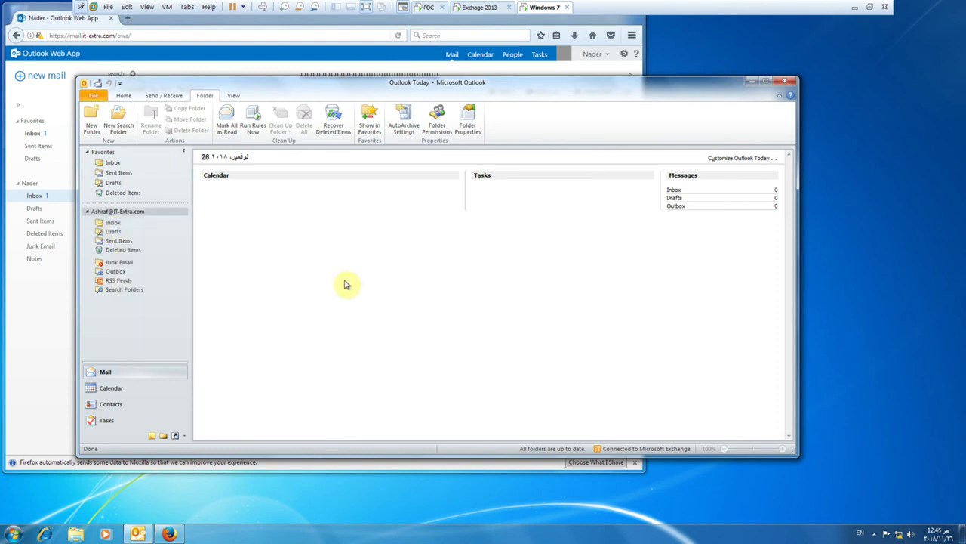
{"action": "left_click", "coordinate": [112, 222]}
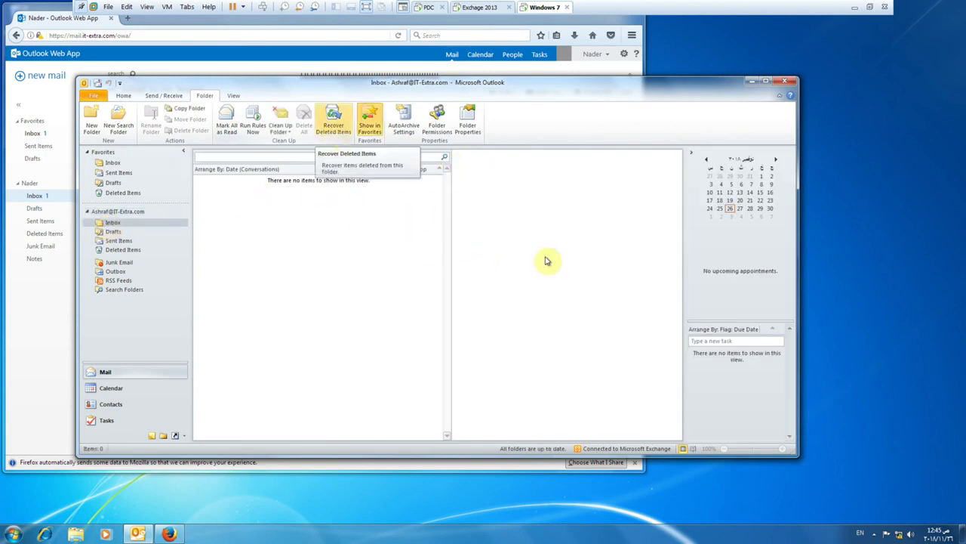
On the Exchange 2013 machine, select the 14-day Keep deleted items value on the IT database limits page.
{"action": "left_click", "coordinate": [472, 7]}
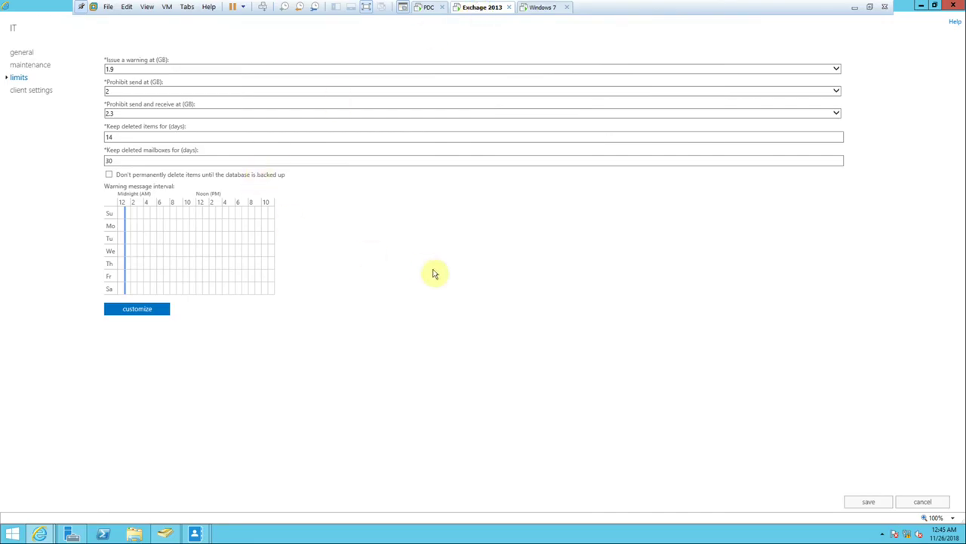
{"action": "left_click", "coordinate": [111, 136]}
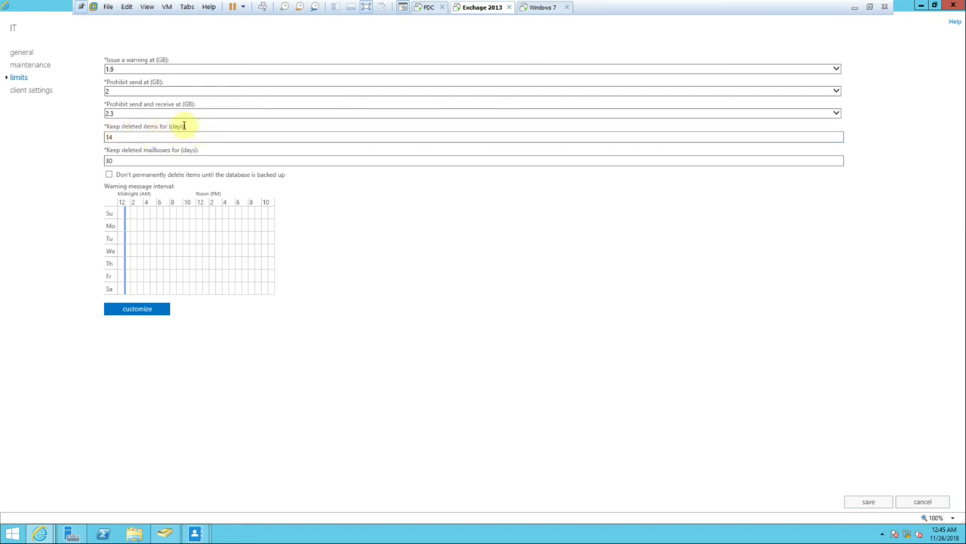
{"action": "left_click", "coordinate": [529, 8]}
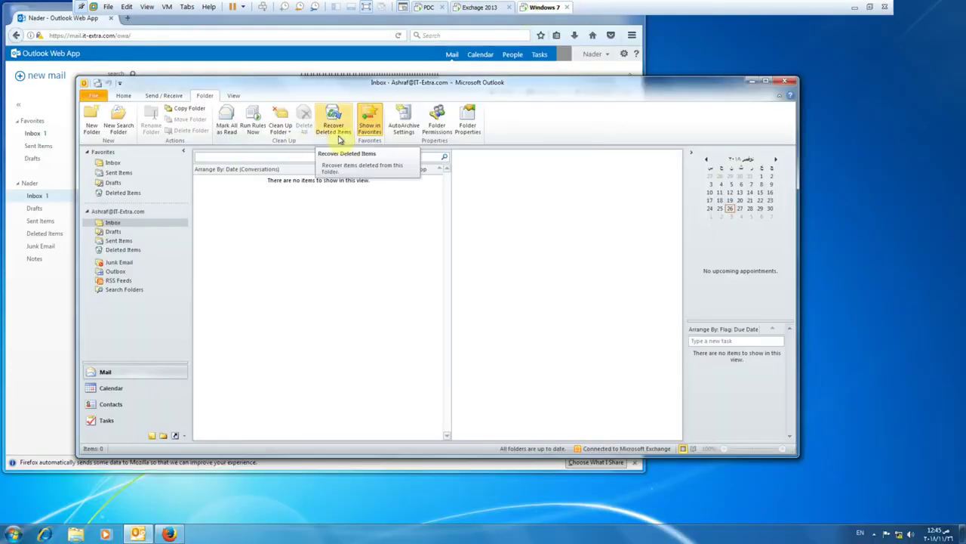
{"action": "left_click", "coordinate": [476, 9]}
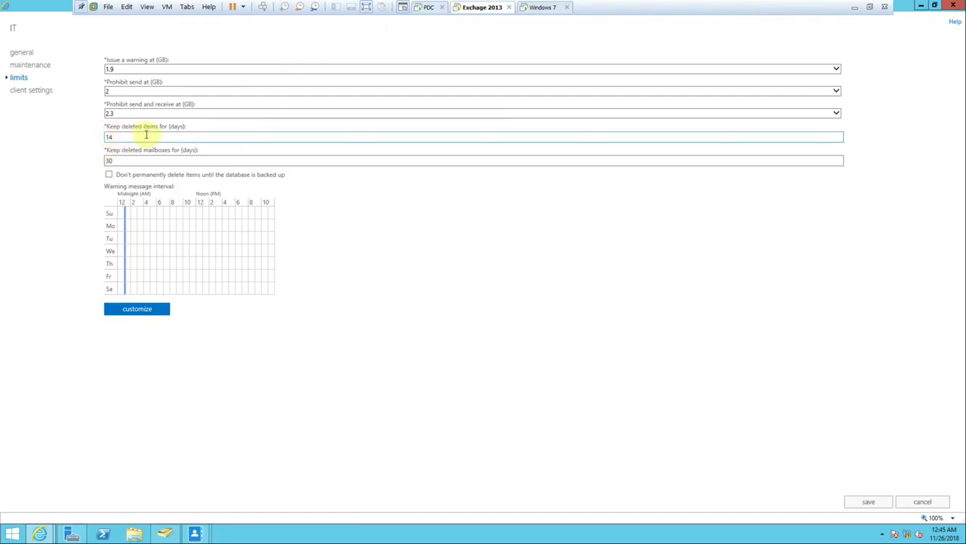
{"action": "left_click_drag", "start_coordinate": [131, 137], "coordinate": [99, 142]}
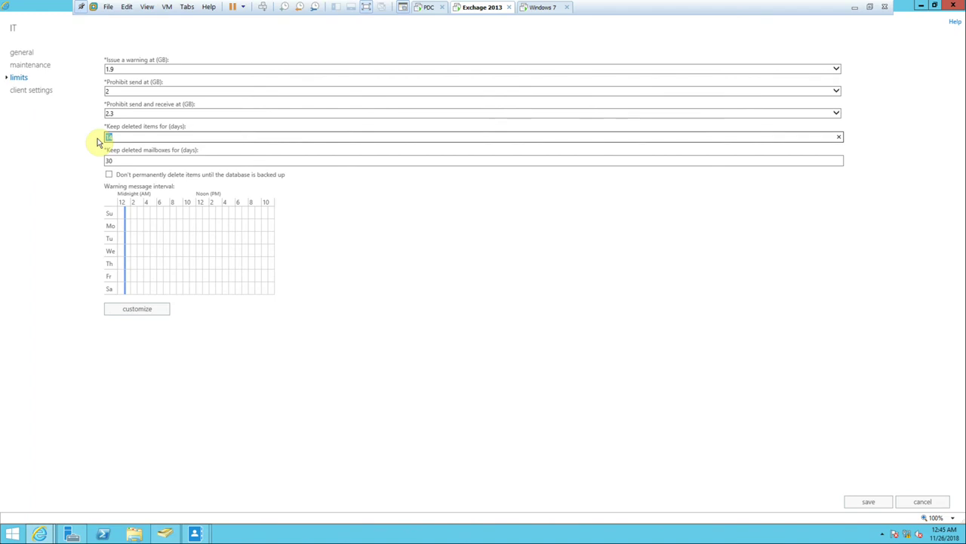
Leave the database limits untouched and return to Outlook's empty Inbox on the Windows 7 machine.
{"action": "left_click_drag", "start_coordinate": [98, 142], "coordinate": [119, 143]}
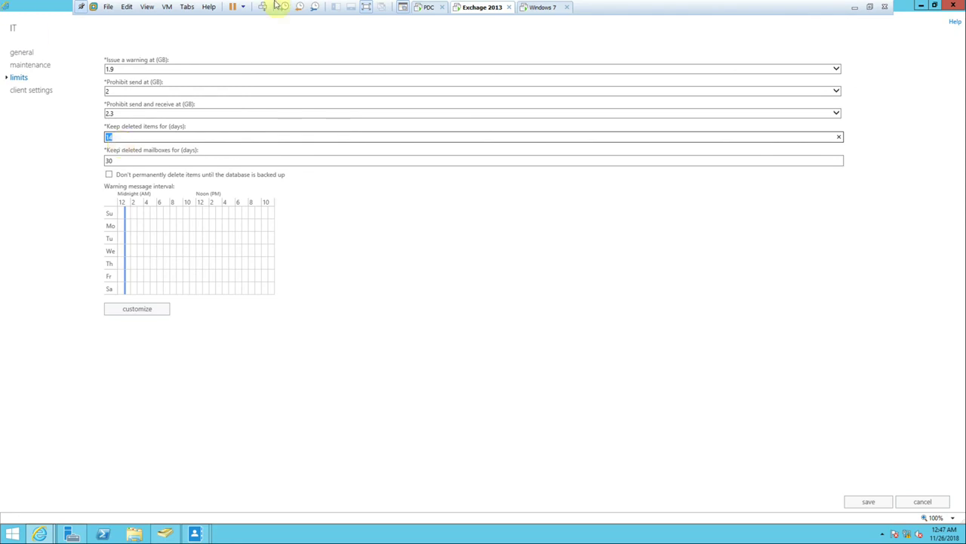
{"action": "left_click", "coordinate": [542, 8]}
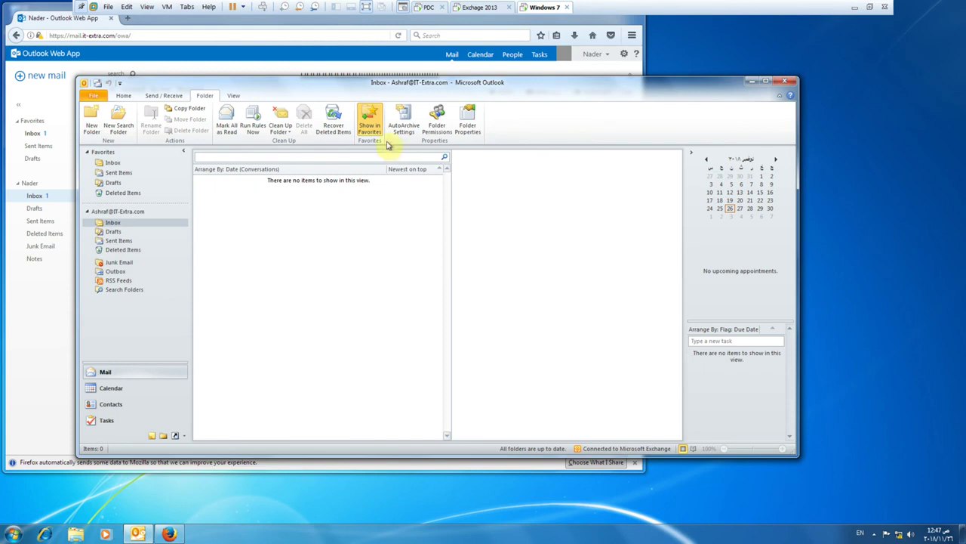
Remove Inbox from Favorites and confirm Recover Deleted Items still lists nothing recoverable.
{"action": "left_click", "coordinate": [365, 120]}
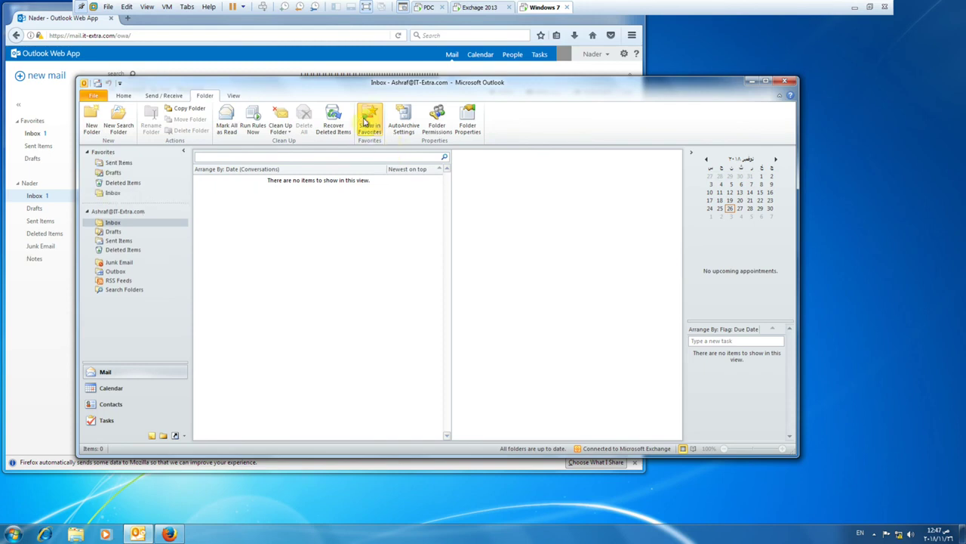
{"action": "left_click", "coordinate": [365, 121]}
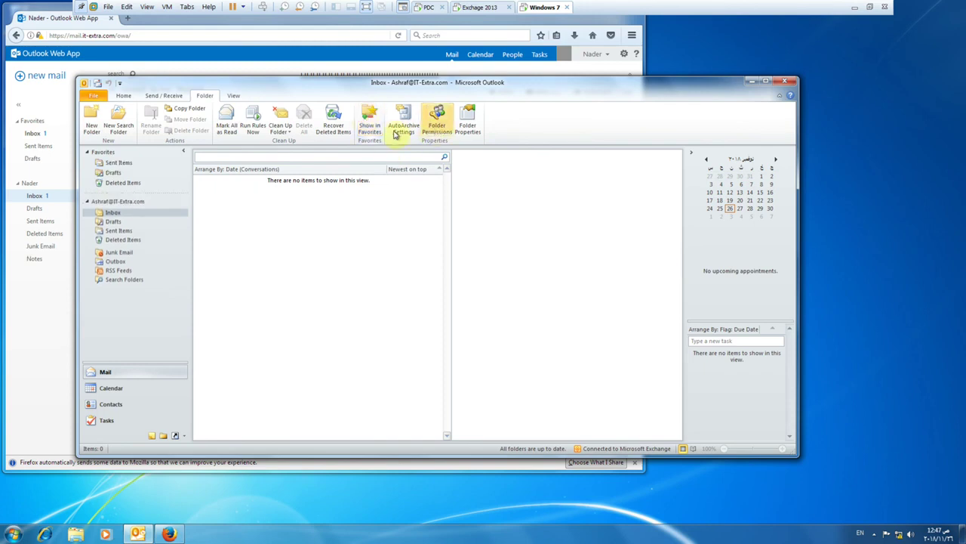
{"action": "left_click", "coordinate": [334, 114]}
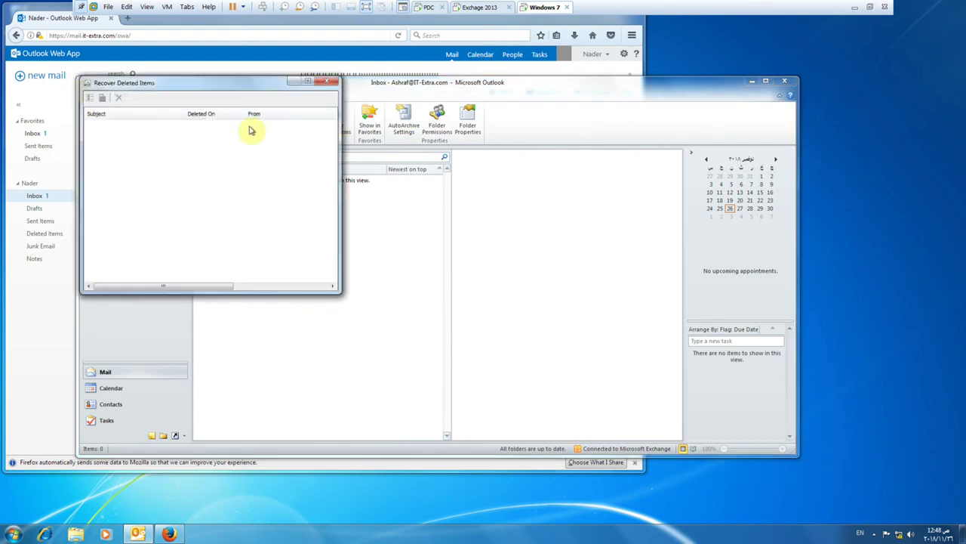
{"action": "left_click_drag", "start_coordinate": [194, 82], "coordinate": [268, 114]}
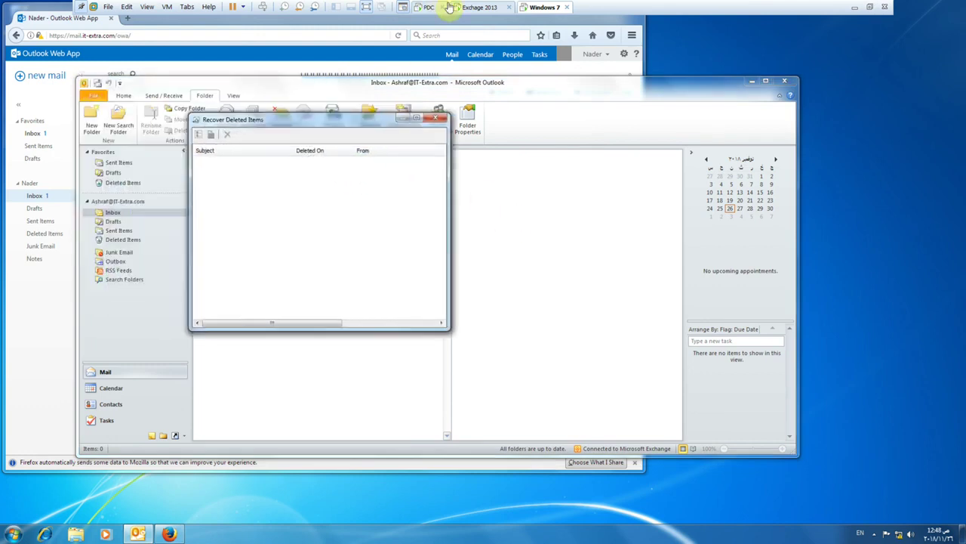
{"action": "left_click", "coordinate": [464, 7]}
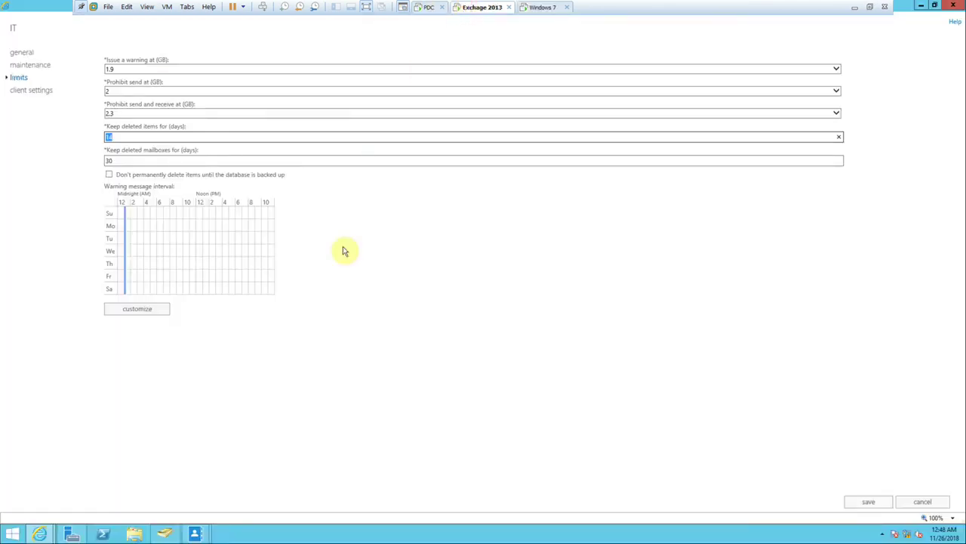
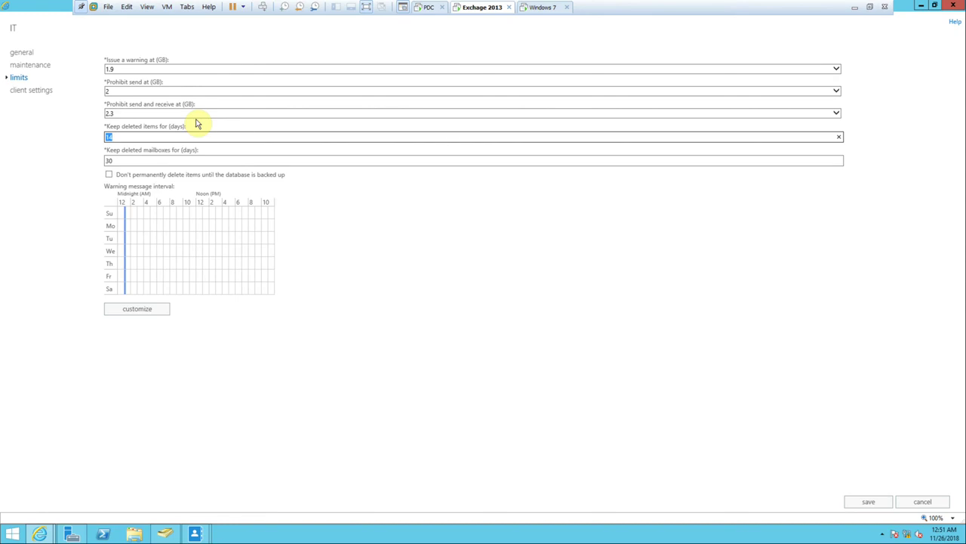
Close Recover Deleted Items on the Windows 7 VM and bring back the Exchange databases list.
{"action": "left_click", "coordinate": [533, 9]}
{"action": "left_click", "coordinate": [432, 121]}
{"action": "left_click", "coordinate": [476, 8]}
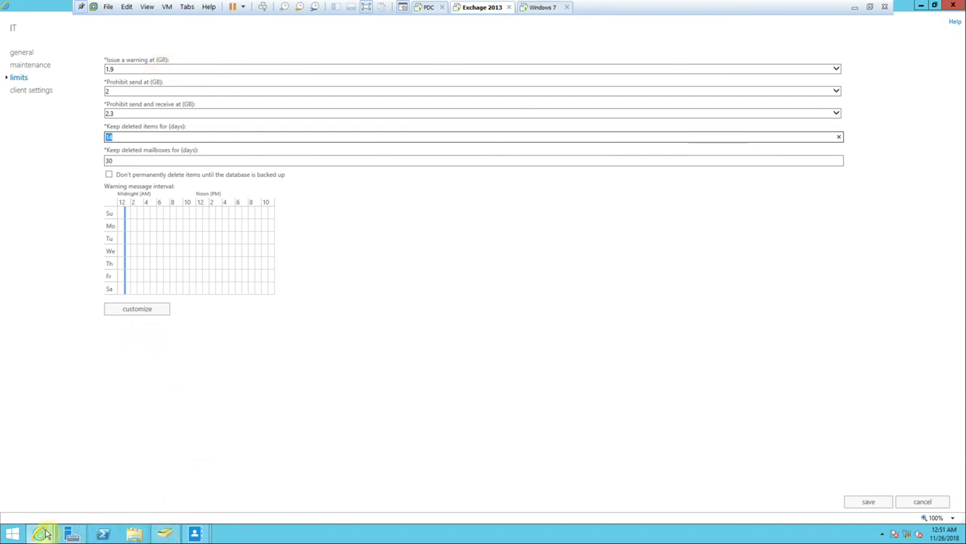
{"action": "mouse_move", "coordinate": [42, 533]}
{"action": "left_click", "coordinate": [48, 503]}
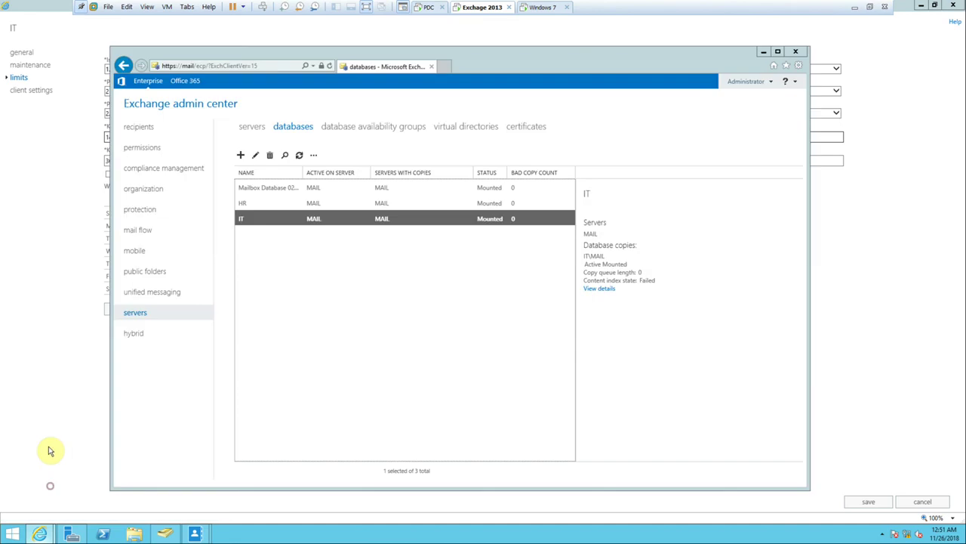
Open Khaled's mailbox usage and switch it to customized quota settings for this mailbox.
{"action": "left_click", "coordinate": [143, 127]}
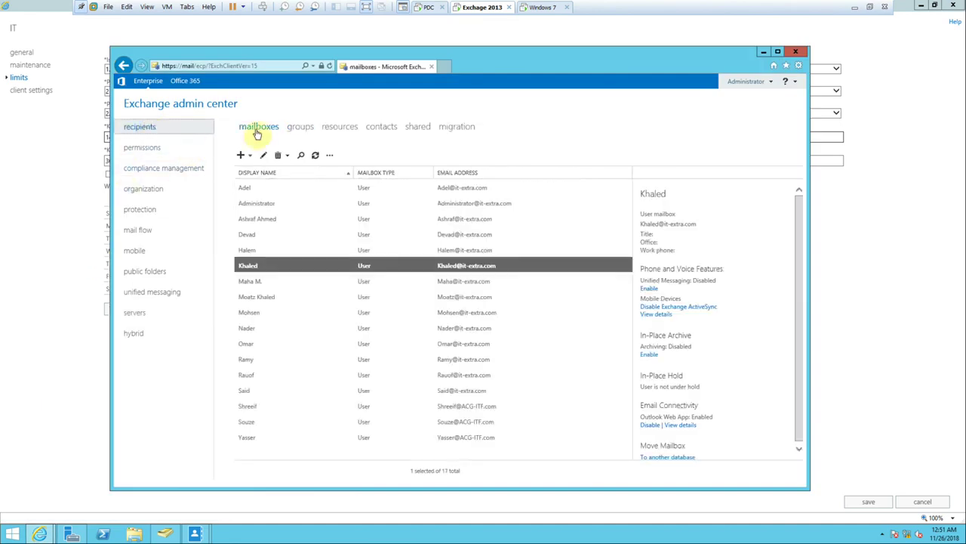
{"action": "double_click", "coordinate": [255, 267]}
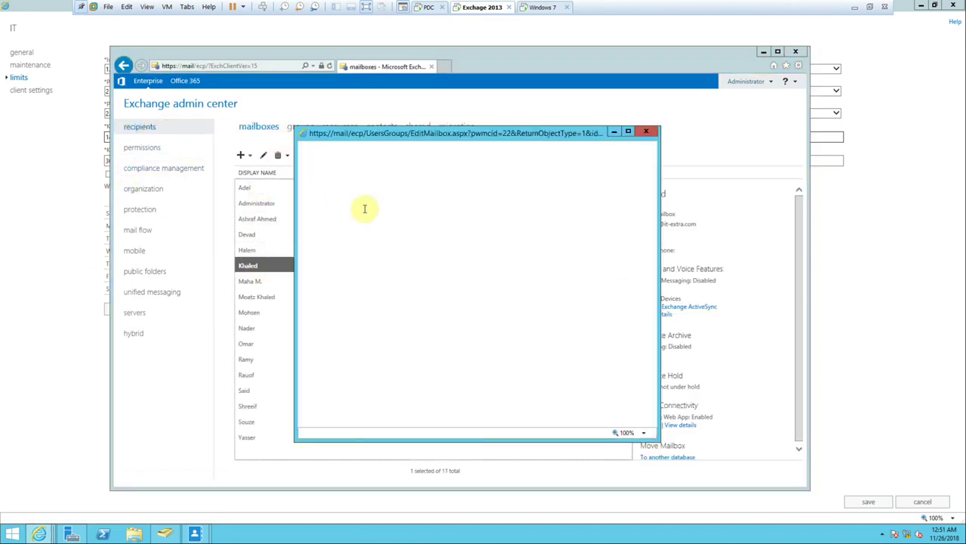
{"action": "left_click", "coordinate": [324, 195]}
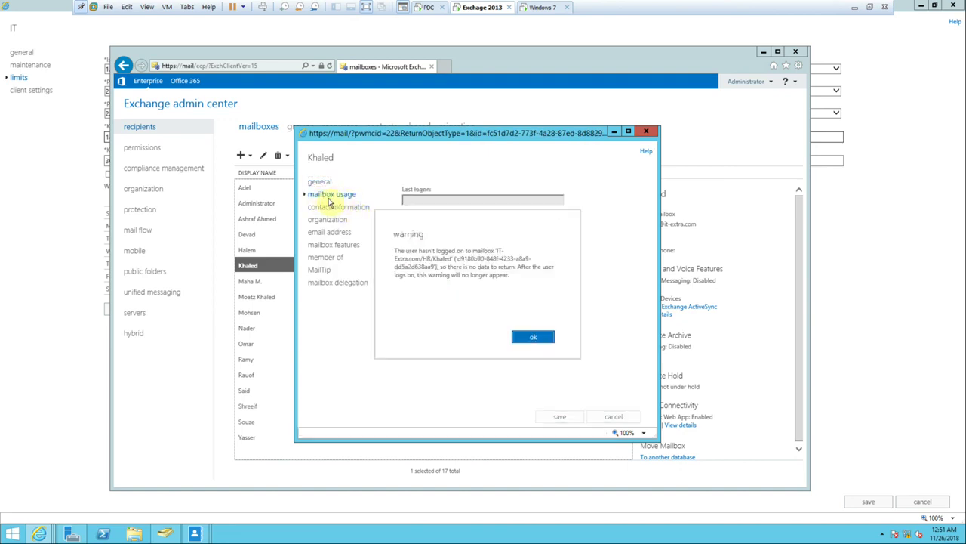
{"action": "left_click", "coordinate": [531, 336]}
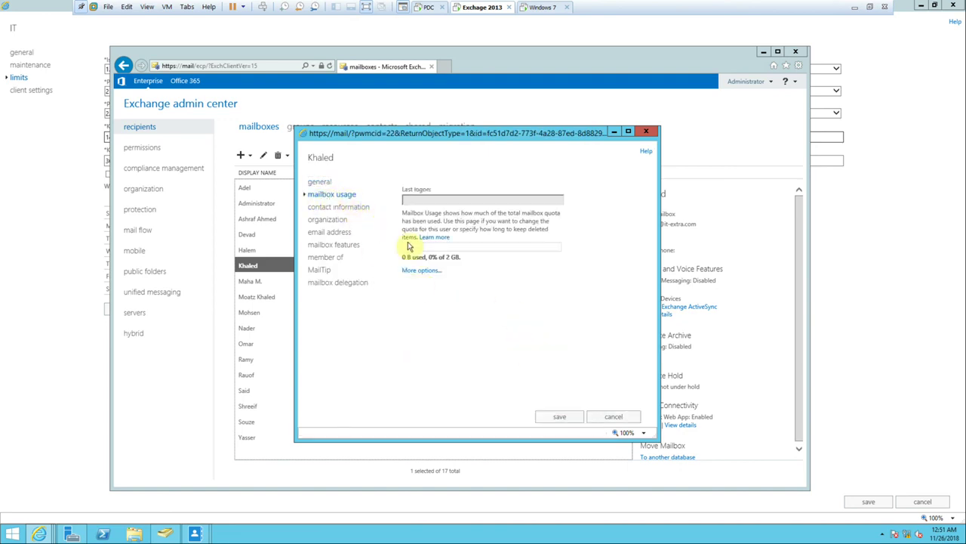
{"action": "left_click", "coordinate": [408, 272]}
{"action": "left_click", "coordinate": [434, 295]}
{"action": "double_click", "coordinate": [429, 311]}
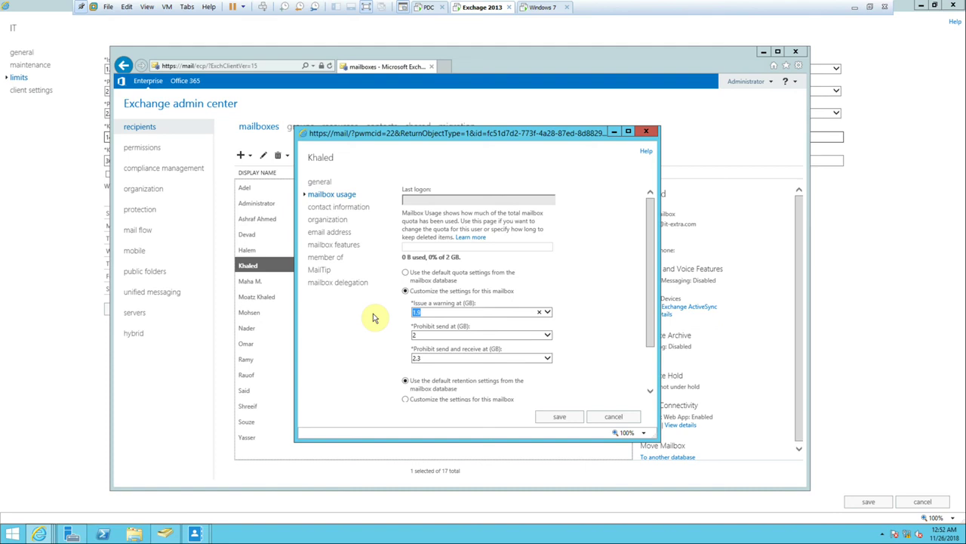
Enter Khaled's custom quotas of 4.9, 5 and 5.3 GB, then dismiss Zoom's Leave meeting prompt.
{"action": "type", "text": "4.9"}
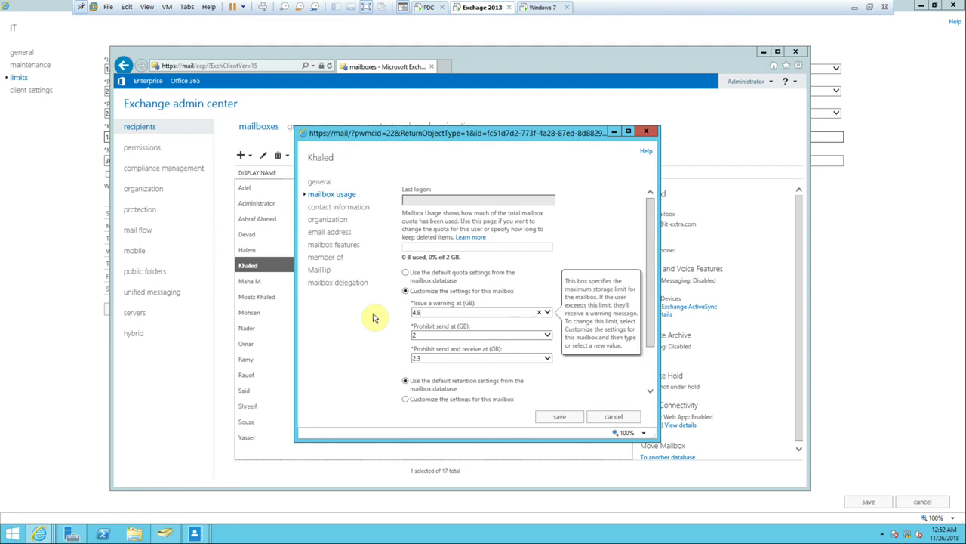
{"action": "left_click", "coordinate": [415, 336]}
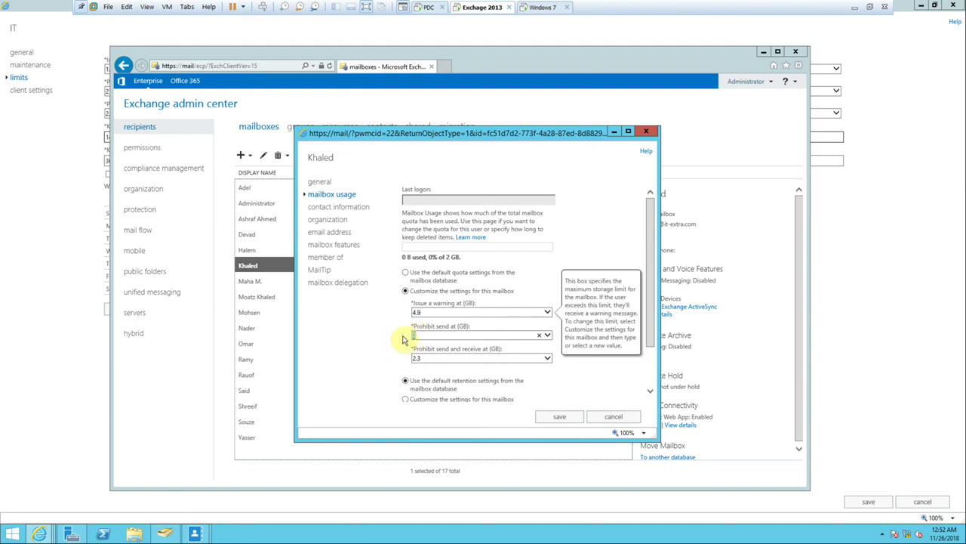
{"action": "type", "text": "5"}
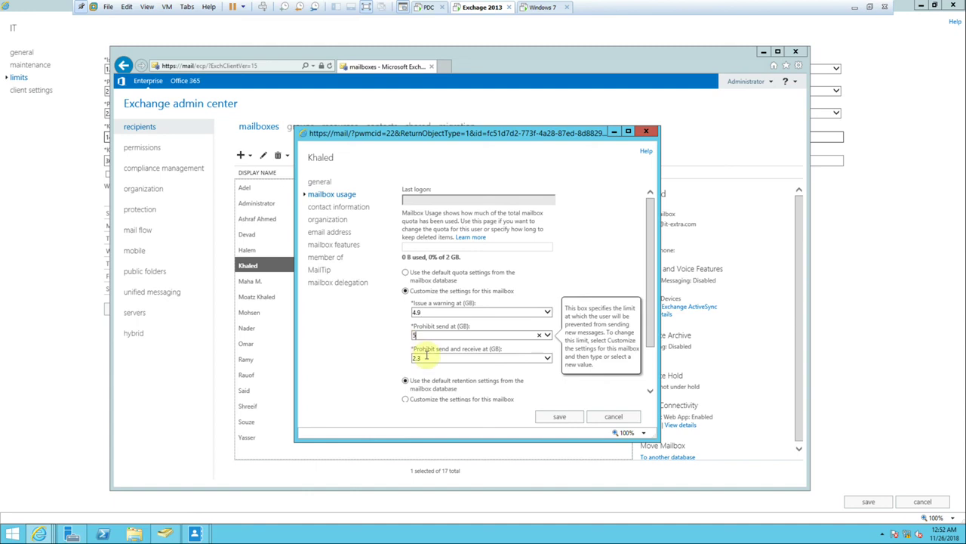
{"action": "left_click", "coordinate": [427, 360]}
{"action": "type", "text": "5.3"}
{"action": "left_click", "coordinate": [562, 293]}
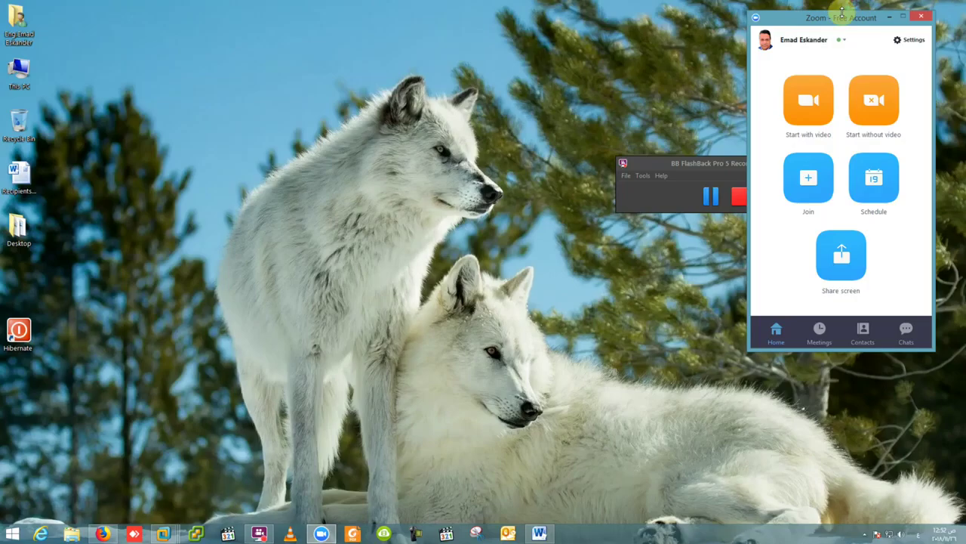
Pause and minimize the FlashBack recorder, then return to the Exchange 2013 virtual machine.
{"action": "left_click", "coordinate": [712, 197]}
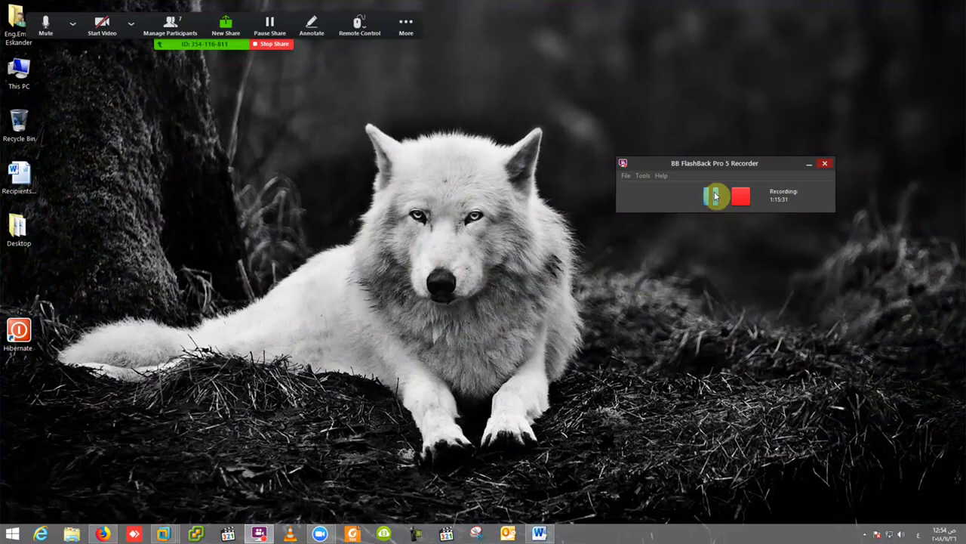
{"action": "left_click", "coordinate": [809, 163]}
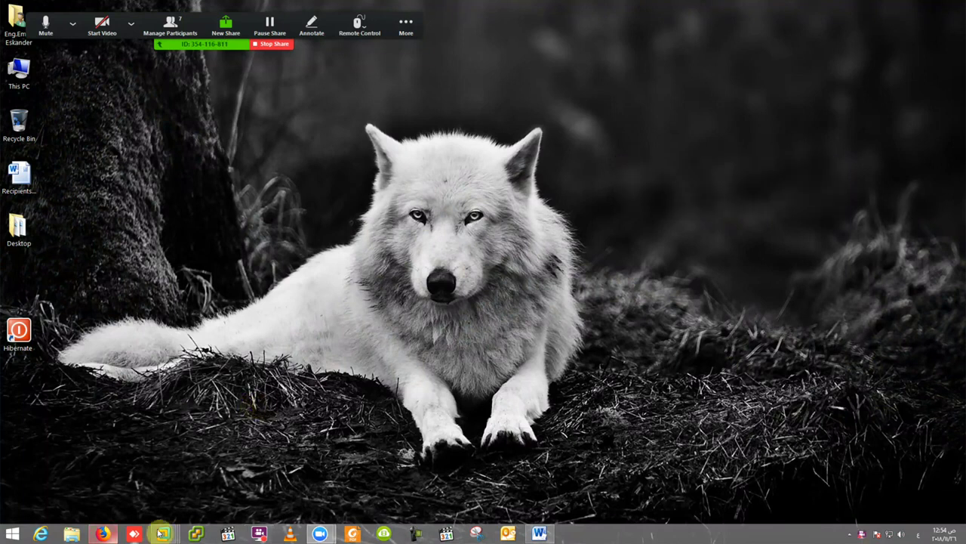
{"action": "mouse_move", "coordinate": [163, 533]}
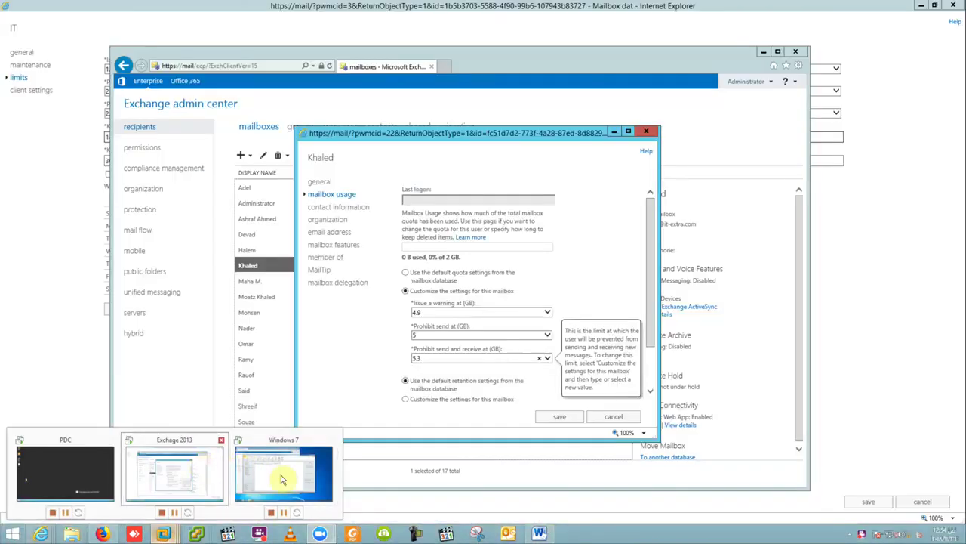
{"action": "left_click", "coordinate": [200, 472]}
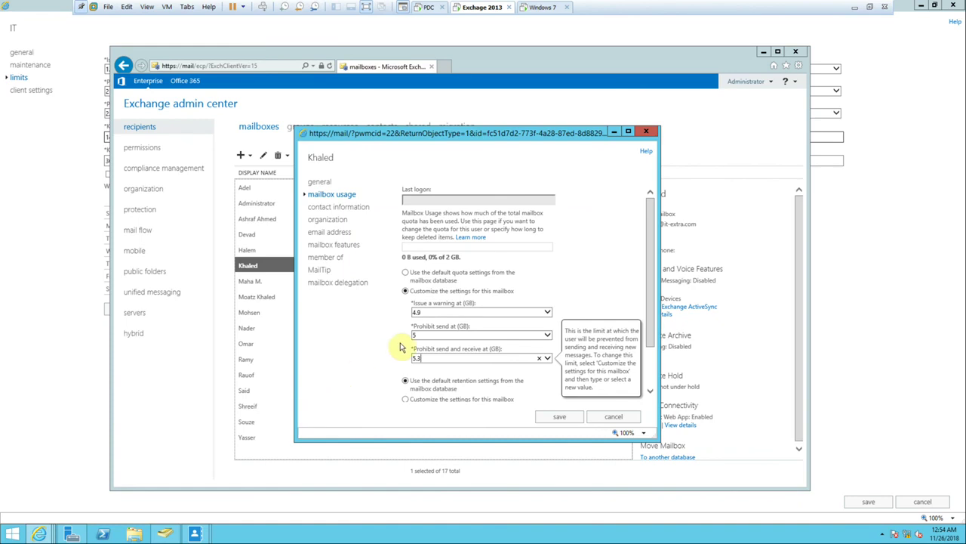
Review Khaled's retention settings, then cancel the mailbox properties without saving.
{"action": "scroll", "coordinate": [401, 345], "scroll_direction": "down", "scroll_amount": 2}
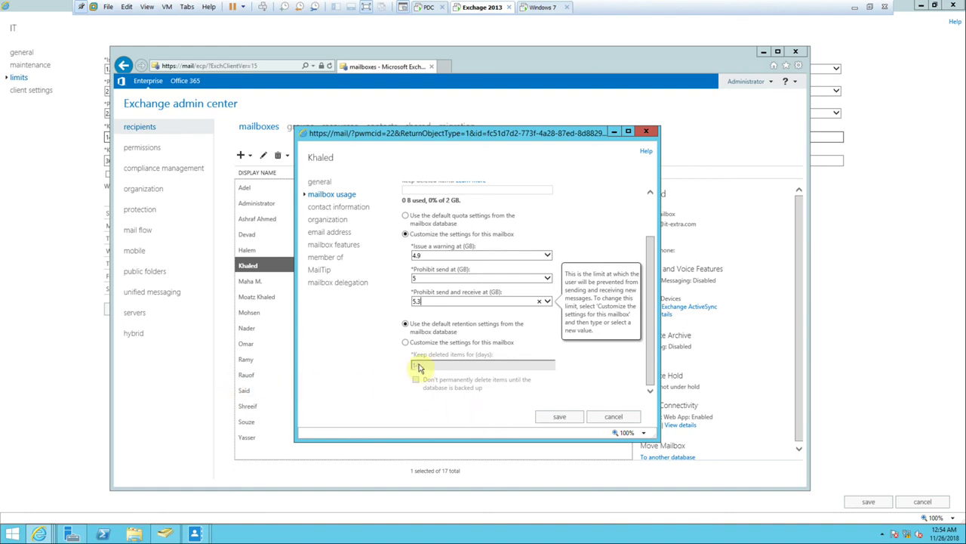
{"action": "scroll", "coordinate": [616, 327], "scroll_direction": "up", "scroll_amount": 2}
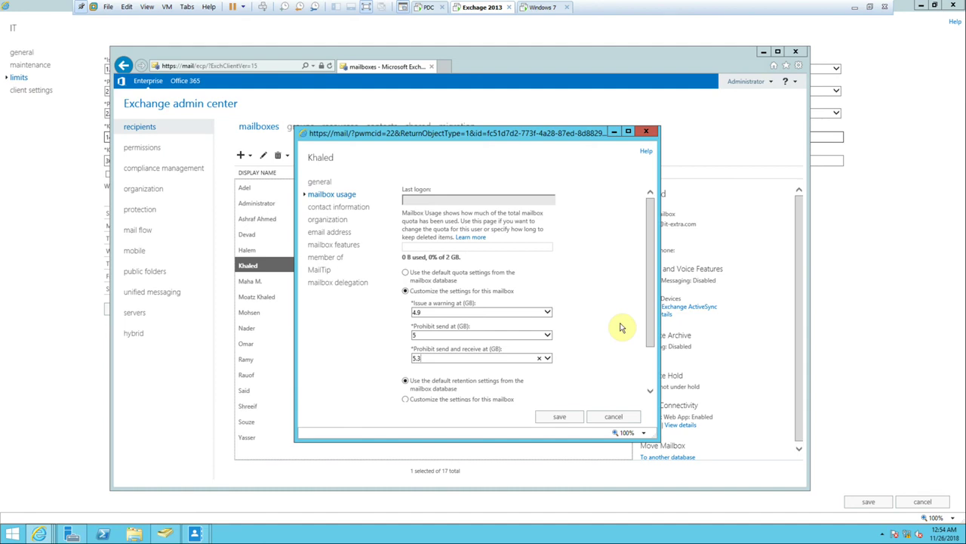
{"action": "scroll", "coordinate": [619, 327], "scroll_direction": "down", "scroll_amount": 2}
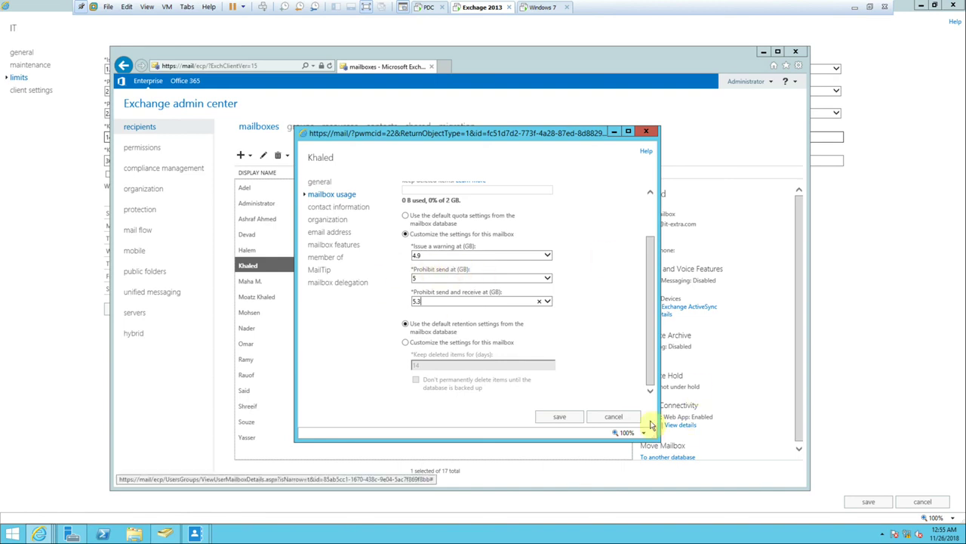
{"action": "left_click", "coordinate": [615, 416]}
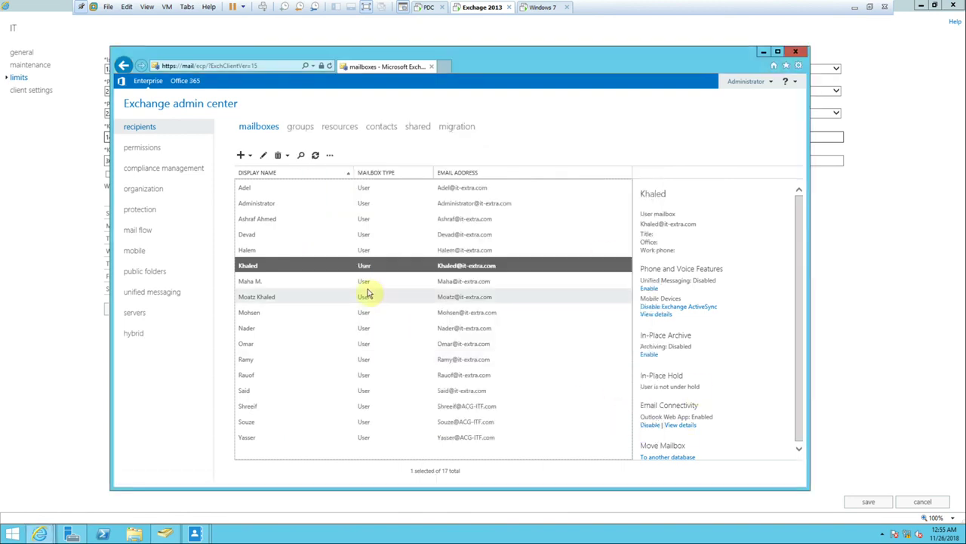
Reopen Khaled's mailbox usage and switch it to customized quota settings.
{"action": "double_click", "coordinate": [289, 272]}
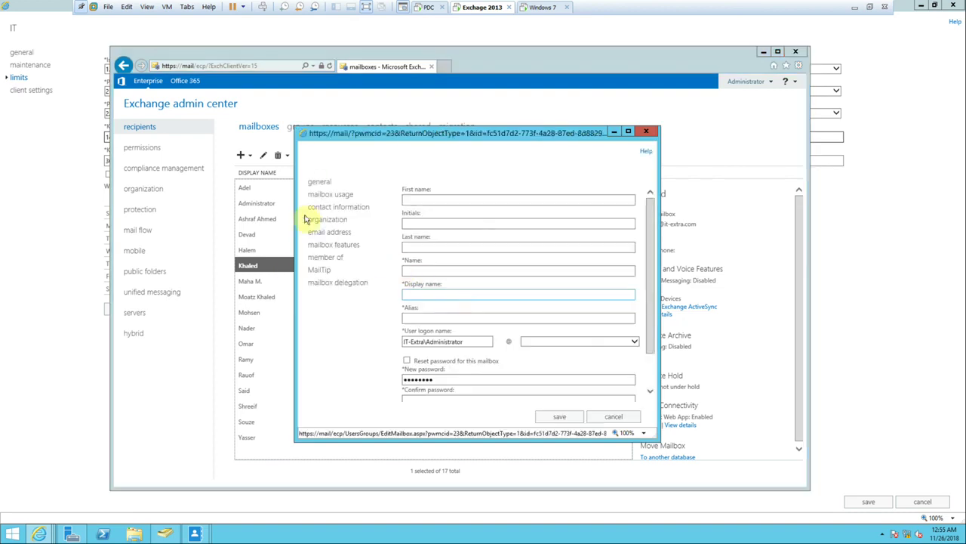
{"action": "left_click", "coordinate": [337, 195]}
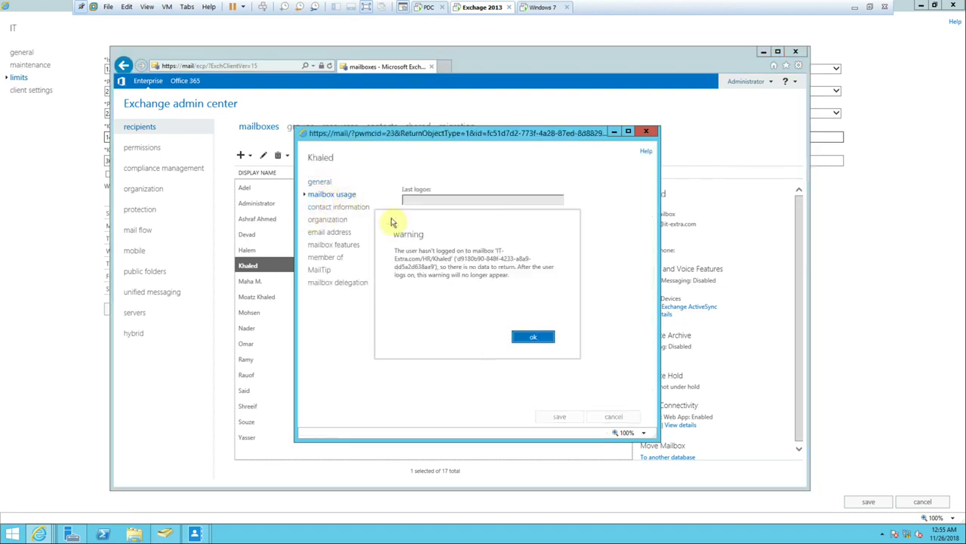
{"action": "left_click", "coordinate": [535, 339]}
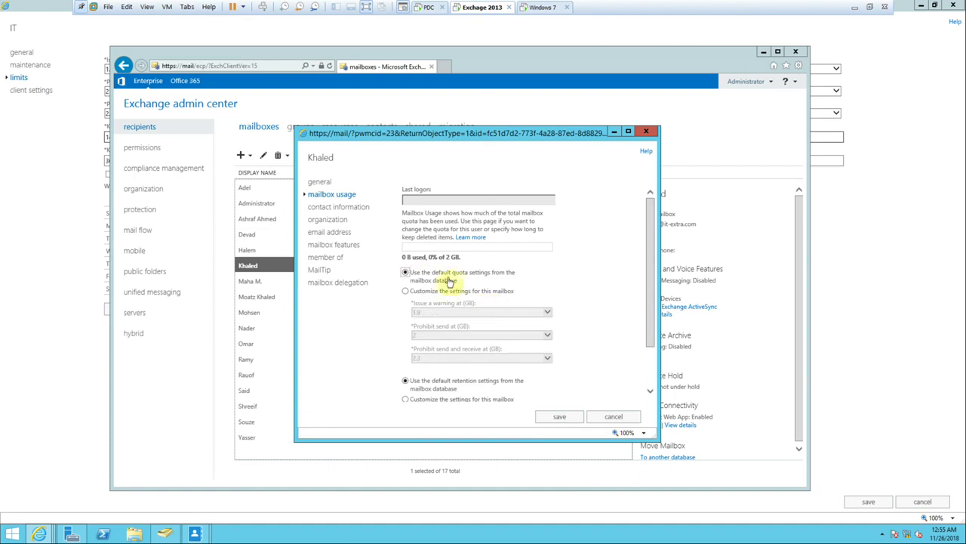
{"action": "left_click", "coordinate": [430, 291]}
Re-enter custom quotas of 4.9 GB warning, 5 GB prohibit send, 5.3 GB send and receive.
{"action": "double_click", "coordinate": [432, 315]}
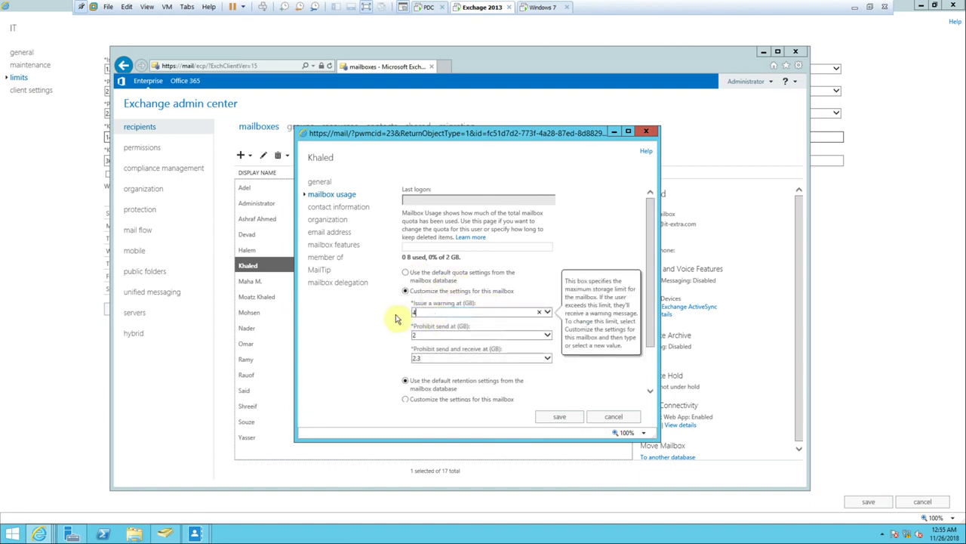
{"action": "double_click", "coordinate": [421, 336]}
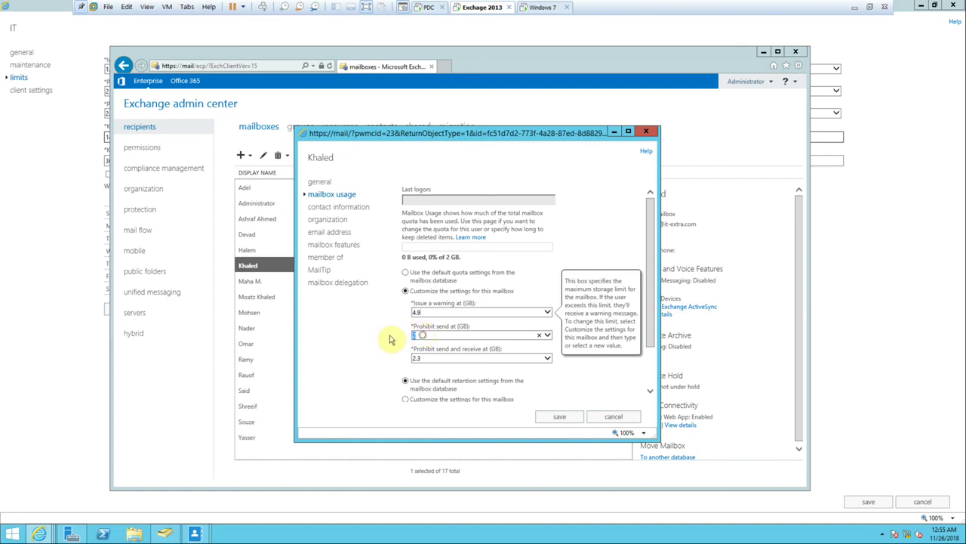
{"action": "left_click", "coordinate": [415, 359]}
{"action": "type", "text": "5.3"}
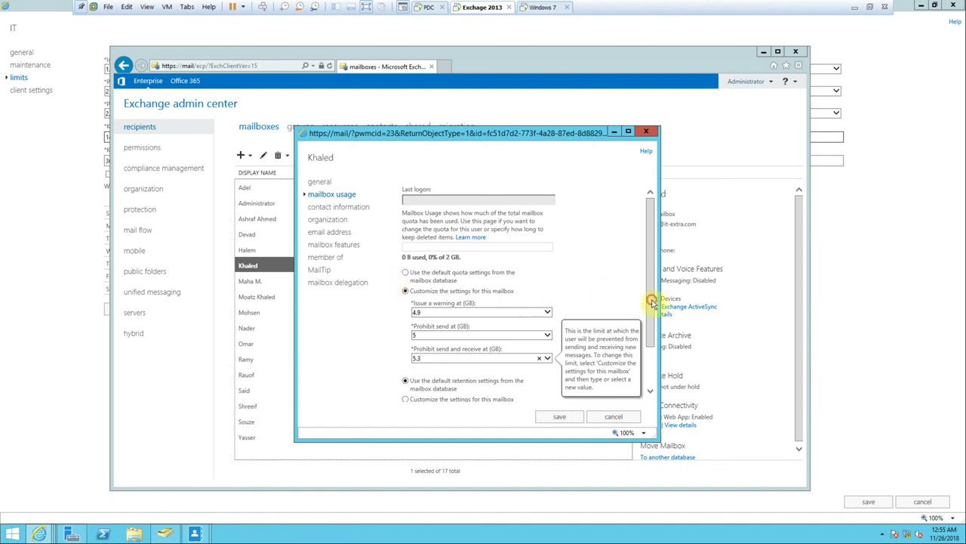
{"action": "left_click_drag", "start_coordinate": [651, 299], "coordinate": [651, 337]}
{"action": "left_click", "coordinate": [440, 333]}
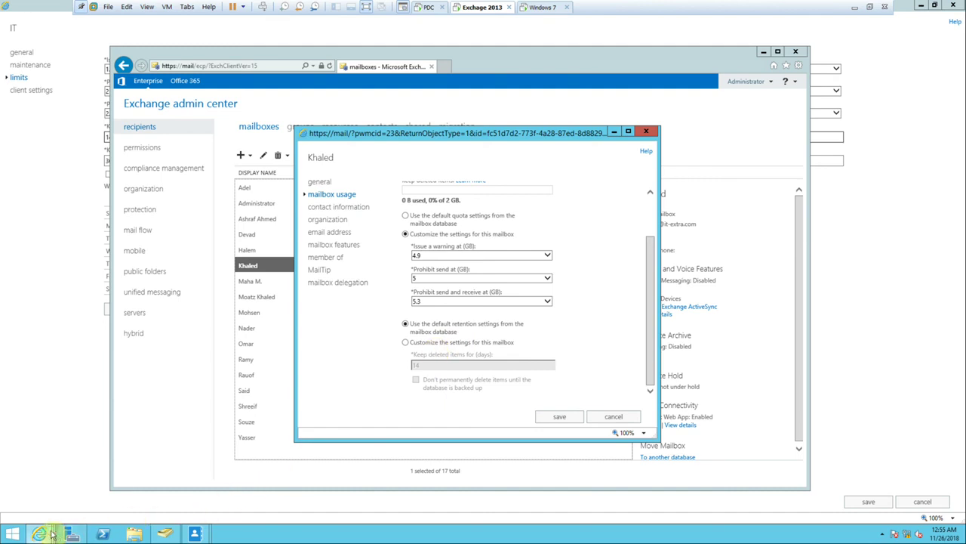
{"action": "mouse_move", "coordinate": [51, 534]}
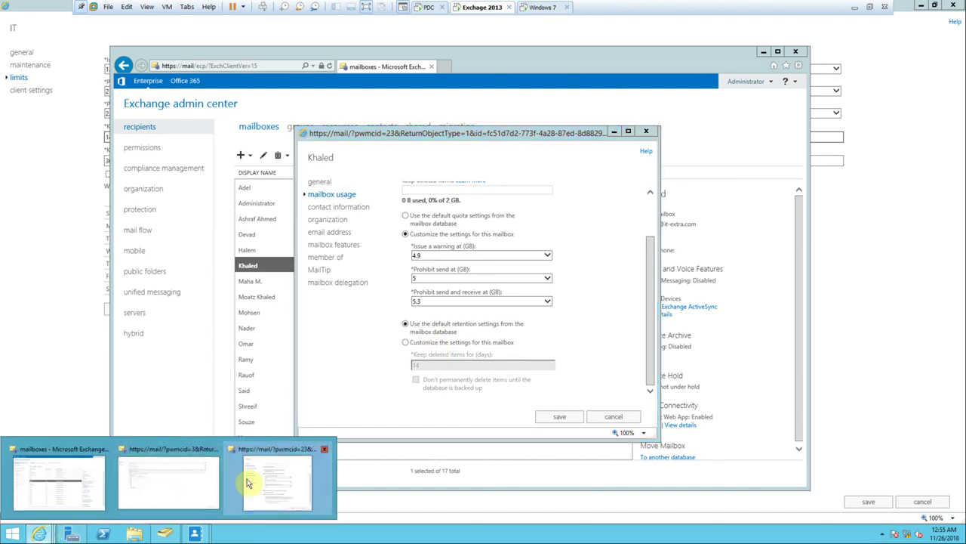
{"action": "left_click", "coordinate": [187, 478]}
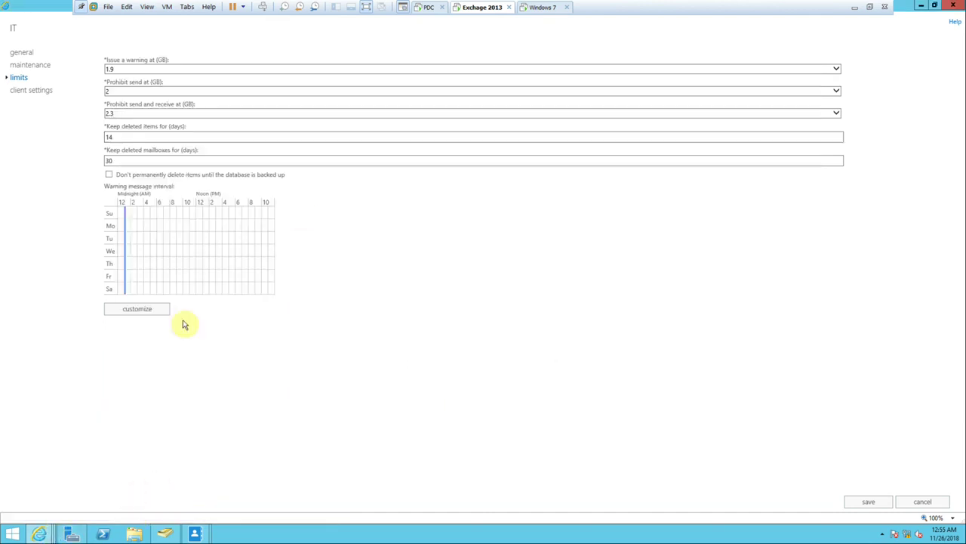
{"action": "left_click", "coordinate": [114, 137]}
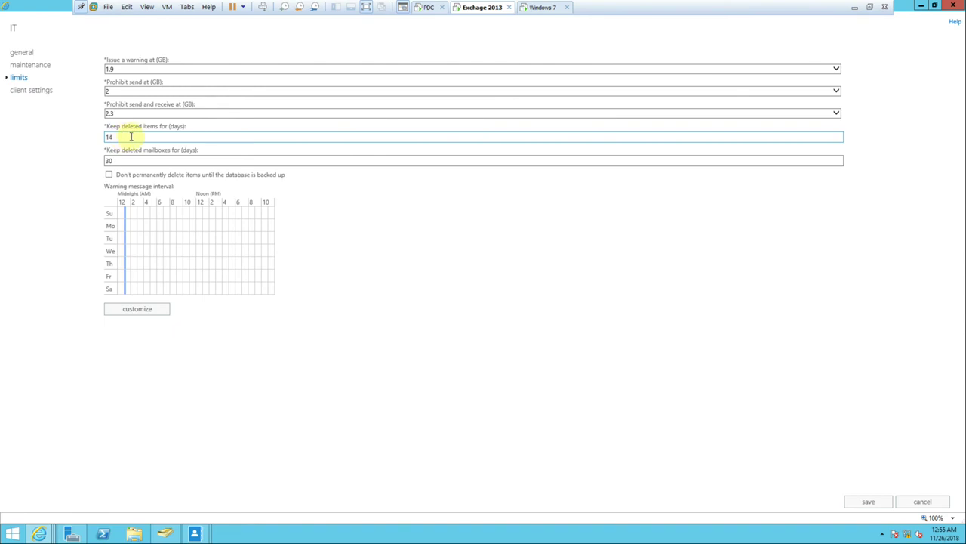
{"action": "mouse_move", "coordinate": [43, 531]}
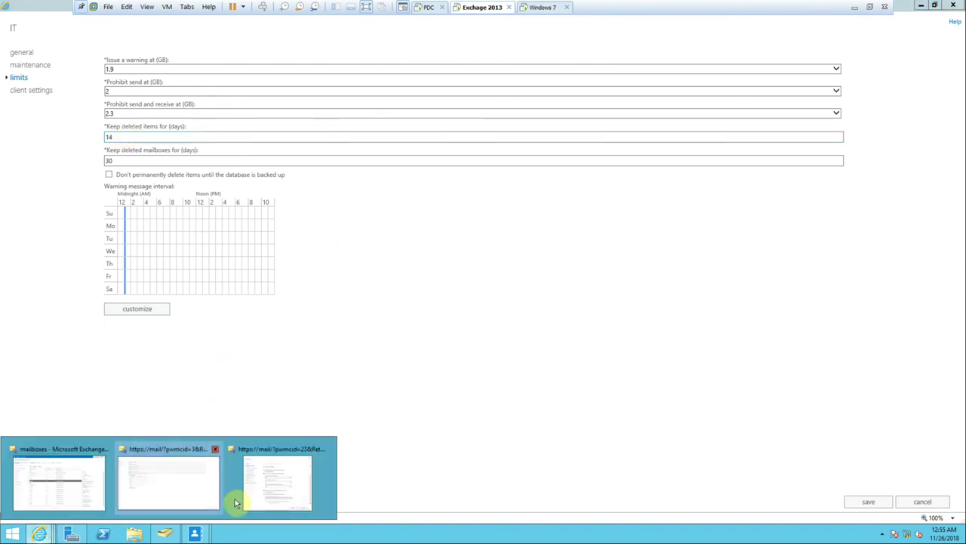
{"action": "left_click", "coordinate": [265, 496]}
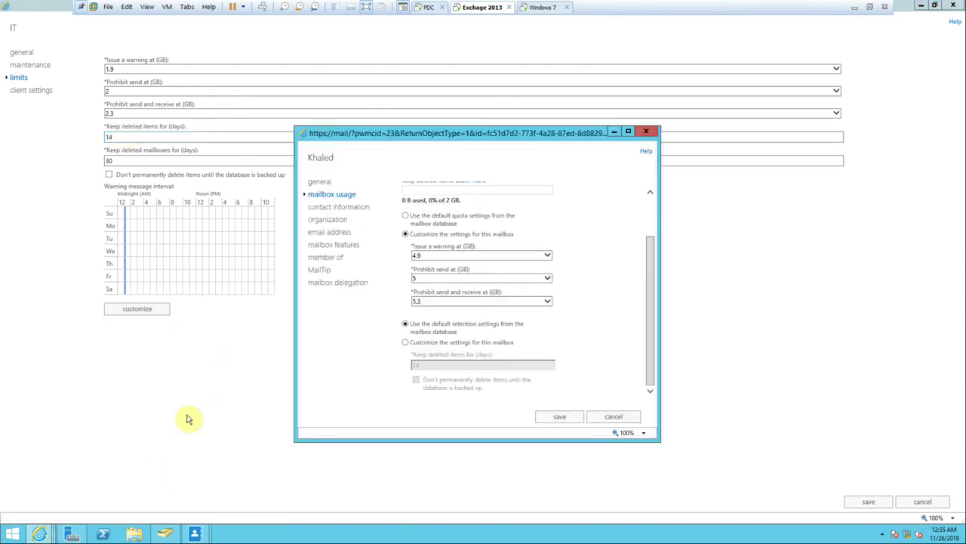
Give Khaled custom 30-day deleted item retention, kept until backup, and save the mailbox.
{"action": "left_click", "coordinate": [455, 344]}
{"action": "double_click", "coordinate": [436, 366]}
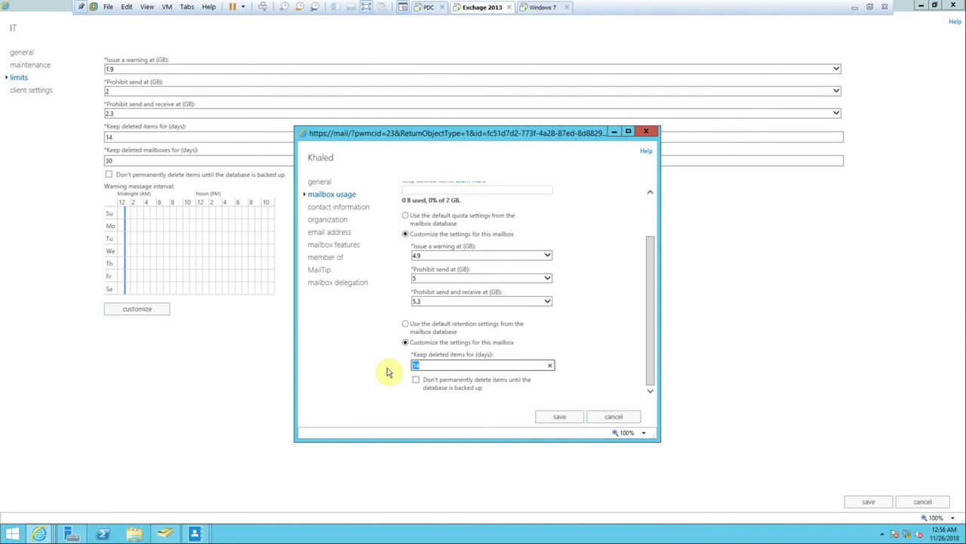
{"action": "type", "text": "30"}
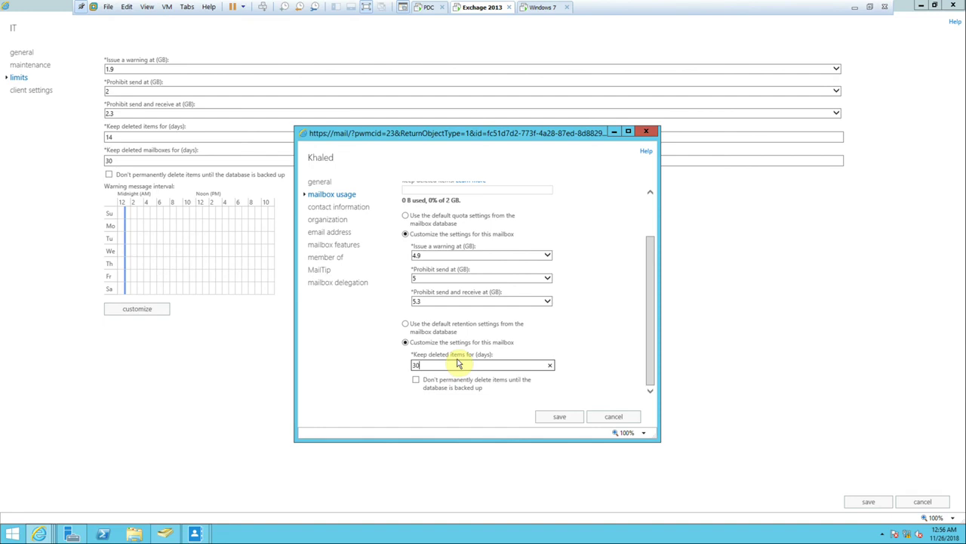
{"action": "left_click", "coordinate": [415, 379]}
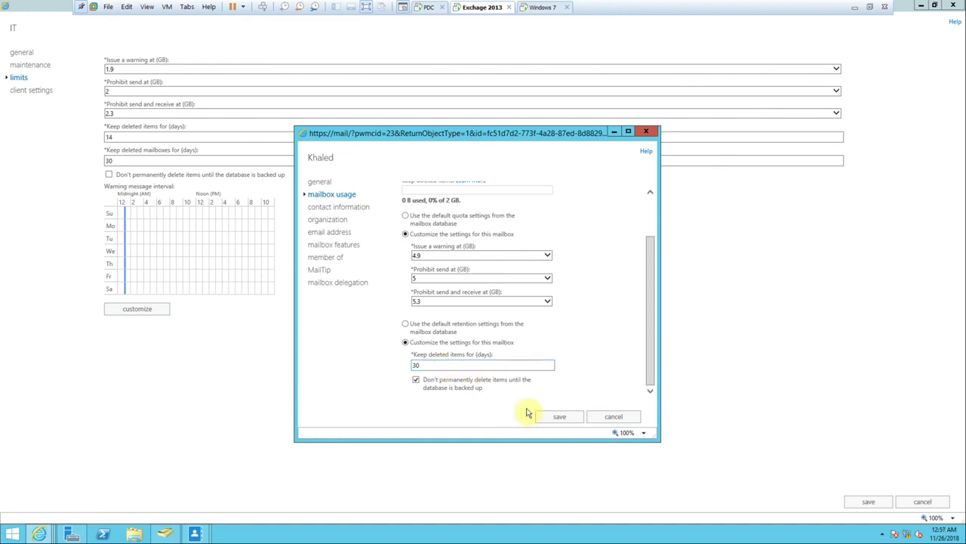
{"action": "left_click", "coordinate": [556, 416]}
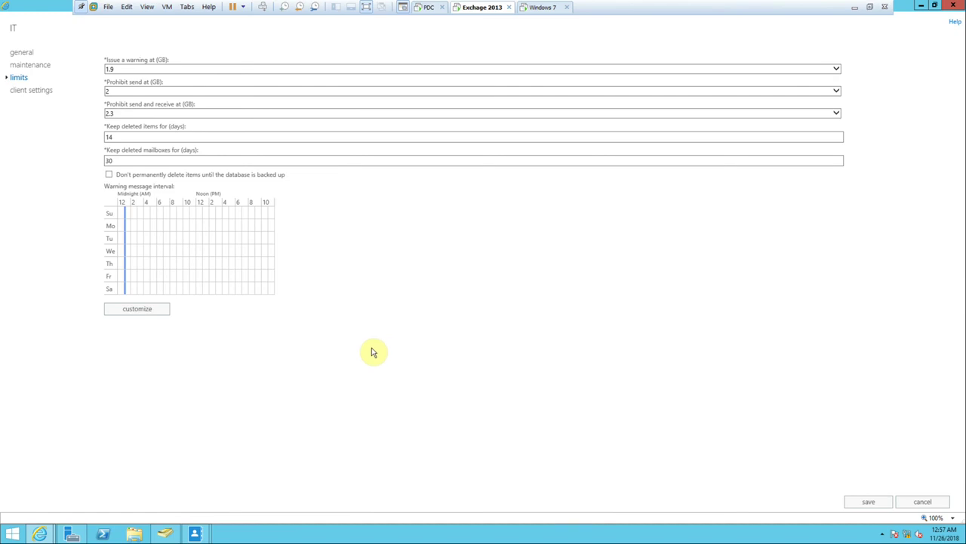
Check the IT database notification schedule, then keep deleted items until the database is backed up.
{"action": "left_click", "coordinate": [136, 310]}
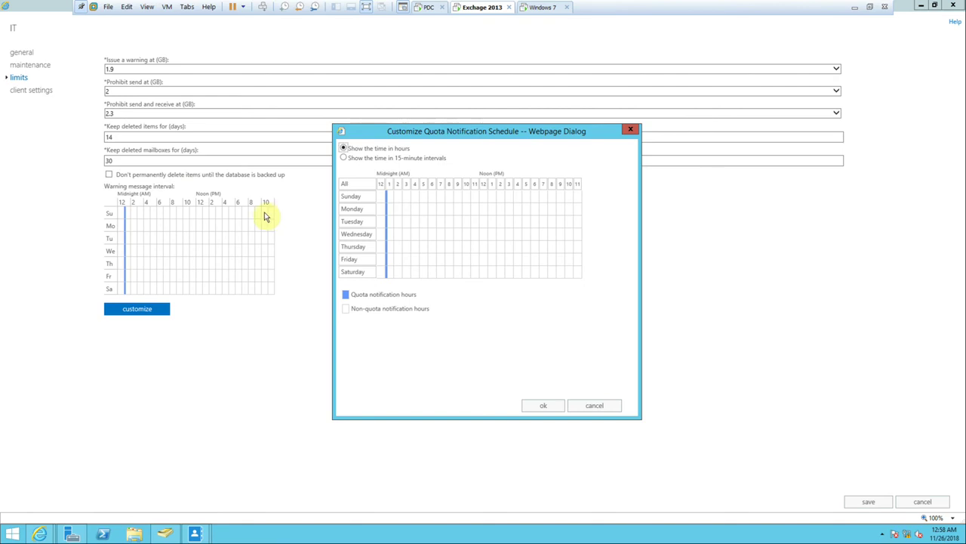
{"action": "left_click", "coordinate": [633, 131]}
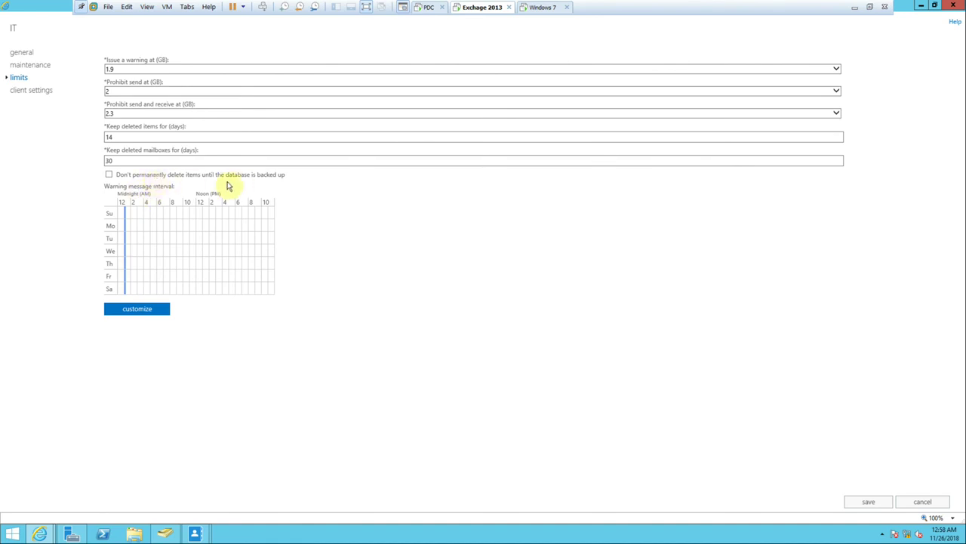
{"action": "left_click", "coordinate": [108, 175]}
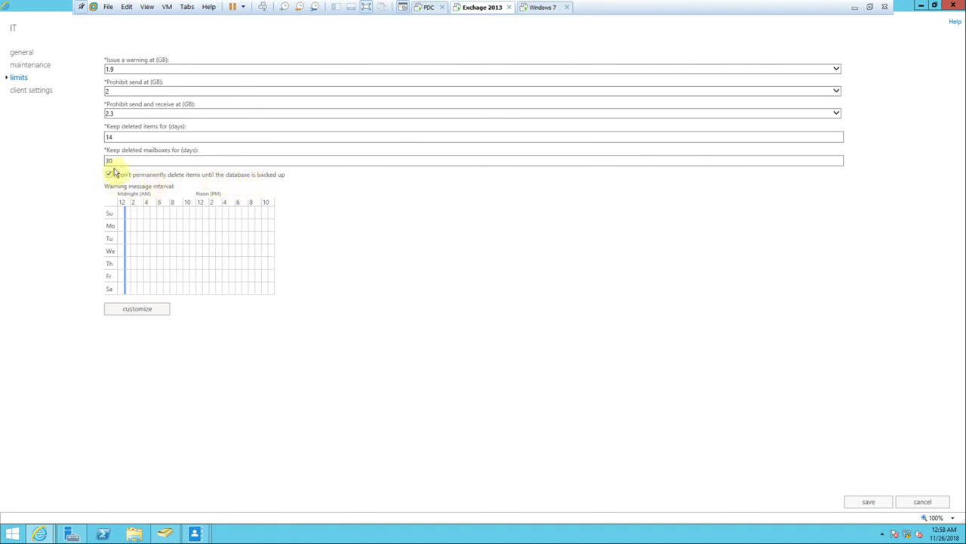
{"action": "left_click", "coordinate": [114, 160]}
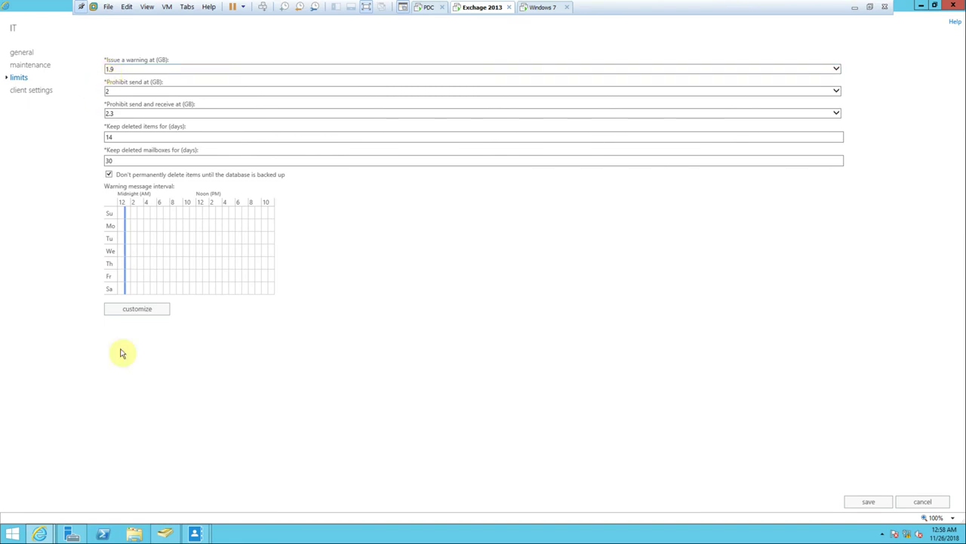
Schedule IT database warning notifications for 10–11 AM and 3–4 PM every day.
{"action": "left_click", "coordinate": [129, 309]}
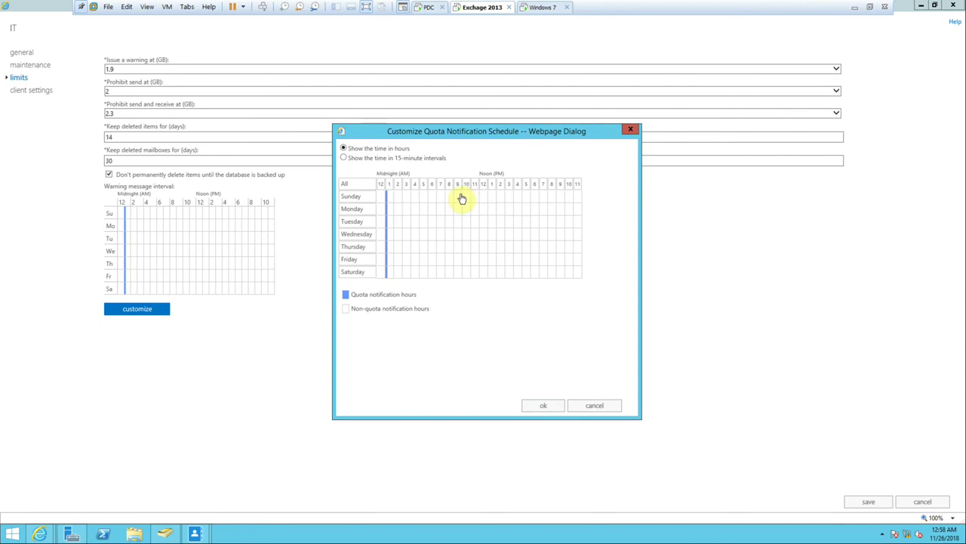
{"action": "left_click_drag", "start_coordinate": [481, 205], "coordinate": [472, 274]}
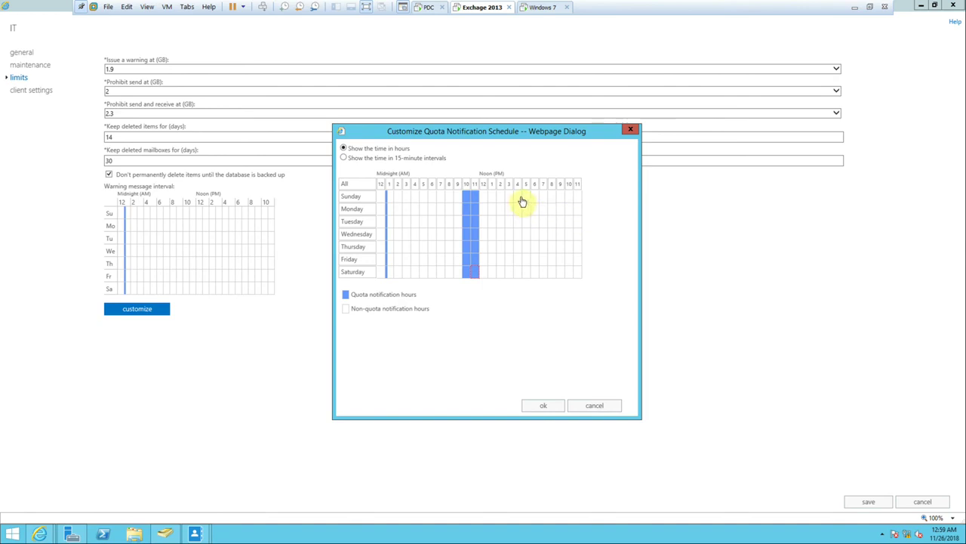
{"action": "left_click_drag", "start_coordinate": [517, 200], "coordinate": [516, 277]}
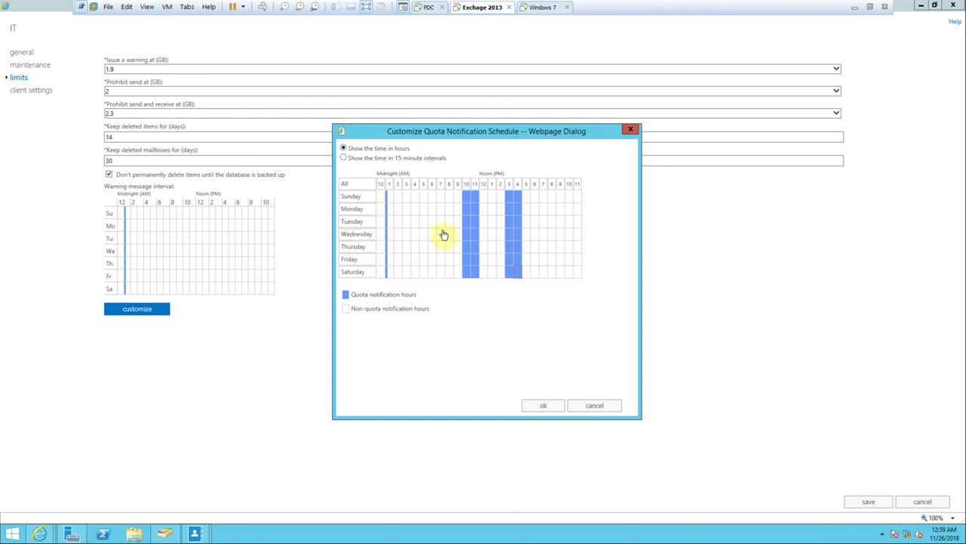
{"action": "left_click", "coordinate": [540, 405]}
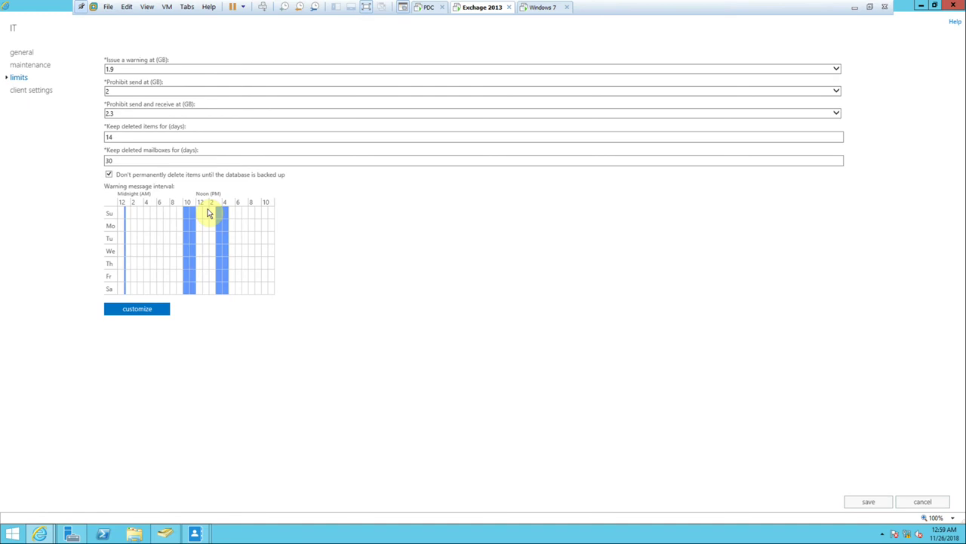
Restore the IT database properties window, attempt a save, dismiss the error, and resize the window.
{"action": "left_click", "coordinate": [935, 6]}
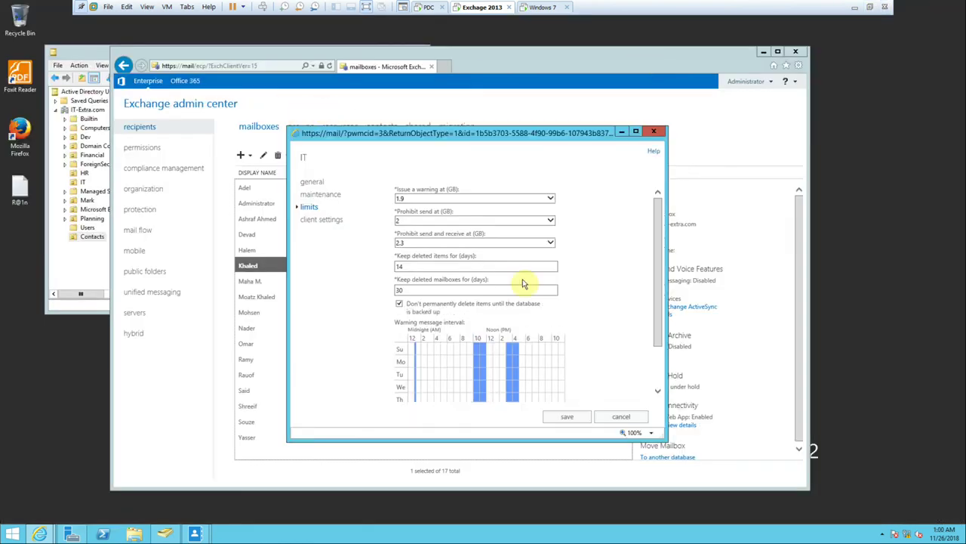
{"action": "left_click", "coordinate": [567, 416]}
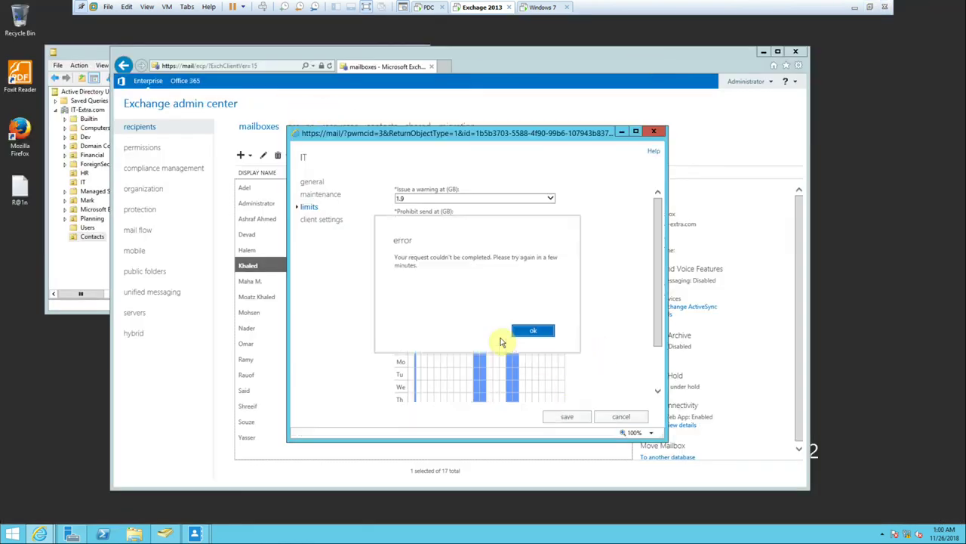
{"action": "left_click", "coordinate": [534, 330]}
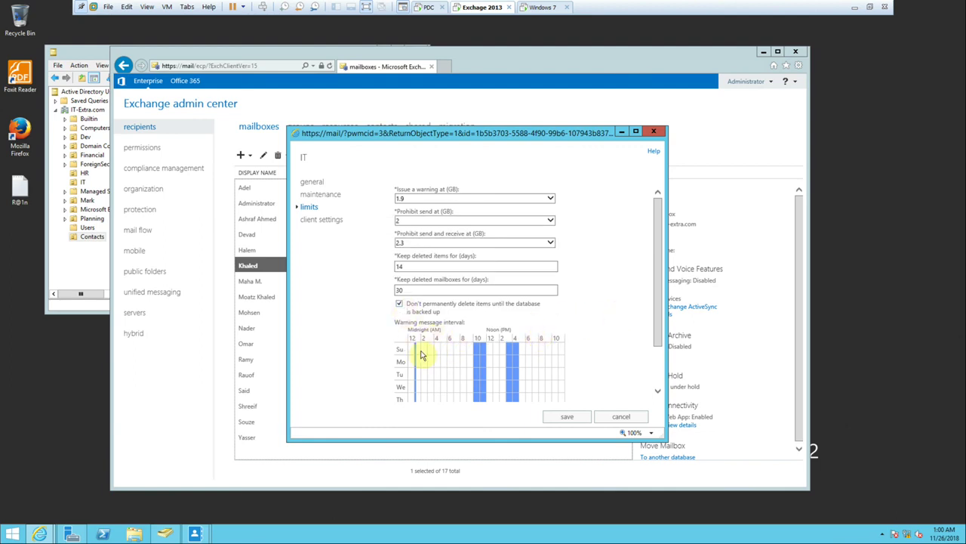
{"action": "left_click_drag", "start_coordinate": [289, 439], "coordinate": [150, 501]}
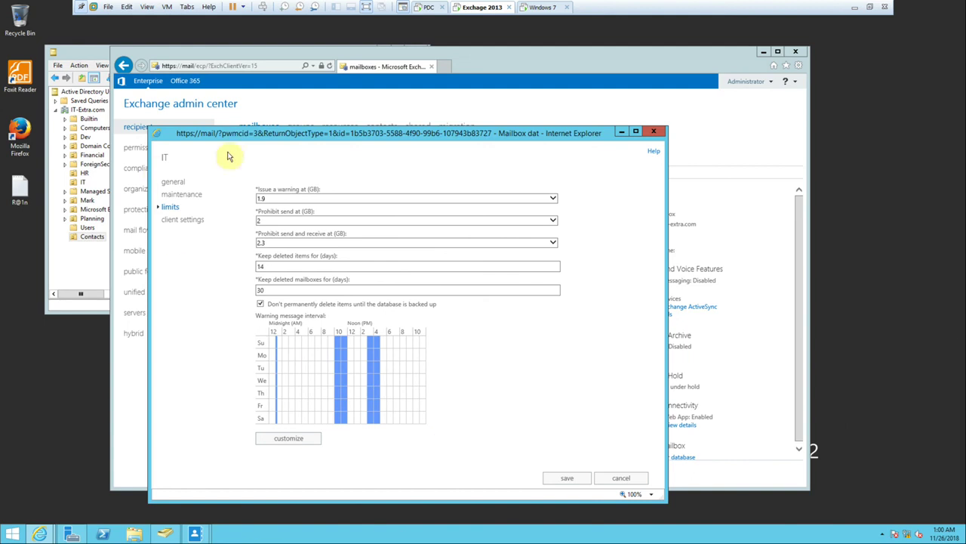
Move the IT database properties window aside, check its client settings, and return to limits.
{"action": "left_click_drag", "start_coordinate": [334, 132], "coordinate": [407, 115]}
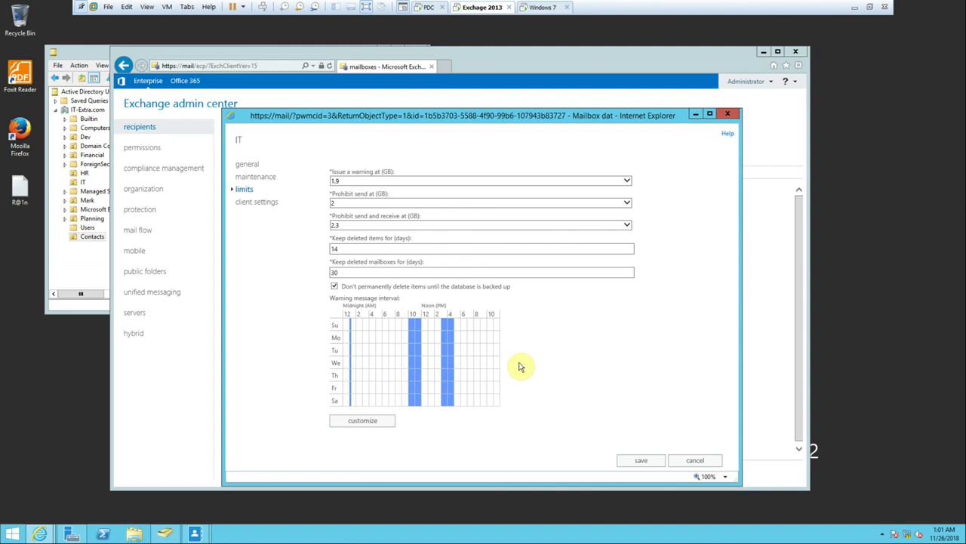
{"action": "left_click", "coordinate": [257, 205]}
{"action": "left_click", "coordinate": [243, 190]}
Save the IT database limits again, dismiss the repeated error, and switch to the Windows 7 machine.
{"action": "left_click", "coordinate": [642, 462]}
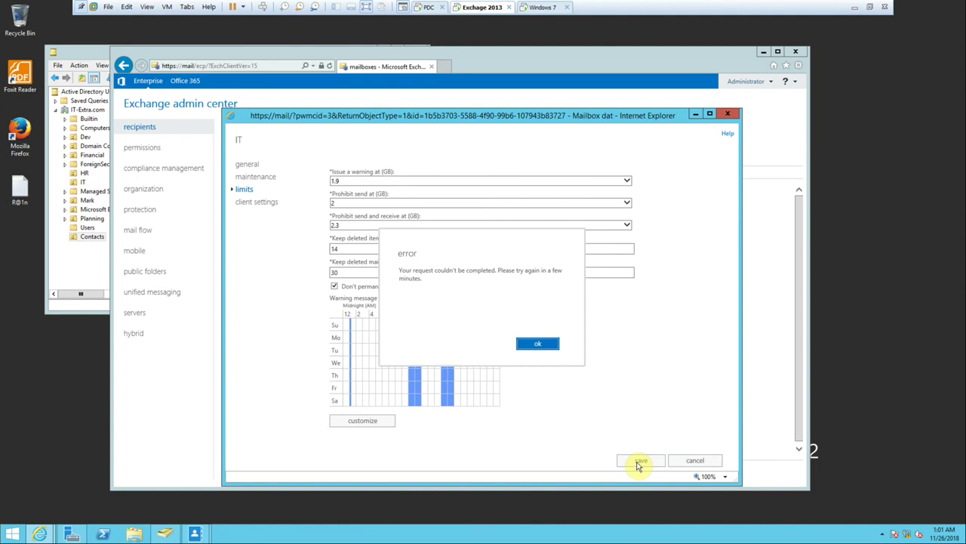
{"action": "left_click", "coordinate": [546, 345]}
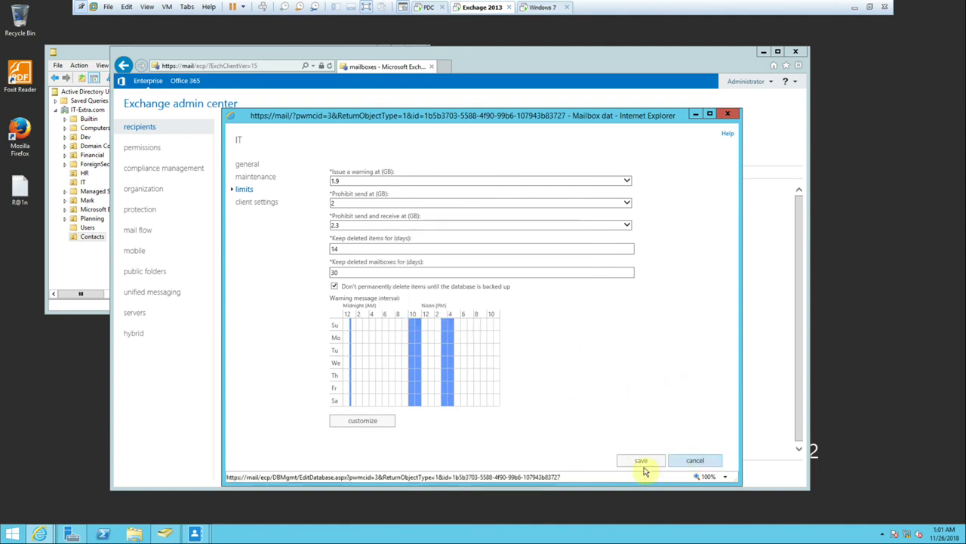
{"action": "left_click", "coordinate": [545, 8]}
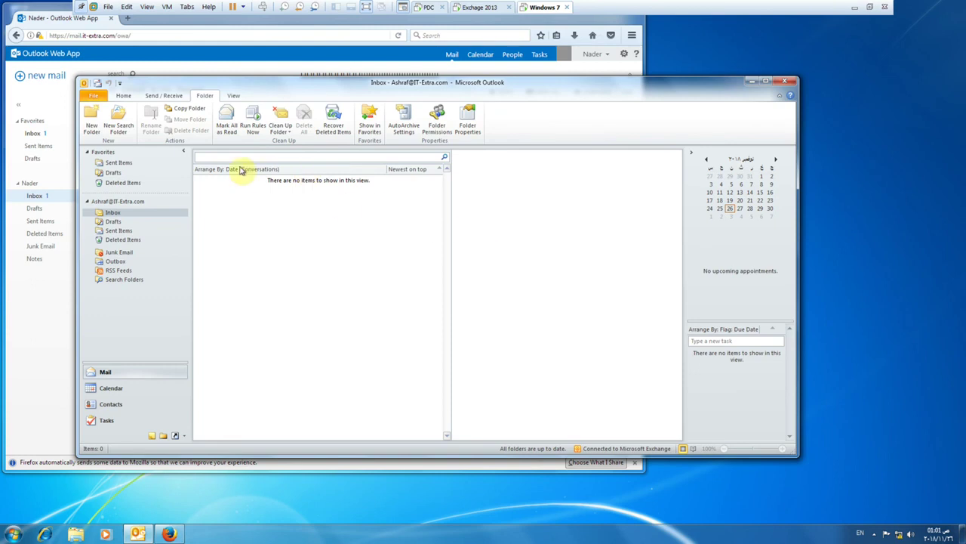
Check Outlook's empty Inbox, then return to Exchange 2013 and cancel the unsaved IT database properties.
{"action": "left_click", "coordinate": [112, 293]}
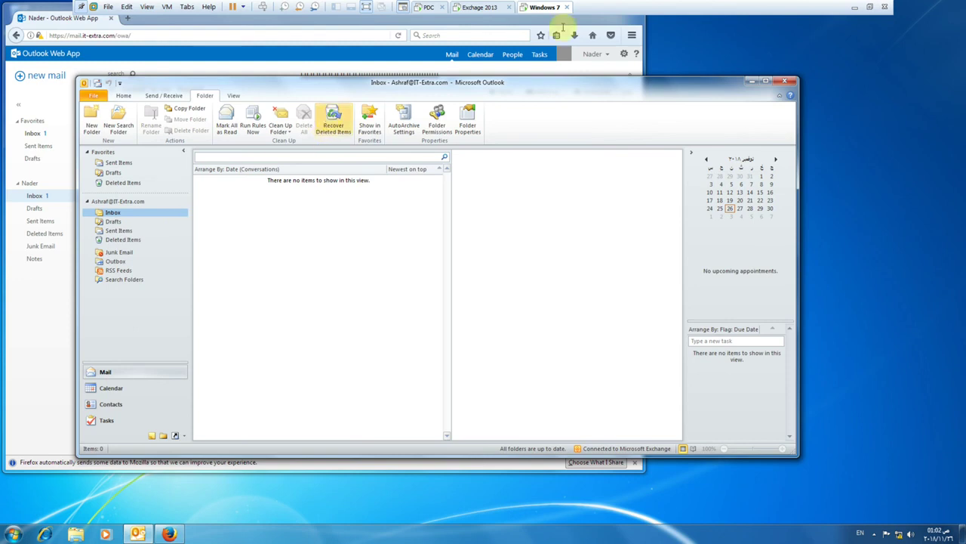
{"action": "left_click", "coordinate": [476, 9]}
{"action": "left_click", "coordinate": [685, 464]}
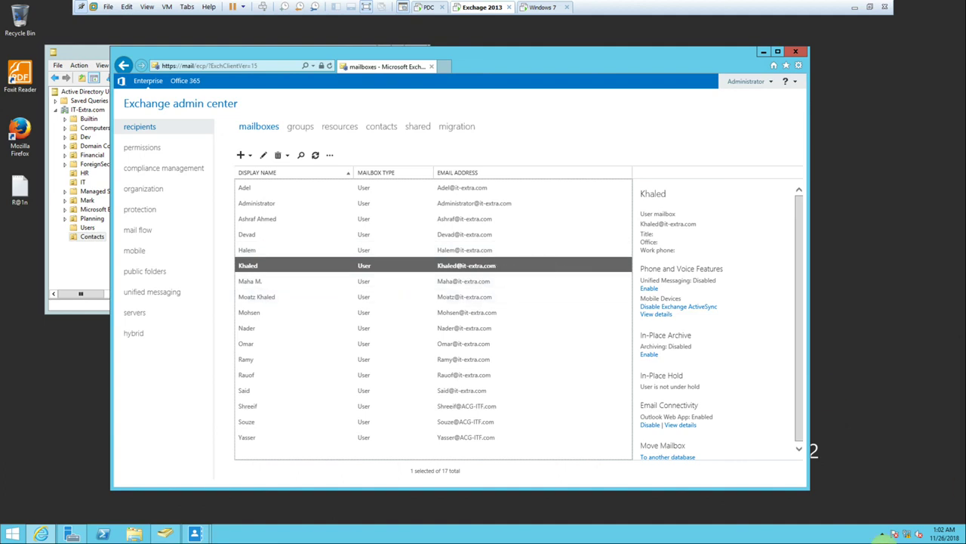
Minimize the virtual machine and Firefox, then open BB FlashBack Recorder from the hidden tray icons.
{"action": "left_click", "coordinate": [854, 7]}
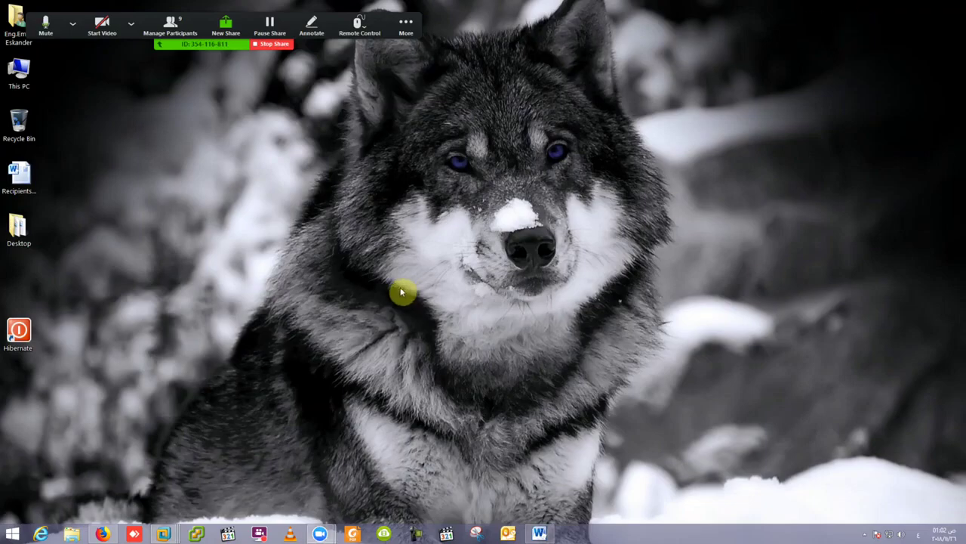
{"action": "left_click", "coordinate": [102, 534]}
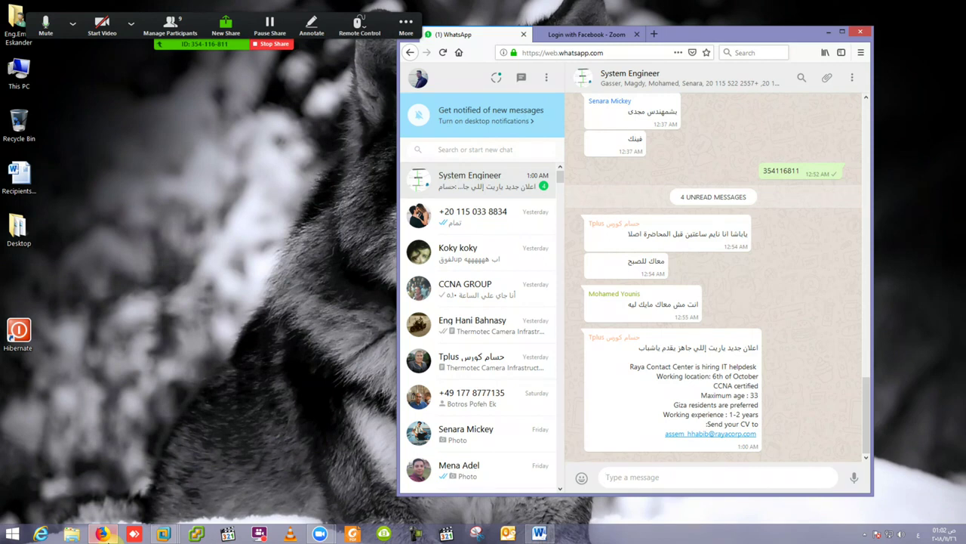
{"action": "left_click", "coordinate": [103, 533]}
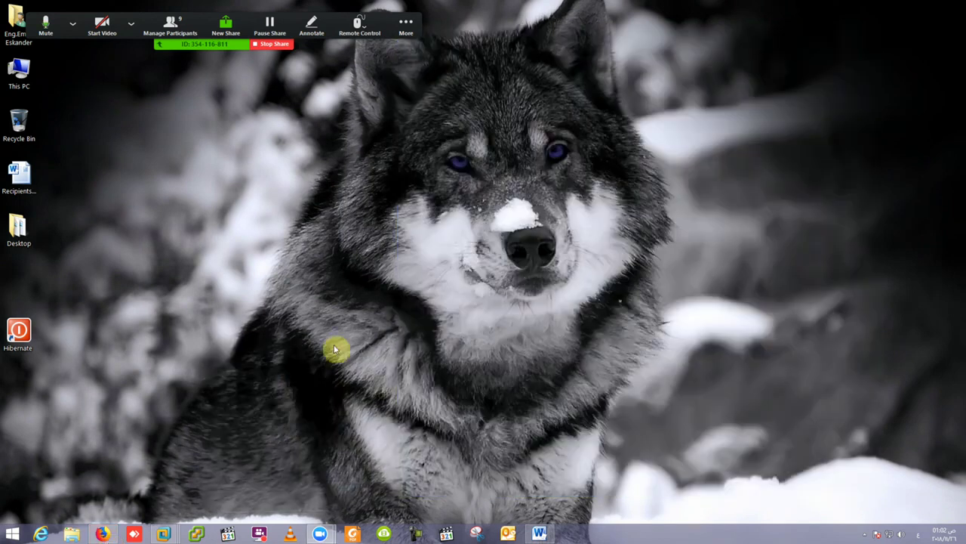
{"action": "mouse_move", "coordinate": [179, 528]}
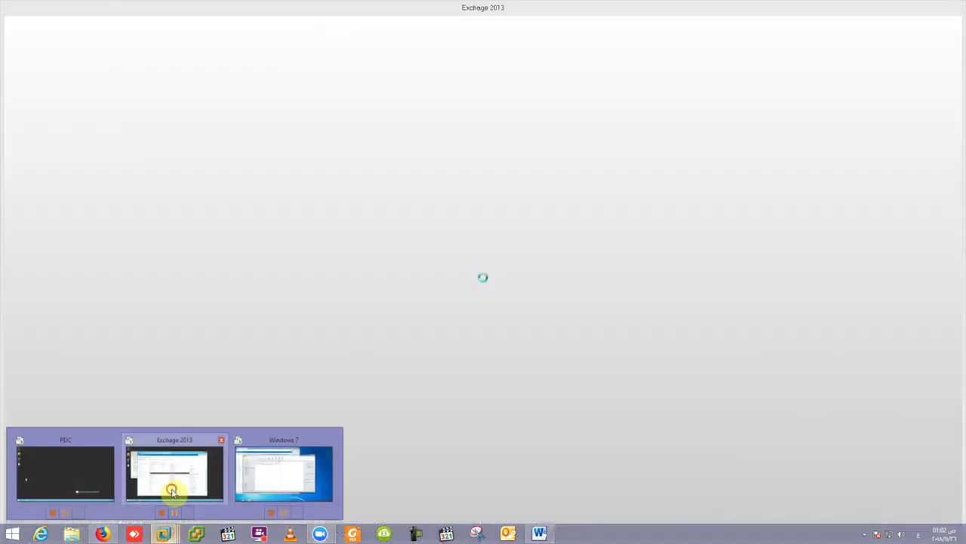
{"action": "left_click", "coordinate": [173, 487]}
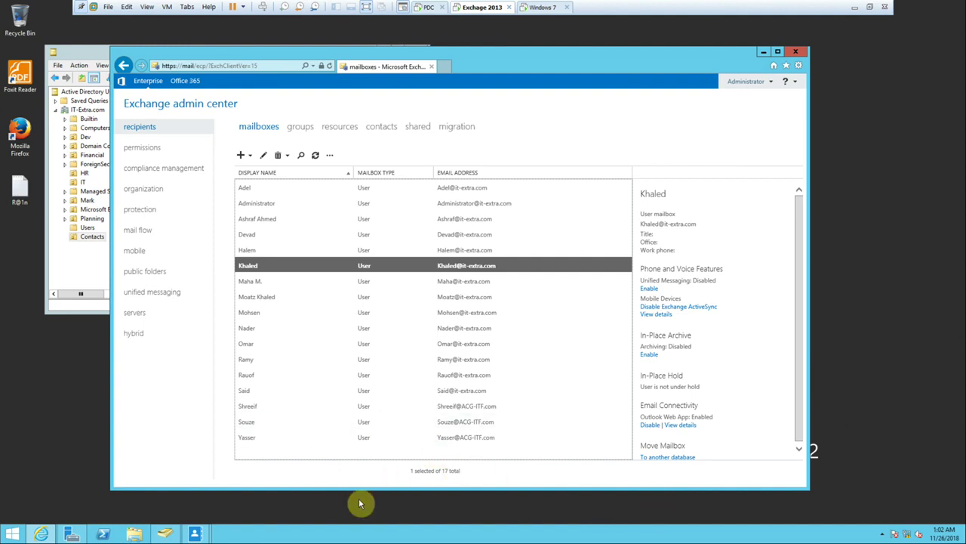
{"action": "left_click", "coordinate": [857, 7]}
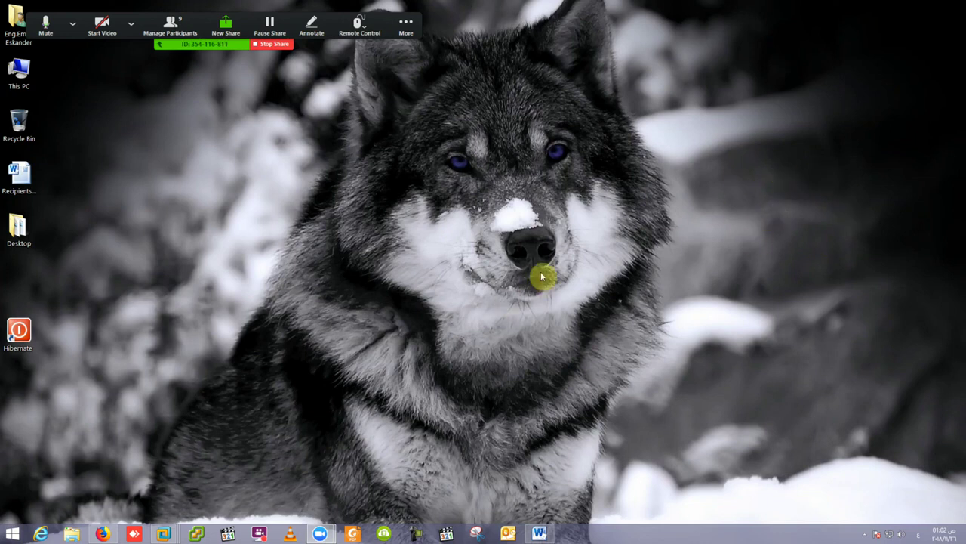
{"action": "left_click", "coordinate": [864, 534]}
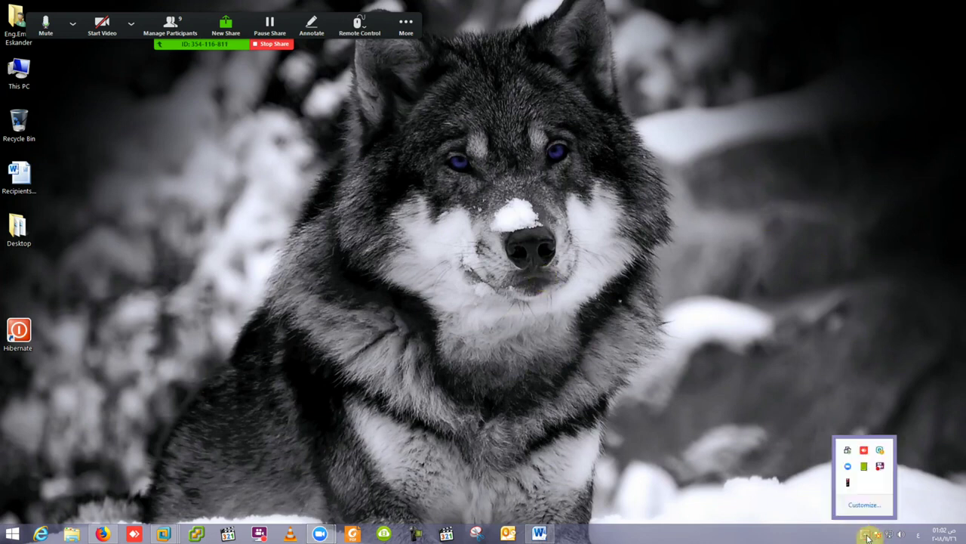
{"action": "left_click", "coordinate": [879, 468]}
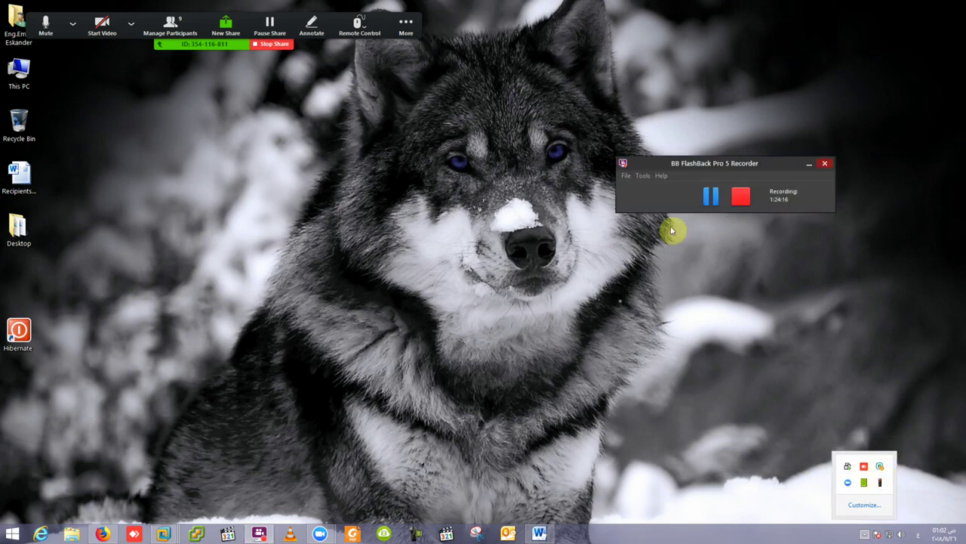